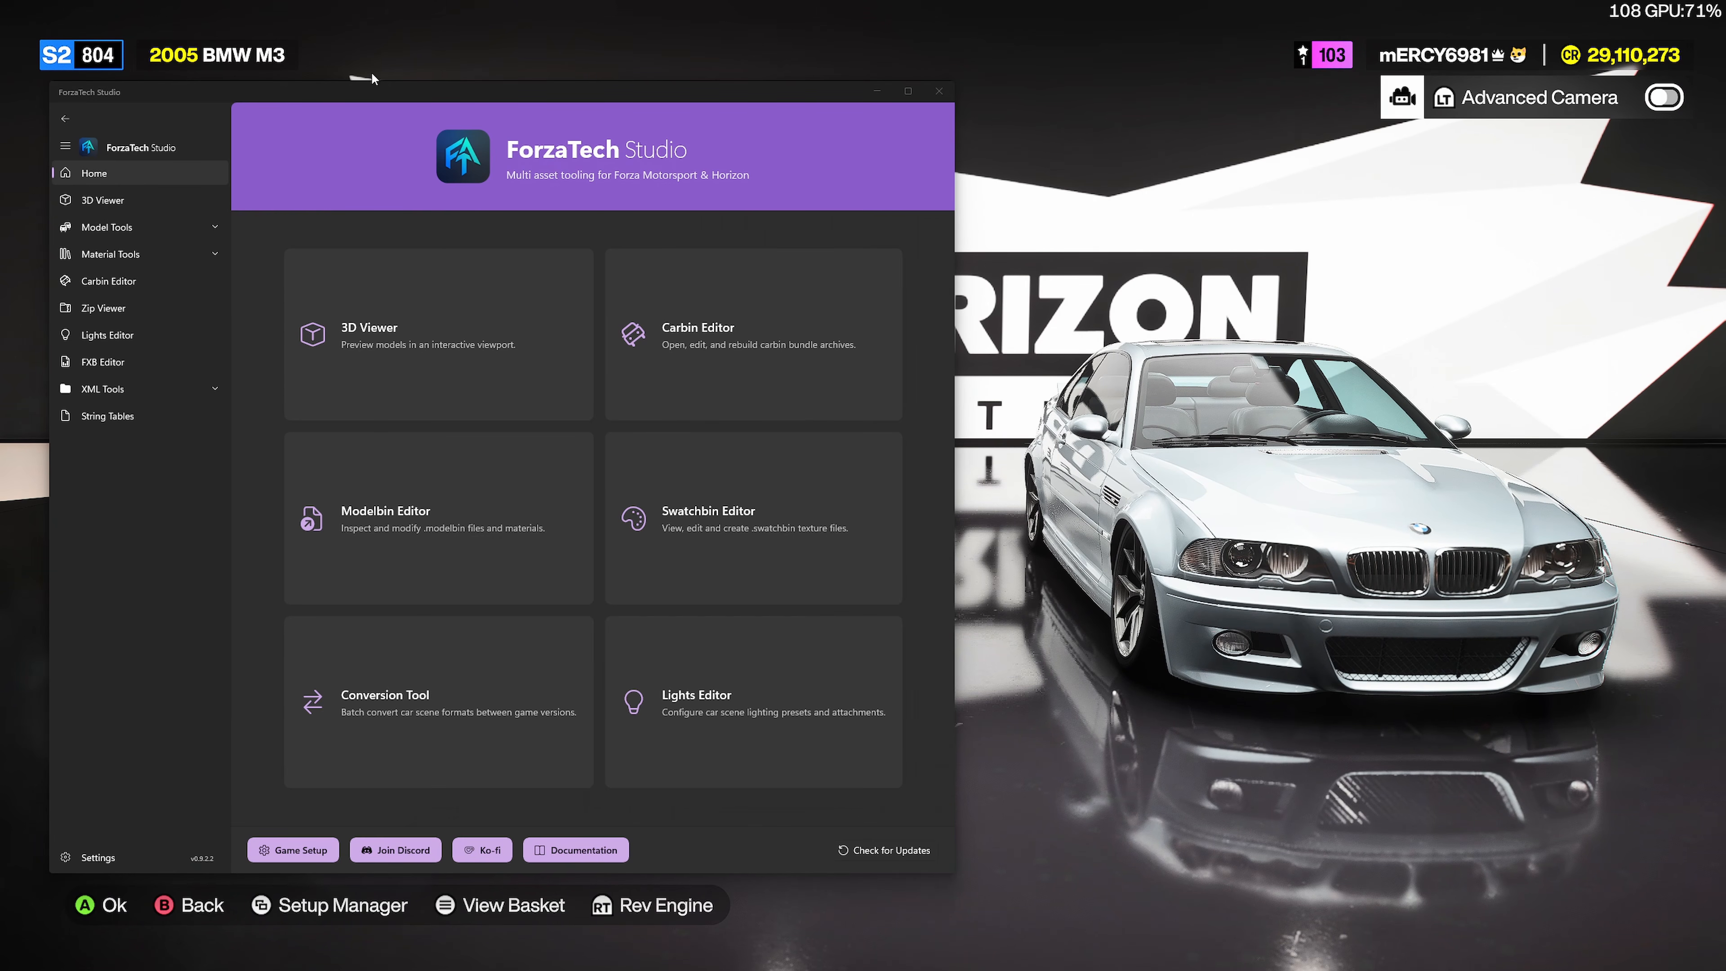
Step: Look through the 3D Viewer and Modelbin Creator pages of ForzaTech Studio, then return to its home page
drag(386, 91, 399, 85)
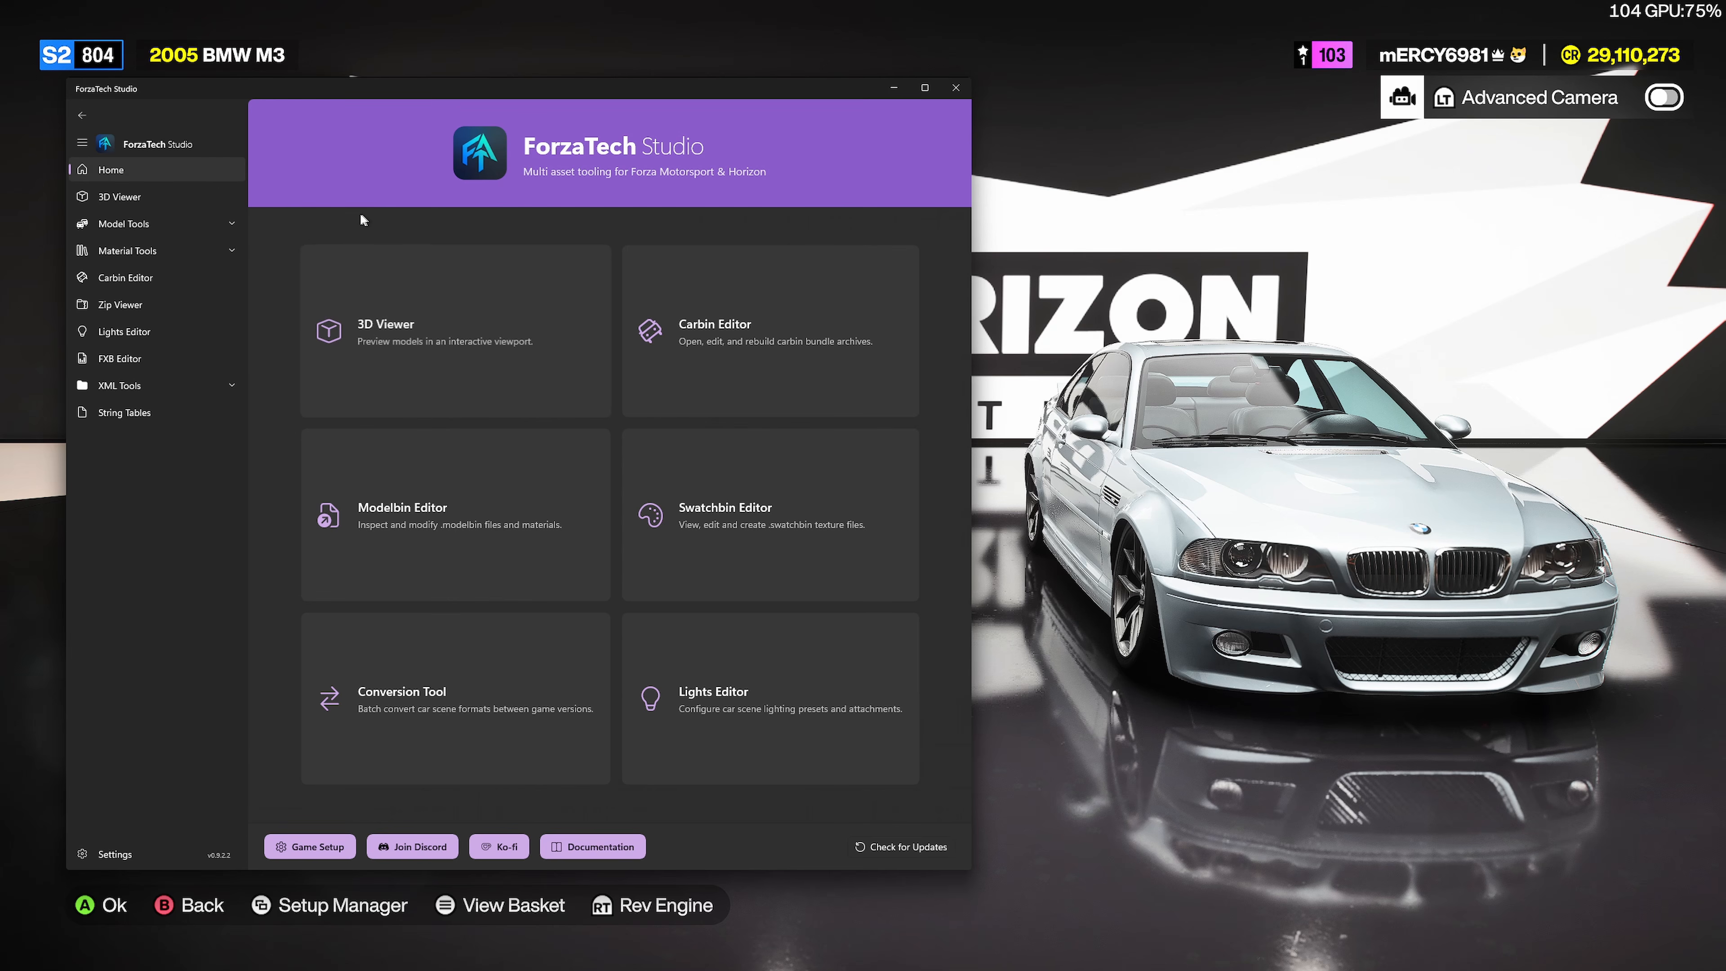
click(168, 206)
click(168, 227)
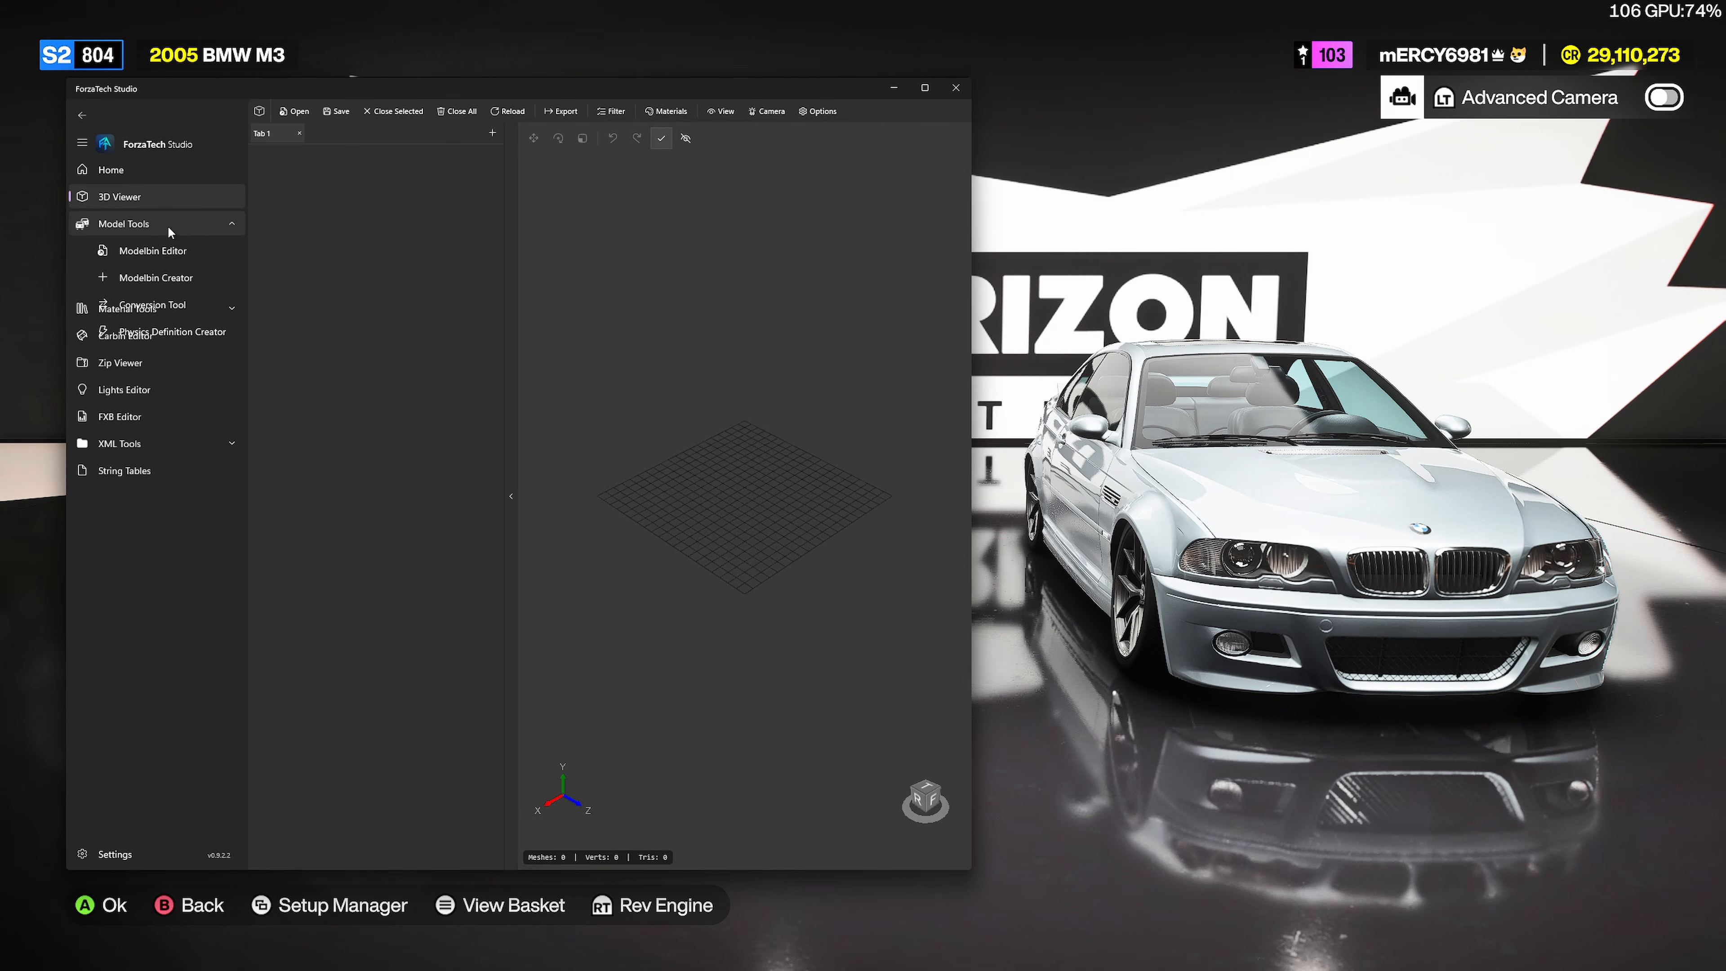
click(158, 276)
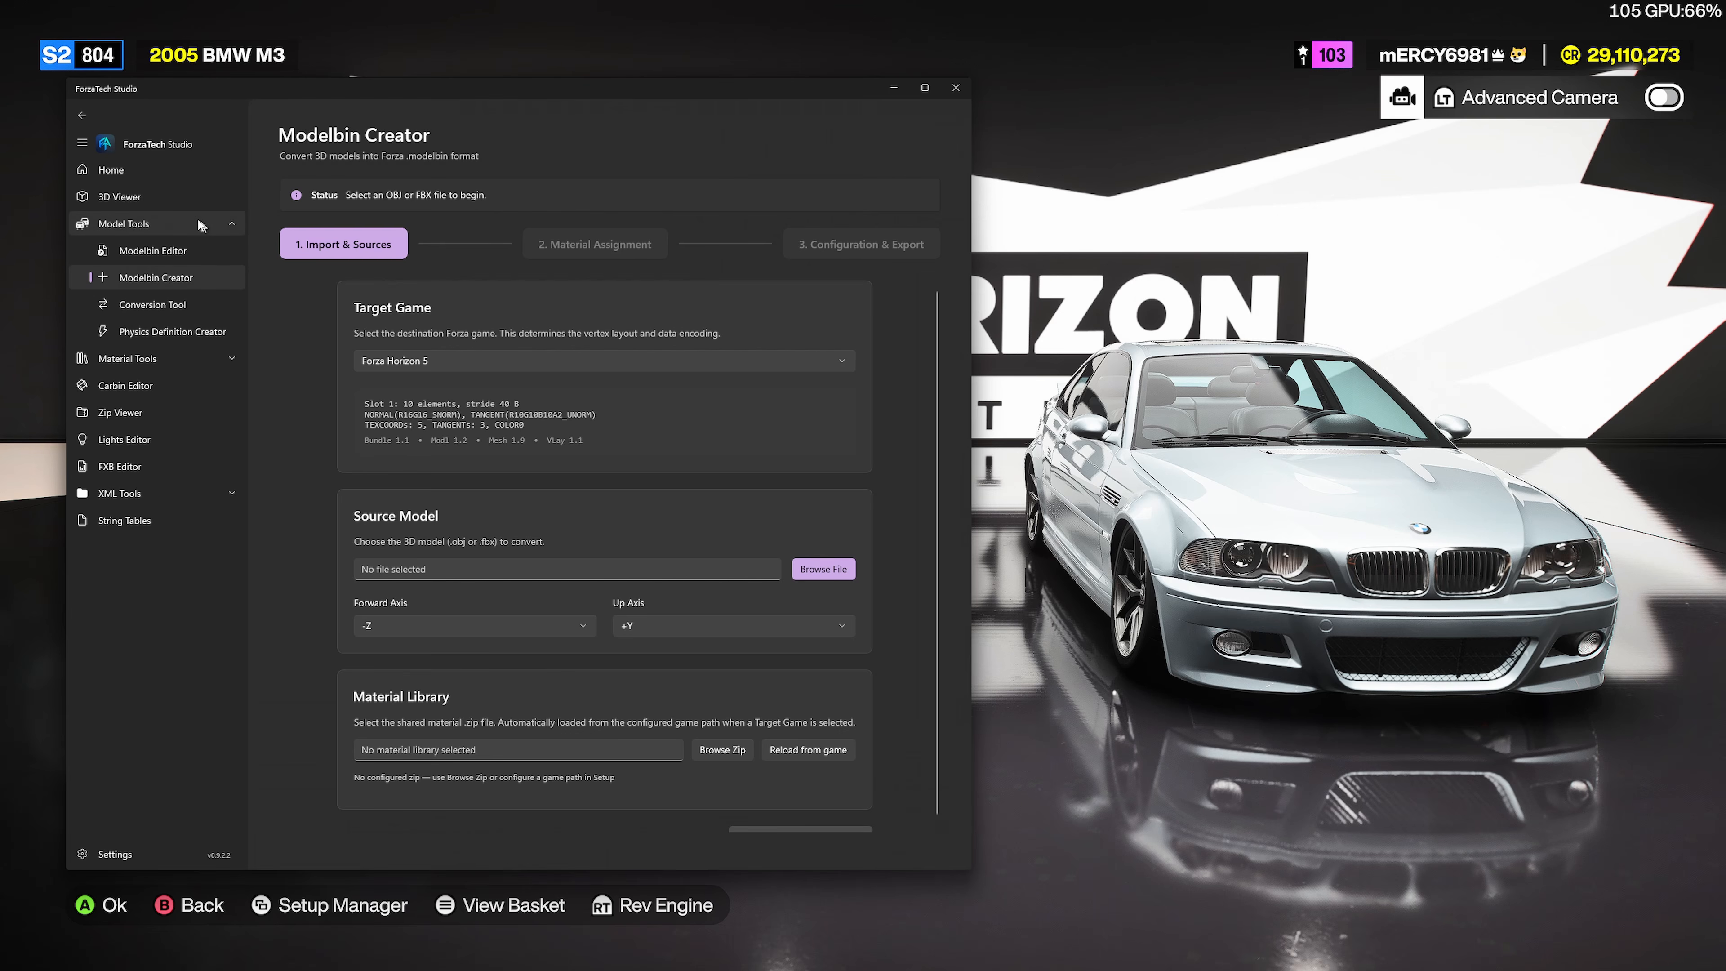
click(128, 202)
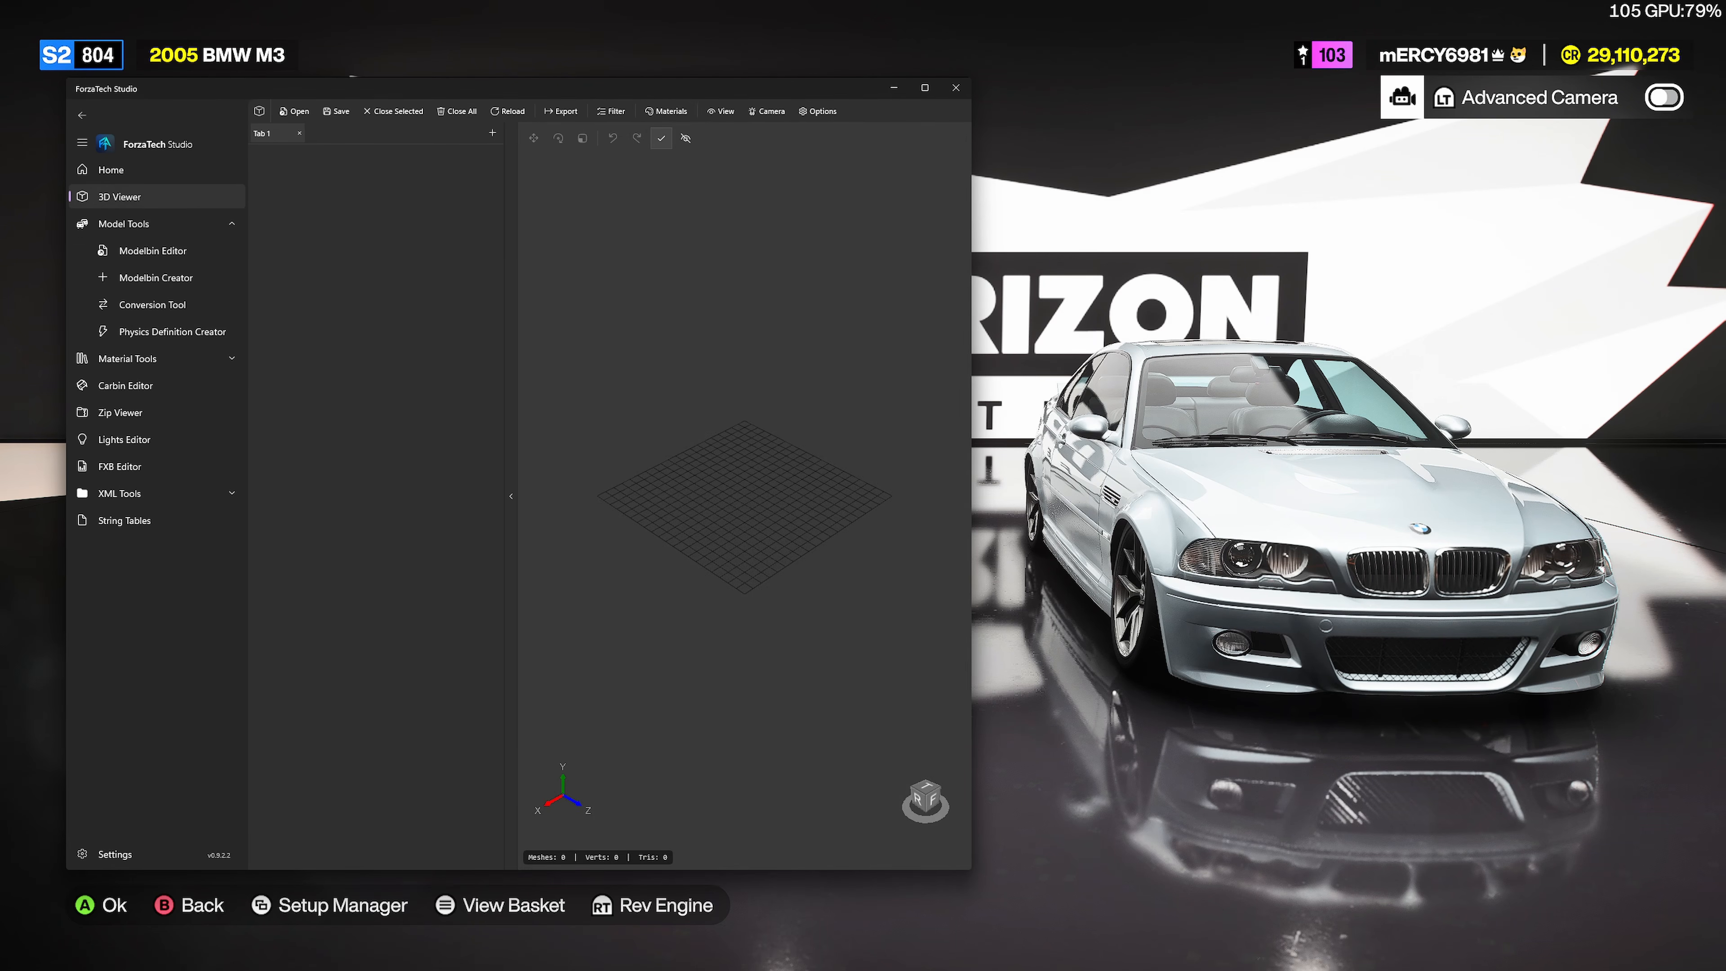
click(172, 175)
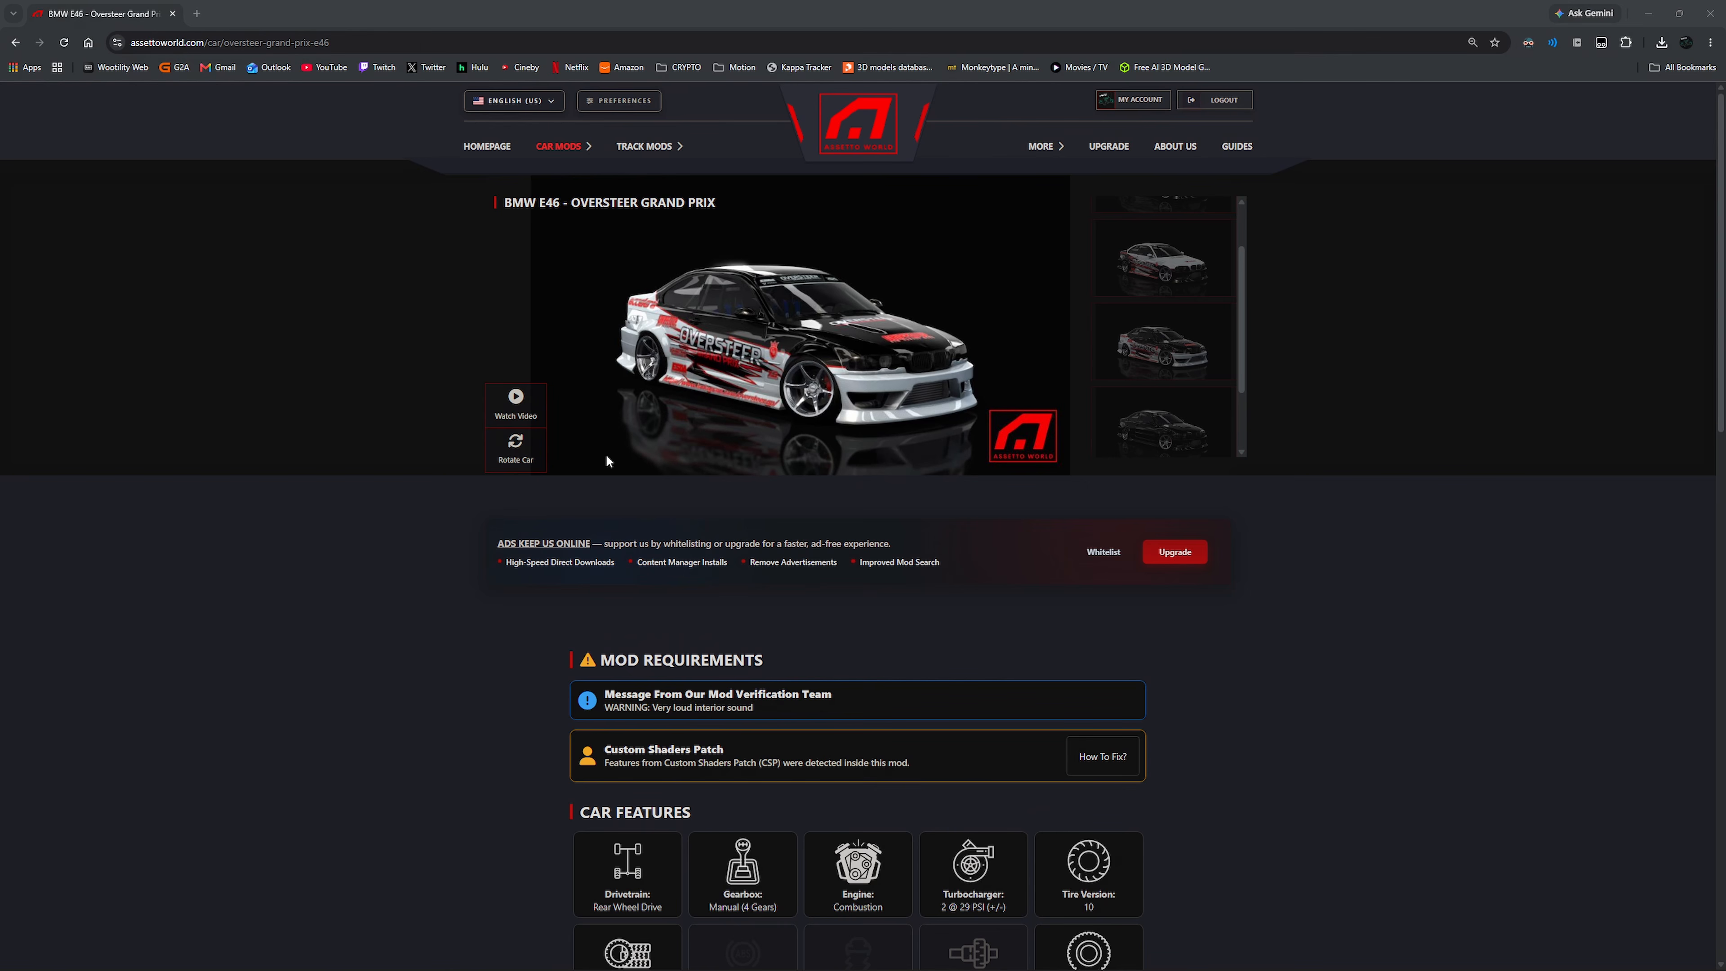
Step: In the browser, download the BMW E46 - Oversteer Grand Prix mod archive through the free modslocker.com link and minimize the browser
scroll(888, 360, down, 5)
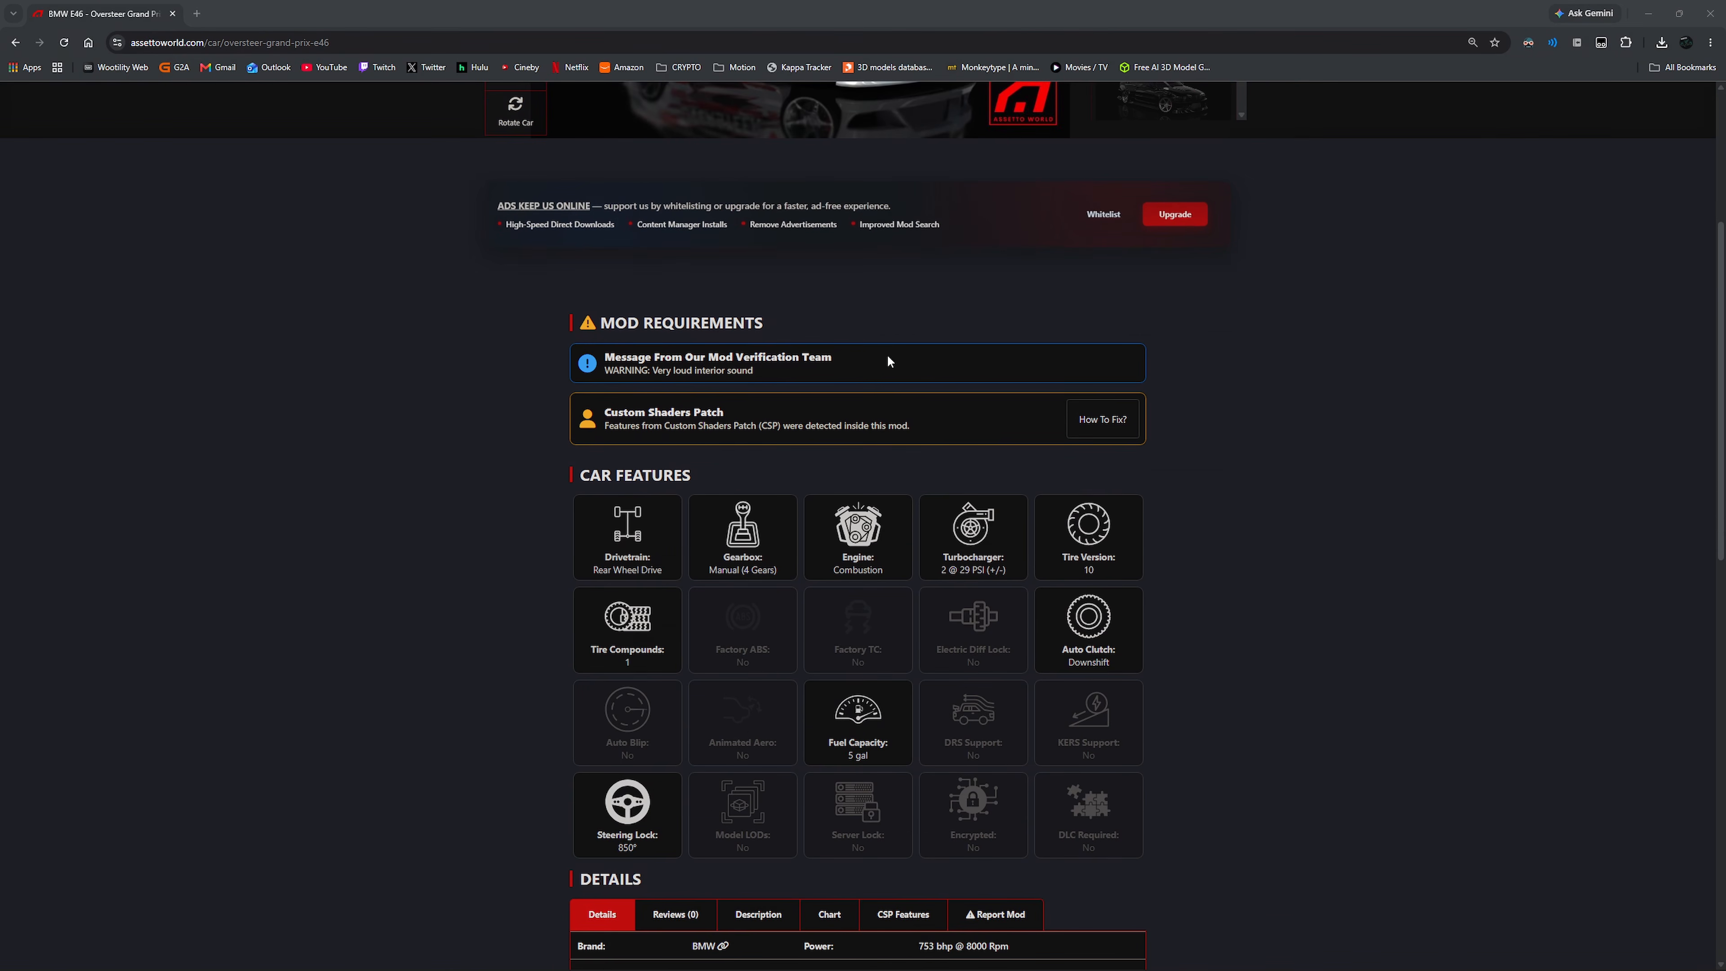
scroll(887, 360, up, 5)
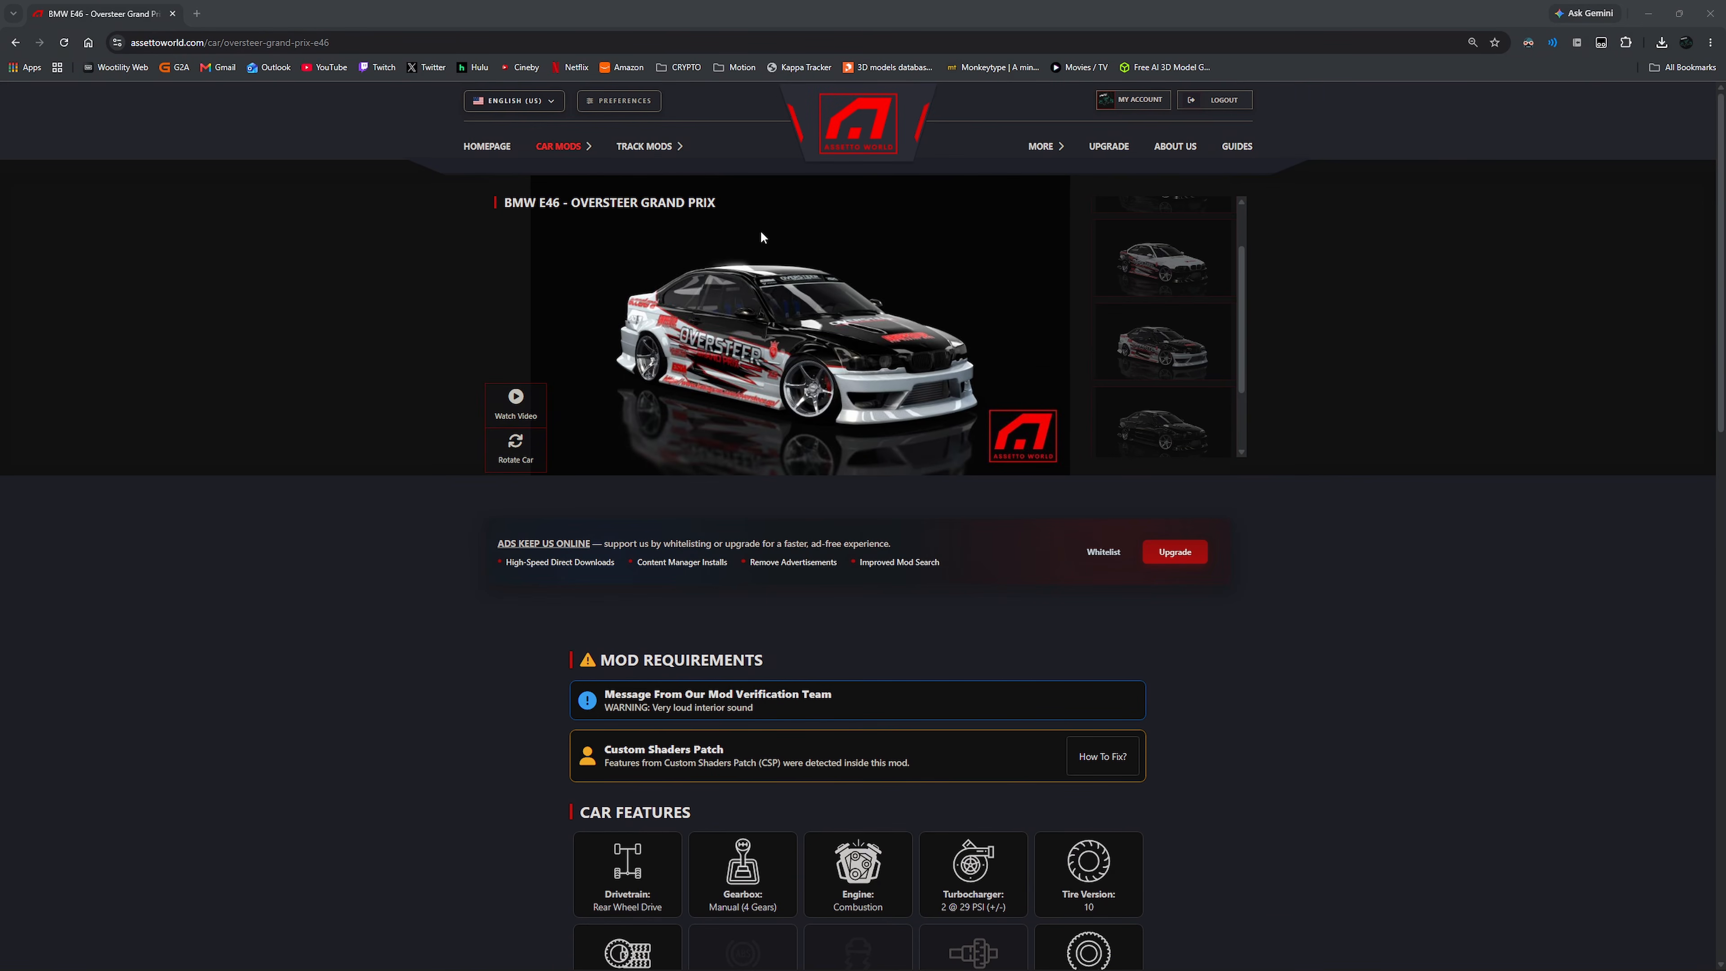
scroll(855, 371, down, 18)
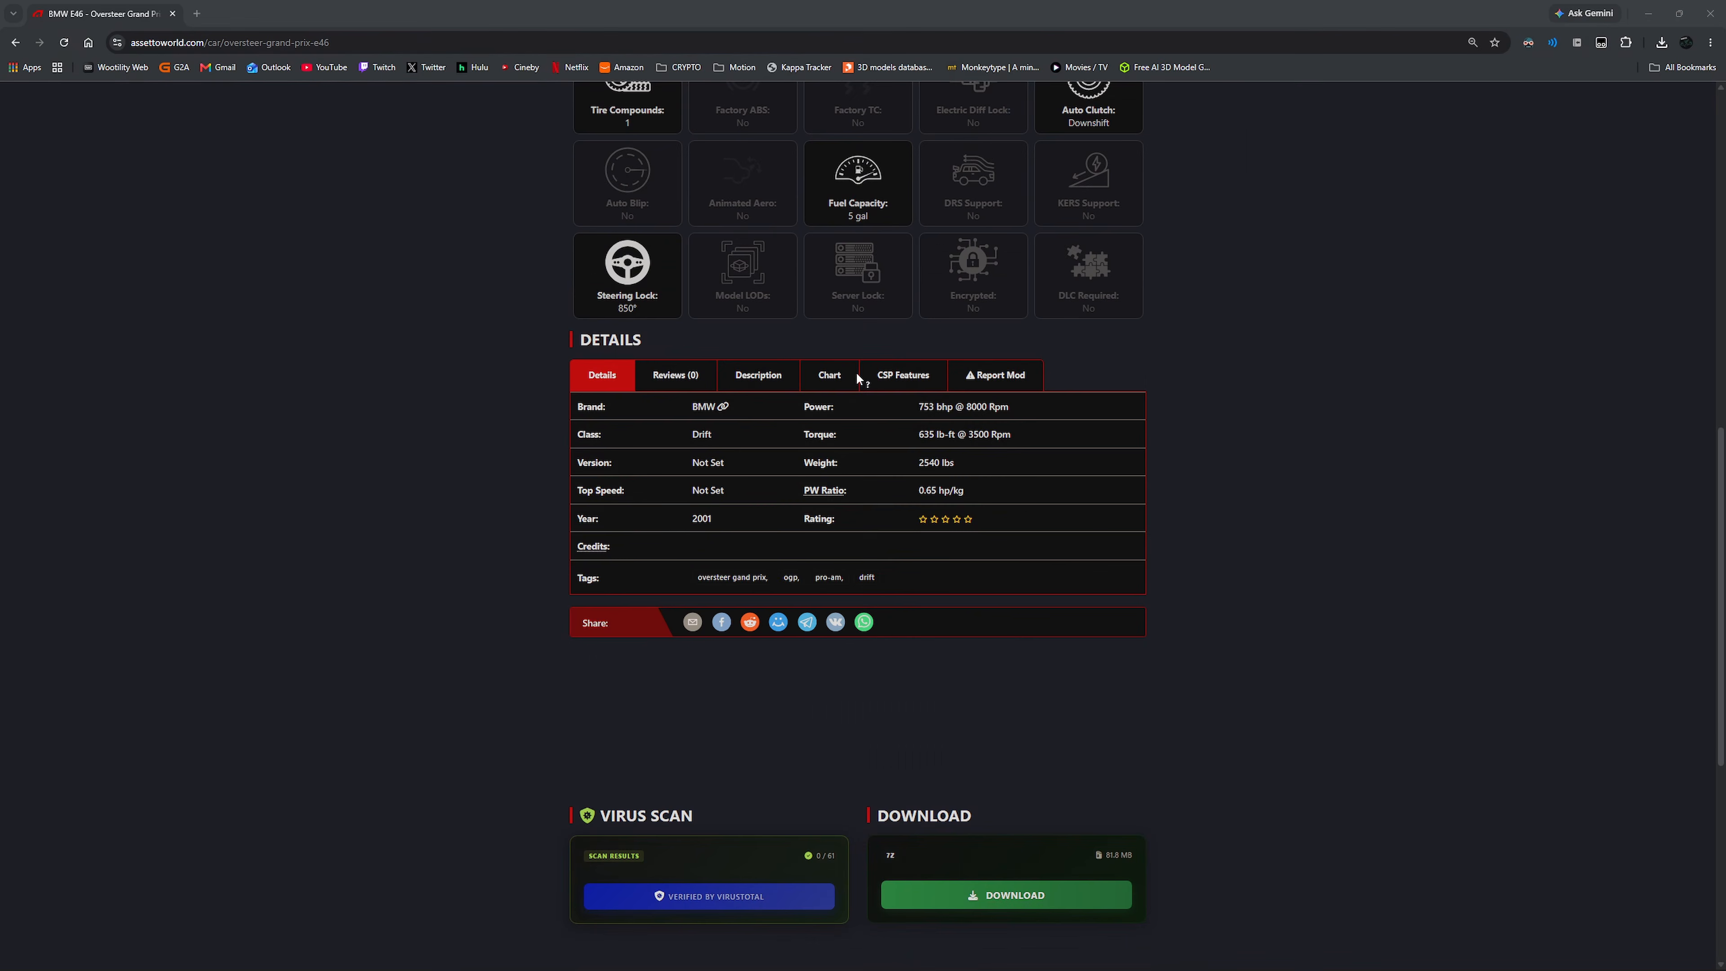
click(985, 556)
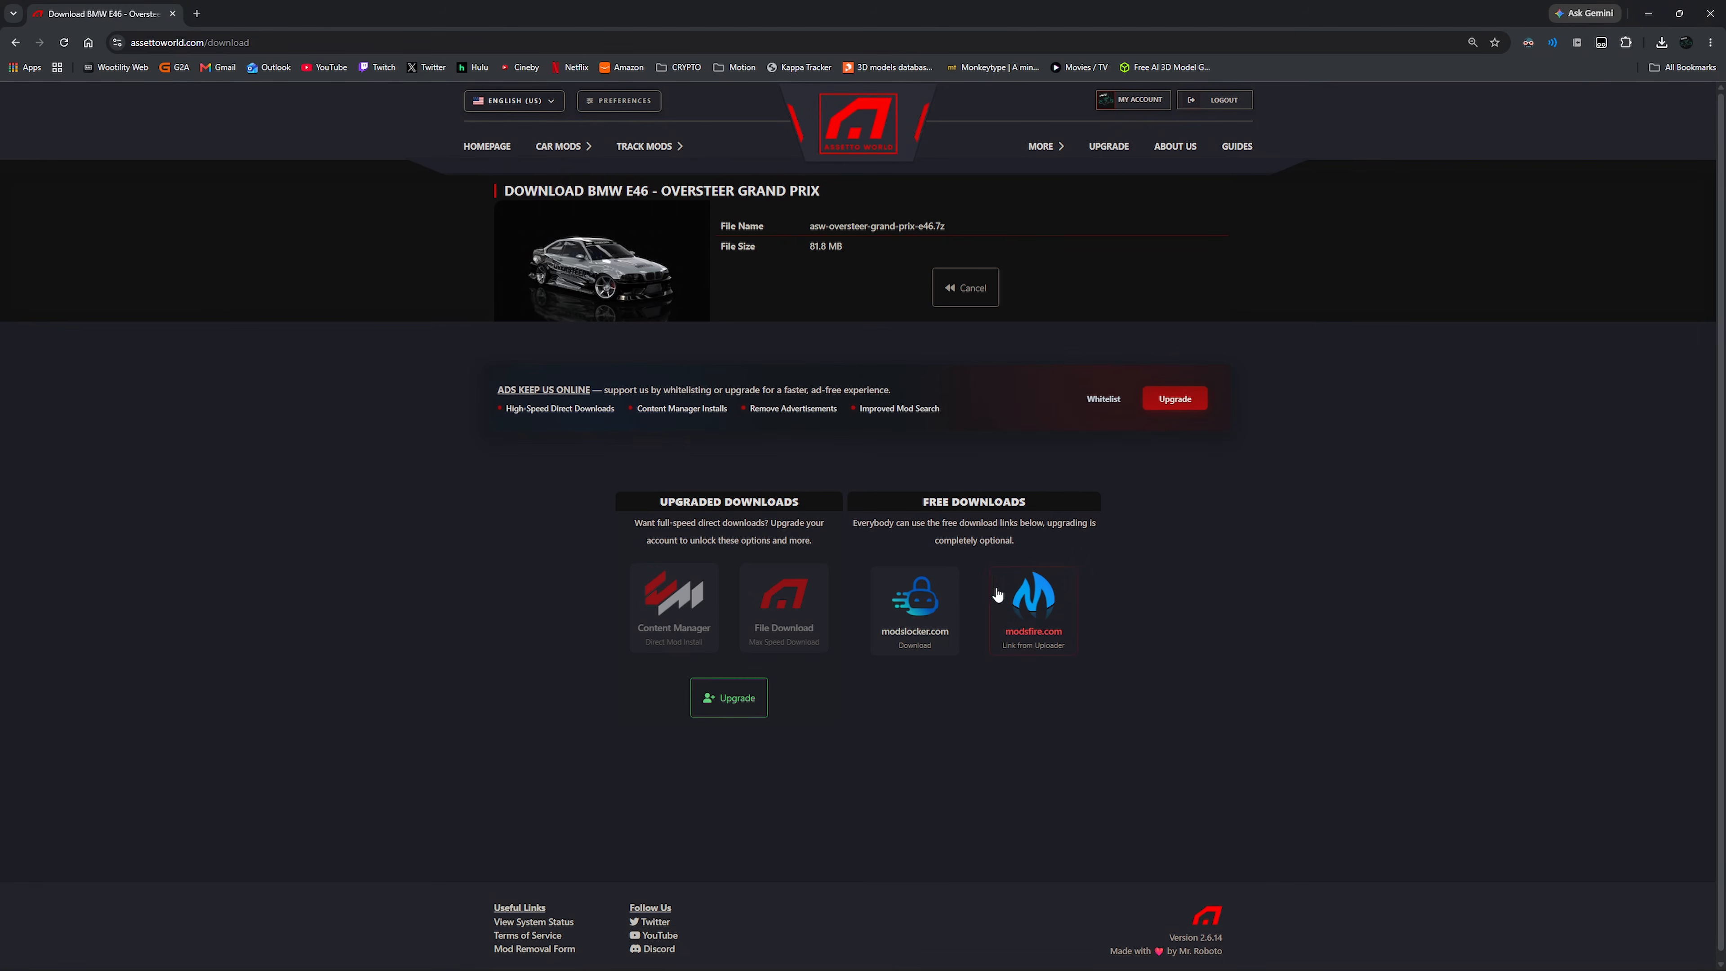
click(905, 597)
click(1088, 497)
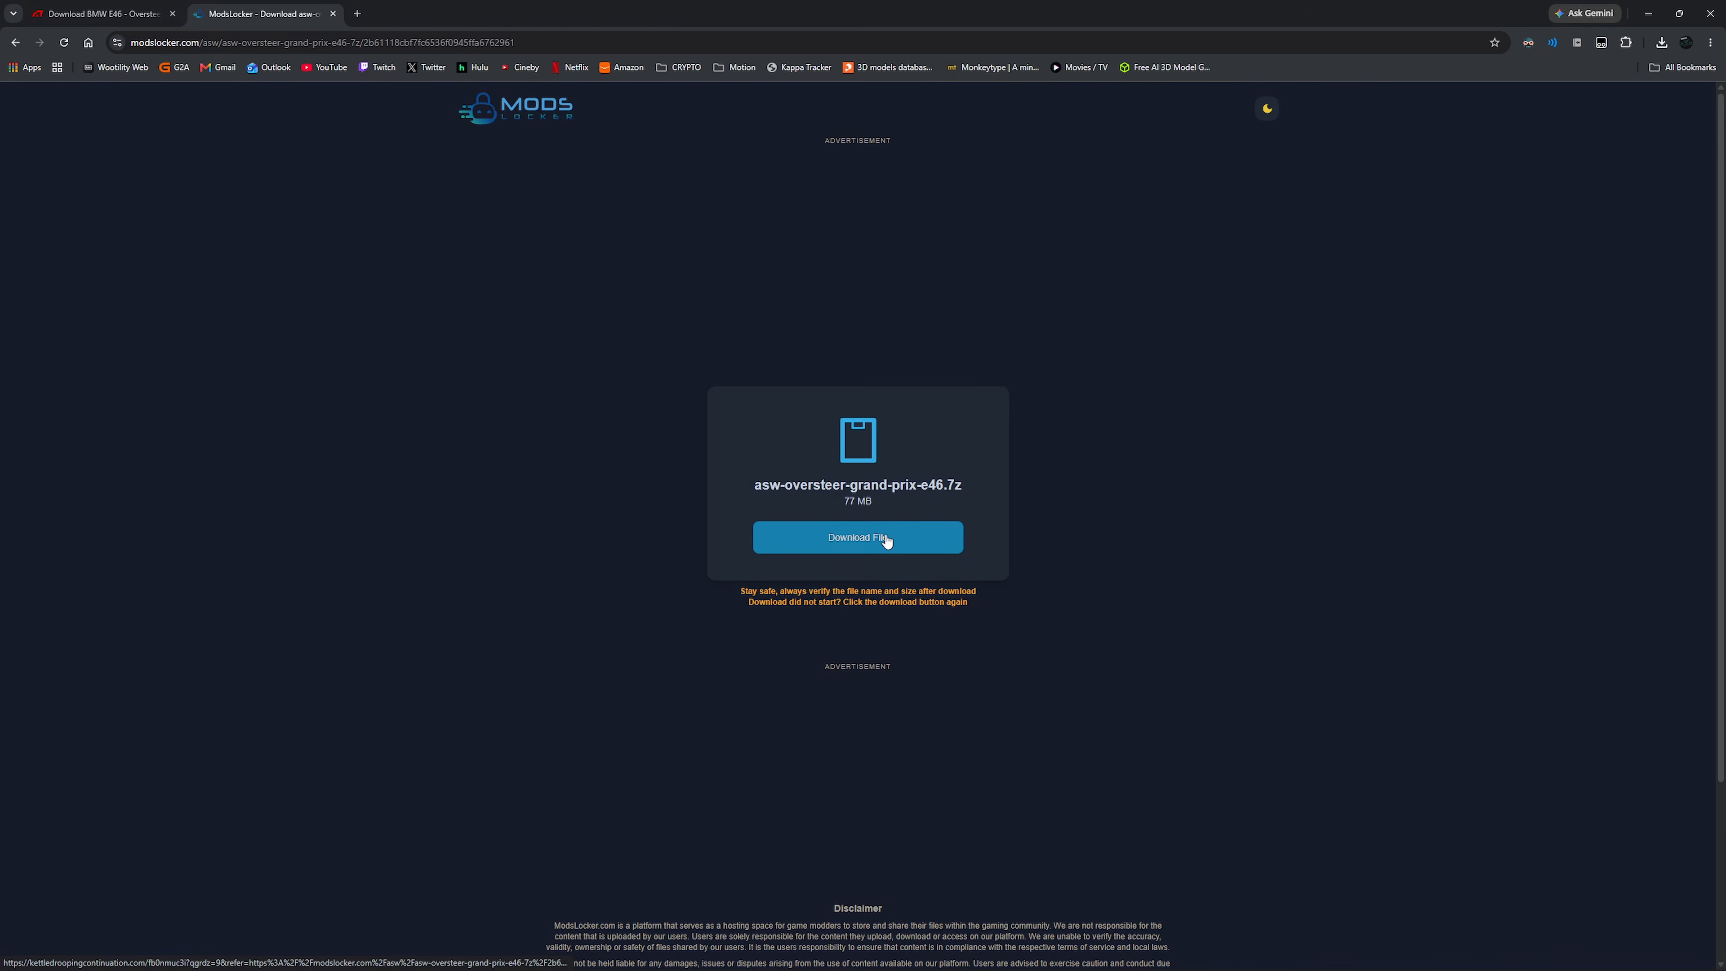
click(849, 537)
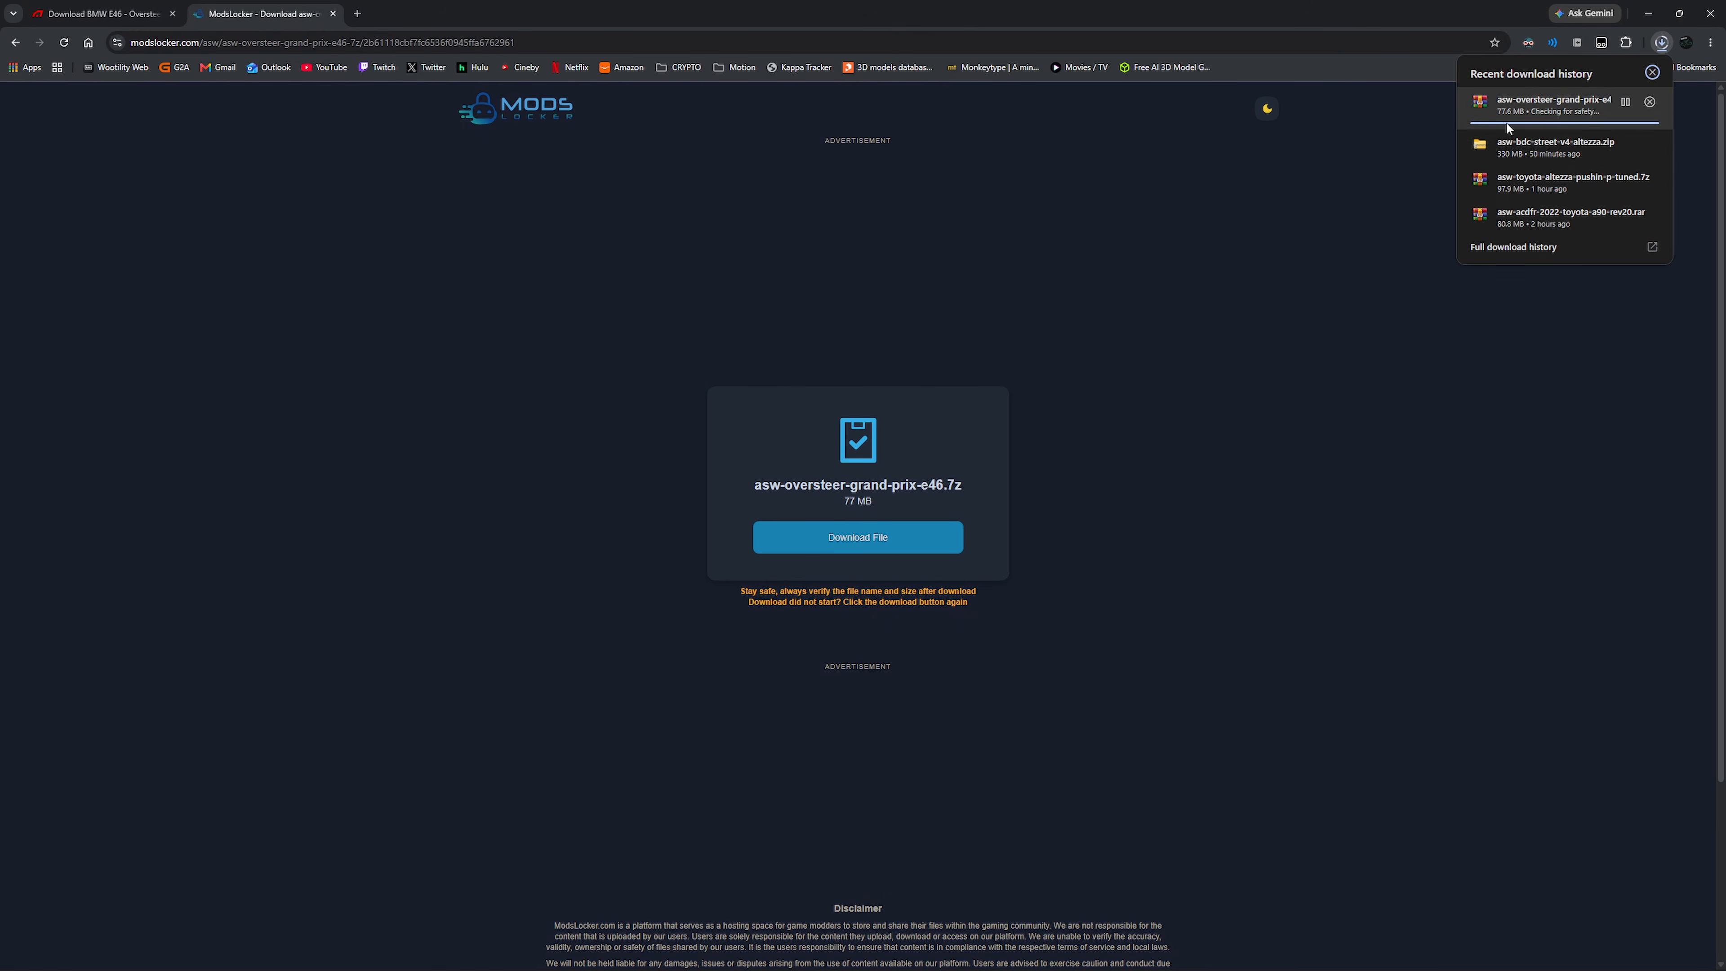
click(1552, 286)
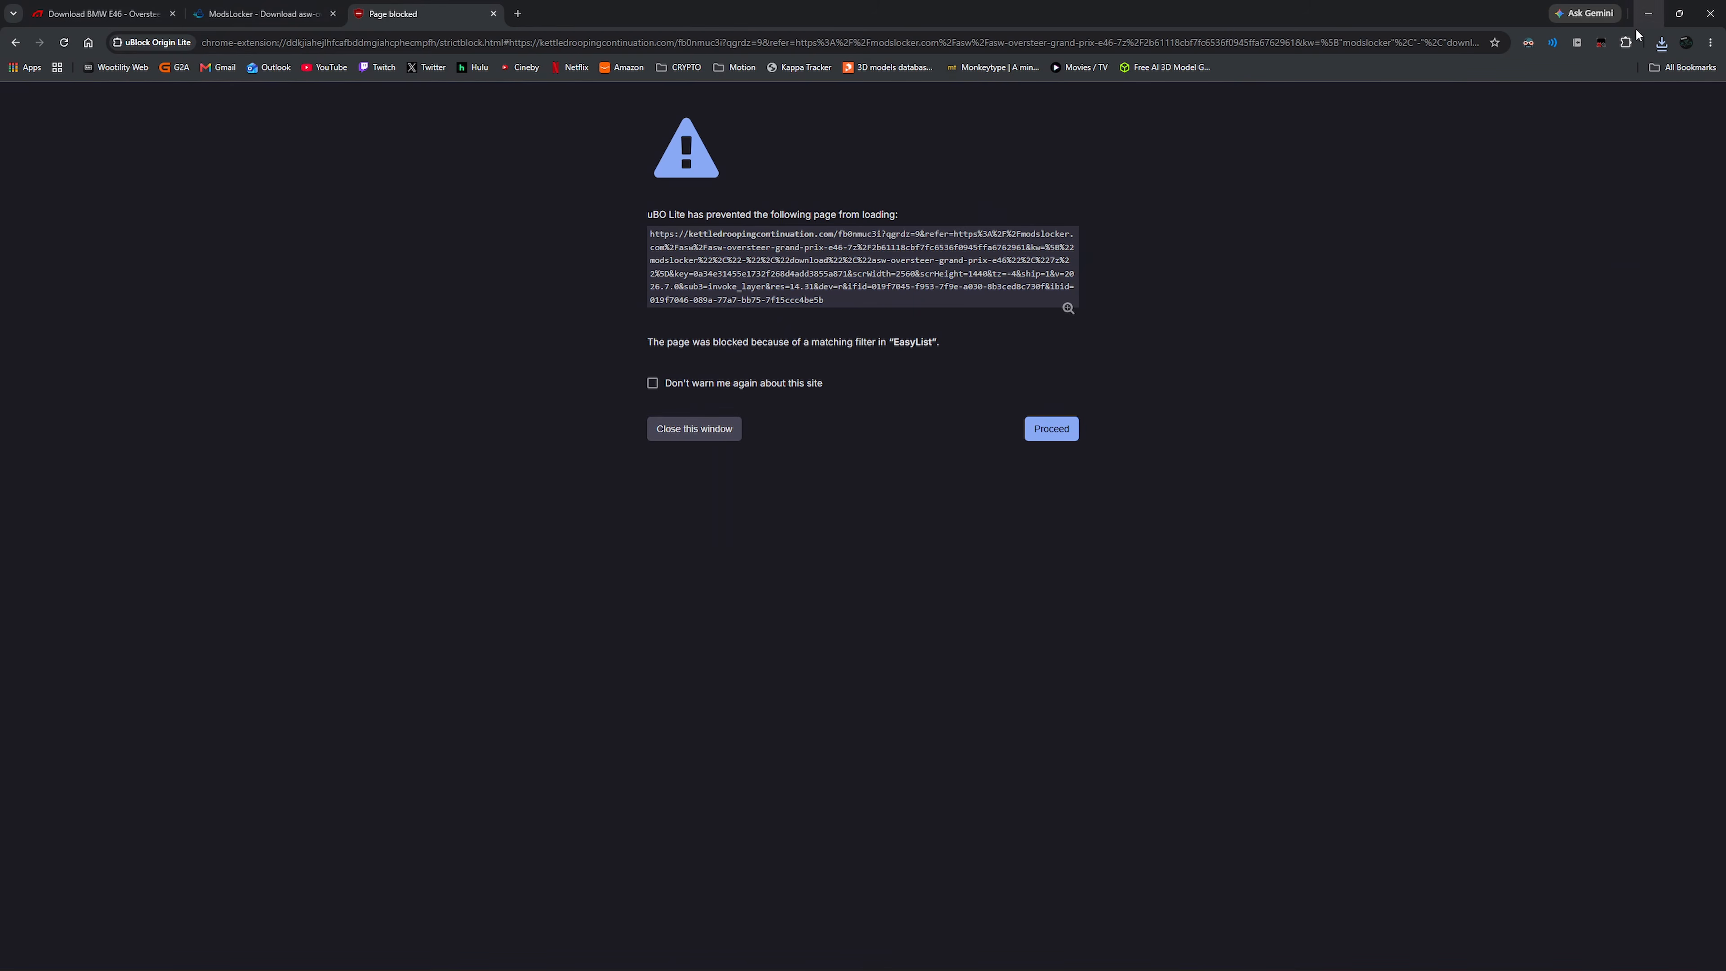
click(1648, 13)
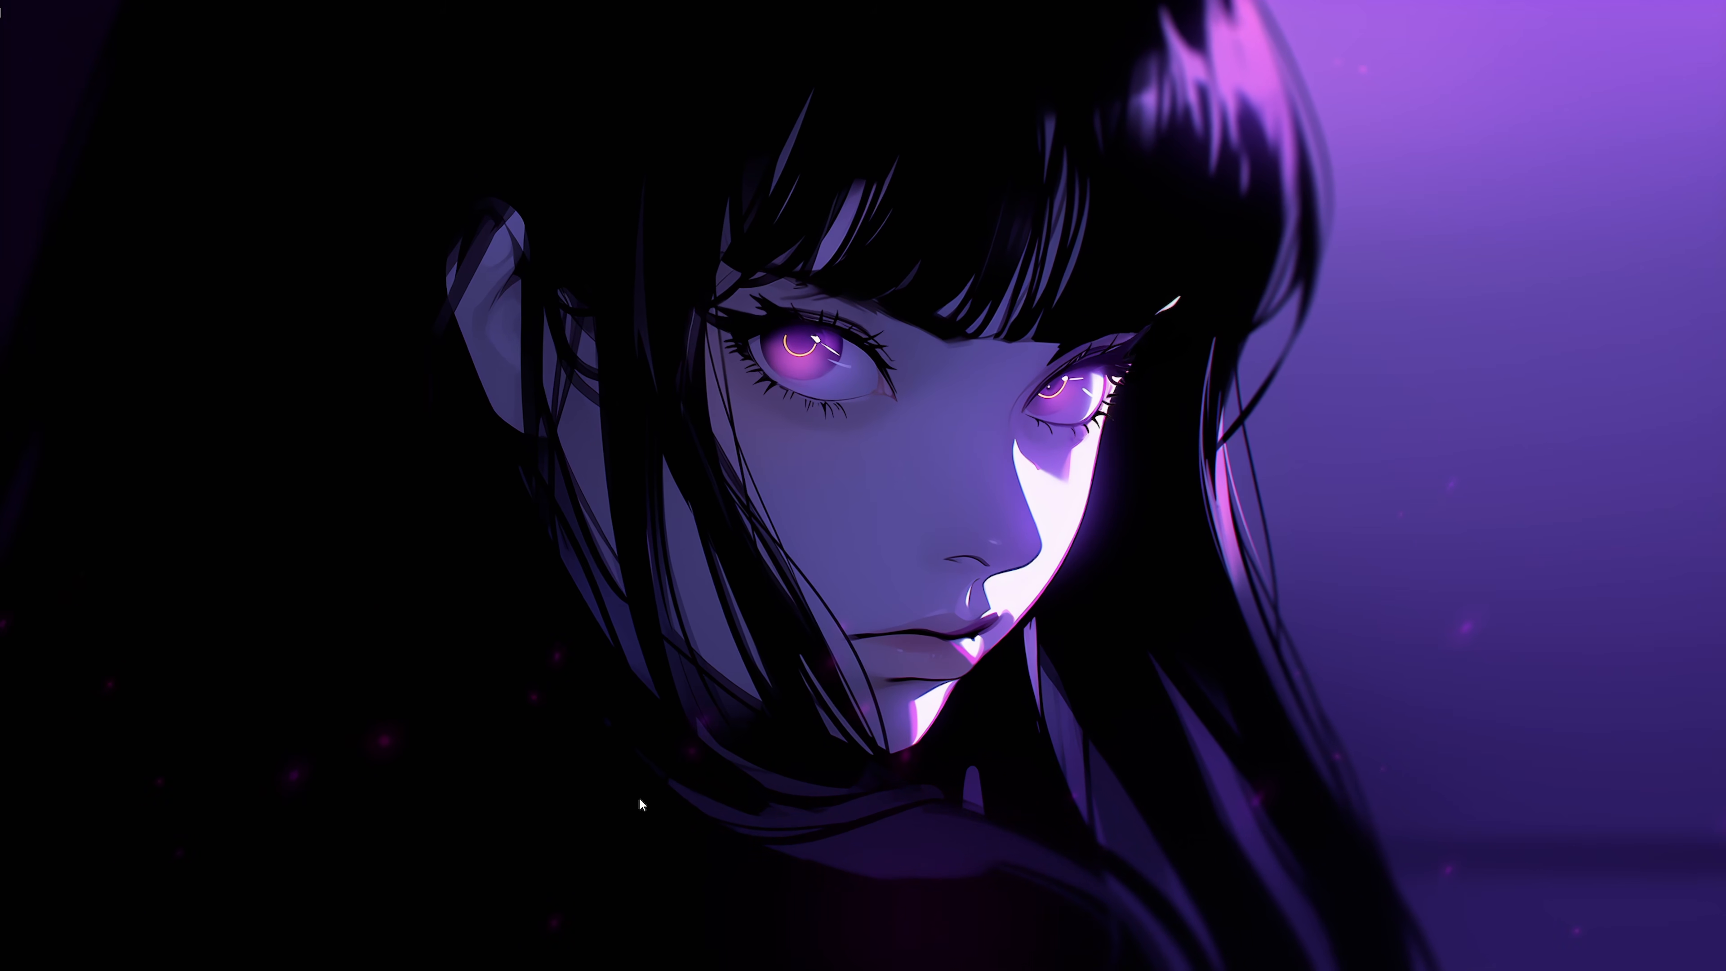
Step: In File Explorer, launch Content Manager.exe from the Content Manager (Centrale Edition) folder under Forza Modding\Tools on the Games (G:) drive
mouse_move(678, 966)
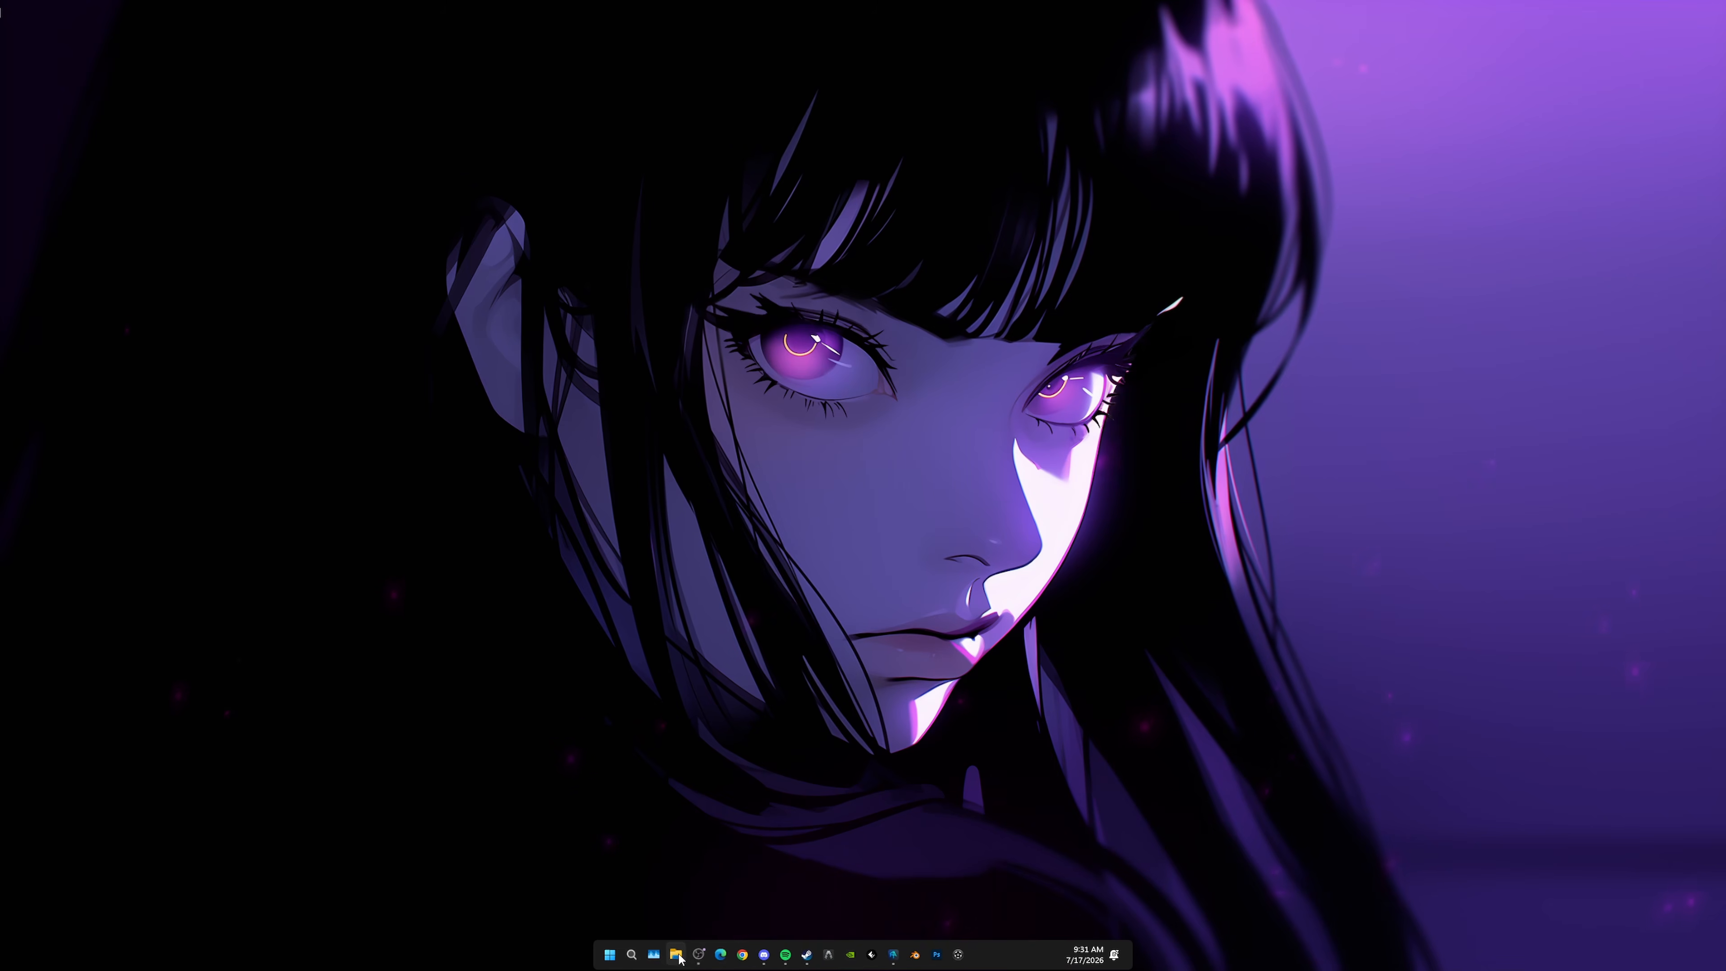
click(677, 955)
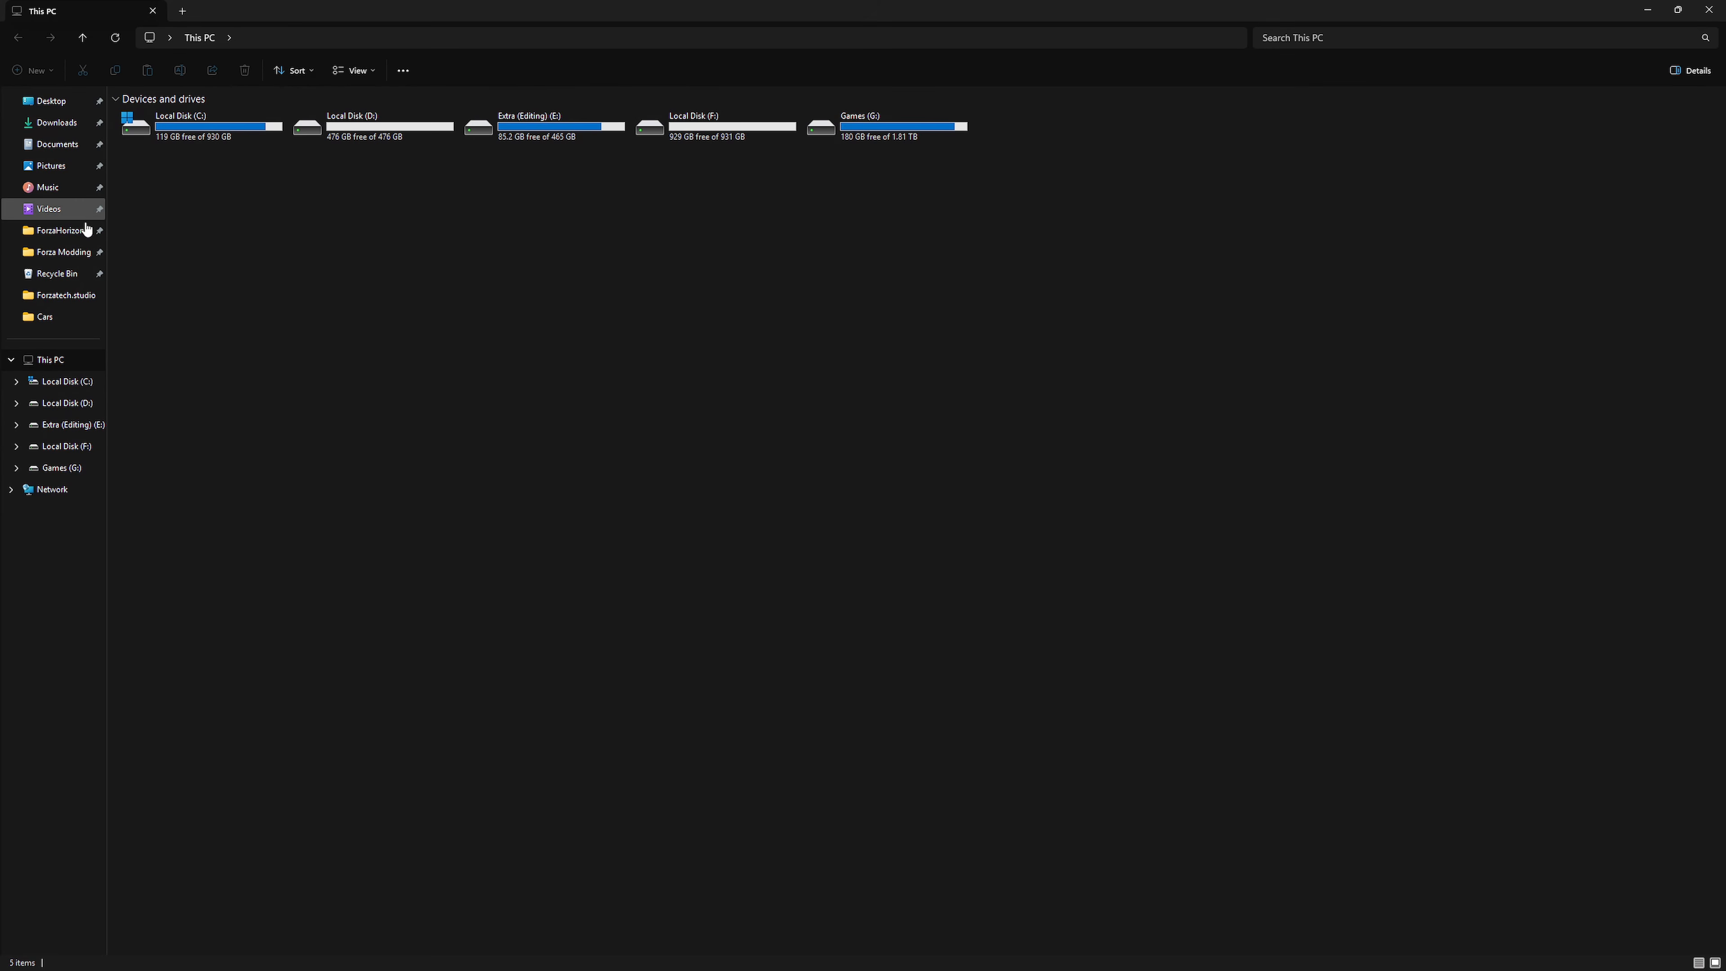
click(54, 469)
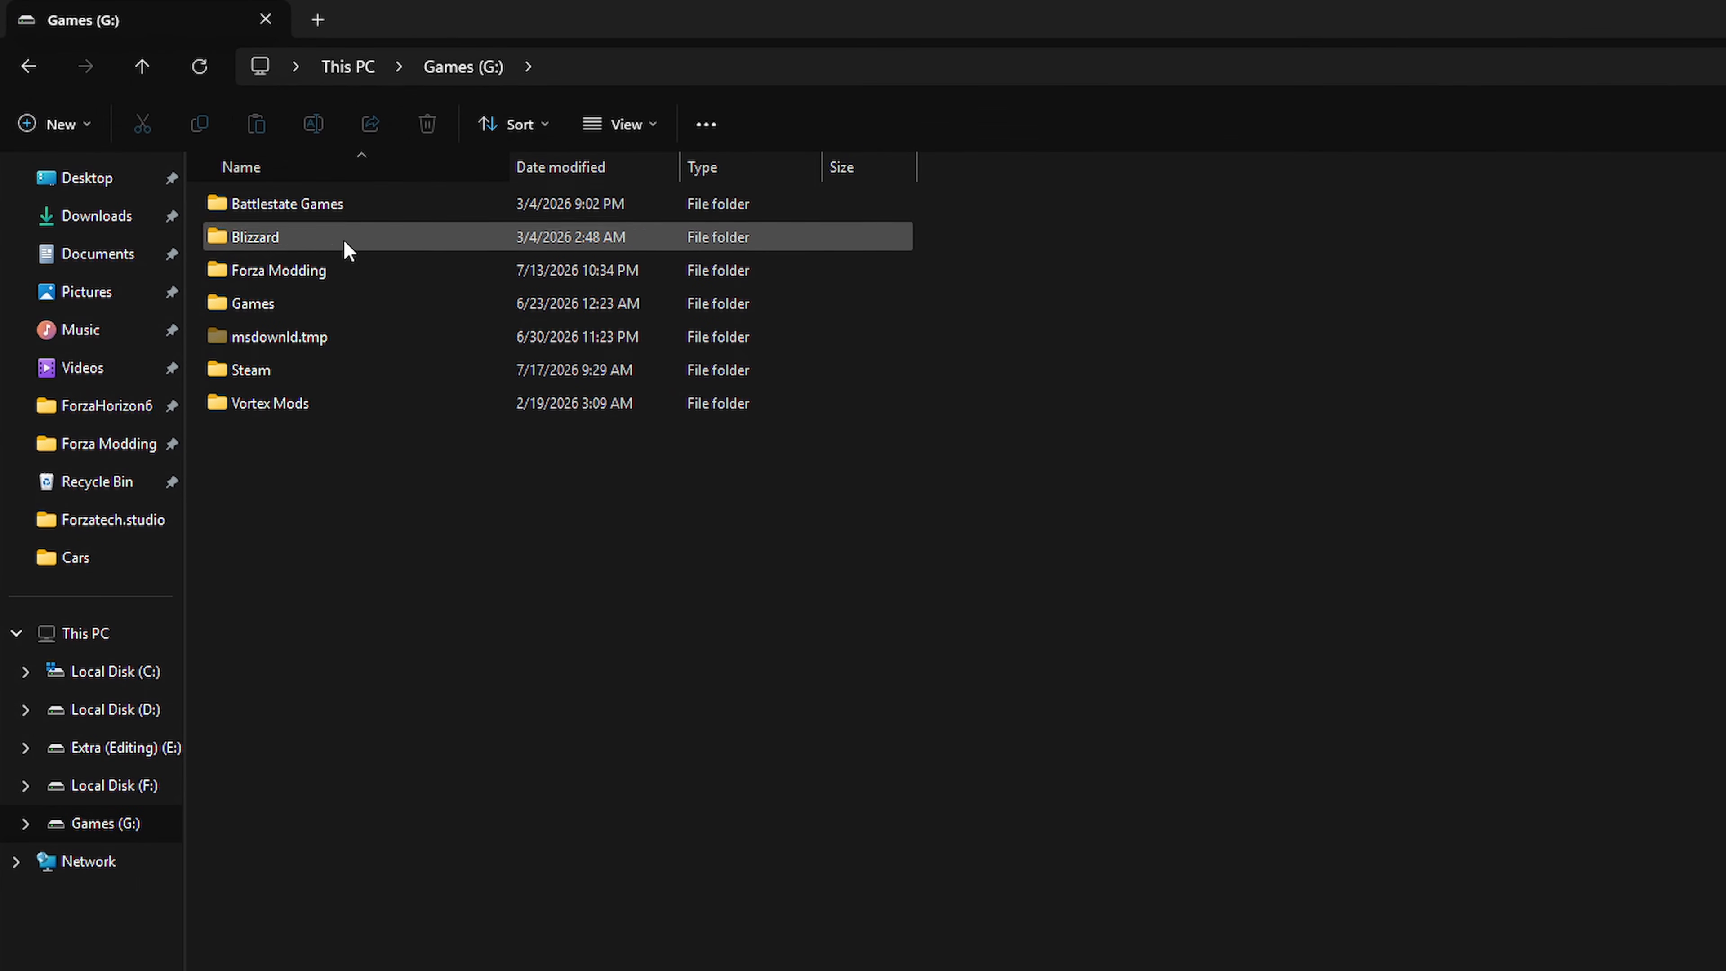
double_click(329, 267)
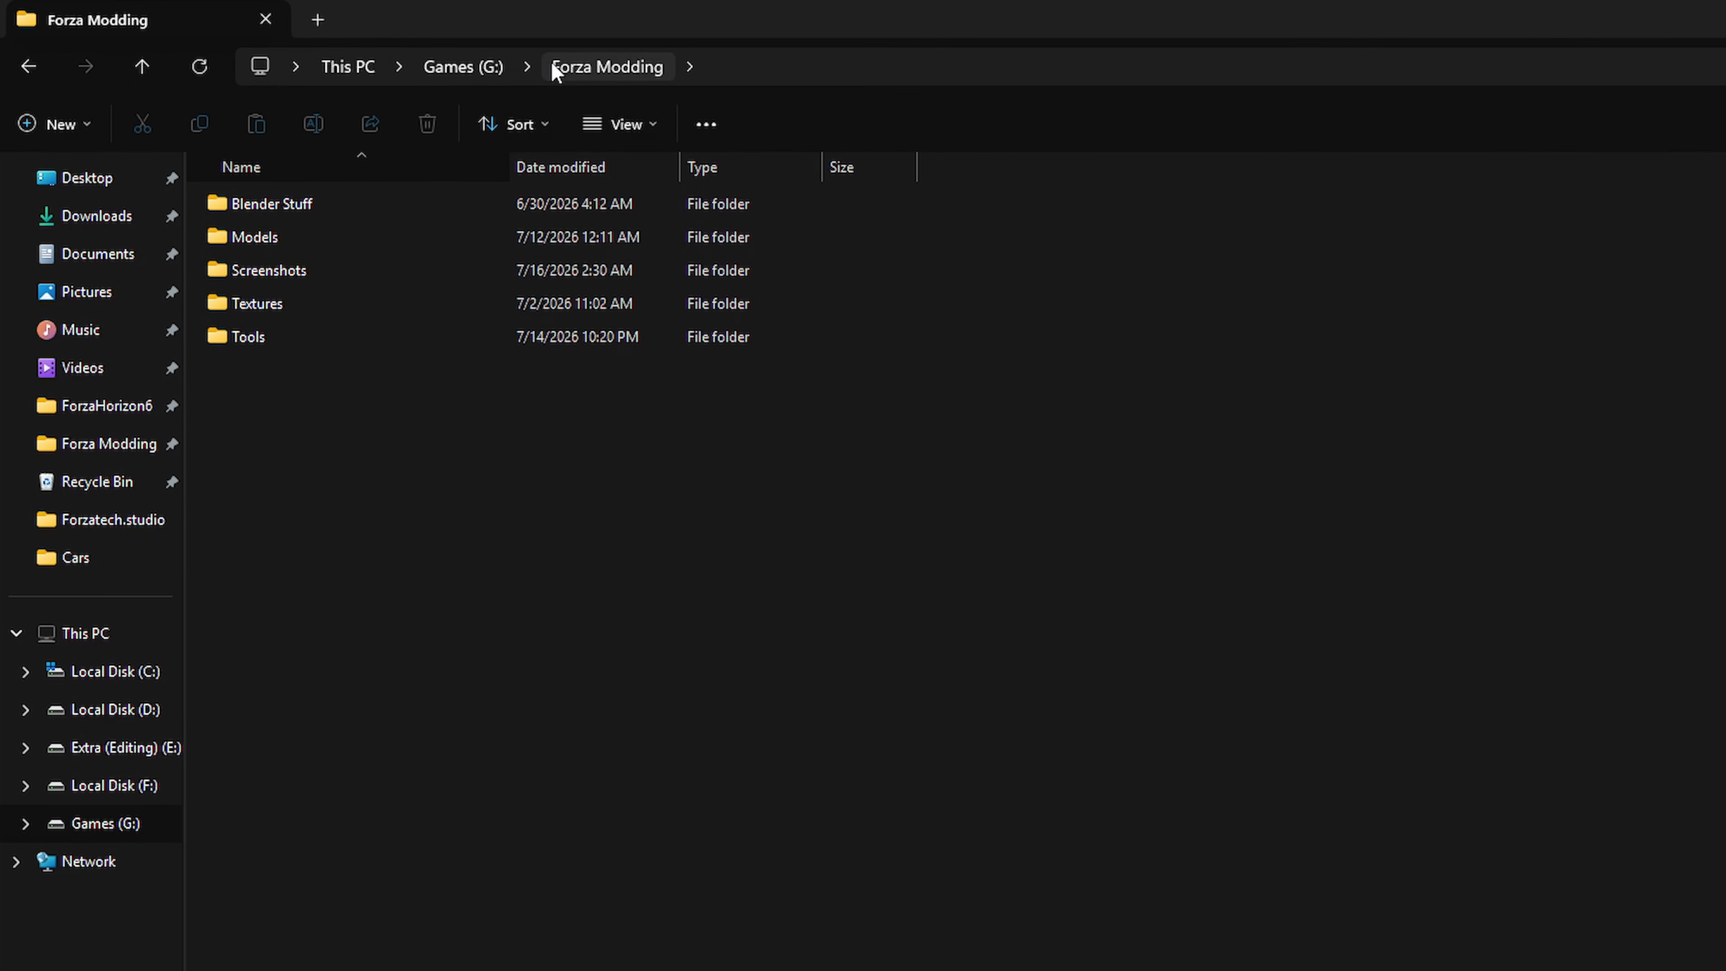
double_click(252, 326)
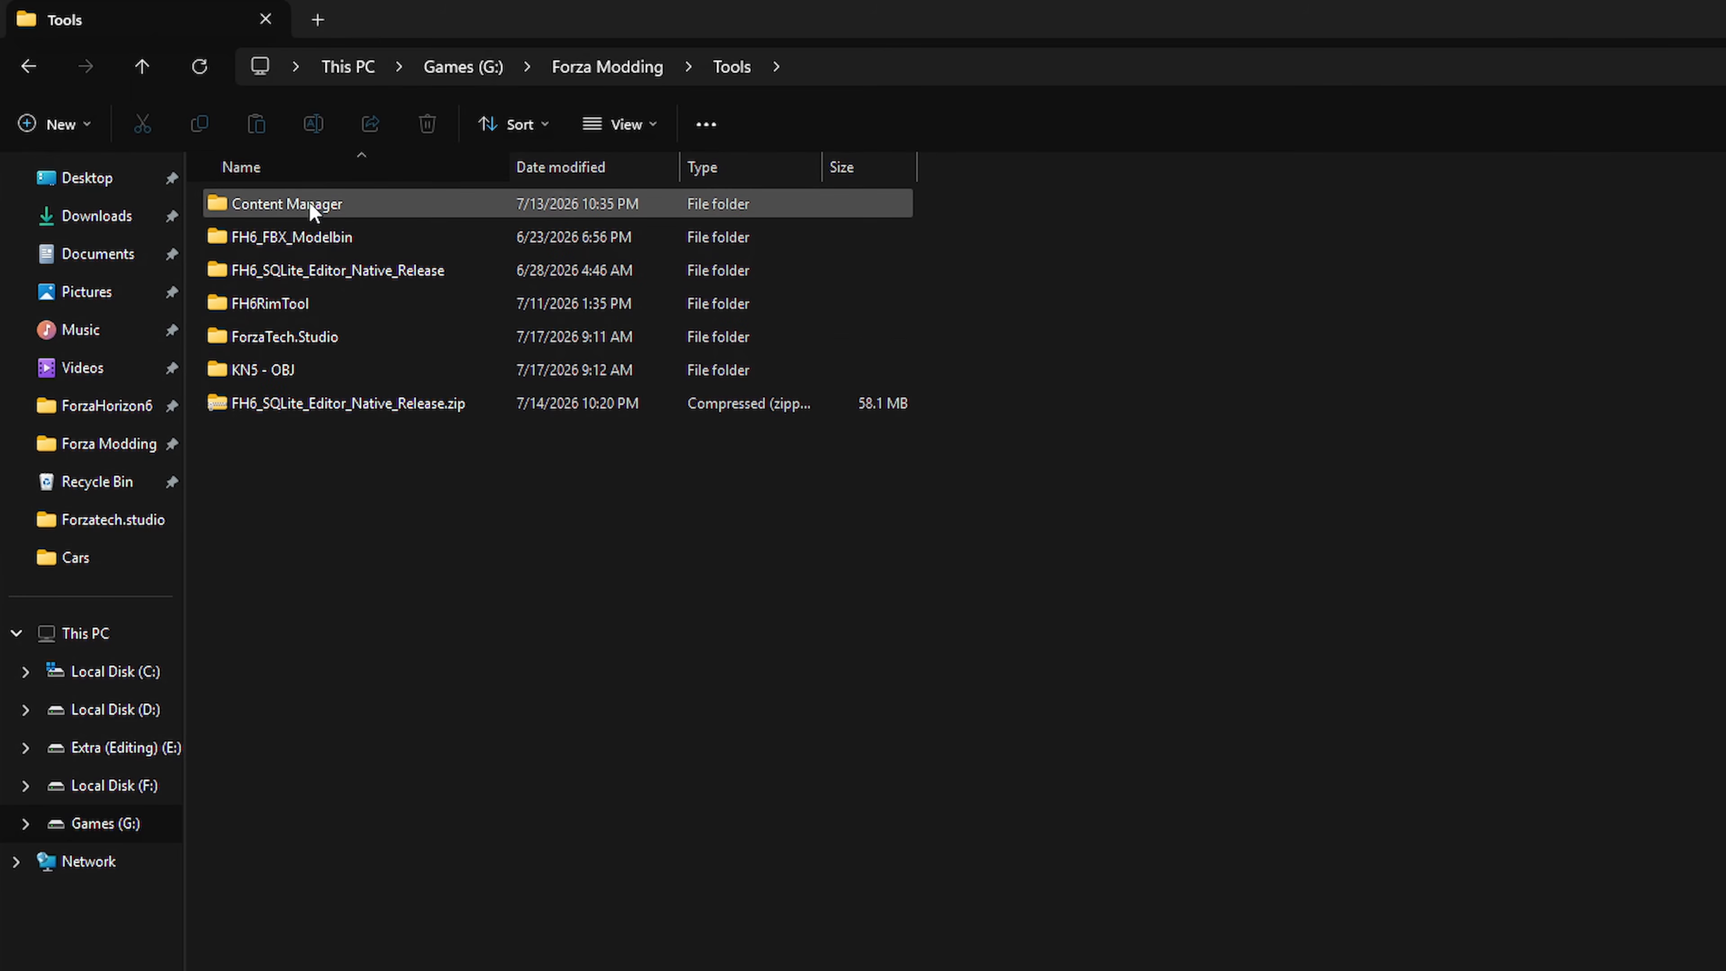
double_click(308, 203)
double_click(261, 203)
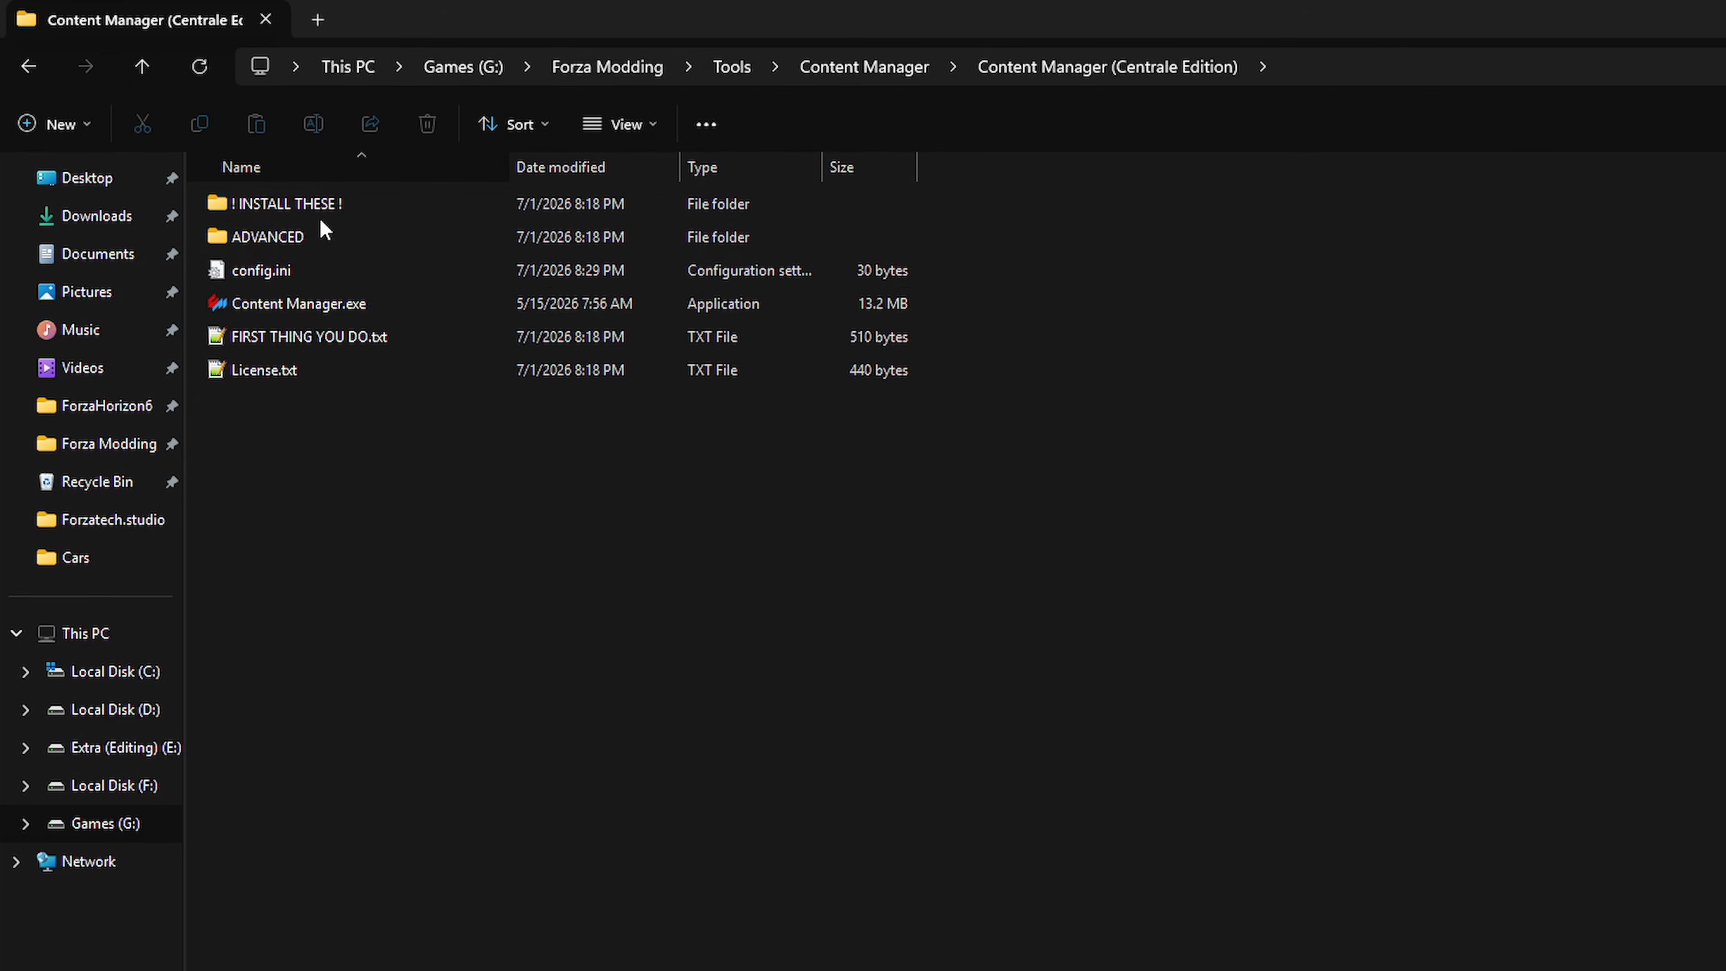
double_click(302, 305)
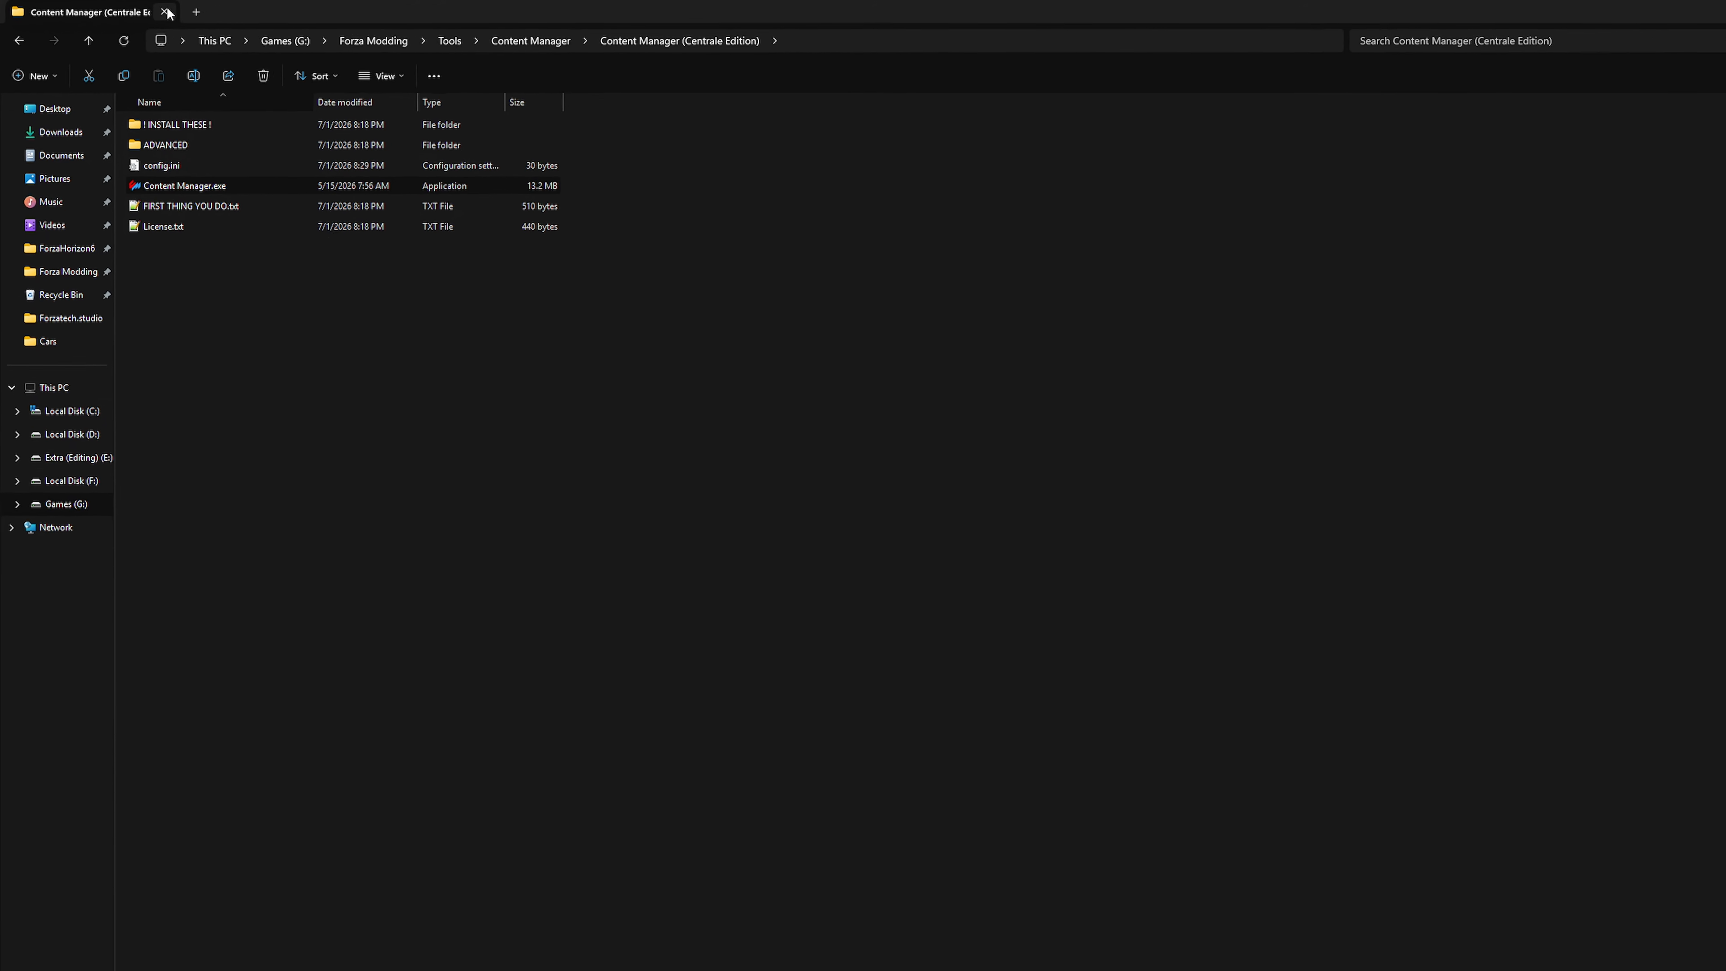
Step: Arrange the Downloads folder and the Content Manager window side by side, with Downloads in the left half
click(65, 163)
drag(297, 10, 2, 157)
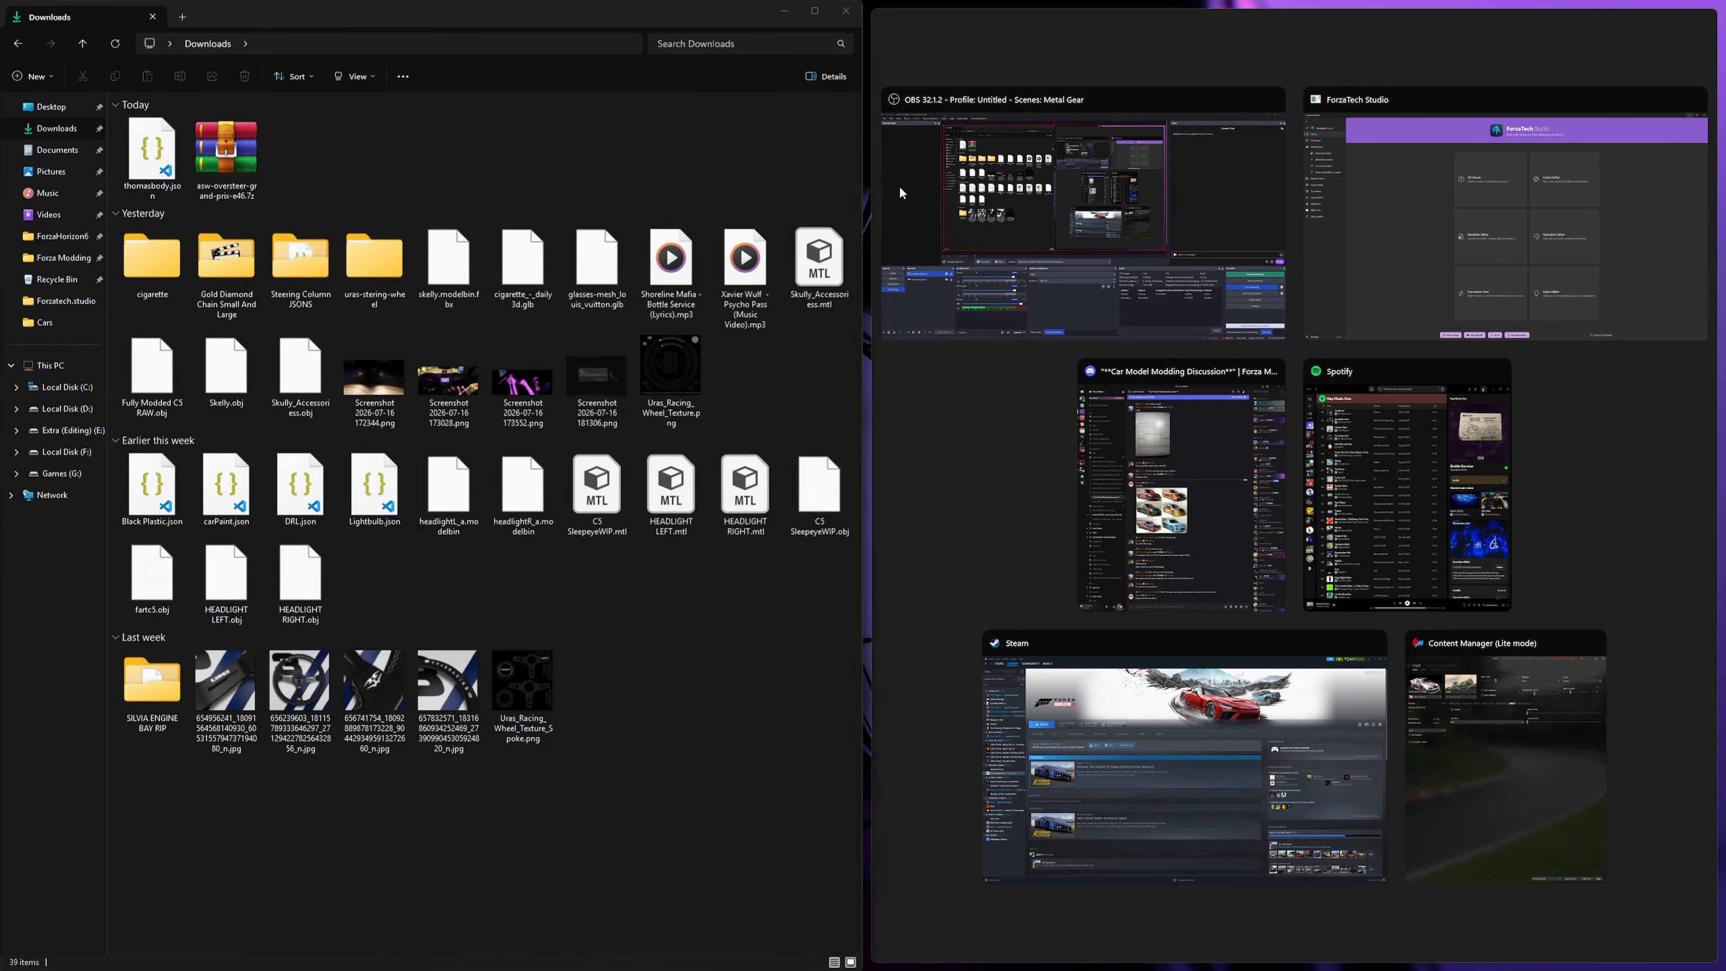
click(1074, 73)
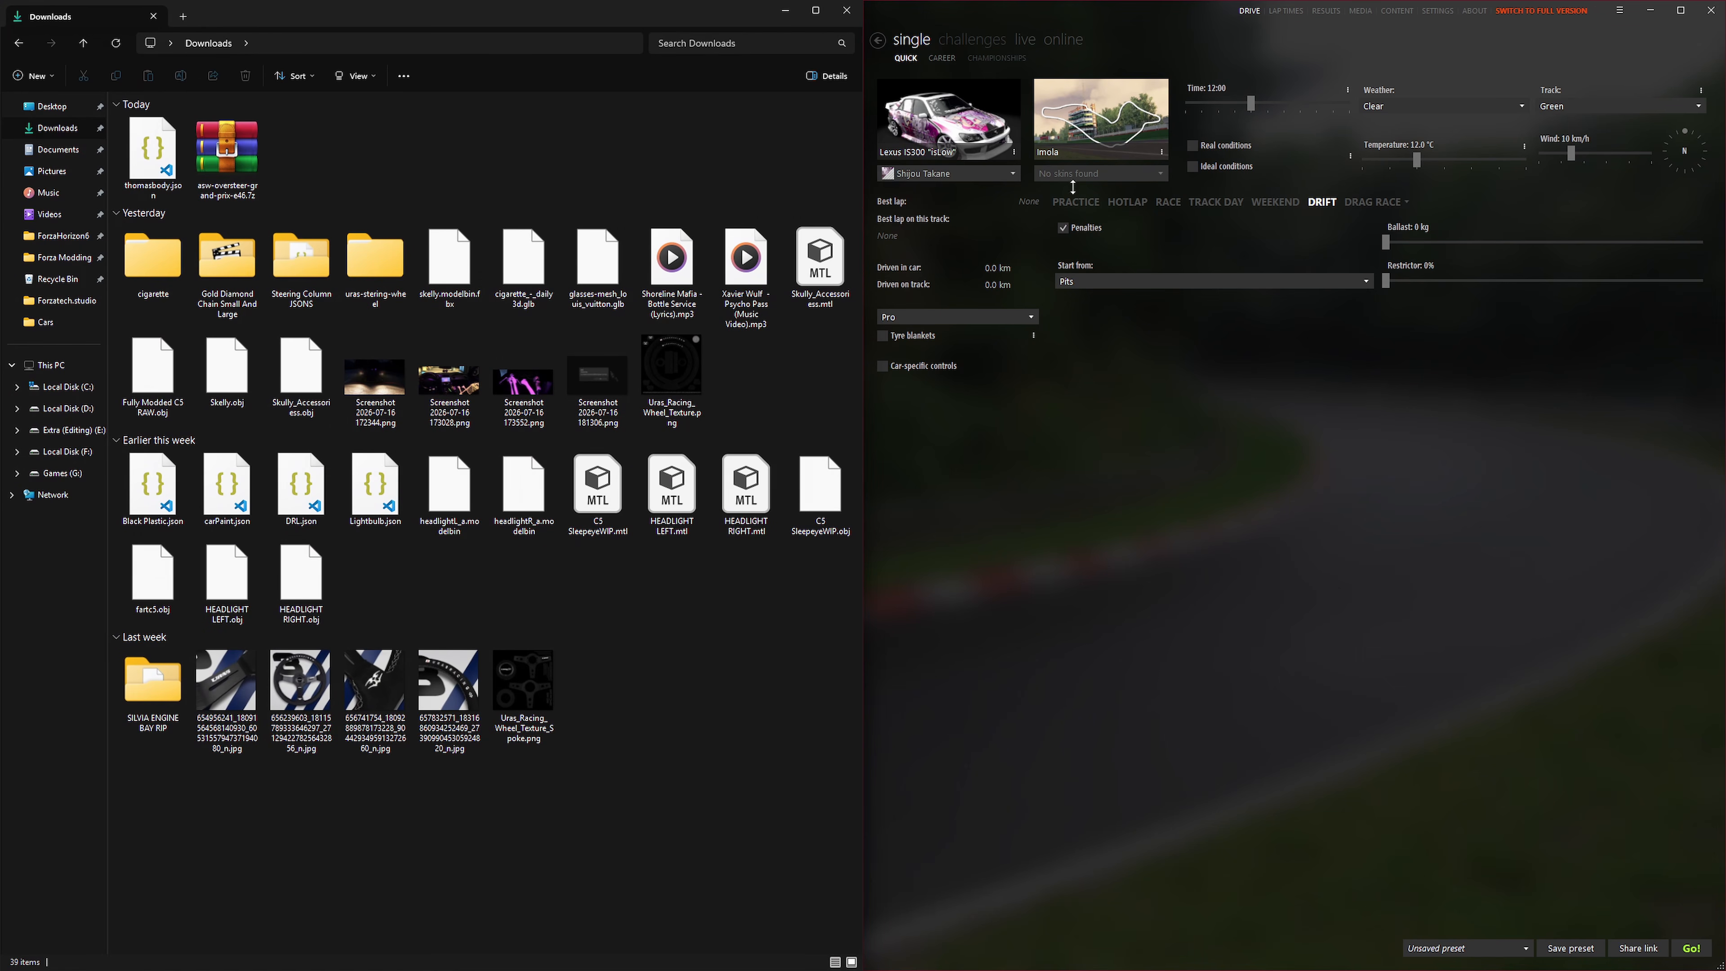
Step: Open the asw-oversteer-grand-prix-e46.7z archive in WinRAR and drop its ogp_superdoof_bmw_e46 folder onto Content Manager
double_click(254, 191)
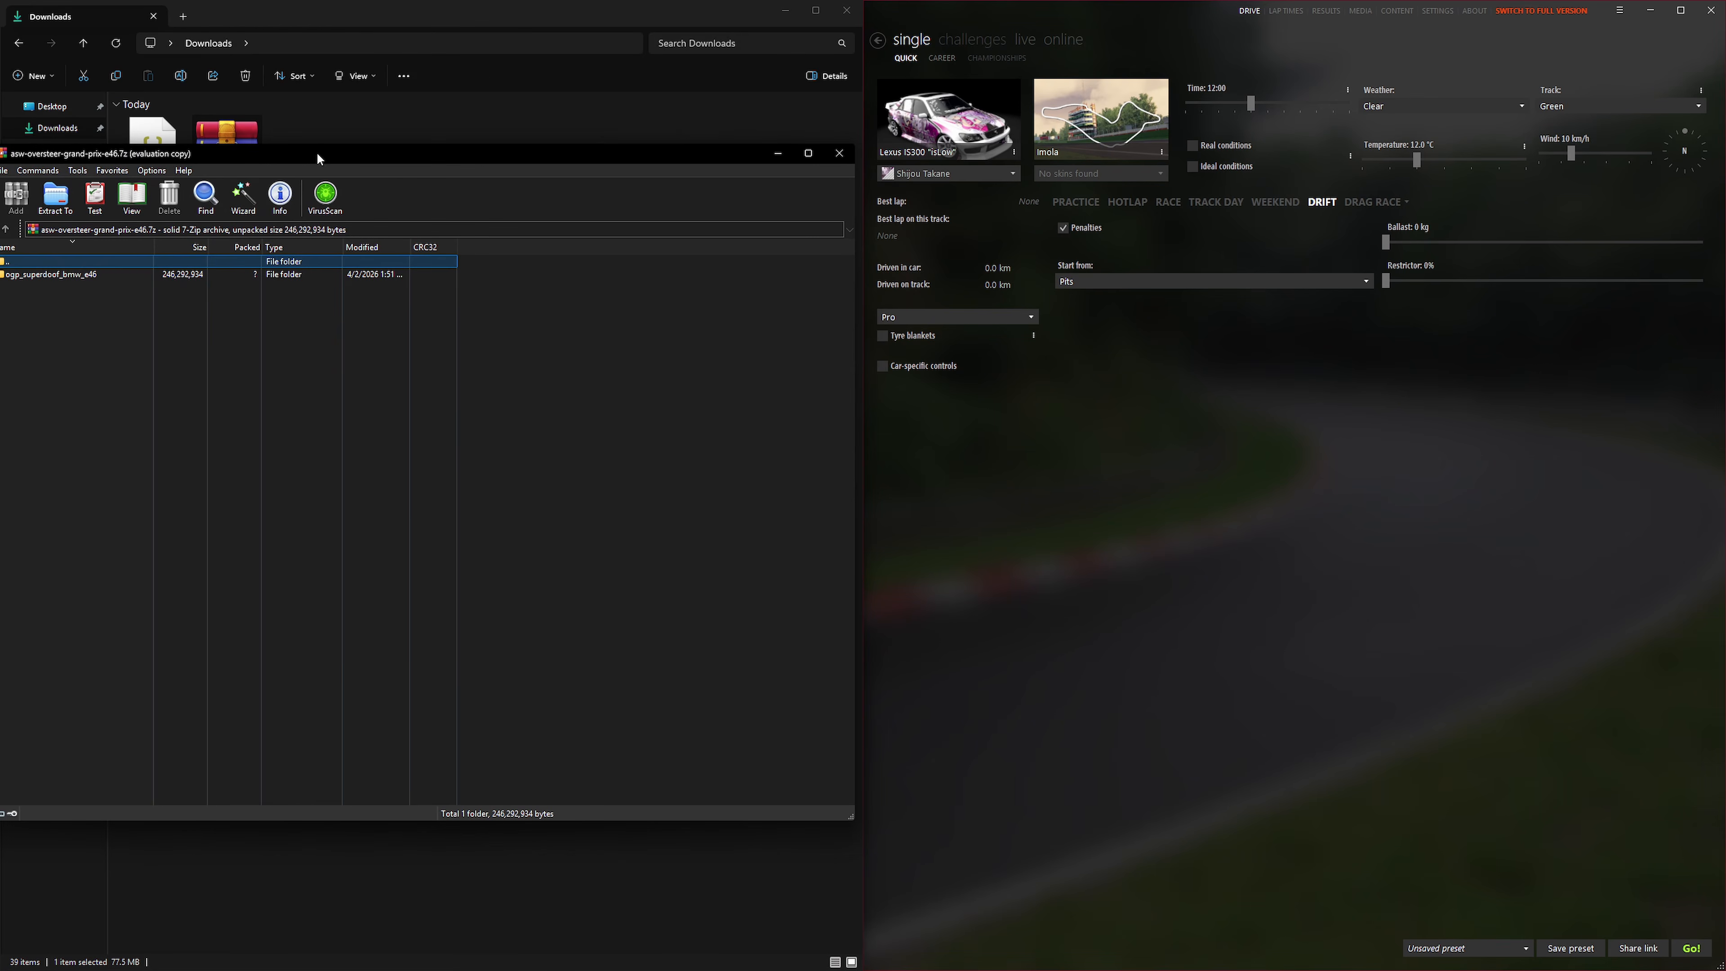
drag(317, 154, 371, 147)
click(577, 424)
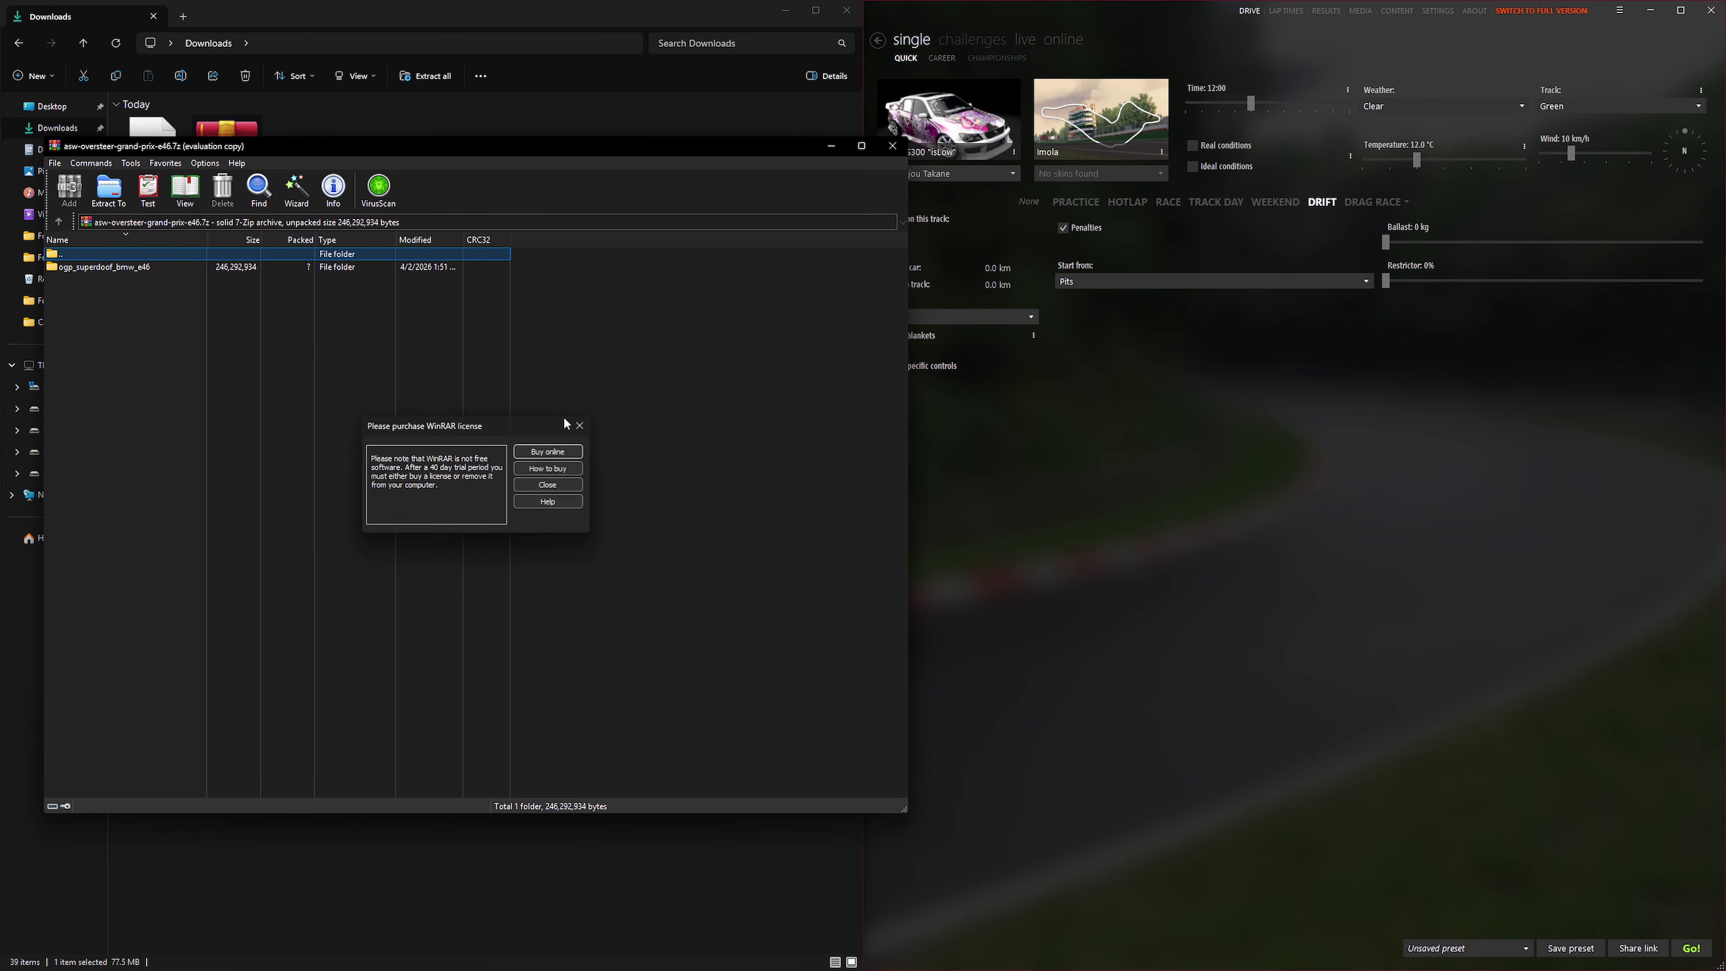
drag(119, 267, 123, 279)
drag(1266, 451, 1266, 452)
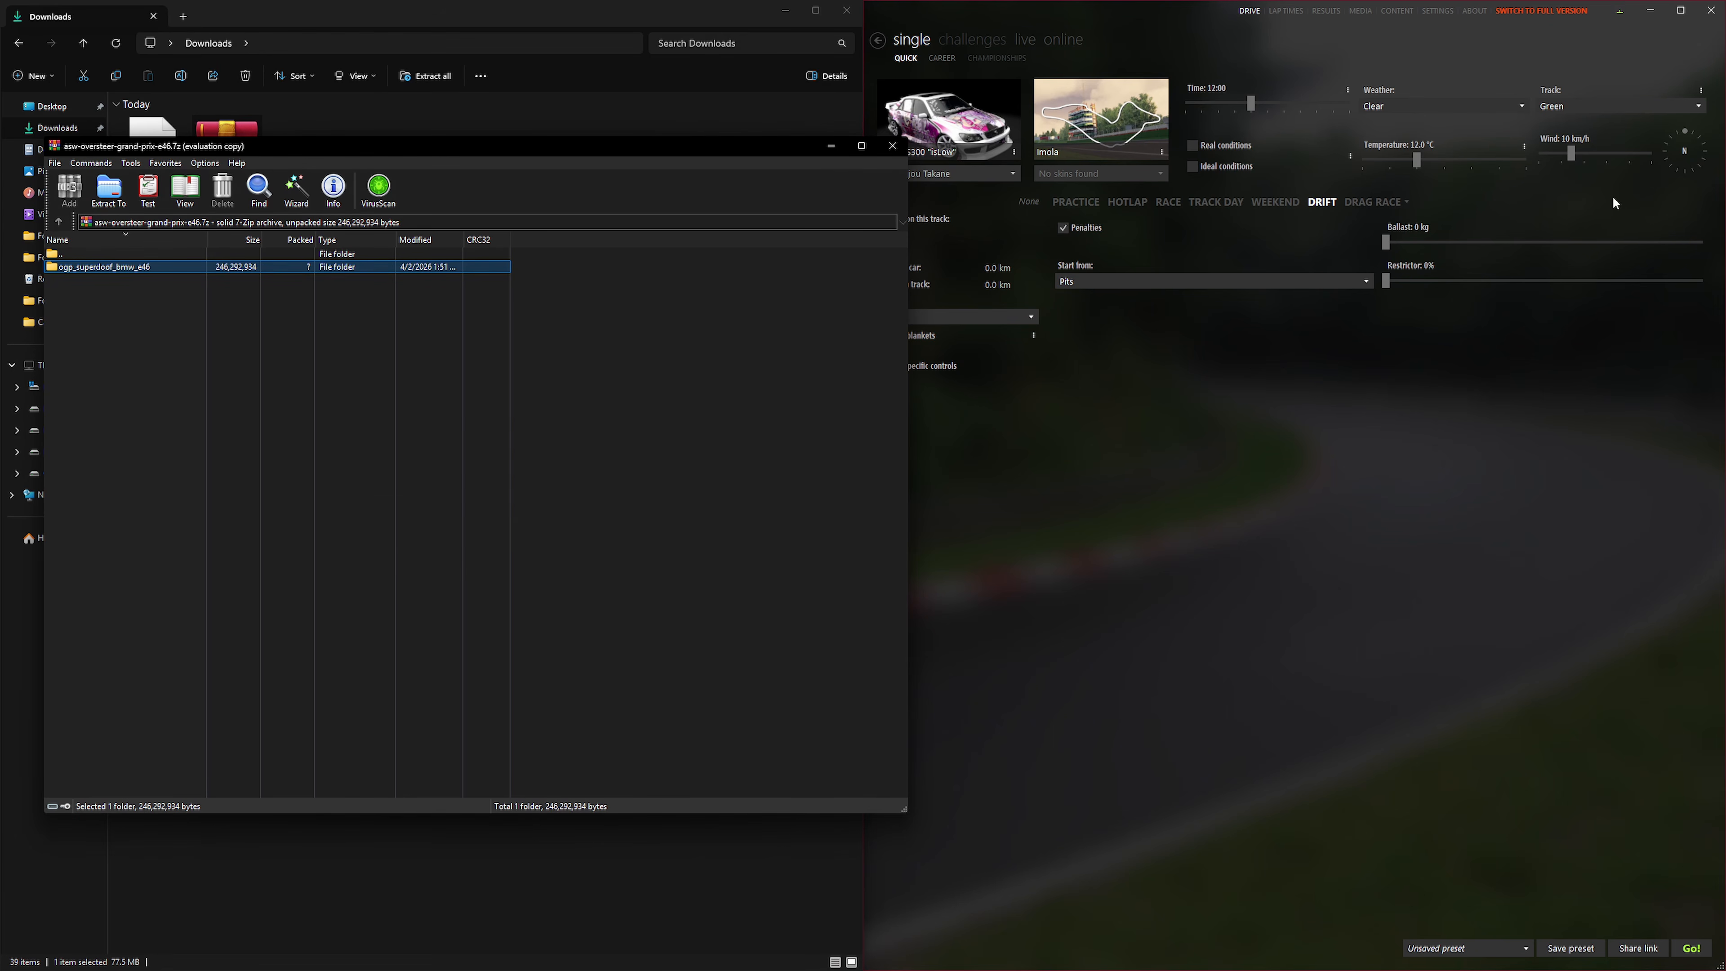
Step: Install the pending ogp_superdoof_bmw_e46 car from Content Manager's downloads list, then dismiss the list
click(1514, 44)
click(1618, 11)
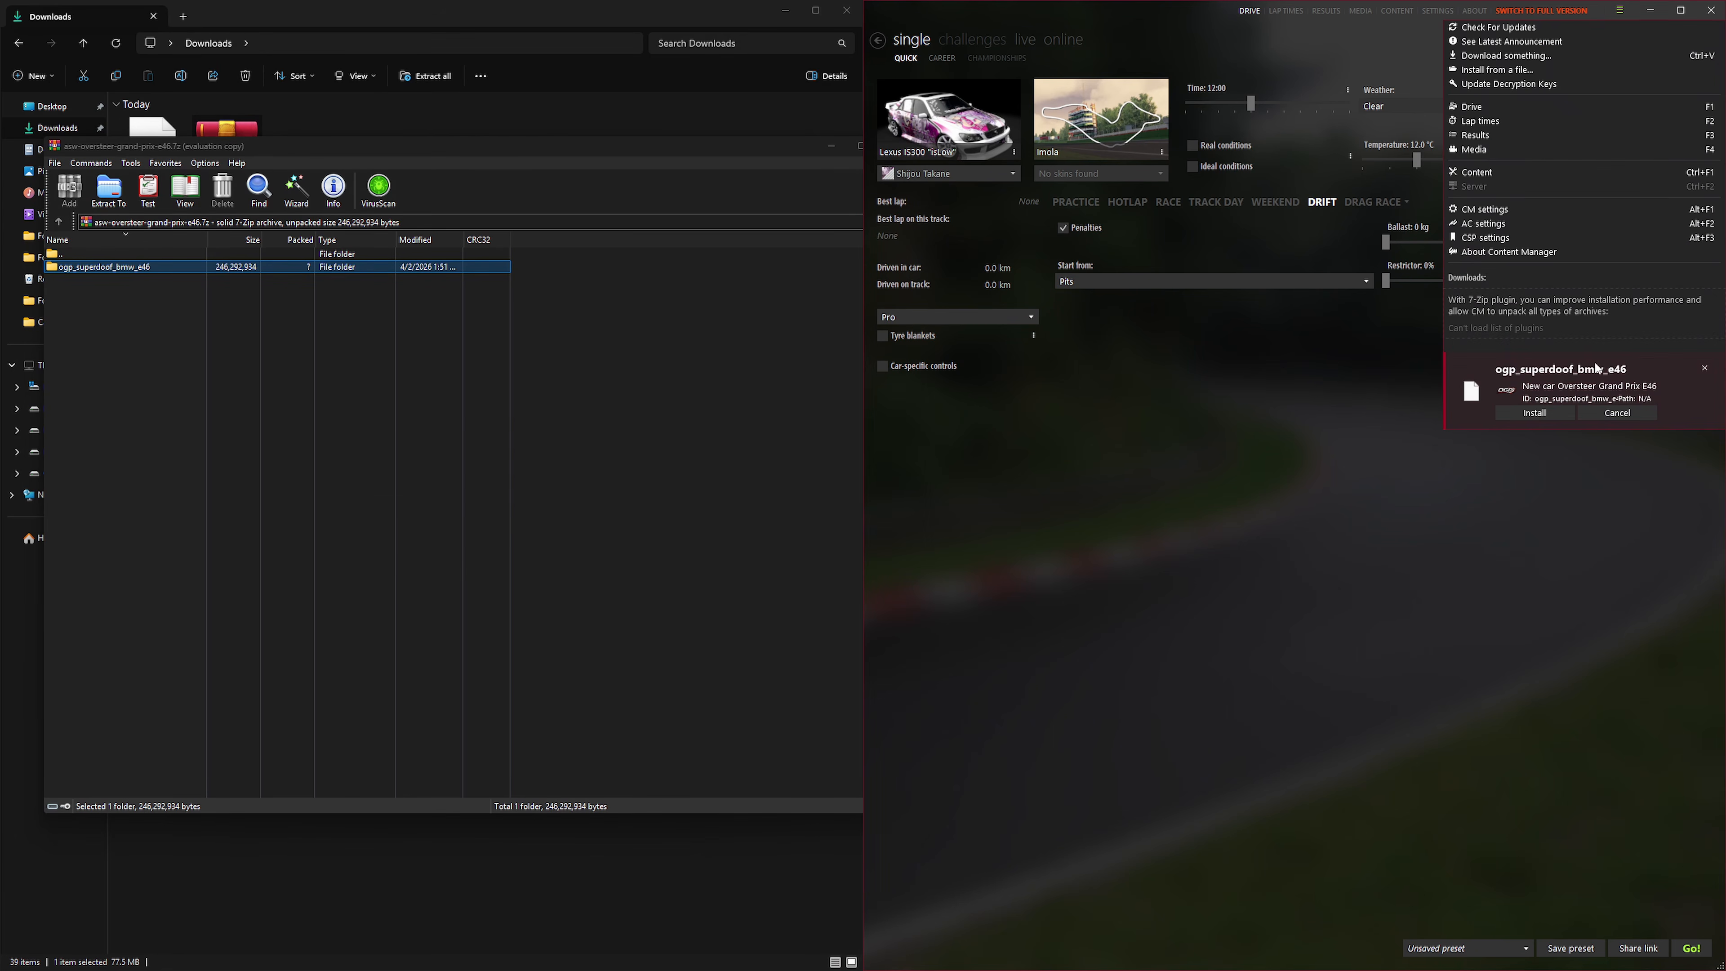
click(1543, 417)
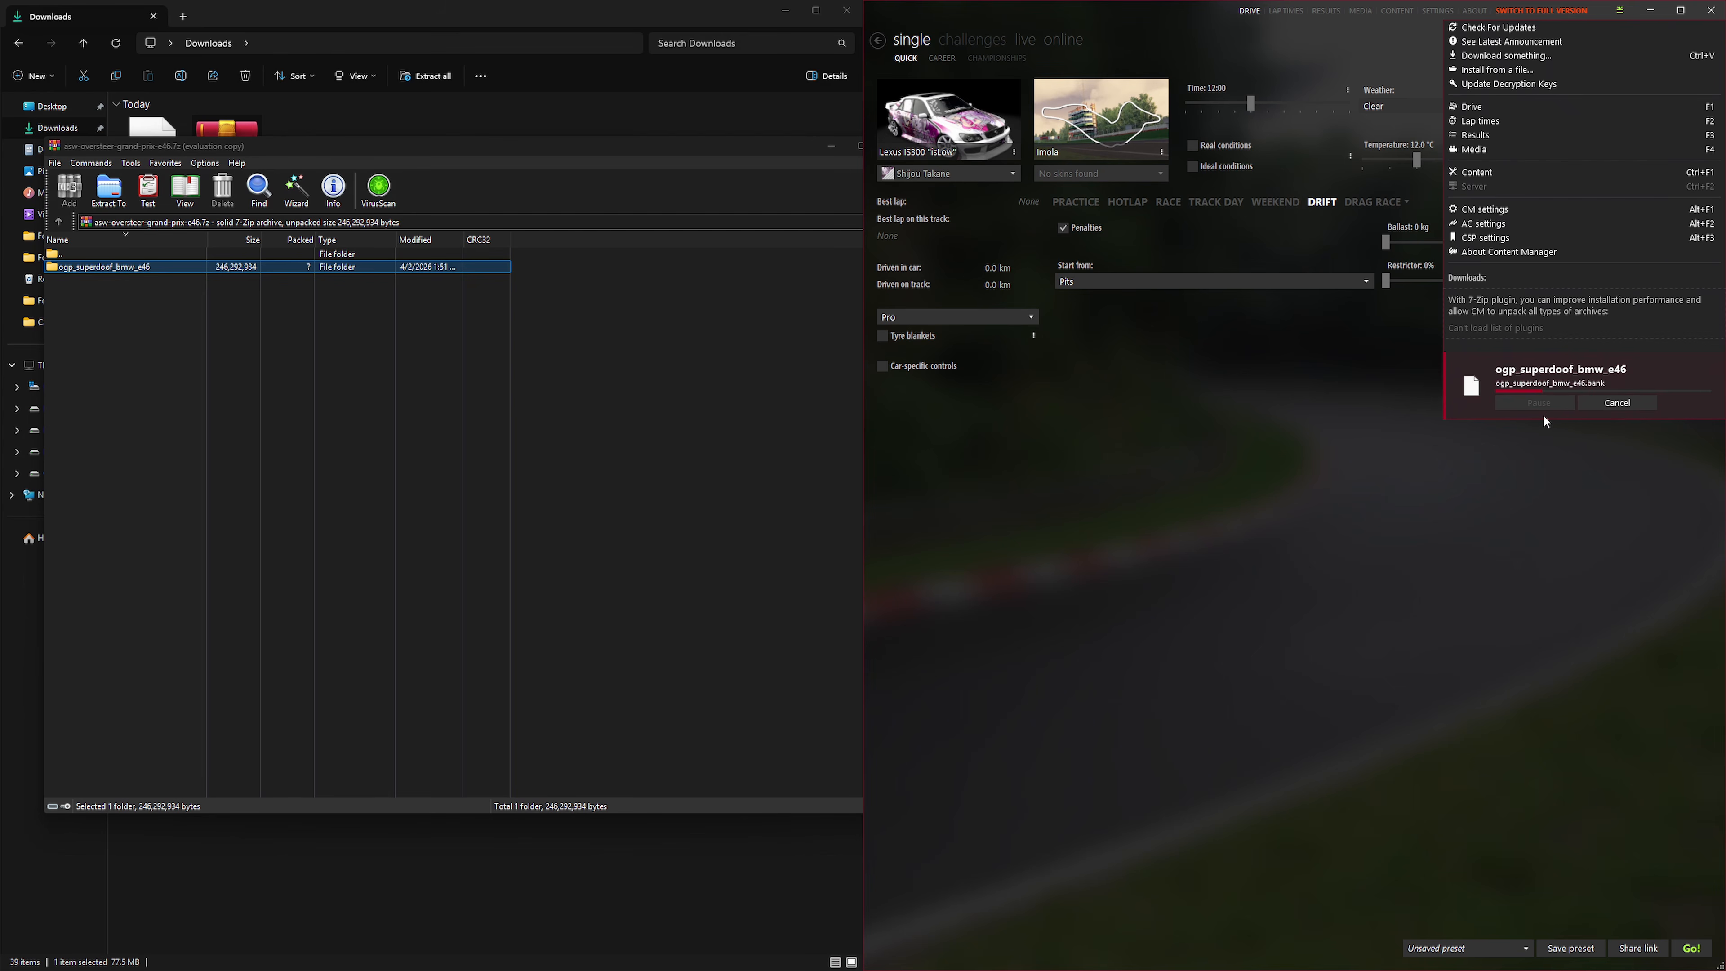
click(1134, 332)
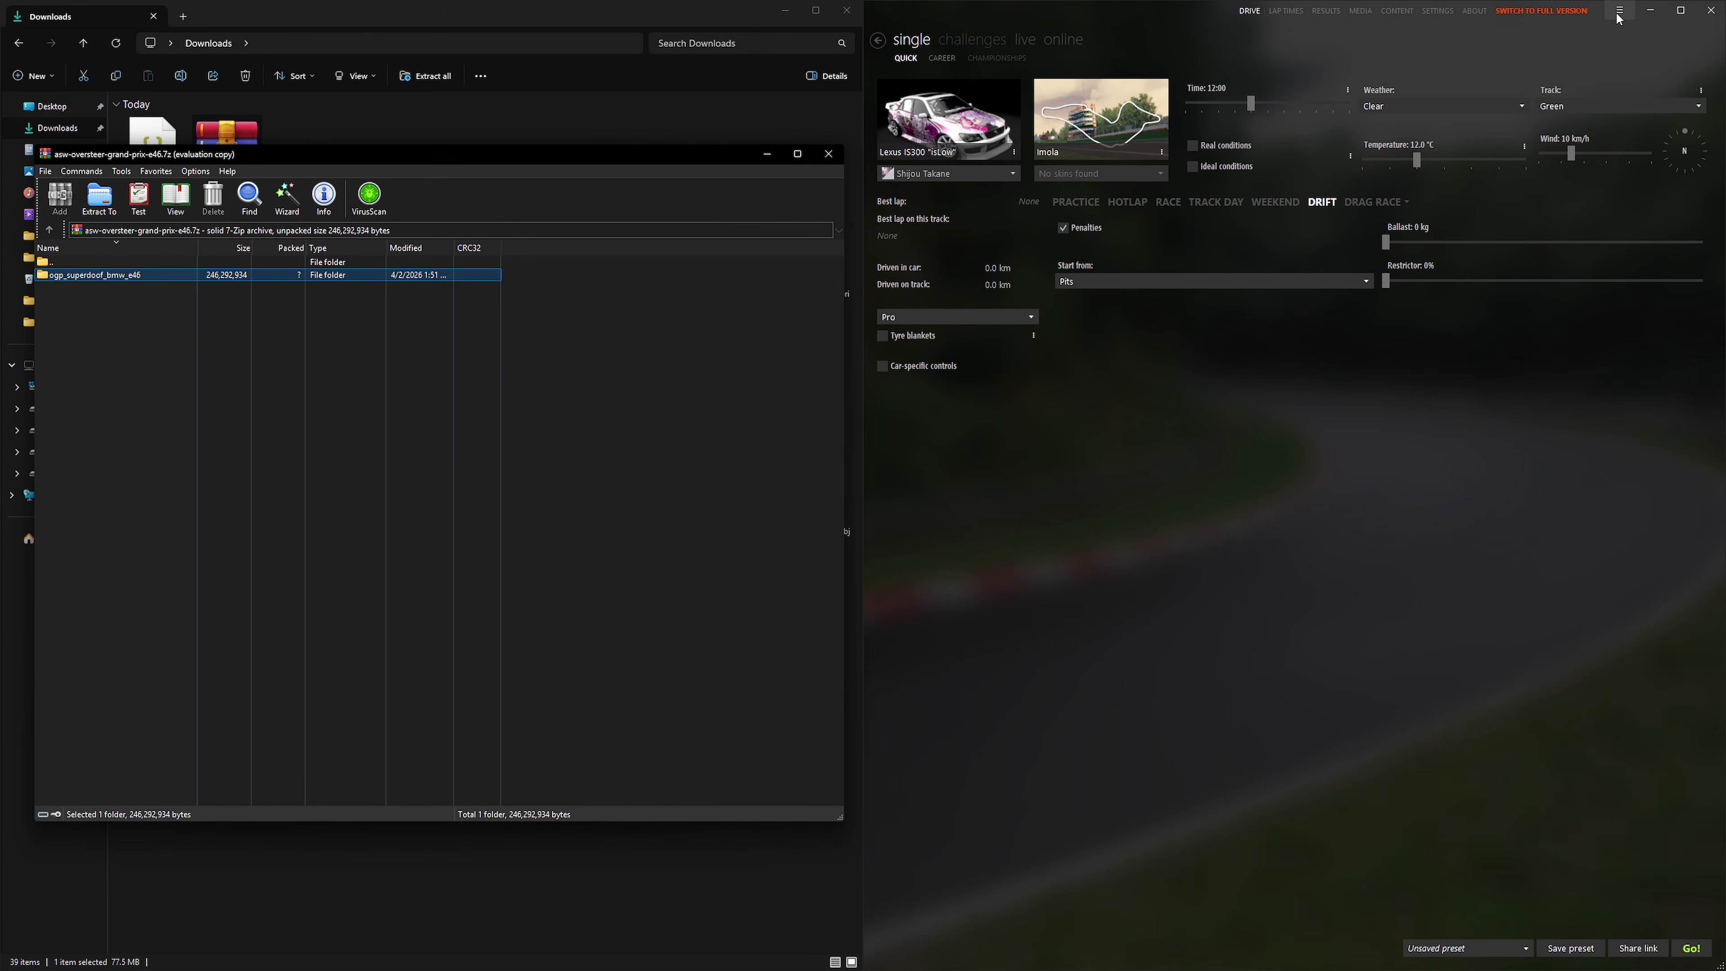
Step: Choose Oversteer Grand Prix E46 among the mod cars and inspect its model in the showroom preview
click(948, 119)
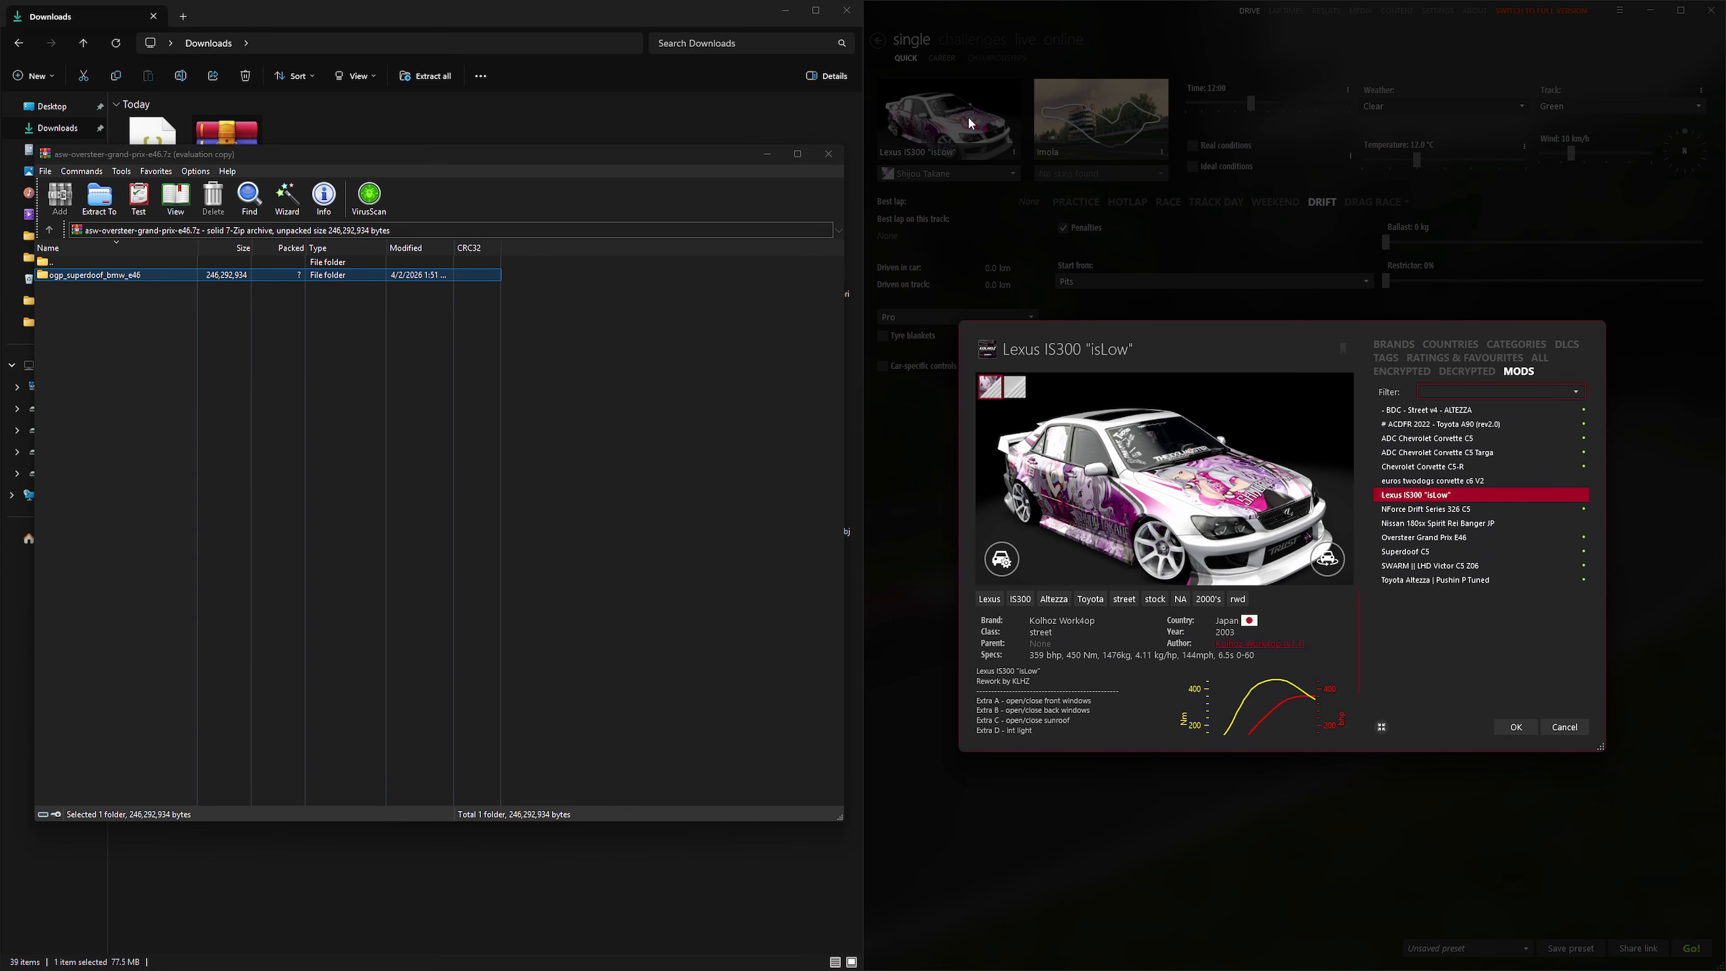
click(1451, 538)
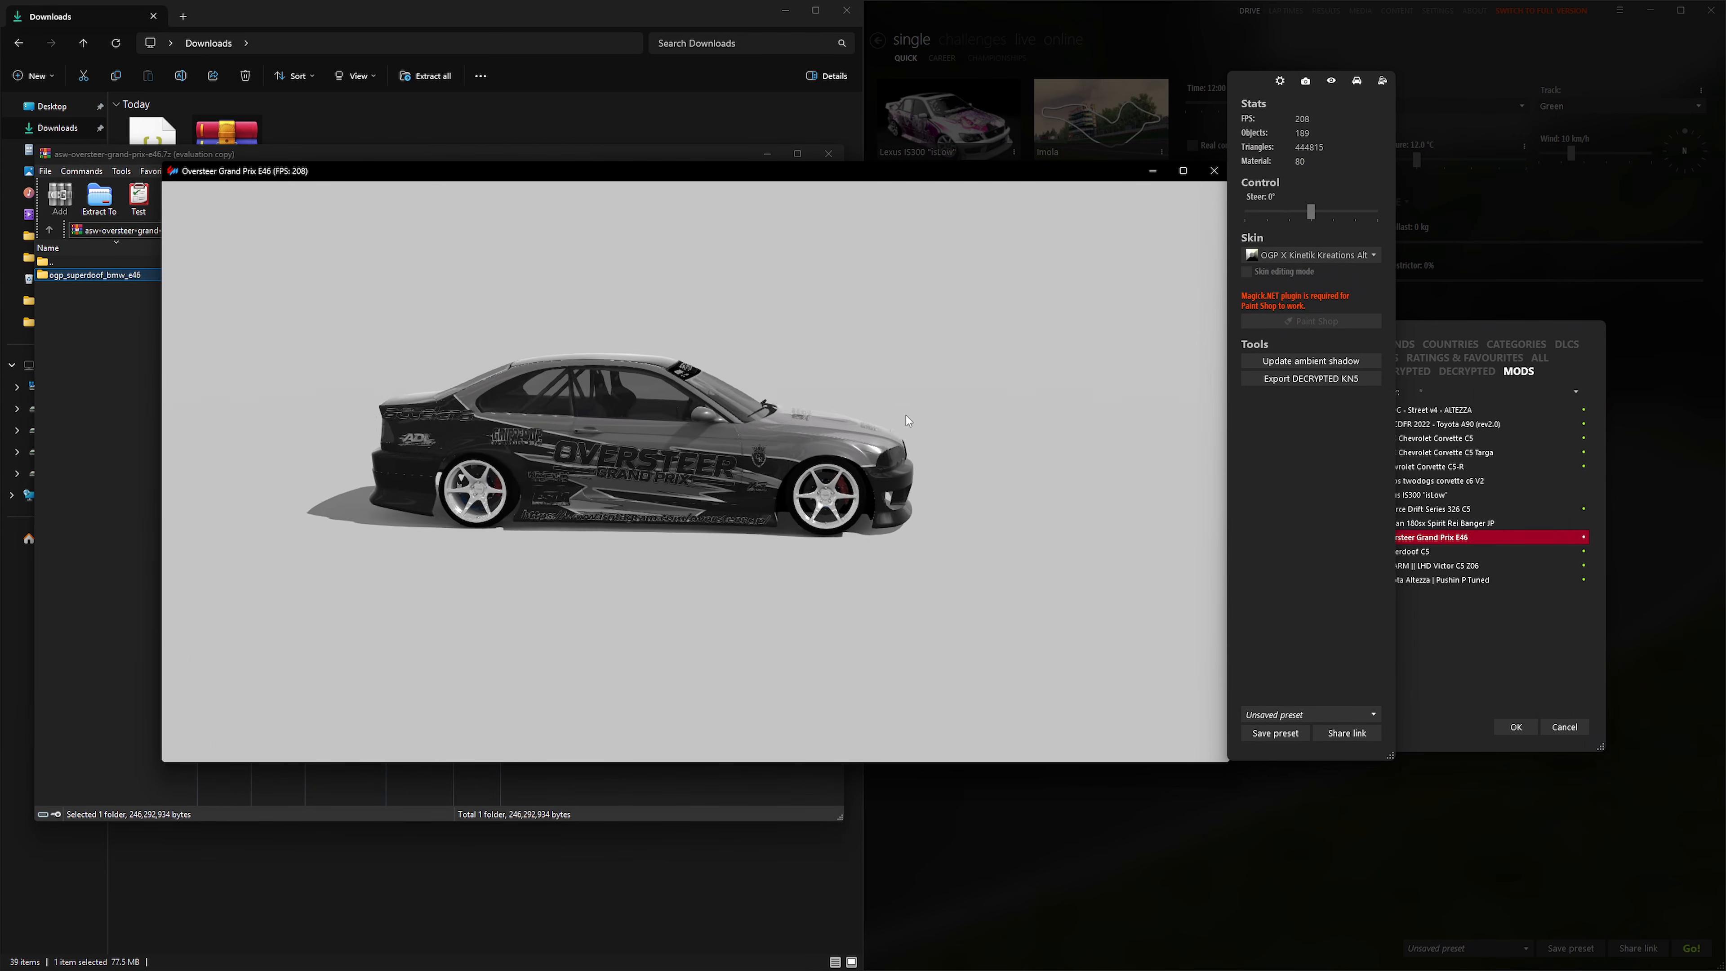
drag(907, 415, 1006, 435)
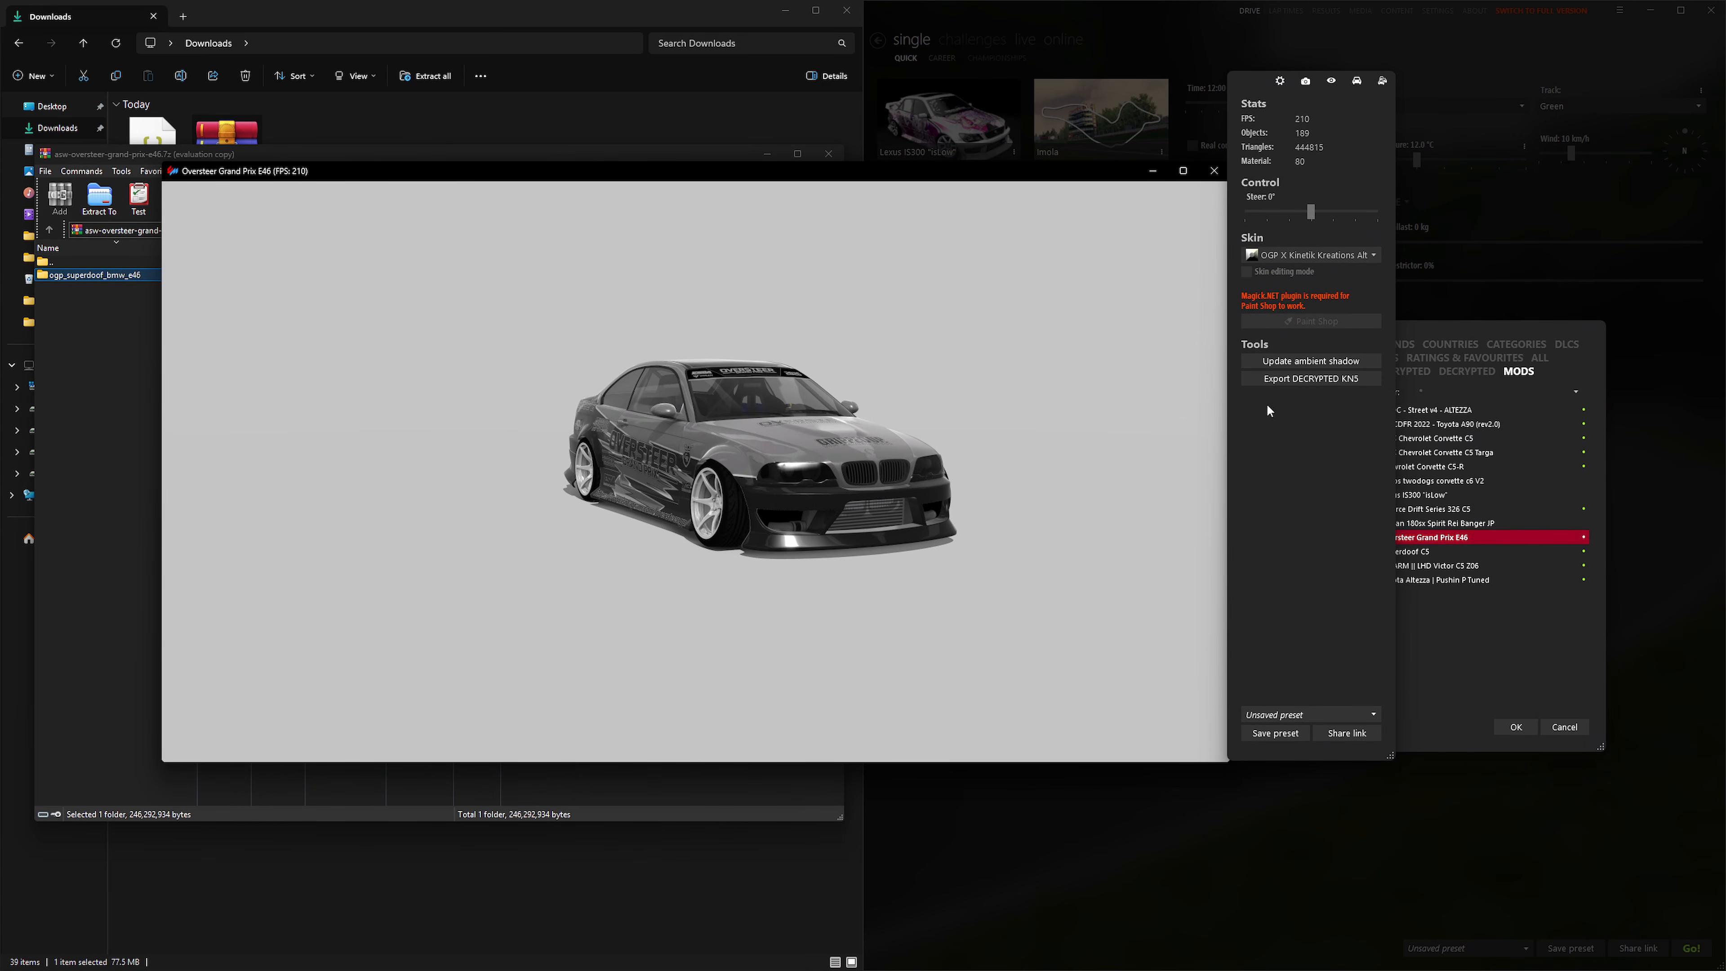
Step: Export a decrypted KN5 copy of the previewed car and locate ogp_superdoof_bmw_e46_decrypted.kn5 in the car's folder
click(1295, 379)
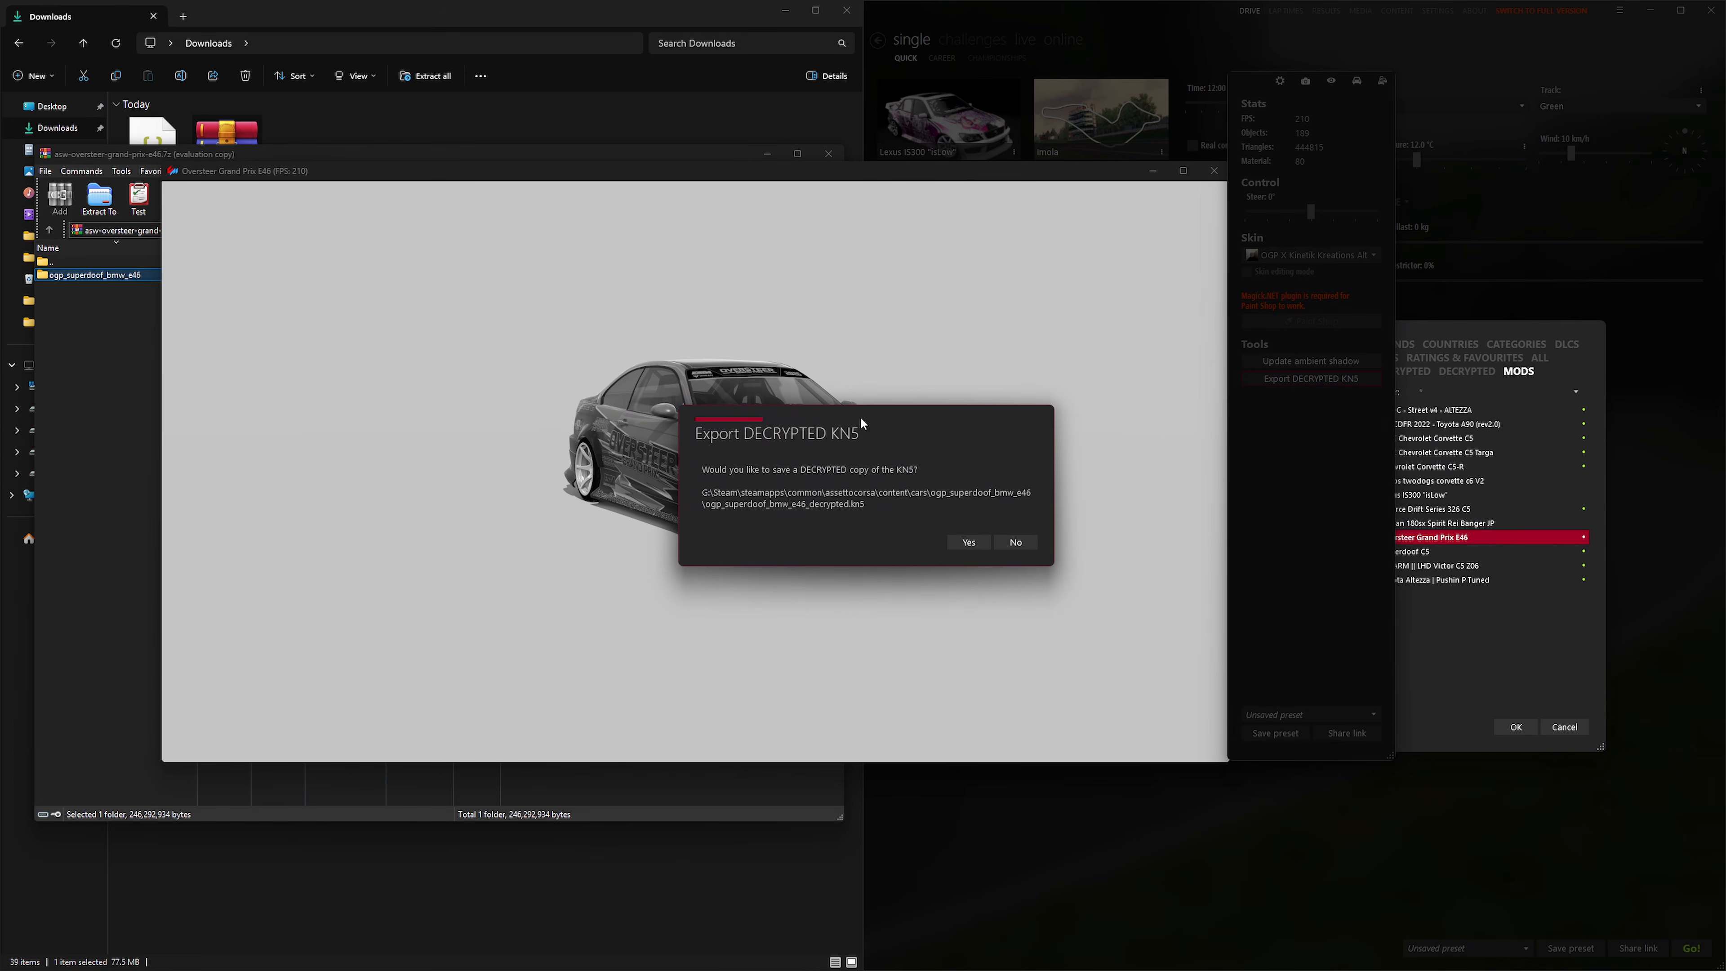
click(968, 542)
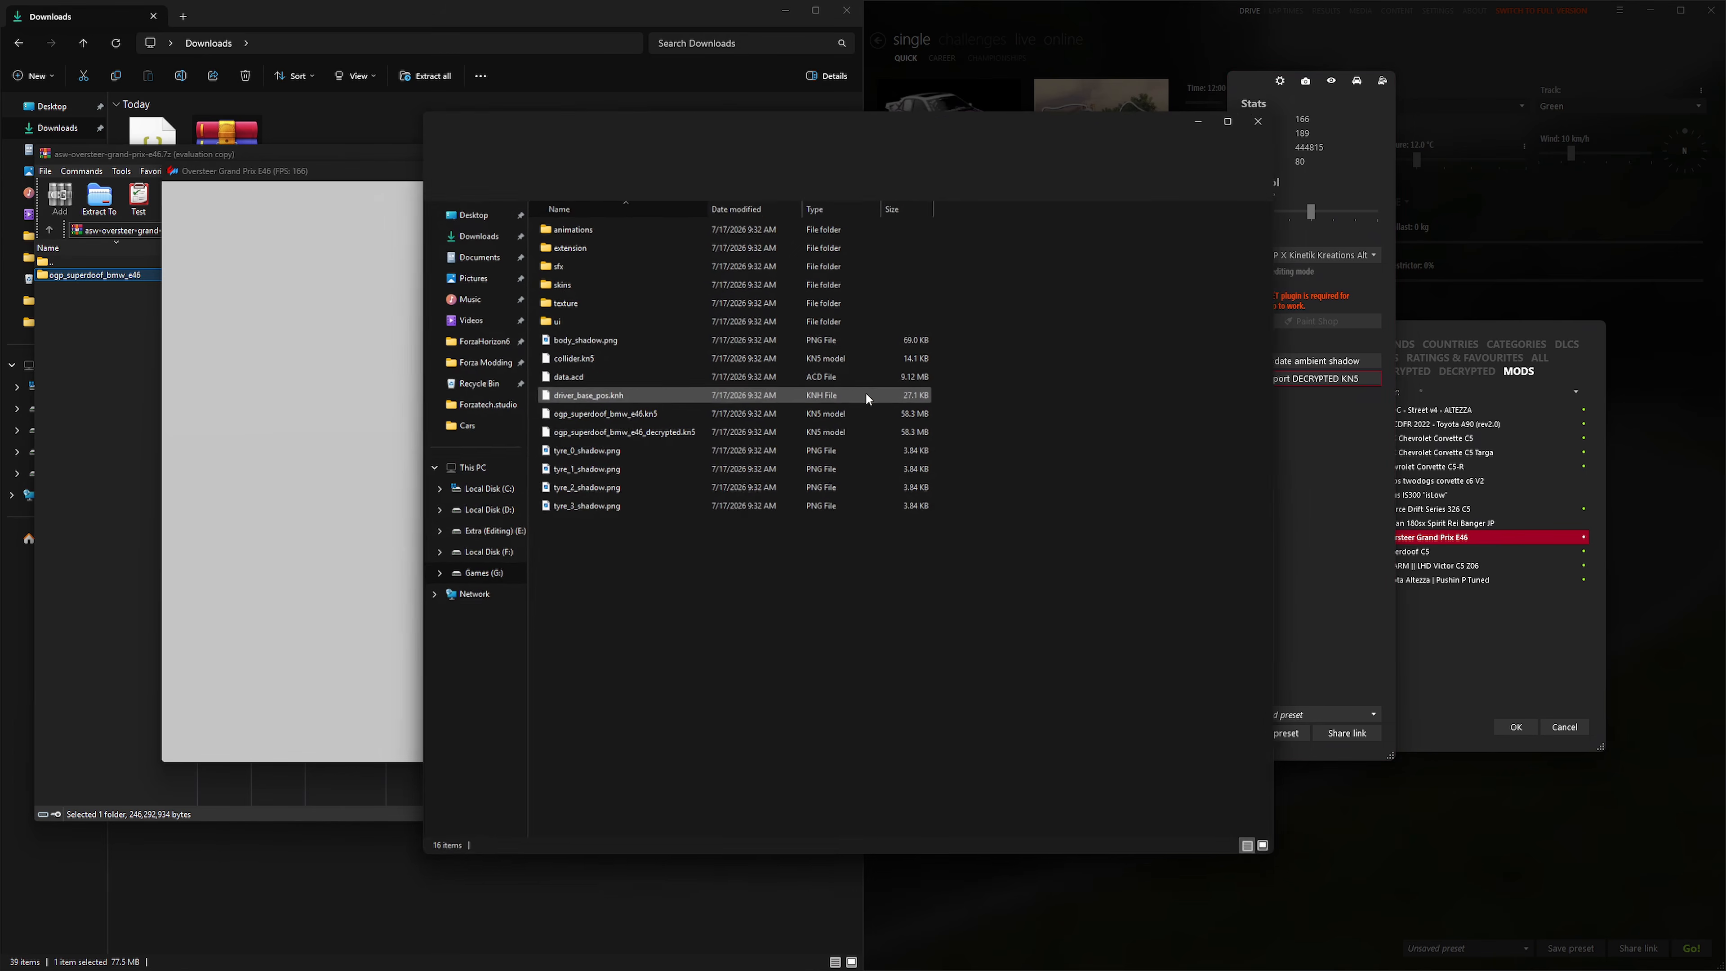
drag(652, 431, 632, 436)
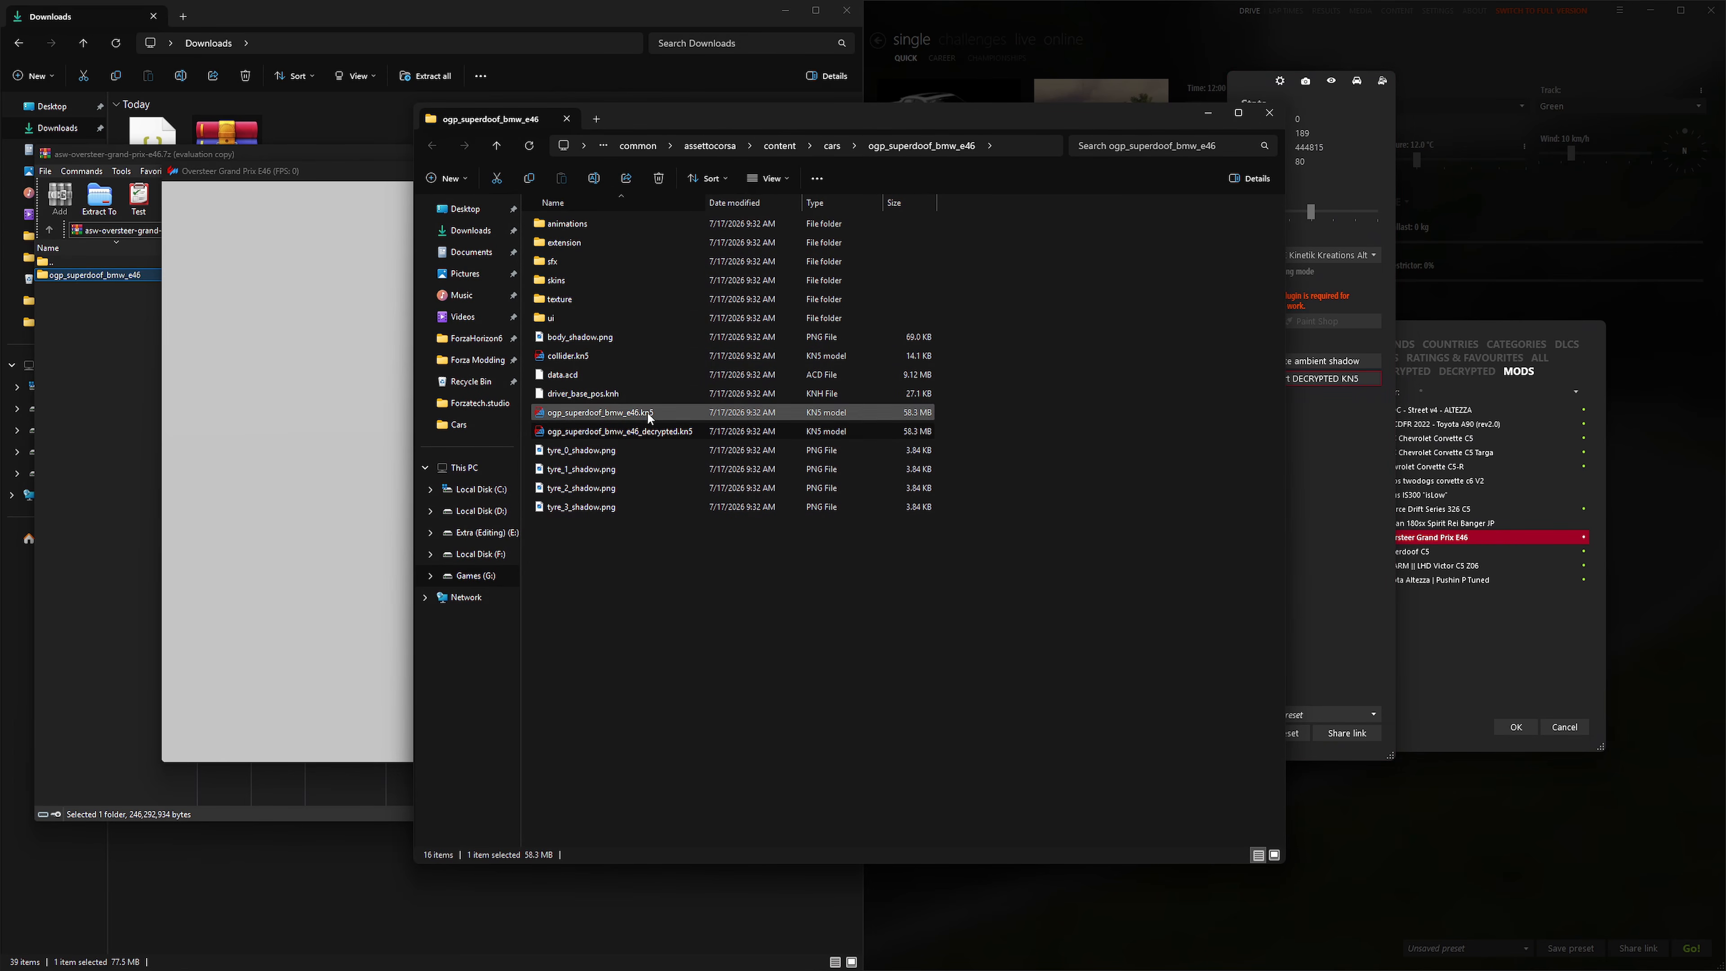
drag(501, 136, 652, 134)
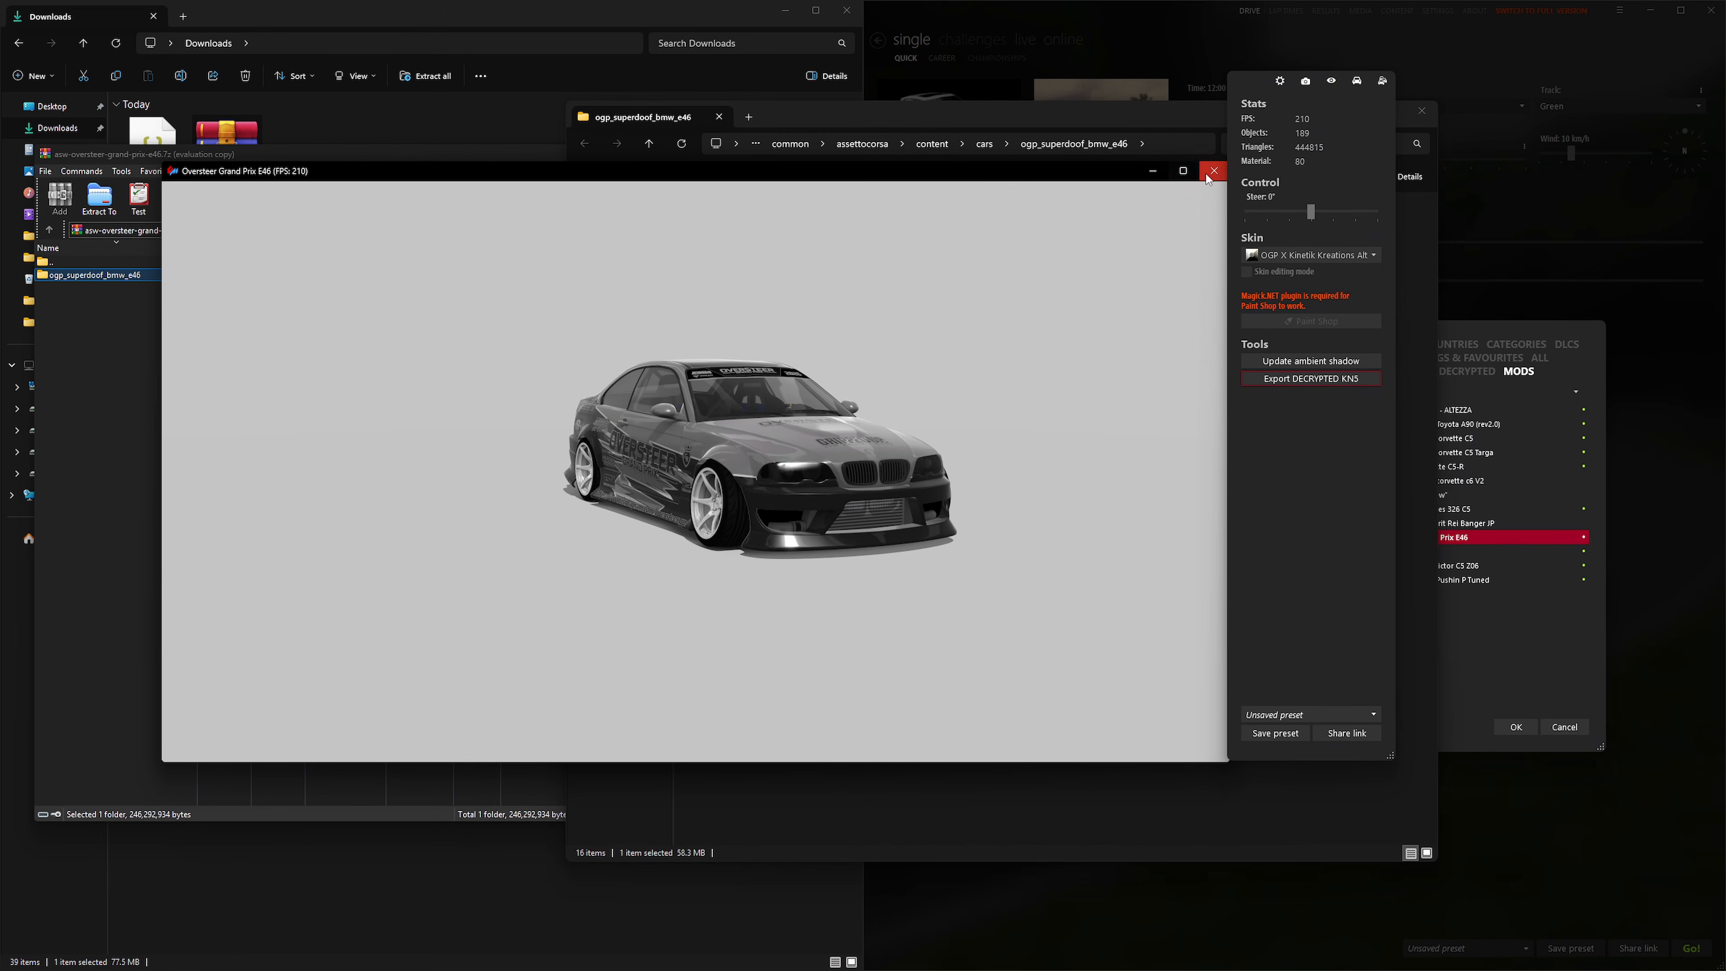
Step: Close the car's showroom preview, the WinRAR archive, the Downloads window and Content Manager, keeping only the ogp_superdoof_bmw_e46 folder open
click(1208, 174)
drag(959, 116, 927, 160)
click(479, 176)
click(827, 154)
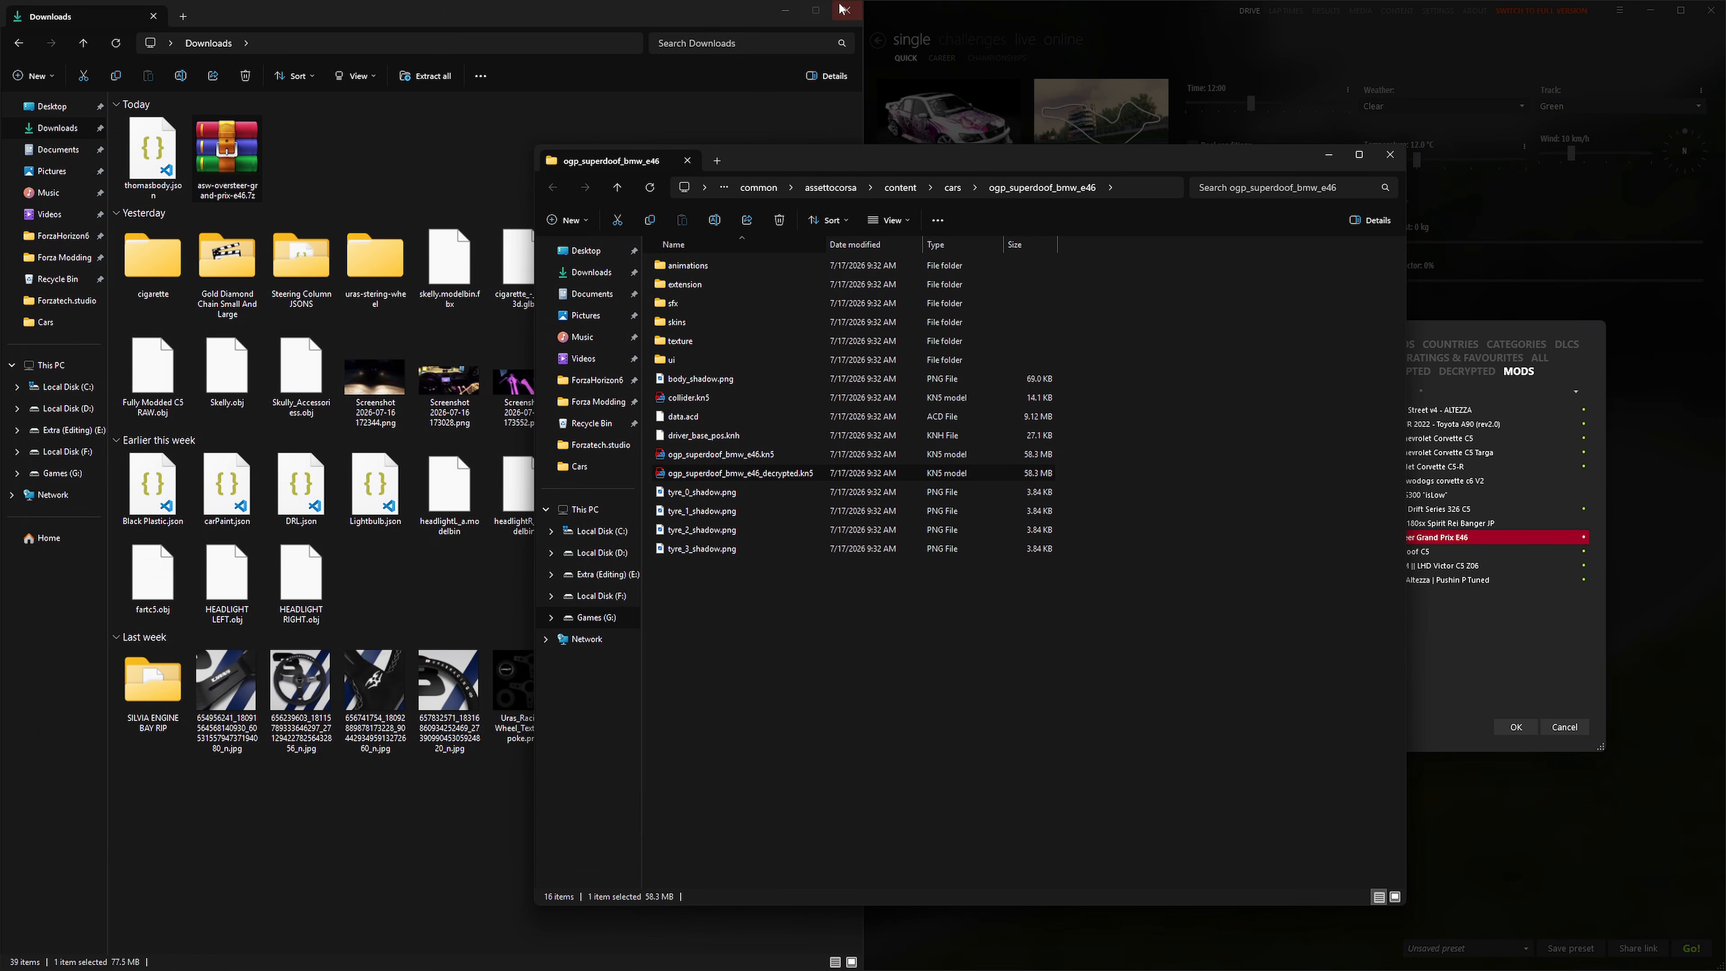
click(846, 10)
click(1538, 143)
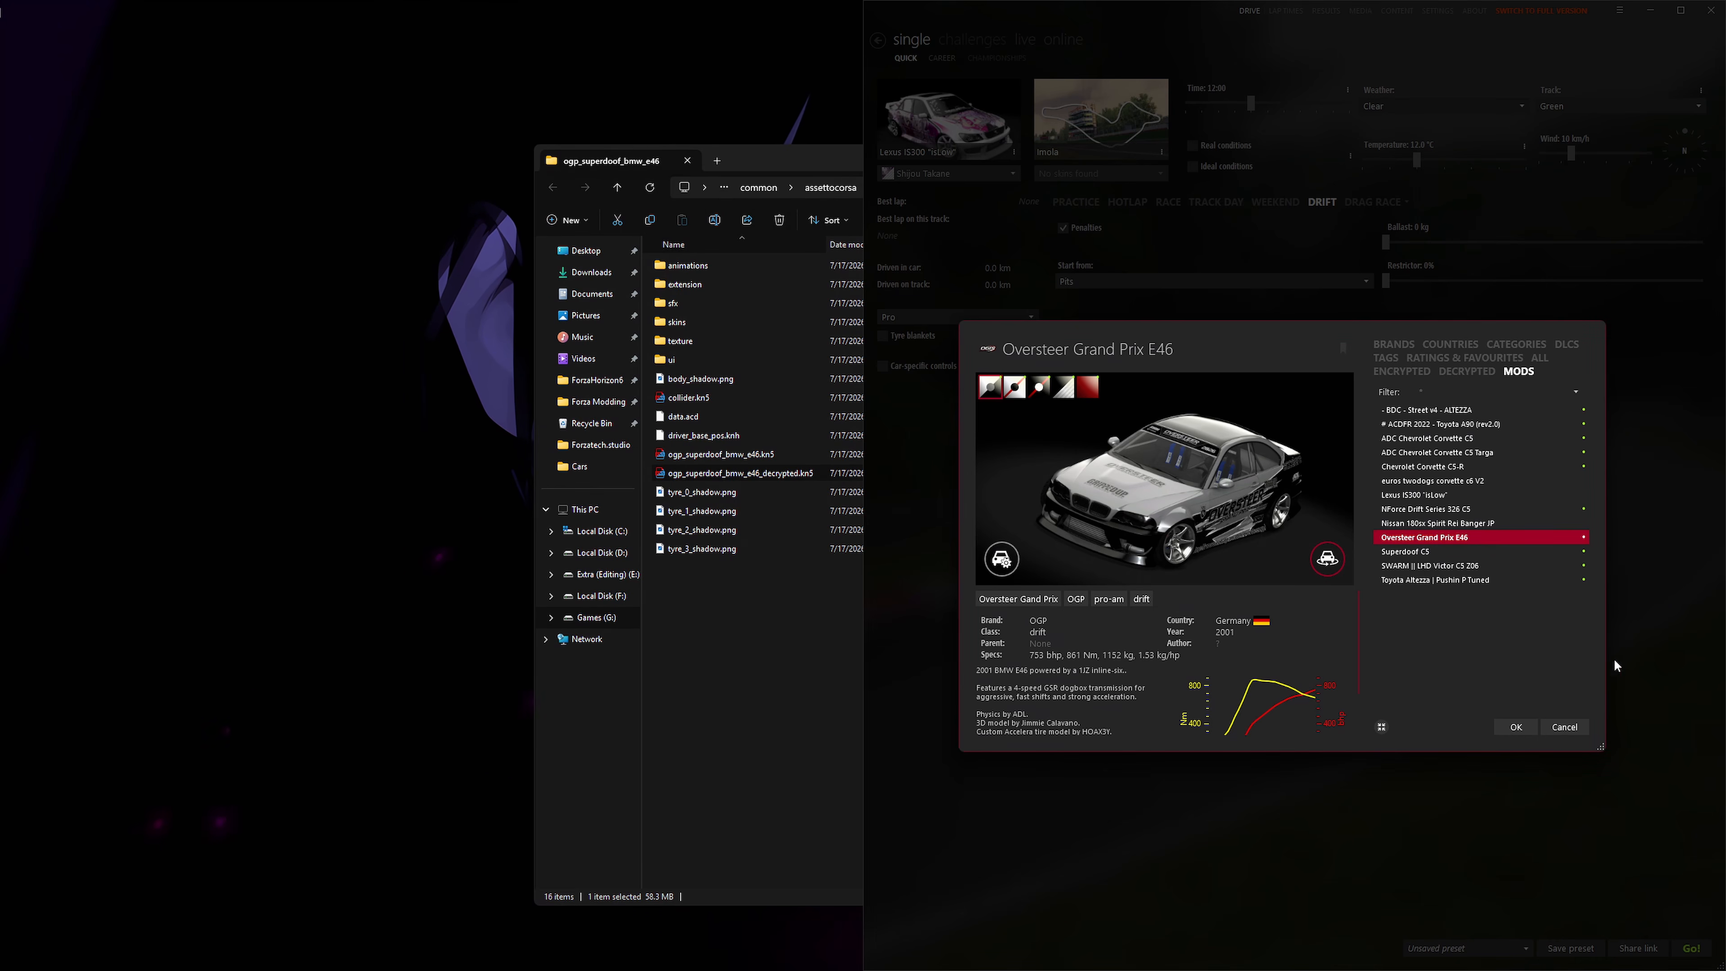
click(1564, 727)
click(1710, 13)
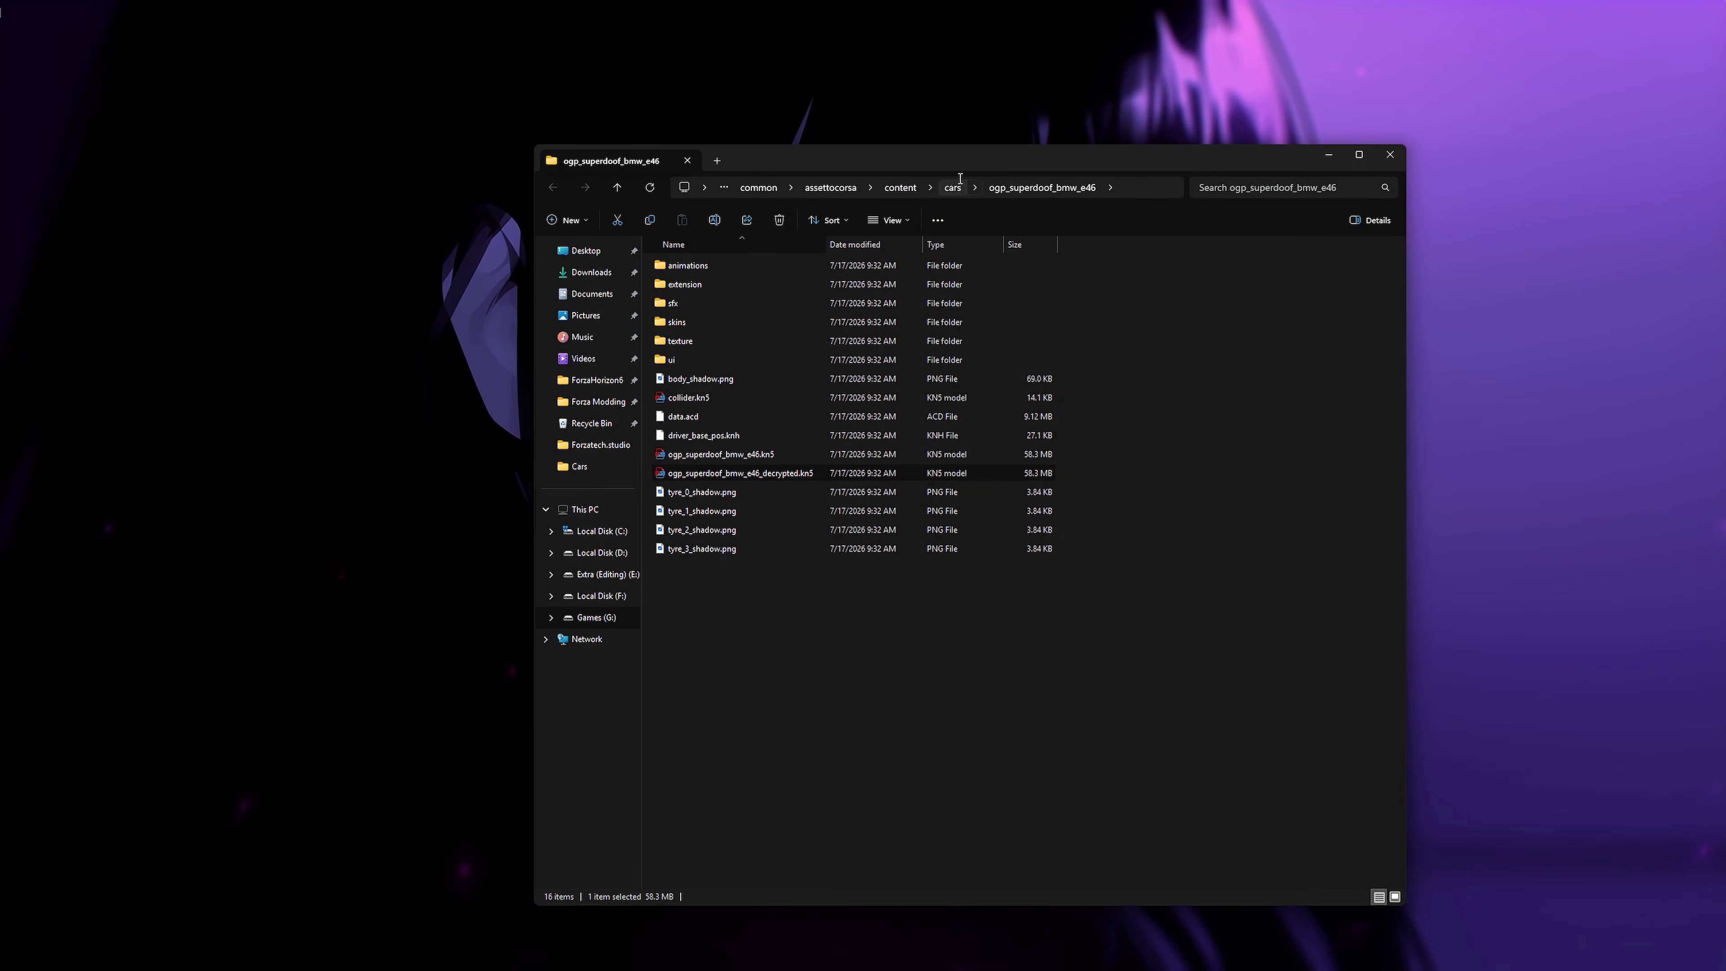
Step: Open a second File Explorer window and arrange it side by side with the ogp_superdoof_bmw_e46 folder
drag(965, 161, 1725, 280)
click(598, 925)
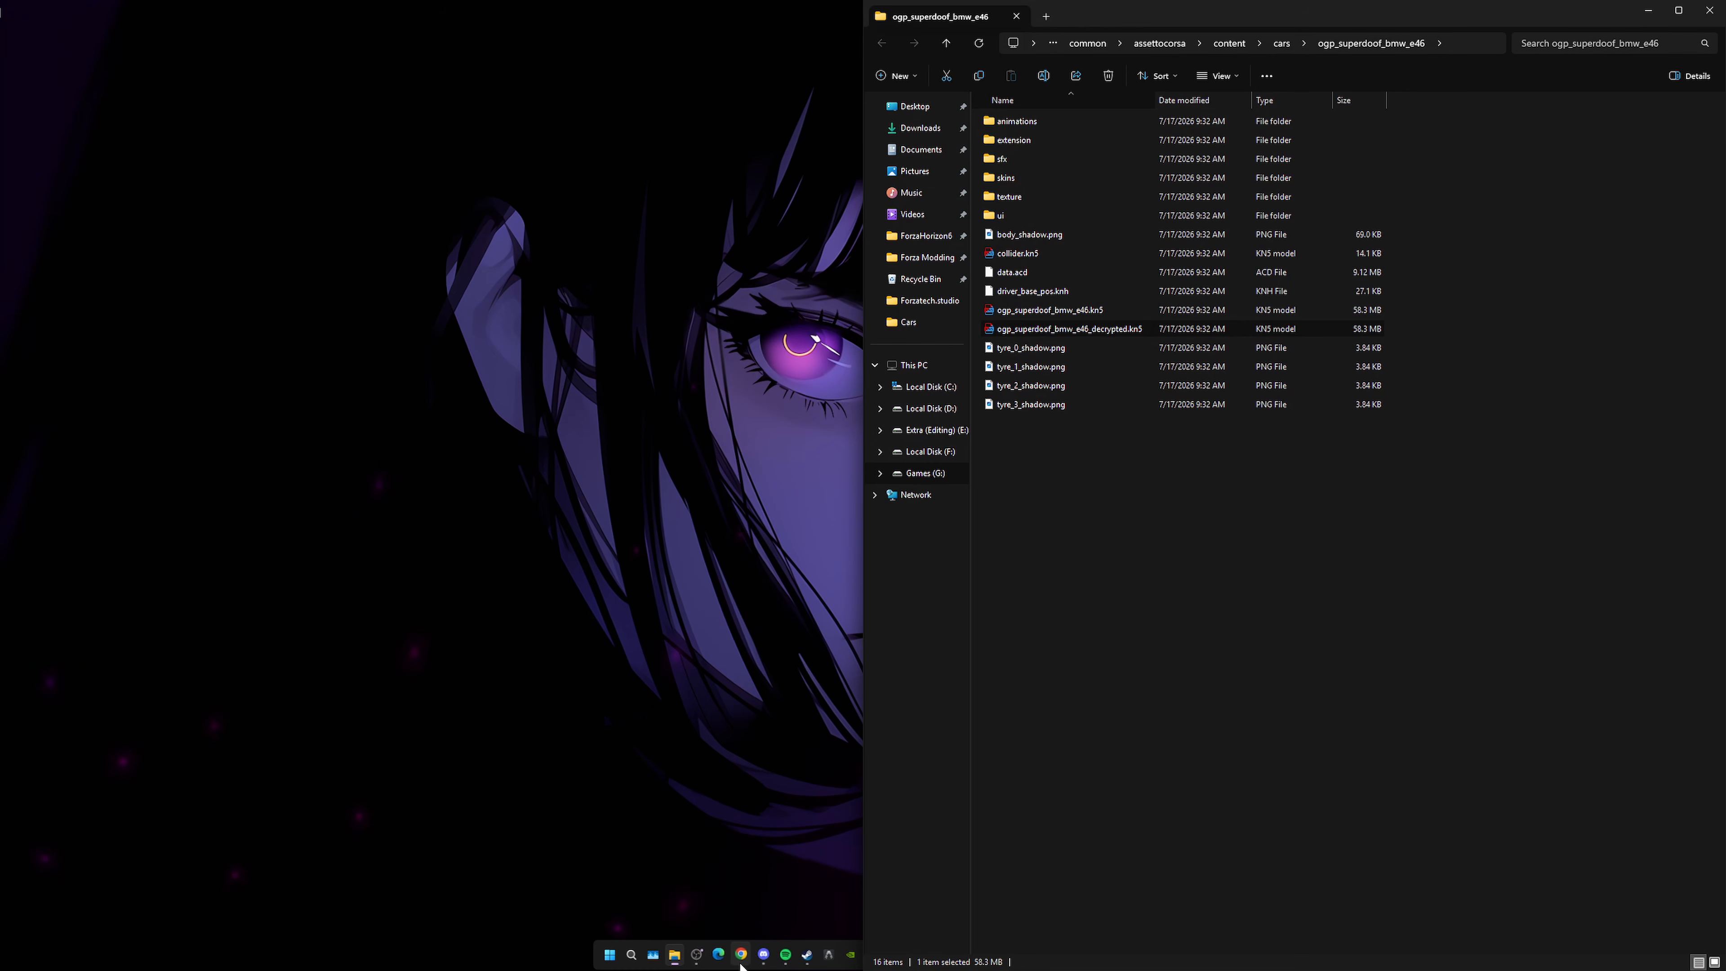
middle_click(680, 955)
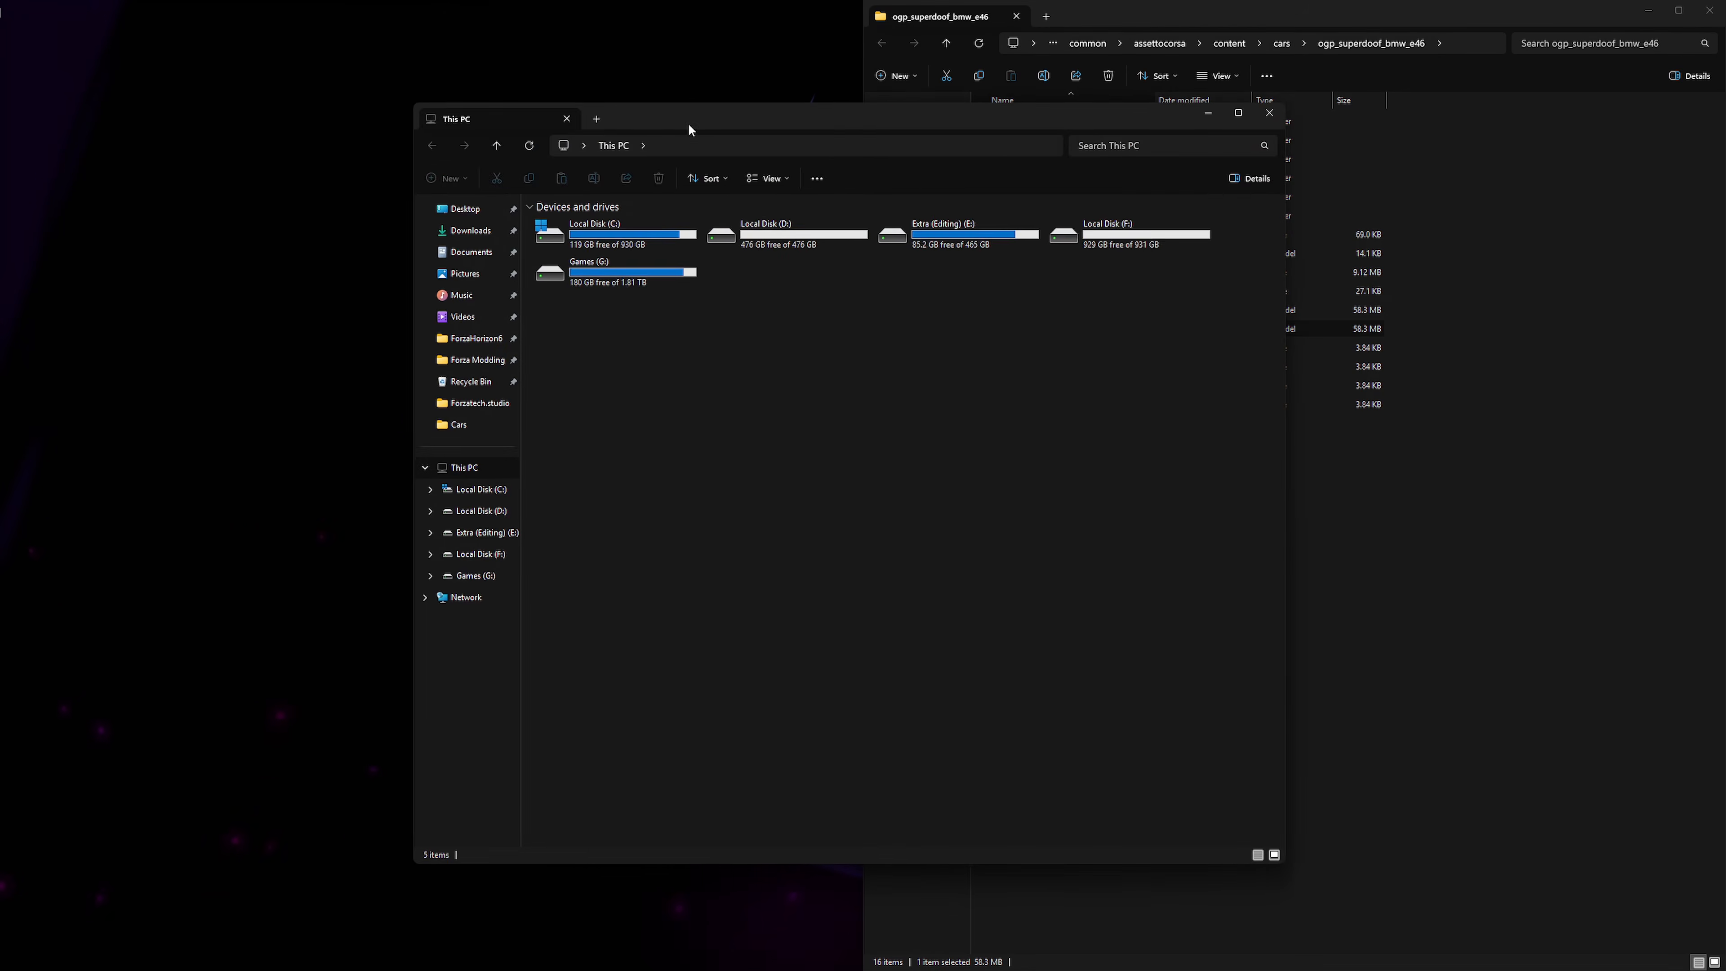
drag(688, 123, 1, 166)
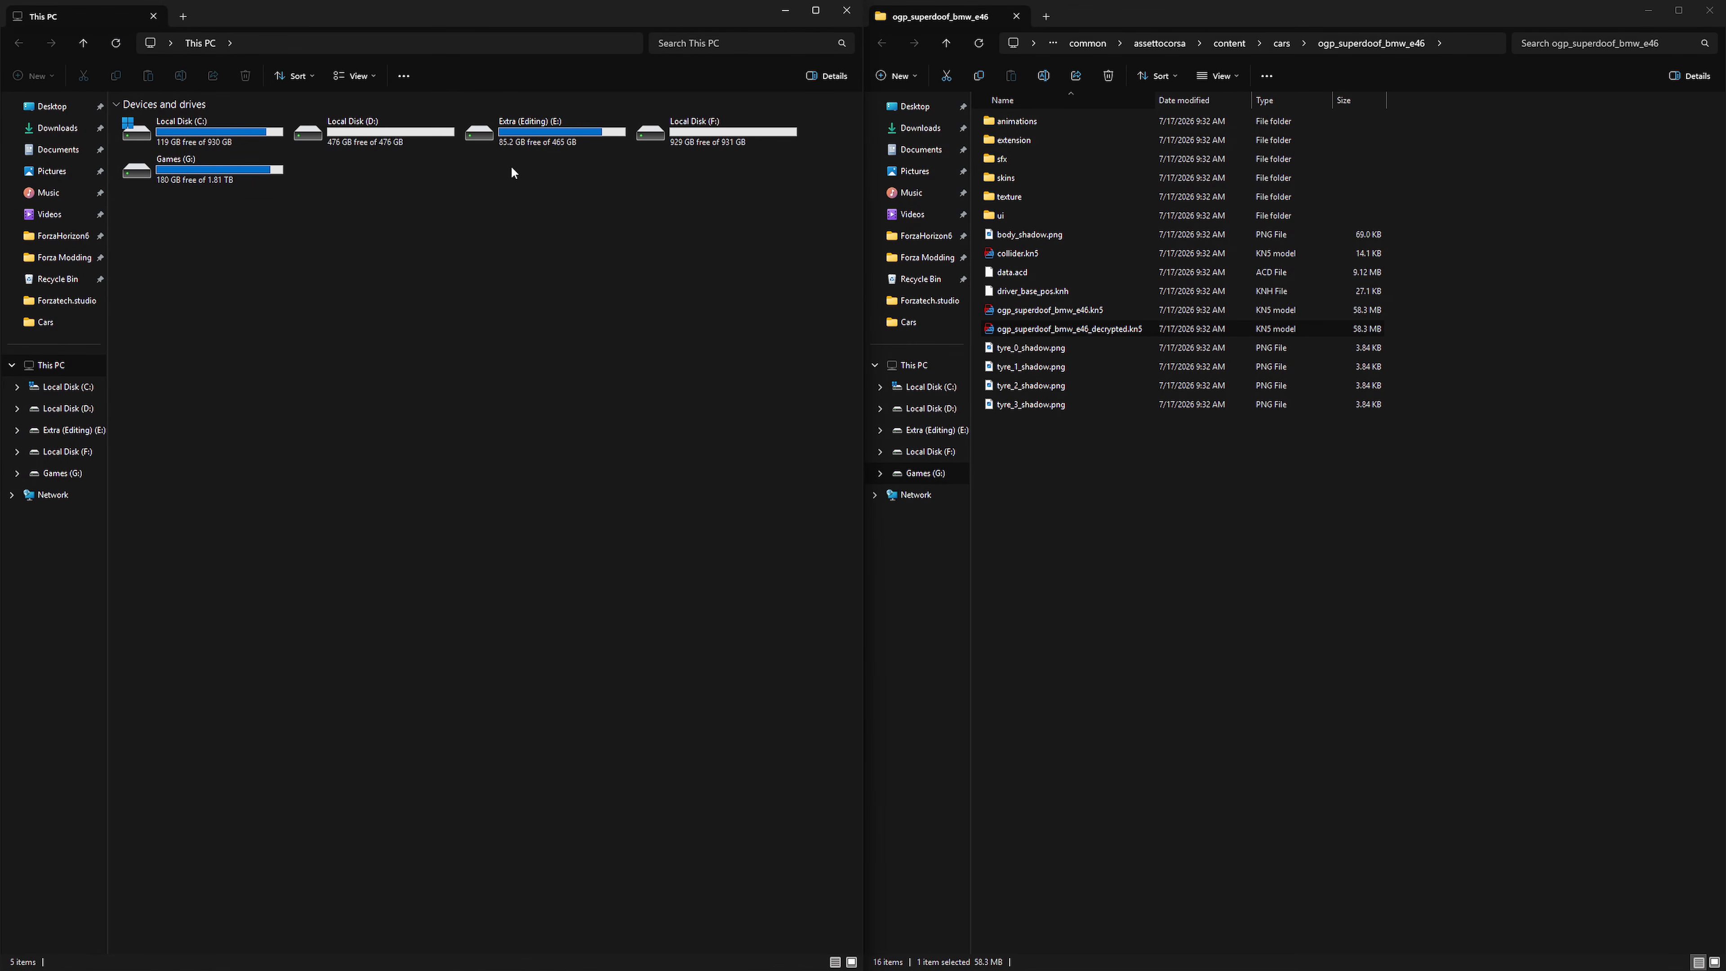
Step: In the second Explorer window, browse to the KN5 - OBJ folder under Games (G:), Forza Modding, Tools
double_click(256, 167)
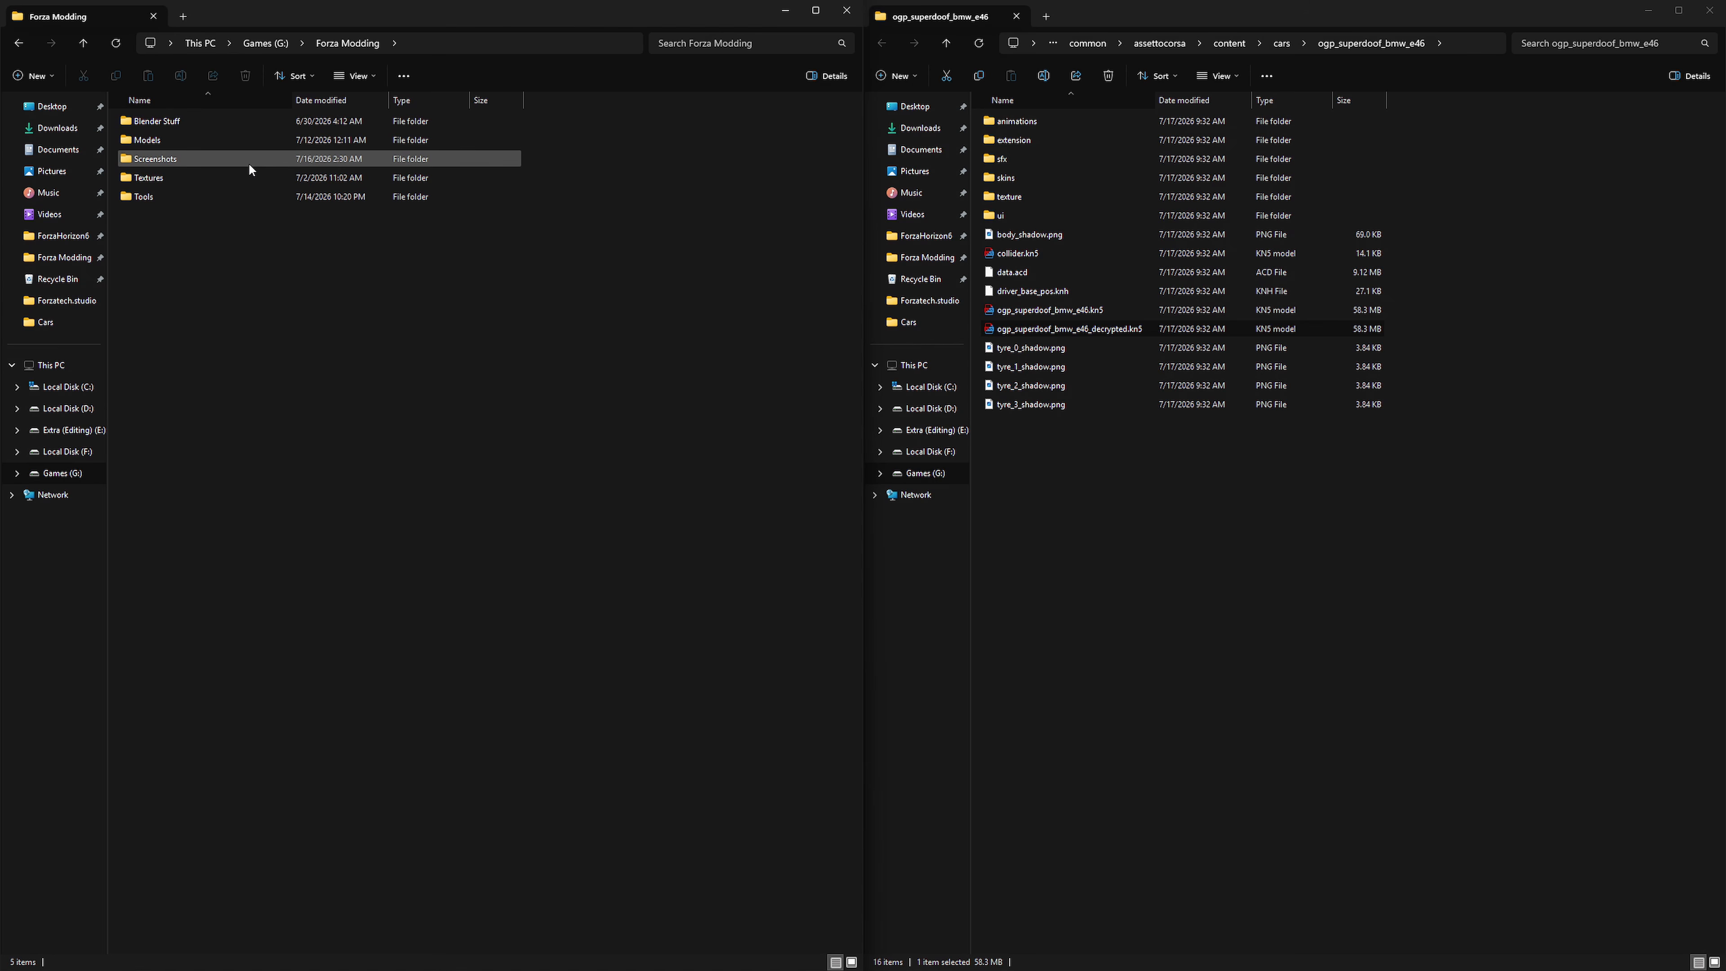
double_click(236, 160)
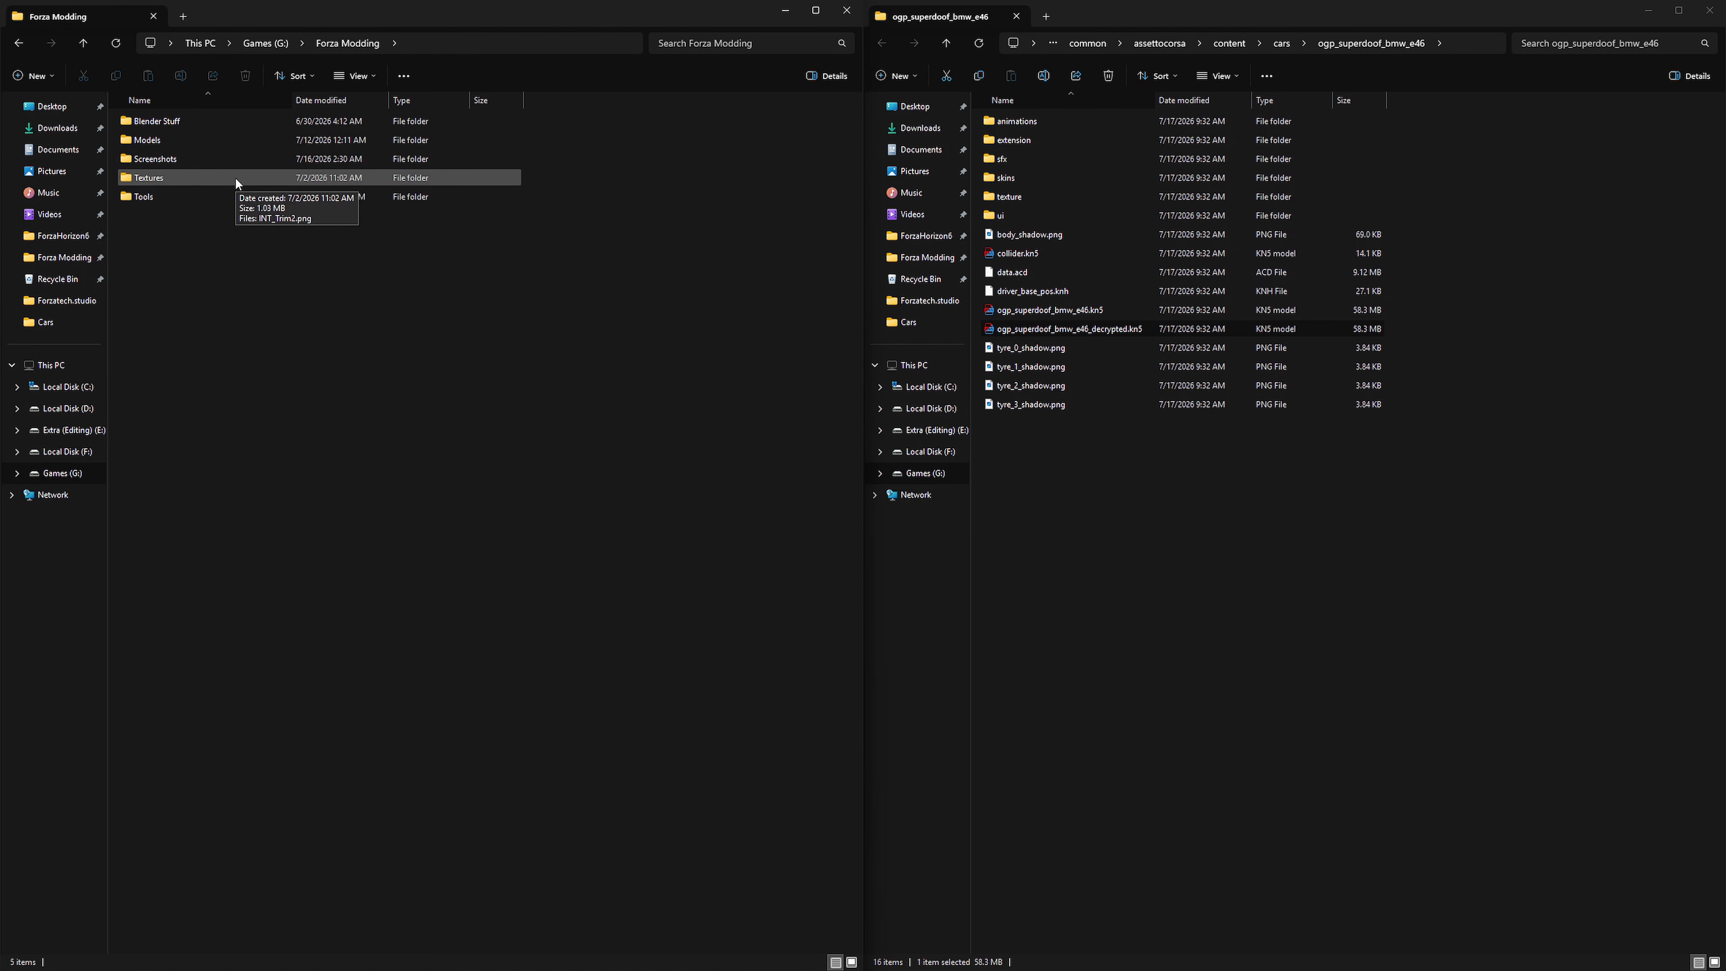
double_click(215, 194)
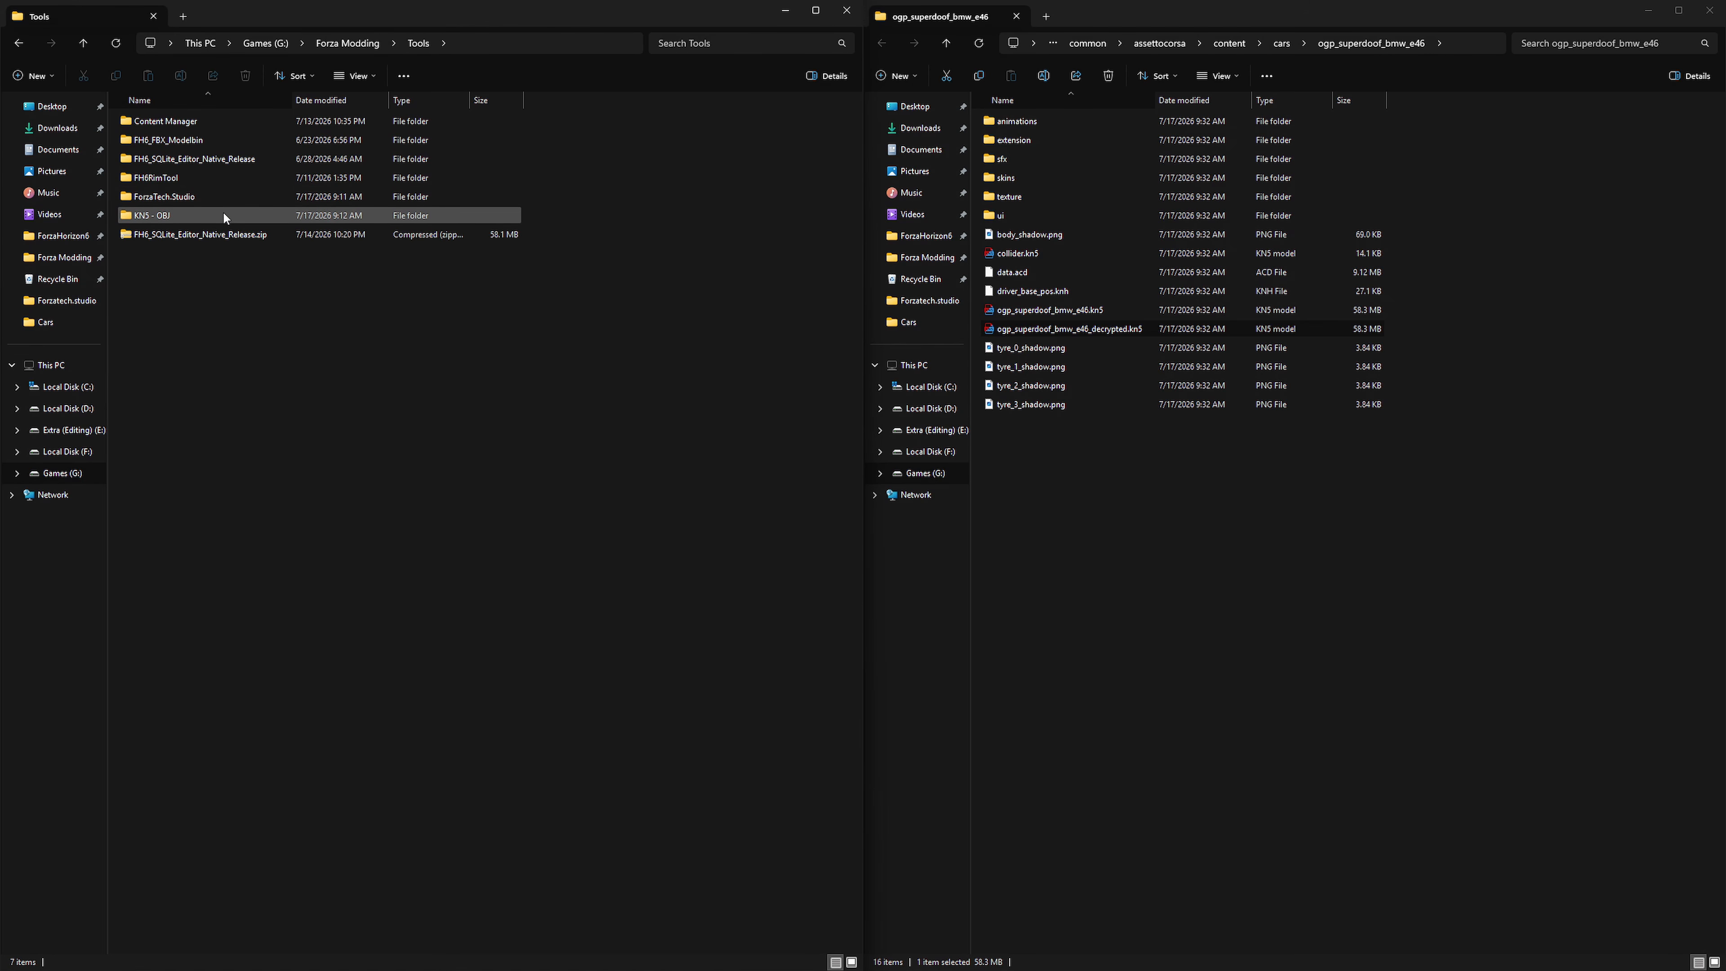
double_click(222, 214)
right_click(188, 368)
click(700, 452)
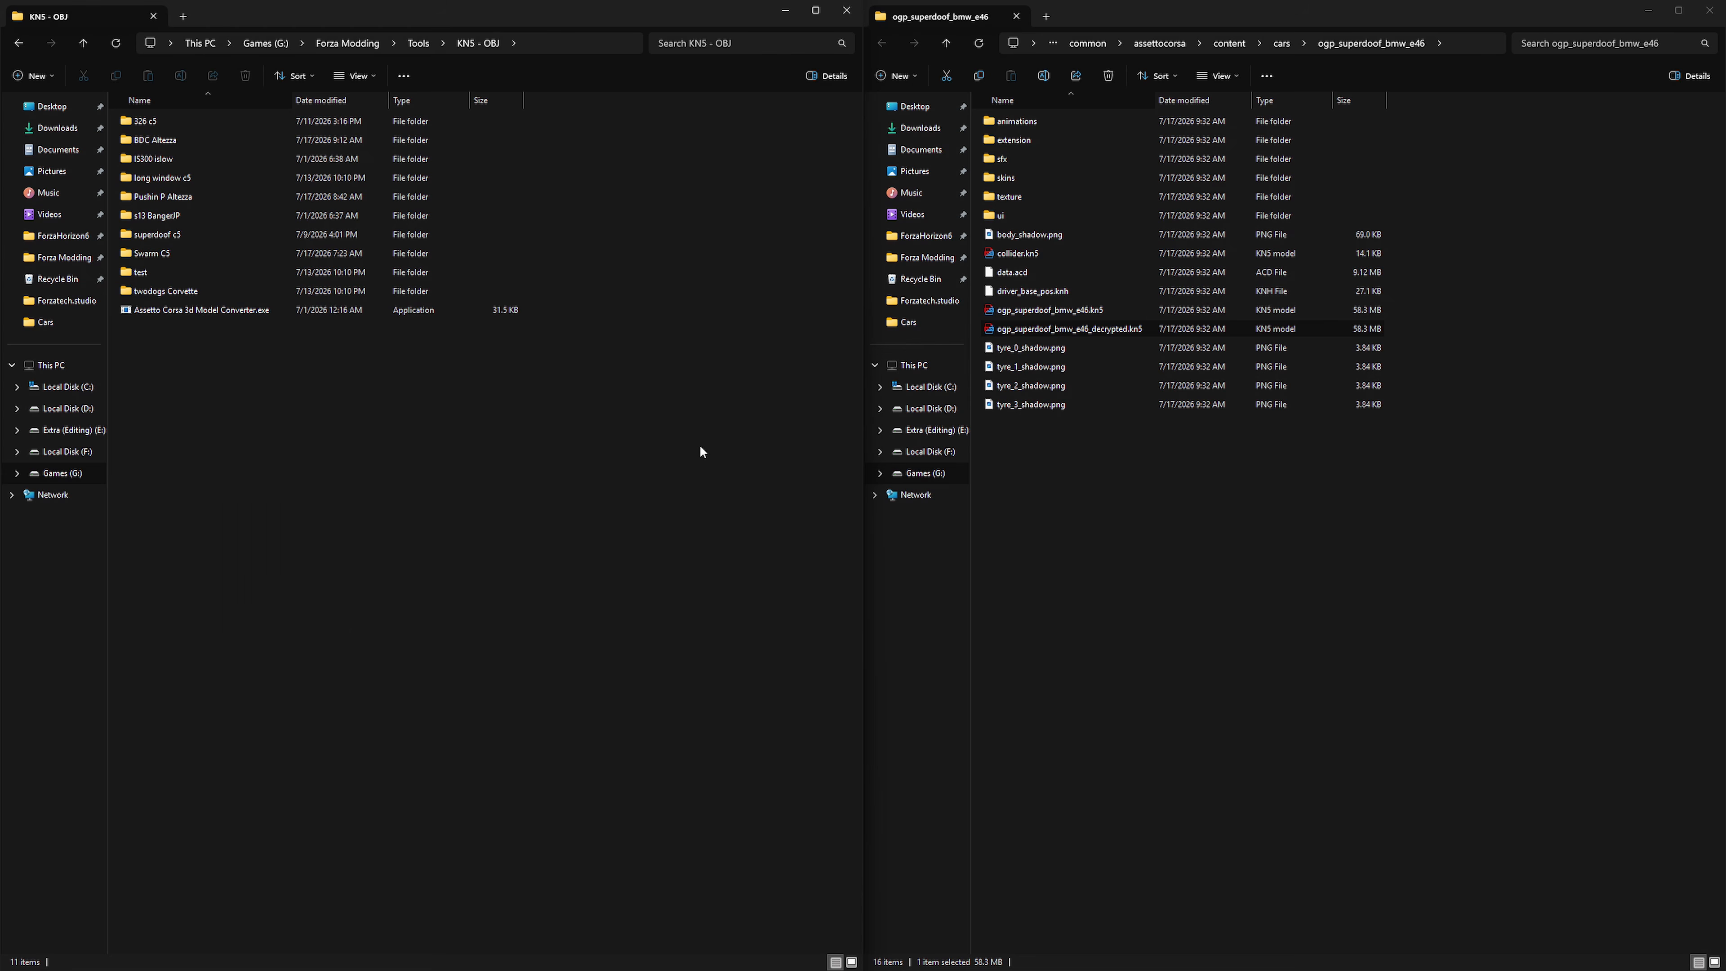
click(418, 43)
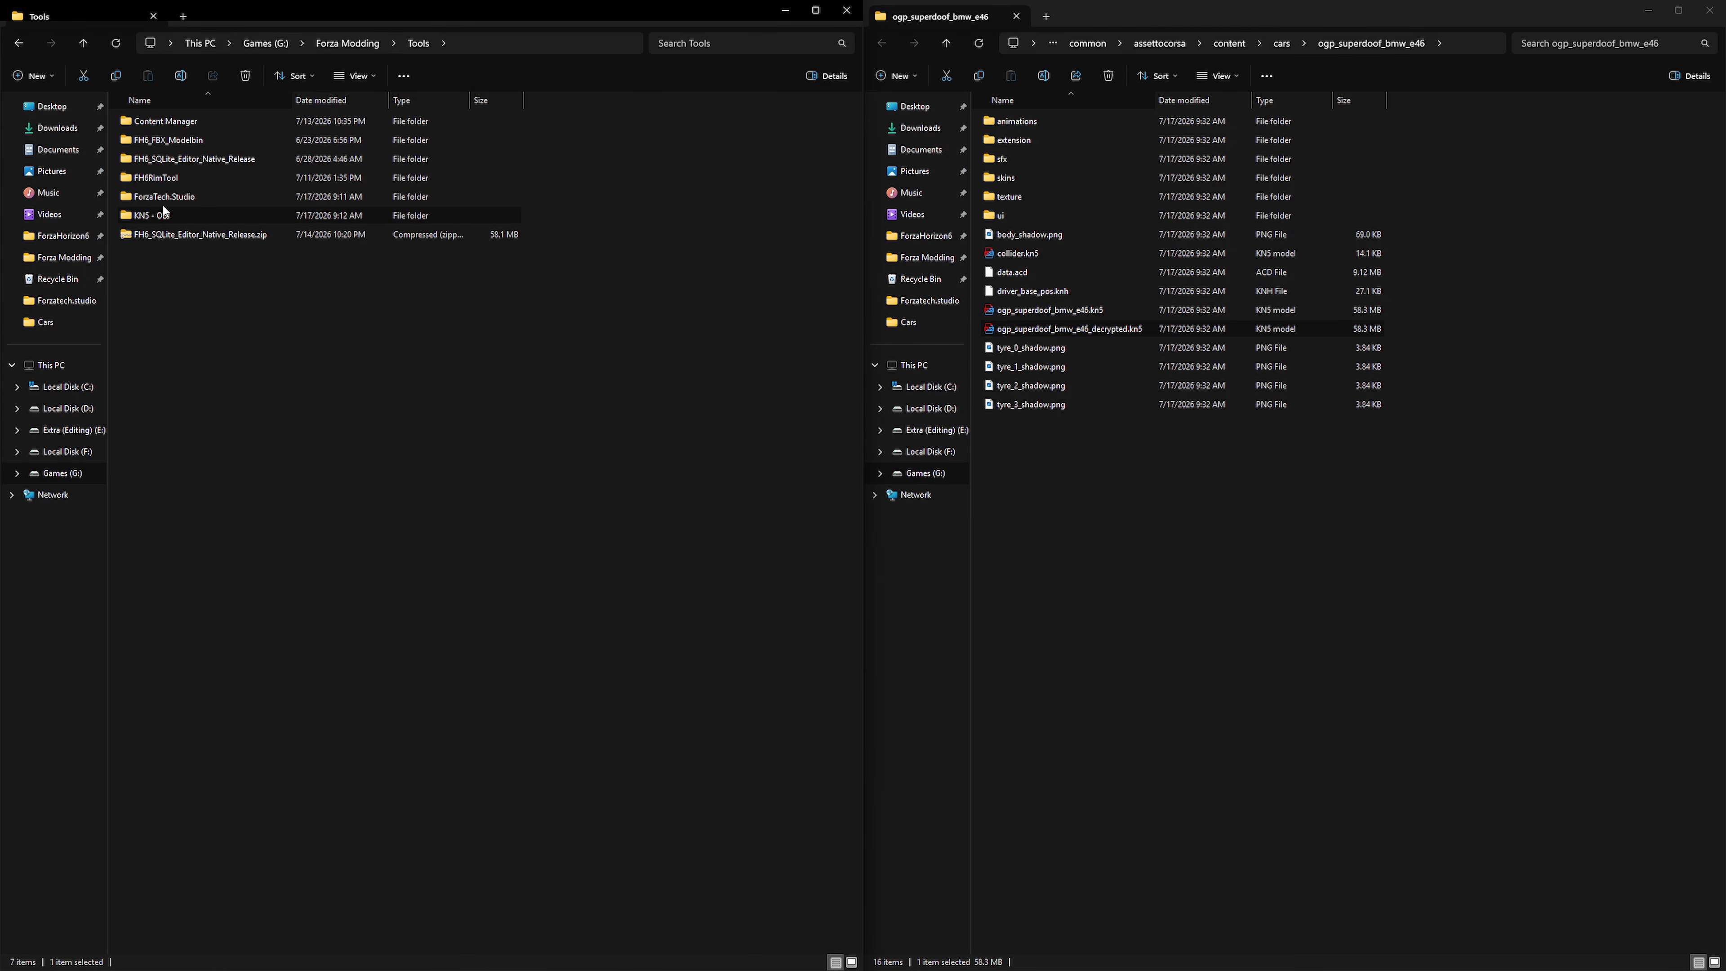
double_click(171, 215)
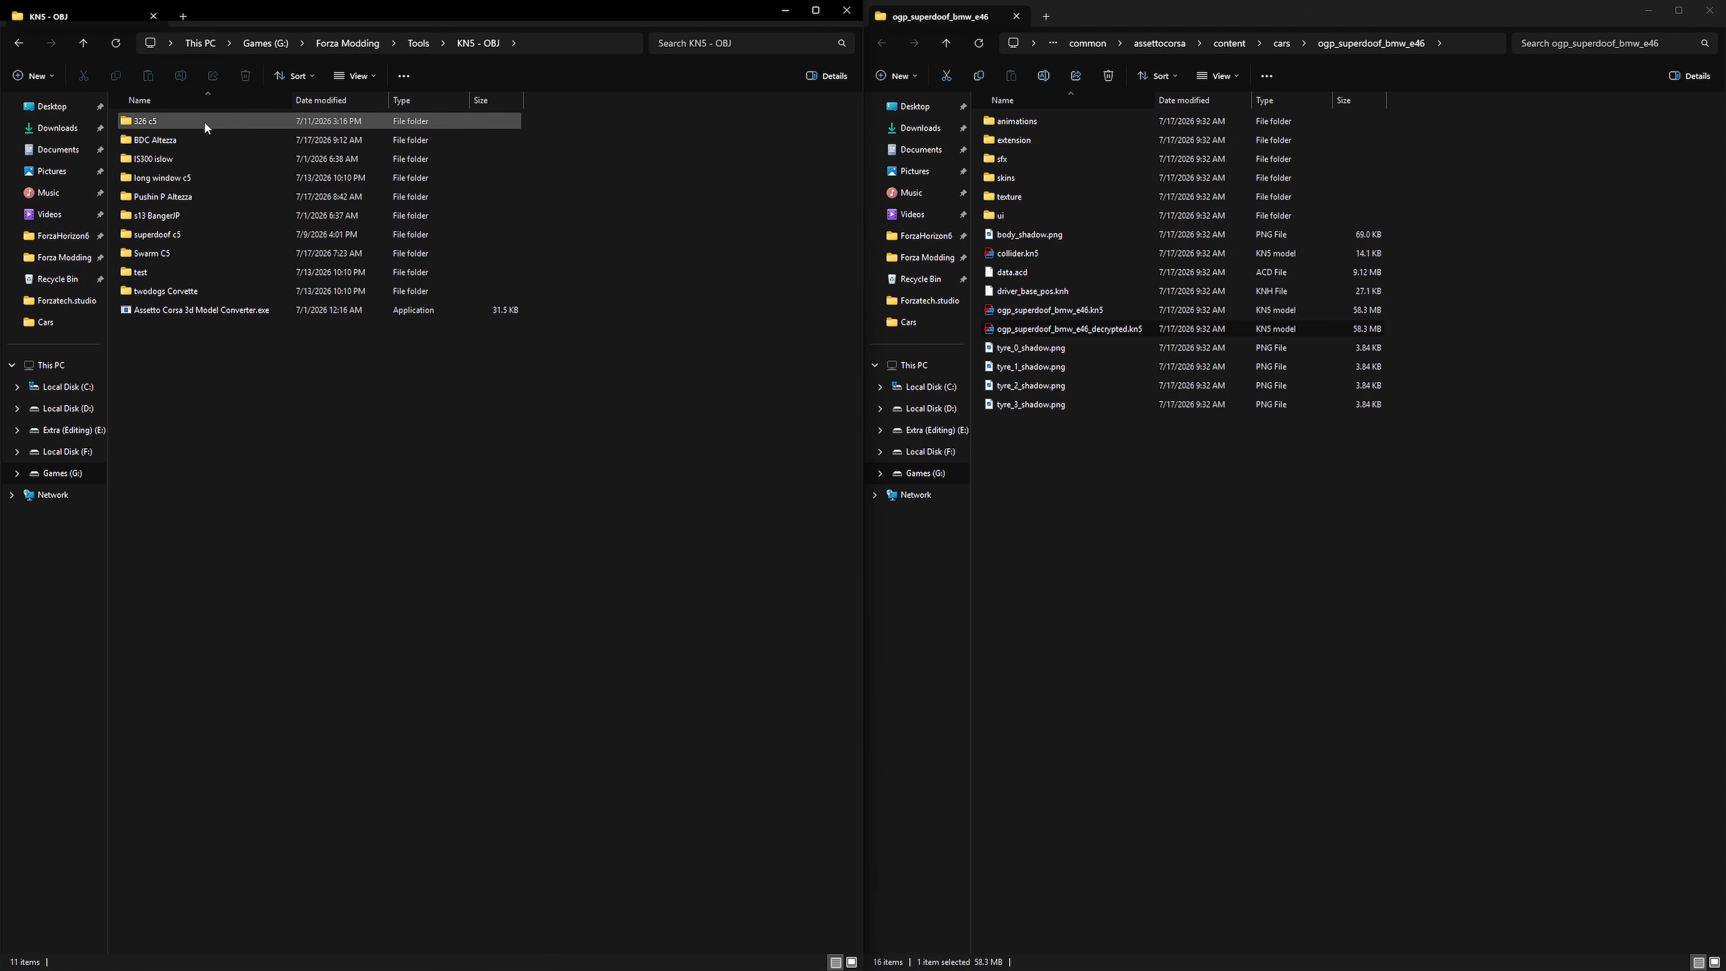
Step: Create a folder named OGP E46 in KN5 - OBJ and move ogp_superdoof_bmw_e46_decrypted.kn5 and Assetto Corsa 3d Model Converter.exe into it
right_click(296, 425)
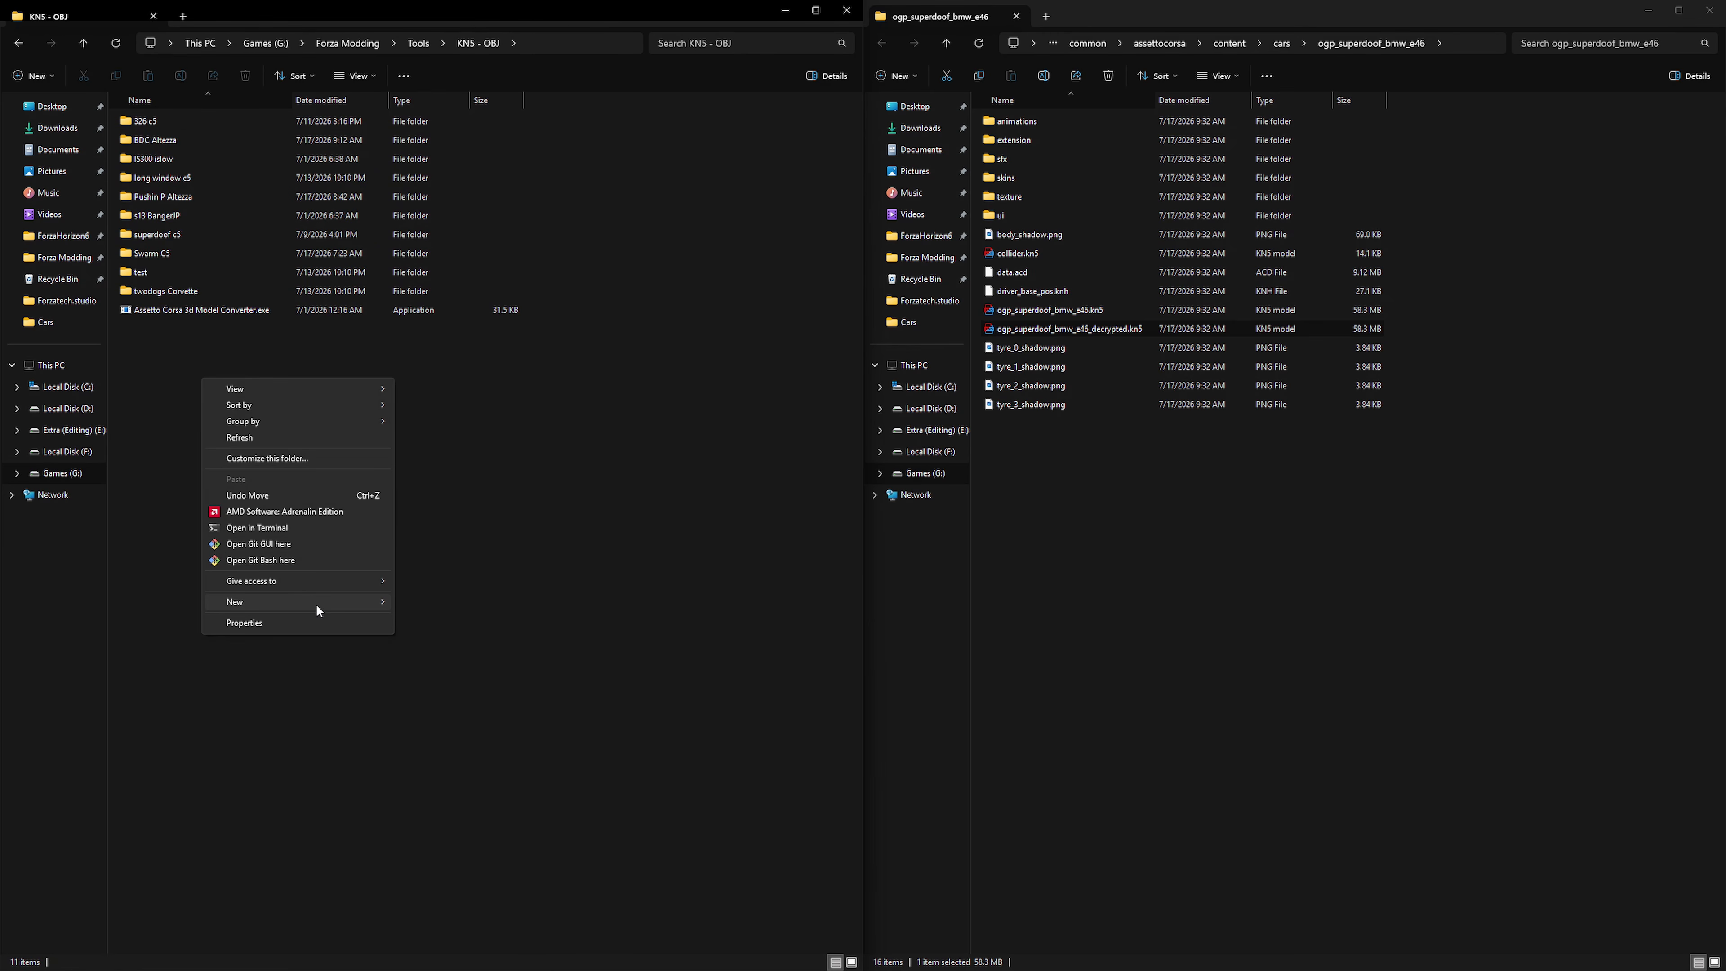
mouse_move(318, 605)
click(442, 605)
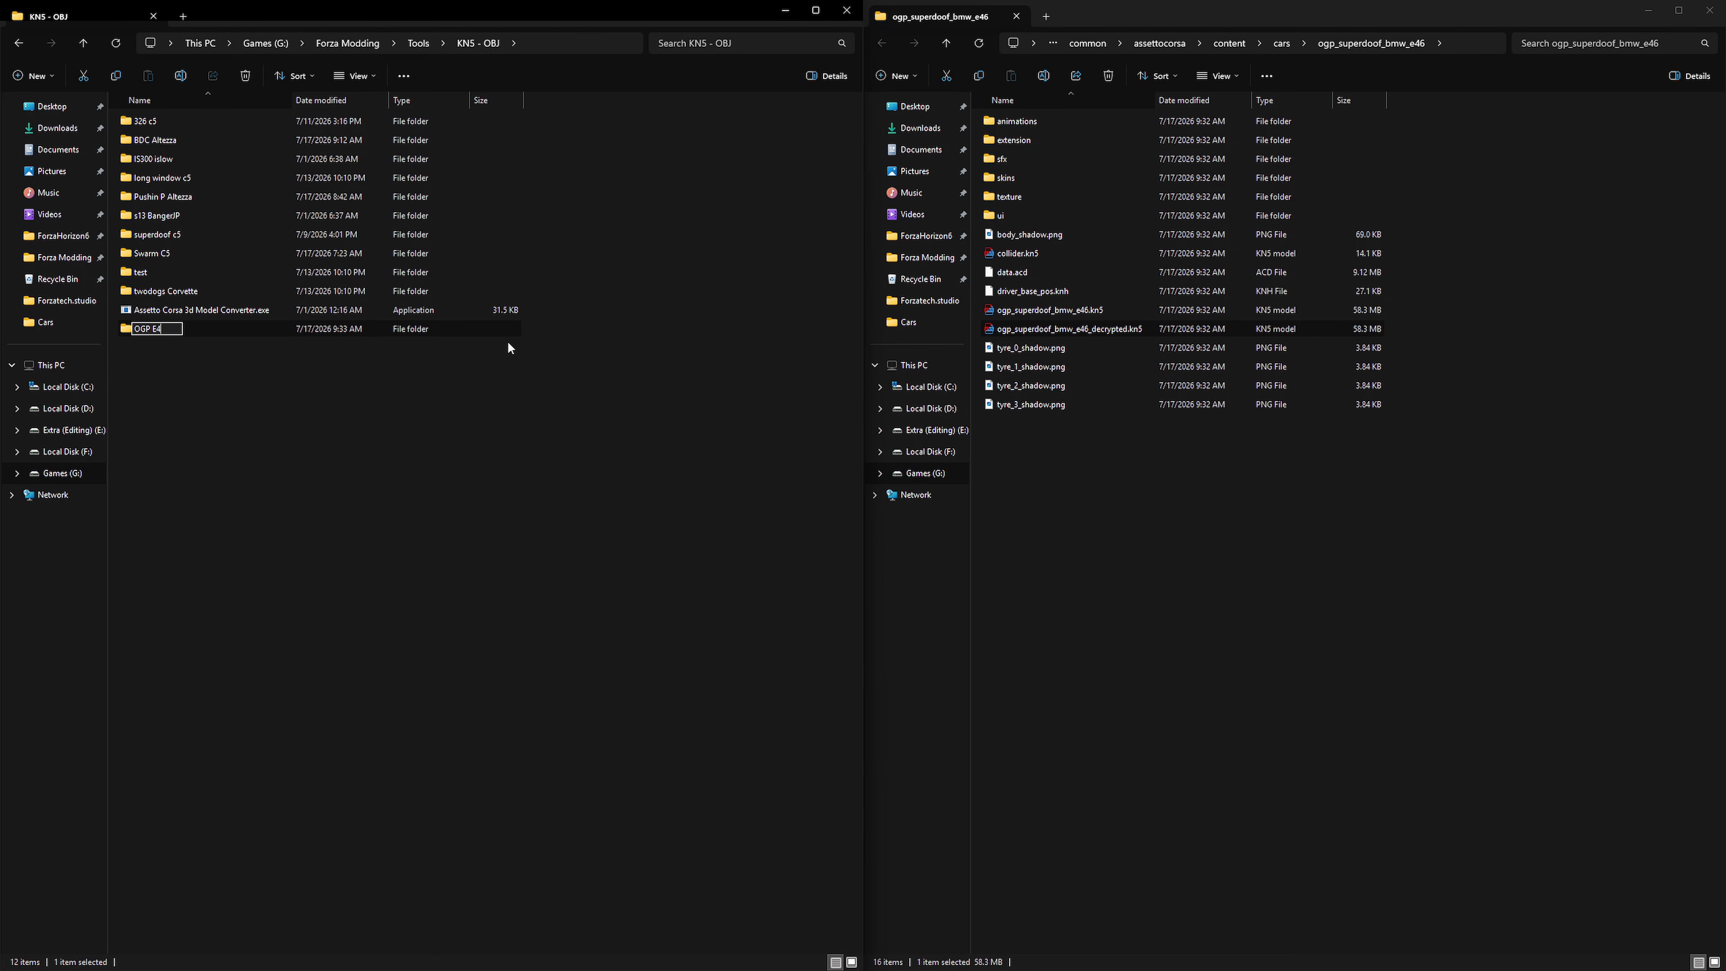
key(Return)
drag(1124, 333, 166, 335)
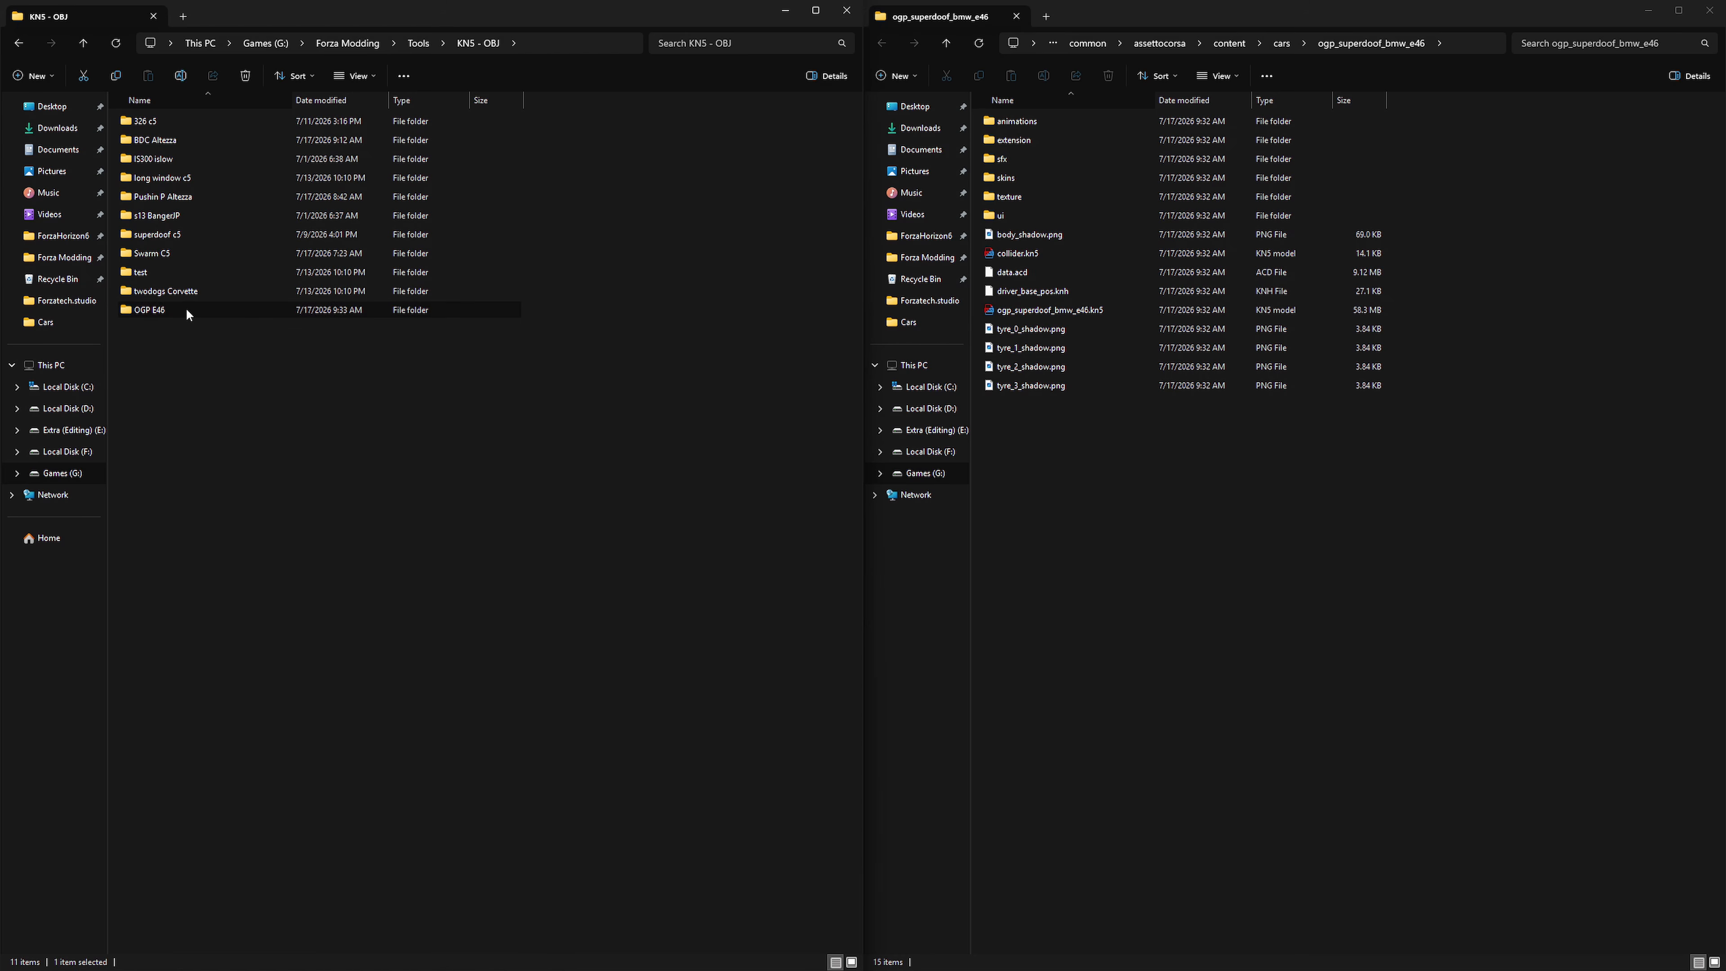
Step: Convert ogp_superdoof_bmw_e46_decrypted.kn5 in the OGP E46 folder with Assetto Corsa 3d Model Converter.exe, then clear all windows to show the desktop
double_click(185, 314)
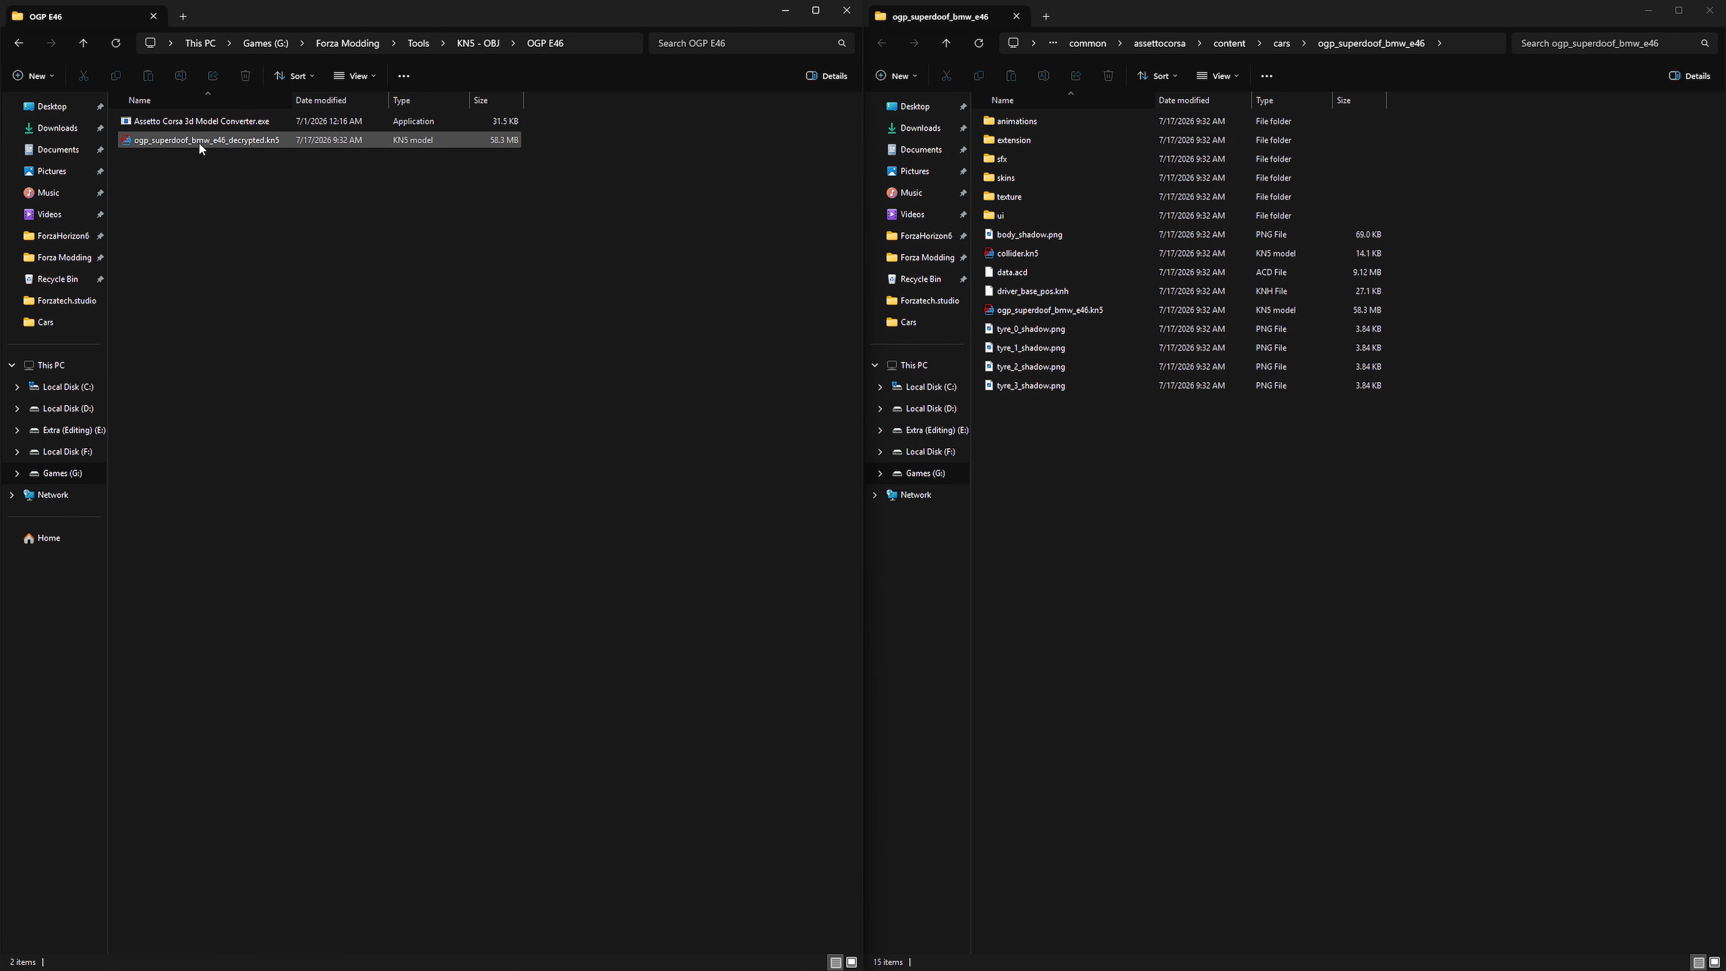
drag(171, 143, 235, 123)
drag(538, 242, 455, 289)
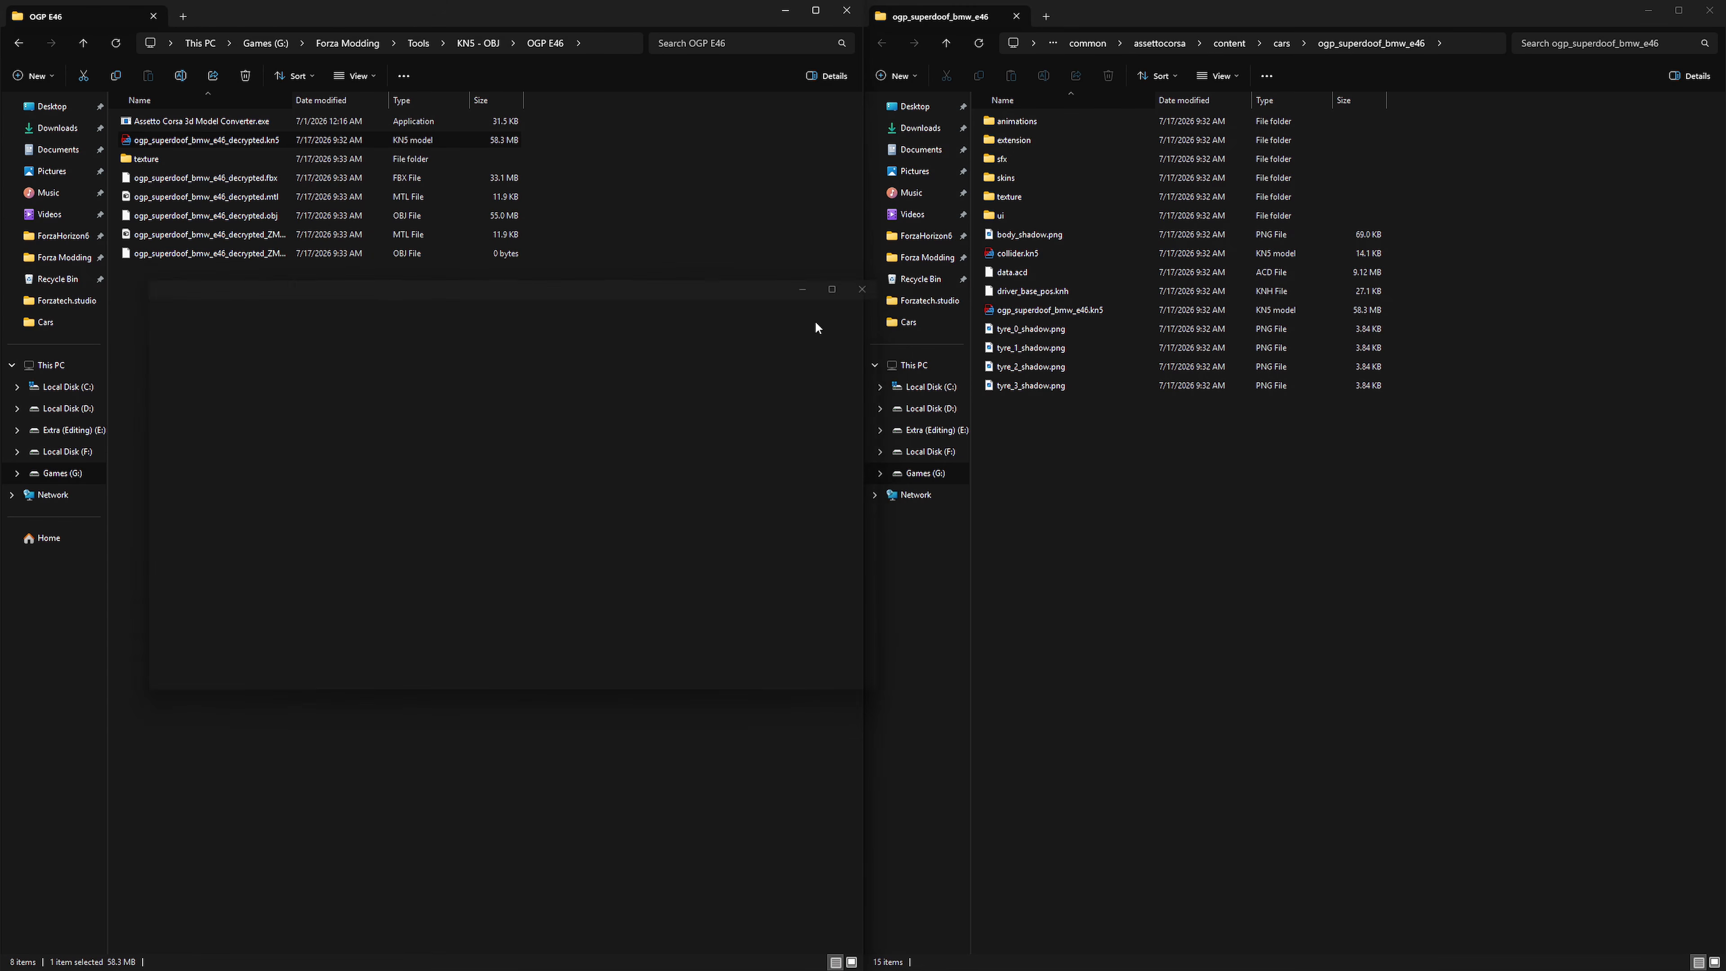
key(super+d)
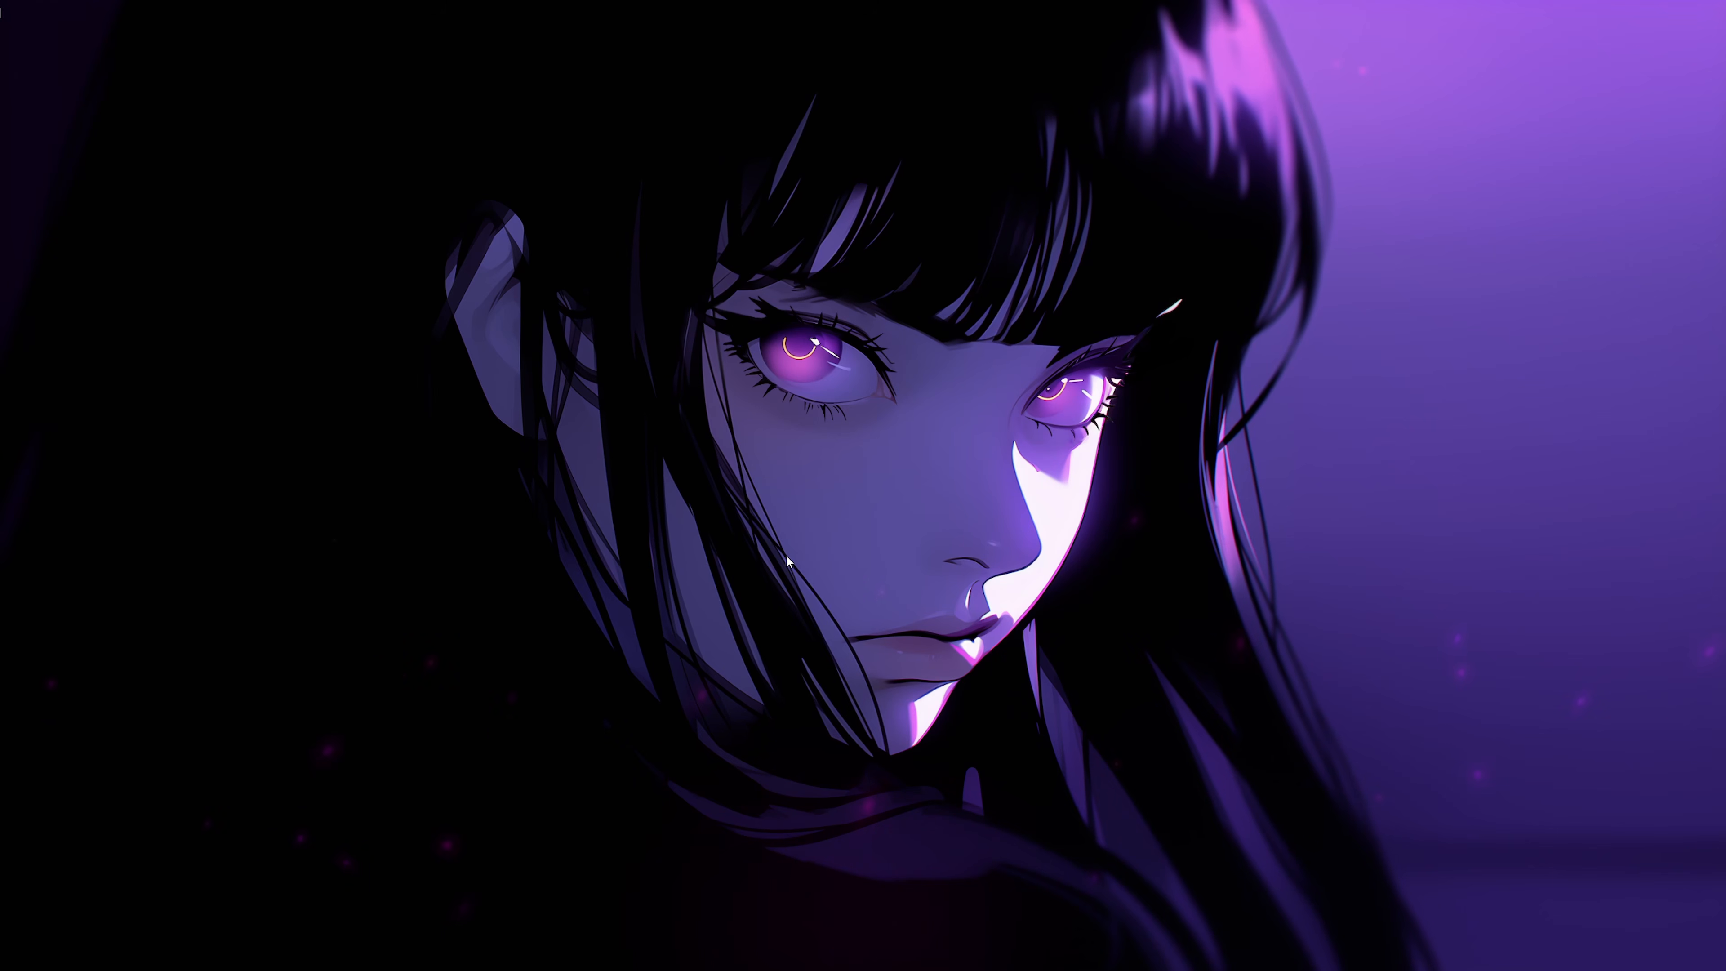
Step: Copy BMW_E46M3_05.zip from the ForzaHorizon6 game's media\Cars folder
mouse_move(680, 959)
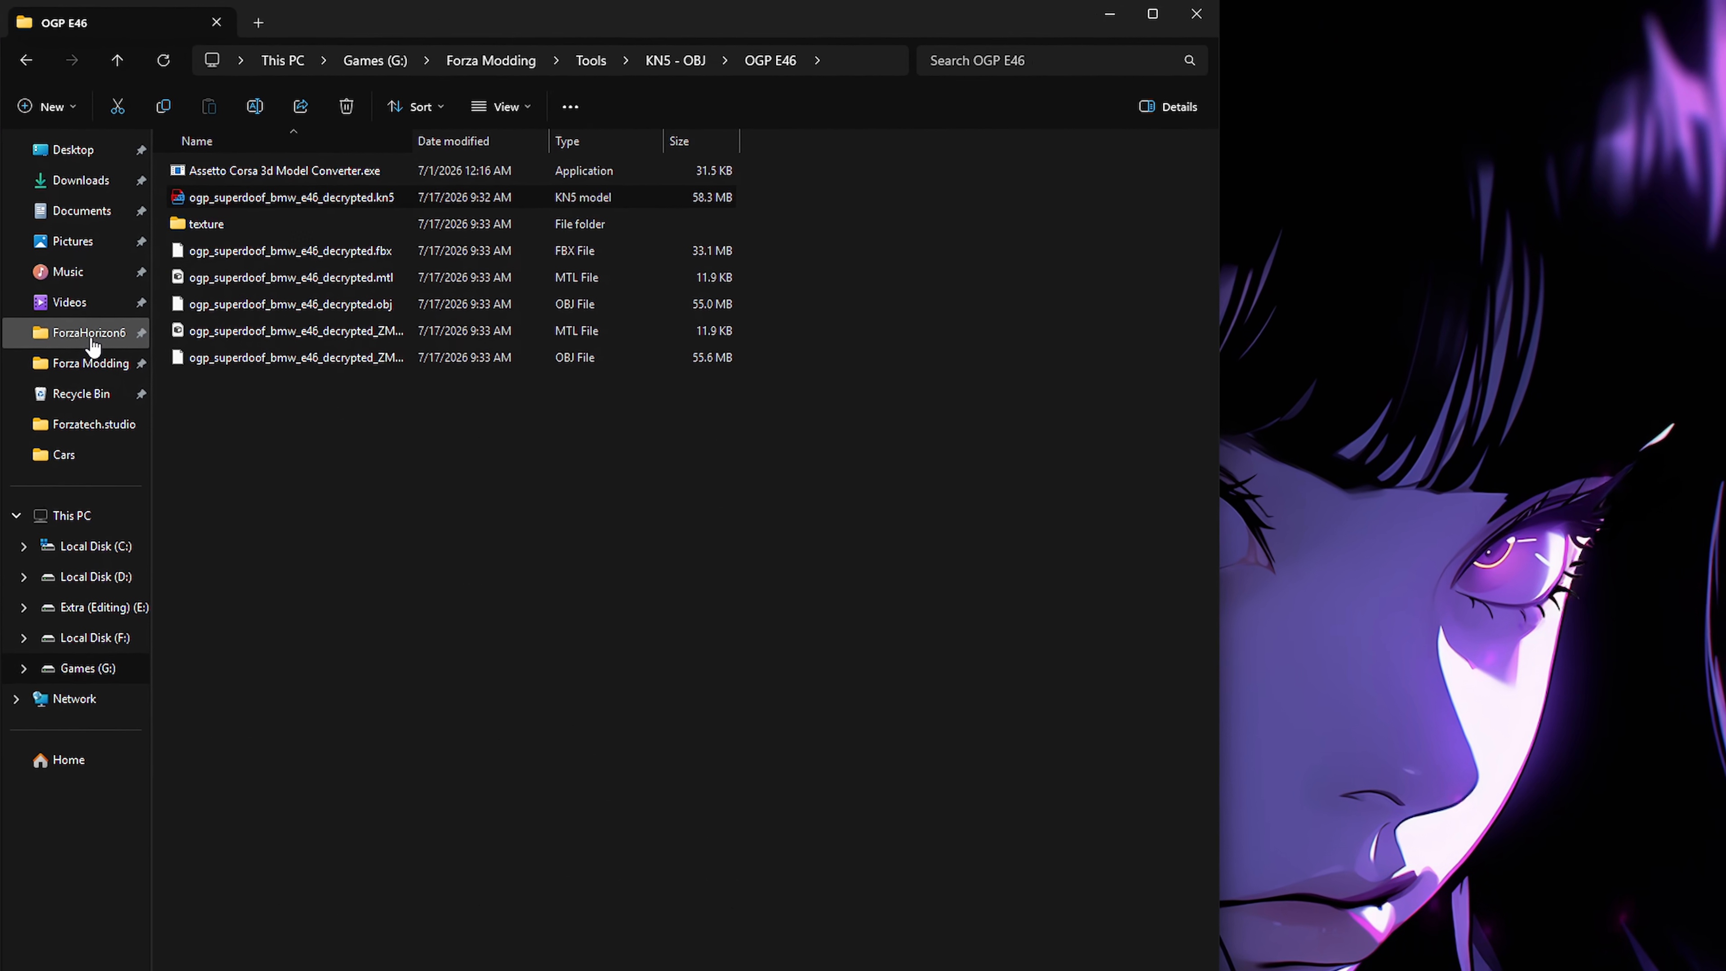
click(80, 300)
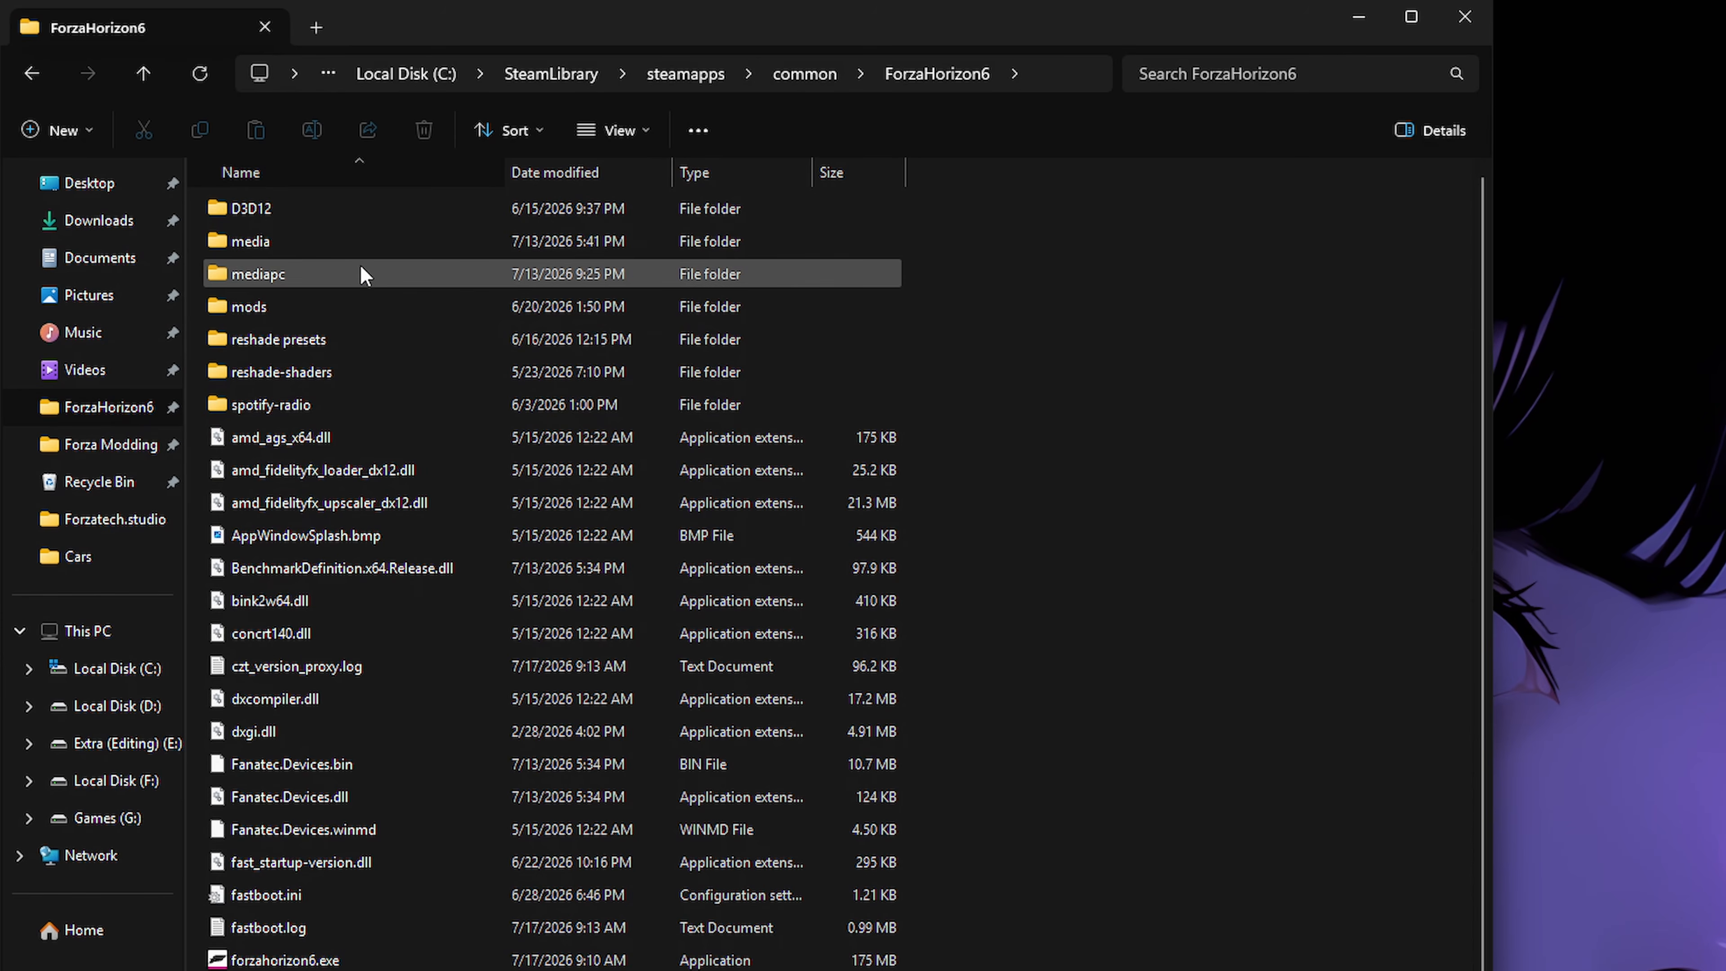
double_click(260, 240)
double_click(301, 307)
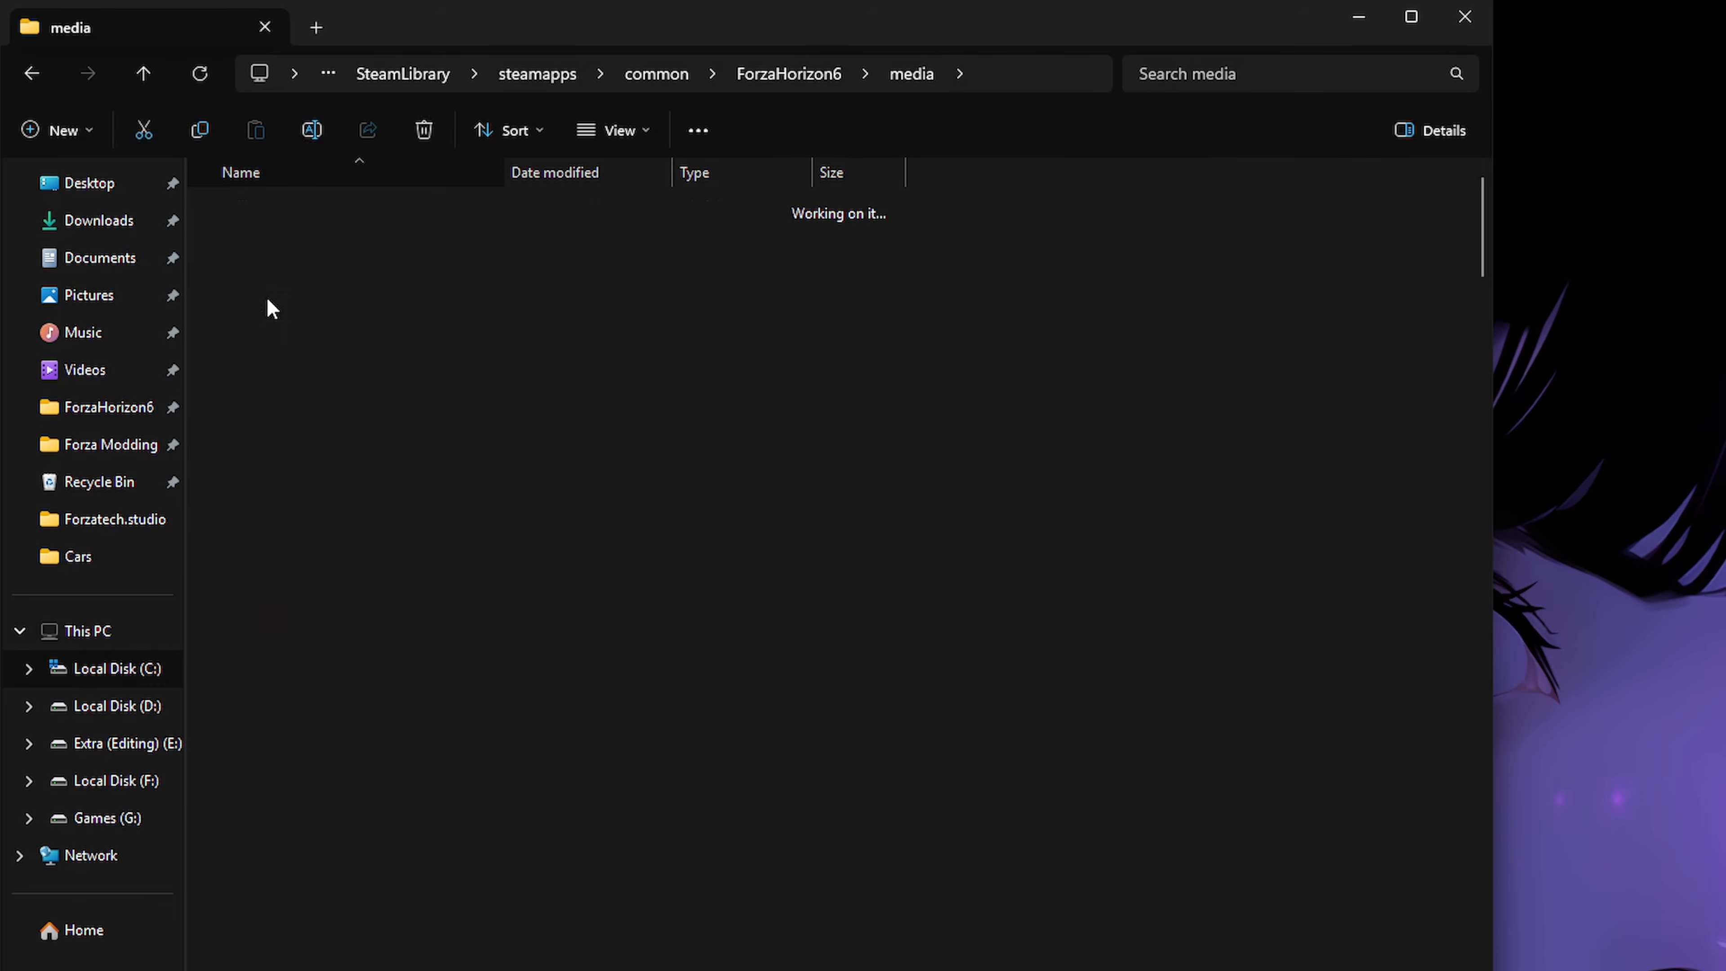
scroll(459, 381, down, 7)
scroll(986, 358, down, 12)
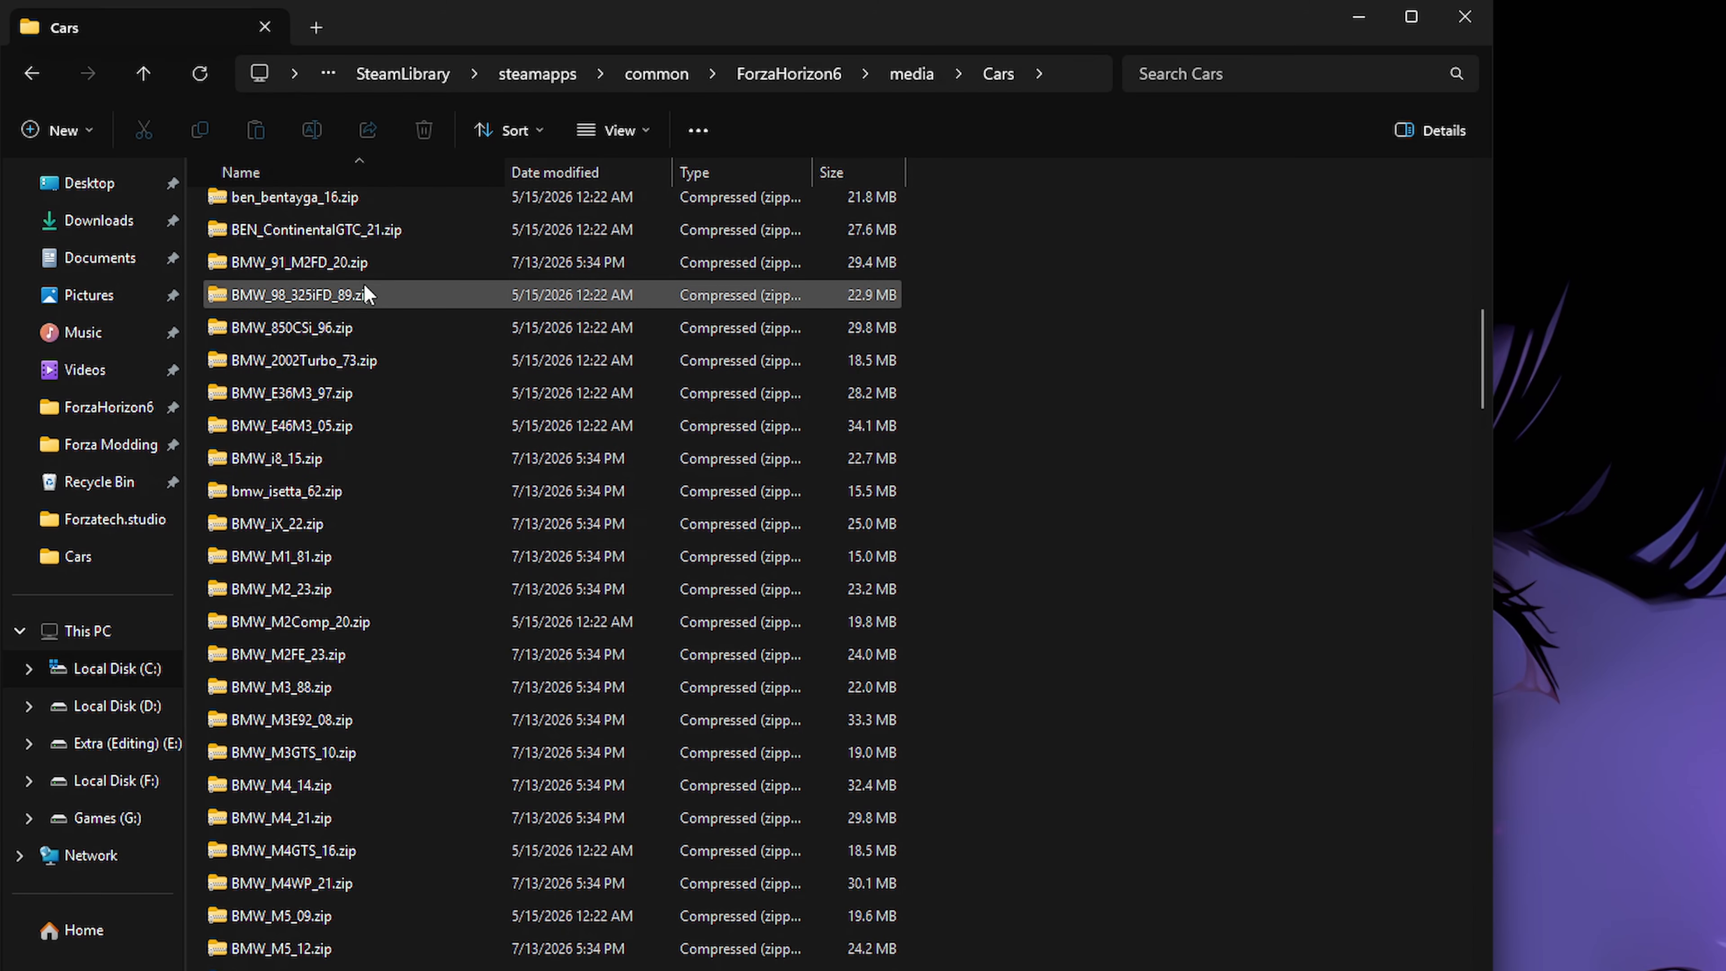
click(291, 435)
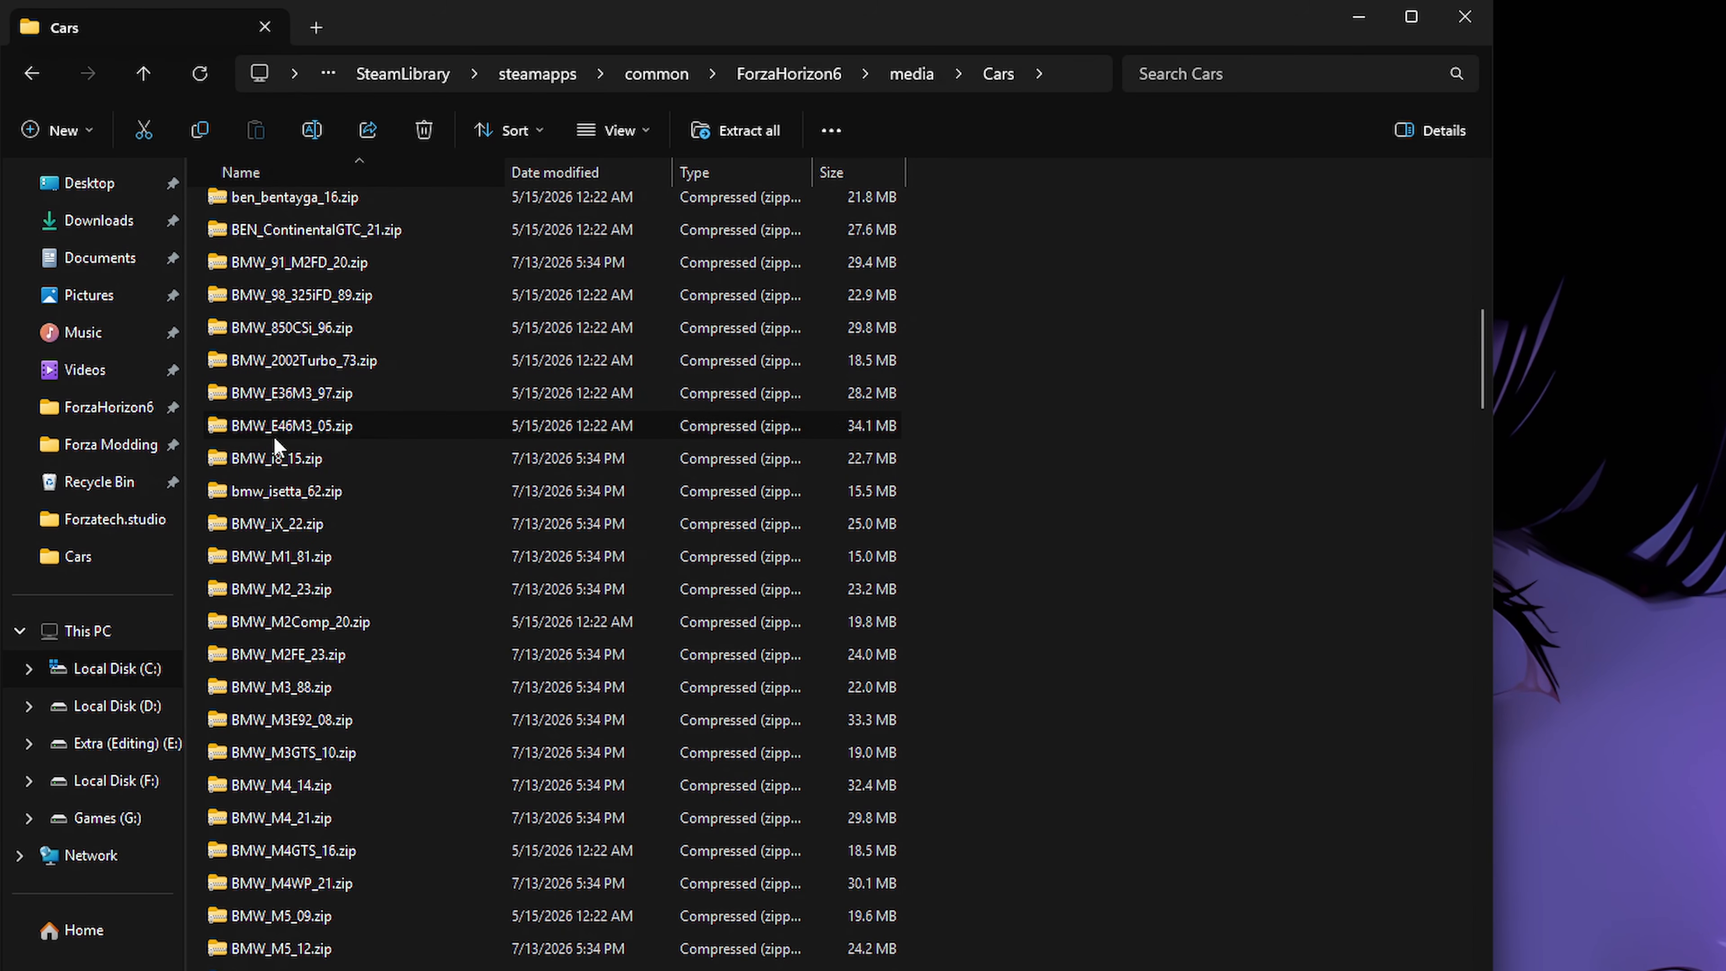
right_click(286, 431)
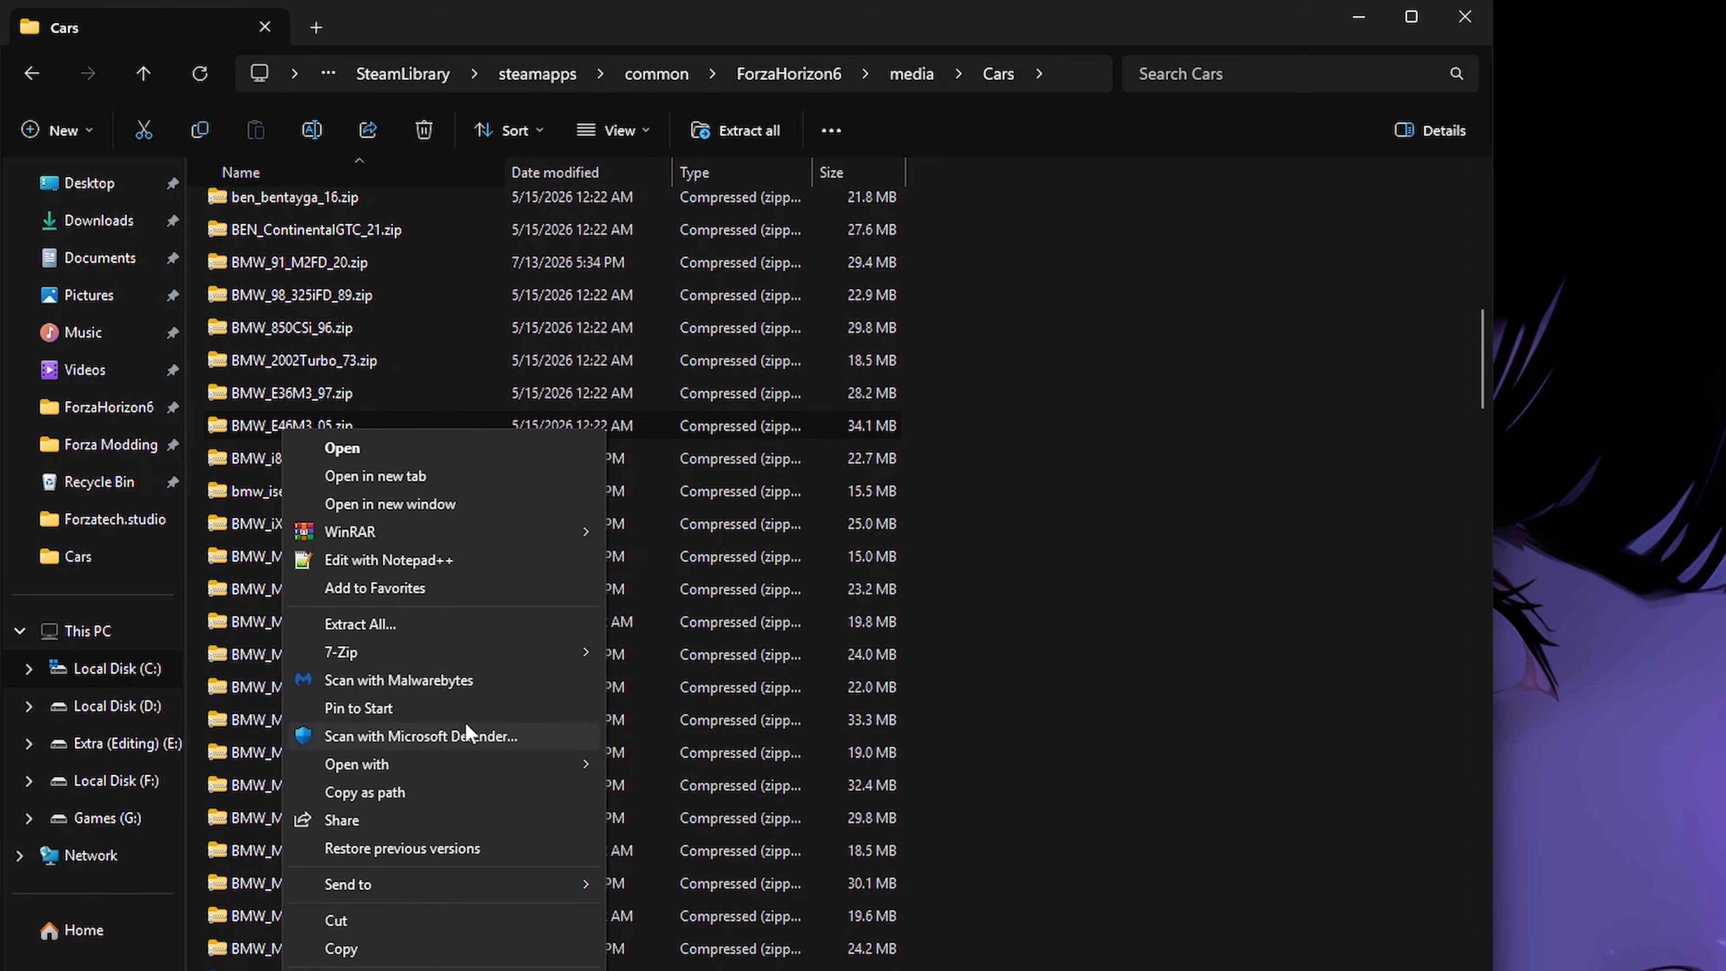
click(406, 949)
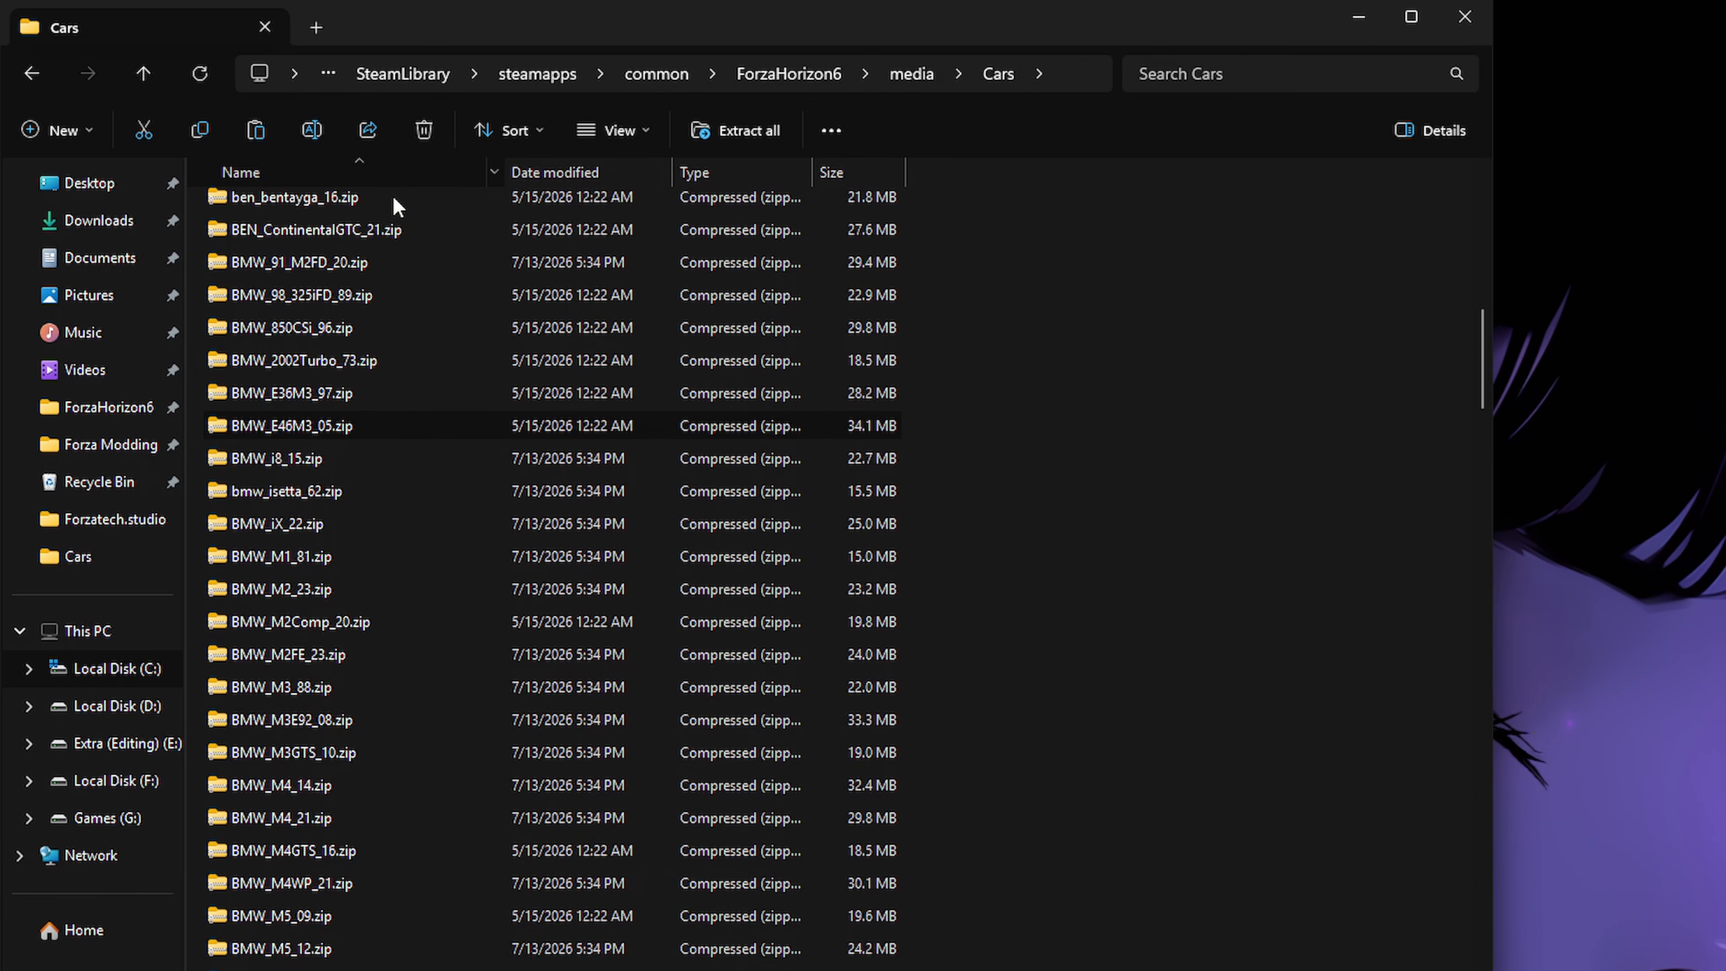
Step: Create a folder named E46 M3 in the Vehicles folder under Forza Modding, Models
click(96, 441)
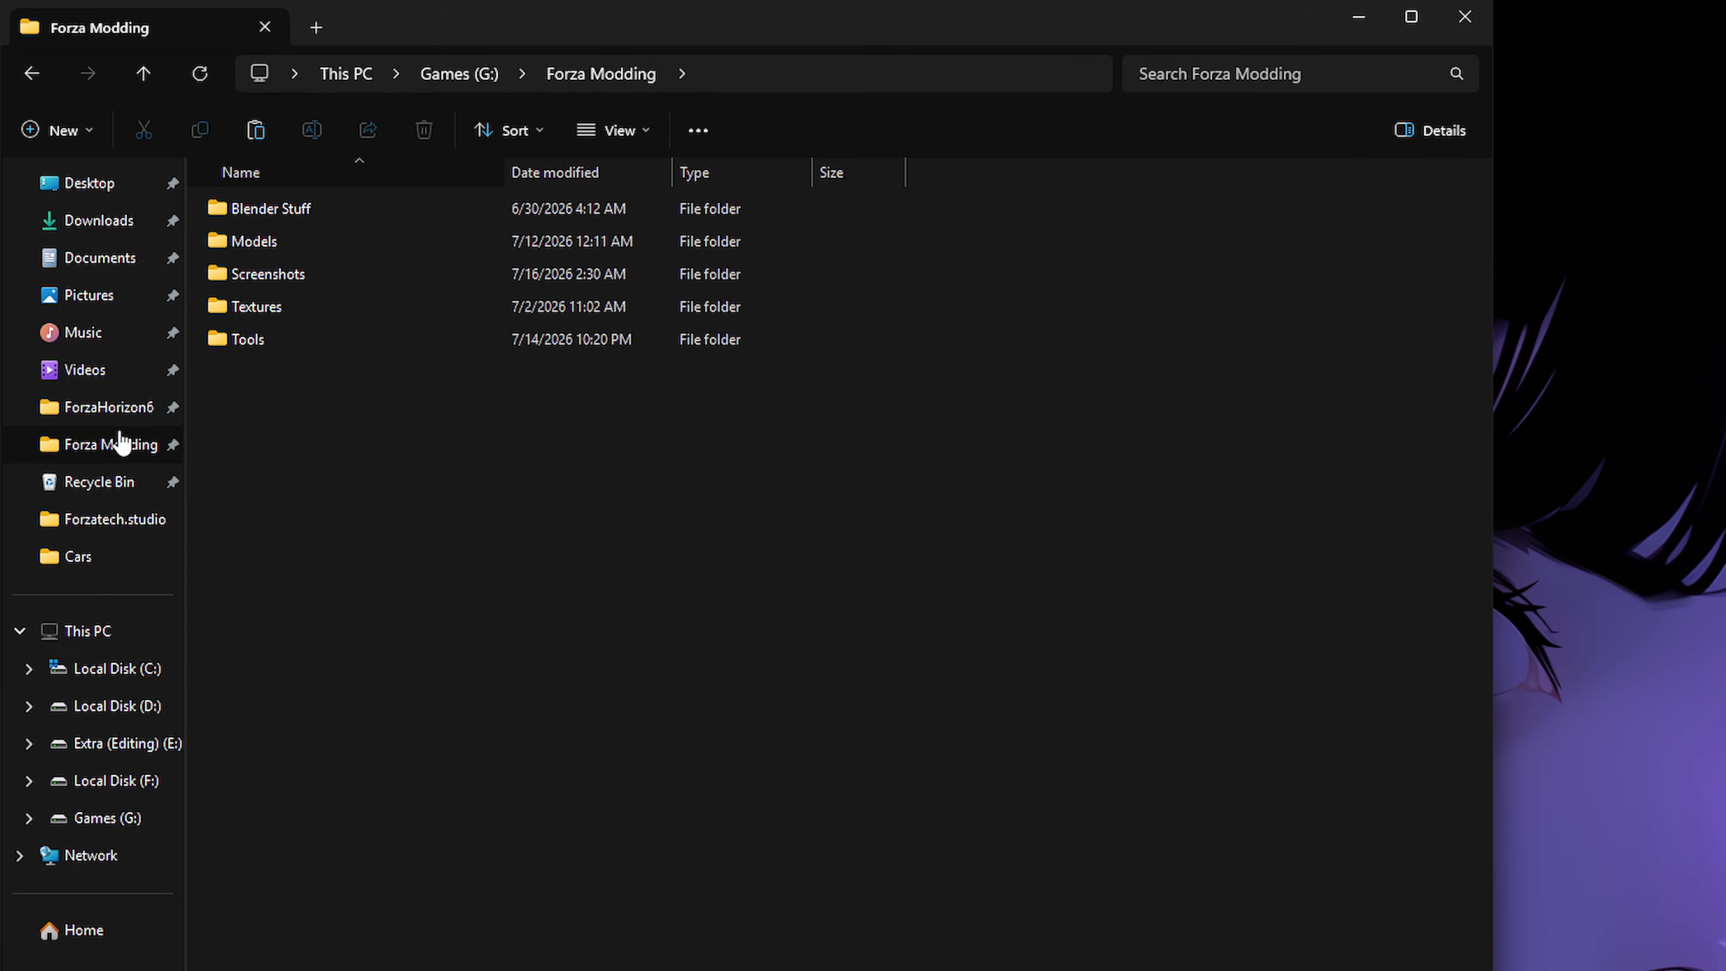
double_click(286, 241)
double_click(319, 210)
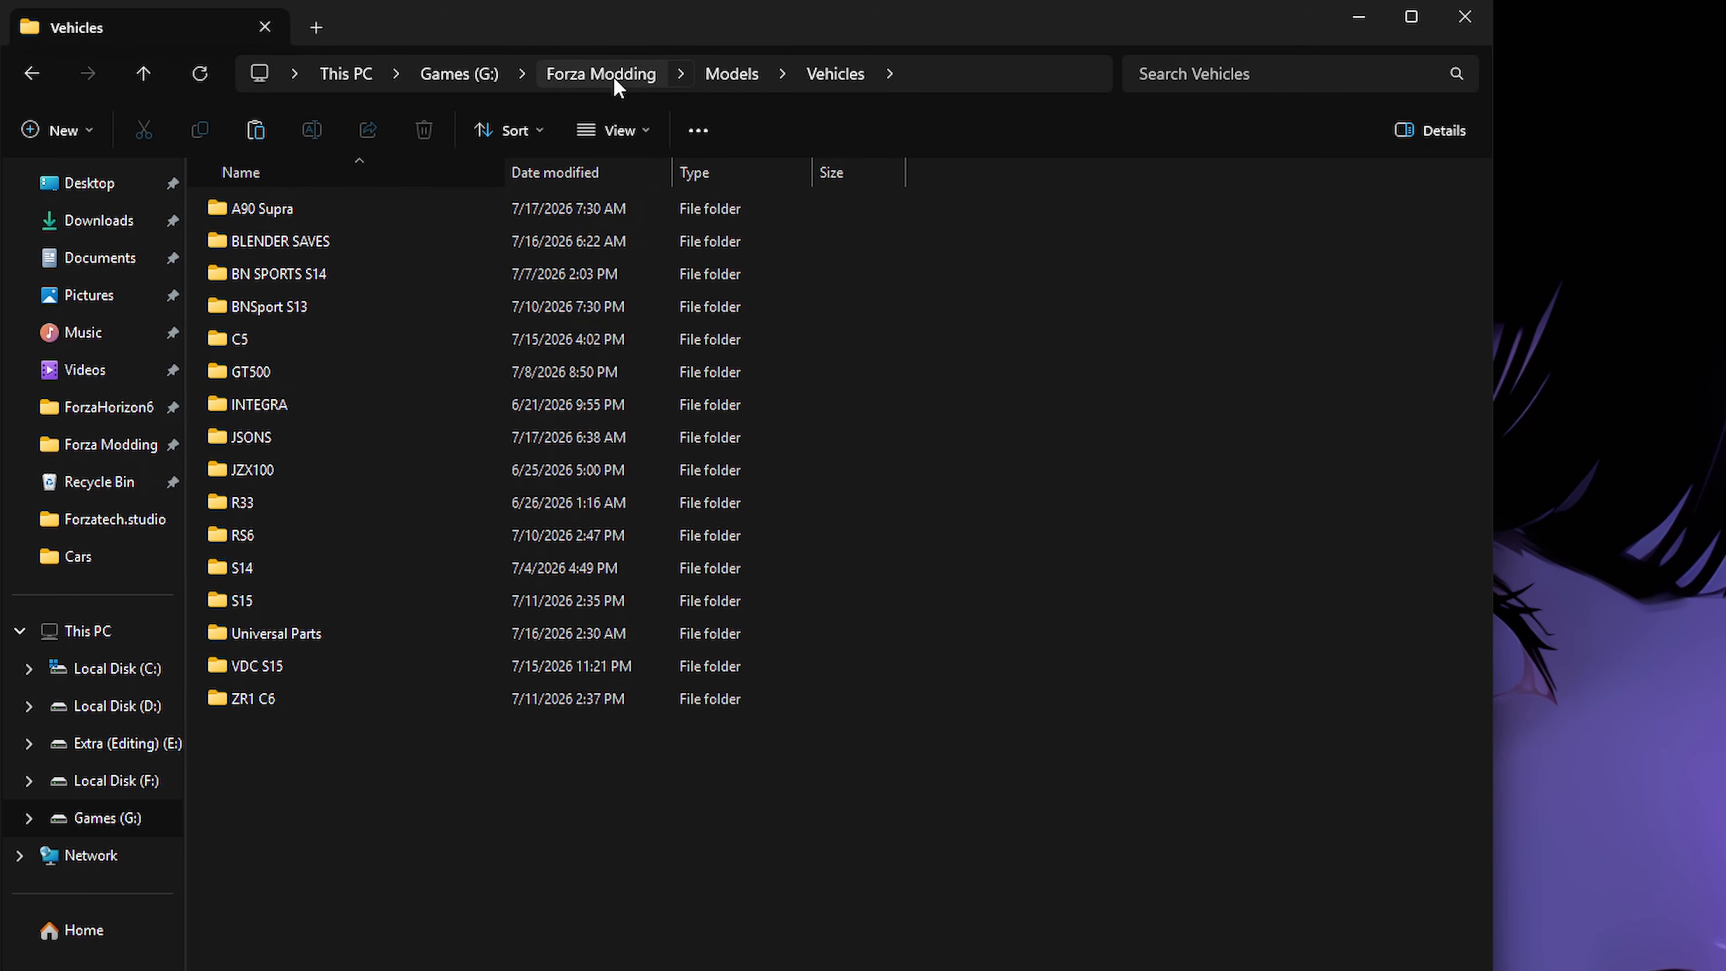
right_click(467, 748)
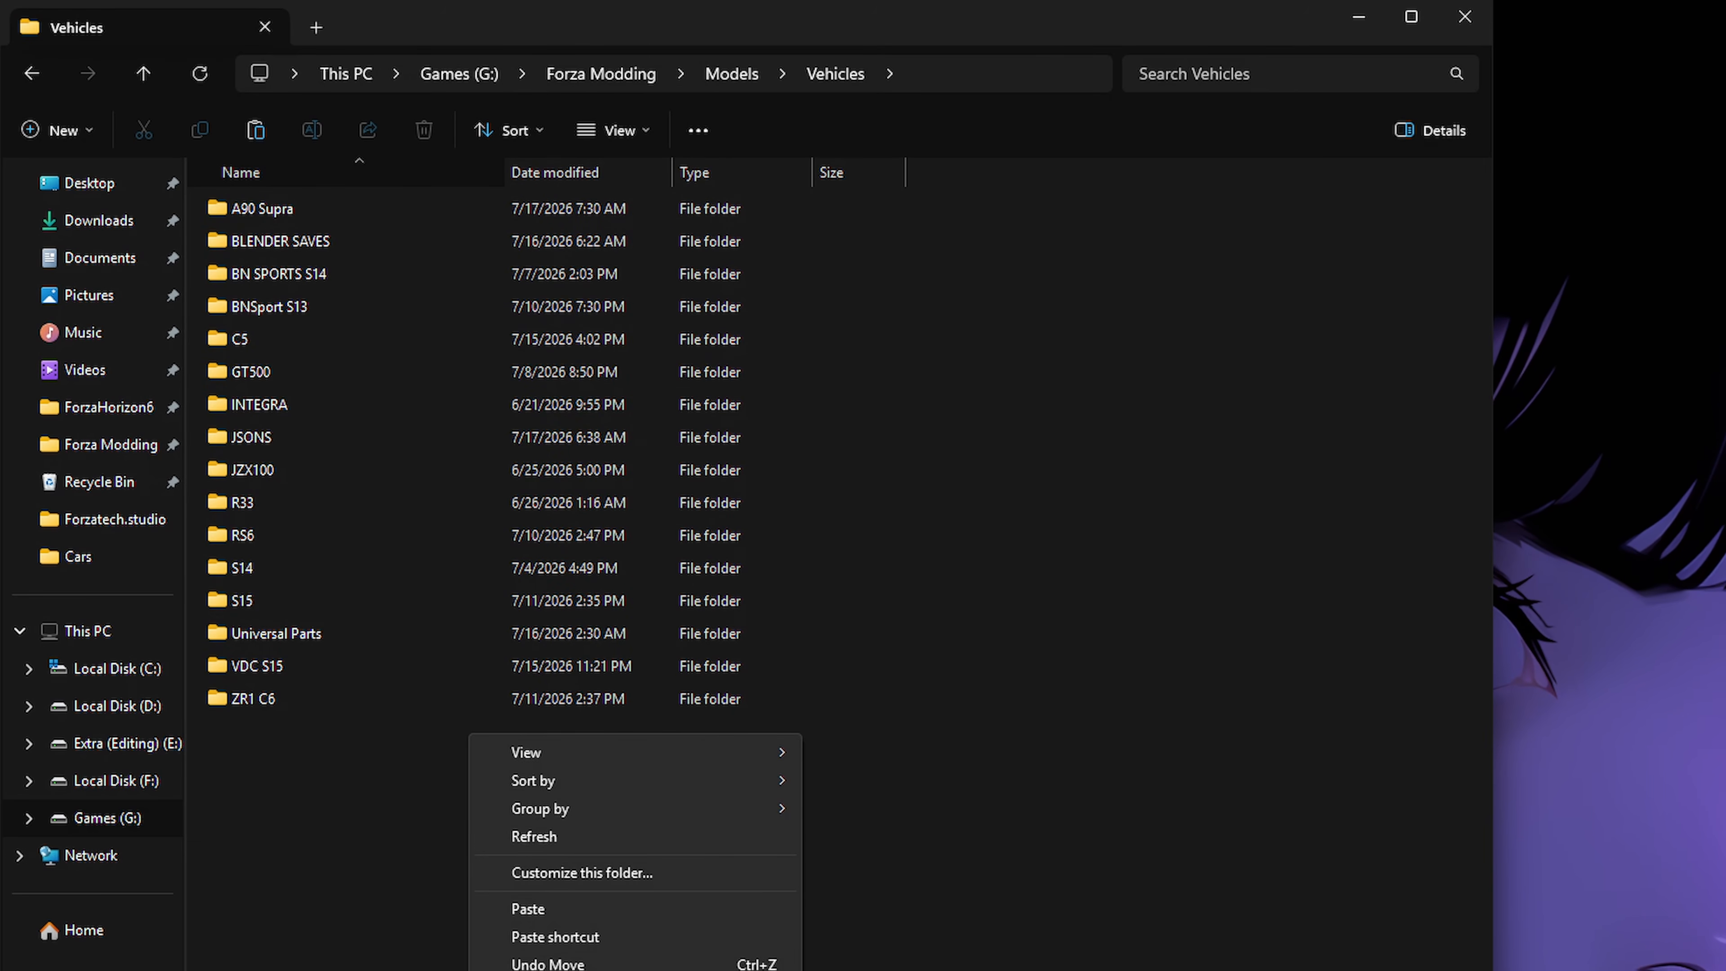
mouse_move(652, 970)
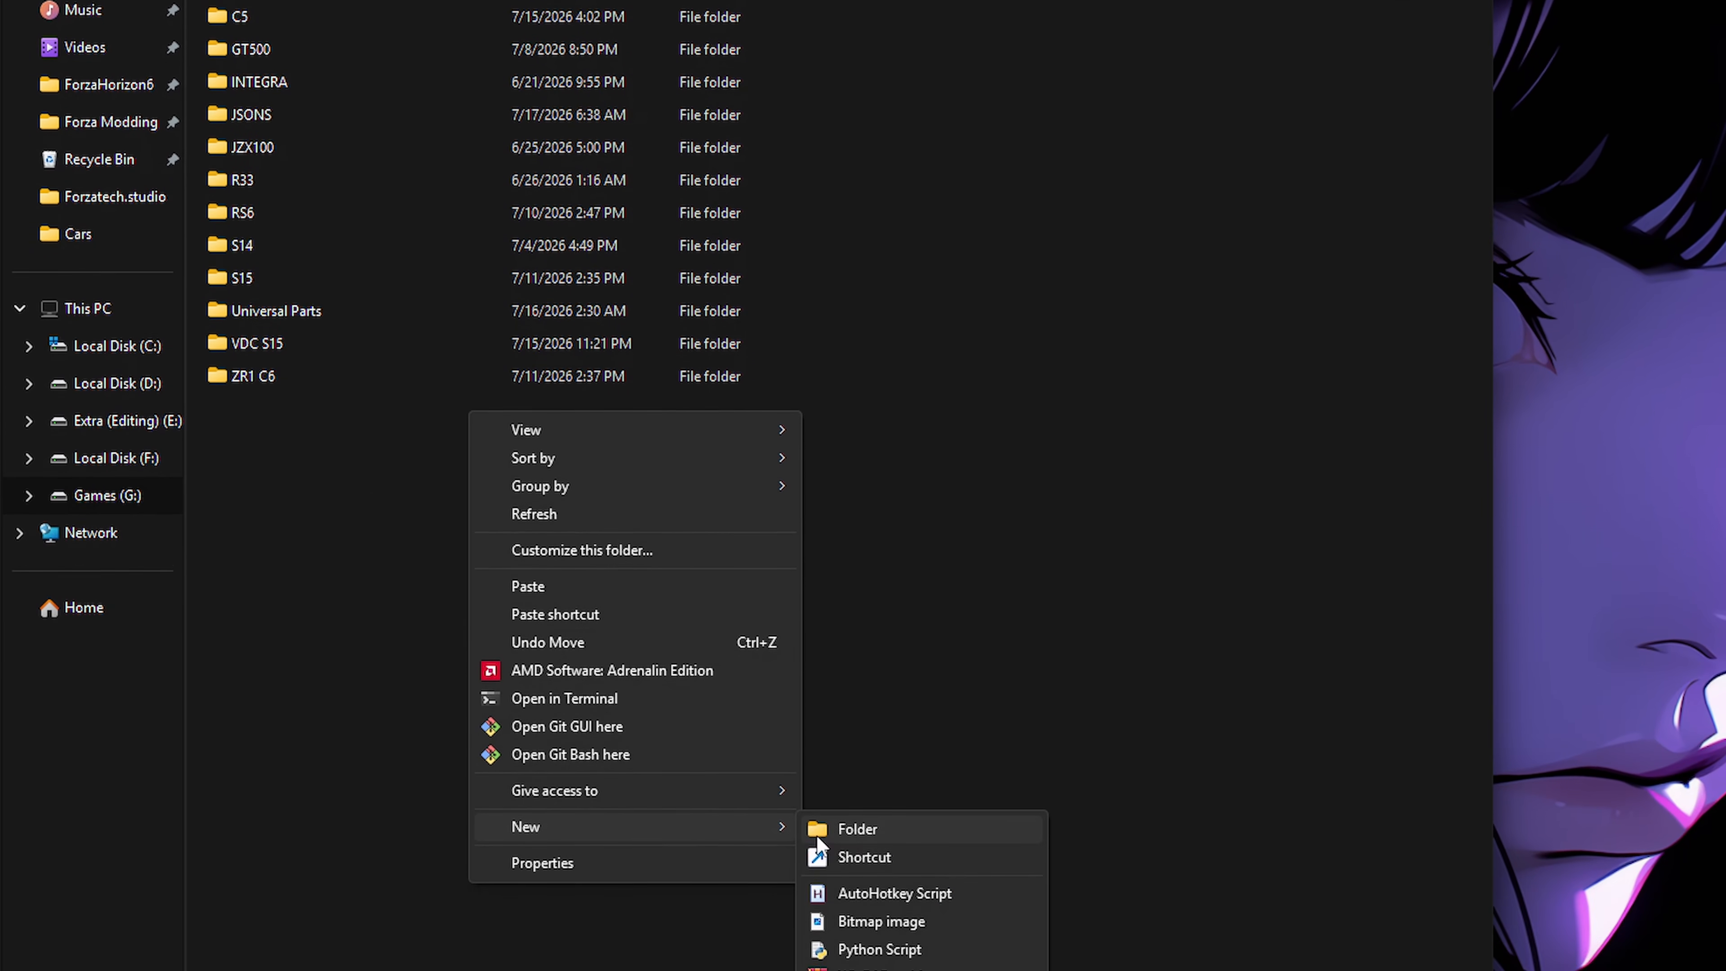
click(816, 834)
text(ER)
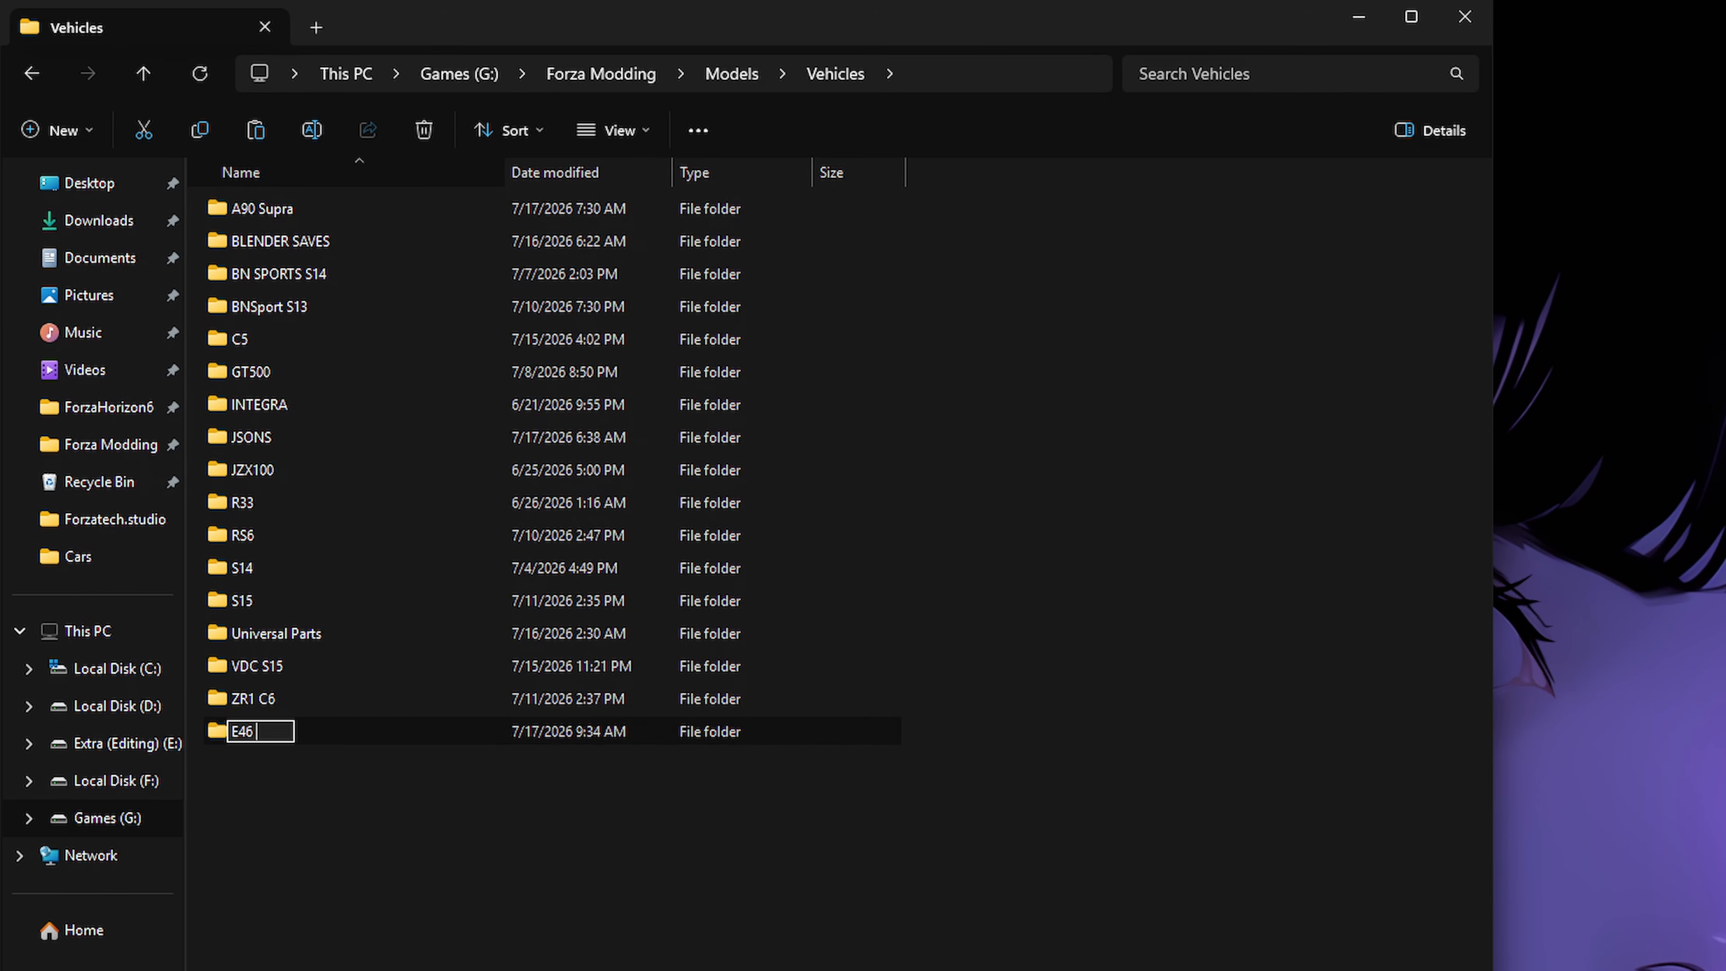
key(Return)
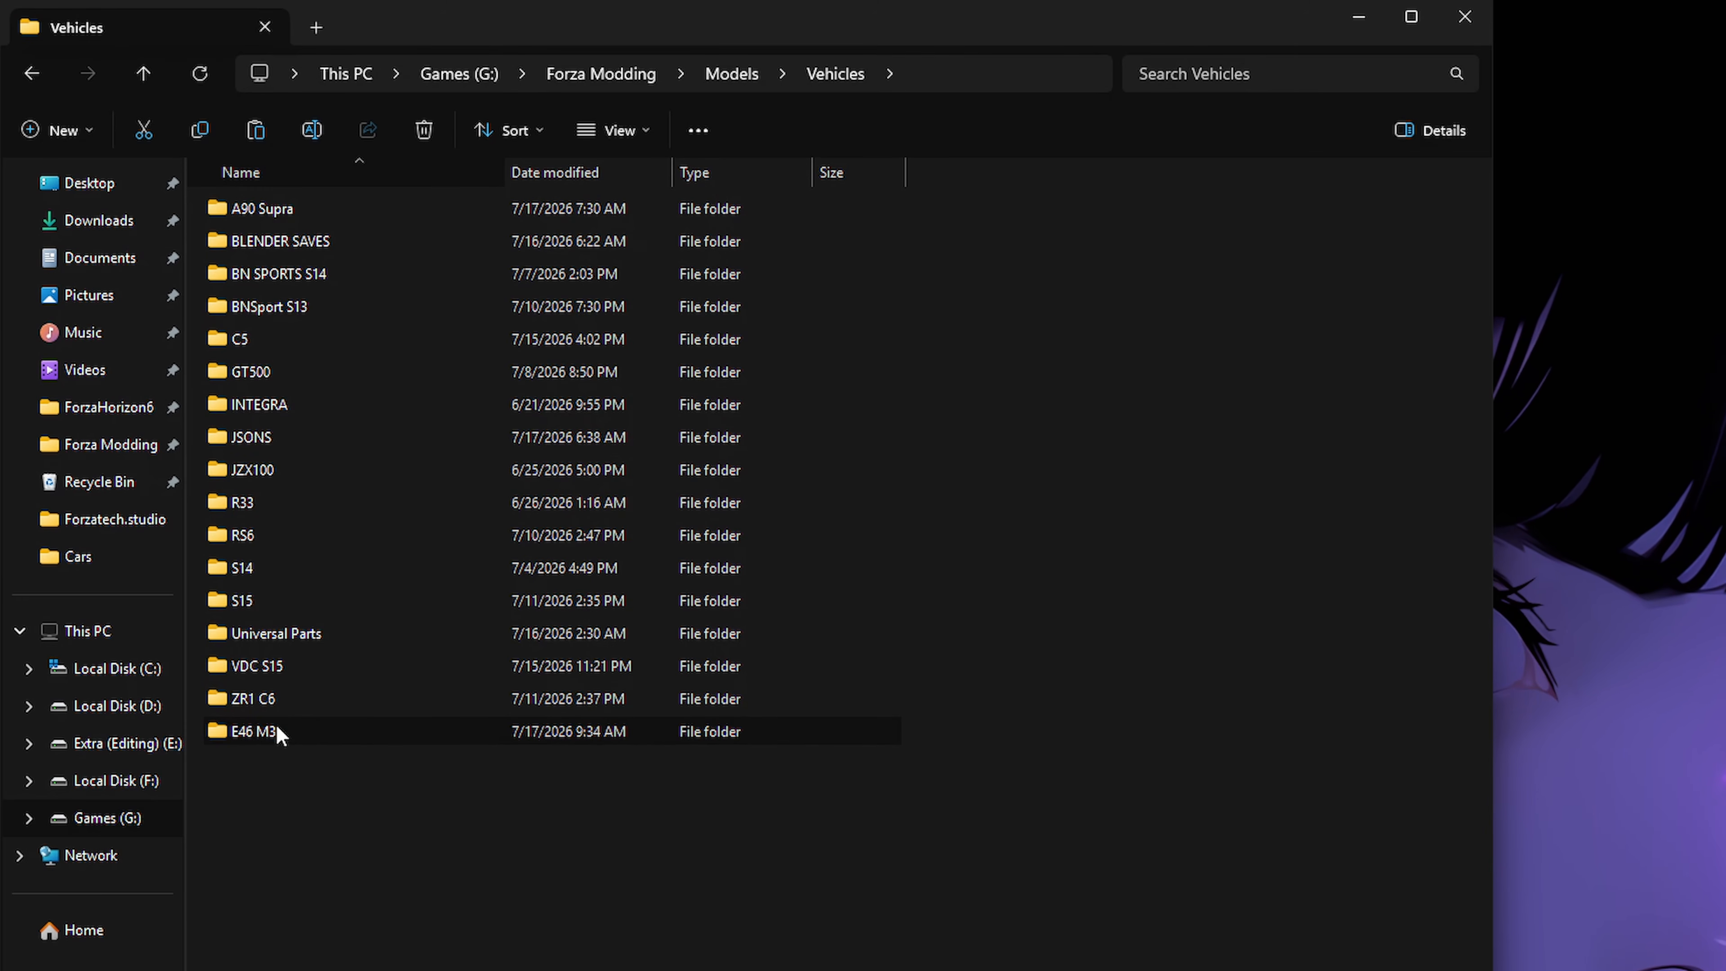
Step: Create two subfolders named Modded and Original inside the E46 M3 folder
double_click(276, 724)
right_click(339, 316)
mouse_move(464, 727)
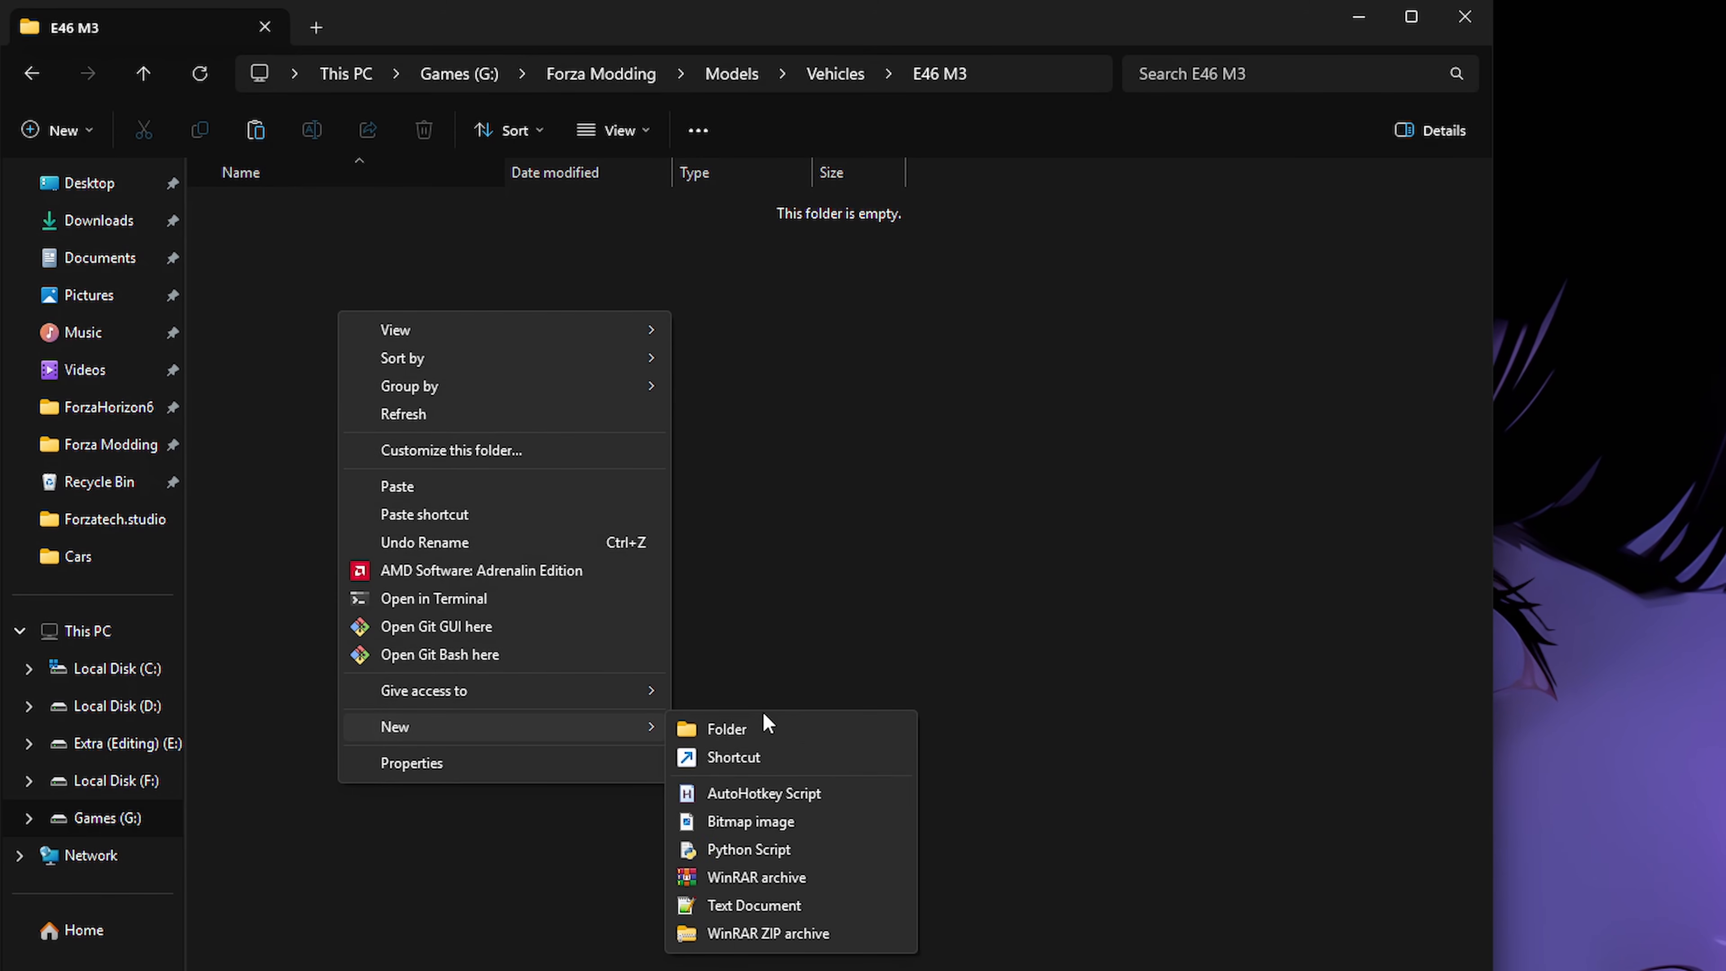
click(765, 724)
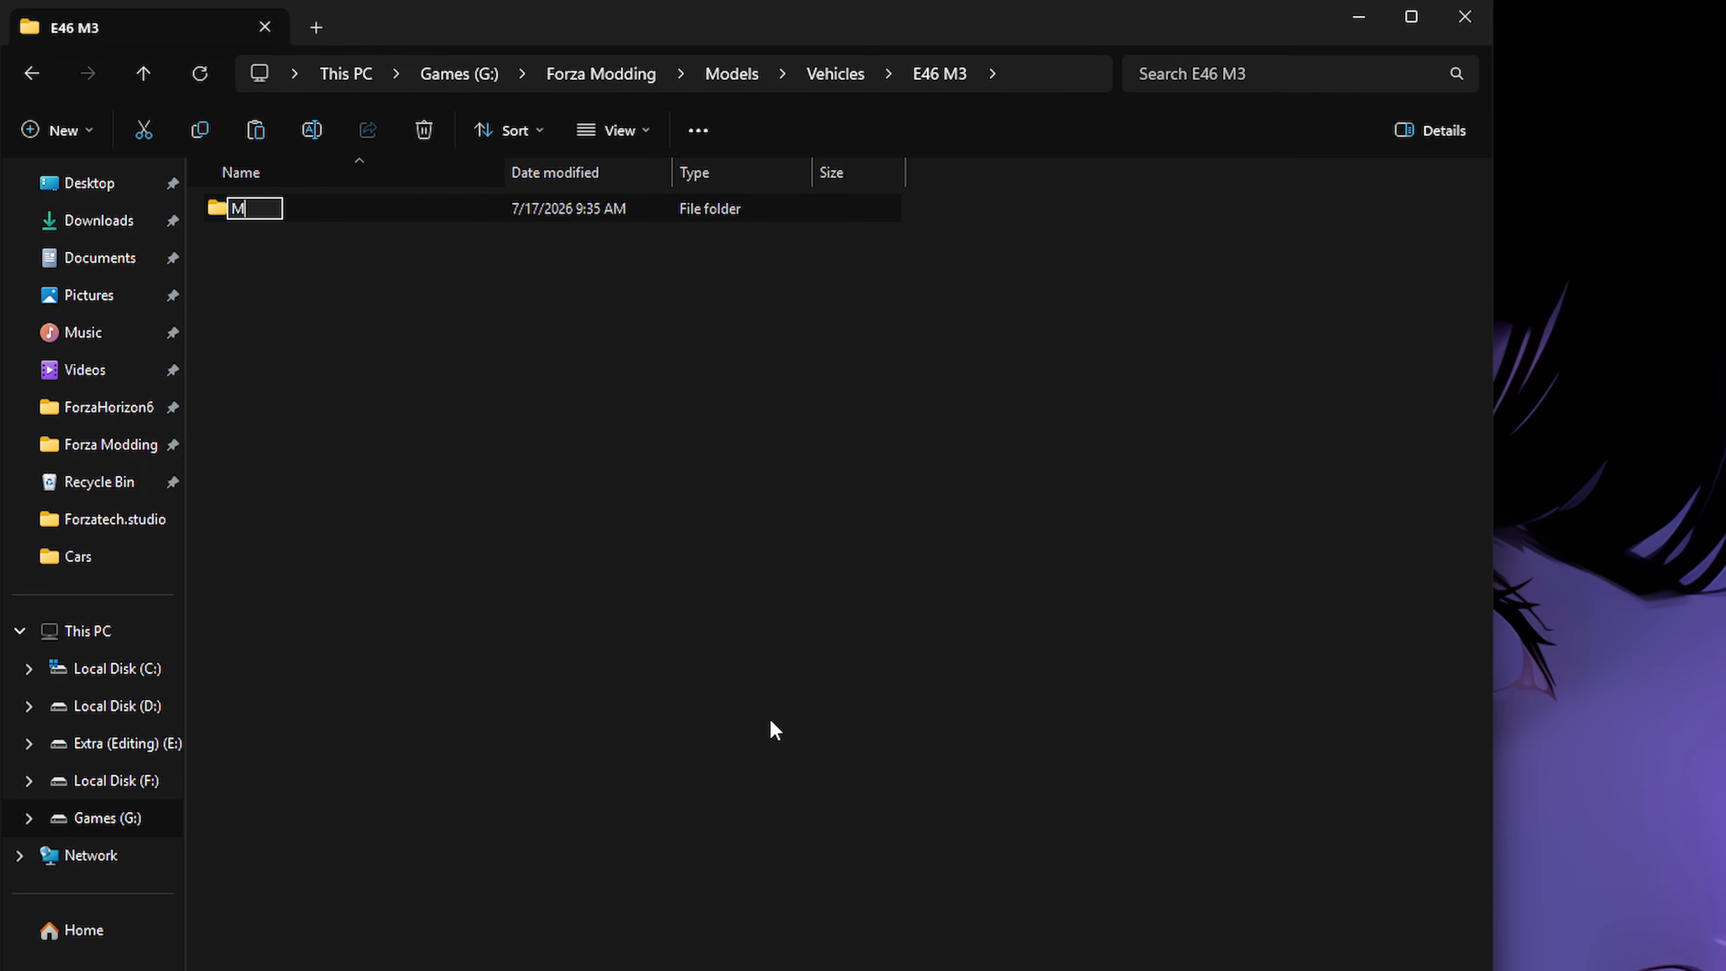
right_click(604, 416)
mouse_move(787, 825)
click(964, 822)
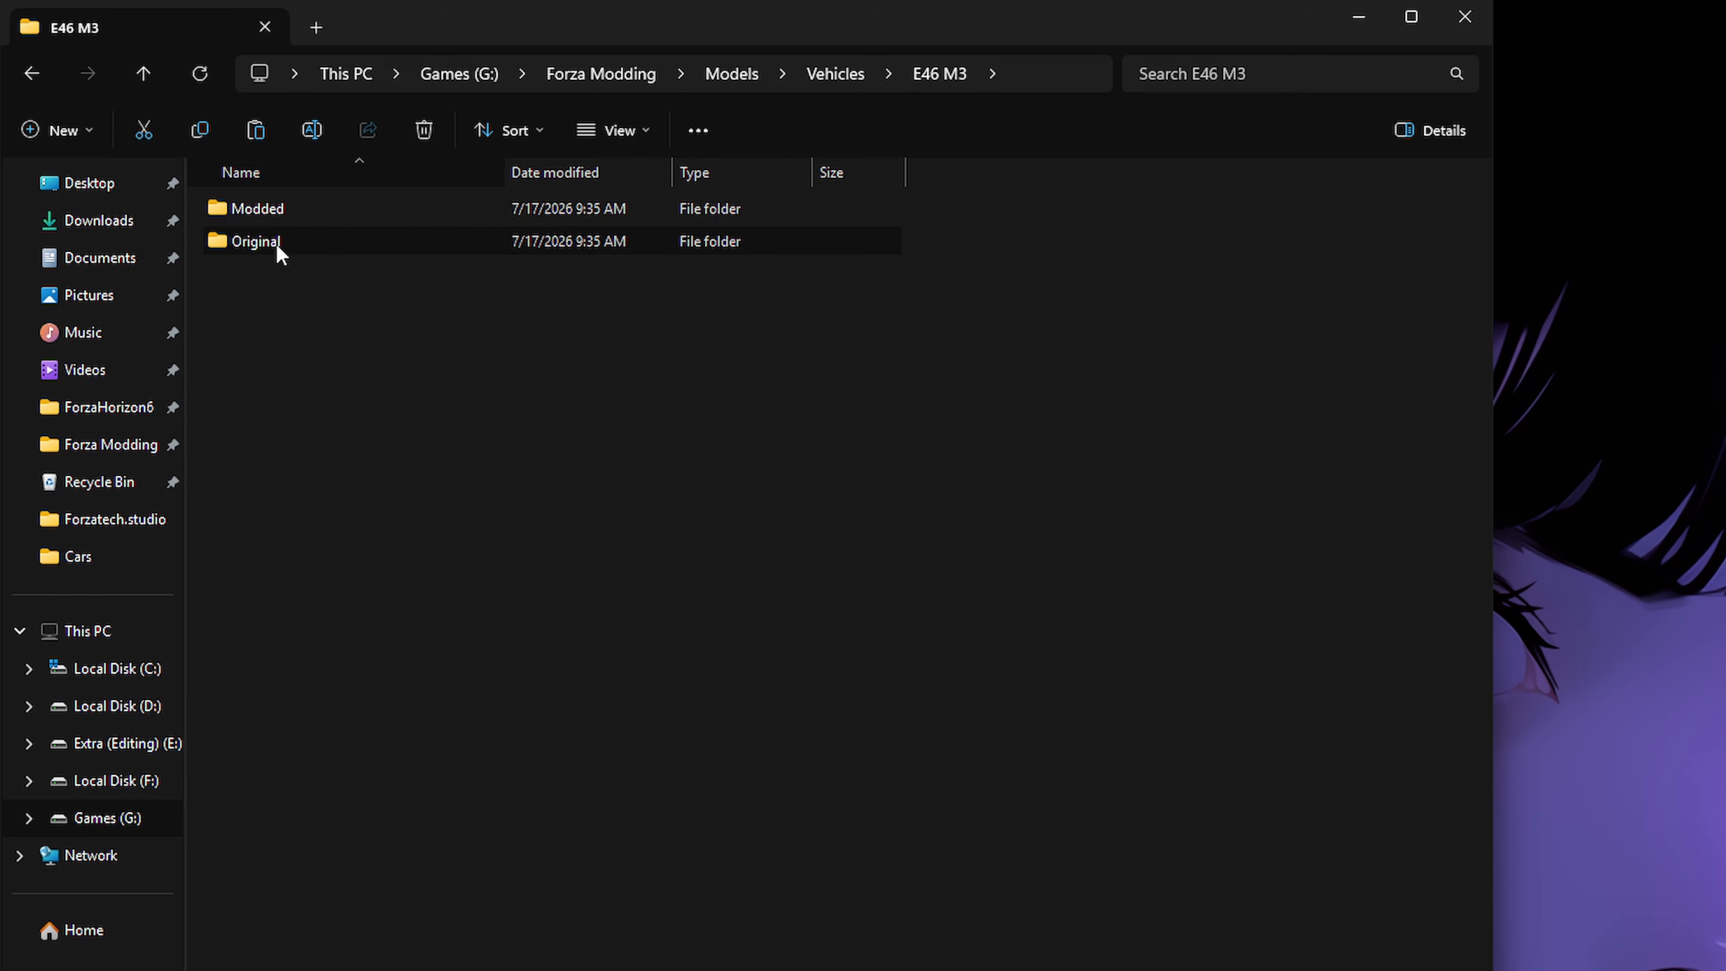
Step: Paste the copied BMW_E46M3_05.zip into the Original subfolder and return to the E46 M3 folder
double_click(279, 246)
key(ctrl+v)
click(31, 73)
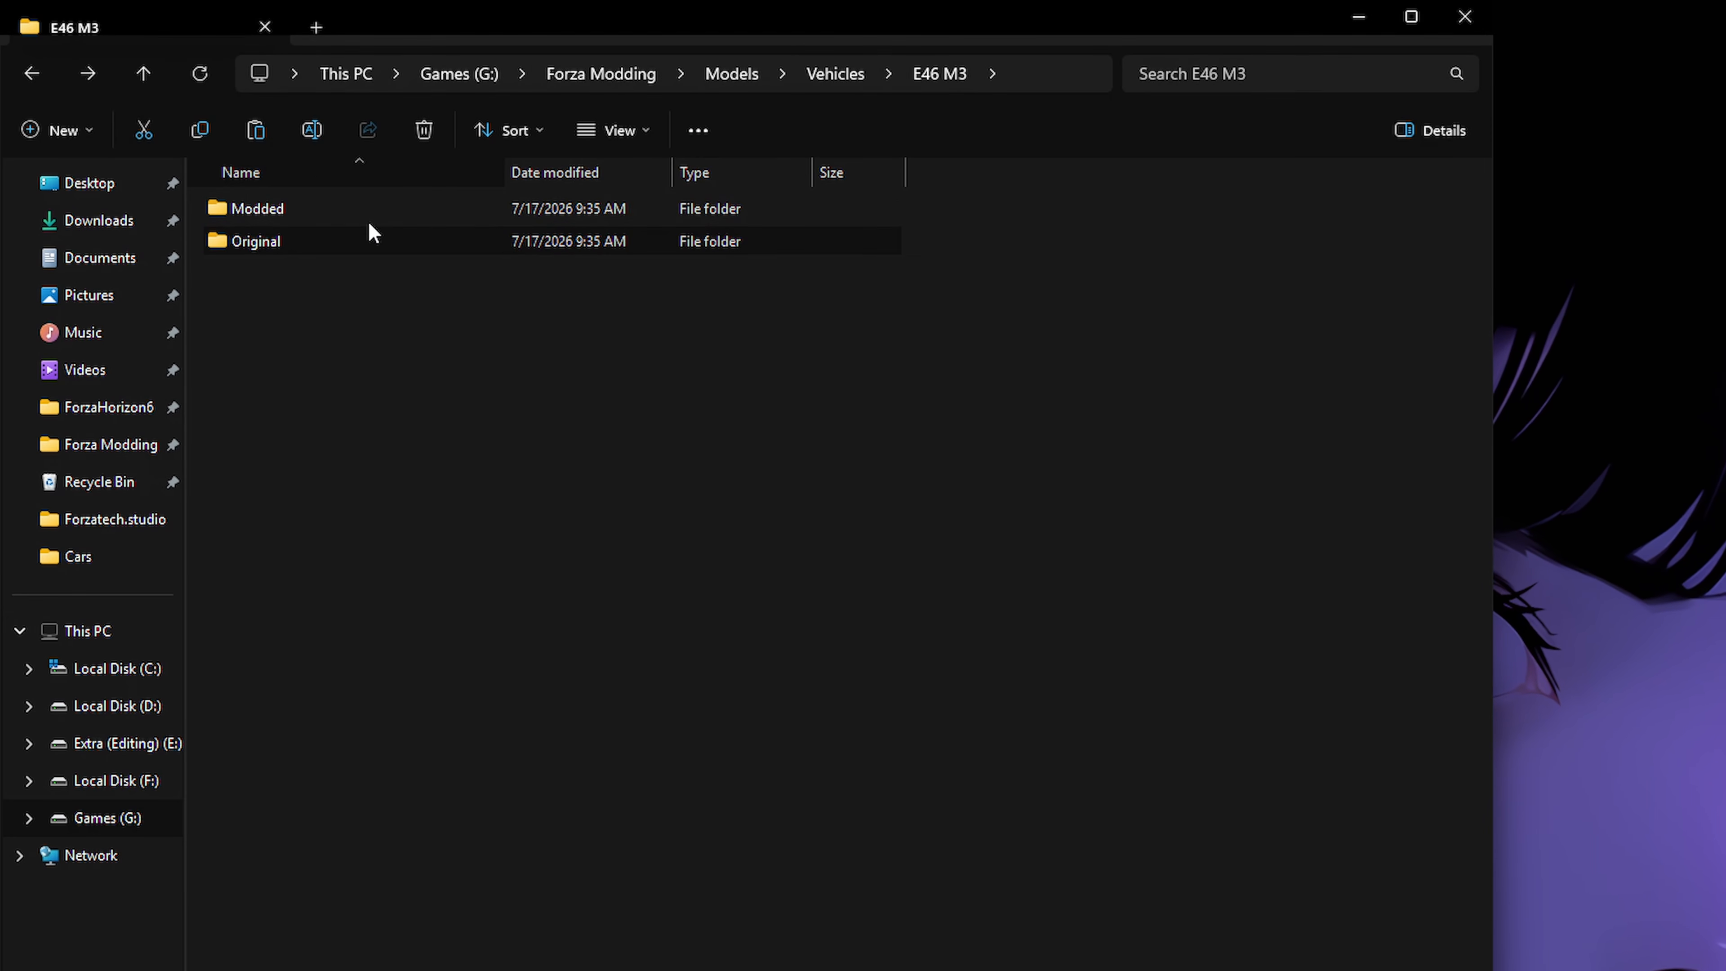
Step: Paste BMW_E46M3_05.zip into the Modded subfolder and extract it there to a BMW_E46M3_05 folder
double_click(361, 210)
key(ctrl+v)
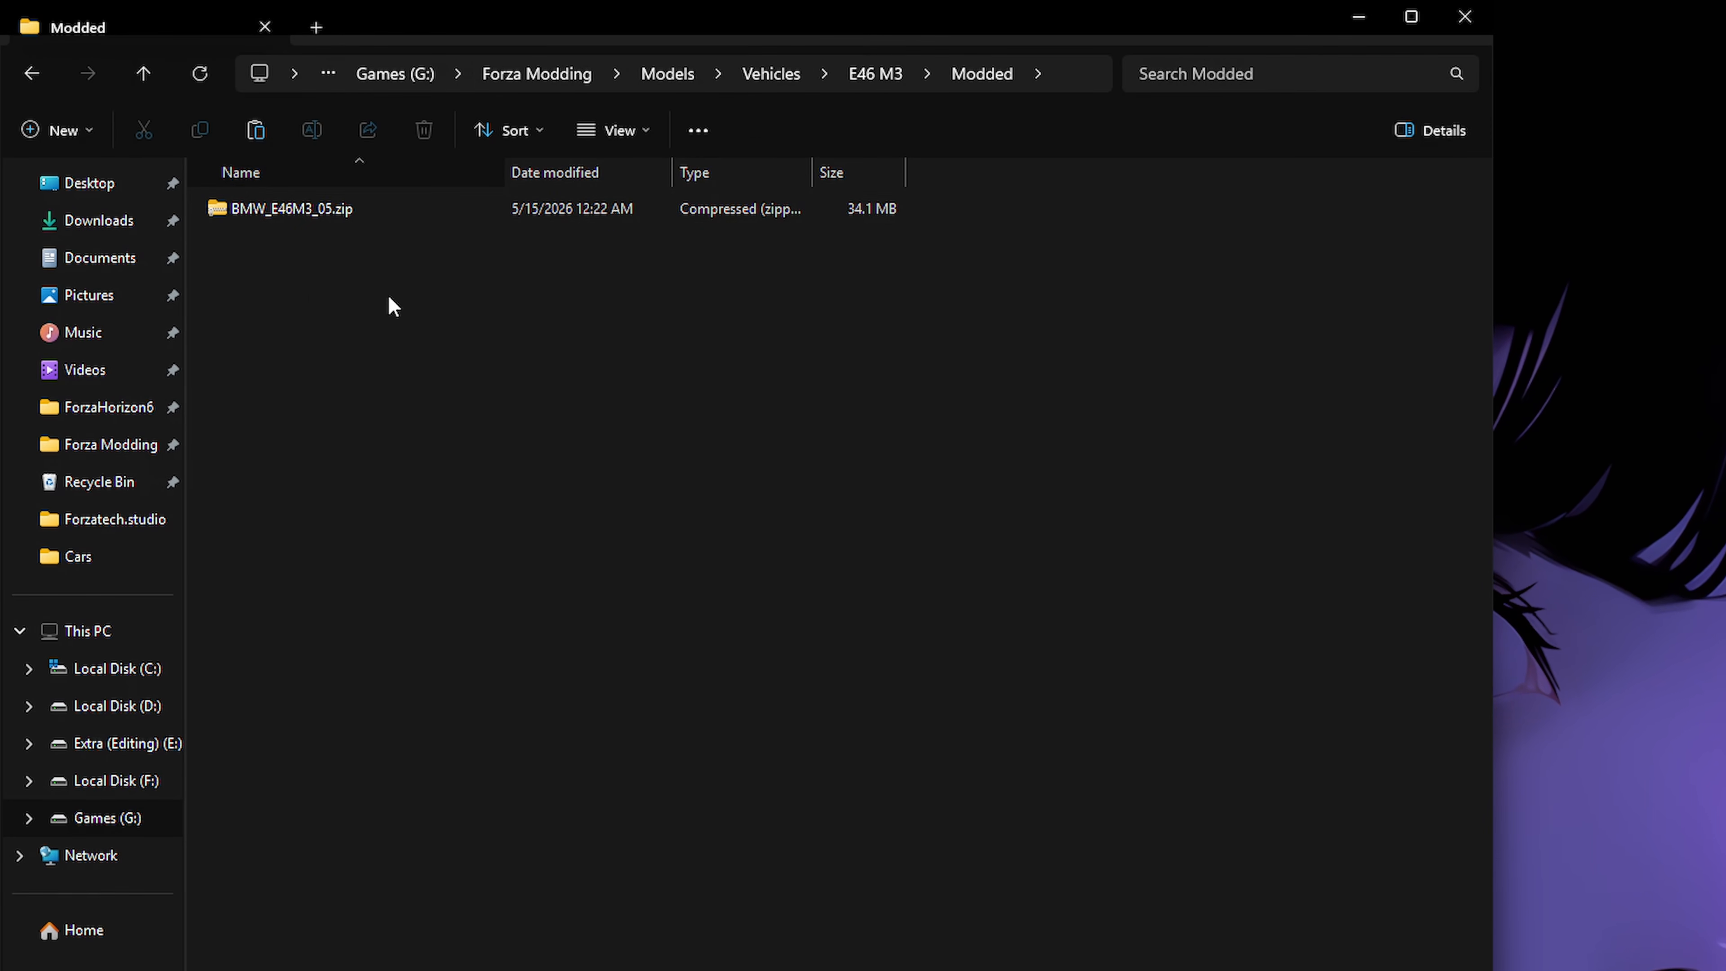
right_click(327, 204)
click(297, 210)
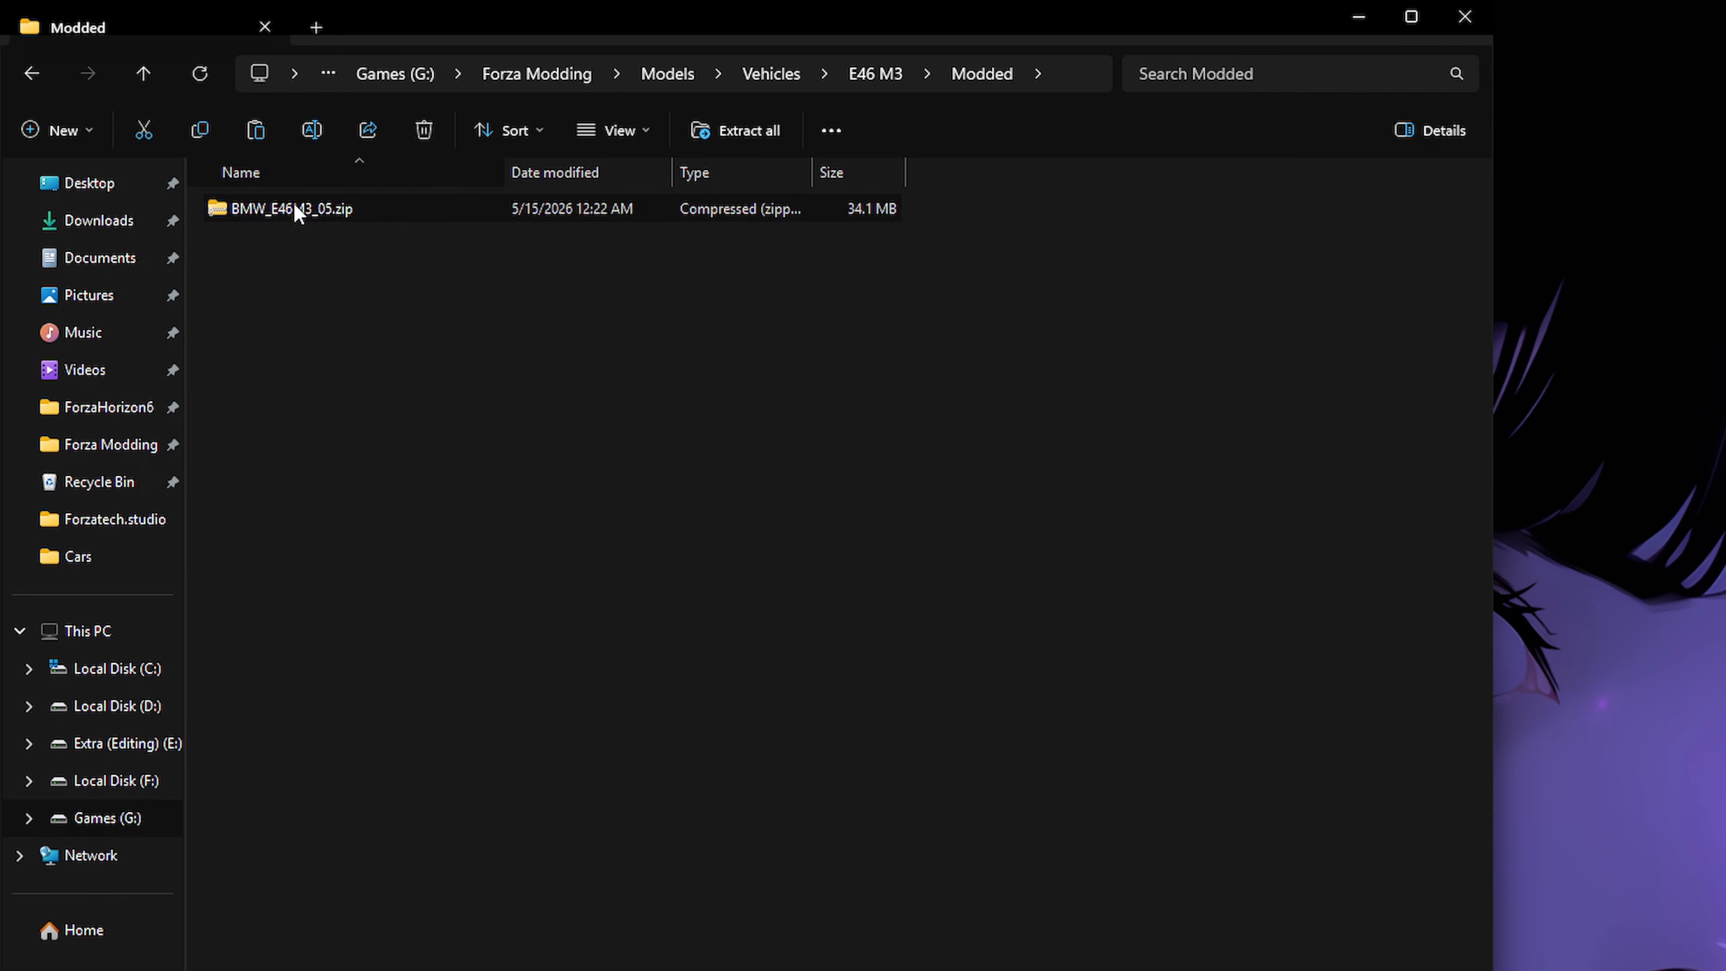
right_click(295, 205)
mouse_move(518, 432)
click(761, 541)
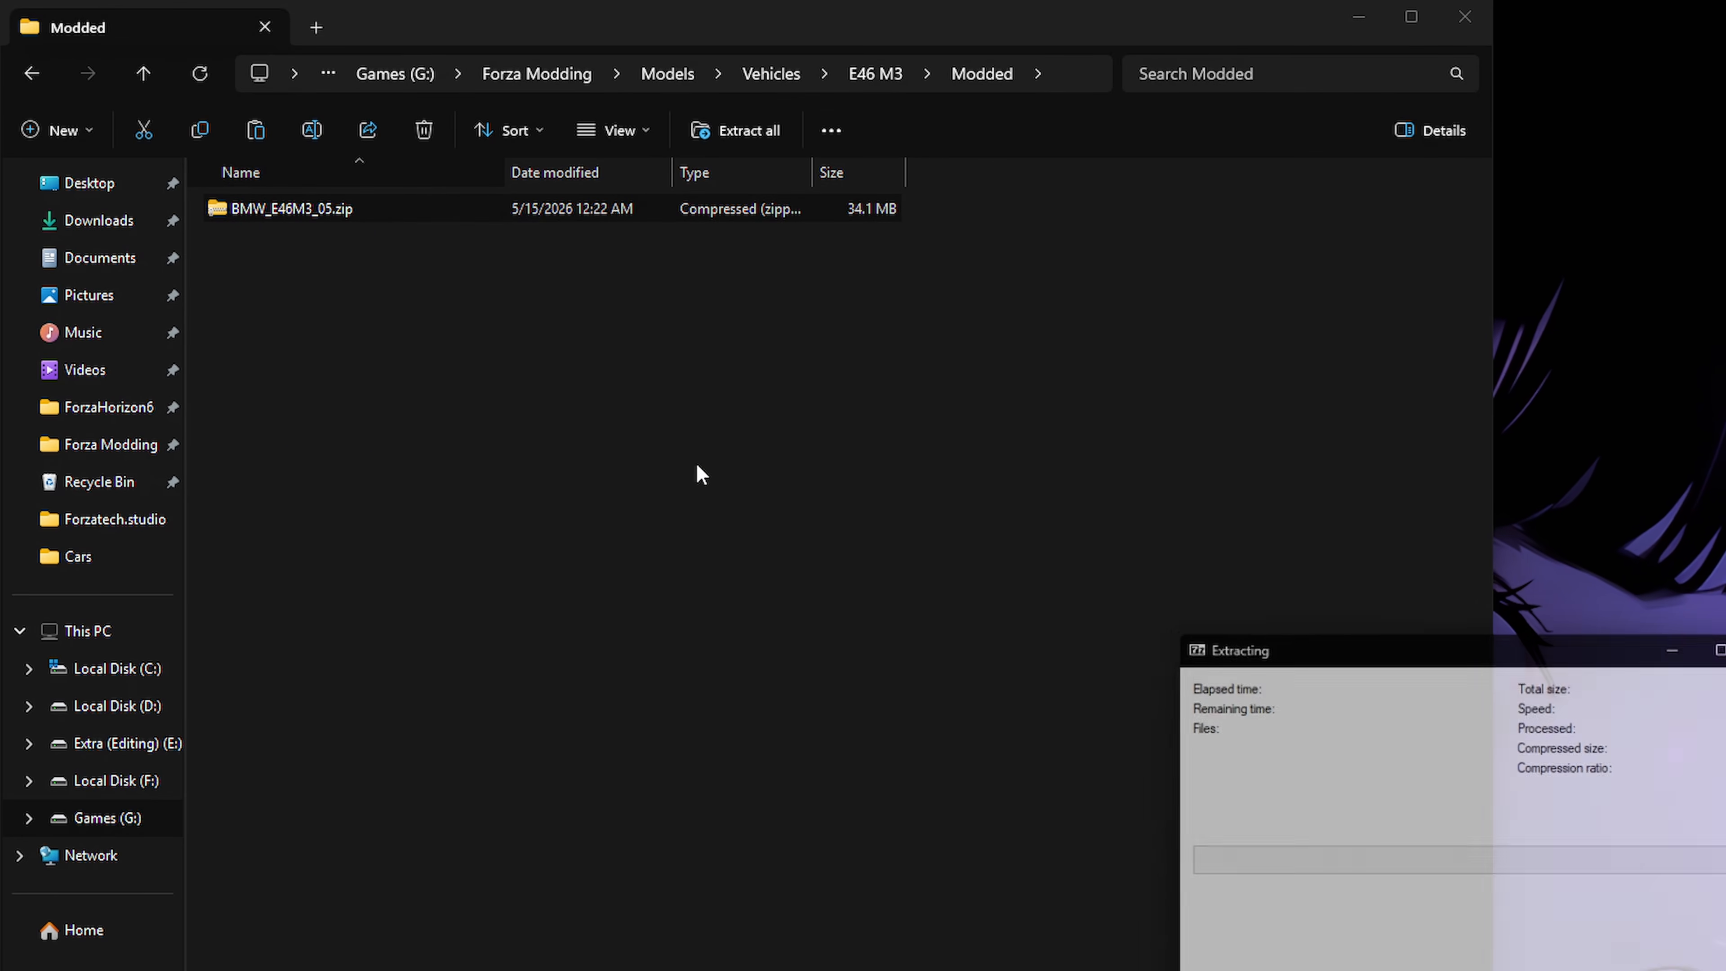
Step: Extract the BMW_E46M3_05.zip copy in the Original subfolder to a BMW_E46M3_05 folder using 7-Zip
click(32, 73)
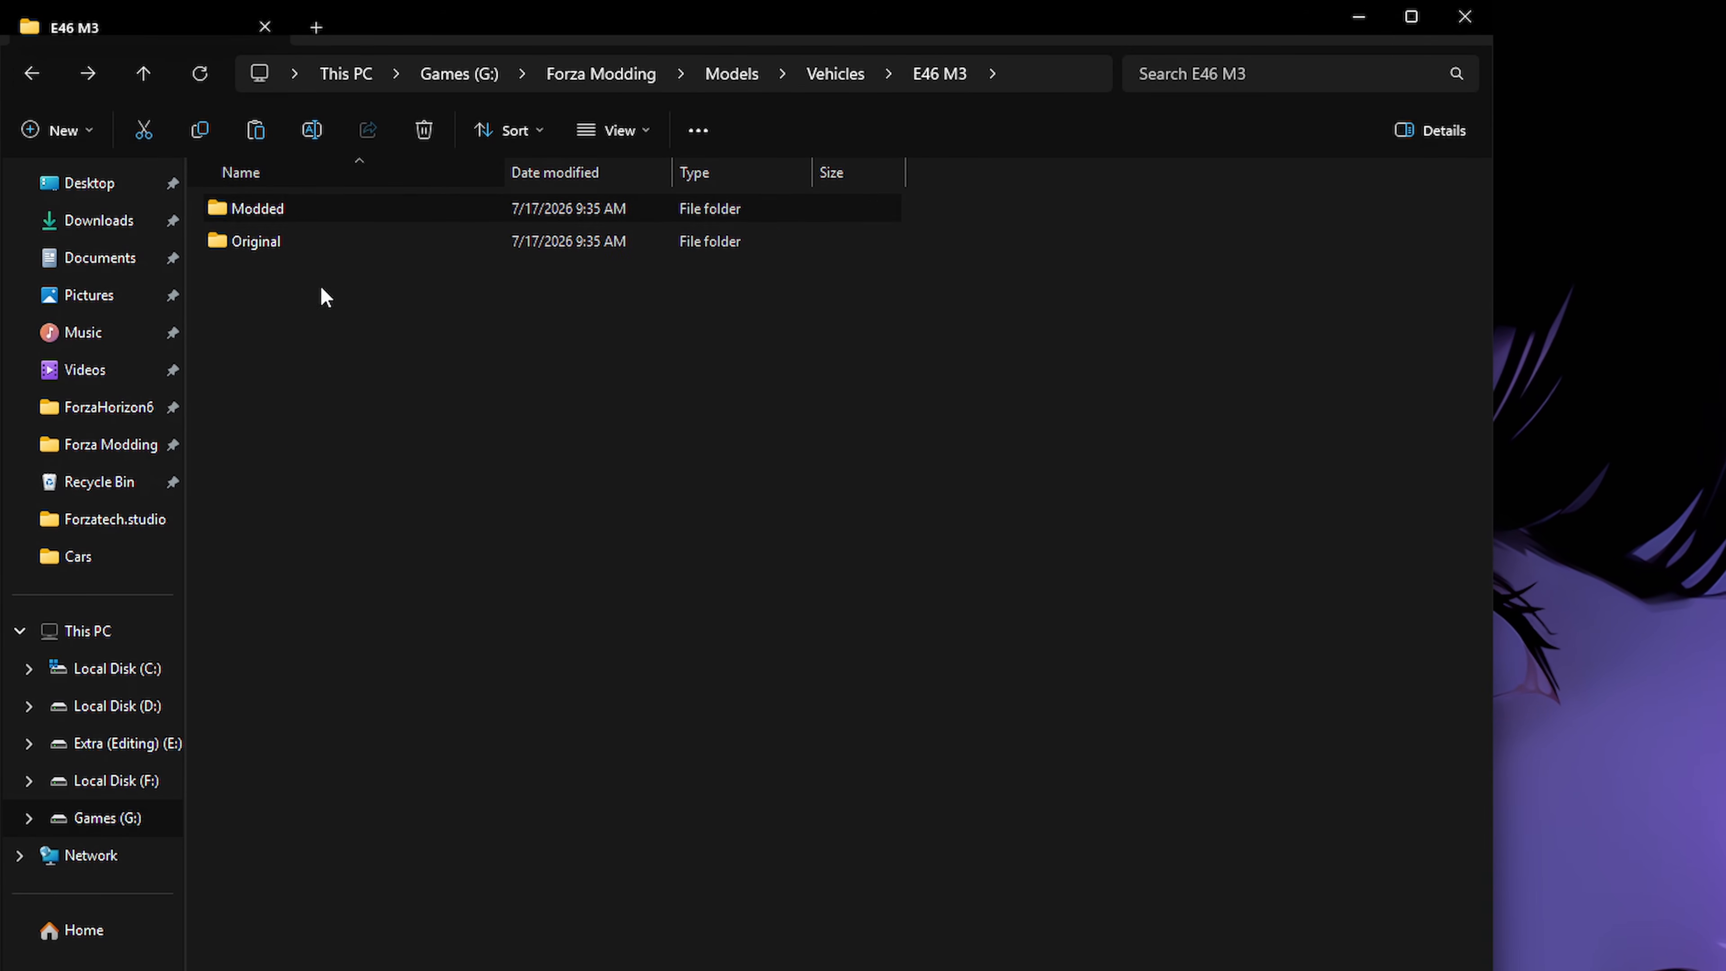
double_click(286, 239)
right_click(320, 206)
mouse_move(435, 422)
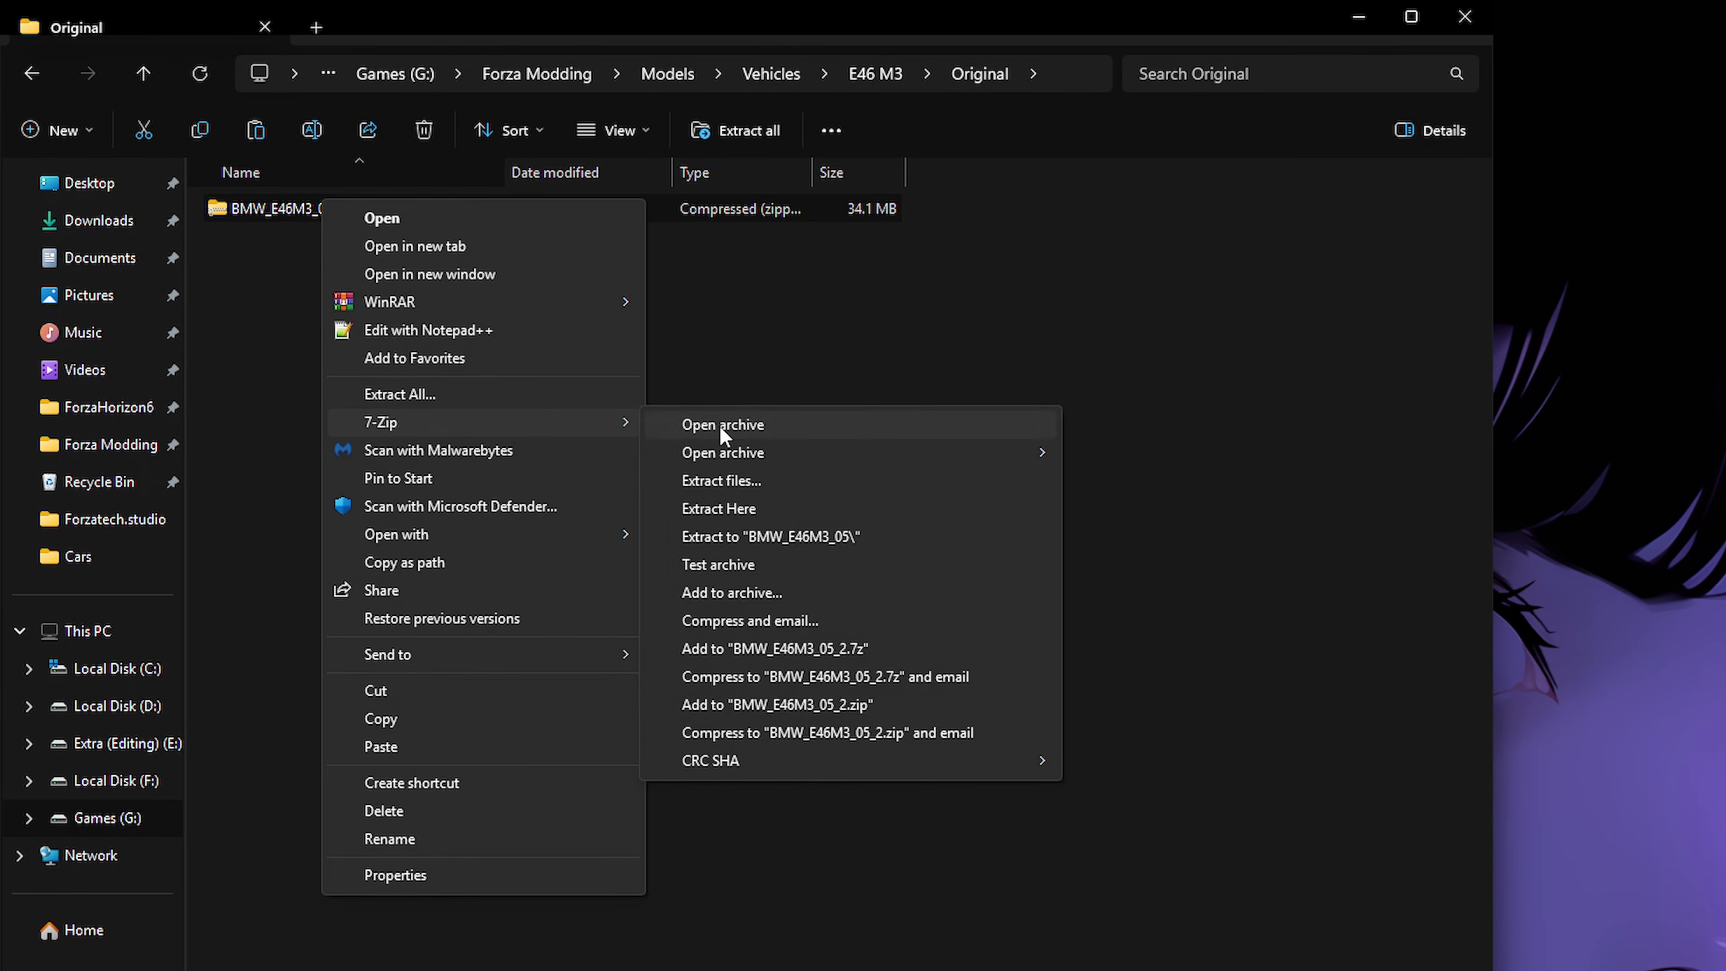
click(801, 537)
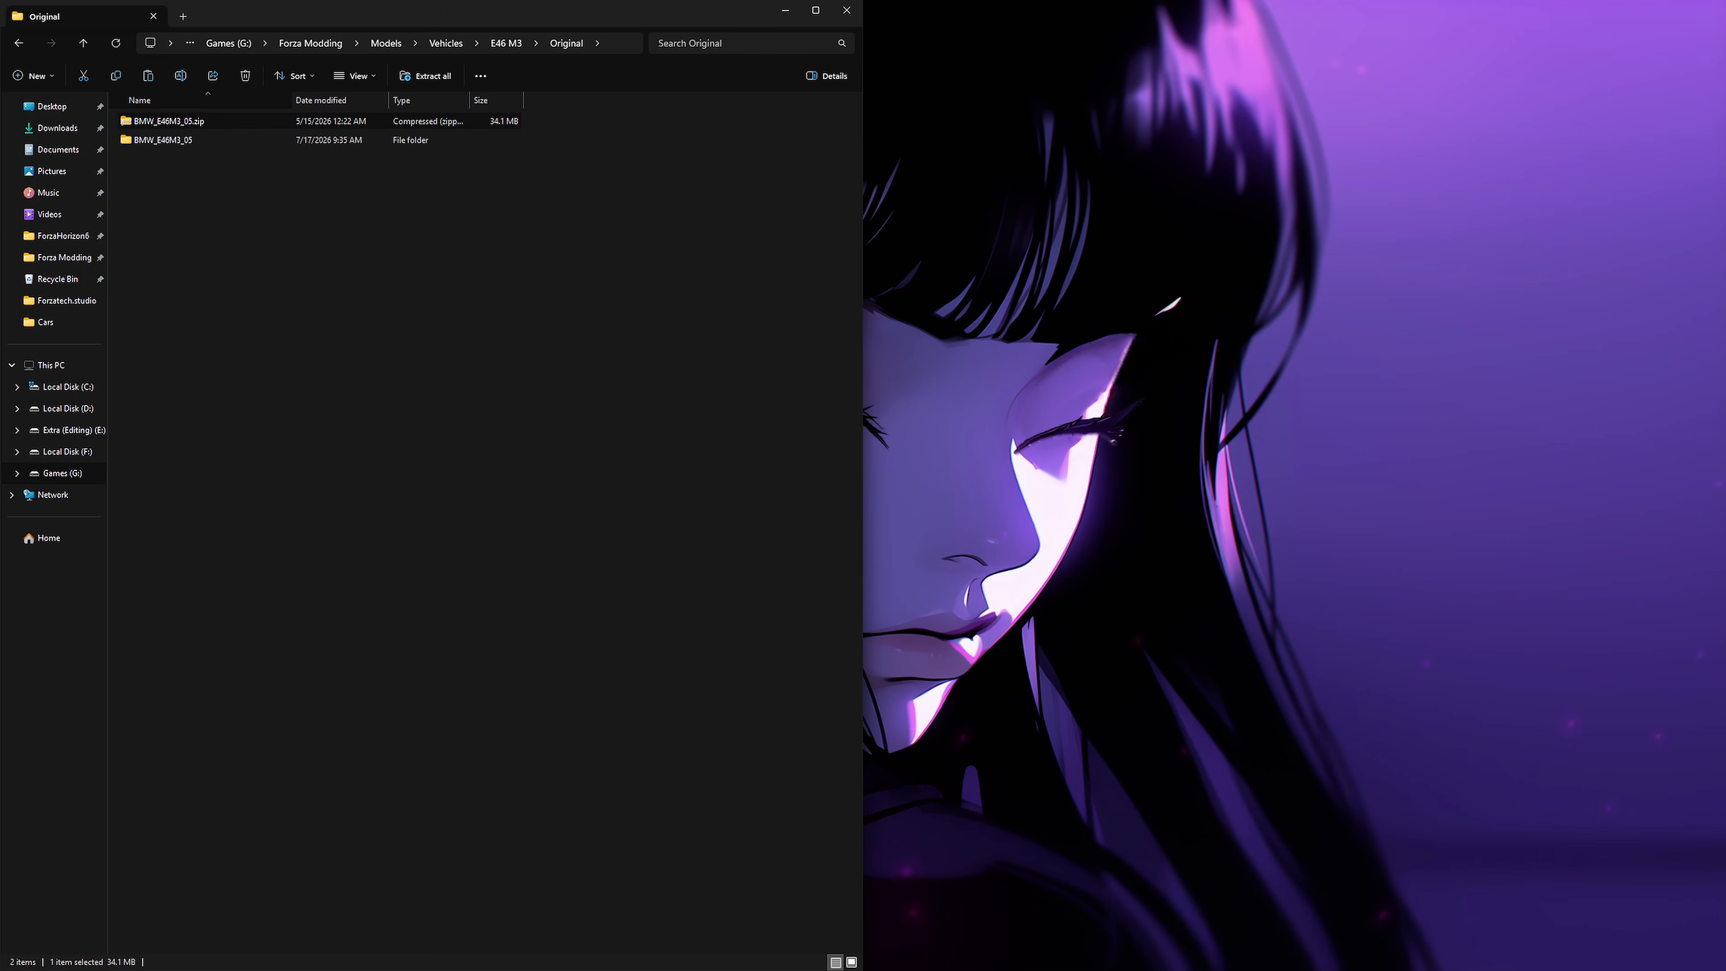
Step: Switch to ForzaTech Studio and open its 3D Viewer
click(888, 838)
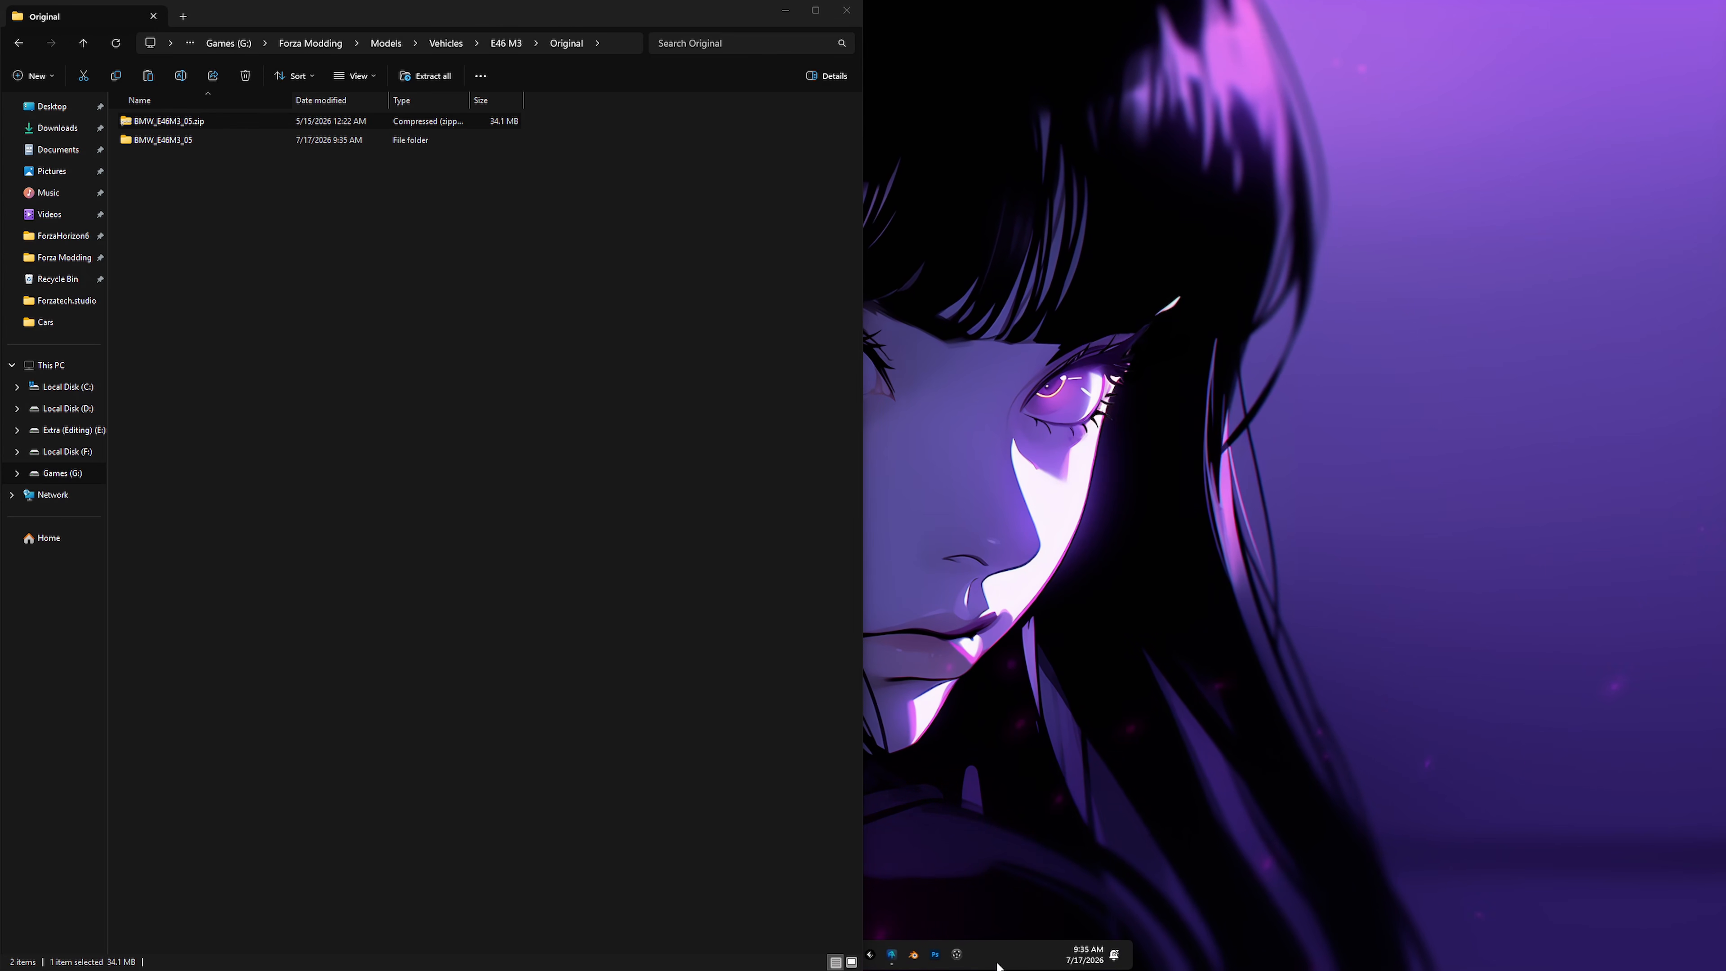
mouse_move(724, 967)
click(892, 954)
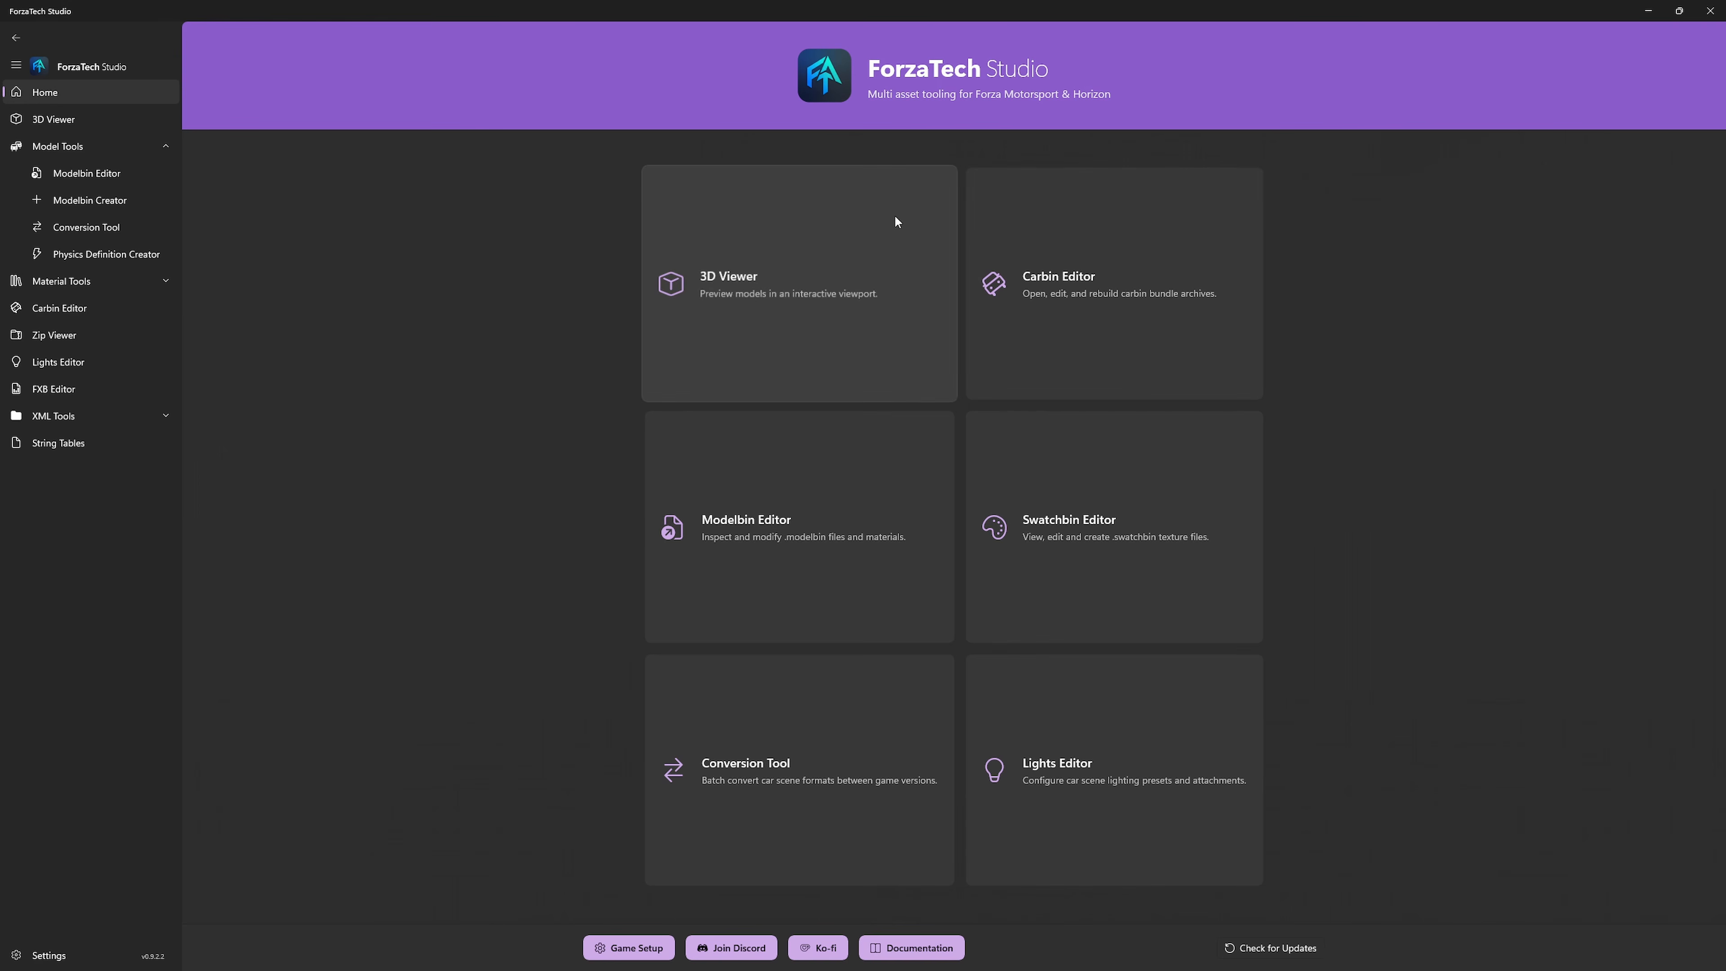
click(793, 261)
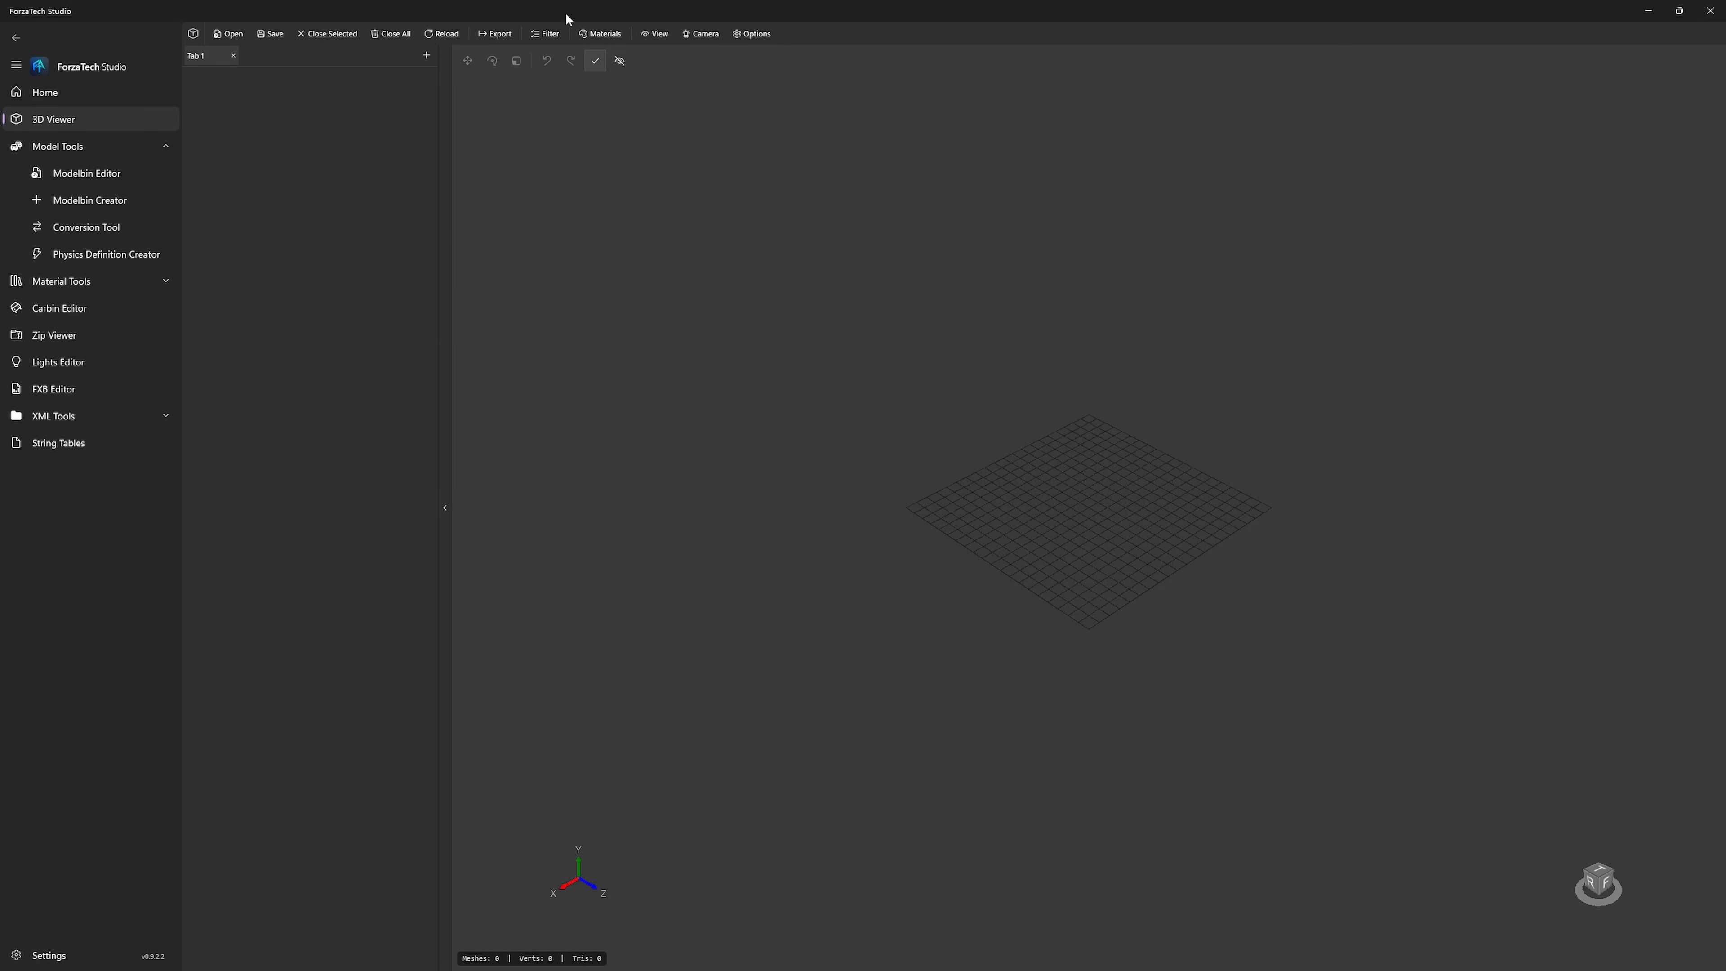
Step: Load the extracted BMW_E46M3_05 folder from Forza Modding, Models, Vehicles, E46 M3, Original into the 3D Viewer
click(227, 33)
click(223, 74)
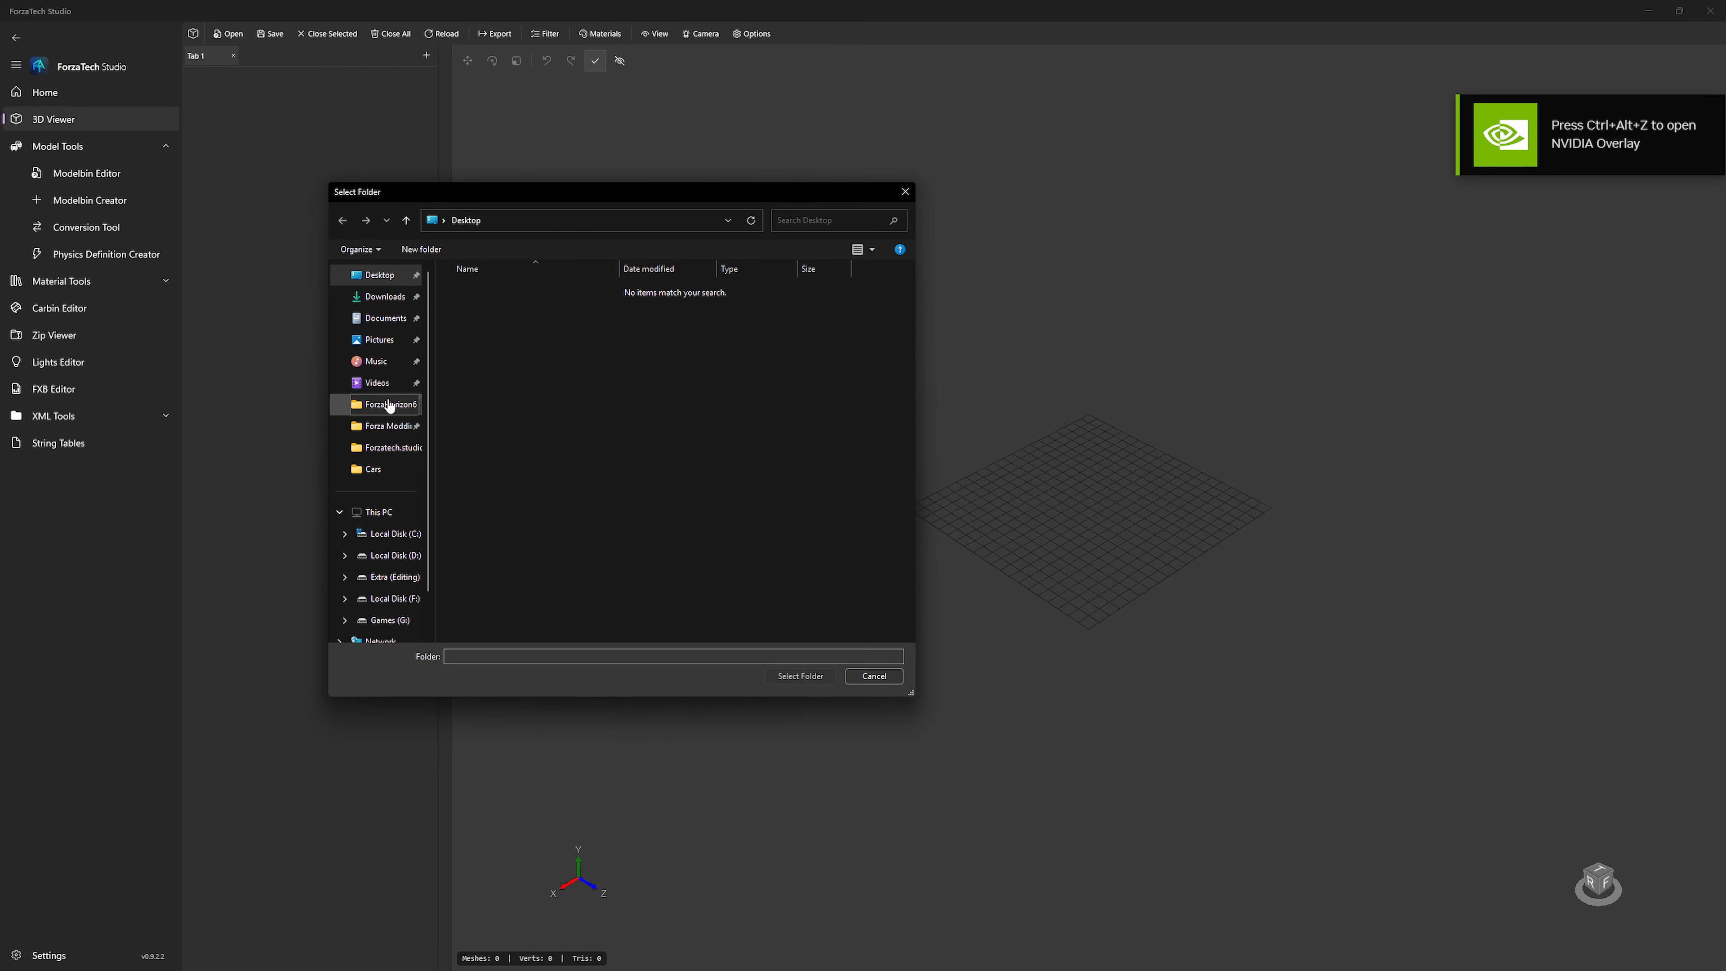
click(387, 426)
double_click(506, 311)
double_click(499, 296)
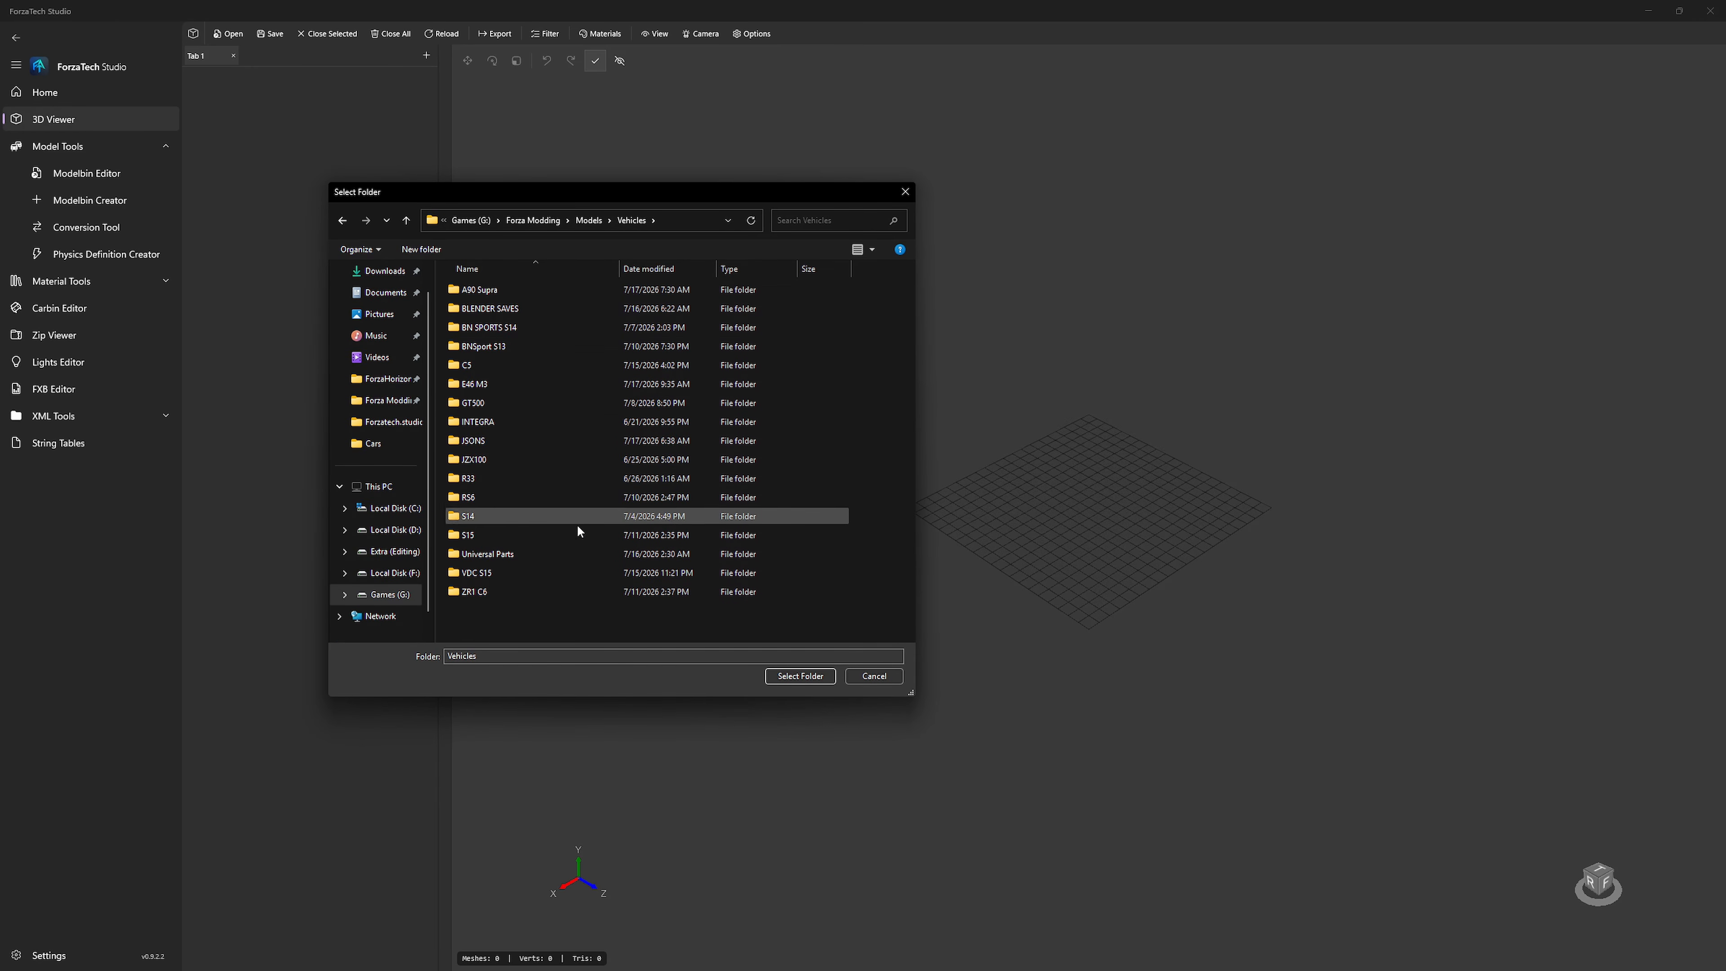
double_click(480, 382)
double_click(513, 306)
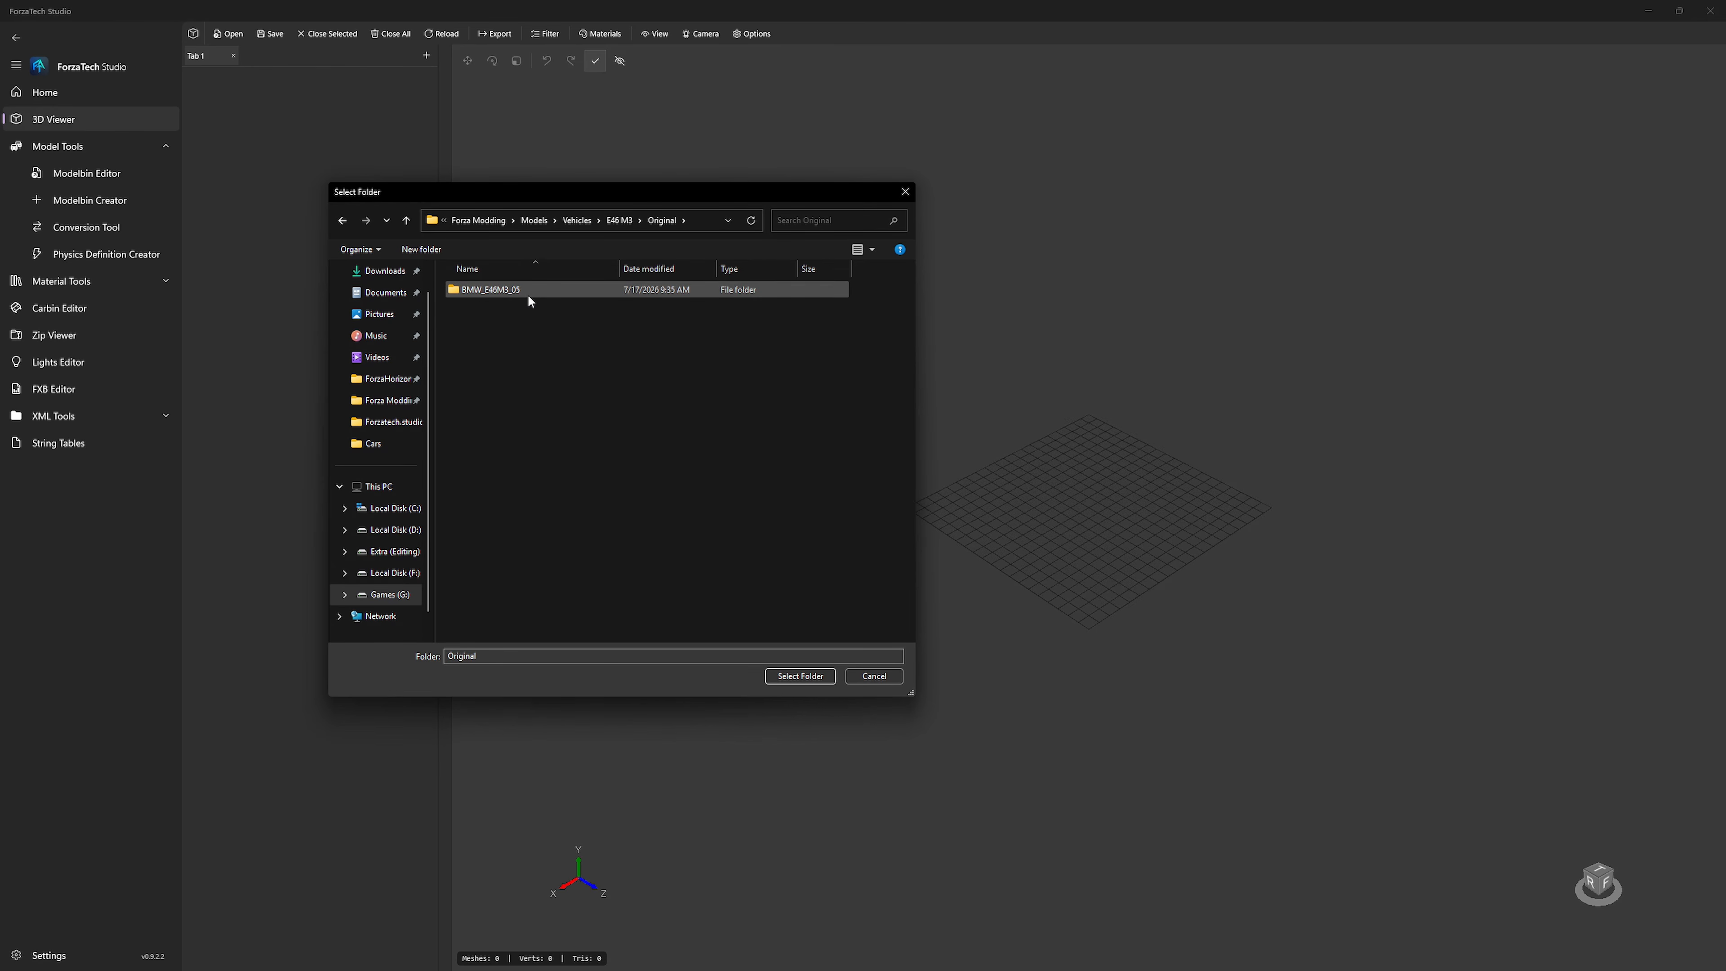
click(612, 221)
double_click(514, 289)
click(614, 222)
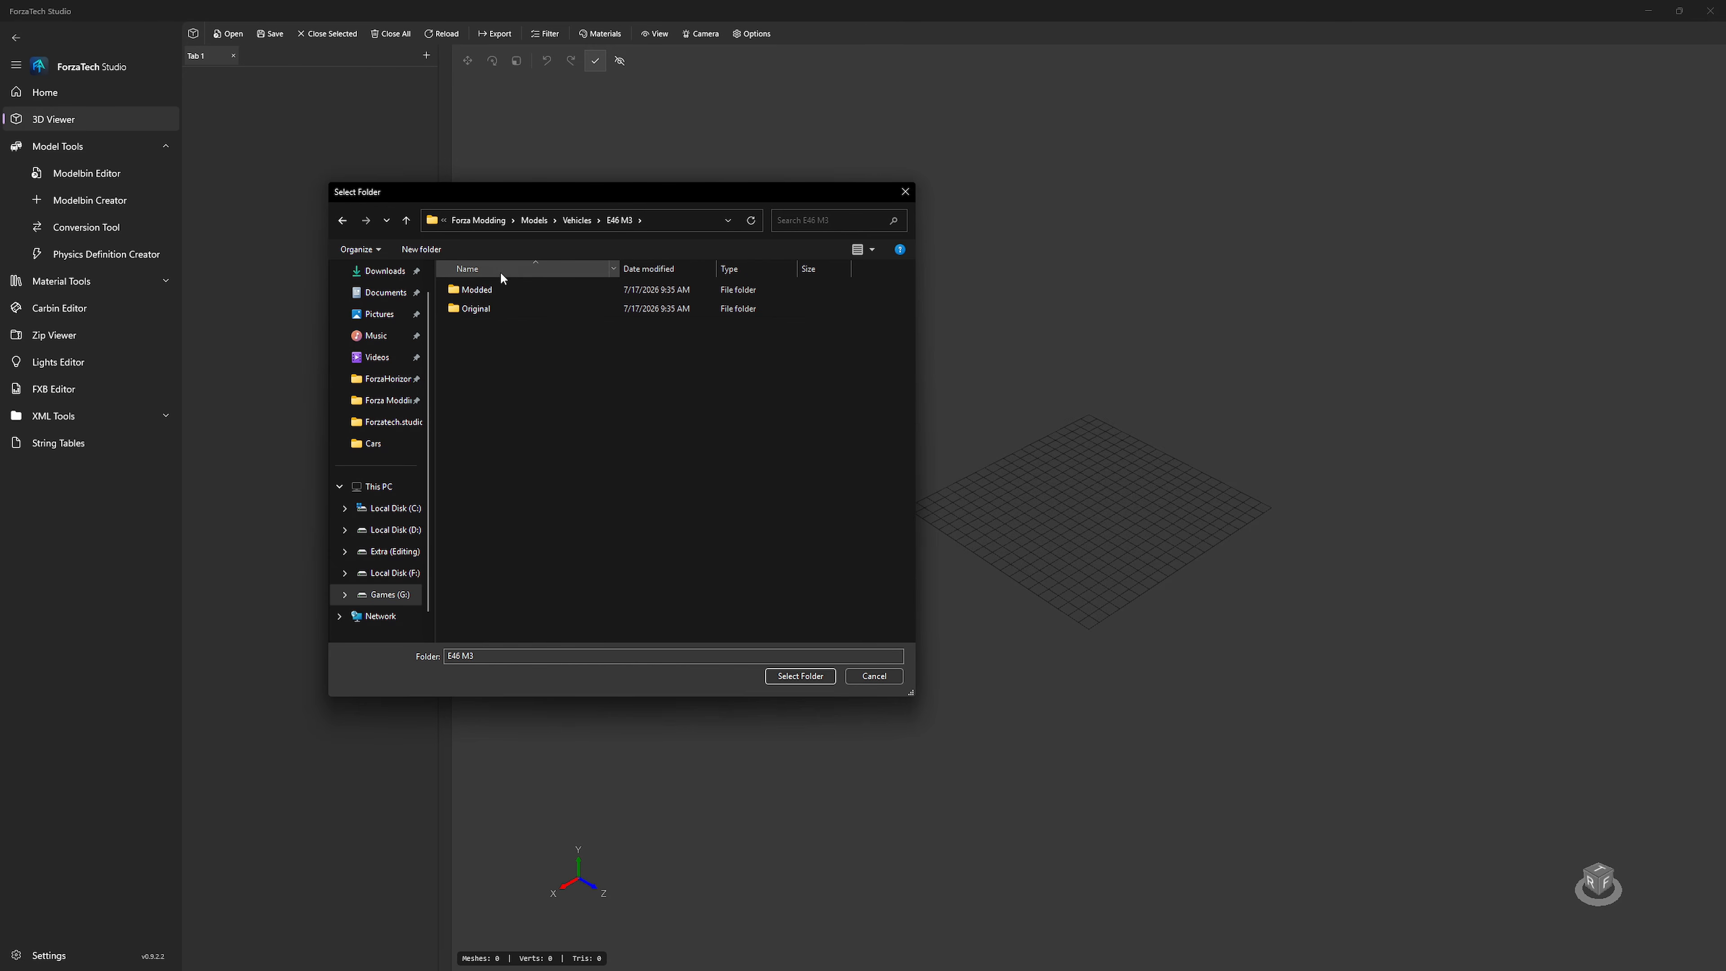
click(488, 293)
double_click(487, 310)
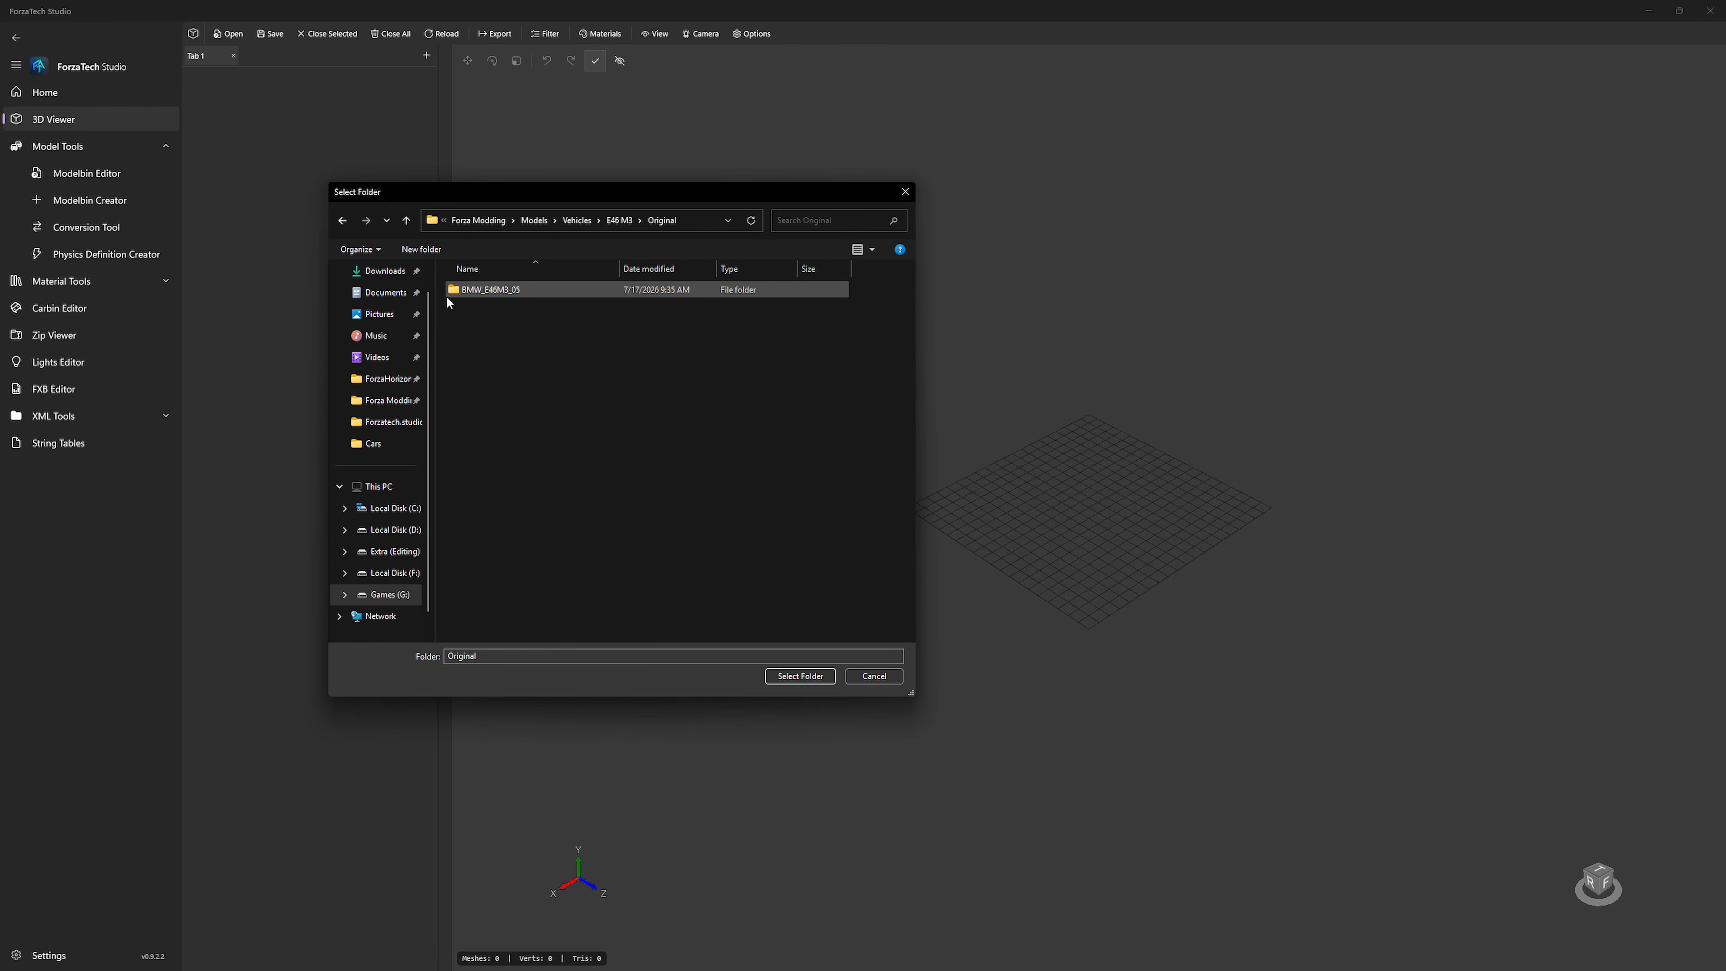
double_click(494, 292)
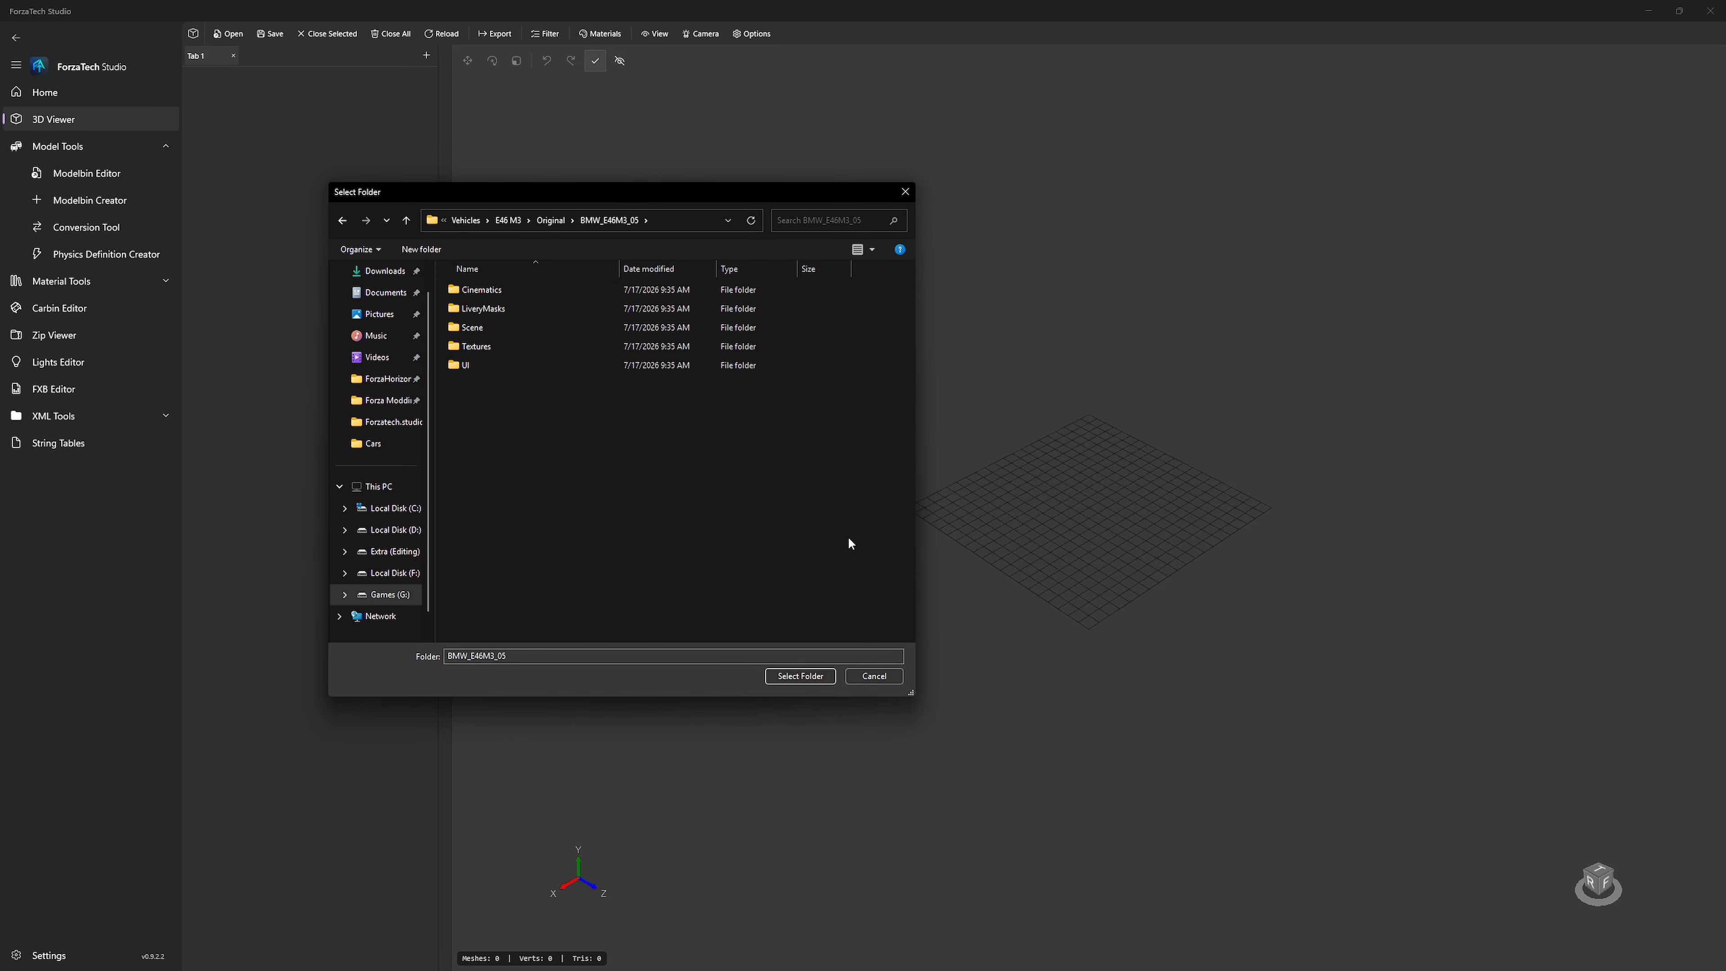
click(802, 676)
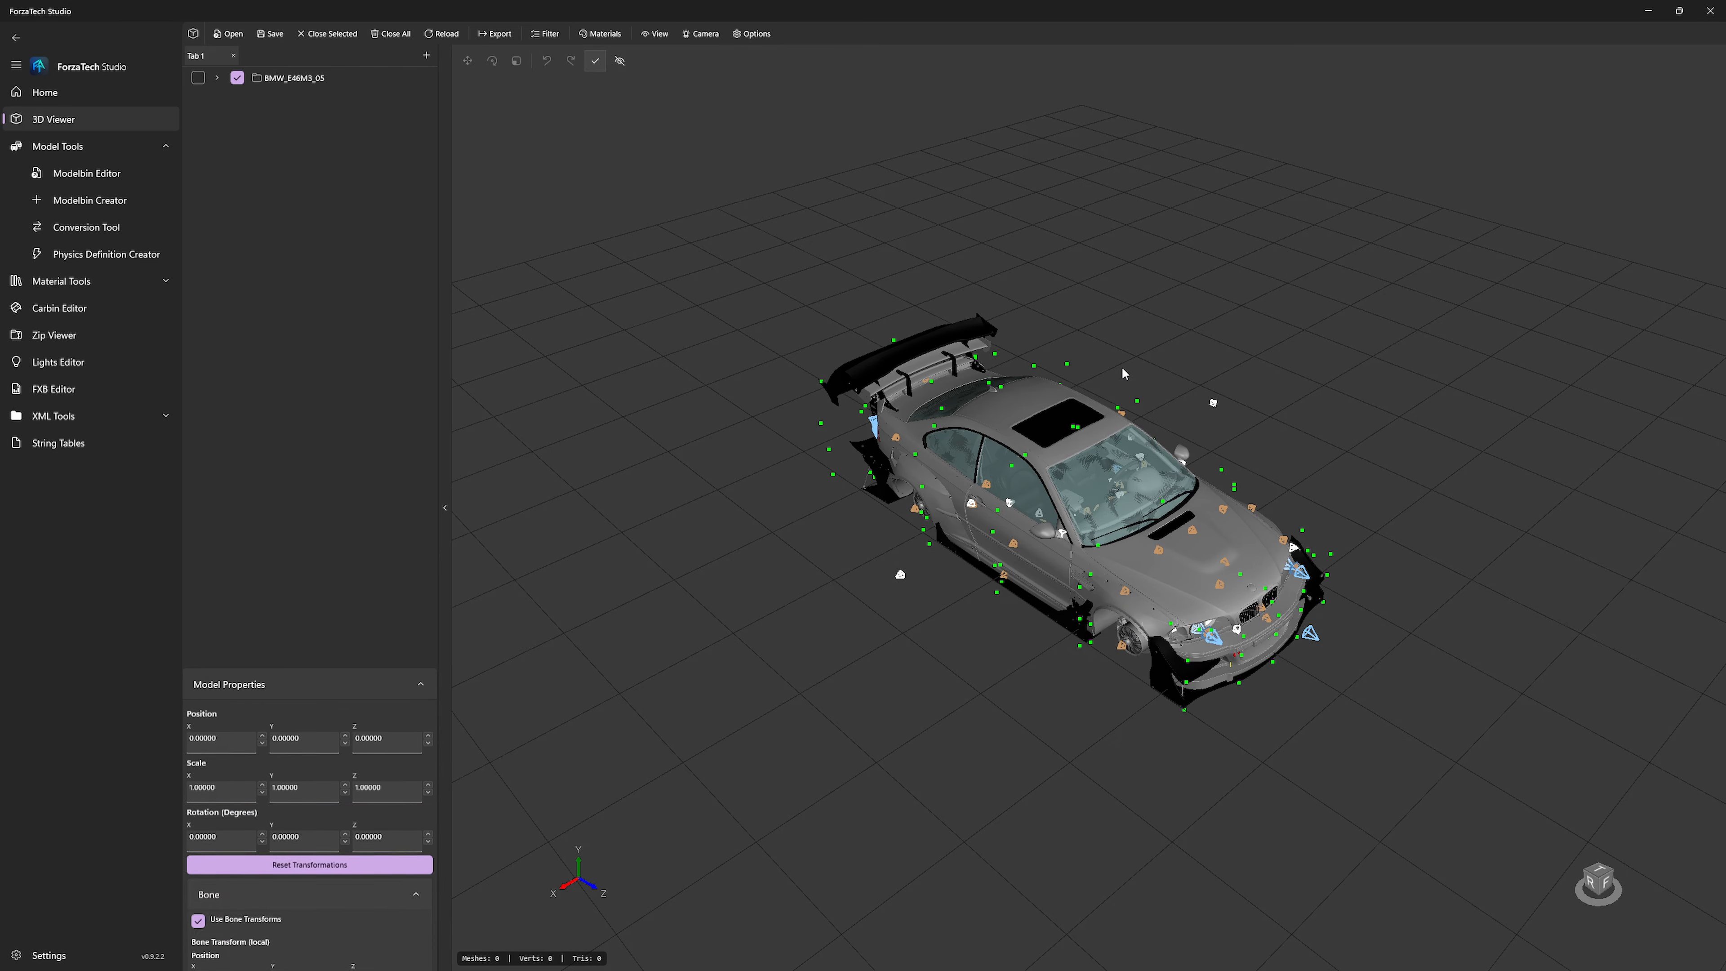
right_drag(1230, 399, 1262, 368)
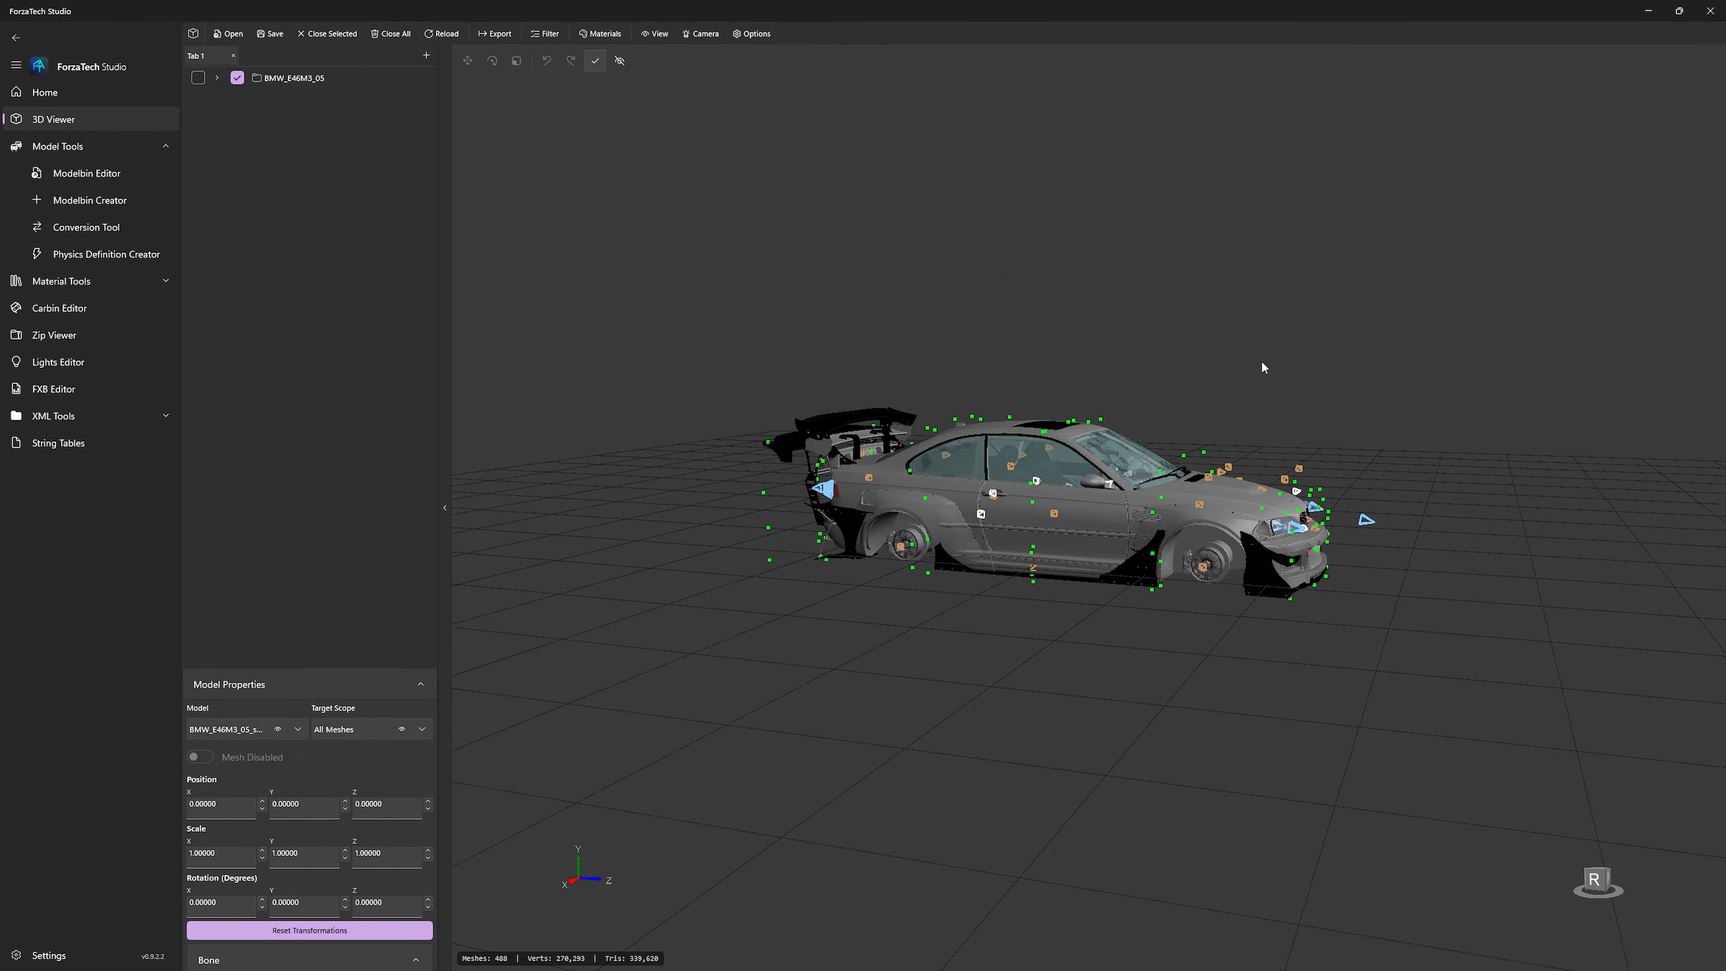
Step: Start an OBJ export of the whole scene and create a destination folder named OBJs inside Vehicles, E46 M3
click(506, 35)
mouse_move(494, 88)
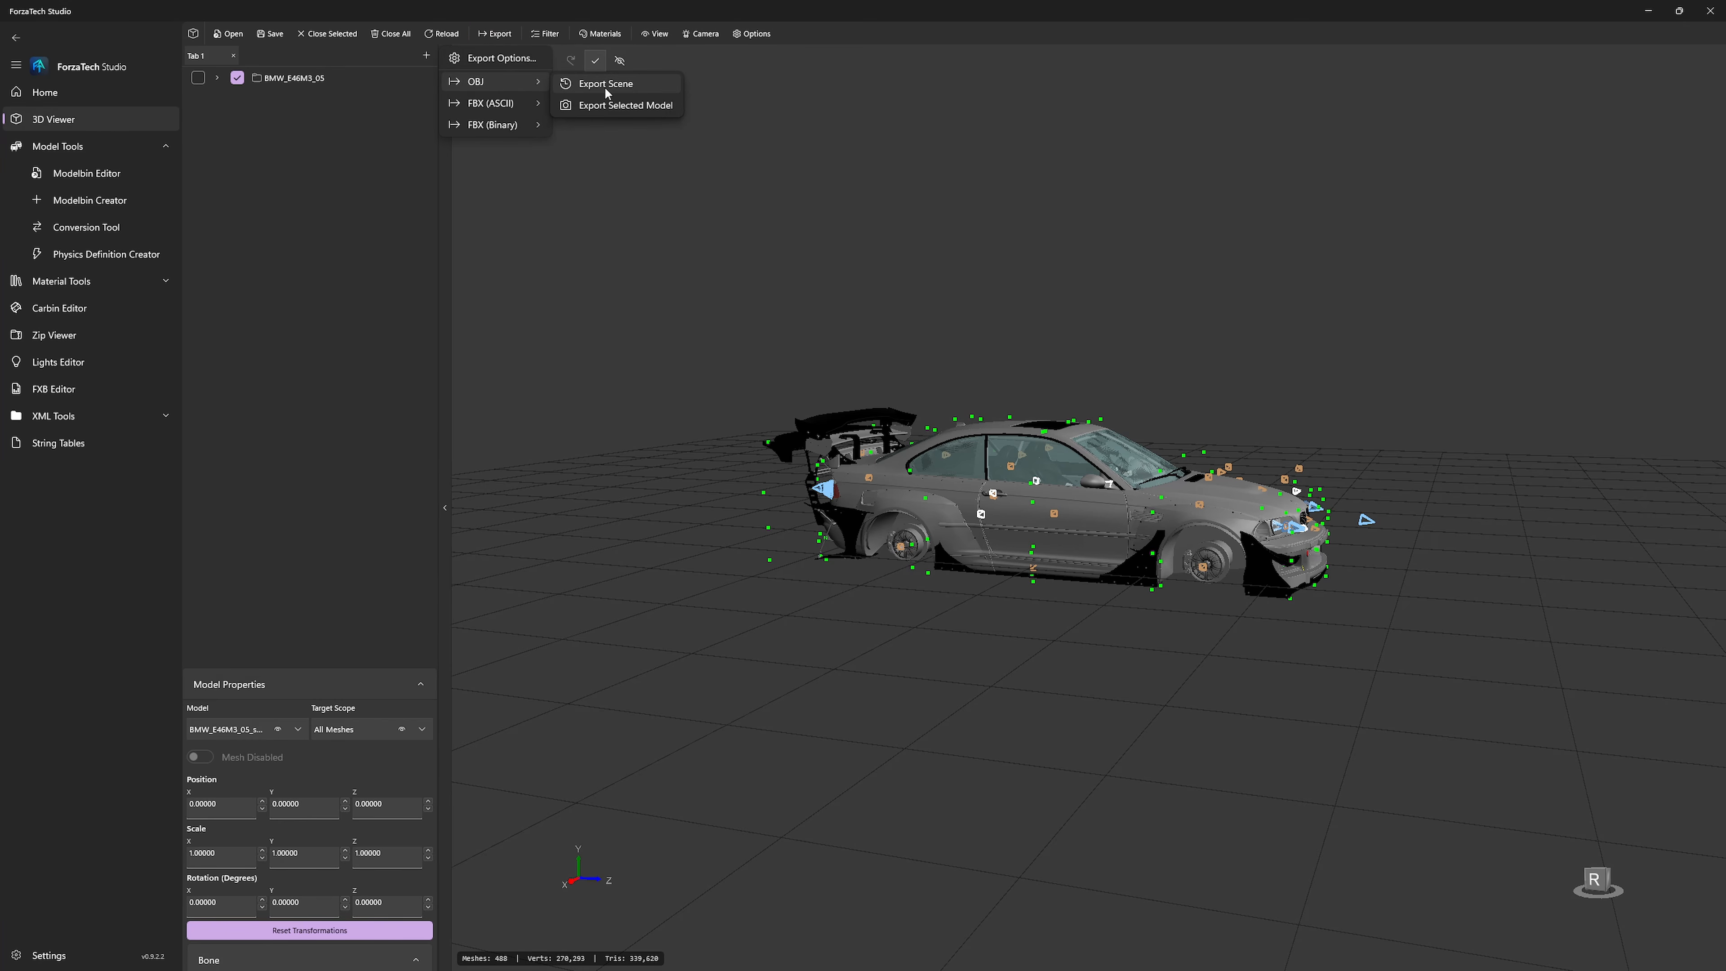
click(607, 84)
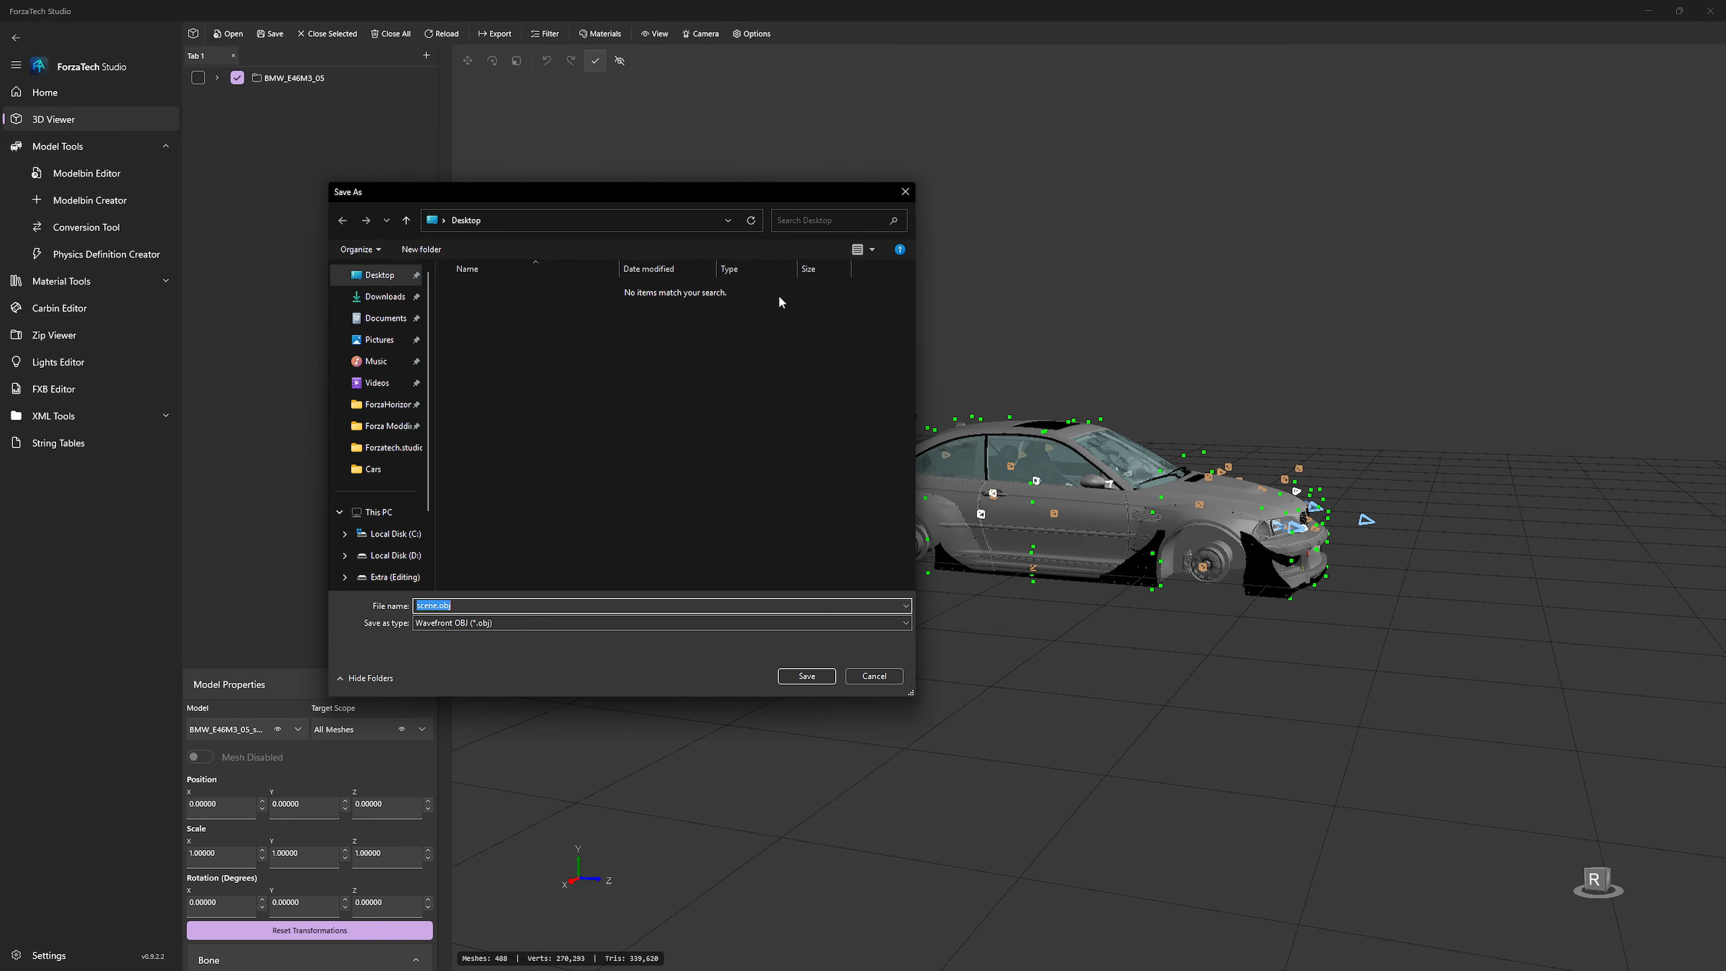
click(386, 426)
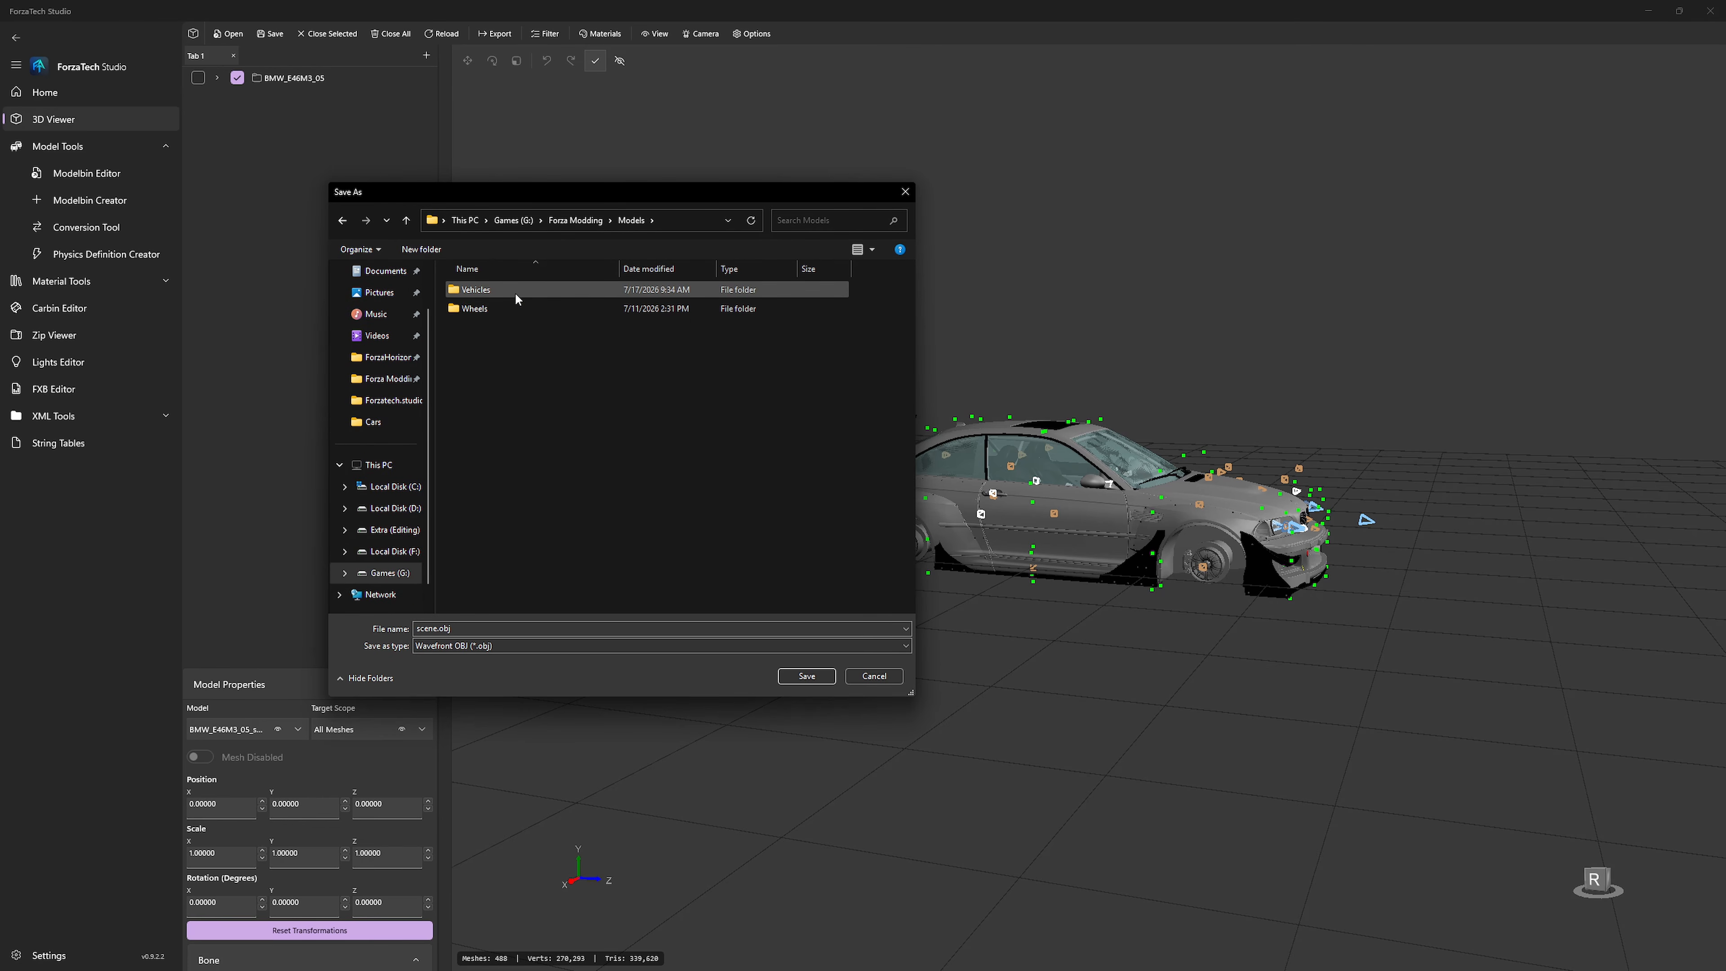
double_click(514, 291)
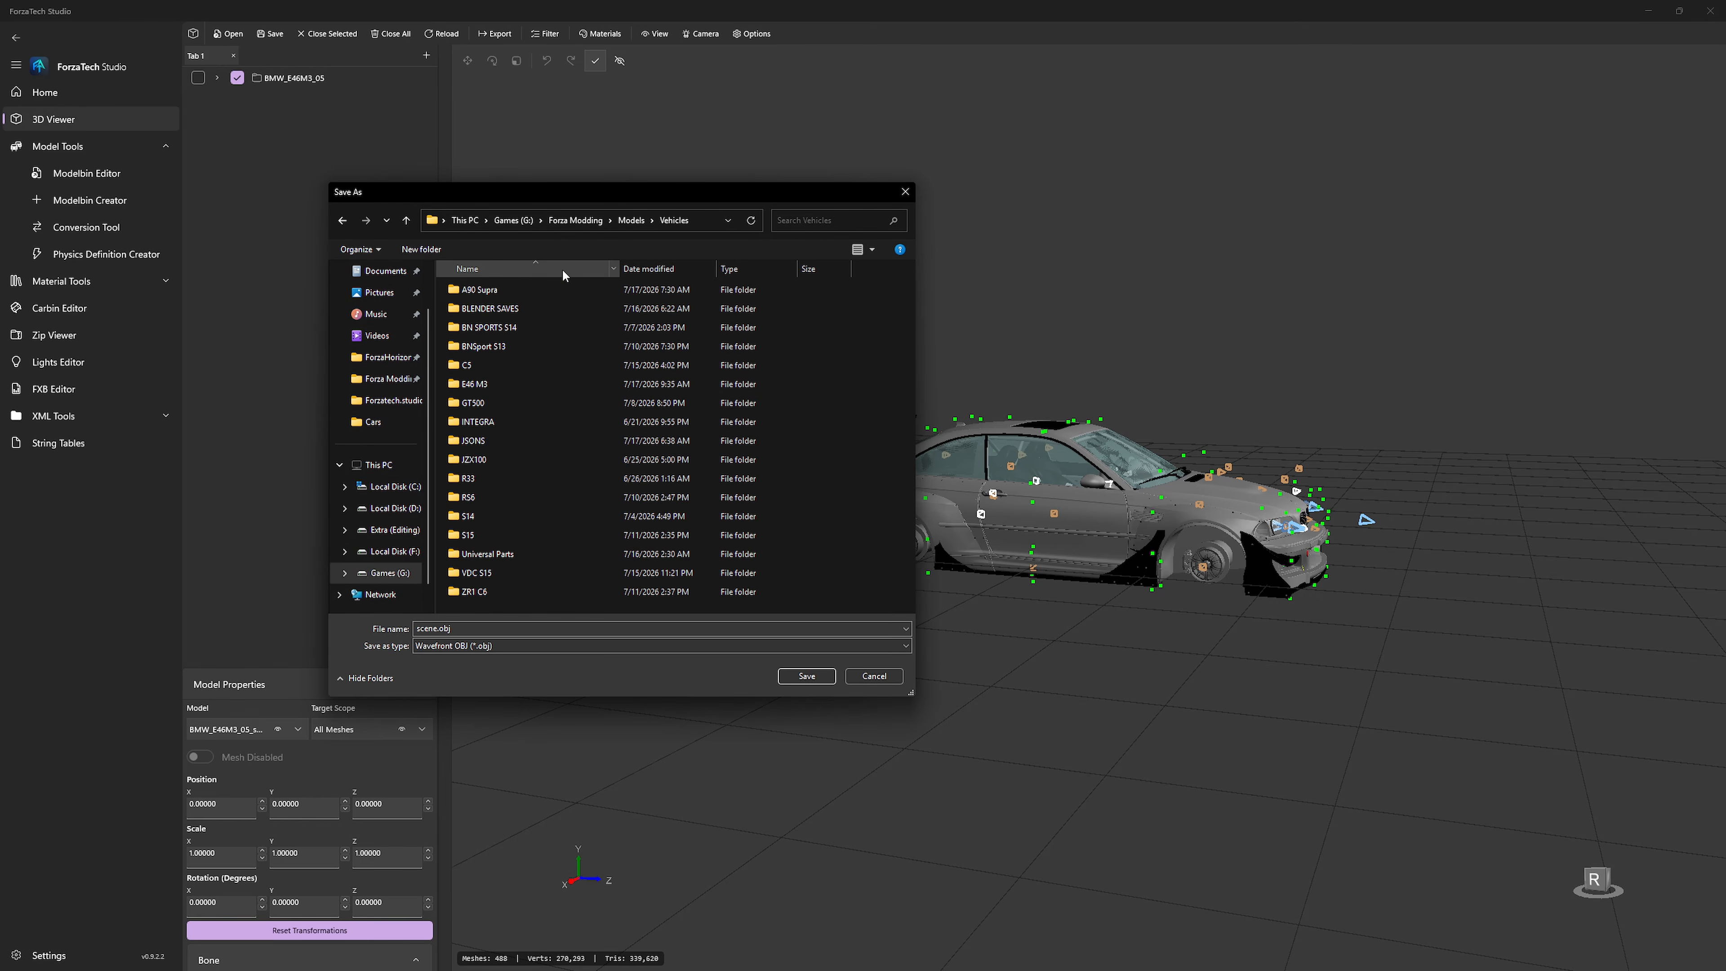
double_click(503, 382)
right_click(511, 395)
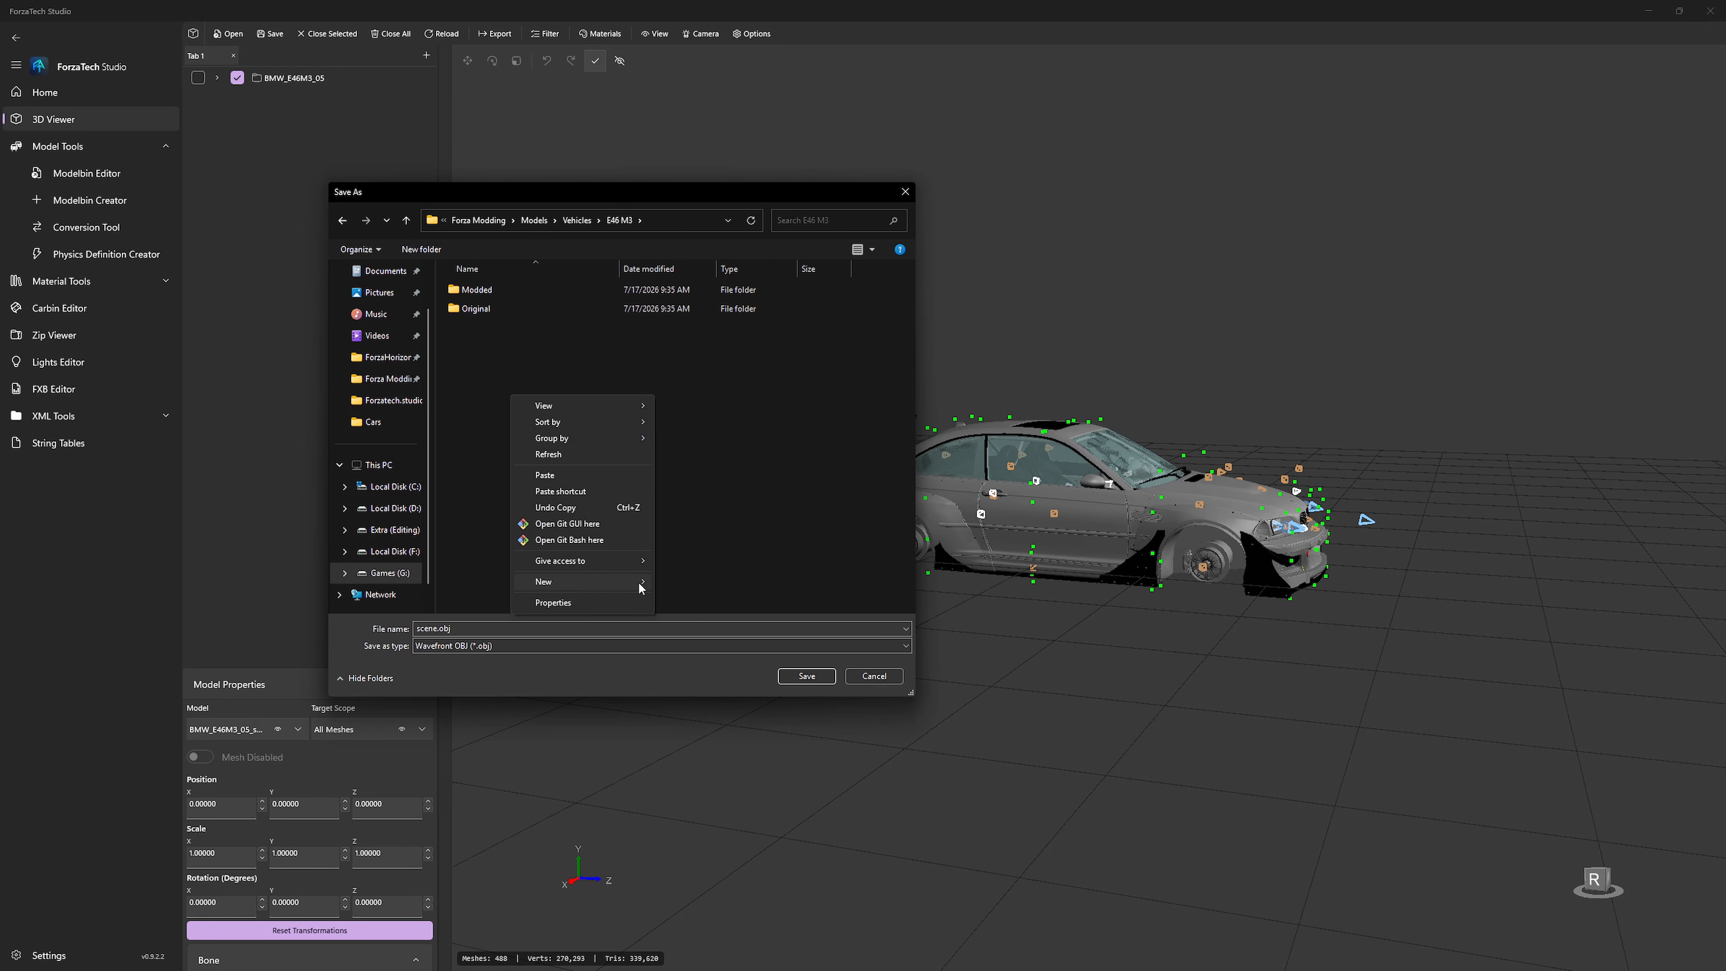
mouse_move(639, 582)
click(716, 582)
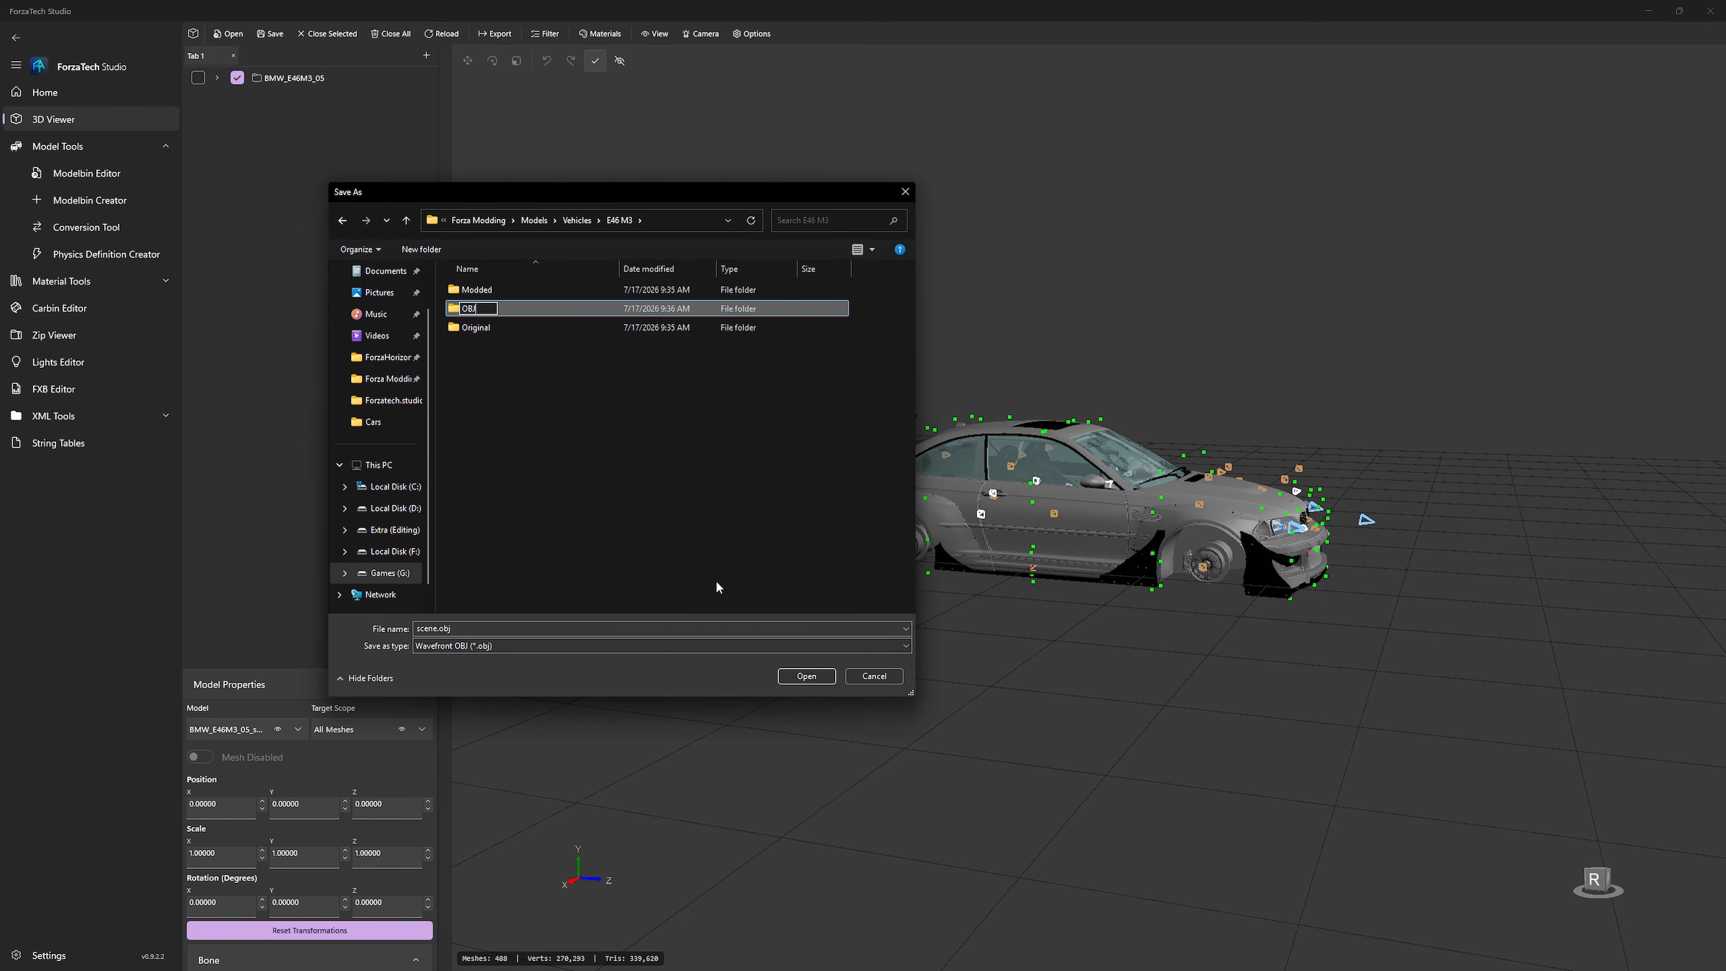
key(Return)
double_click(499, 307)
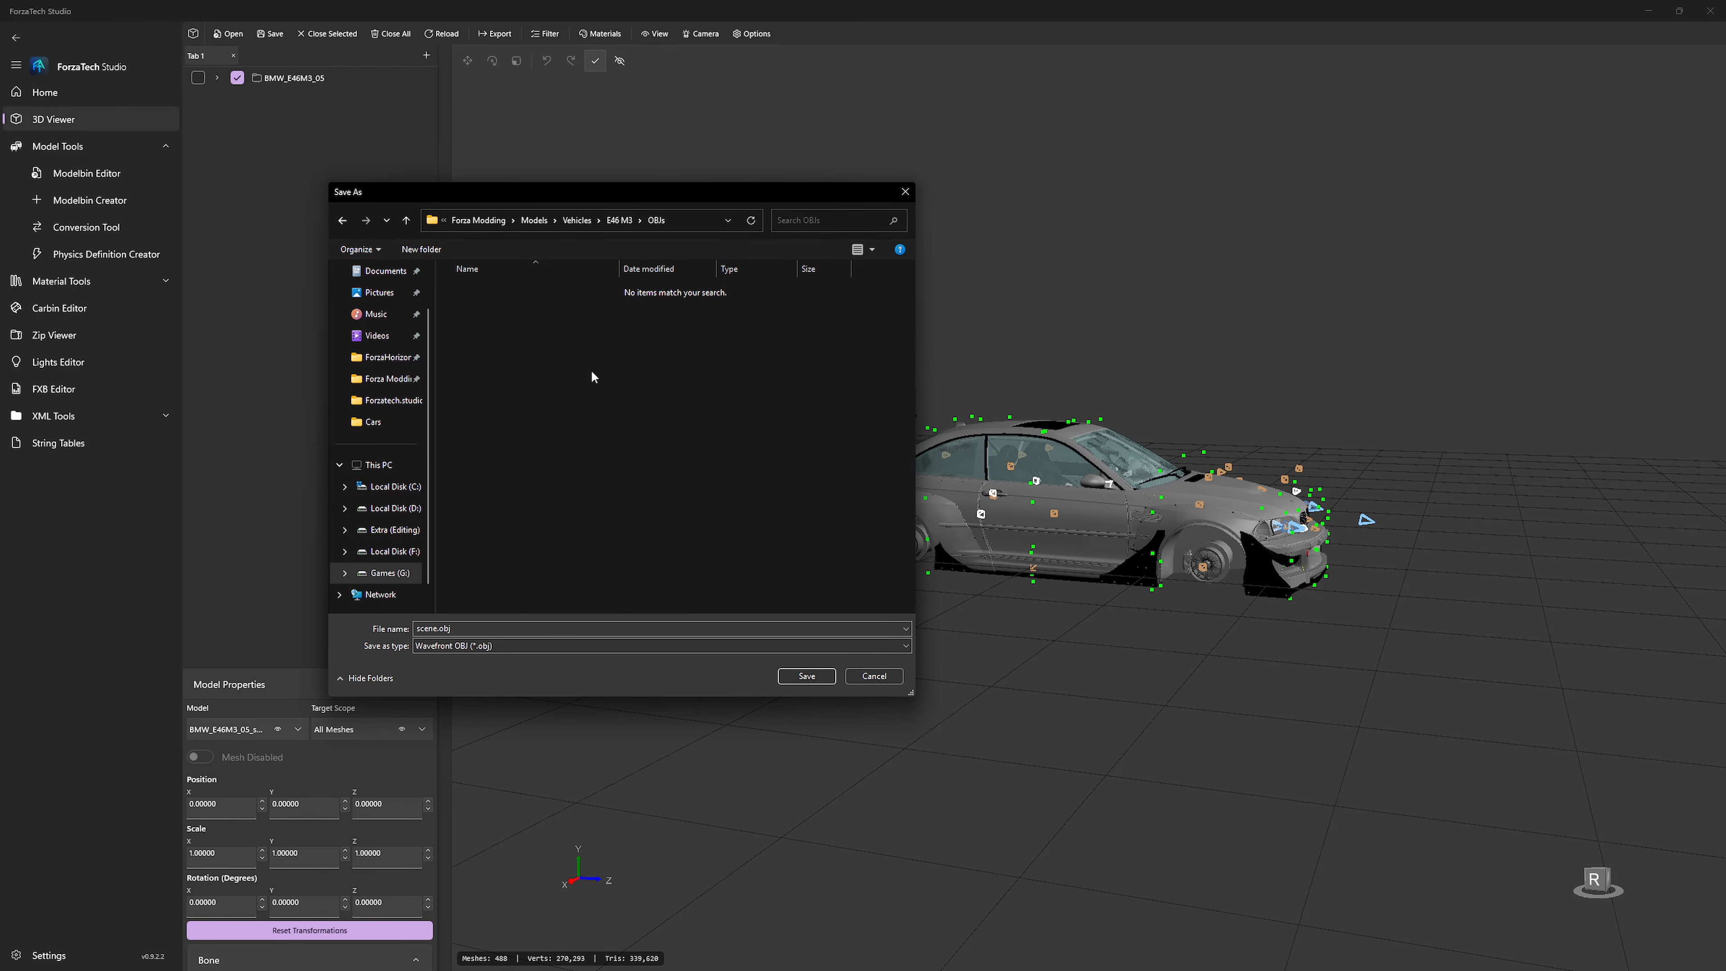
Step: Name the export E46RAW.obj and save it in the OBJs folder
right_click(522, 386)
key(Escape)
click(438, 629)
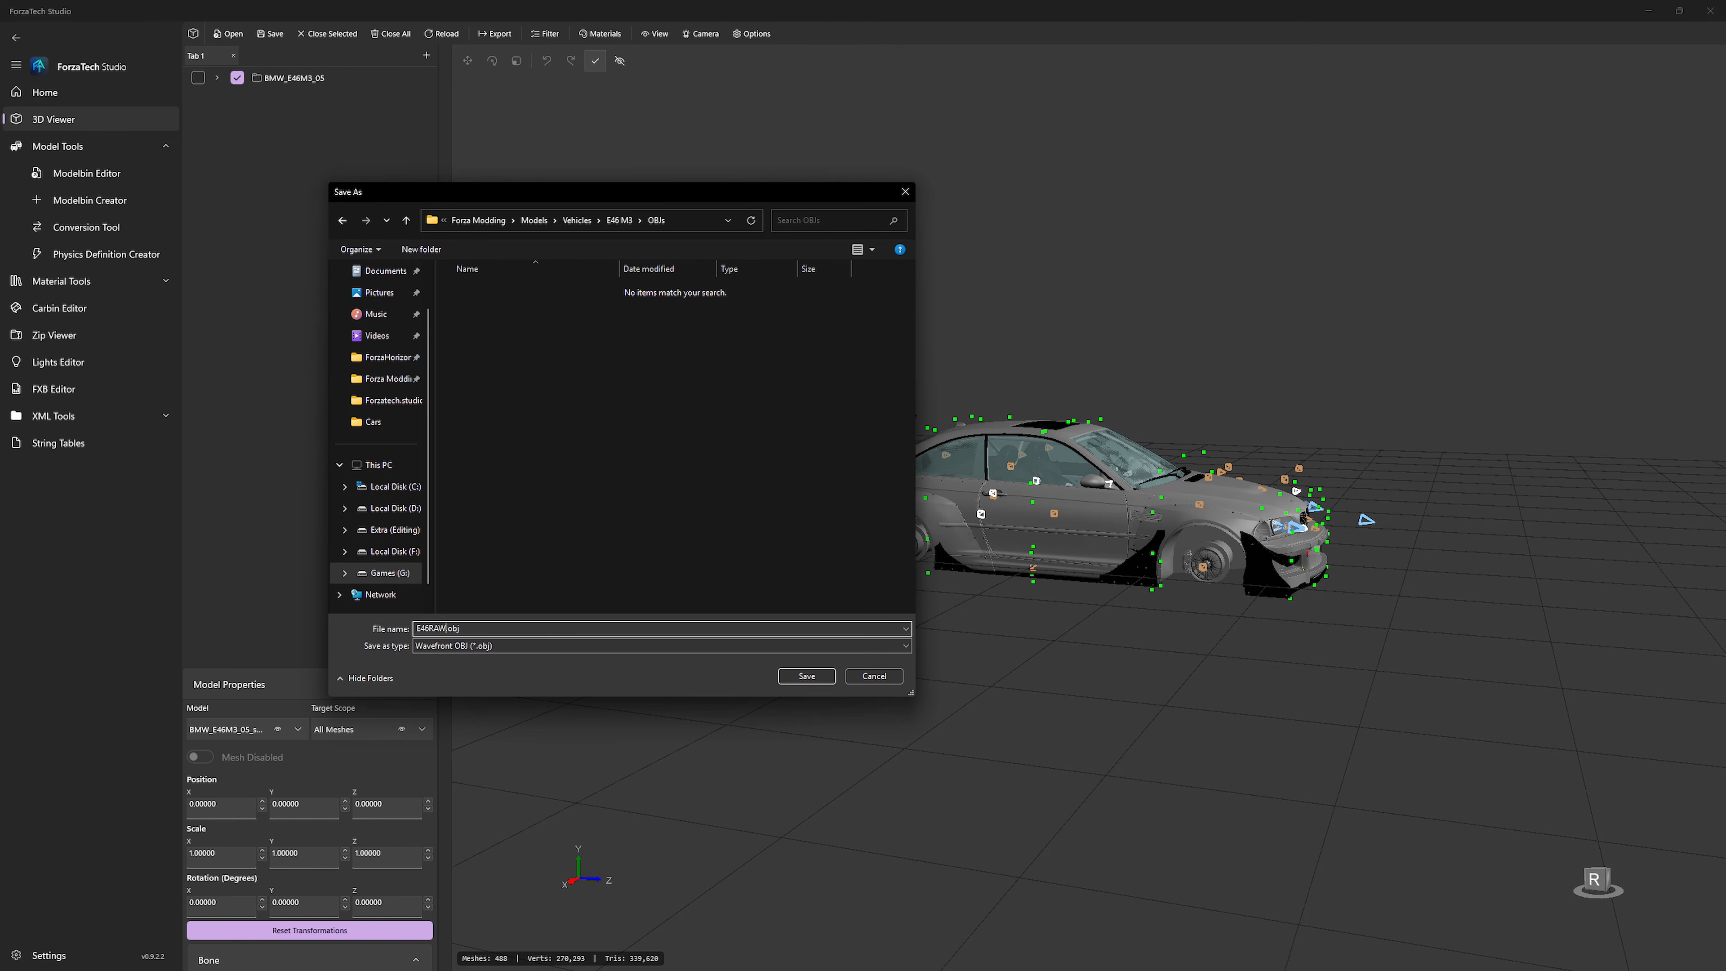
key(Return)
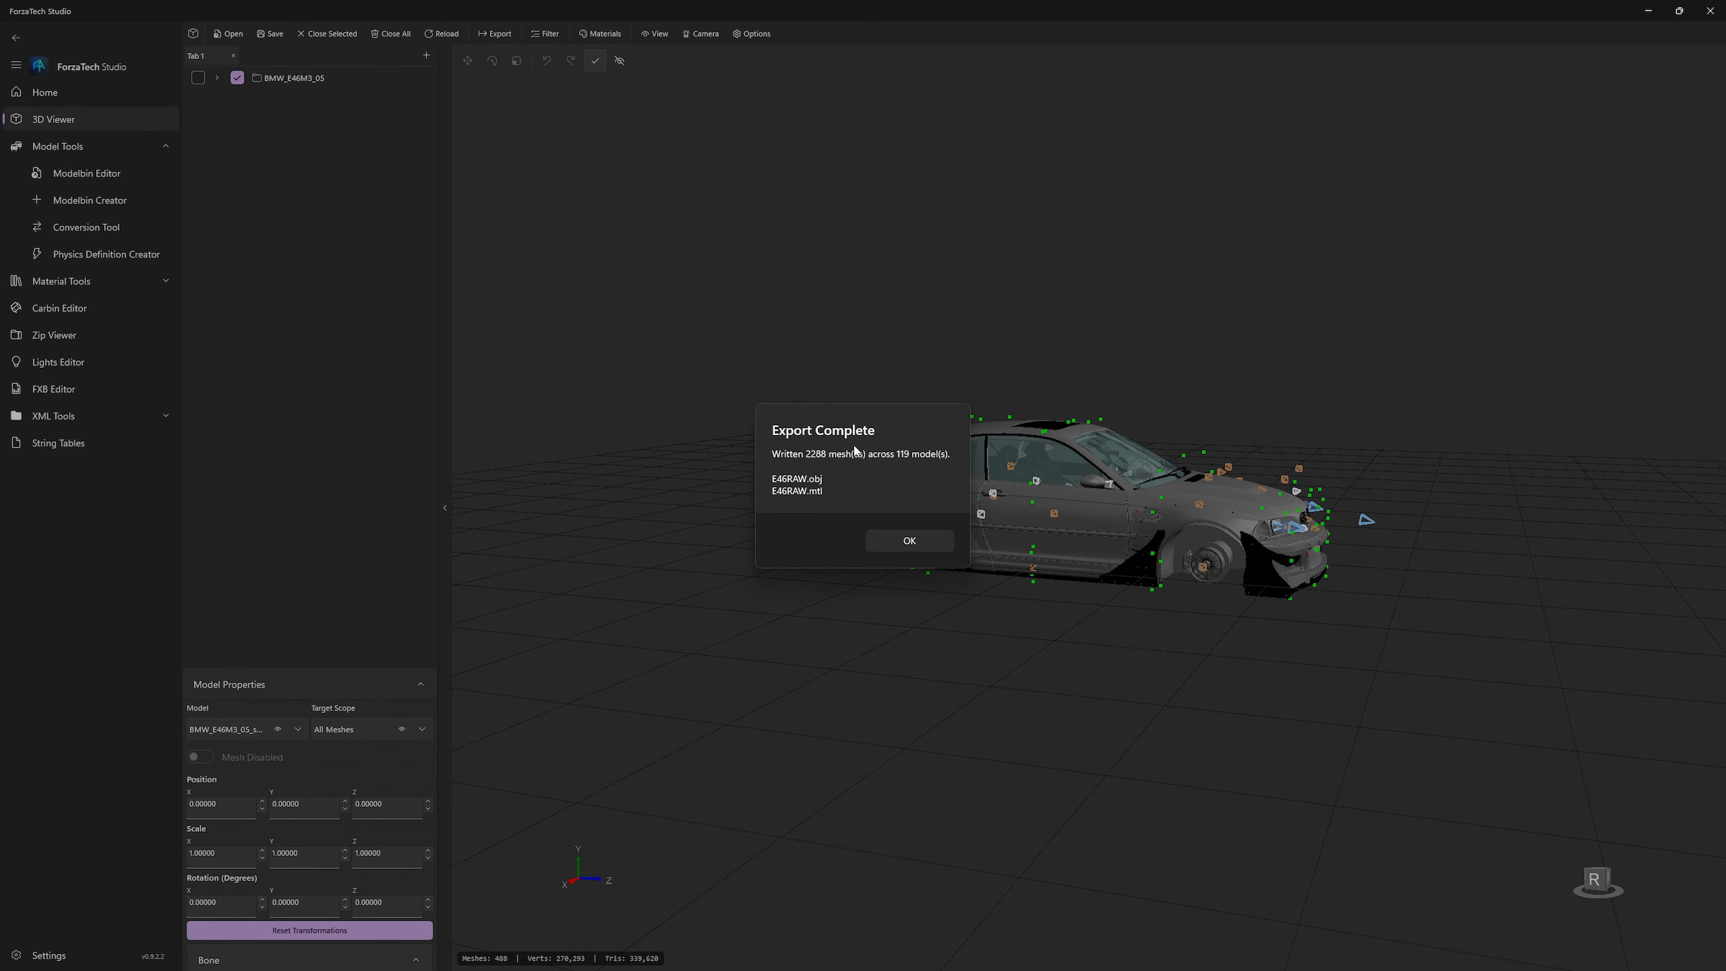
click(909, 541)
Step: Return to File Explorer and open the OBJs folder inside E46 M3
click(1647, 6)
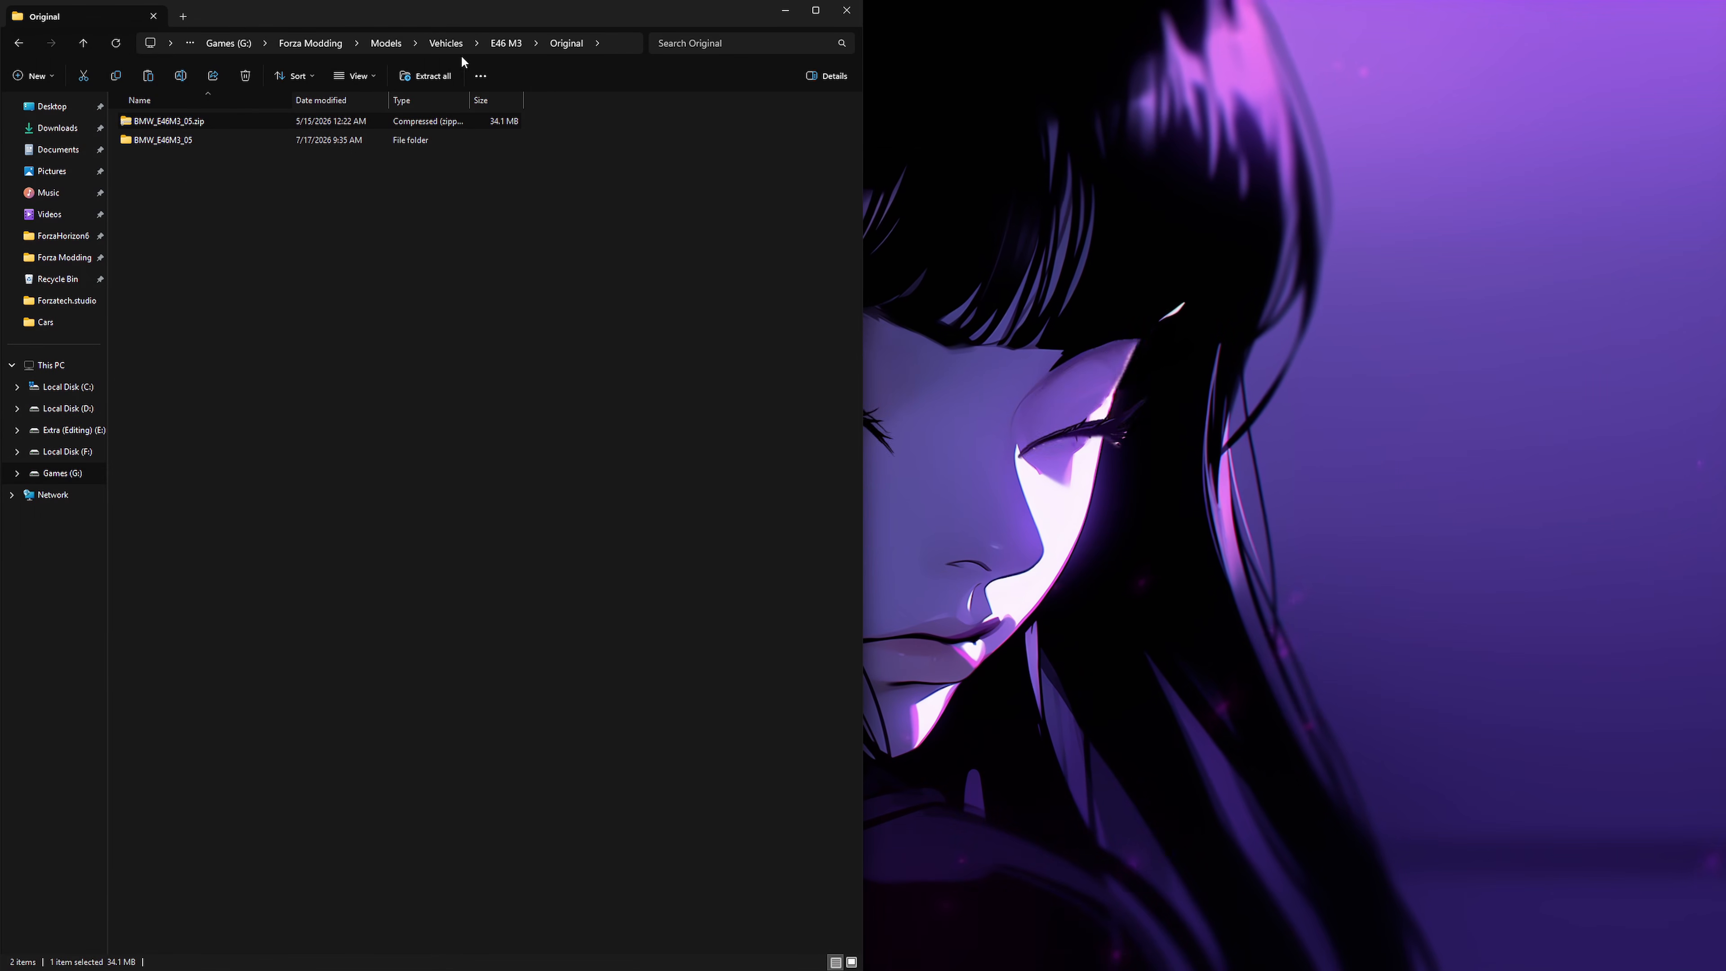
click(511, 44)
double_click(170, 143)
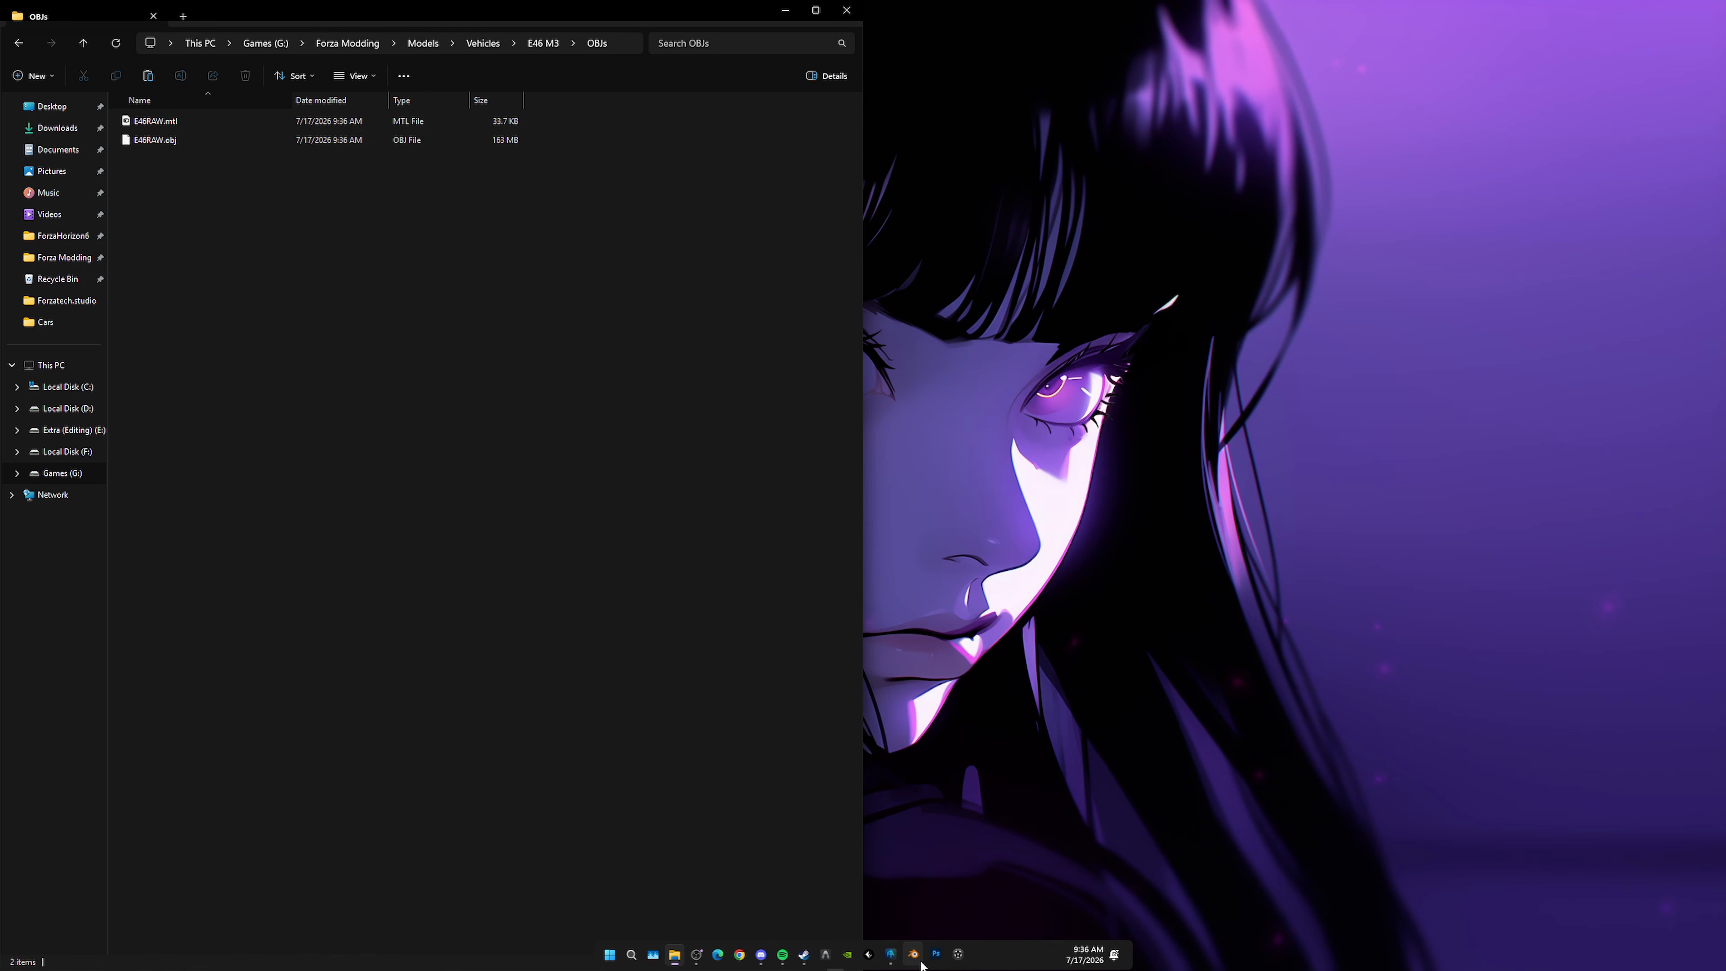
Step: Switch to Blender and delete the default cube, camera and light
click(919, 960)
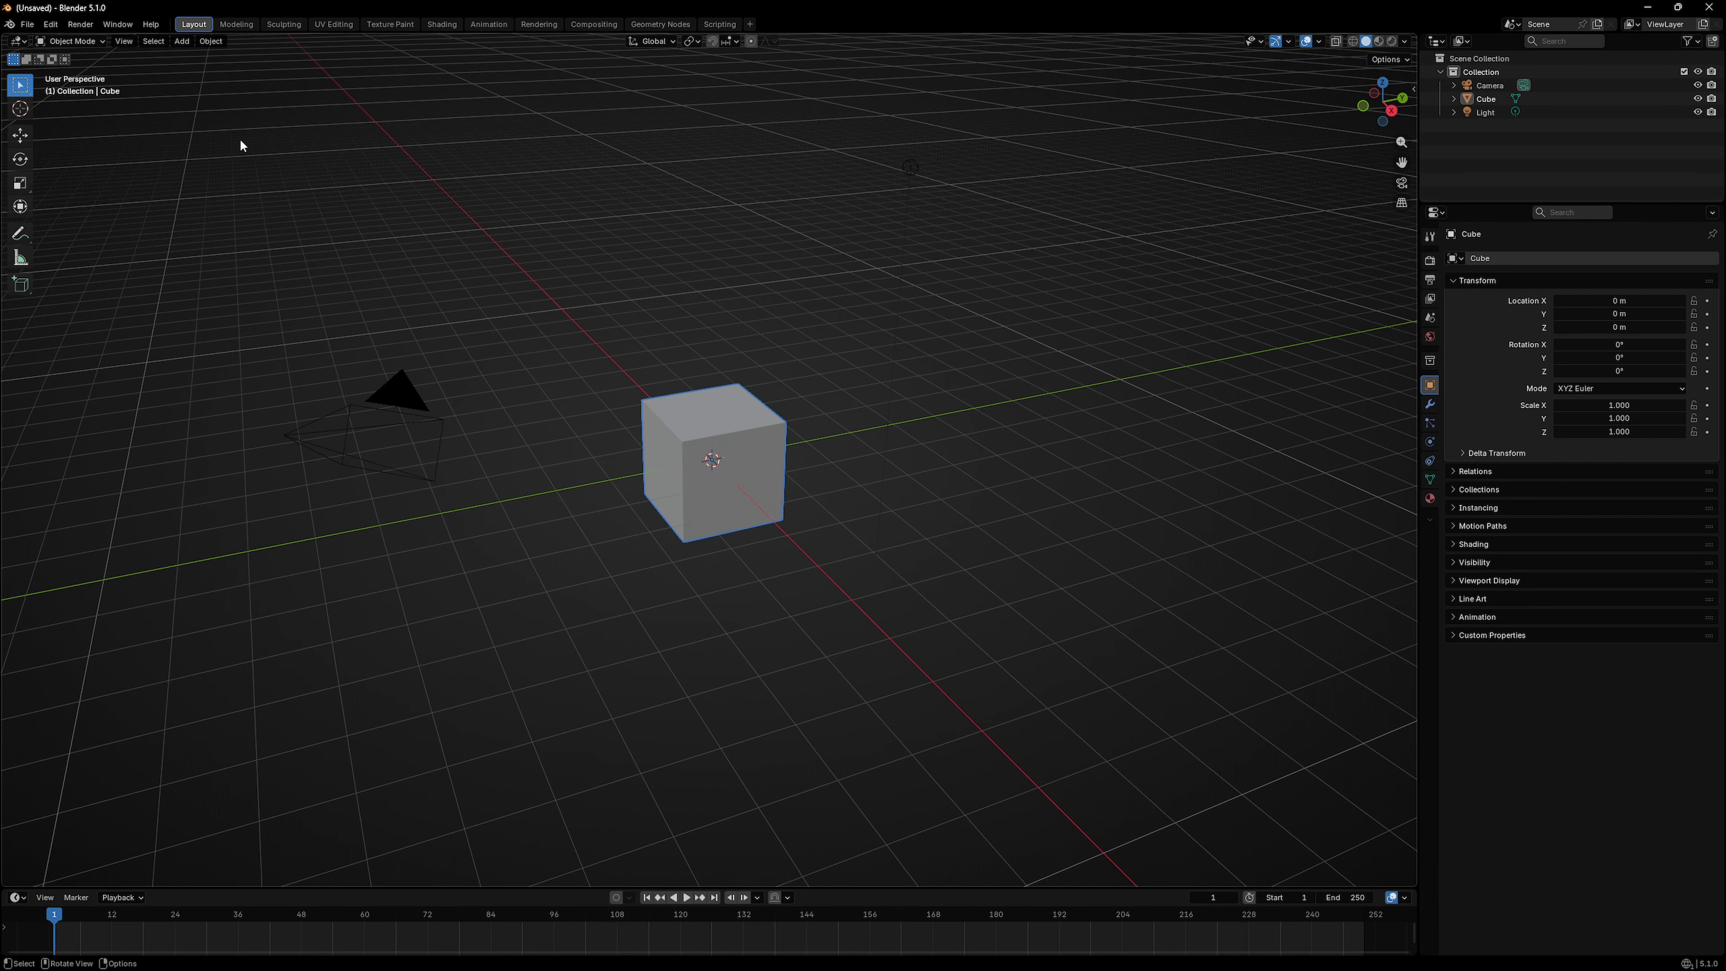
drag(241, 136, 1128, 675)
key(Delete)
Step: Rename the empty scene's collection as FORZA MODEL
key(alt+Tab)
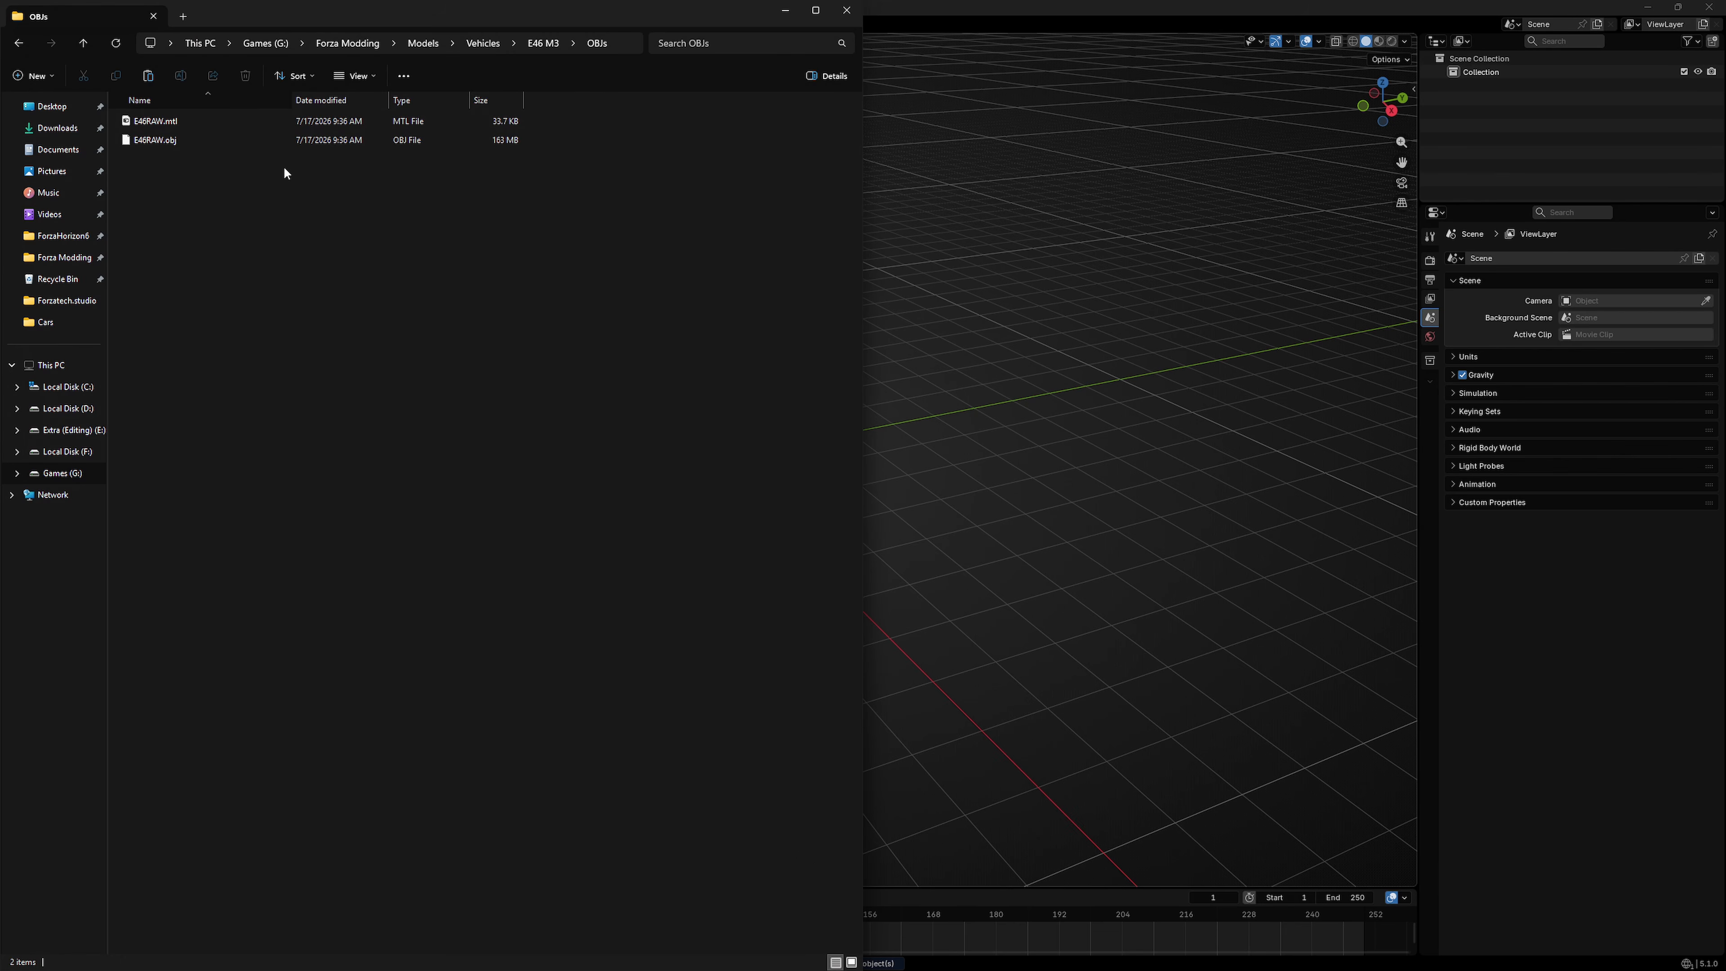
double_click(1477, 73)
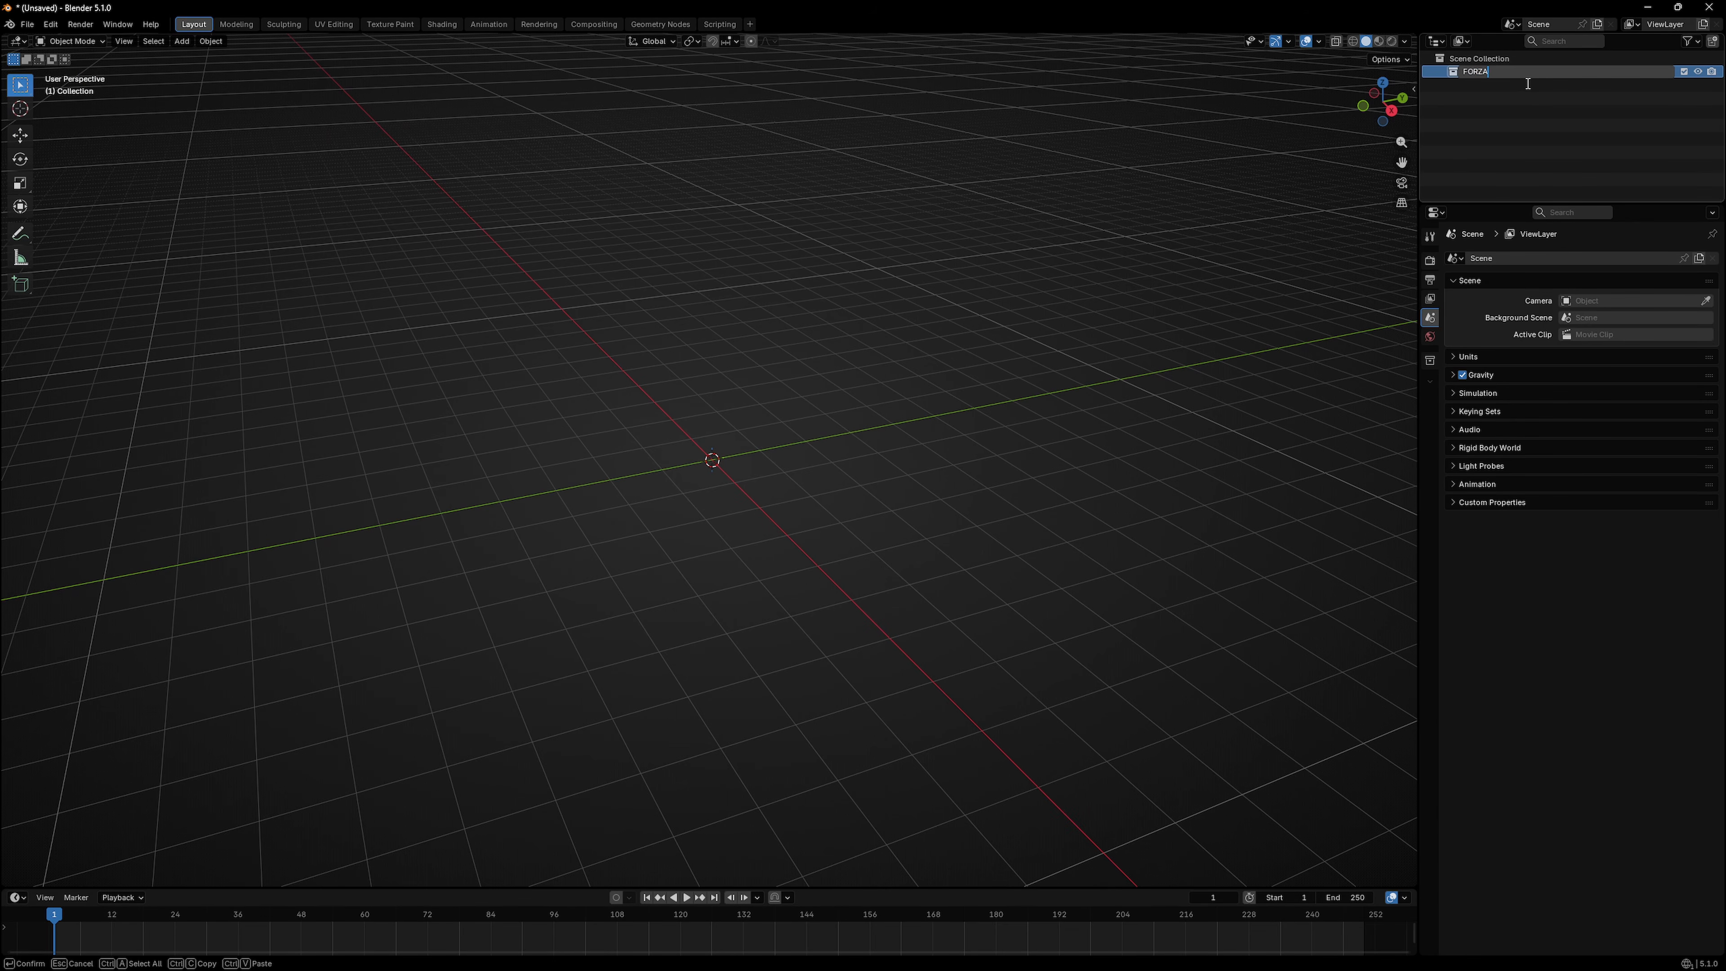
text(FORZA MODEL)
key(Return)
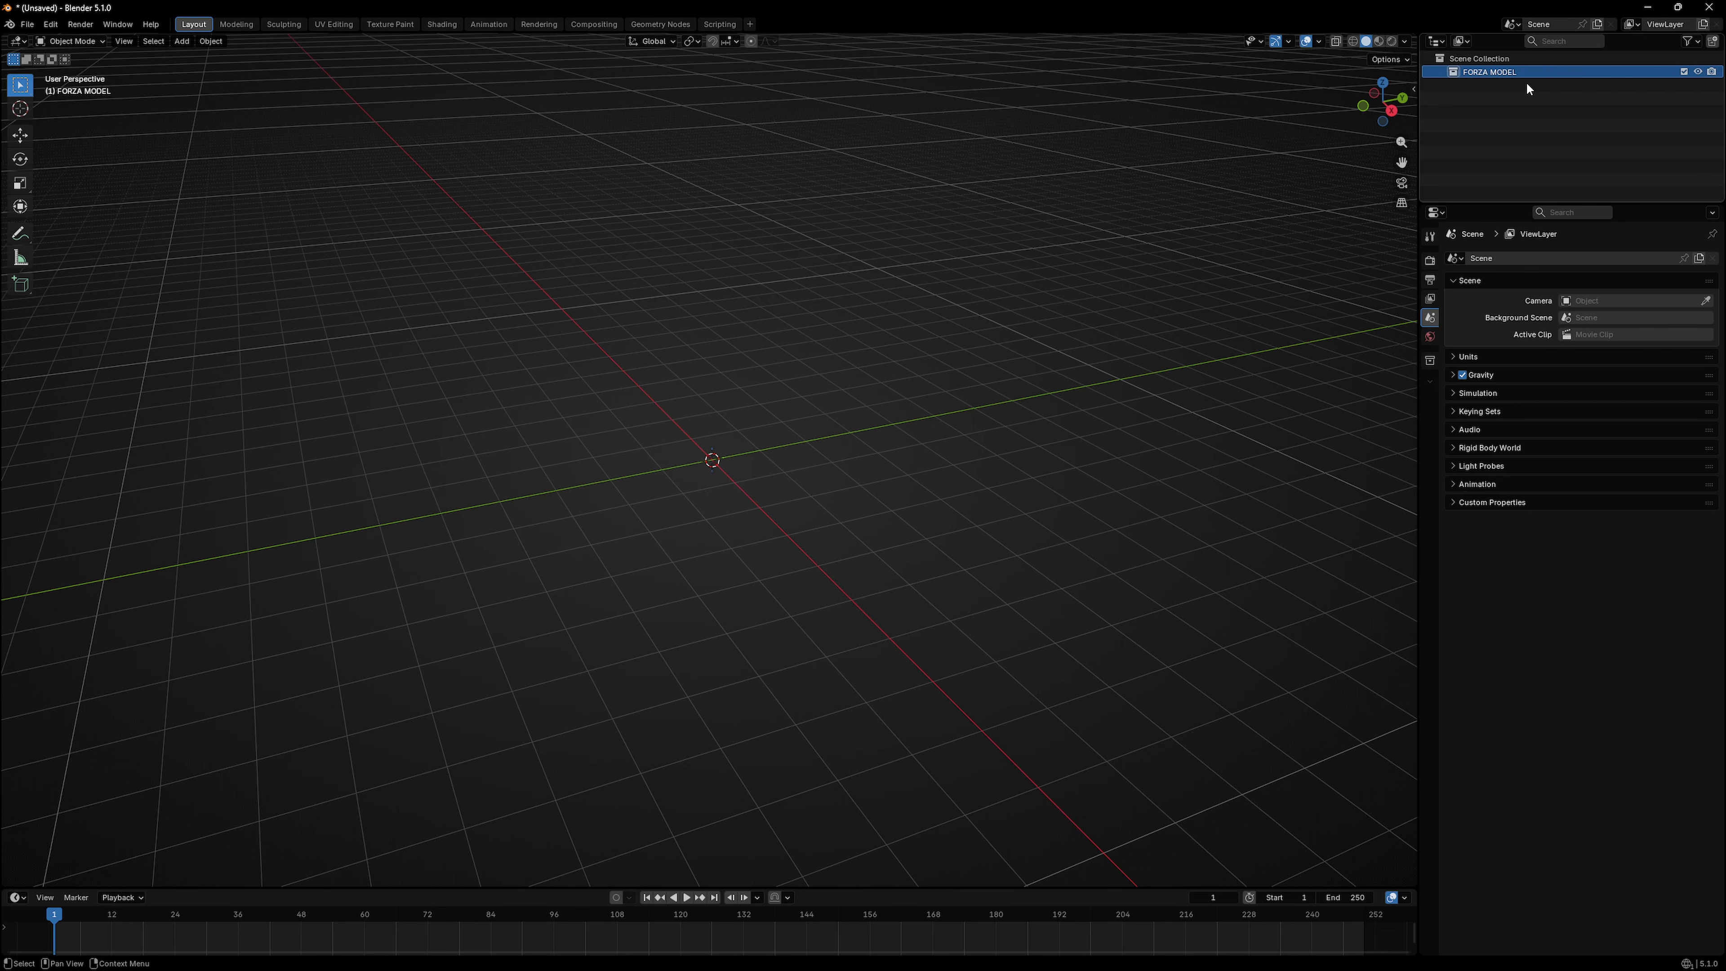
Step: Import E46RAW.obj from the OBJs folder into the FORZA MODEL collection with the default import settings
key(alt+Tab)
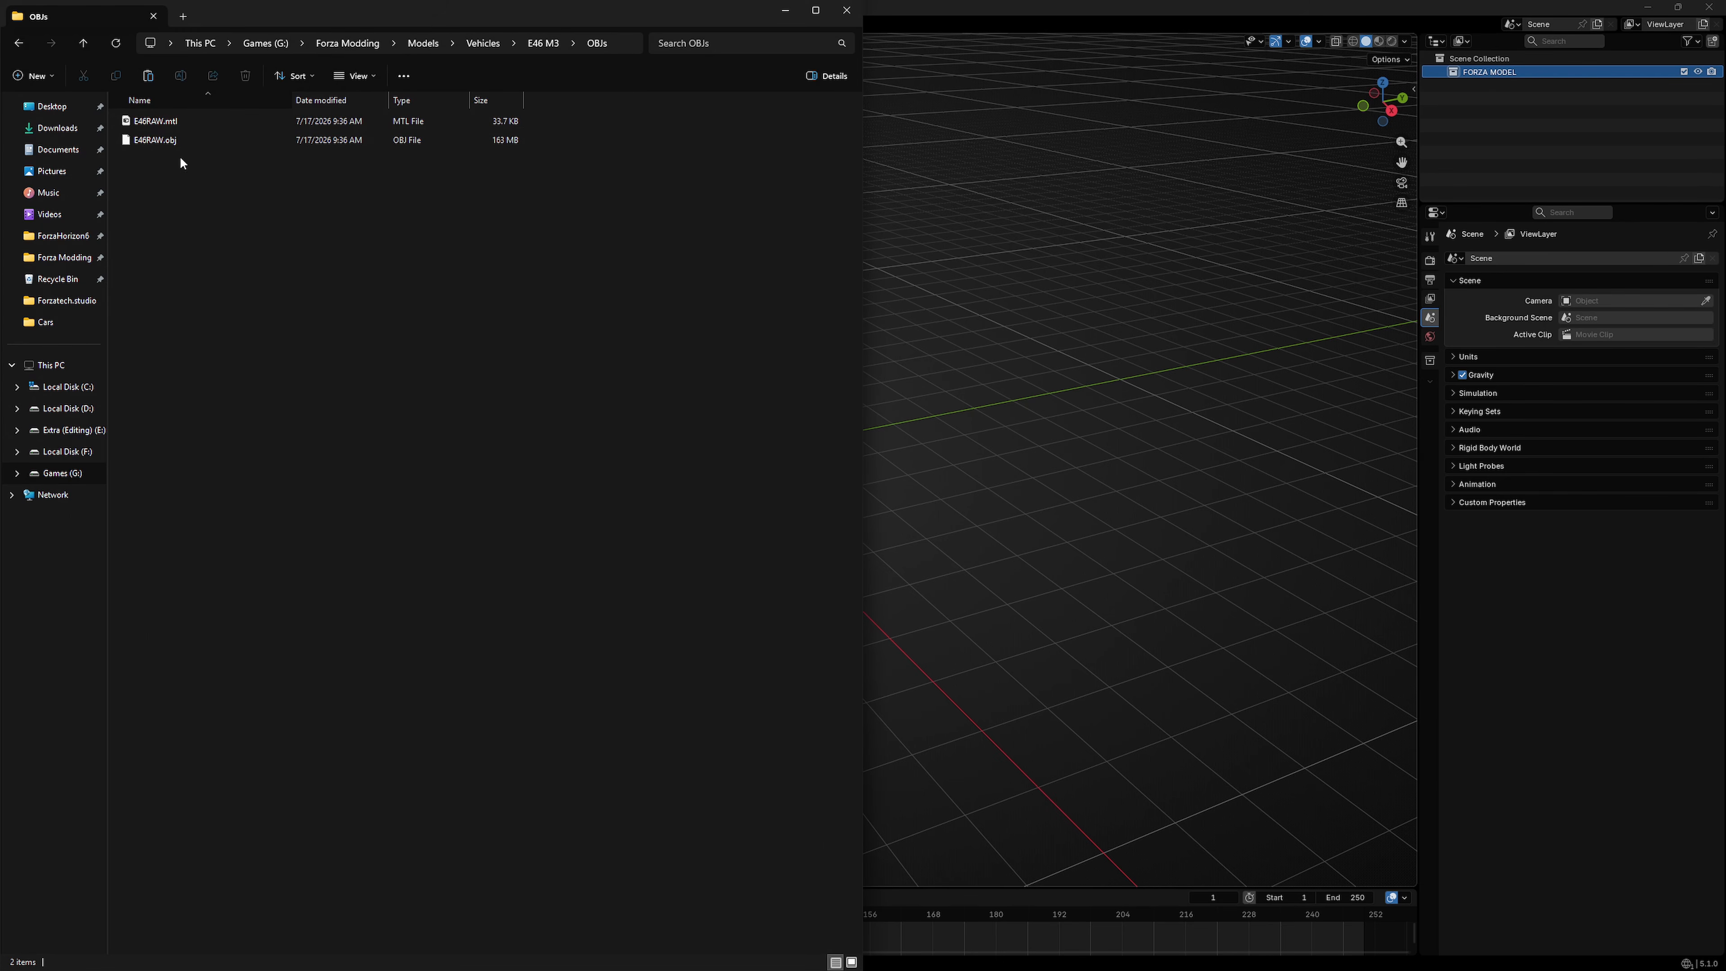
mouse_move(178, 141)
mouse_down()
mouse_move(224, 151)
mouse_move(176, 145)
mouse_up()
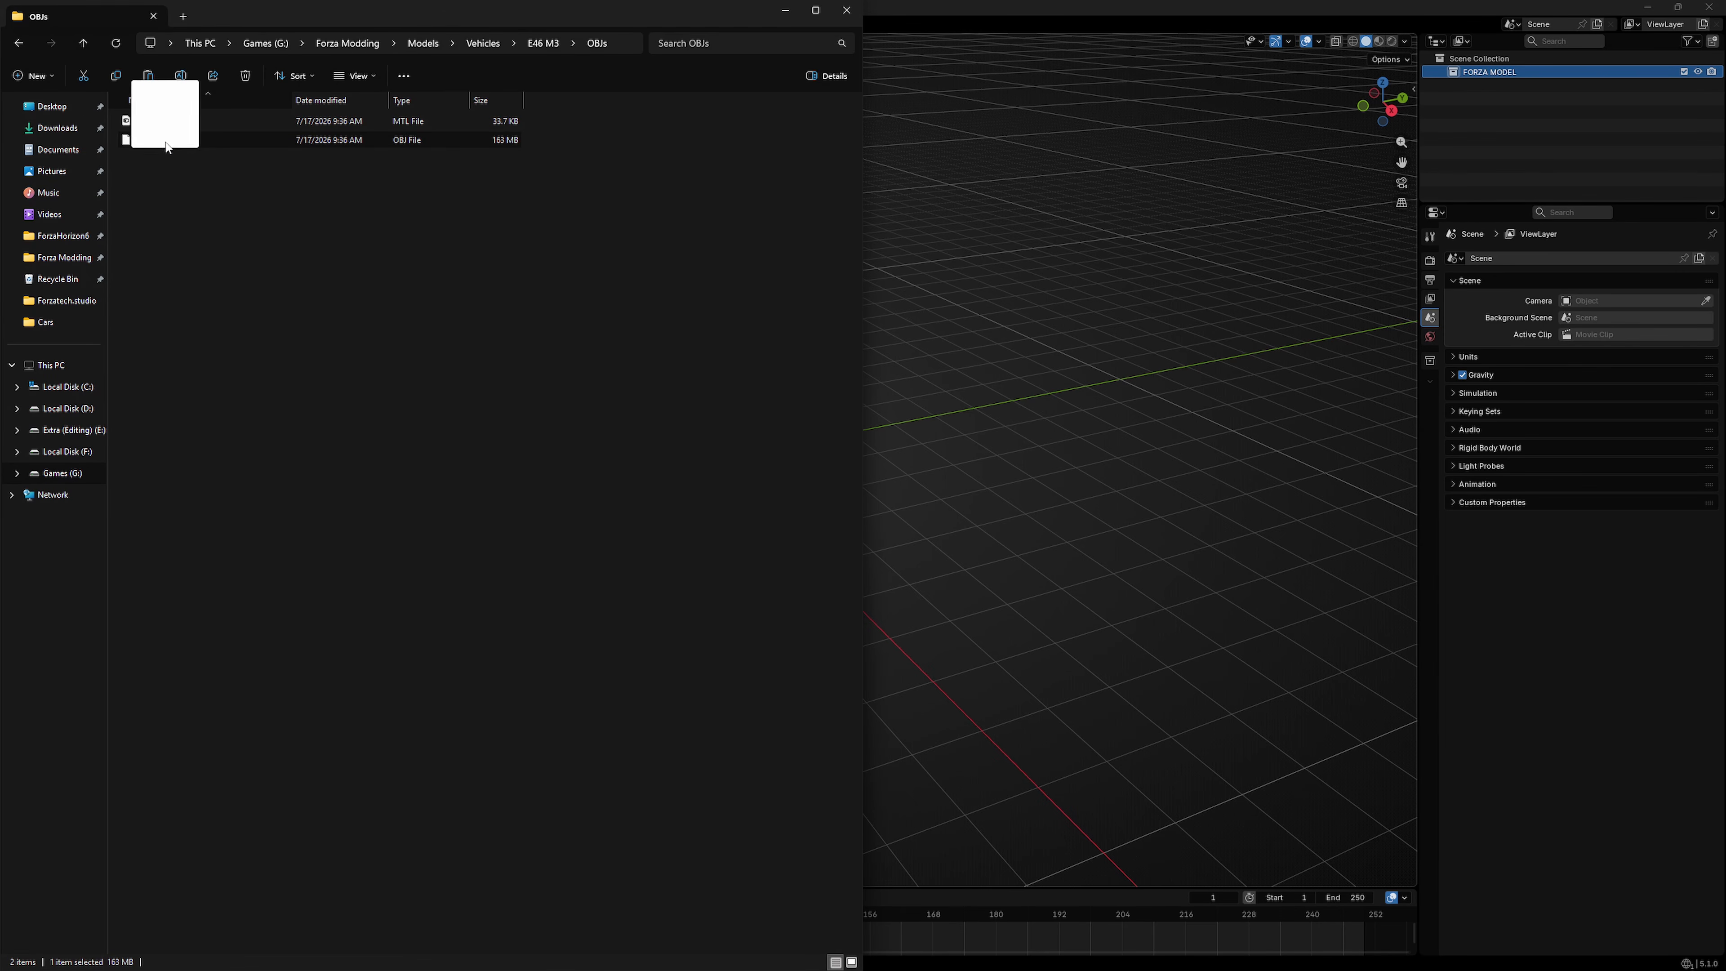
drag(169, 145, 999, 353)
key(Return)
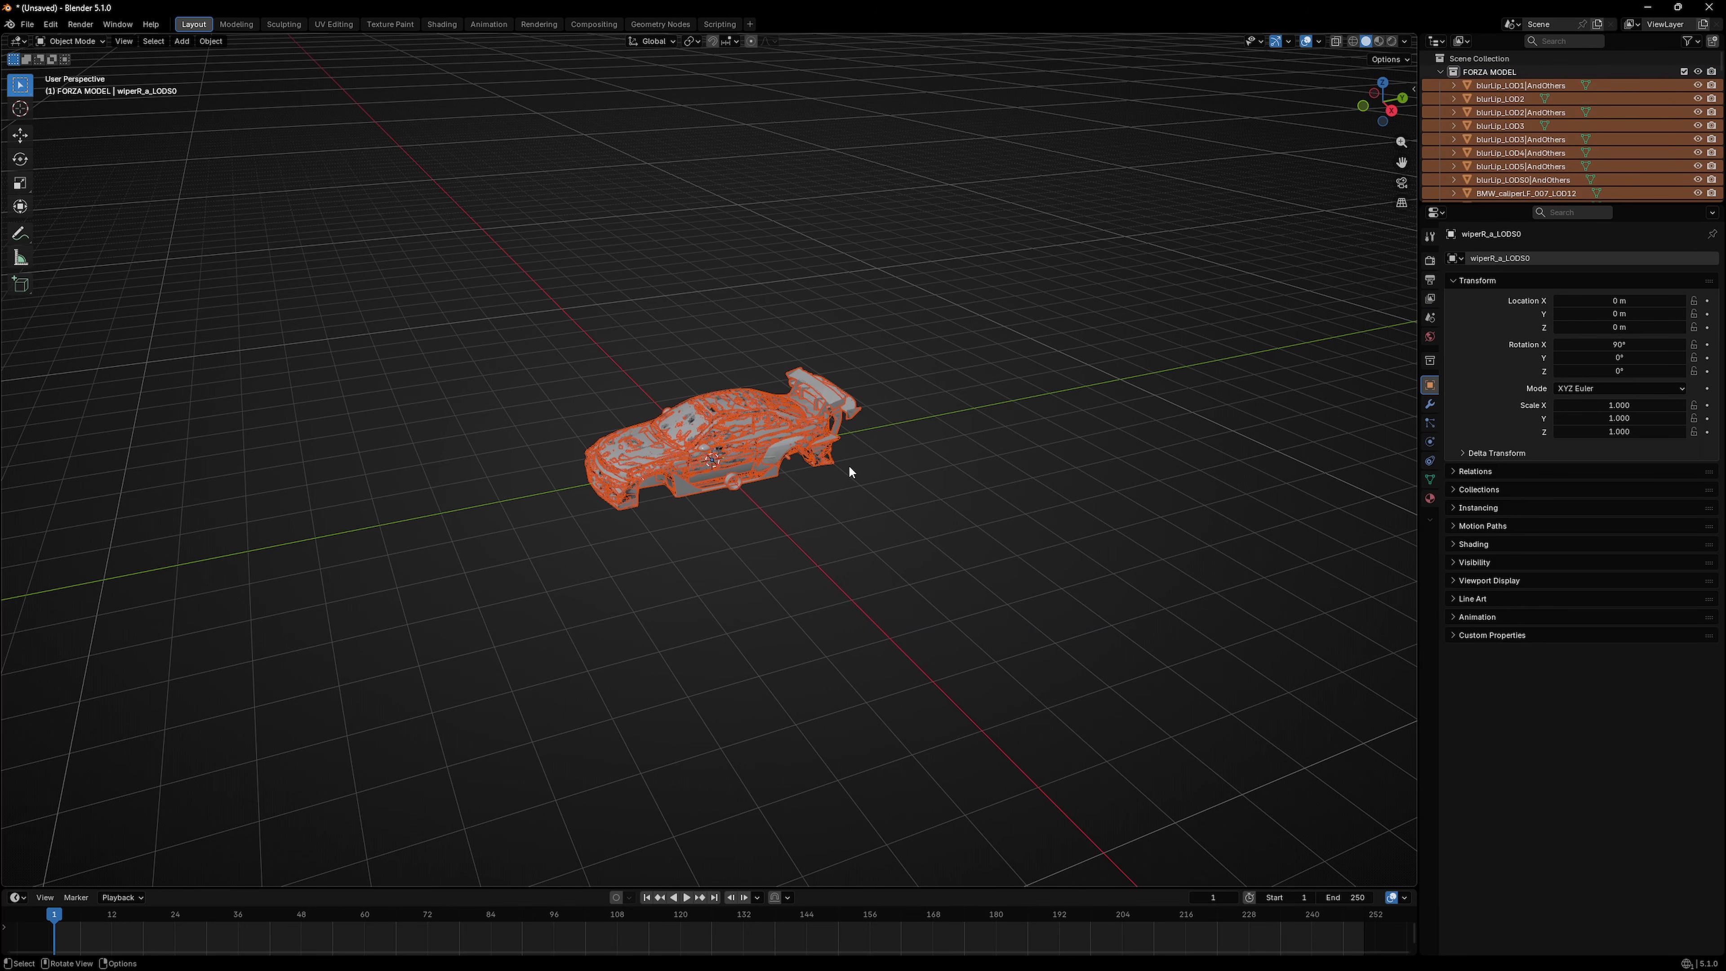
Step: Deselect the imported car objects and enlarge the Outliner to show more of the FORZA MODEL collection
middle_drag(848, 464, 1094, 578)
click(1095, 578)
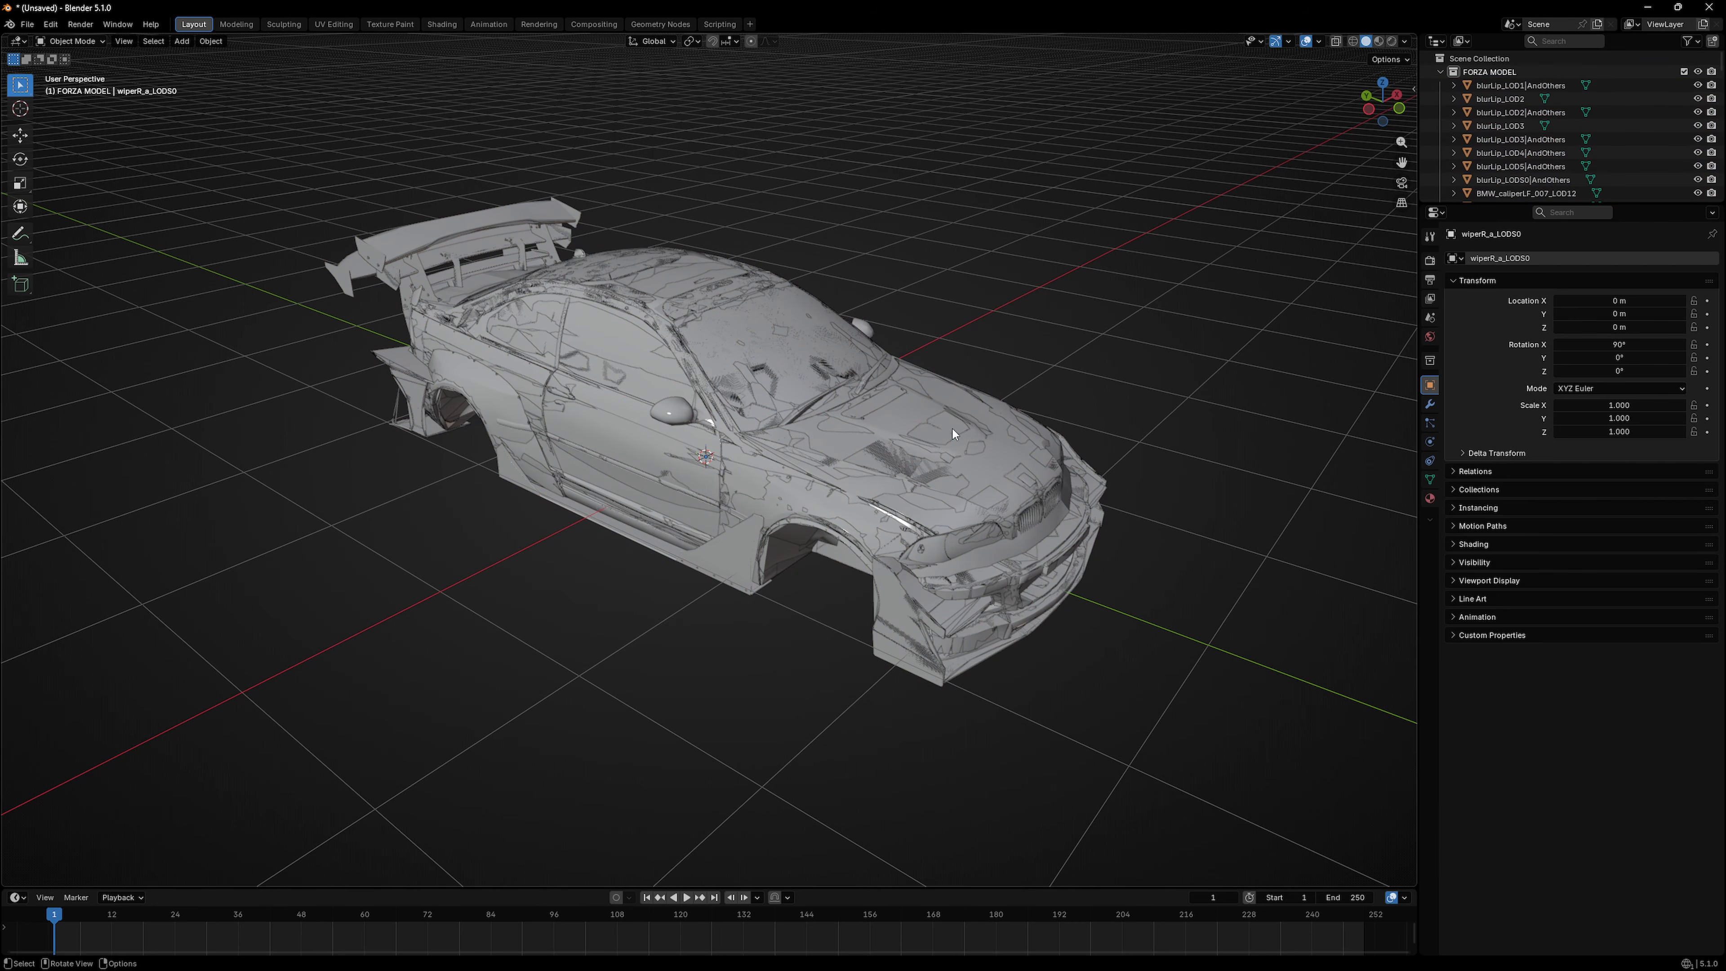
drag(1513, 210, 1512, 751)
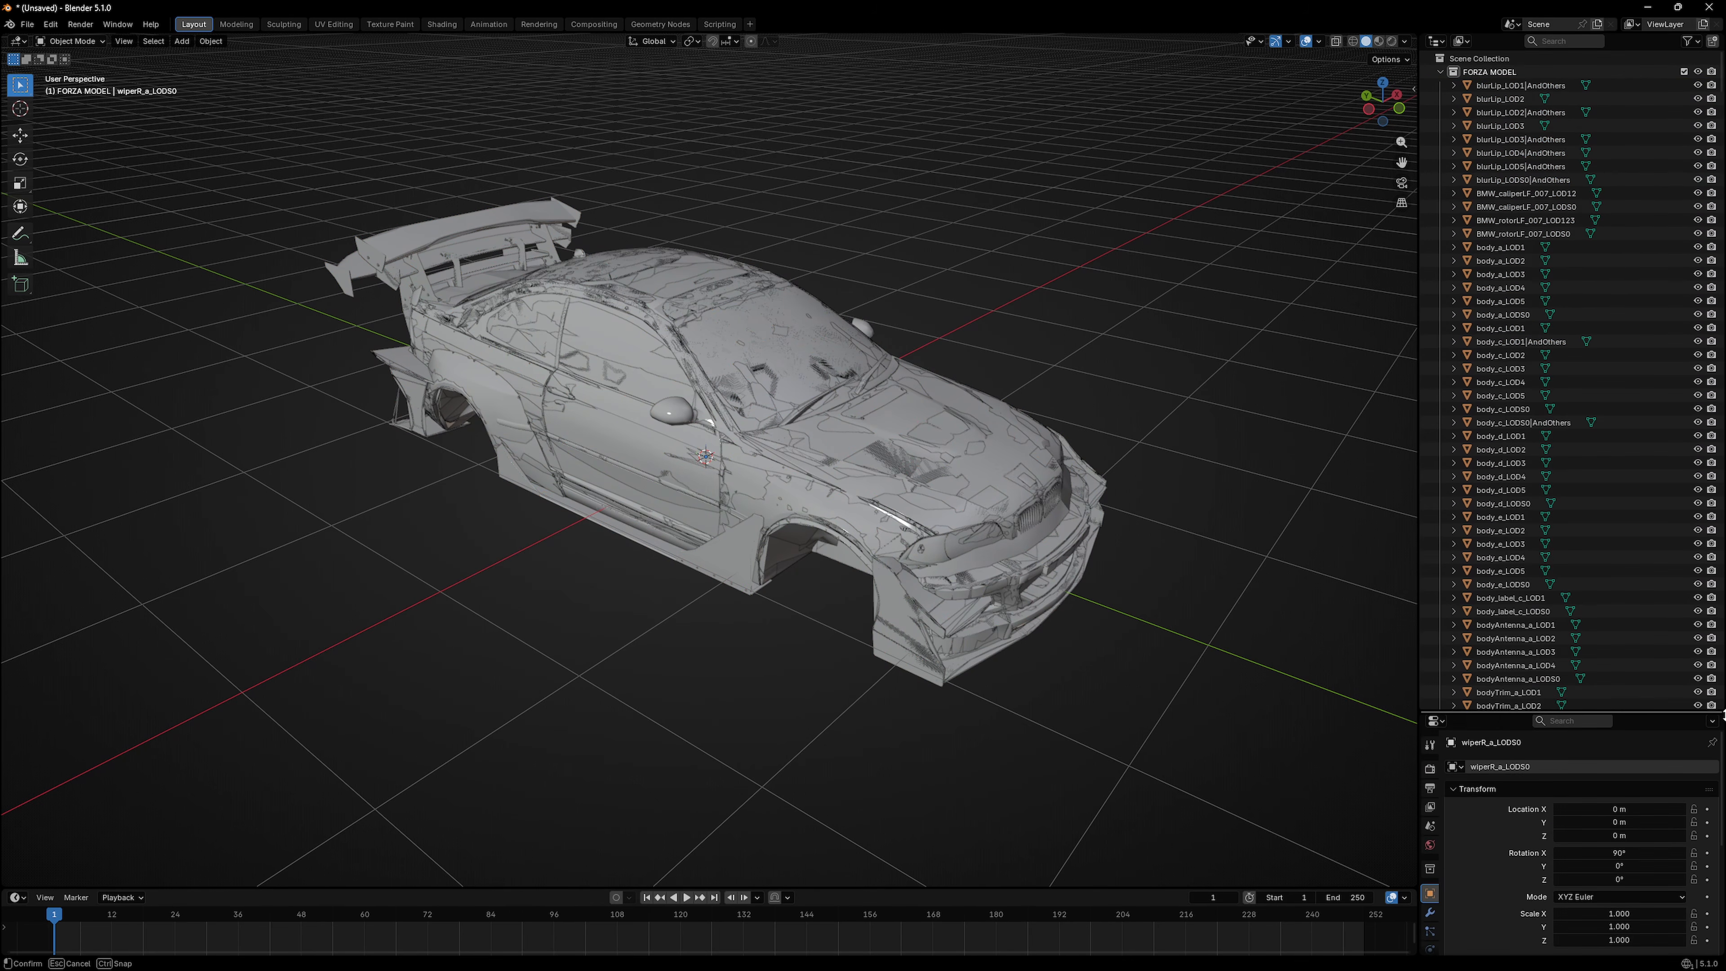
Step: Examine the imported car body up close and from several angles for overlapping level-of-detail meshes
middle_drag(1120, 299, 1399, 408)
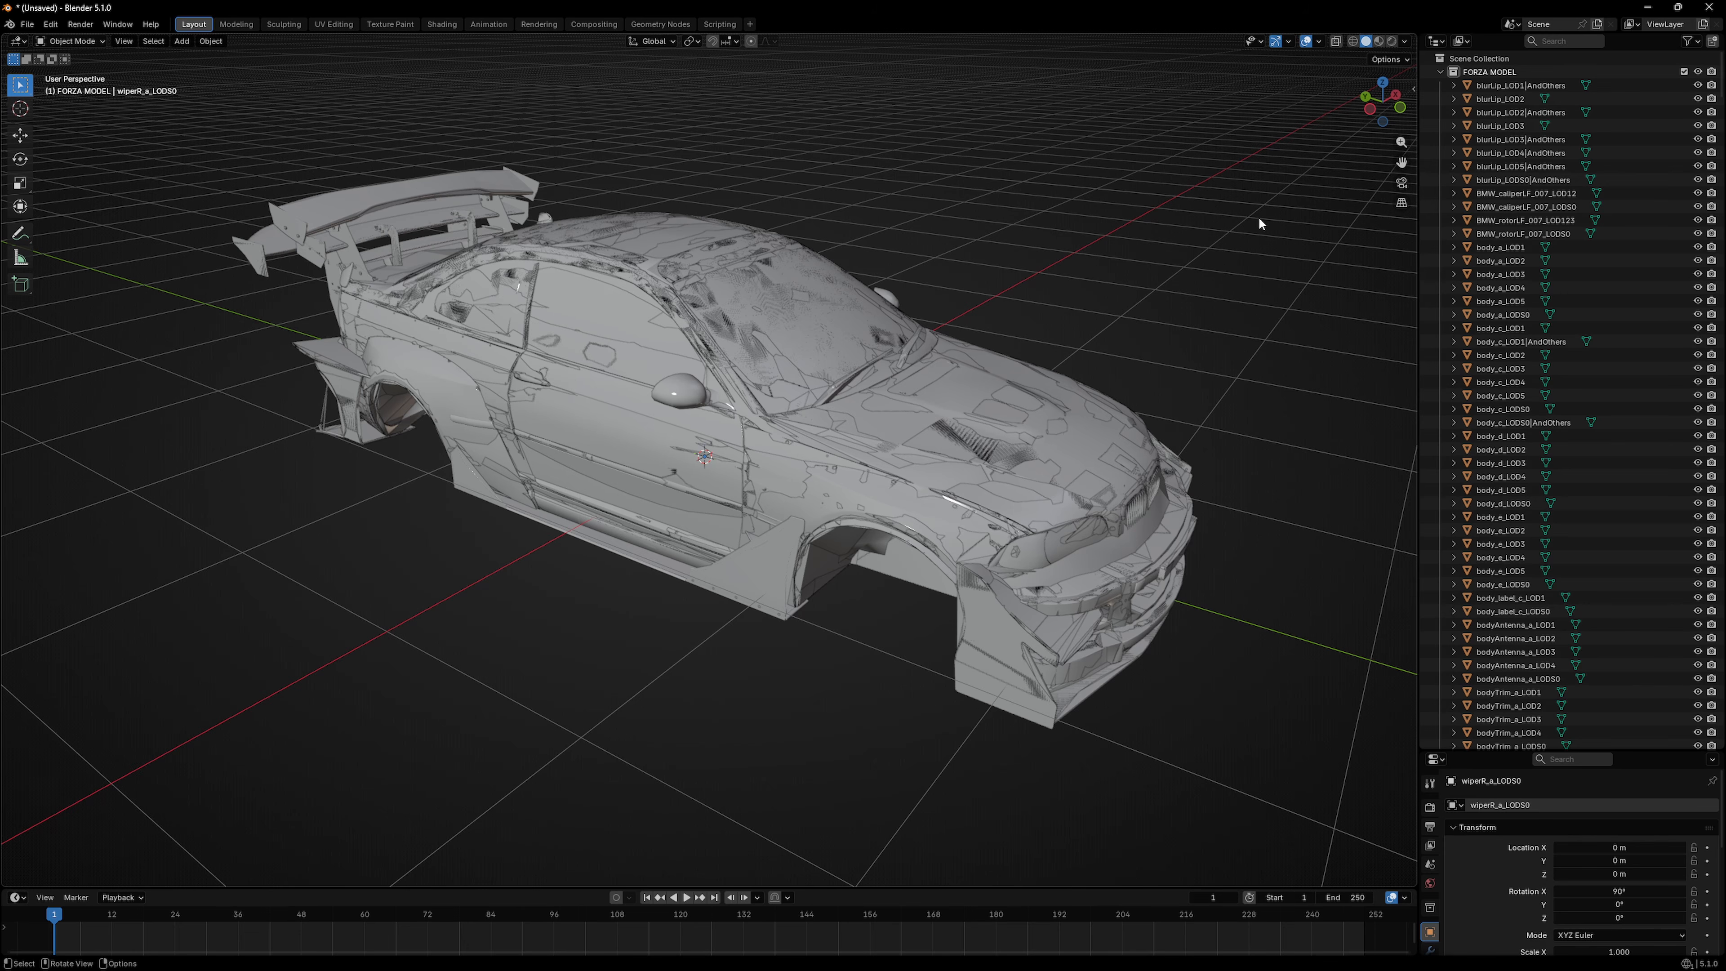
scroll(1087, 316, down, 6)
scroll(1054, 313, up, 8)
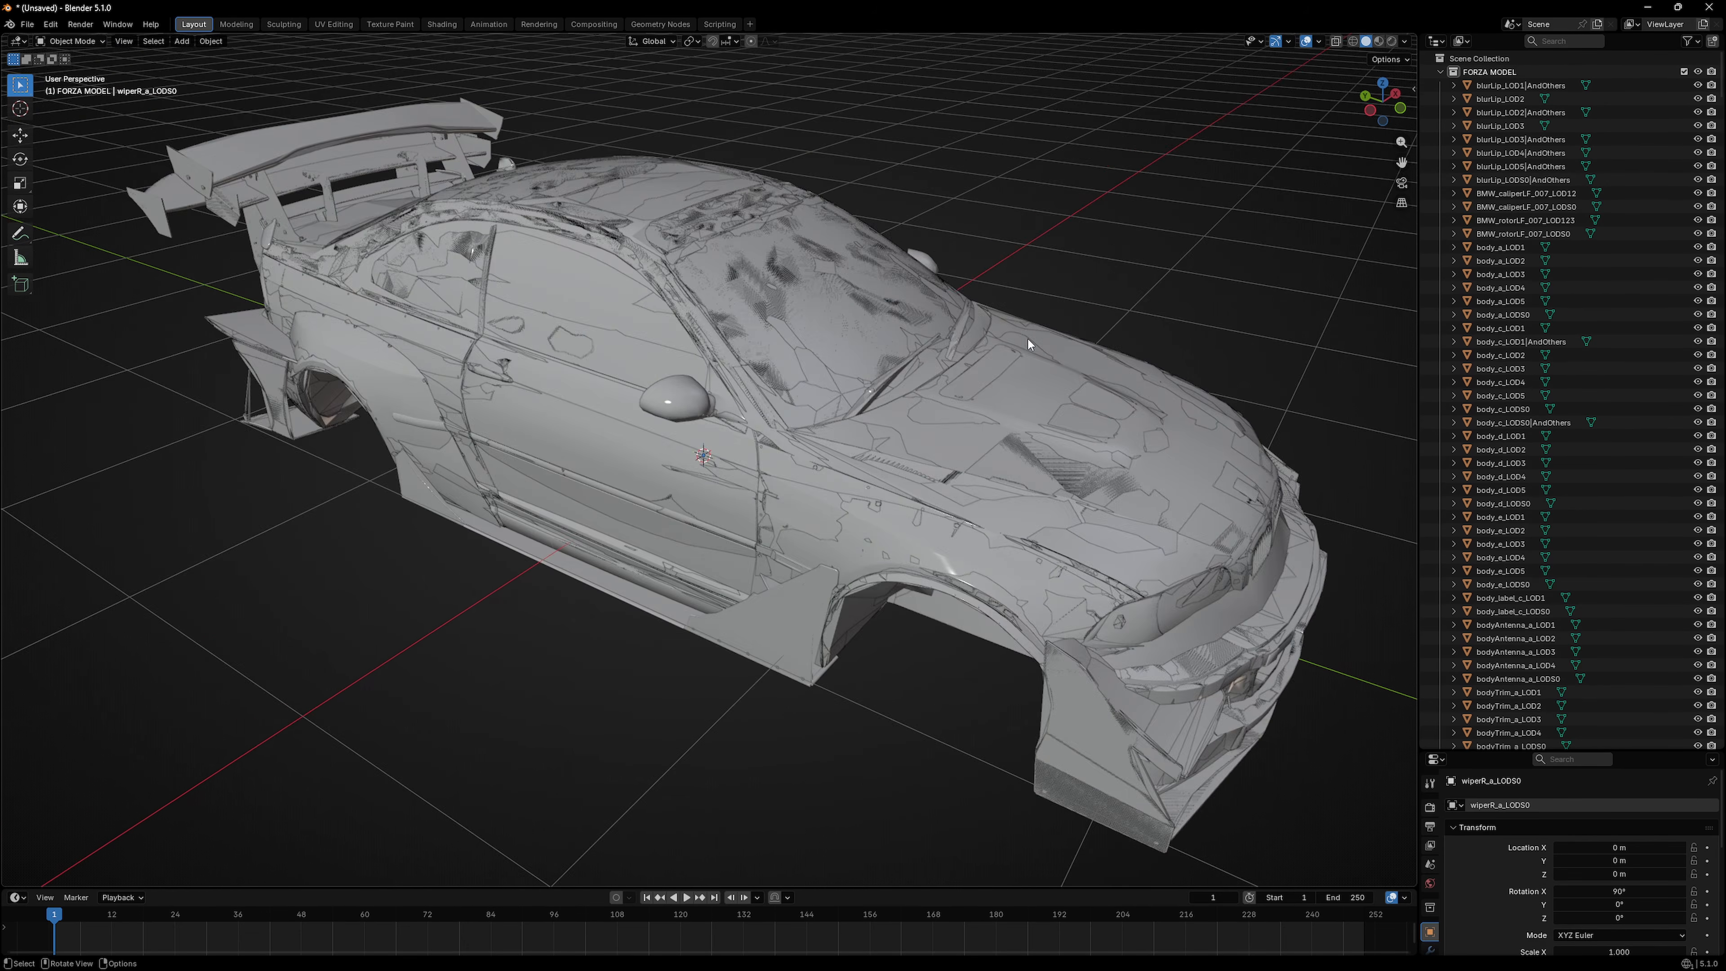
scroll(1013, 322, down, 5)
scroll(1050, 314, up, 6)
scroll(1046, 316, down, 5)
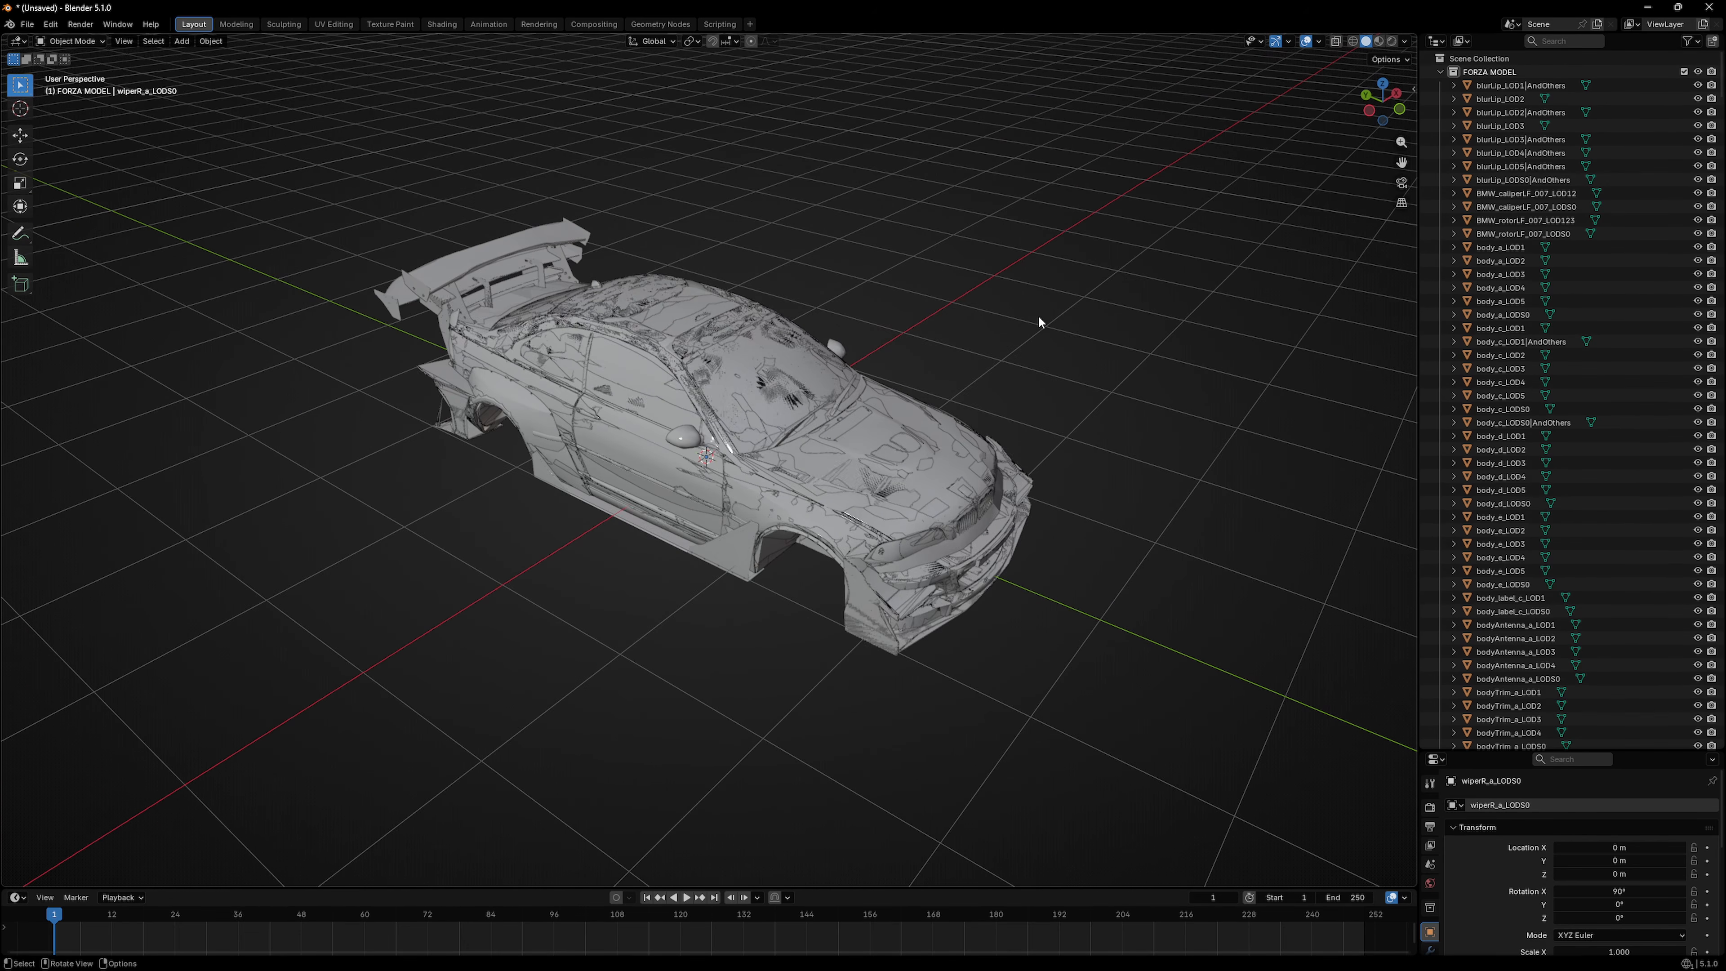
scroll(1033, 321, up, 3)
middle_drag(1026, 326, 1146, 287)
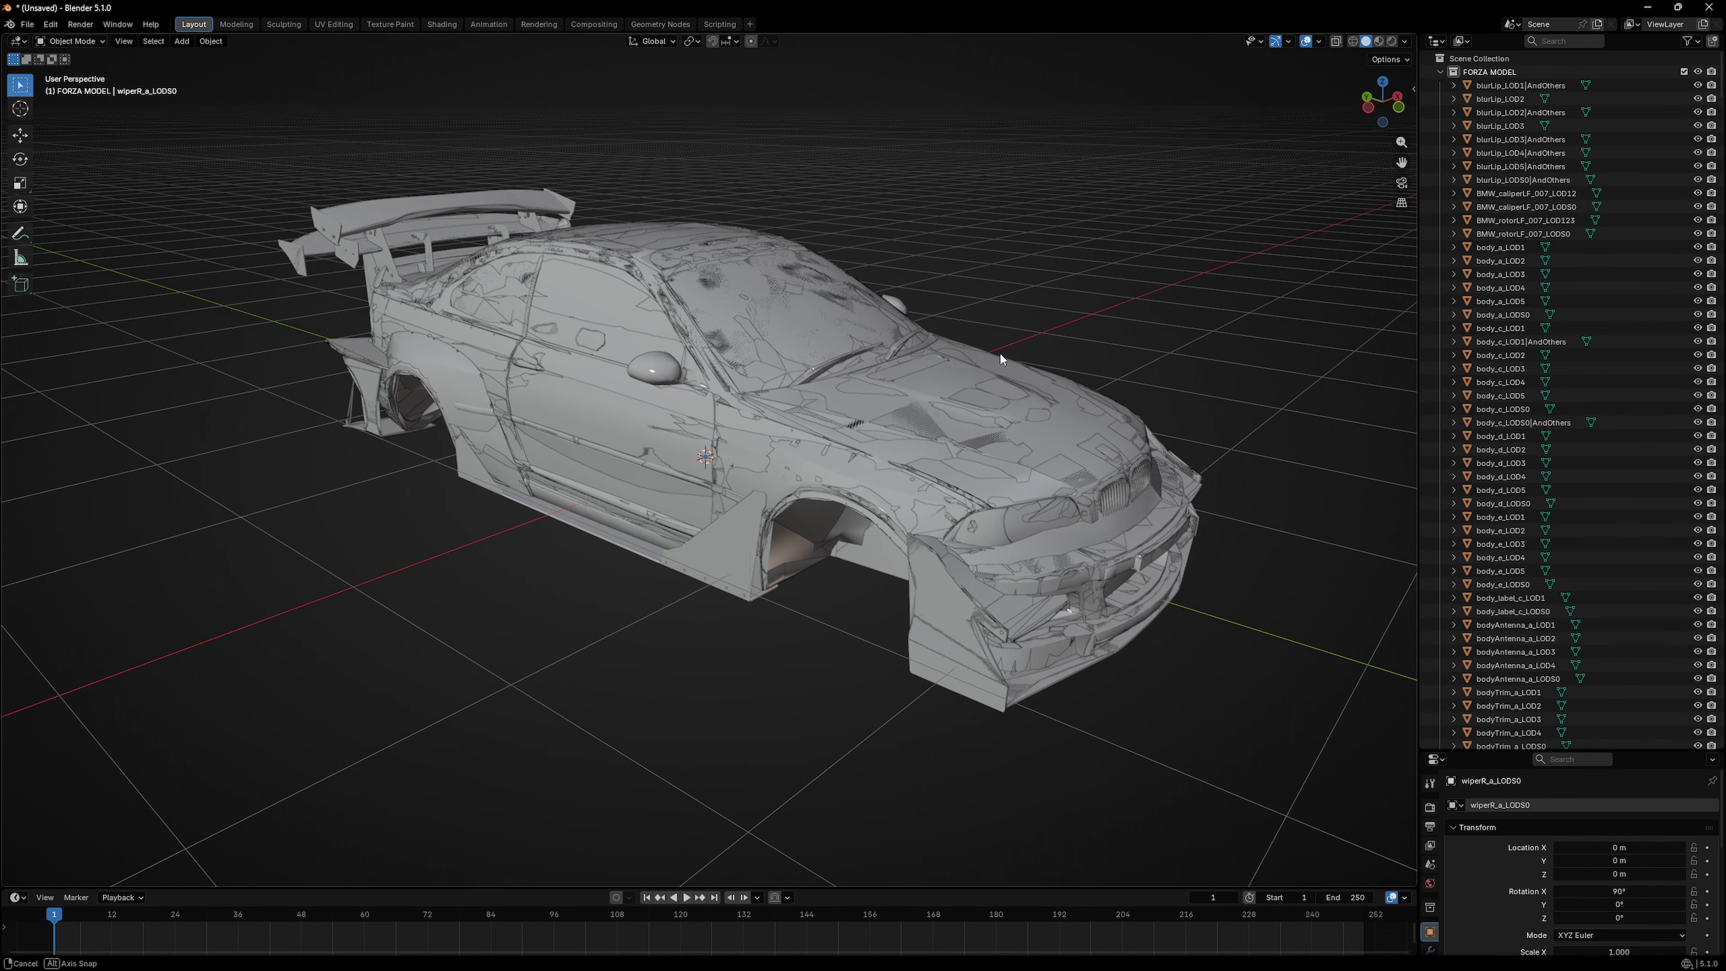
middle_drag(1001, 356, 1013, 351)
Step: Filter the scene objects by lod1 and delete all matching LOD1 meshes
click(1562, 41)
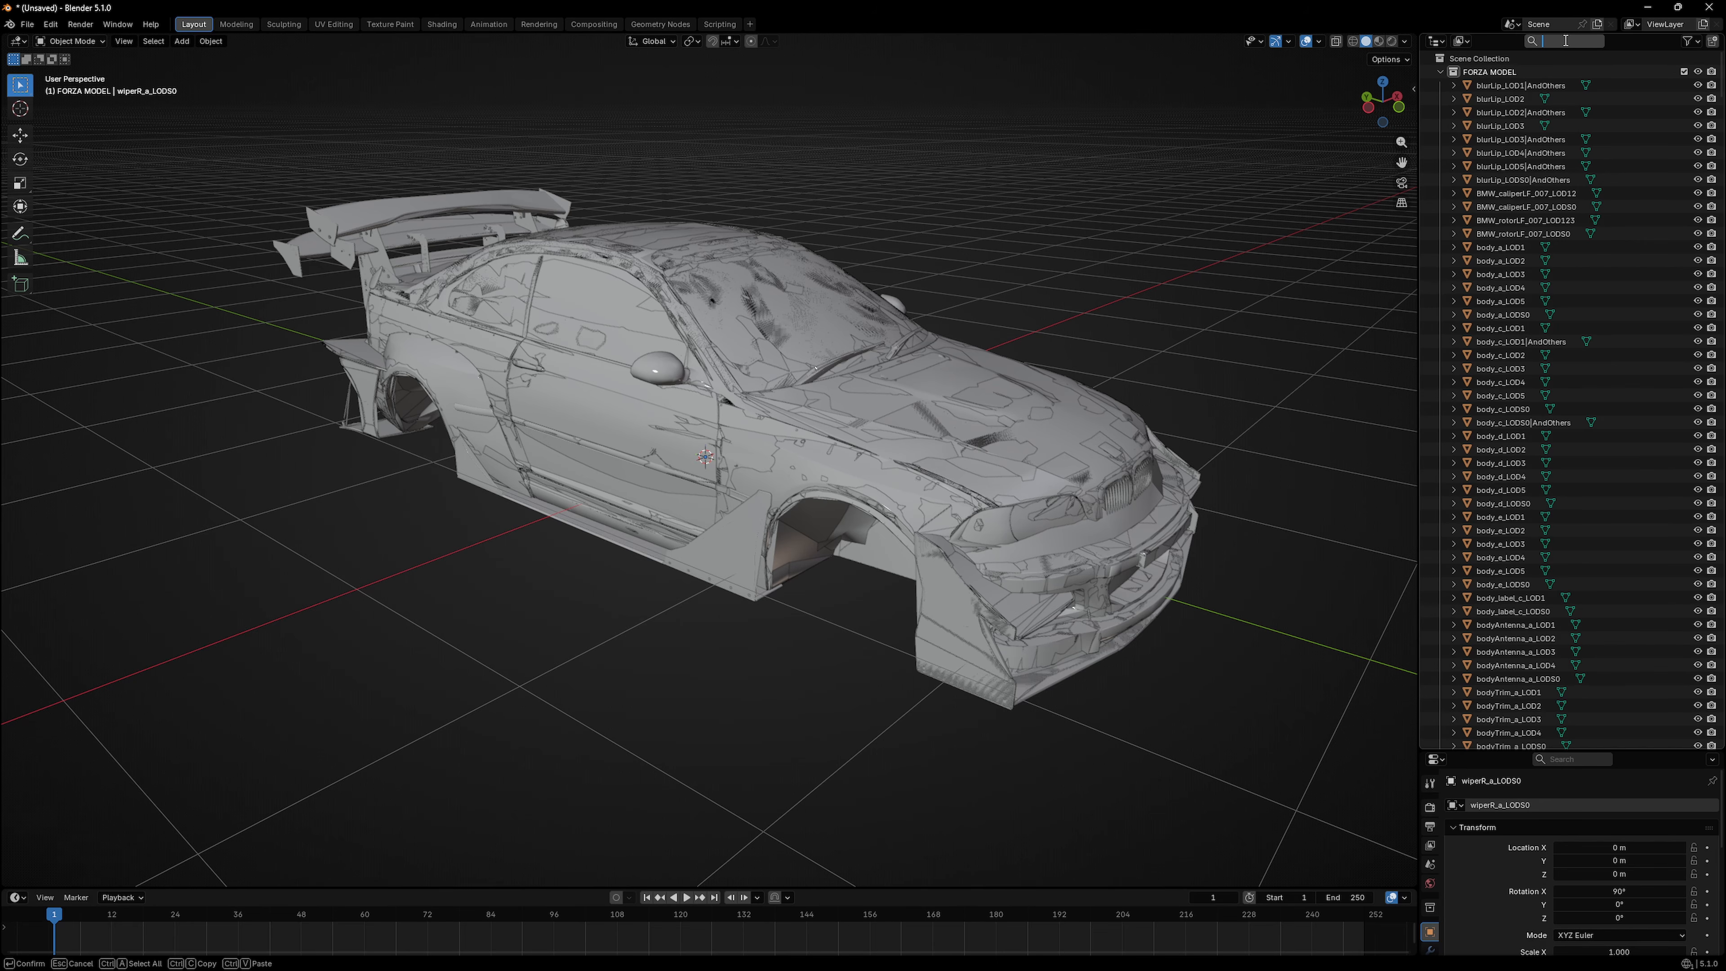
text(lod1)
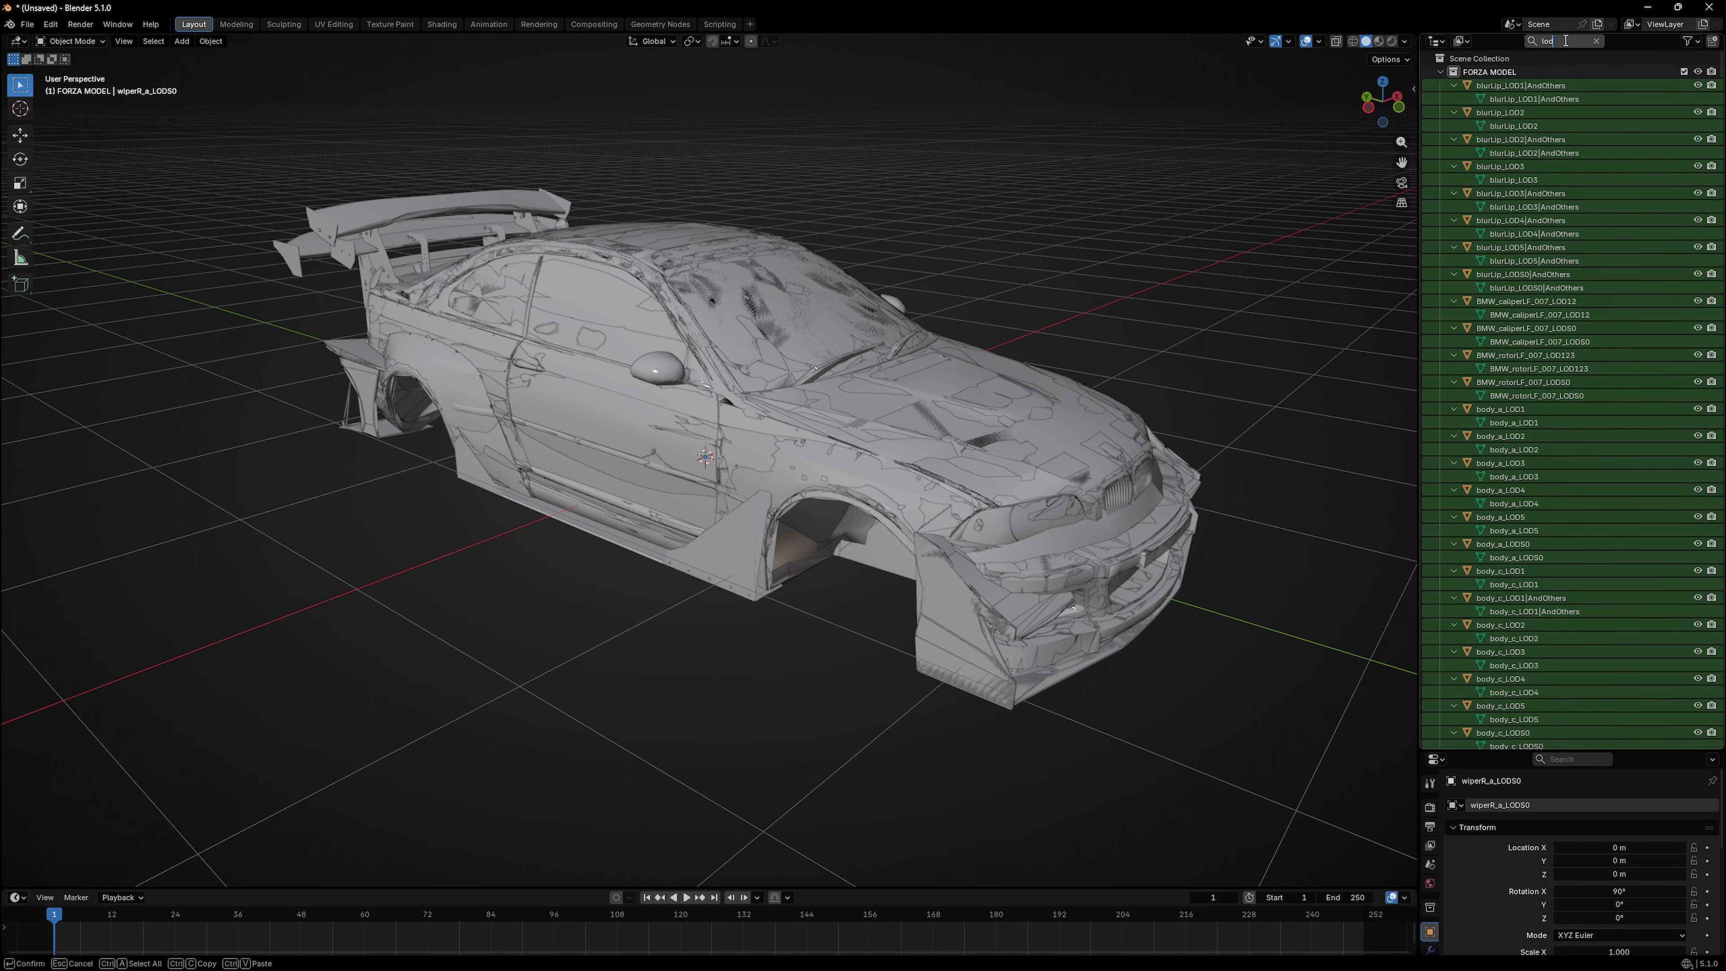
shift+click(1558, 85)
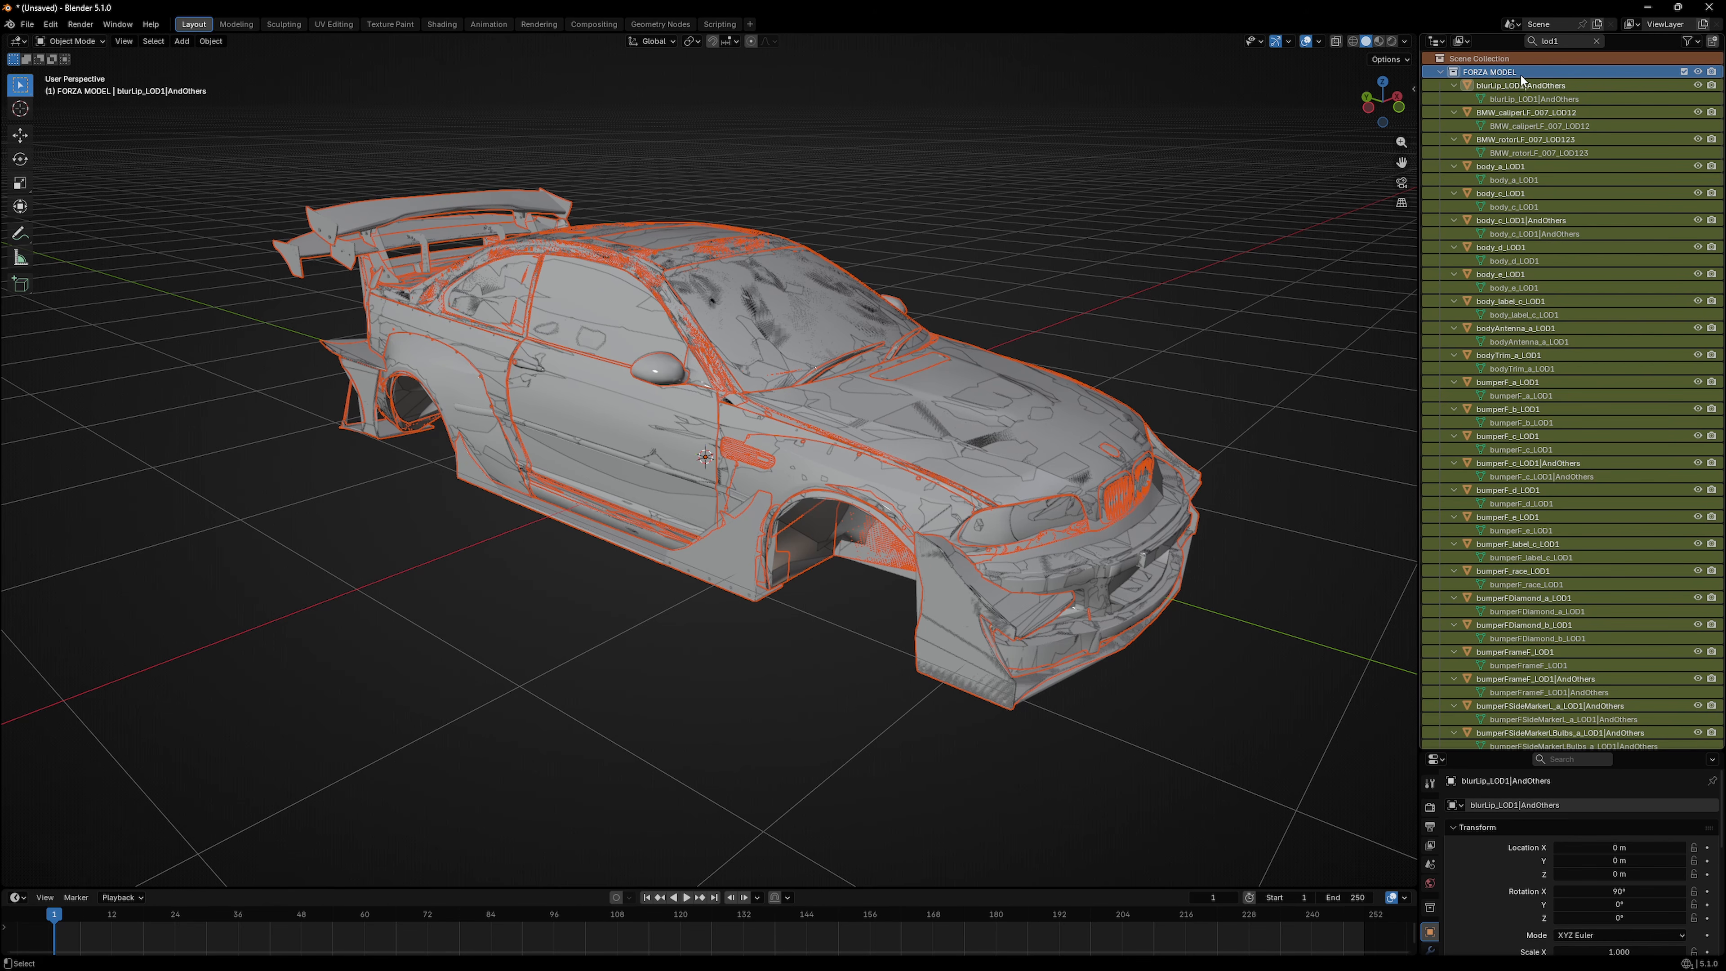
click(1495, 58)
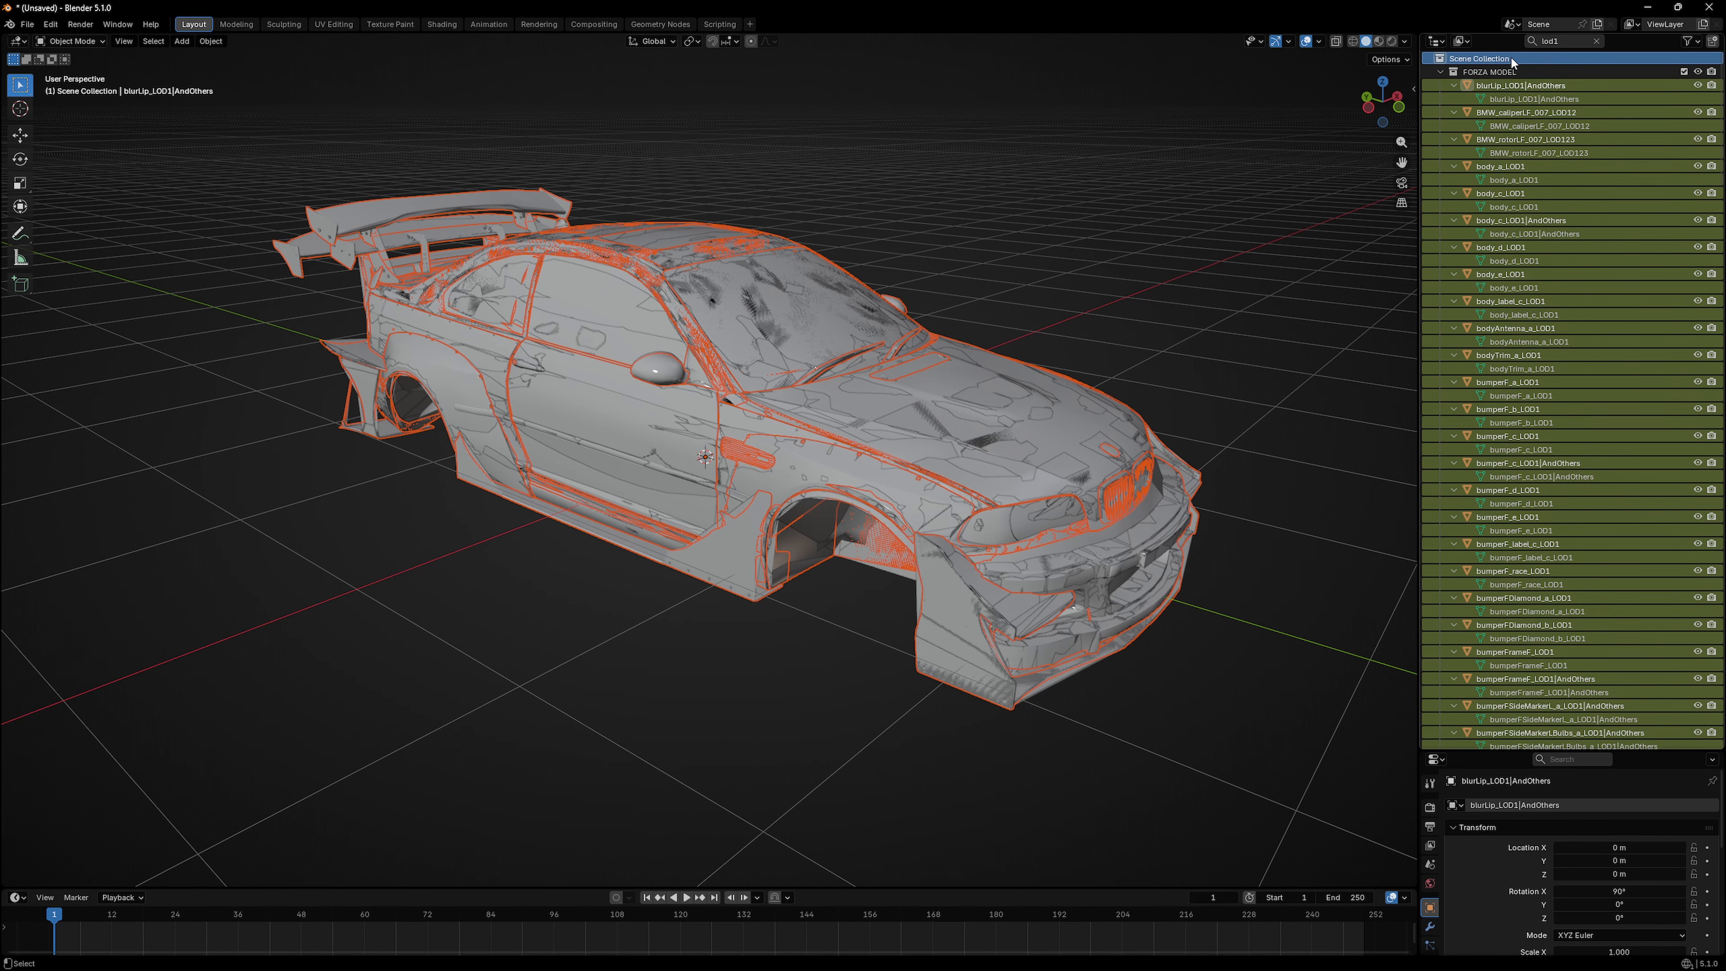
key(x)
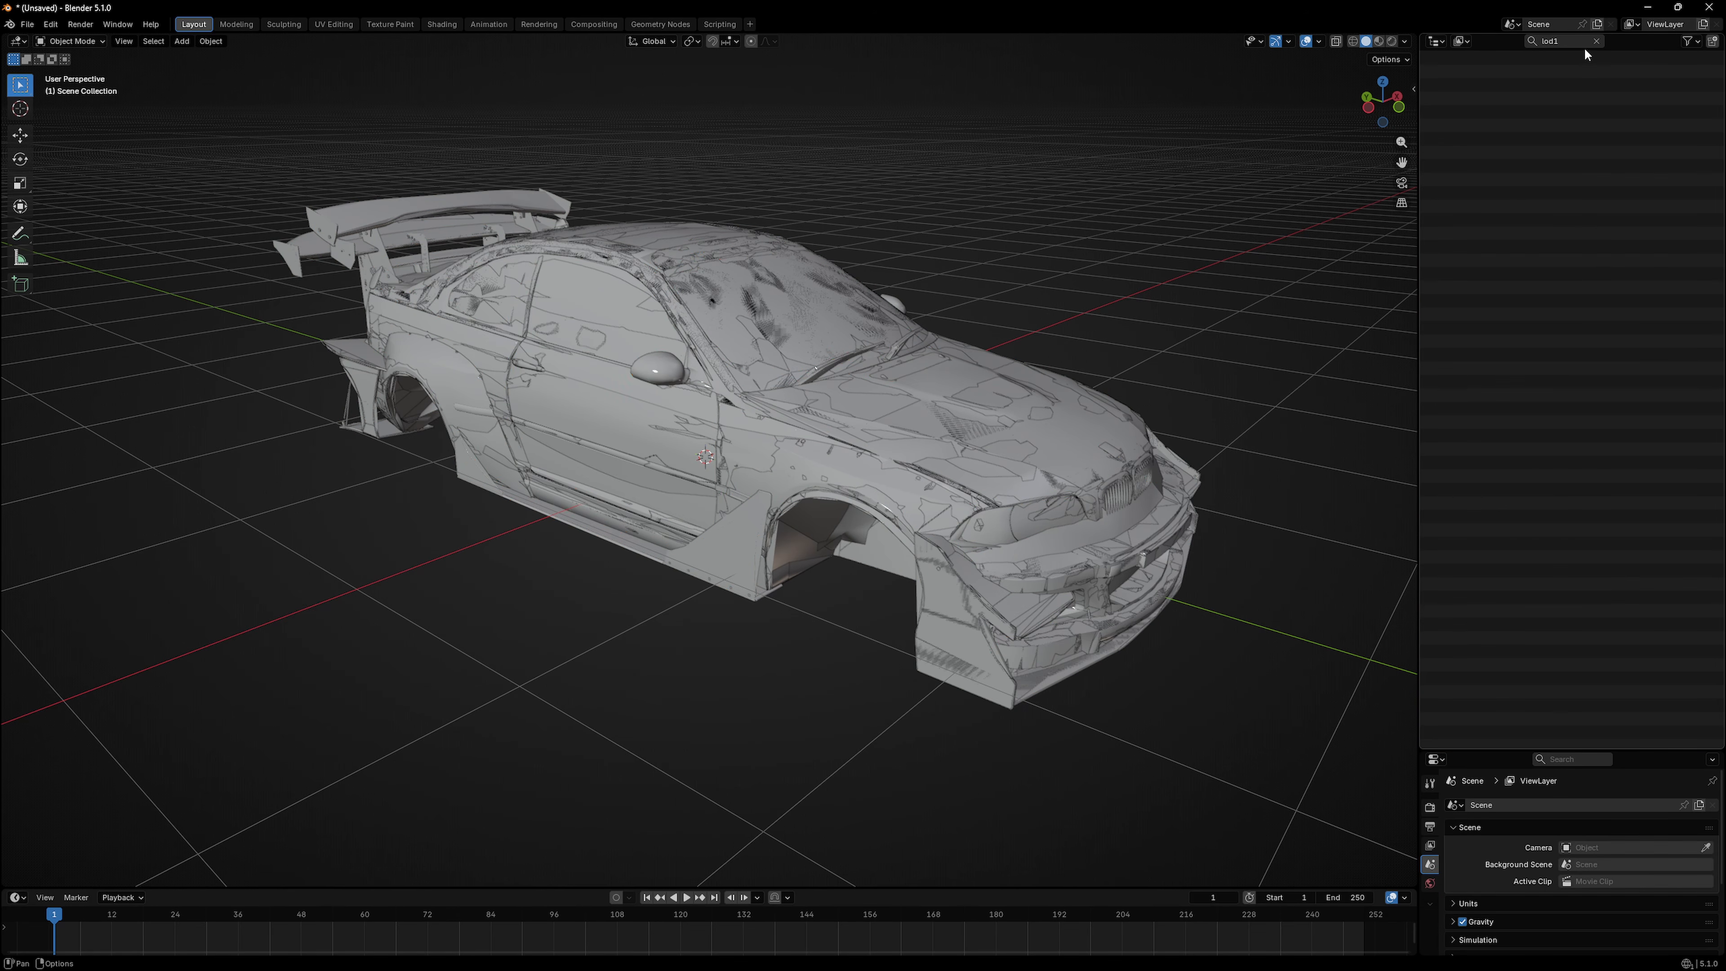
Step: Filter the scene objects by lod2 and delete all matching LOD2 meshes
click(1597, 41)
text(lod2)
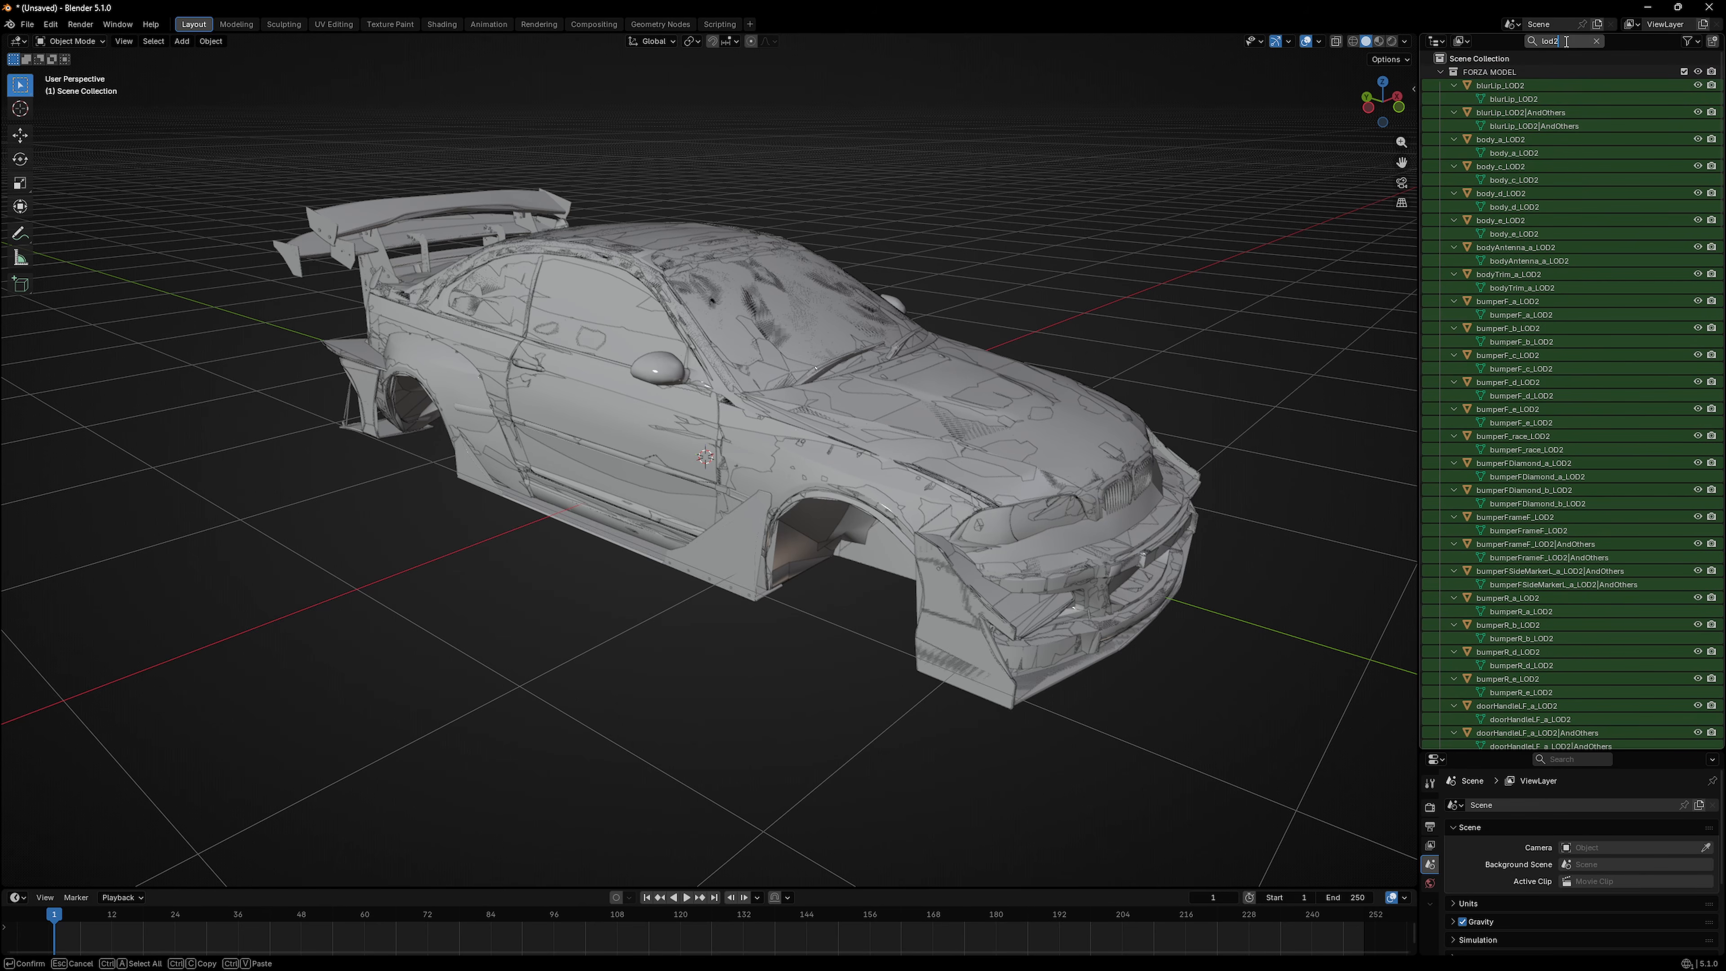
key(Return)
click(1522, 85)
key(a)
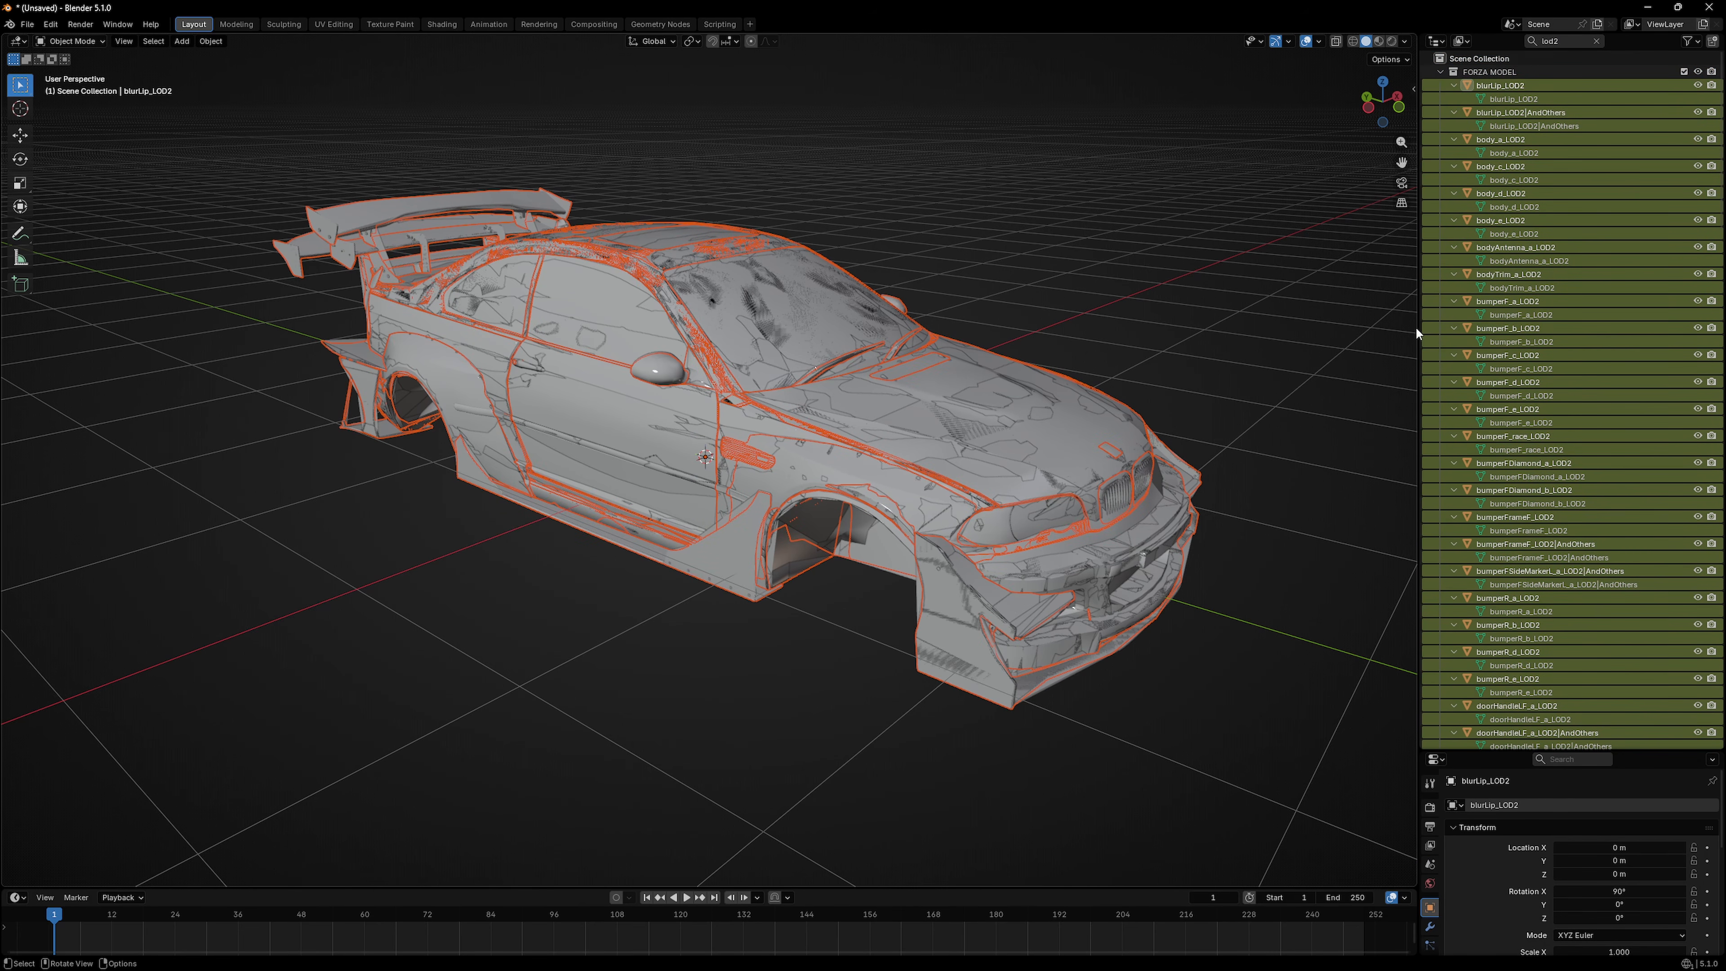
key(Delete)
Step: Filter the scene objects by lod3 and delete all matching LOD3 meshes
click(1576, 42)
key(BackSpace)
text(3)
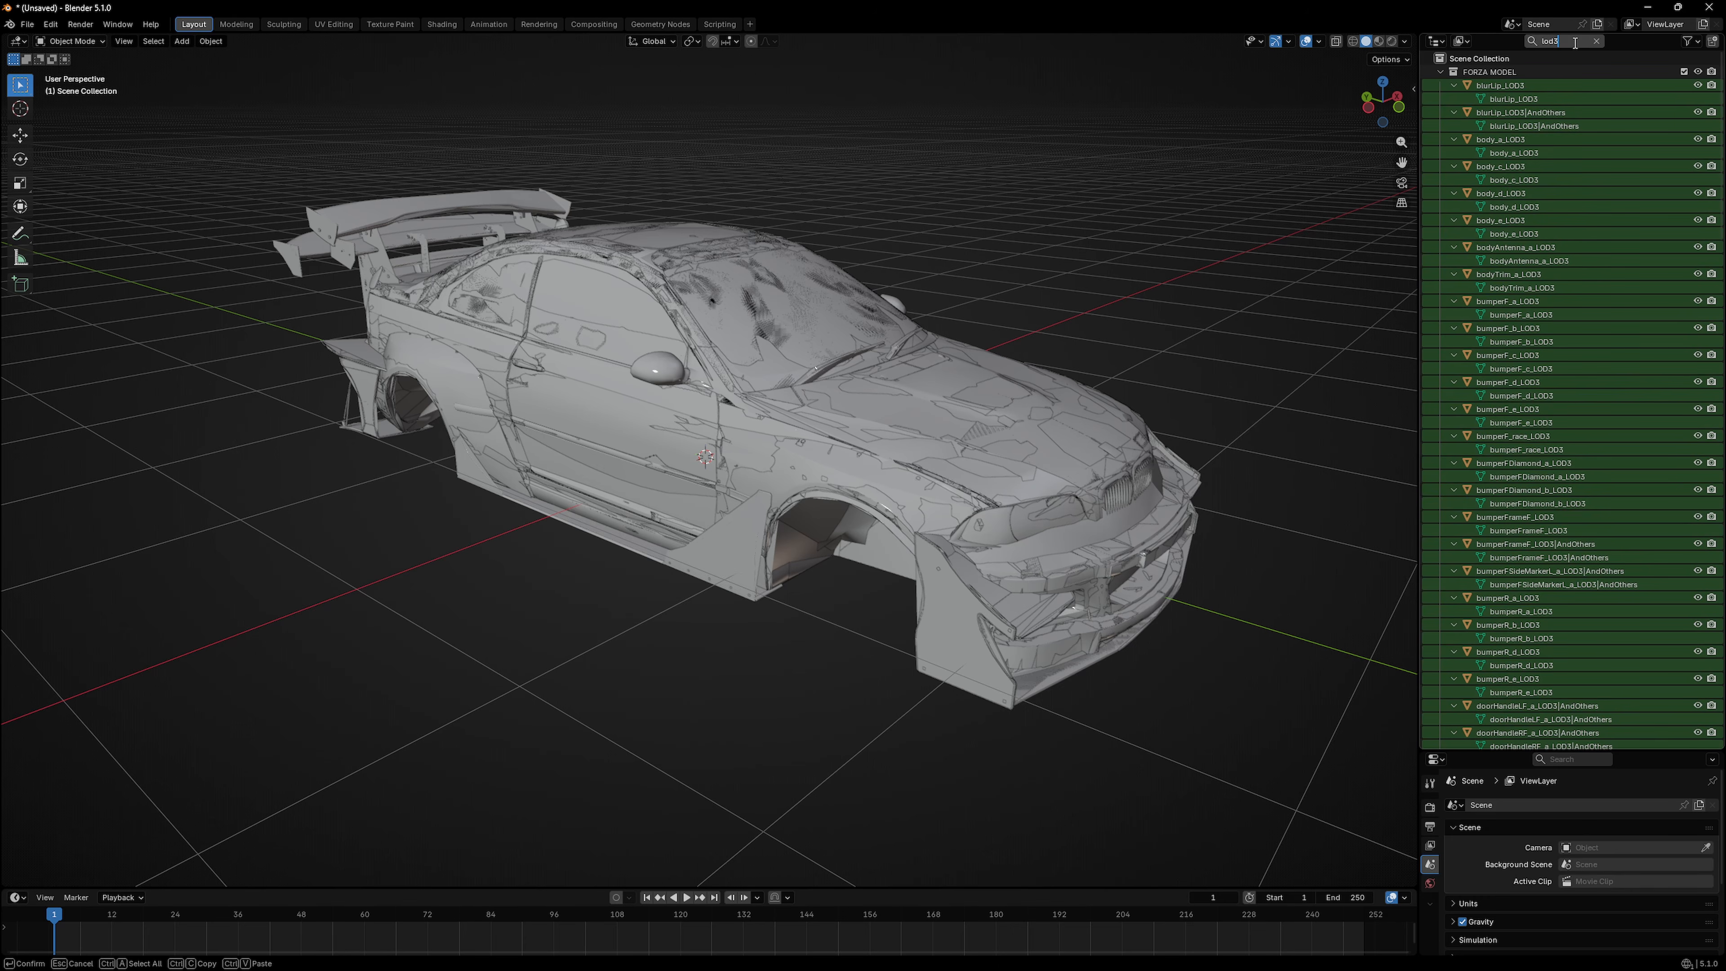
text(a)
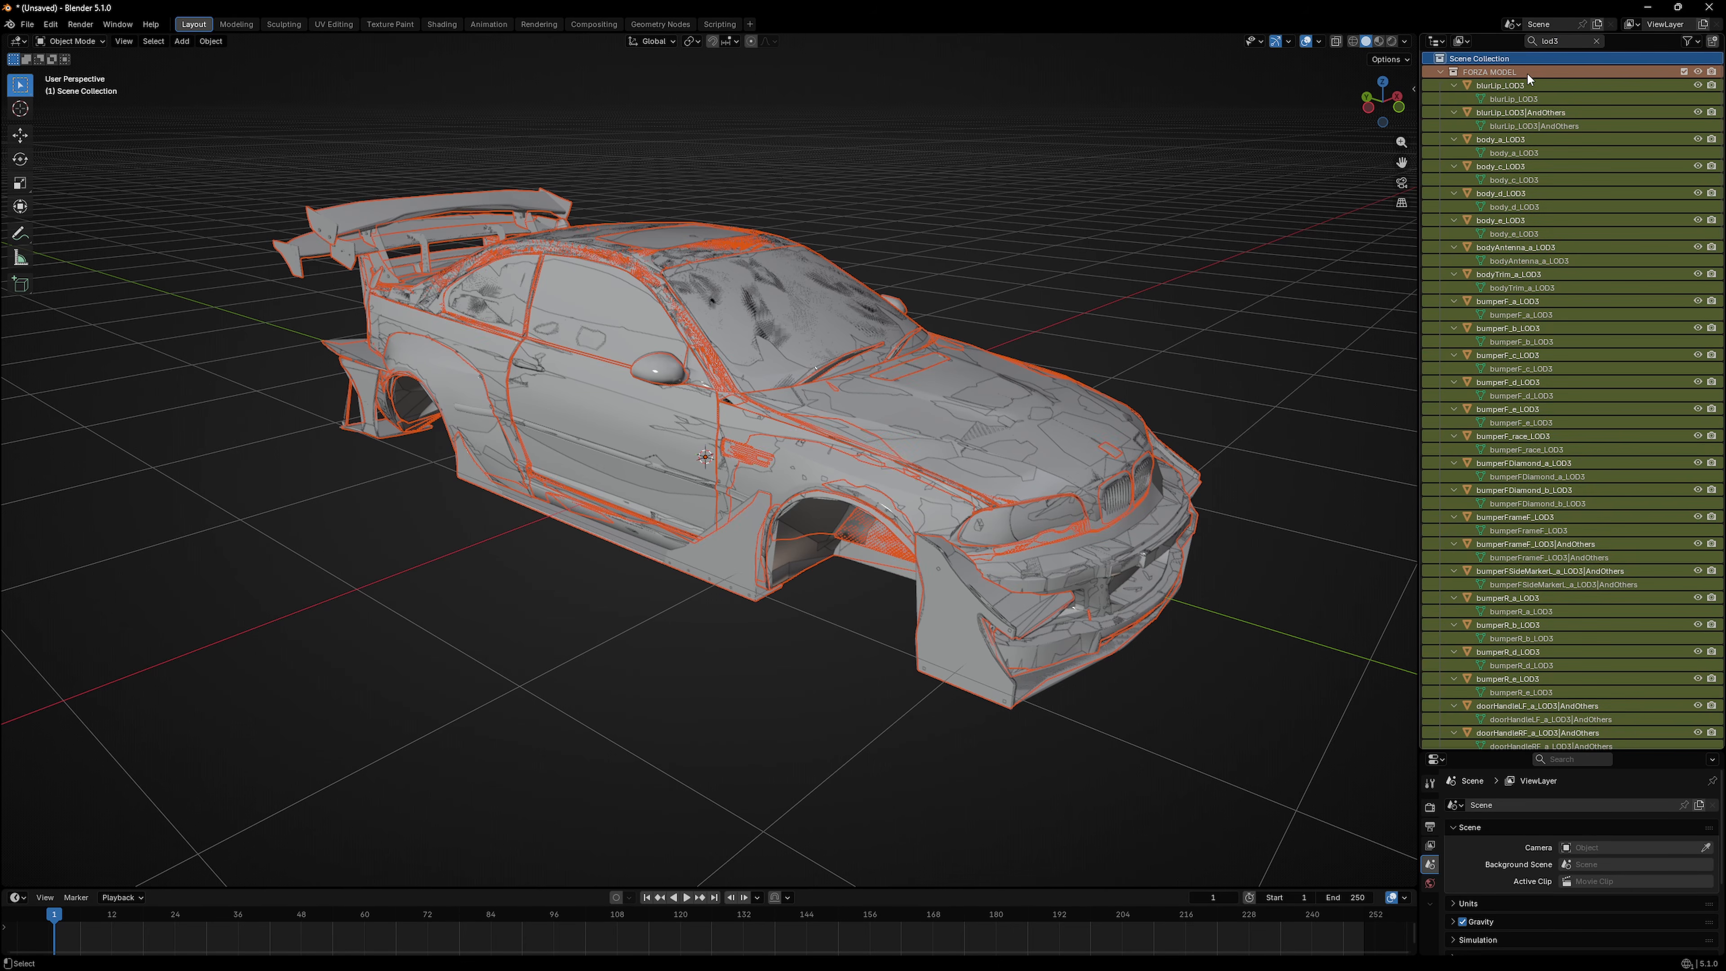
click(1527, 72)
click(1522, 61)
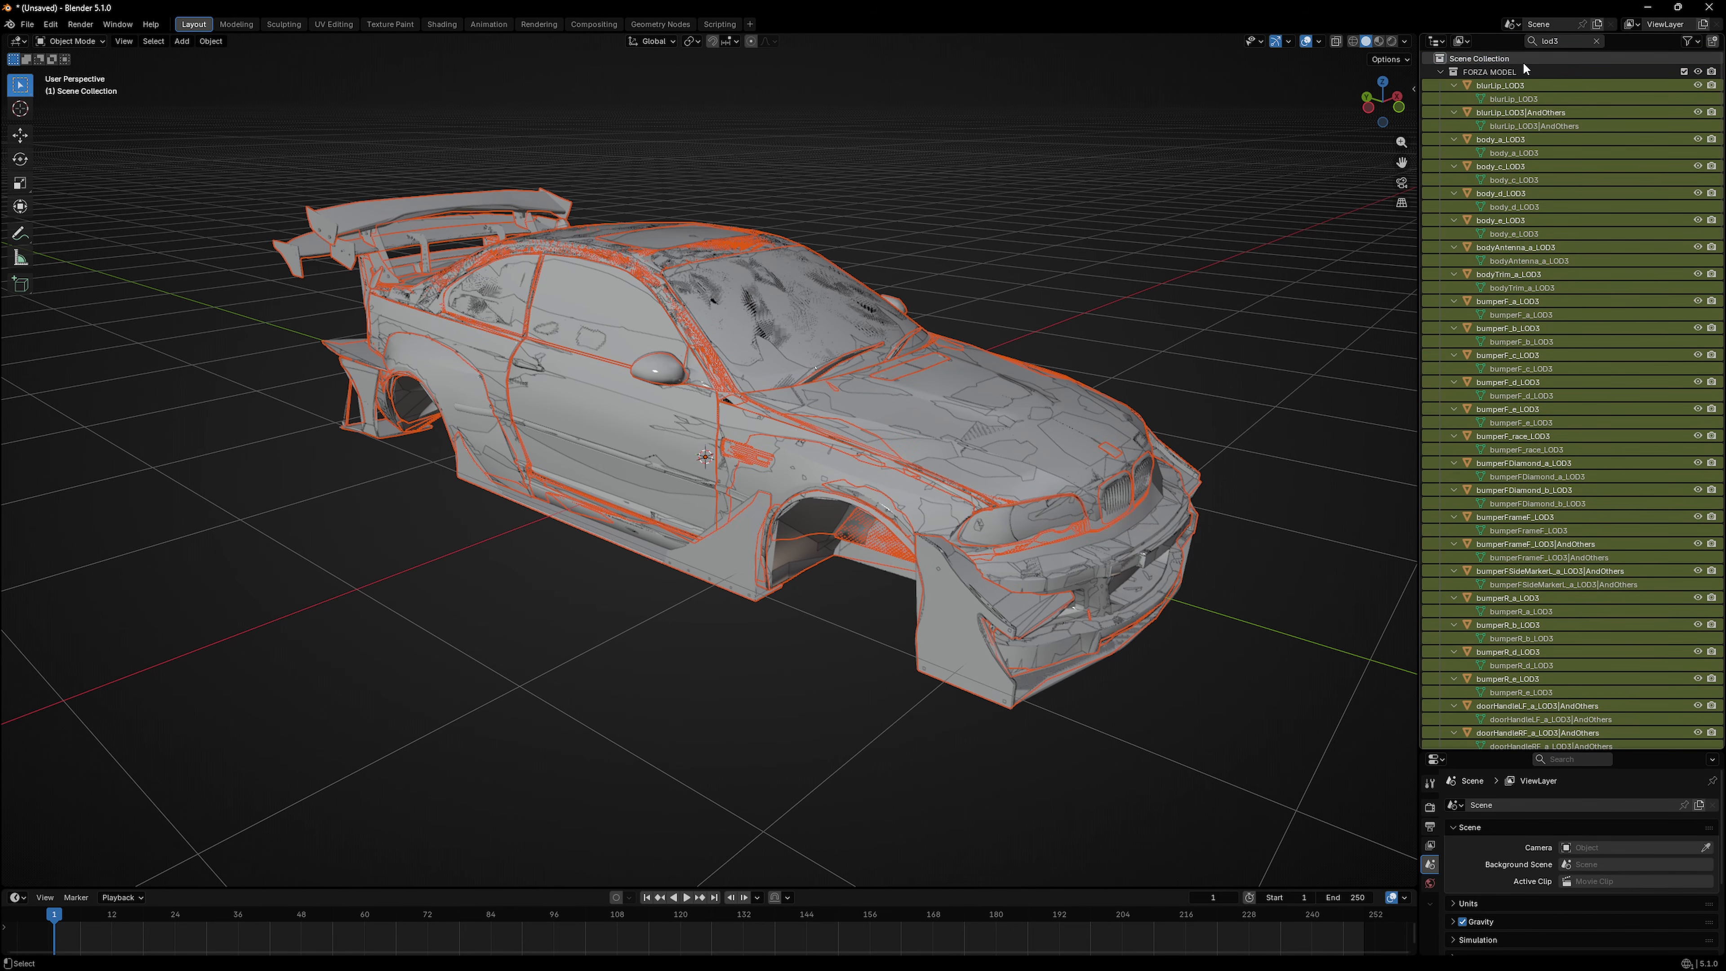
key(Delete)
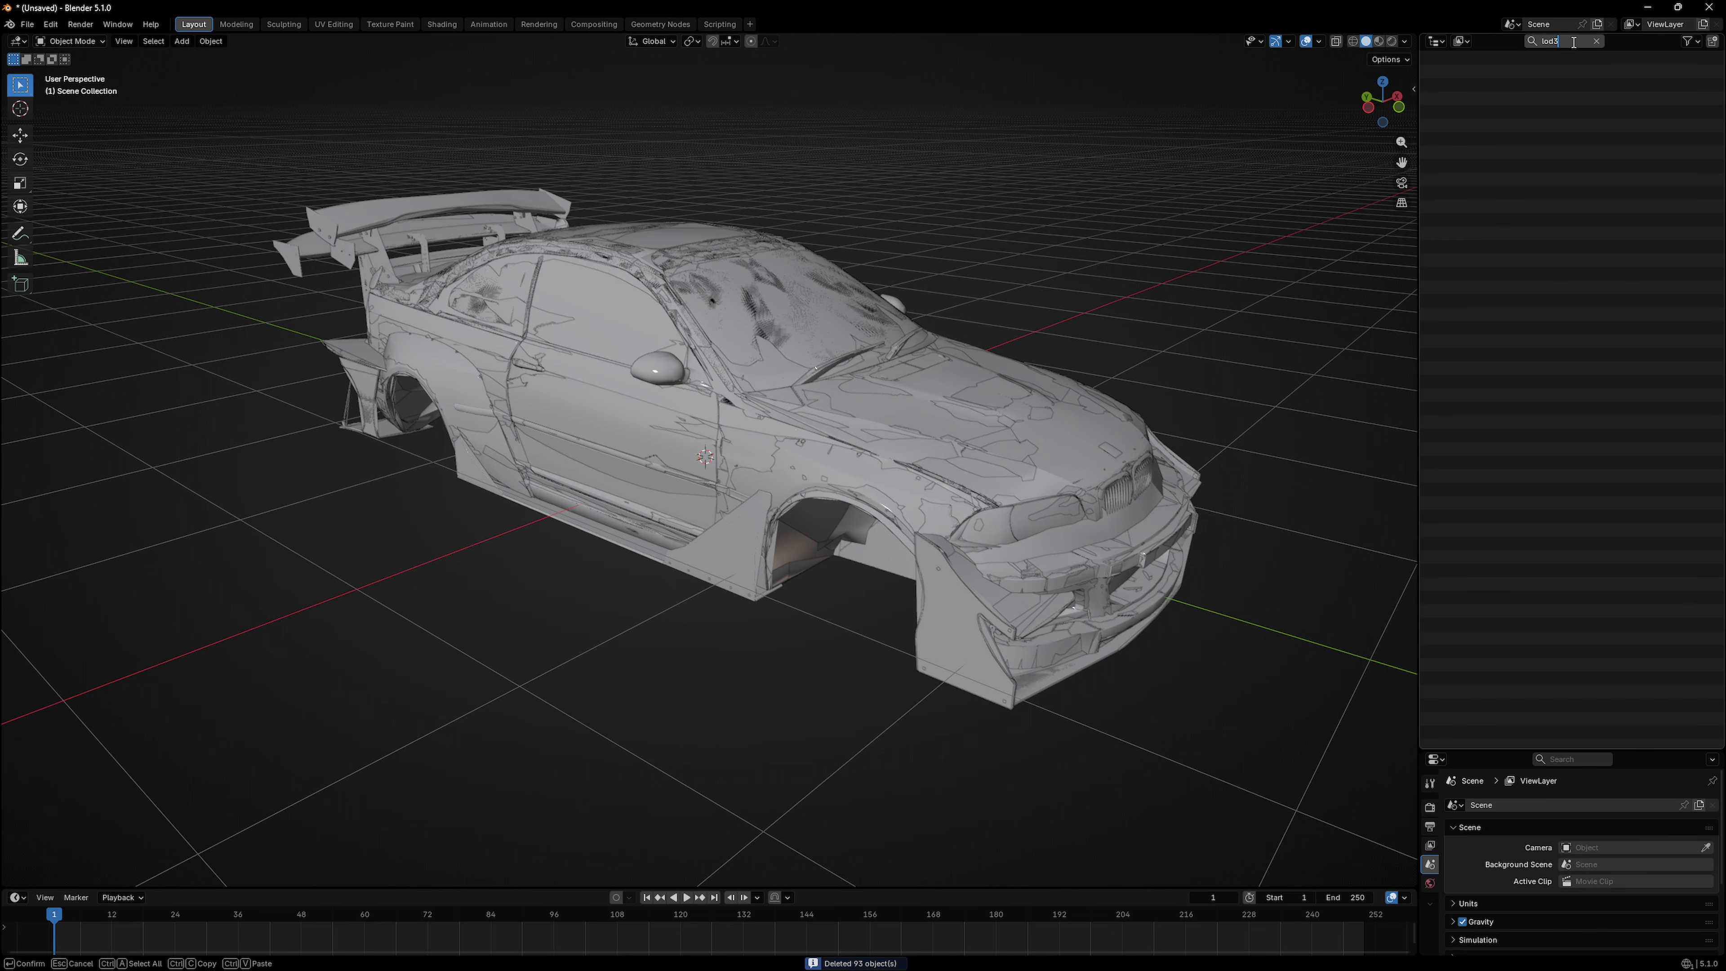
Step: Filter the scene objects by lod4 and delete all matching LOD4 meshes
key(BackSpace)
text(4)
key(Return)
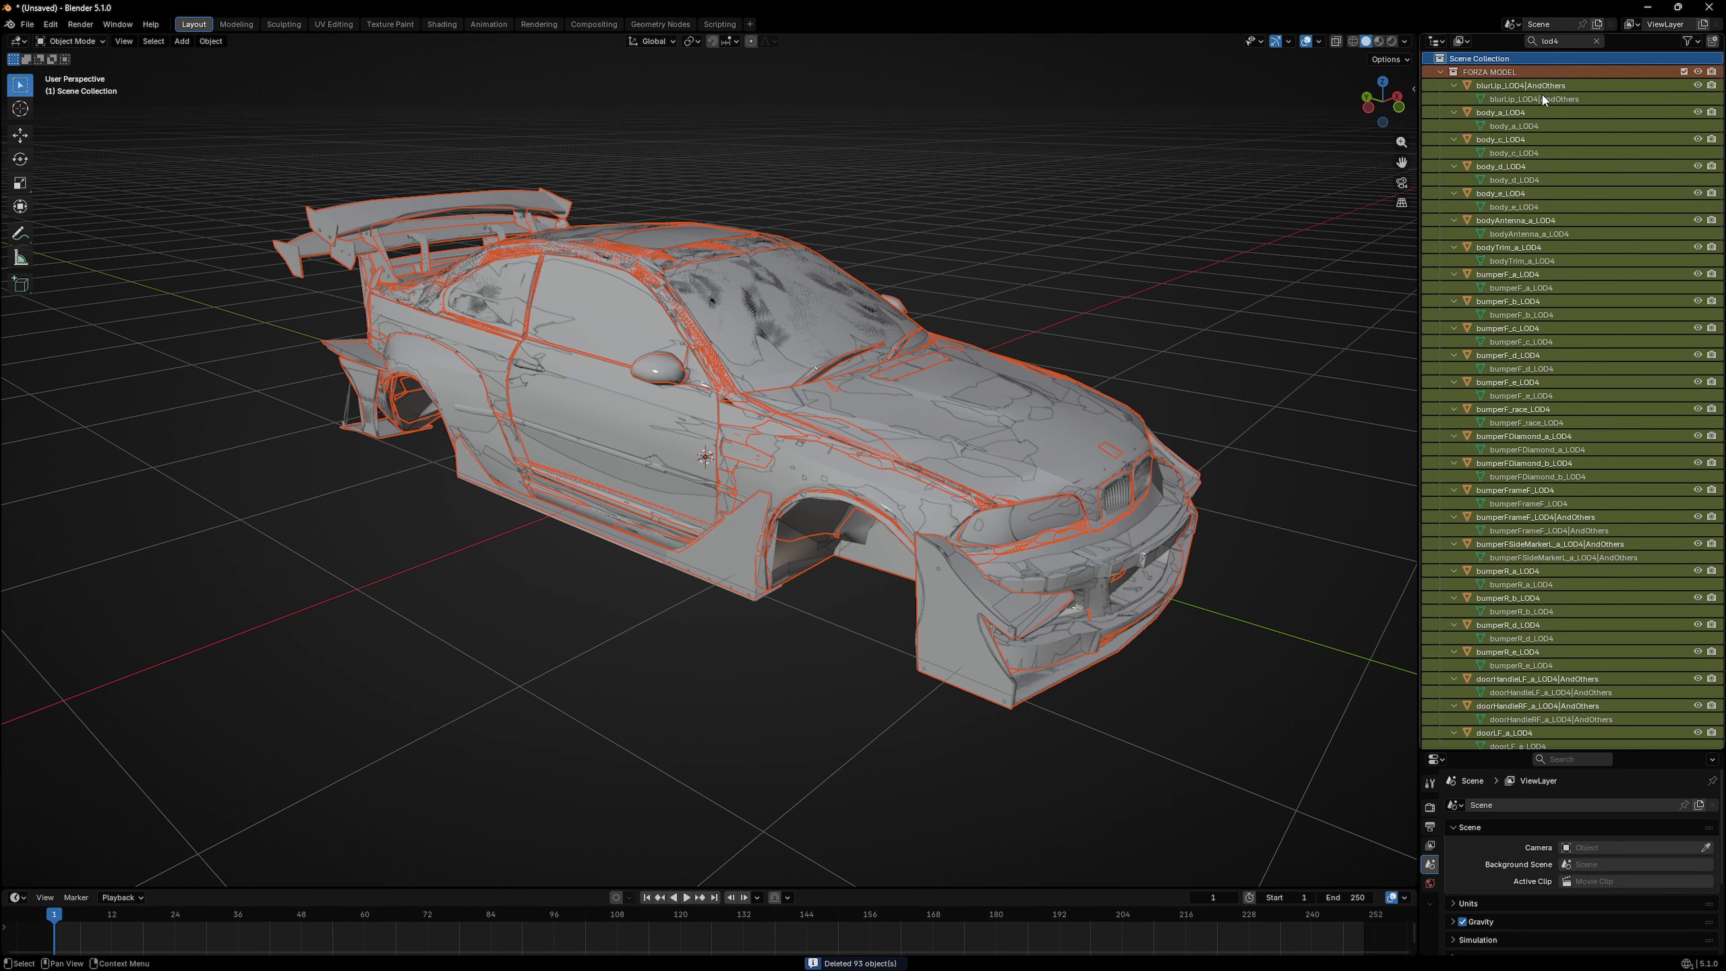
key(a)
key(Delete)
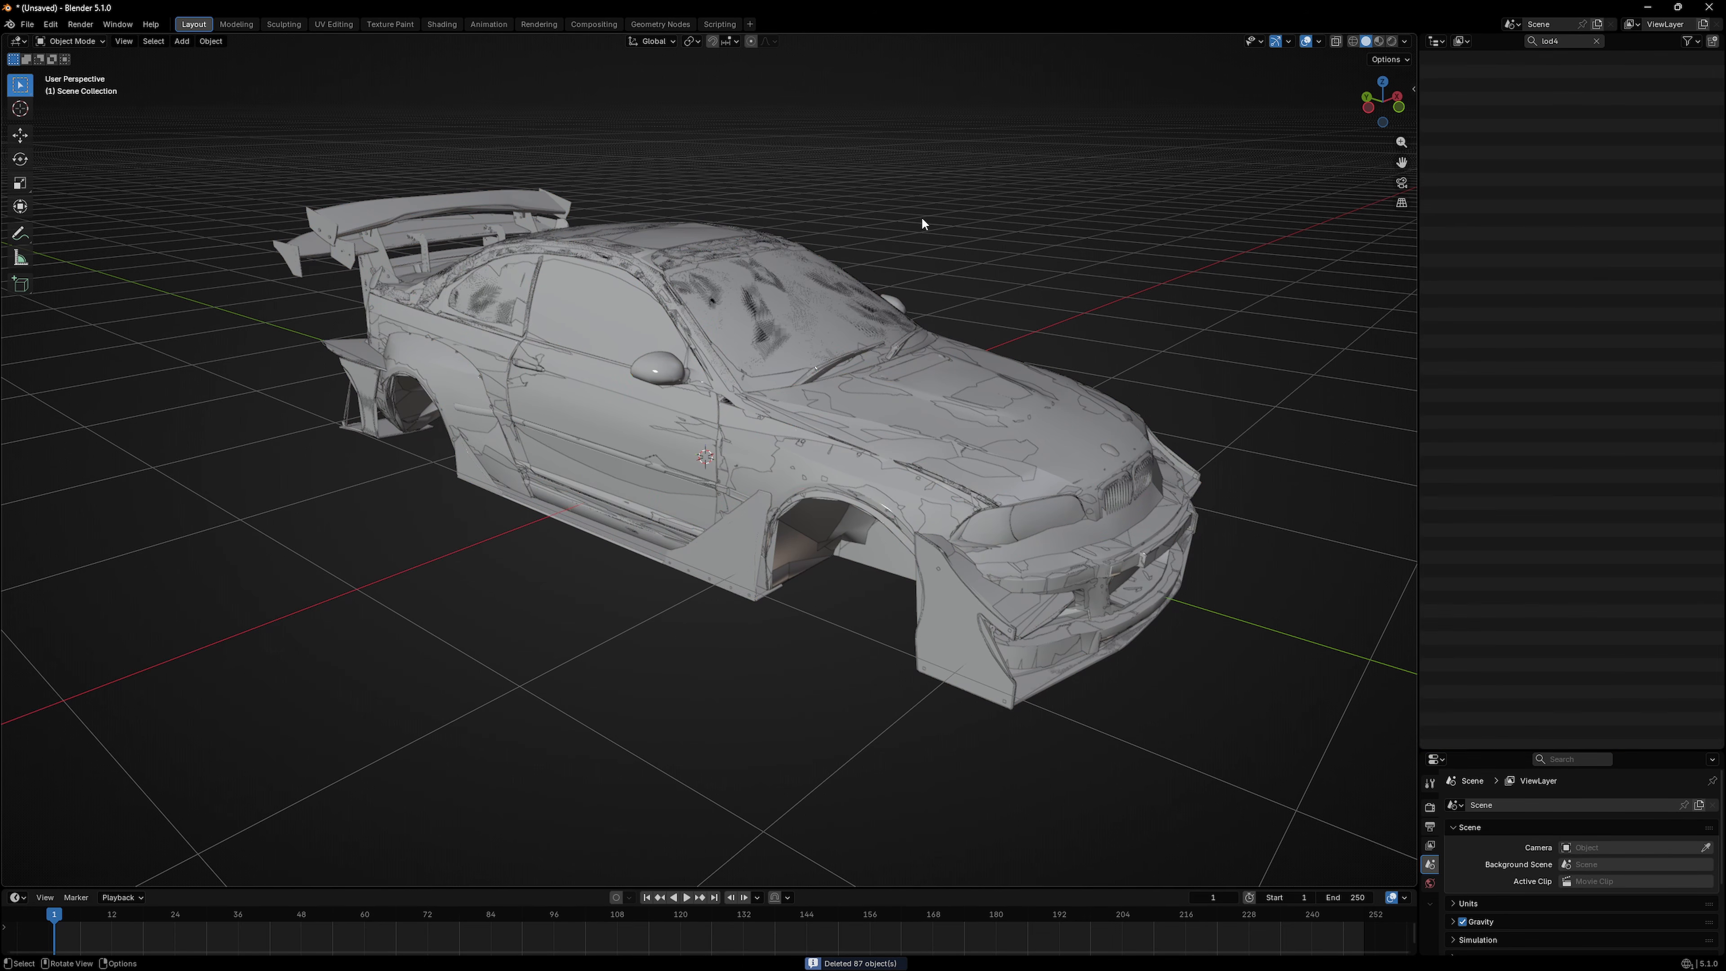
Step: Filter the scene objects by lod5 and delete all matching LOD5 meshes
click(1570, 42)
key(BackSpace)
text(5)
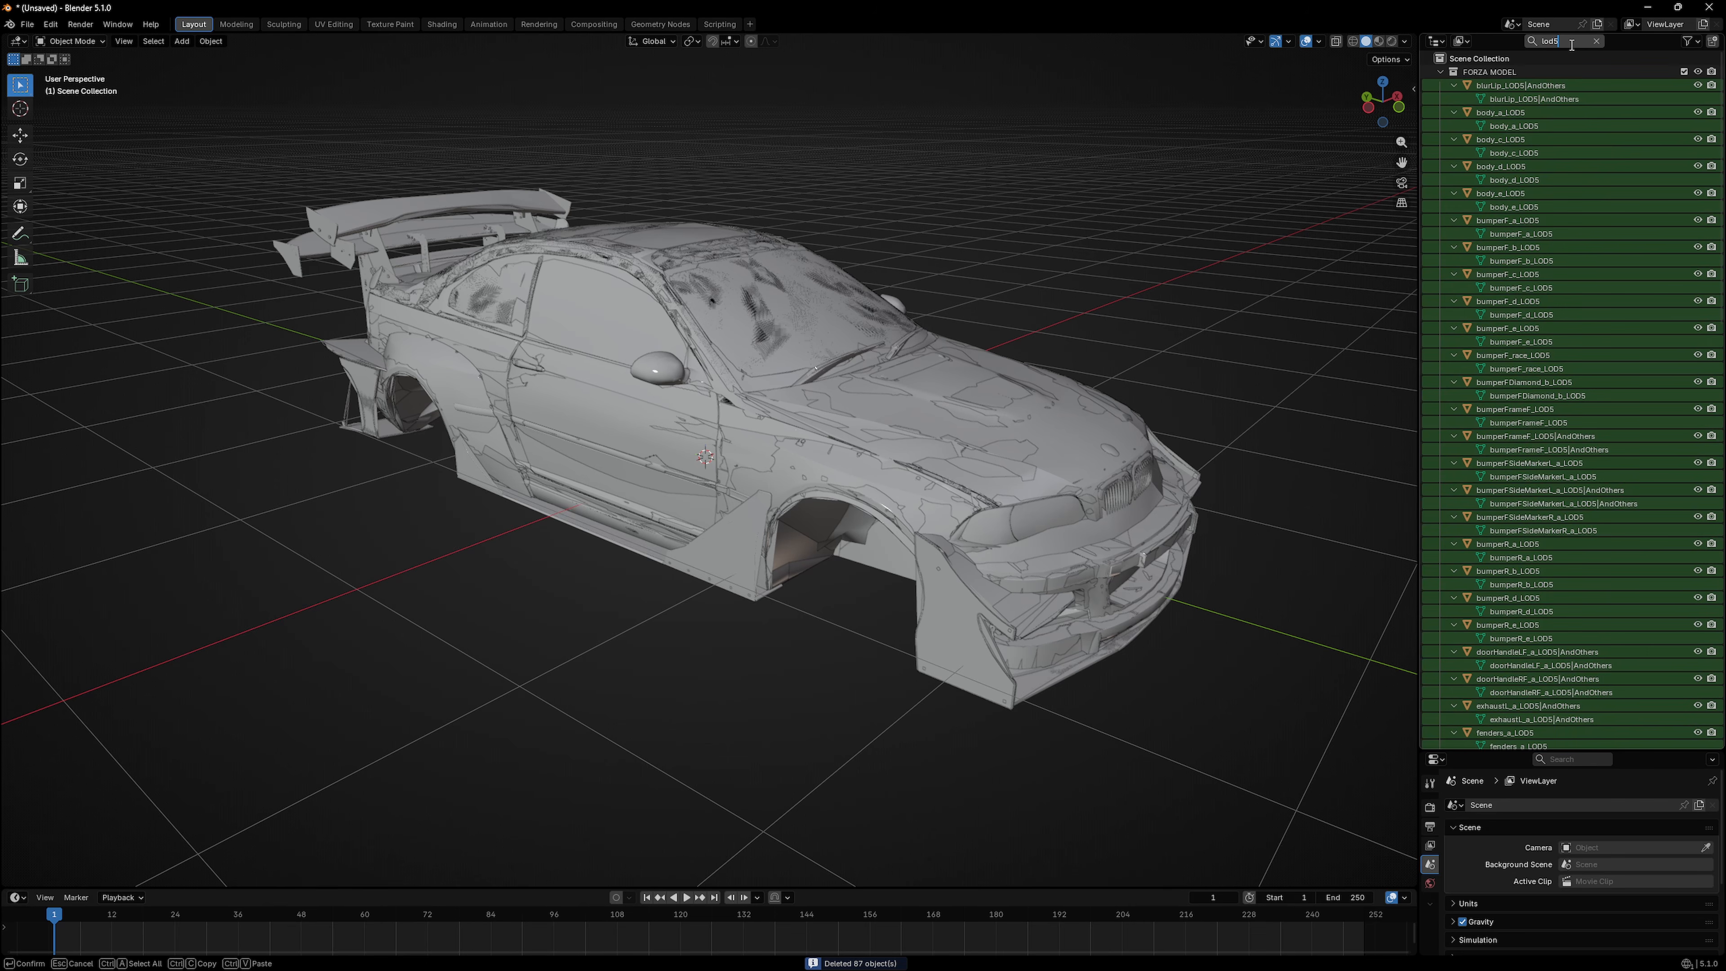
key(Return)
click(1531, 83)
key(a)
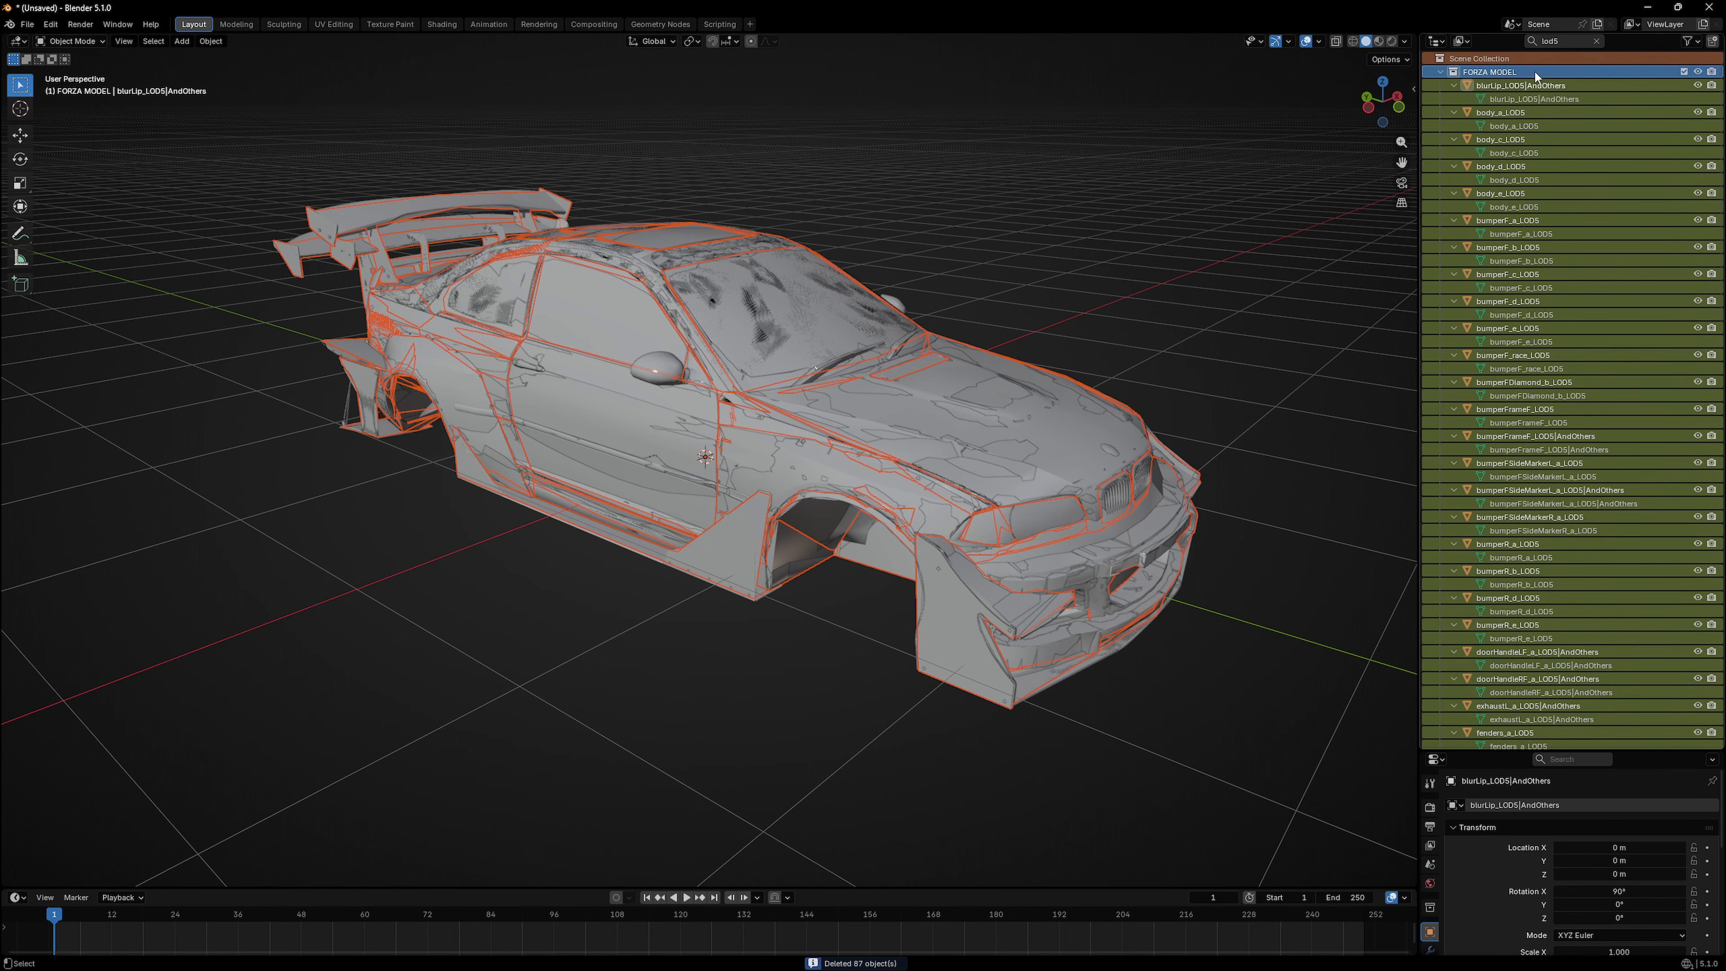
key(Delete)
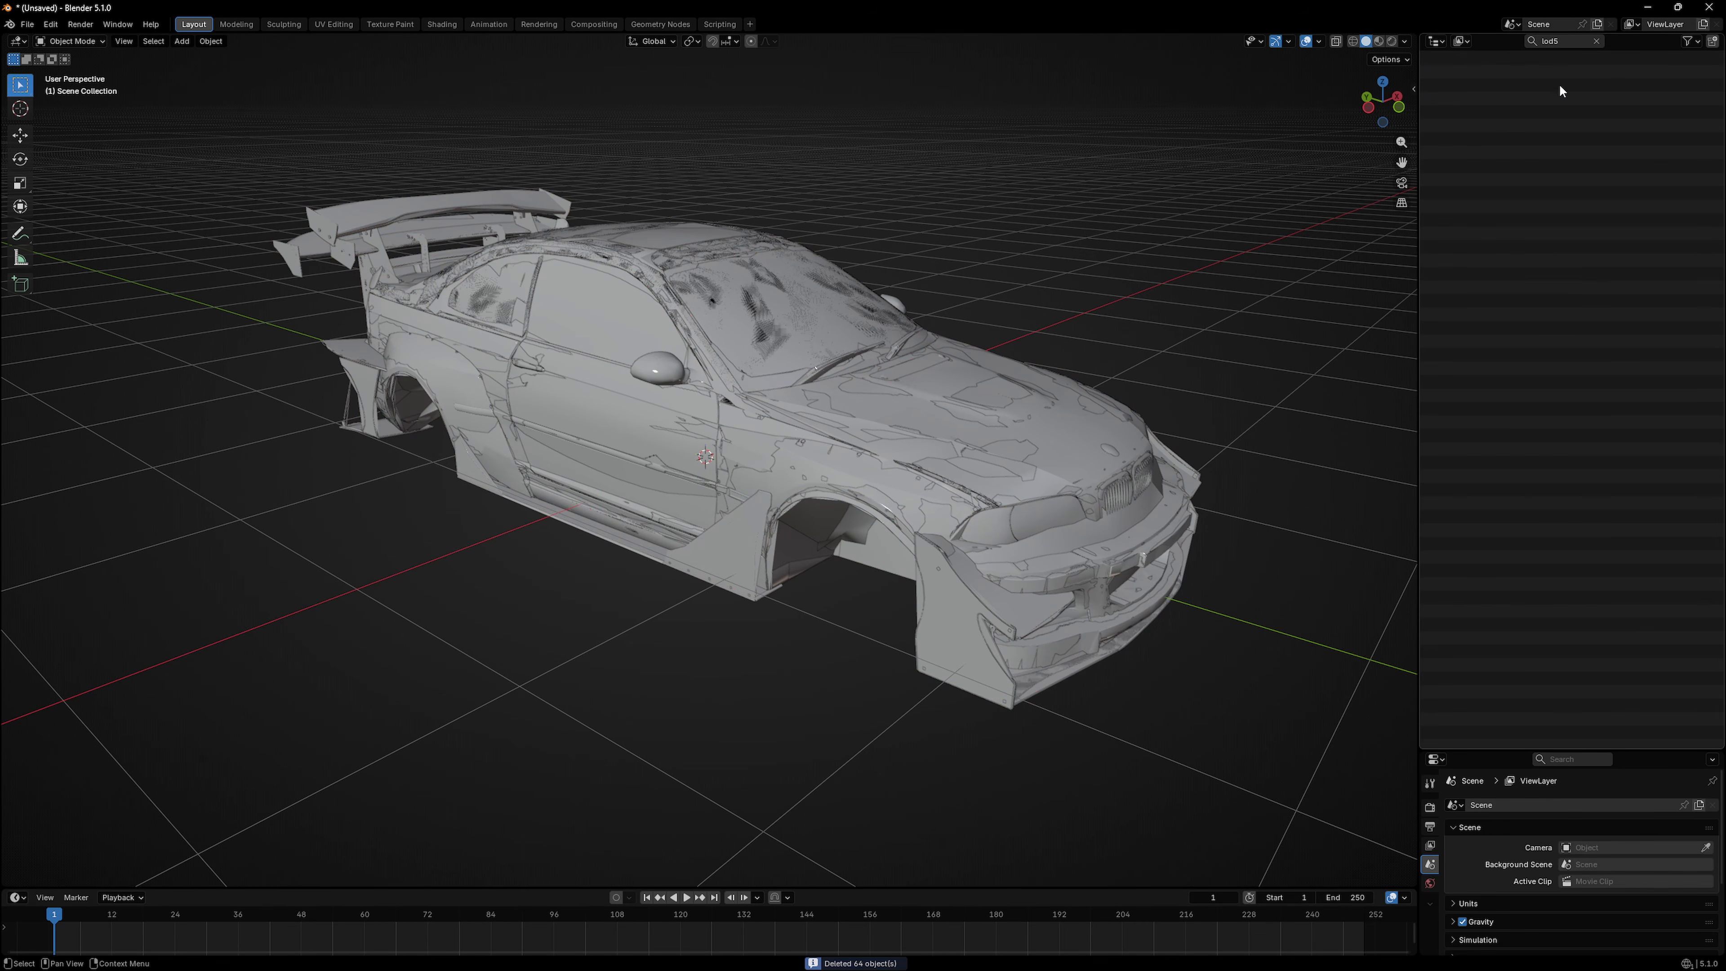
Step: Replace the object filter with shadow and delete all matching Shadow meshes
click(1596, 41)
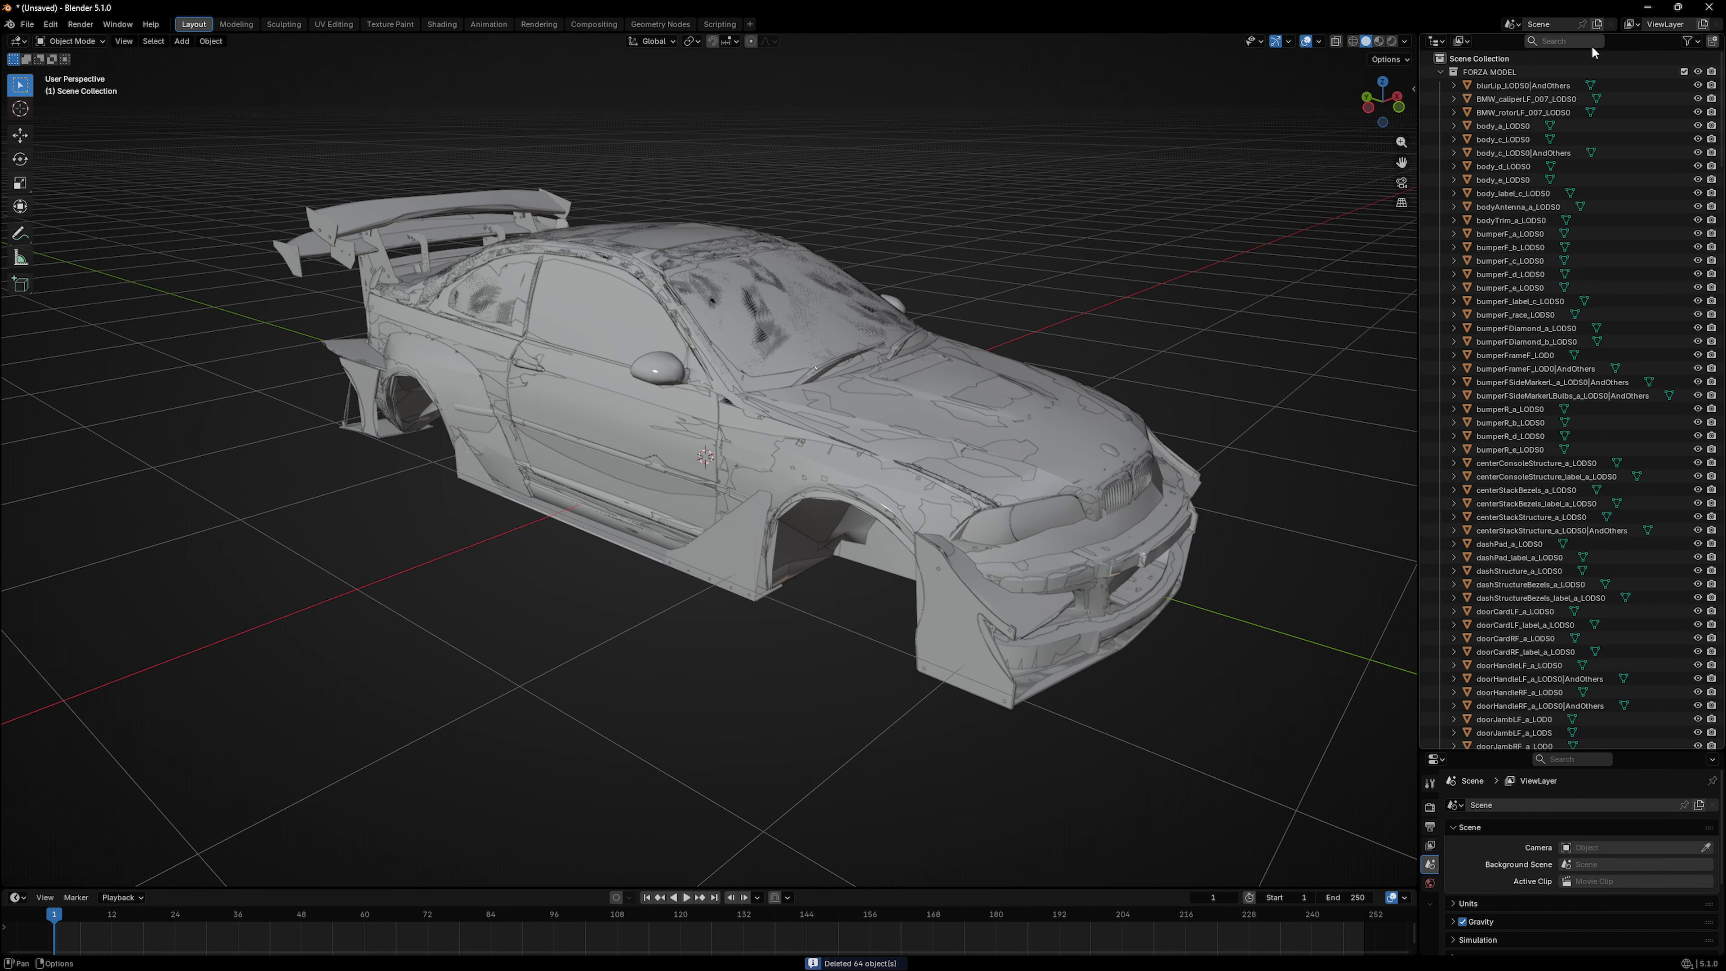
click(1520, 85)
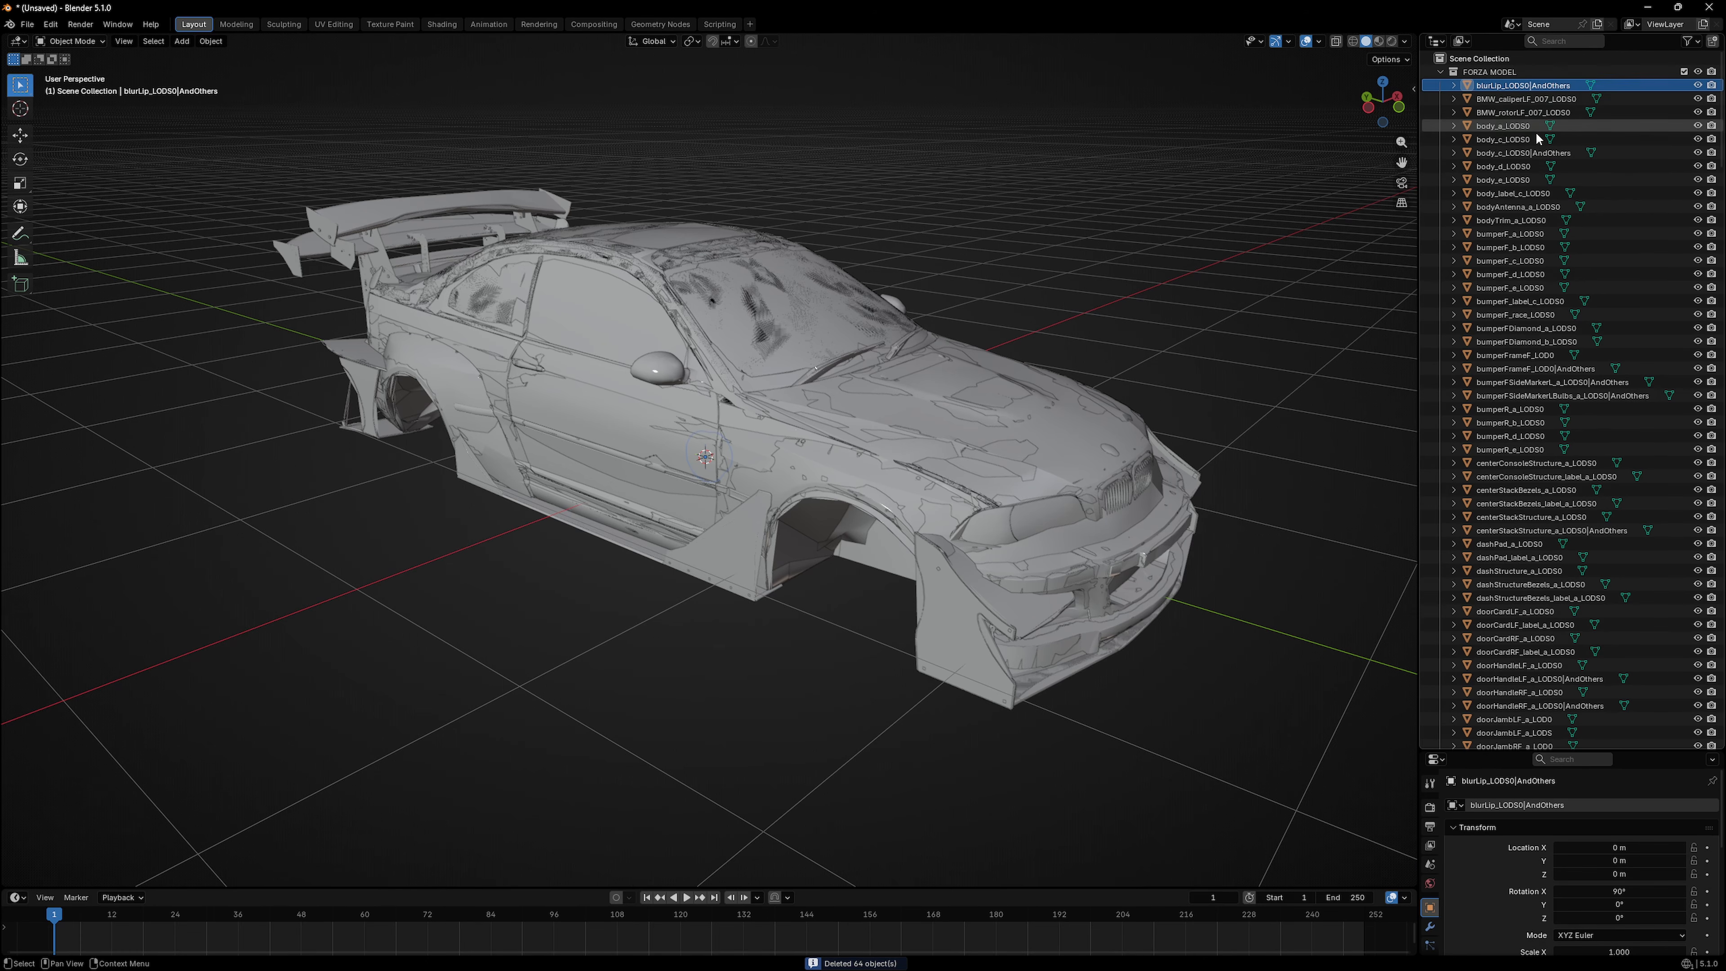
click(1578, 43)
text(shda)
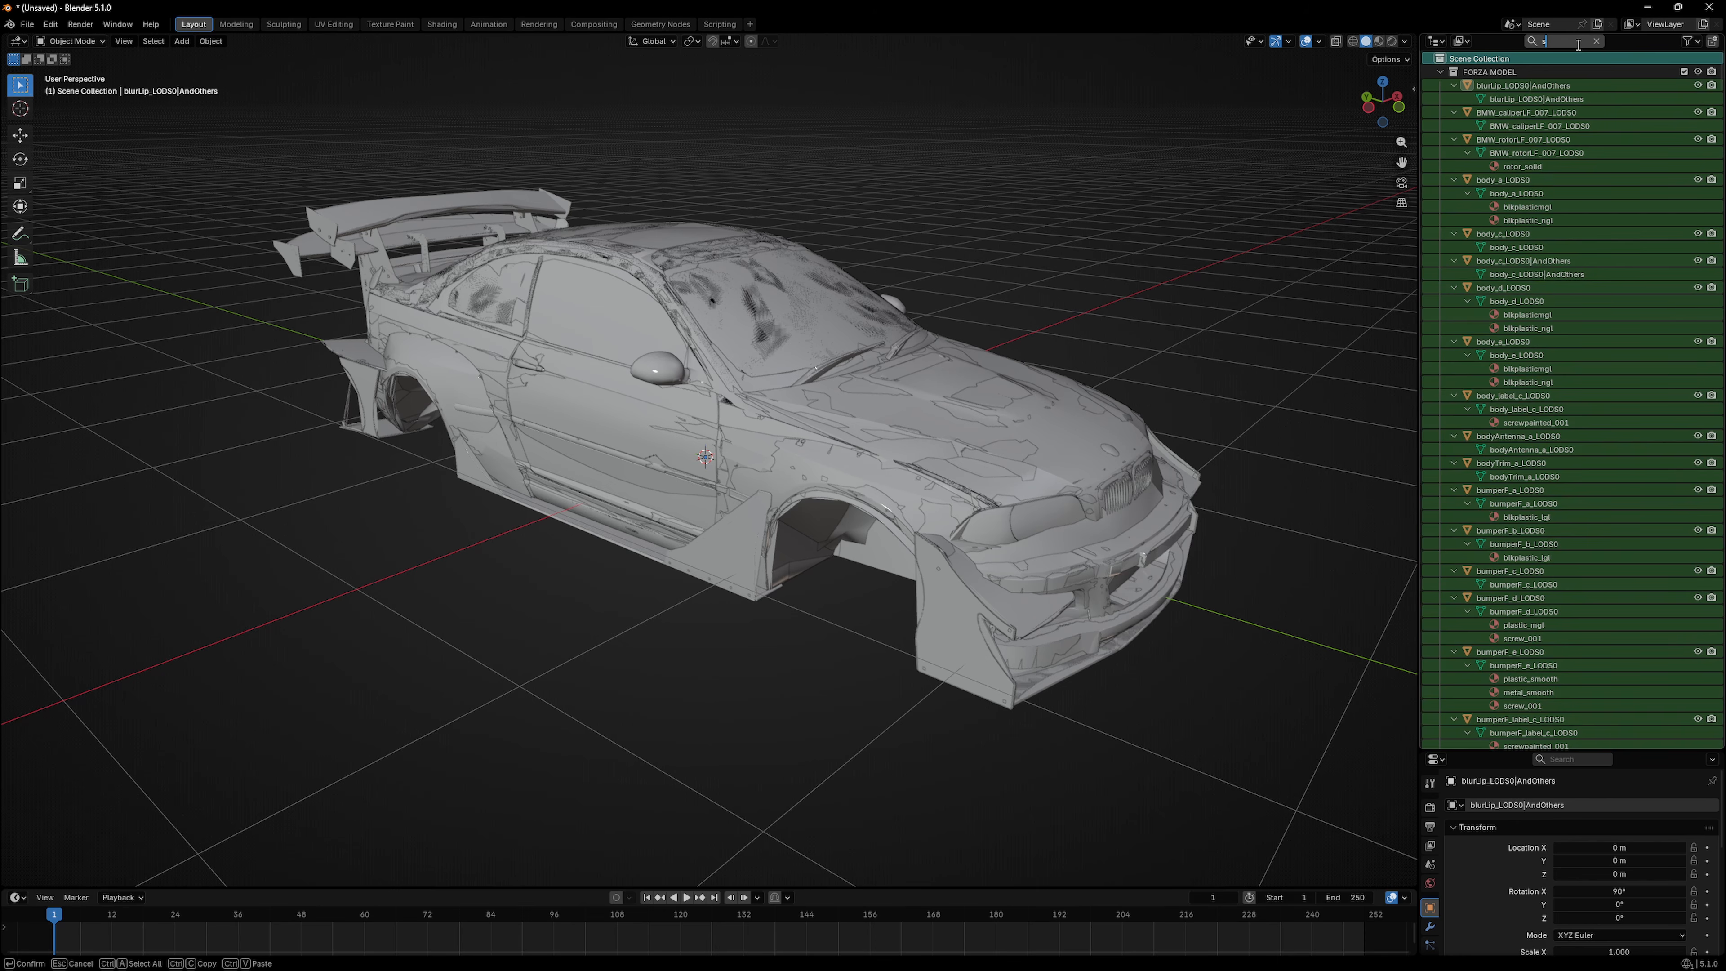
key(BackSpace)
text(ad)
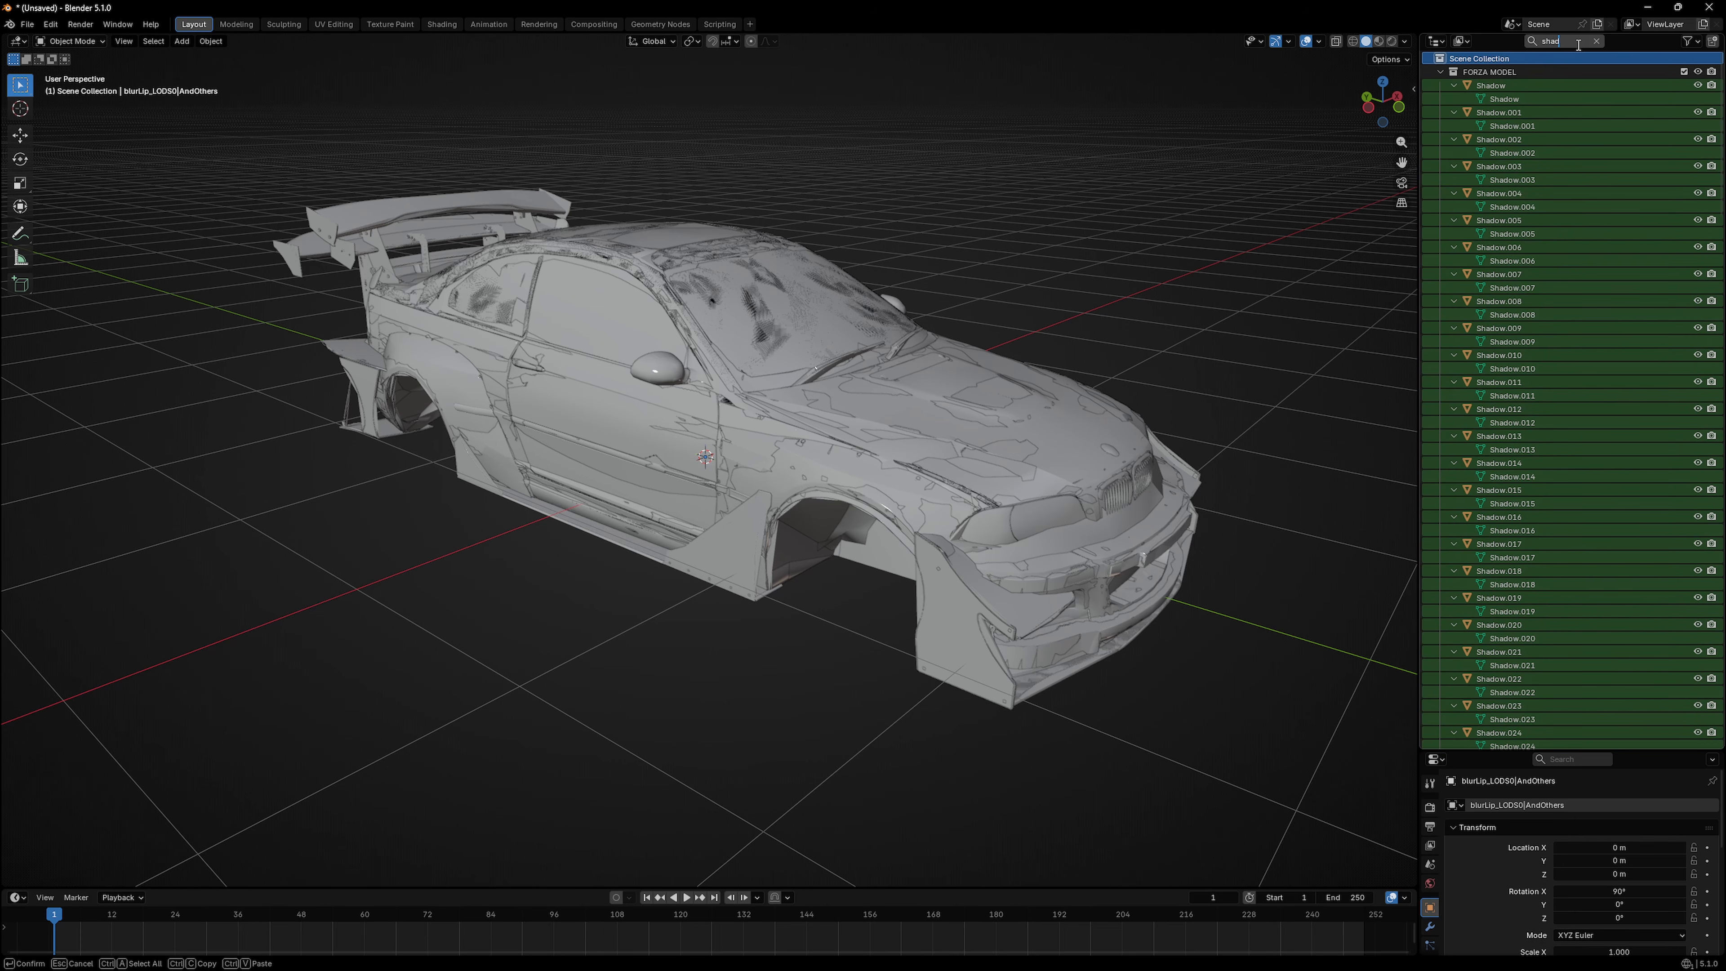
text(a)
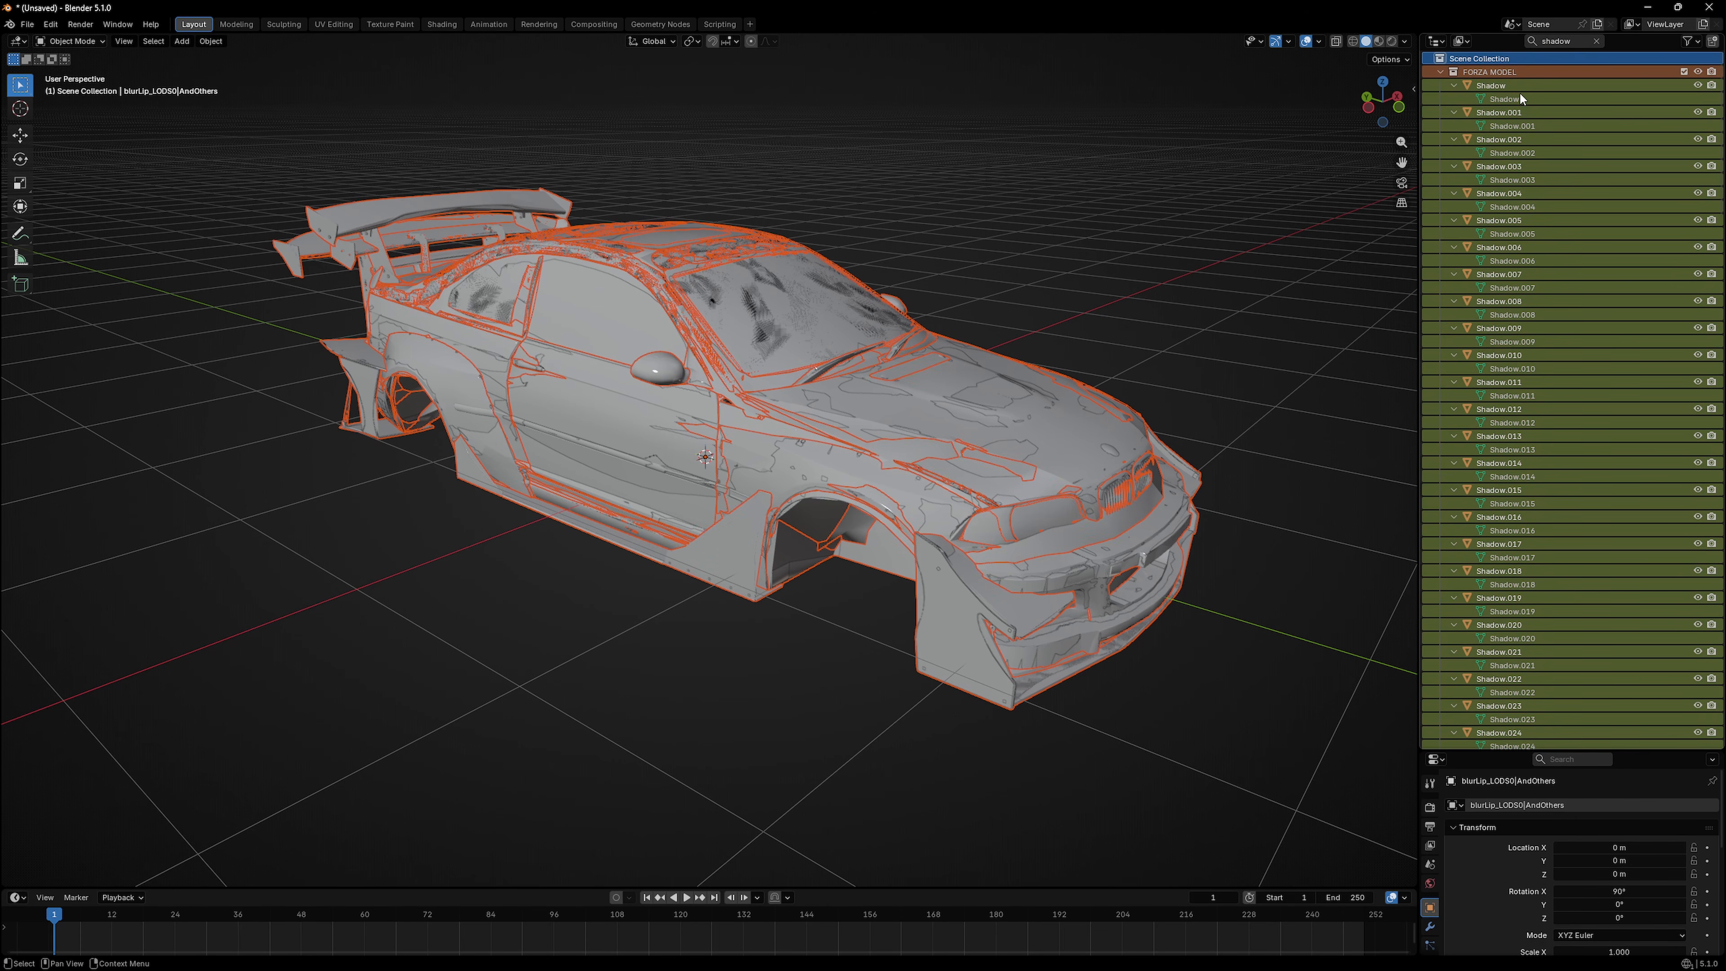
key(Delete)
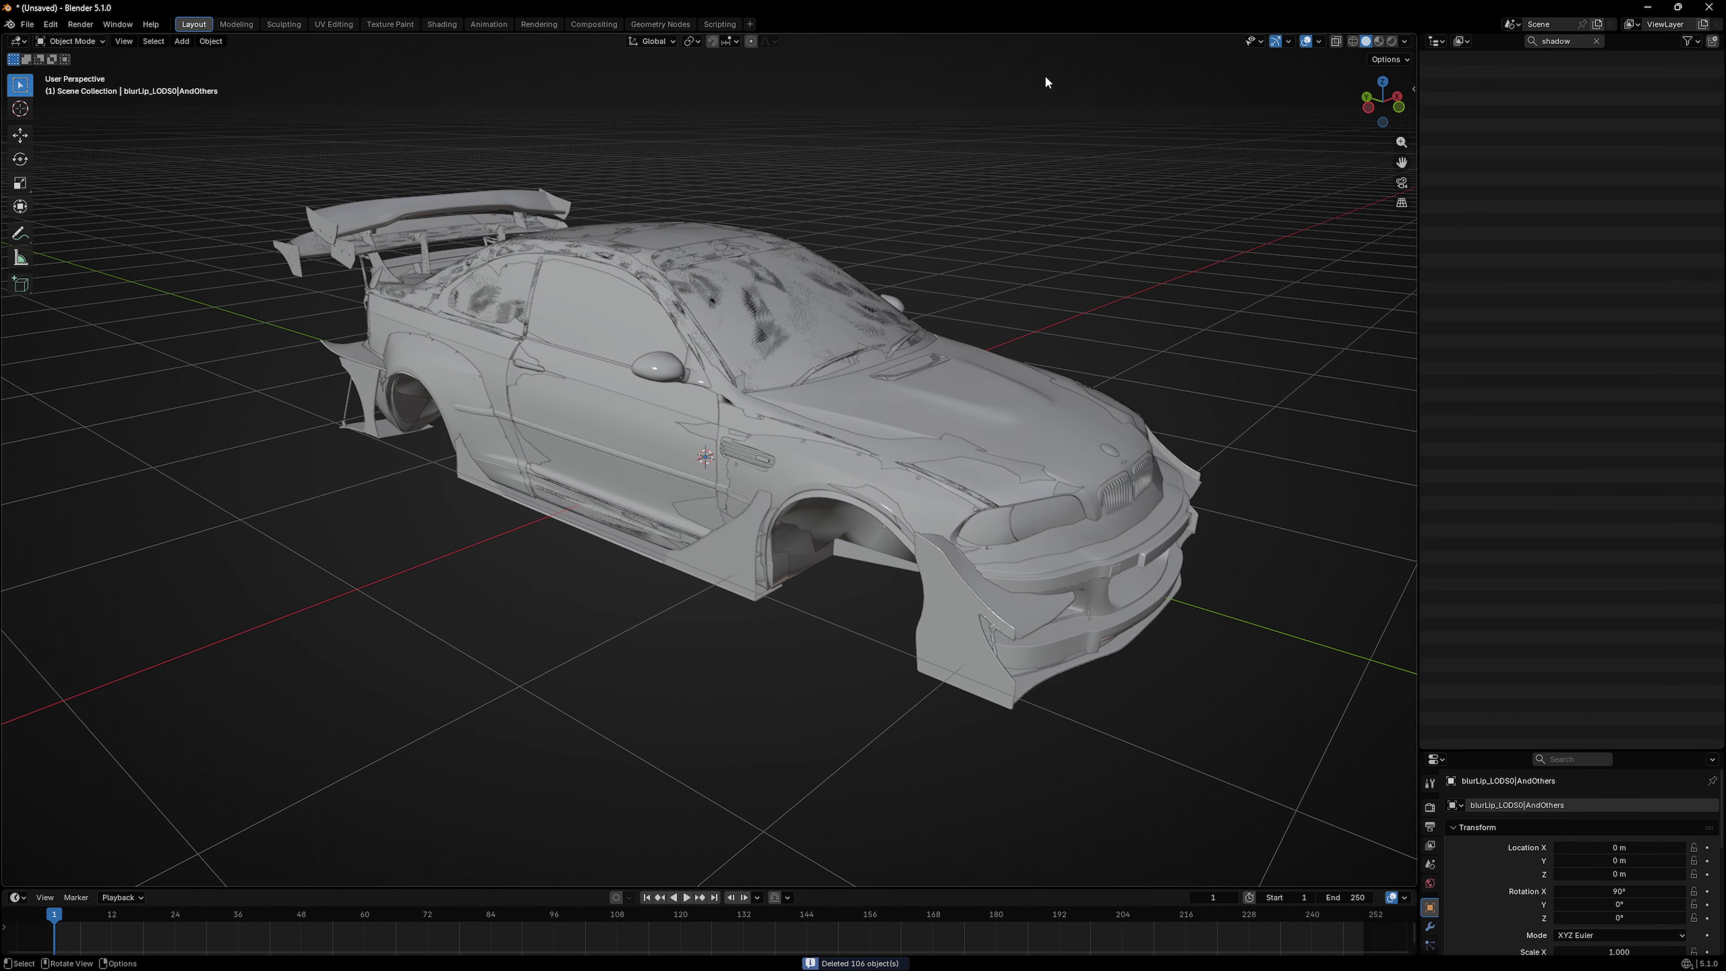
Step: Find the unnamed mesh by filtering for unnam and delete it
click(1595, 41)
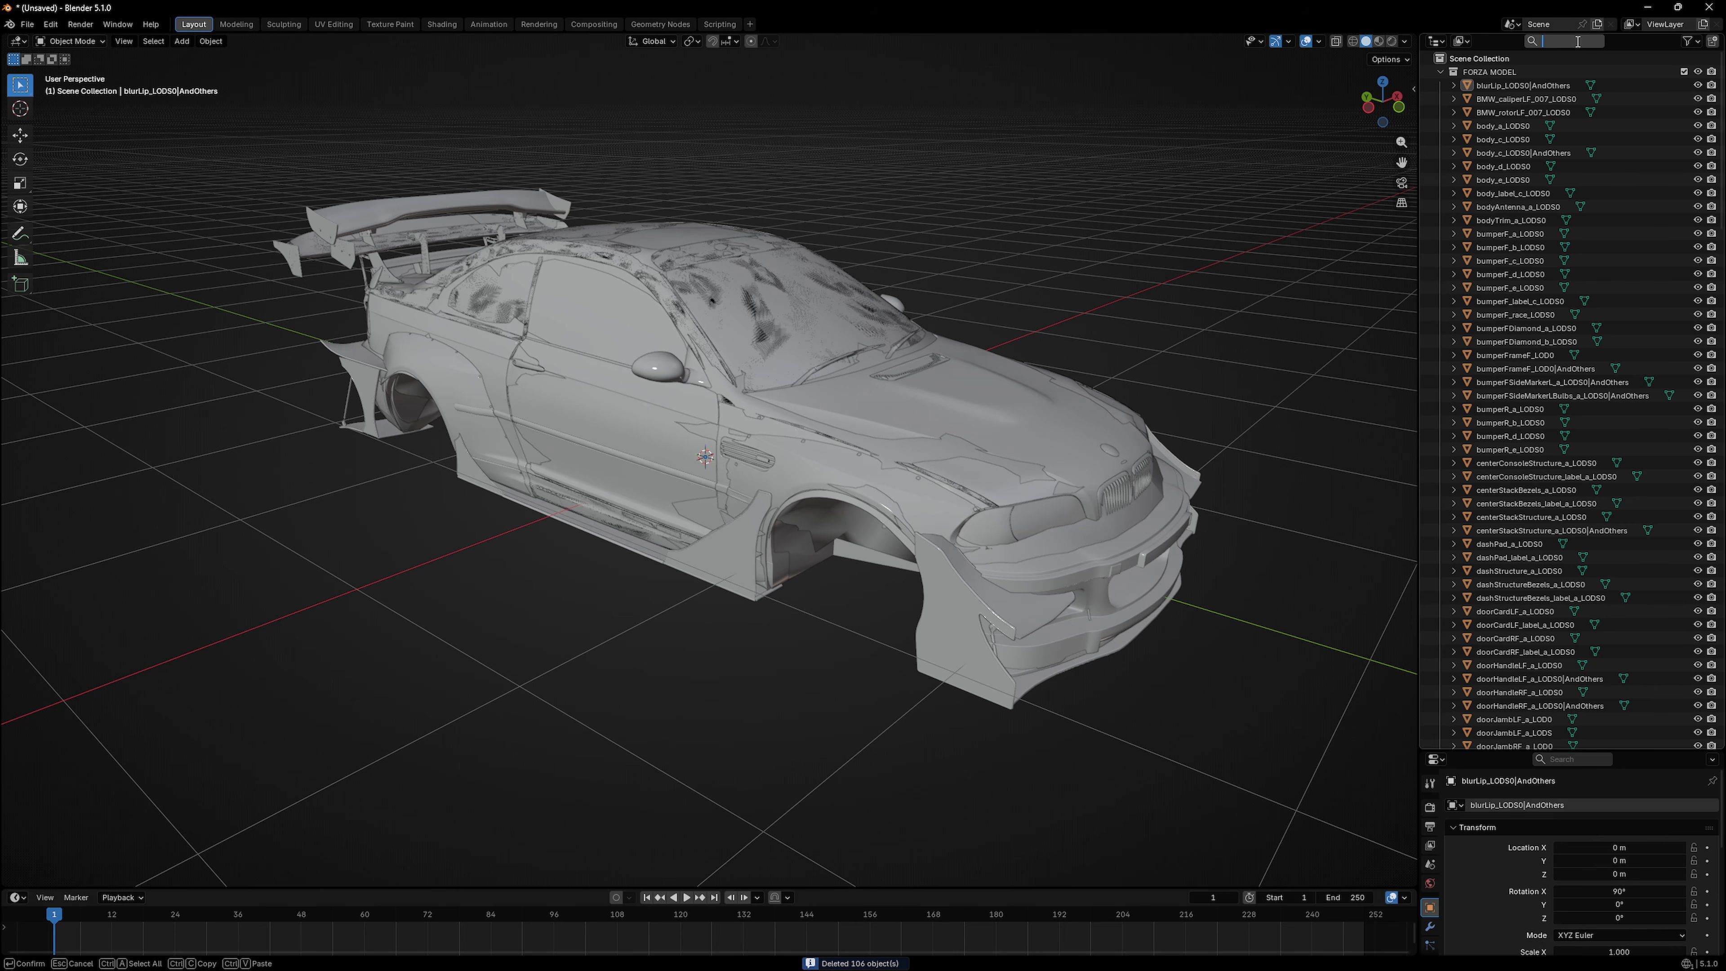
text(unnam)
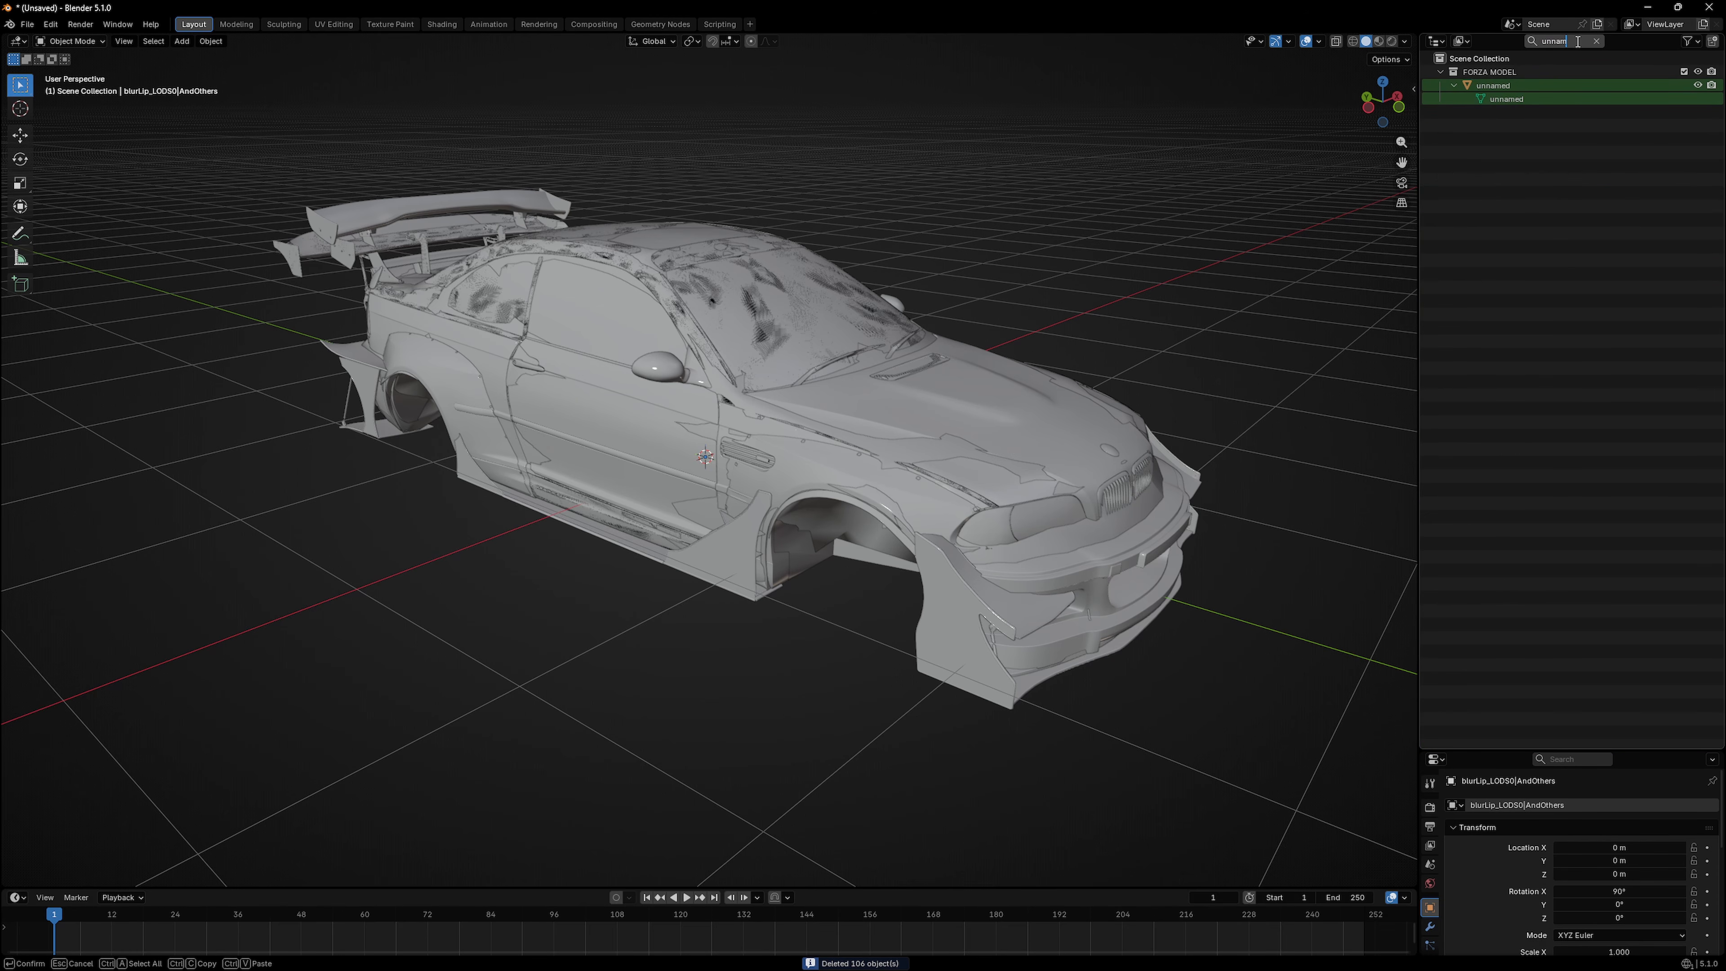
click(1558, 85)
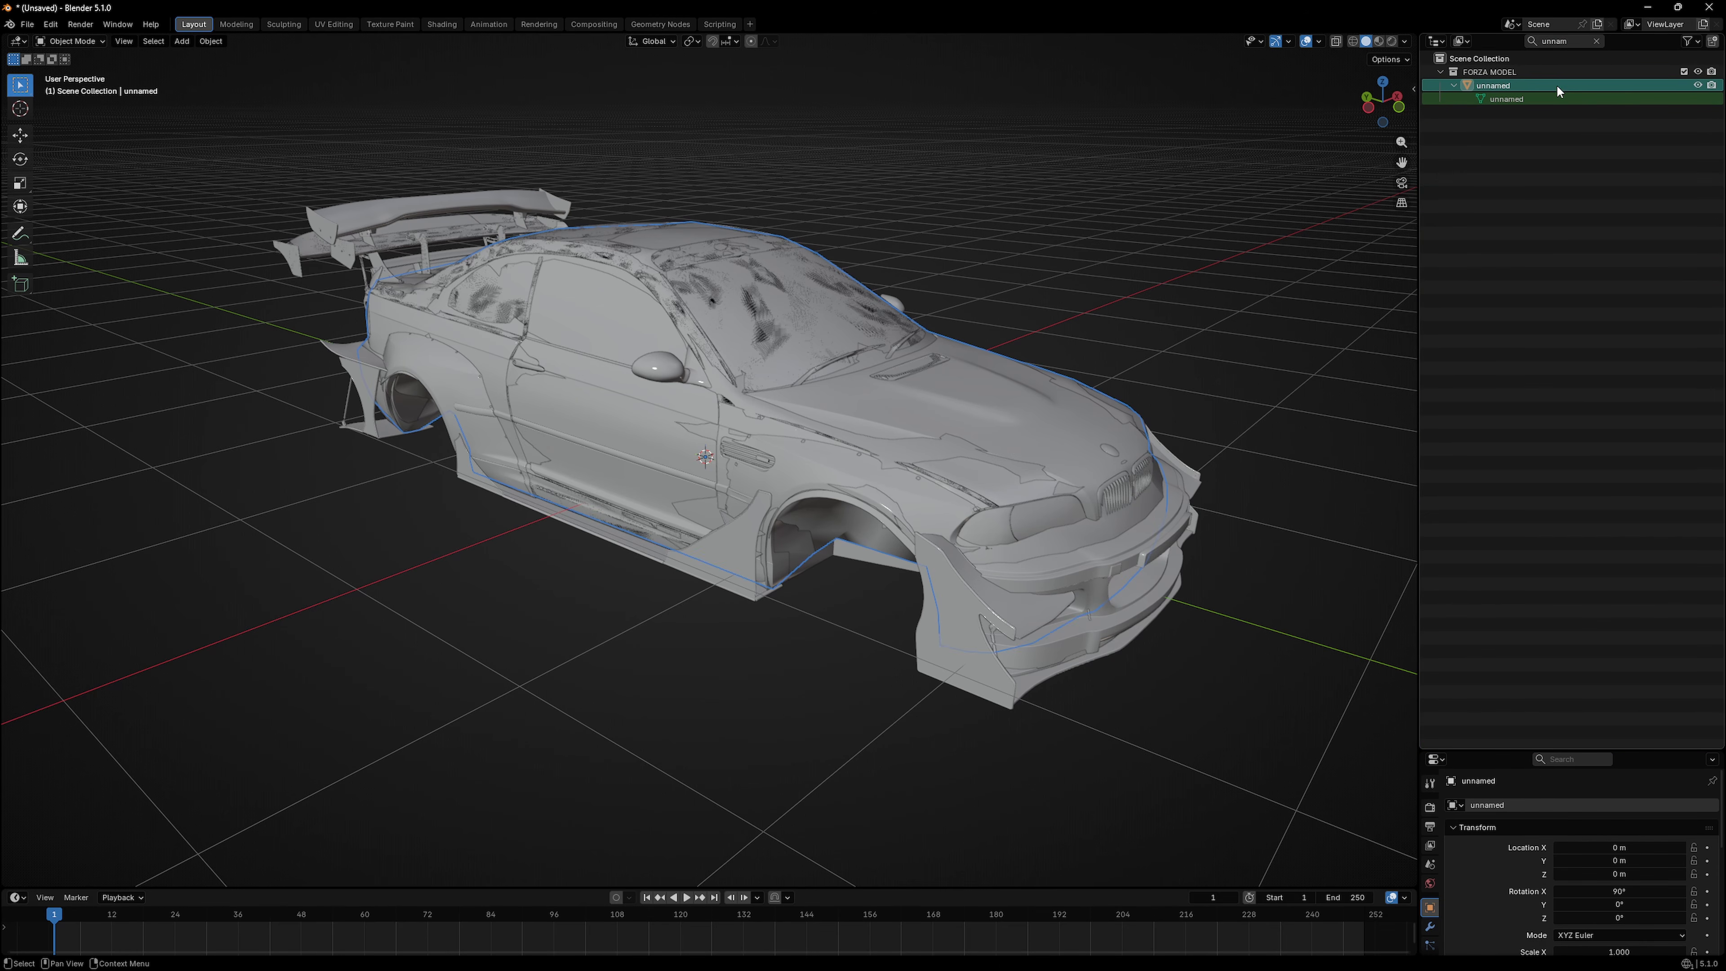
key(Delete)
Step: Delete the aftermarket rear wings from the car, including wing_e_LOD0
middle_drag(1206, 213, 917, 256)
click(545, 405)
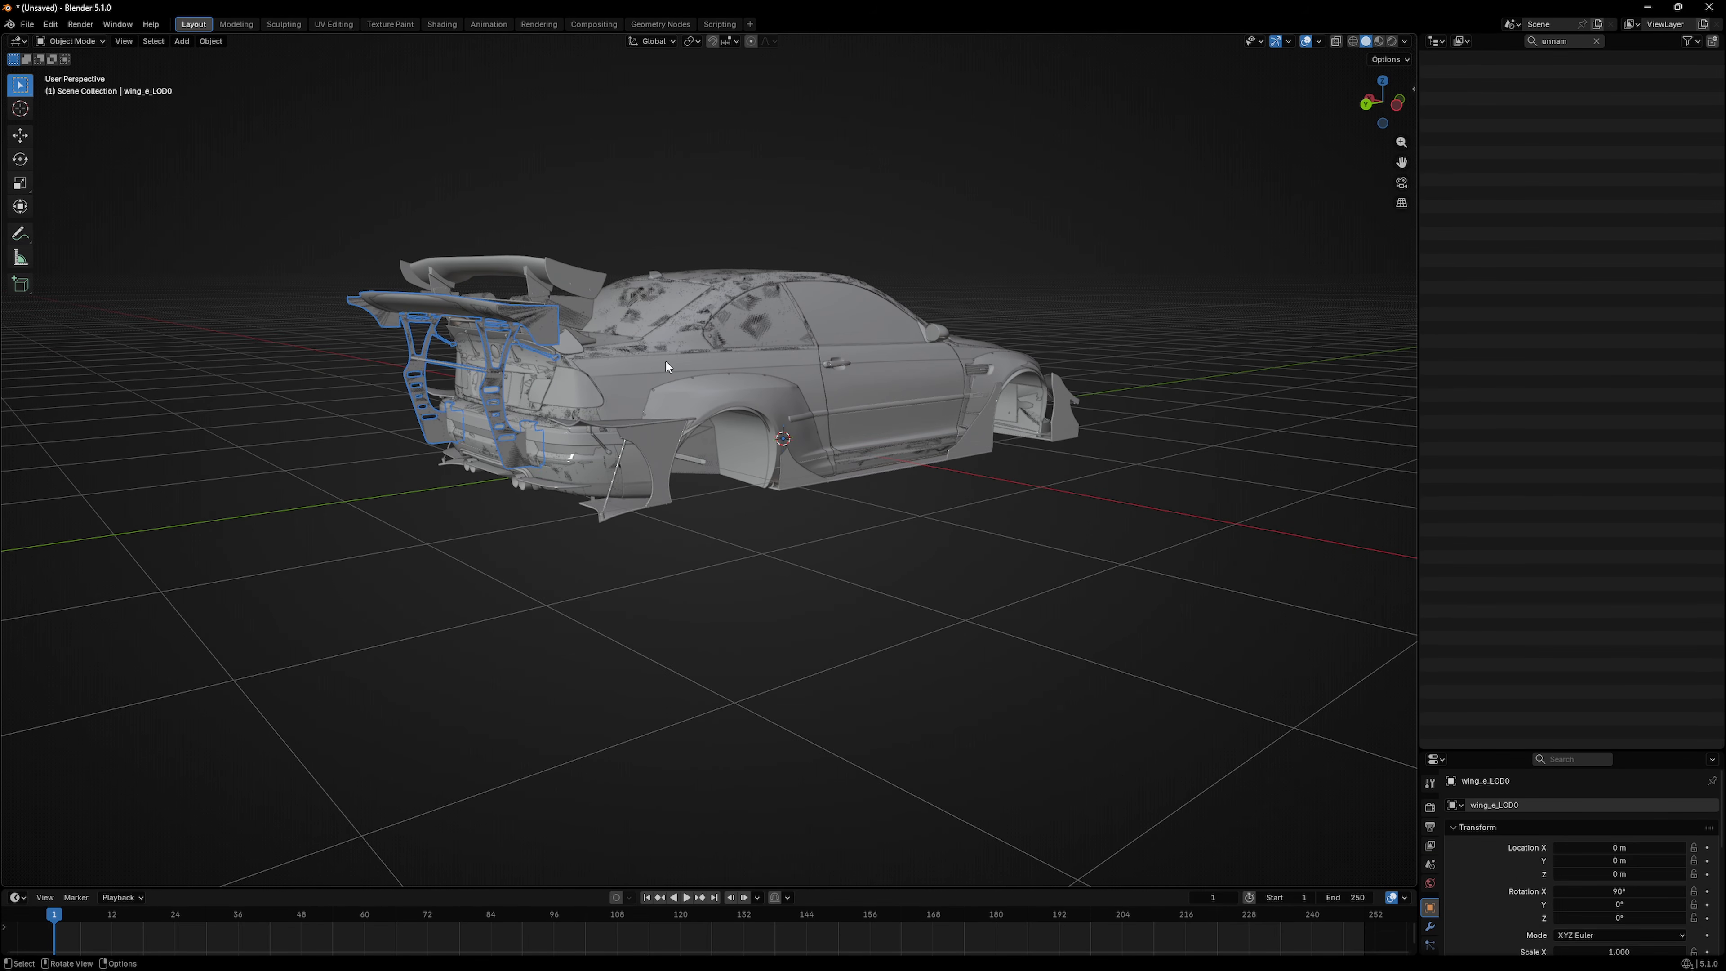
middle_drag(667, 362, 812, 272)
key(Delete)
middle_drag(513, 308, 422, 312)
click(514, 282)
key(Delete)
click(503, 335)
key(Delete)
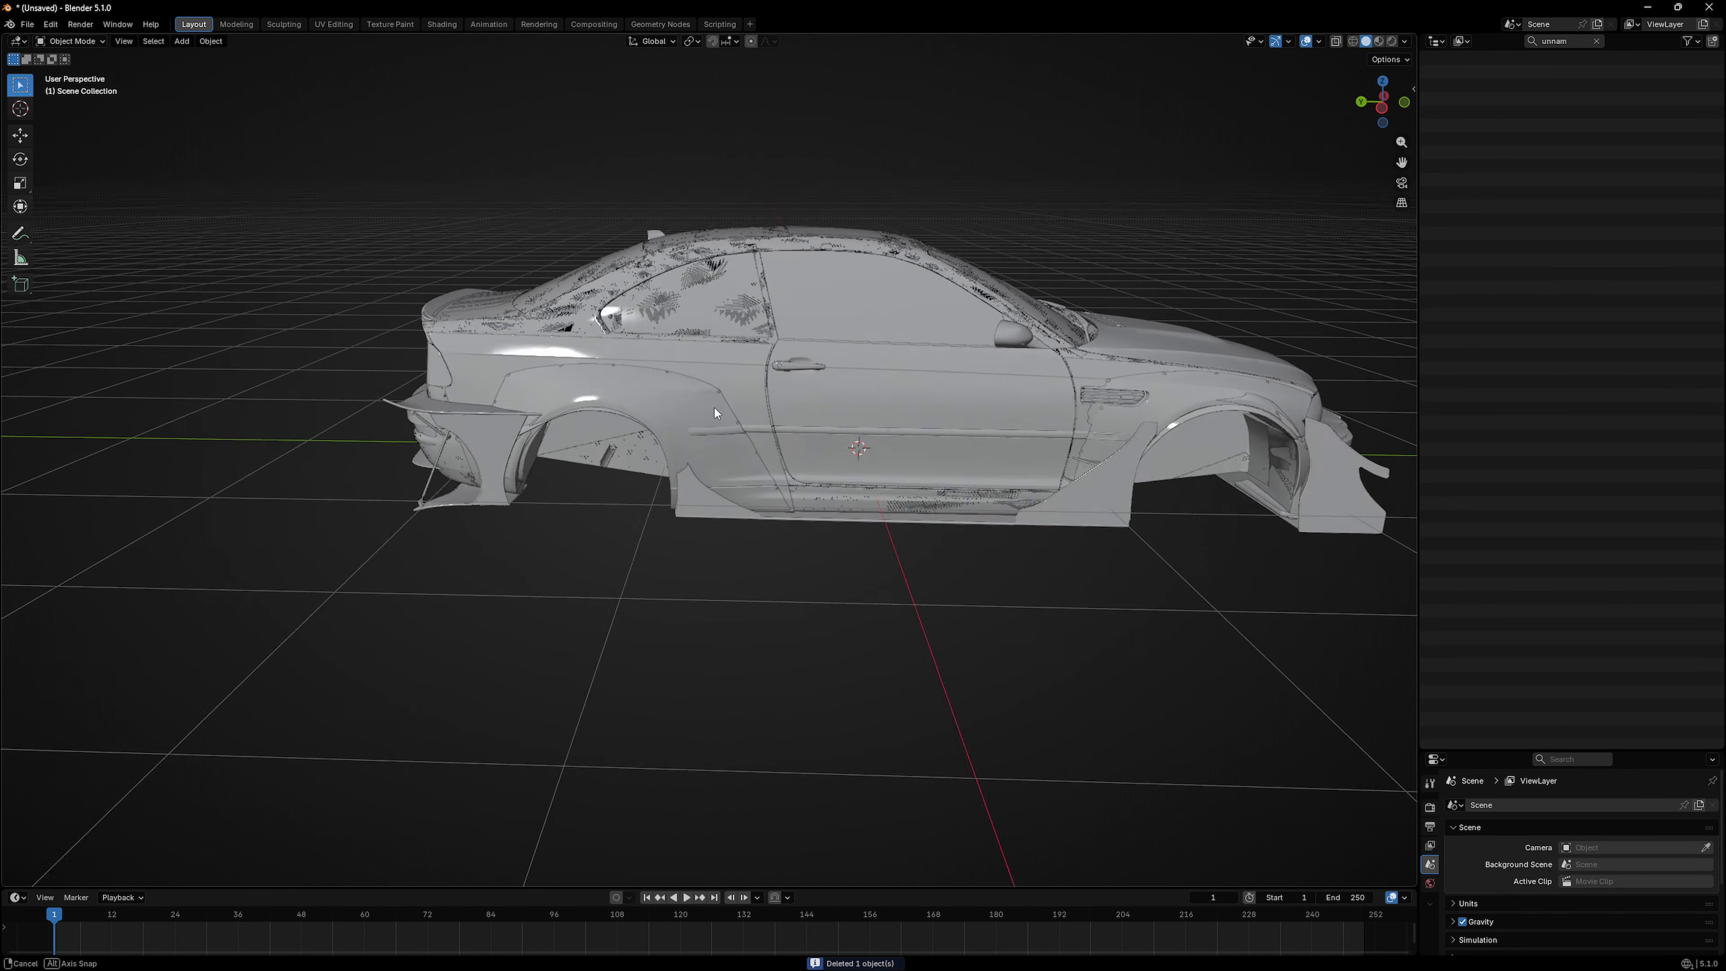
Step: Delete the aftermarket widebody and bumper parts with protruding fins from the car body
click(601, 393)
middle_drag(715, 407, 840, 537)
key(Delete)
click(565, 391)
key(Delete)
Step: Delete the bumperF_c_LODS0 front bumper and another overlapping part at the lower front of the car
click(855, 626)
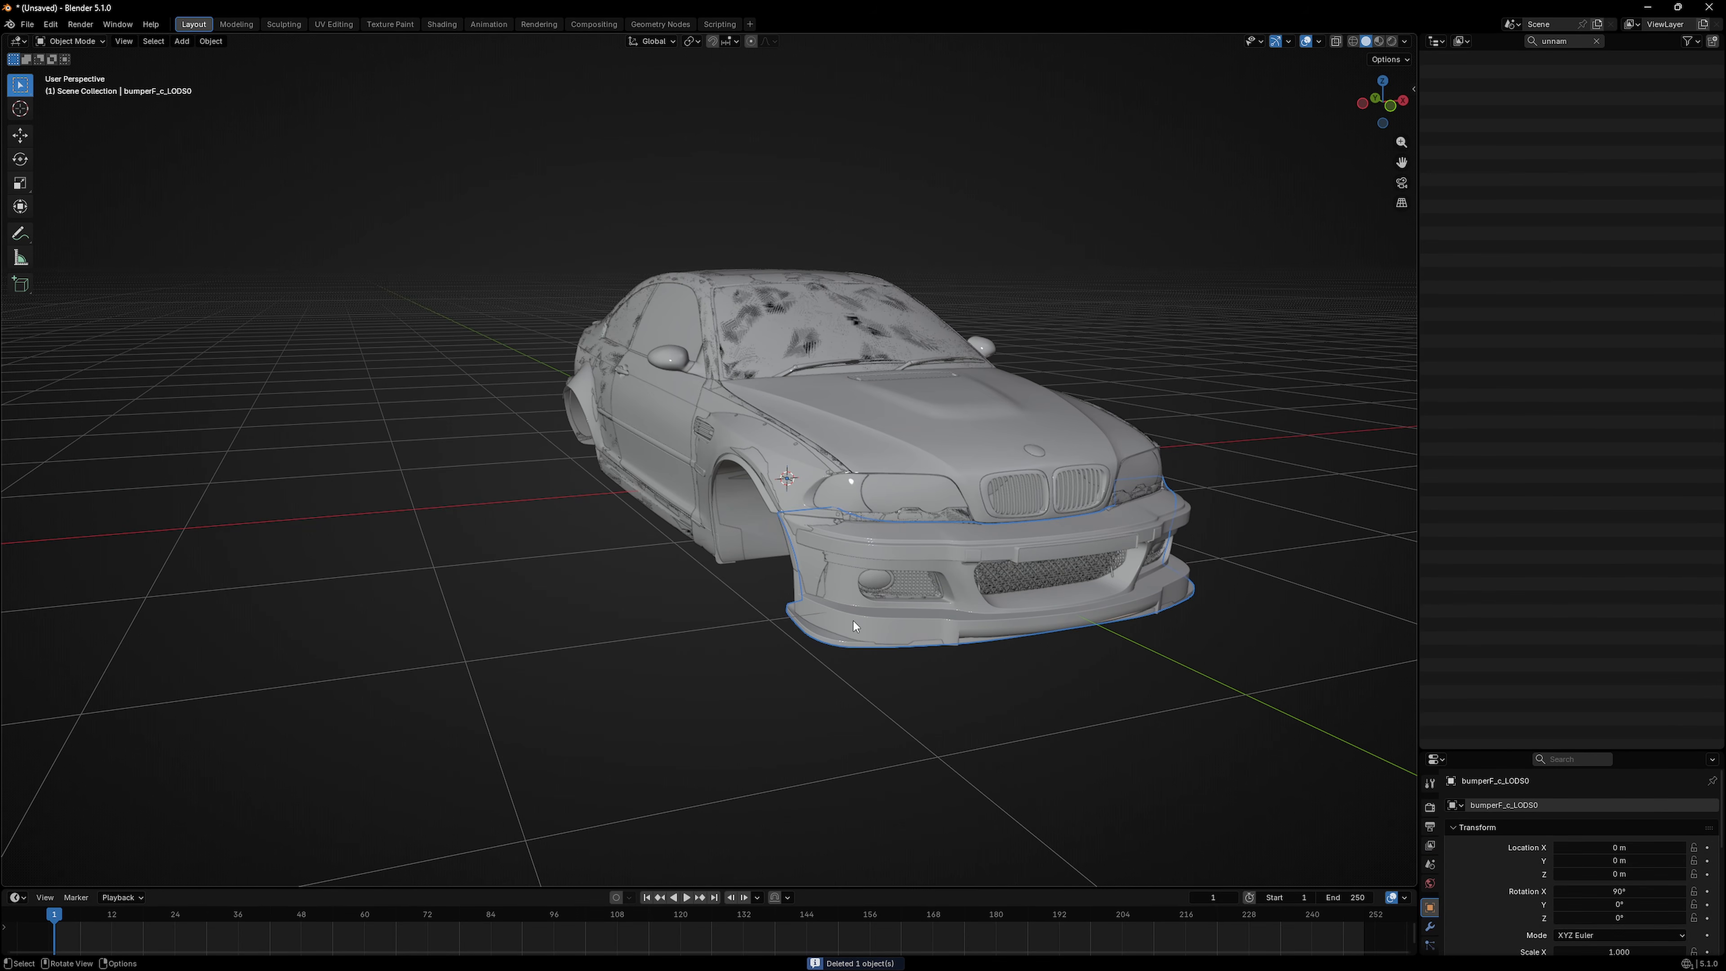
key(Delete)
middle_drag(1054, 547, 907, 513)
click(924, 563)
click(883, 561)
key(Delete)
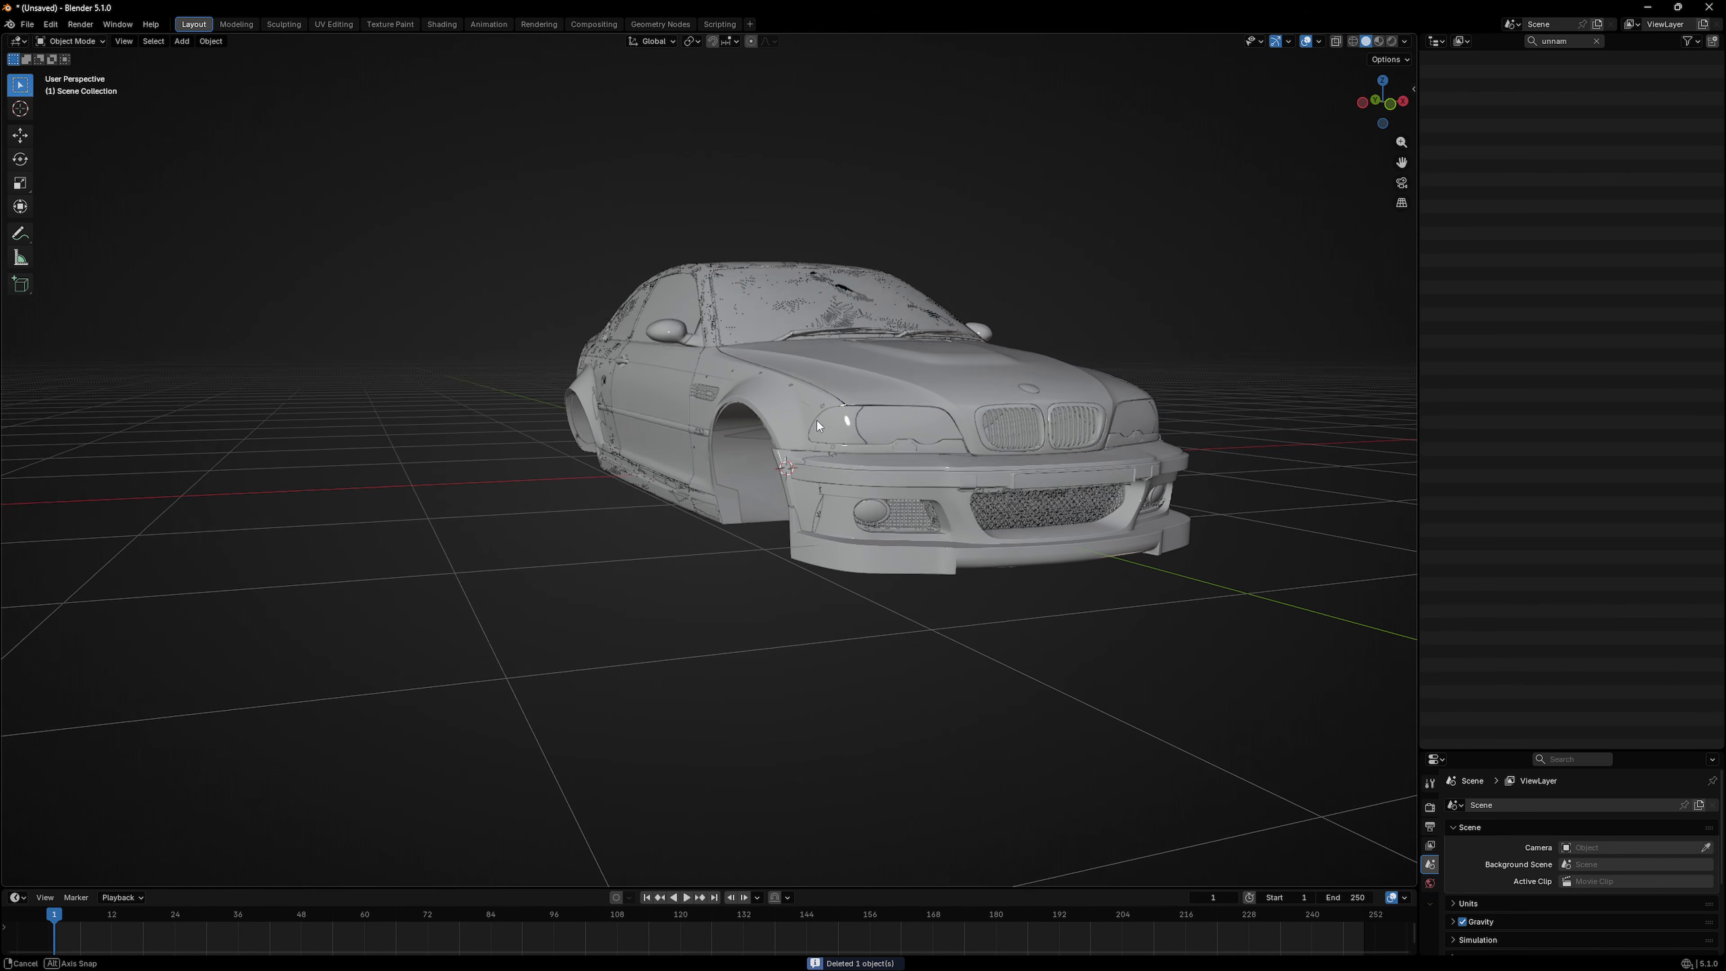
Step: Delete the leftover aftermarket overfender around the rear wheel arch and clear the outliner filter
middle_drag(818, 421, 790, 320)
click(608, 427)
key(Delete)
click(1597, 41)
middle_drag(886, 292, 900, 293)
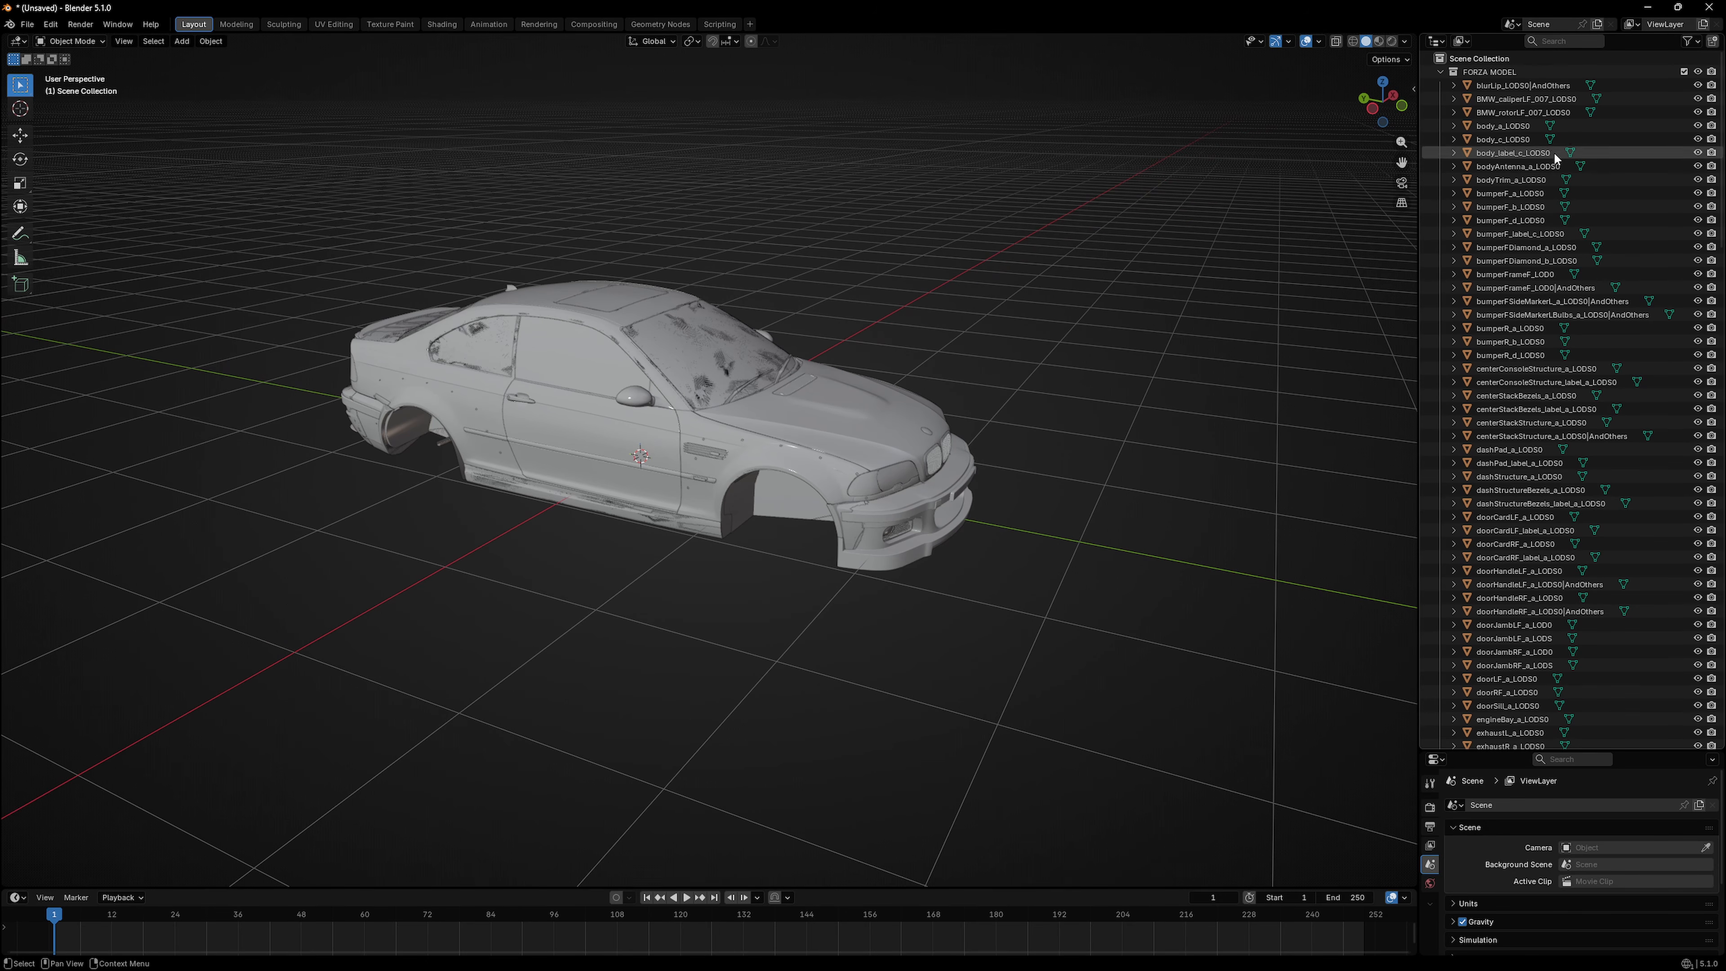
Step: Collapse the FORZA MODEL collection and create a new collection beside it named ASSETTO MODEL
click(1441, 72)
right_click(1469, 113)
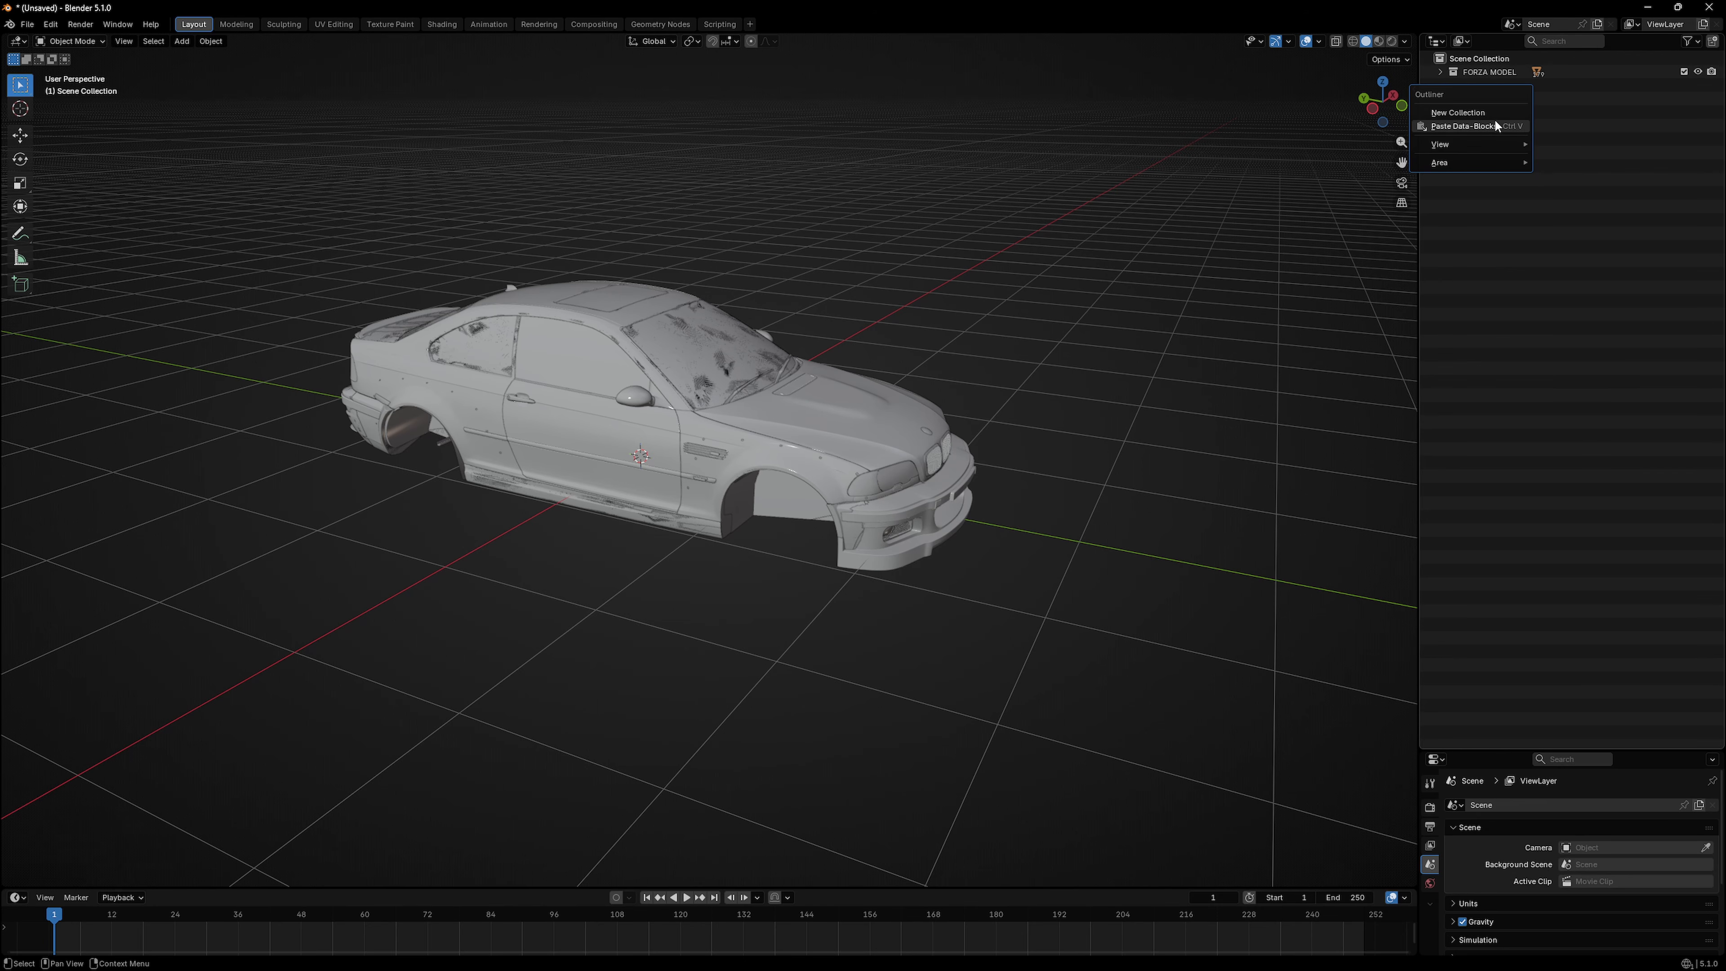
click(1467, 113)
double_click(1478, 86)
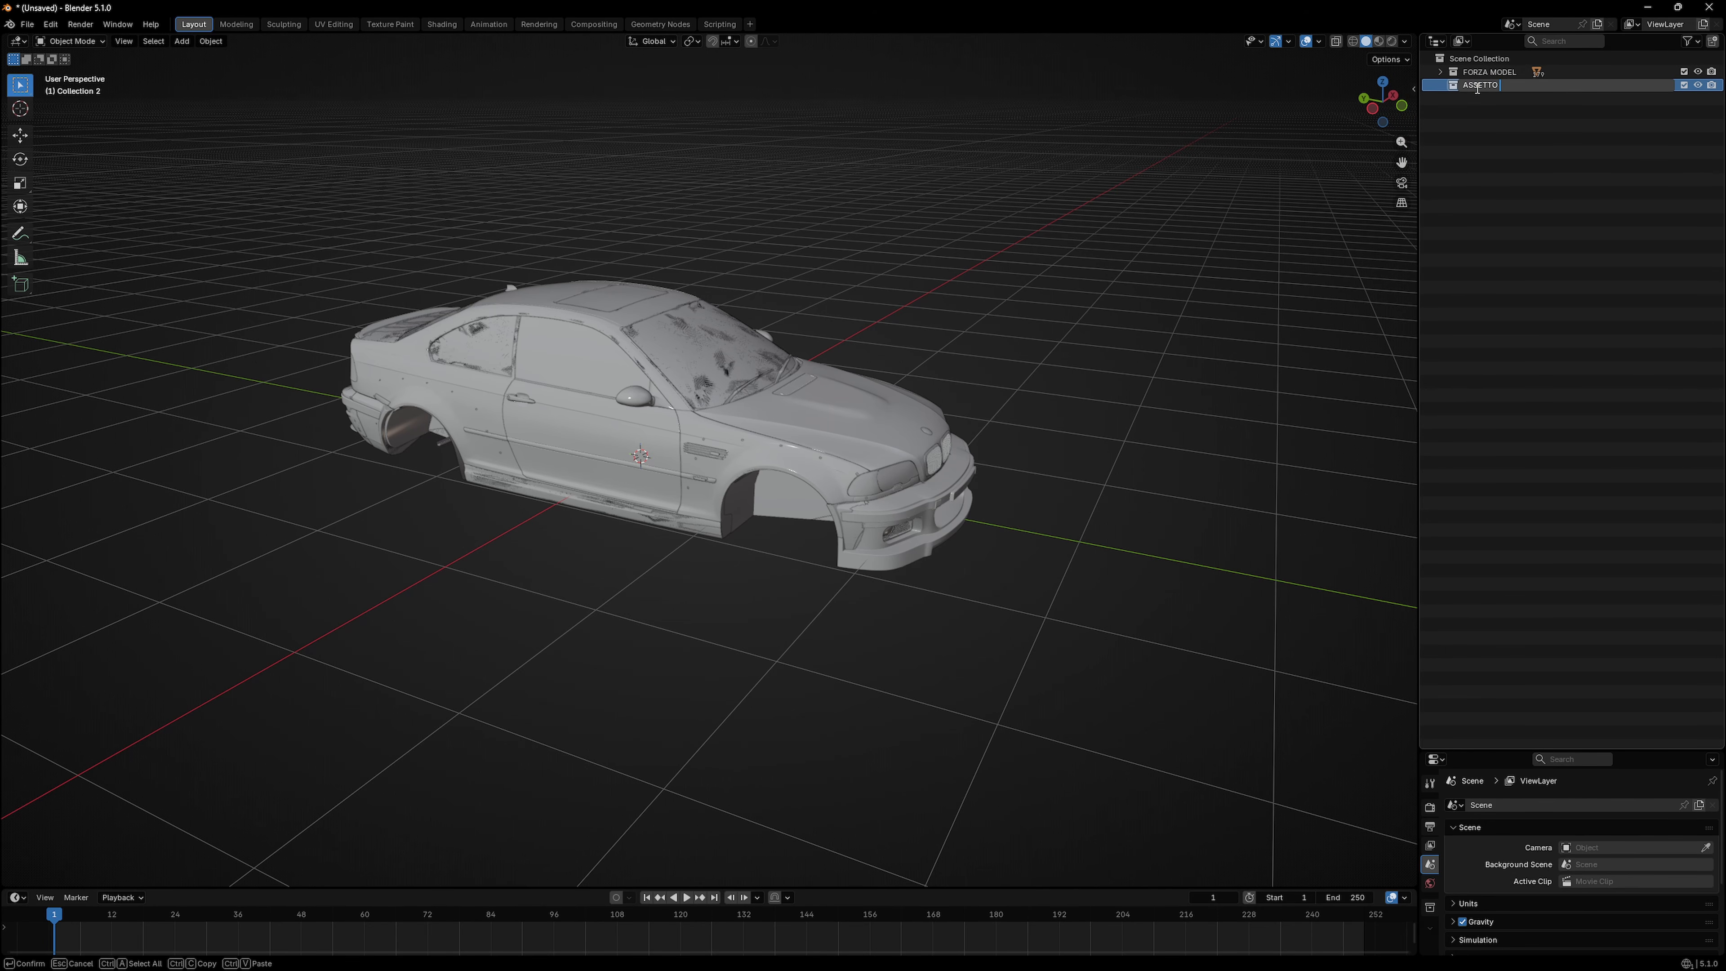
shift+middle_drag(721, 276, 1029, 294)
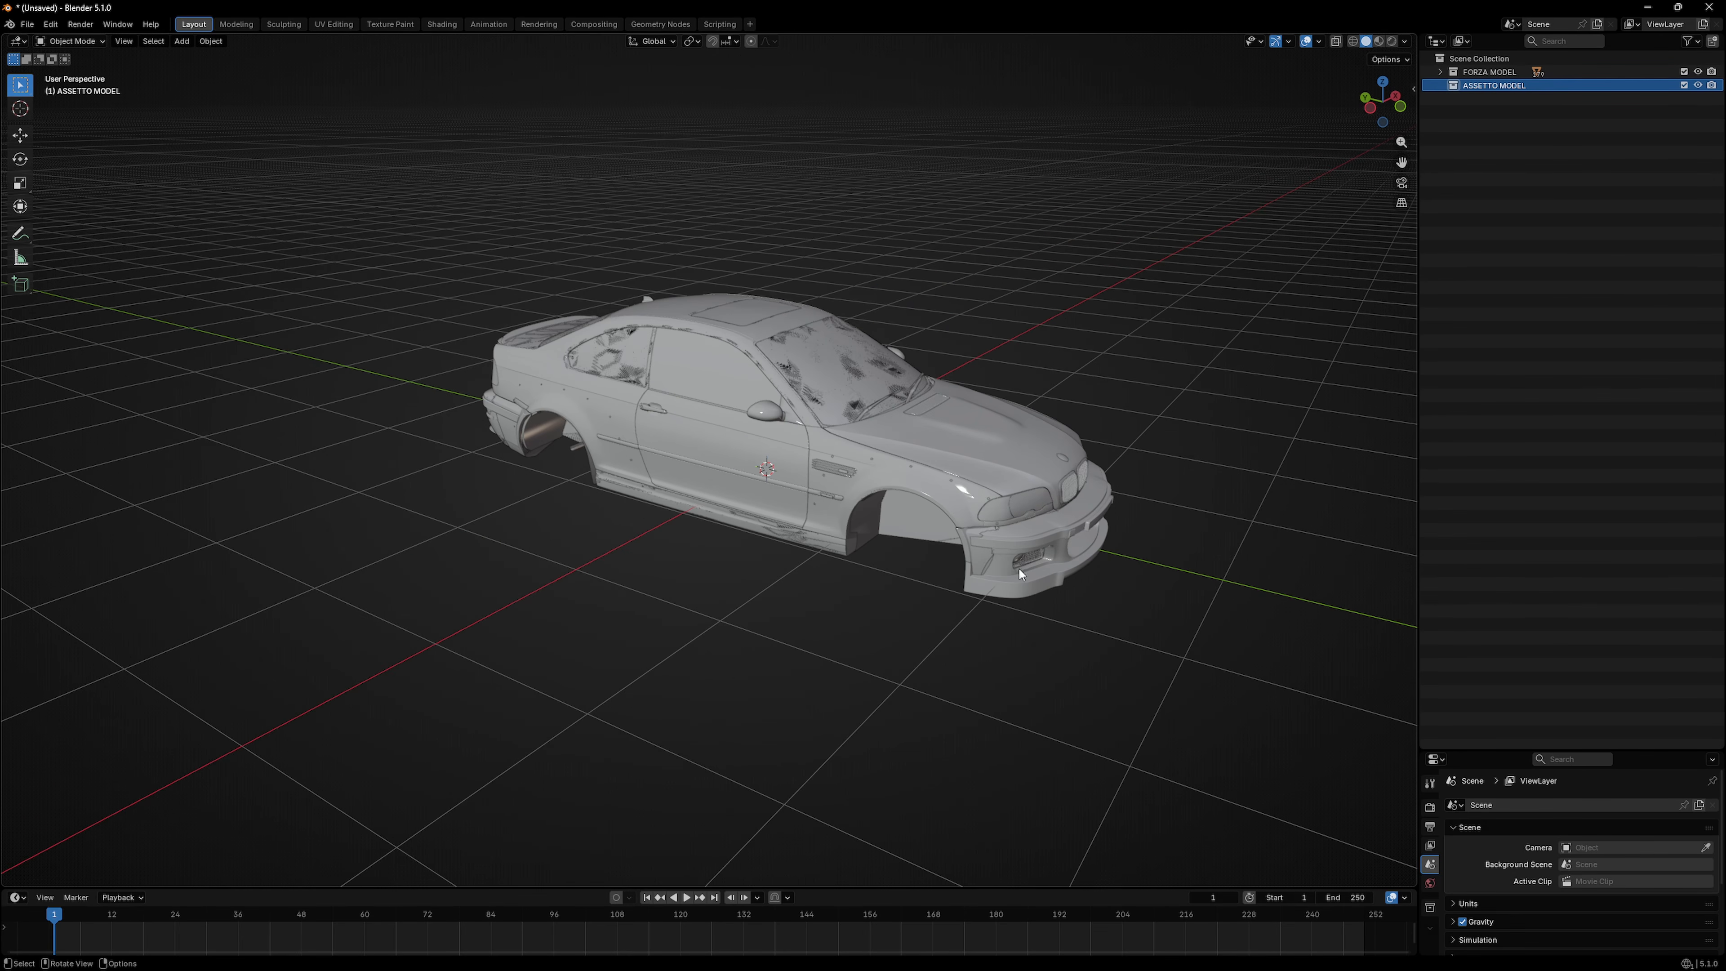
Step: Switch to File Explorer and open the OGP E46 folder under Forza Modding, Tools, KN5 - OBJ
key(alt+Tab)
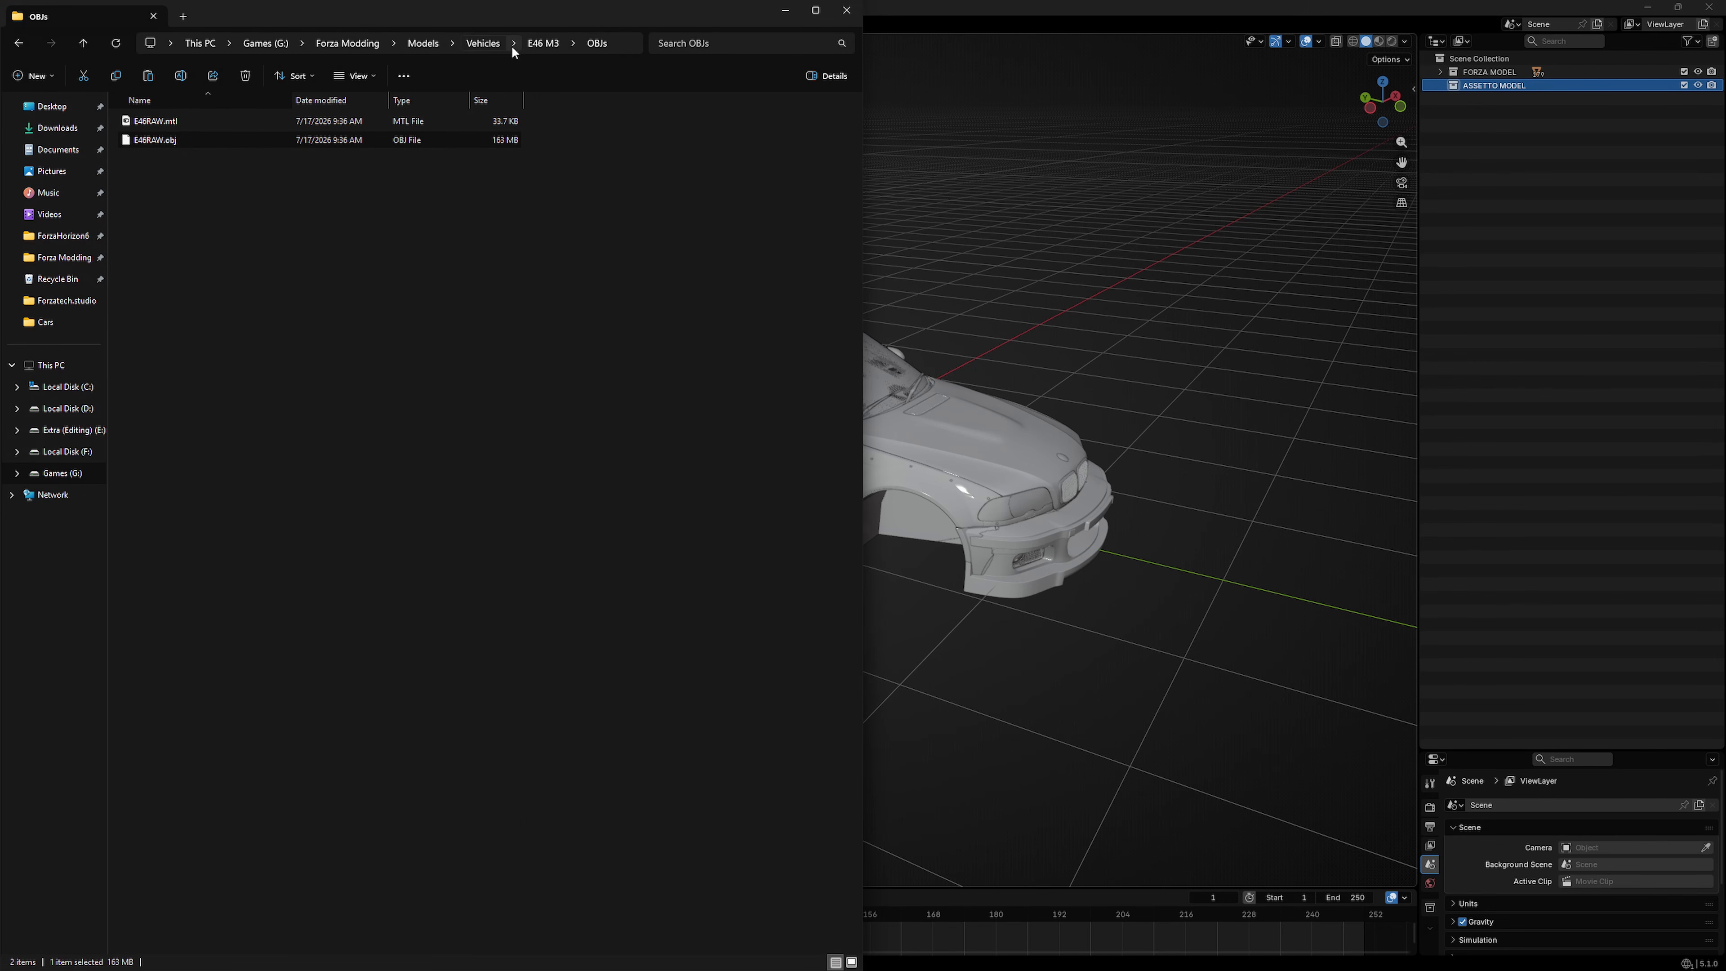
click(537, 44)
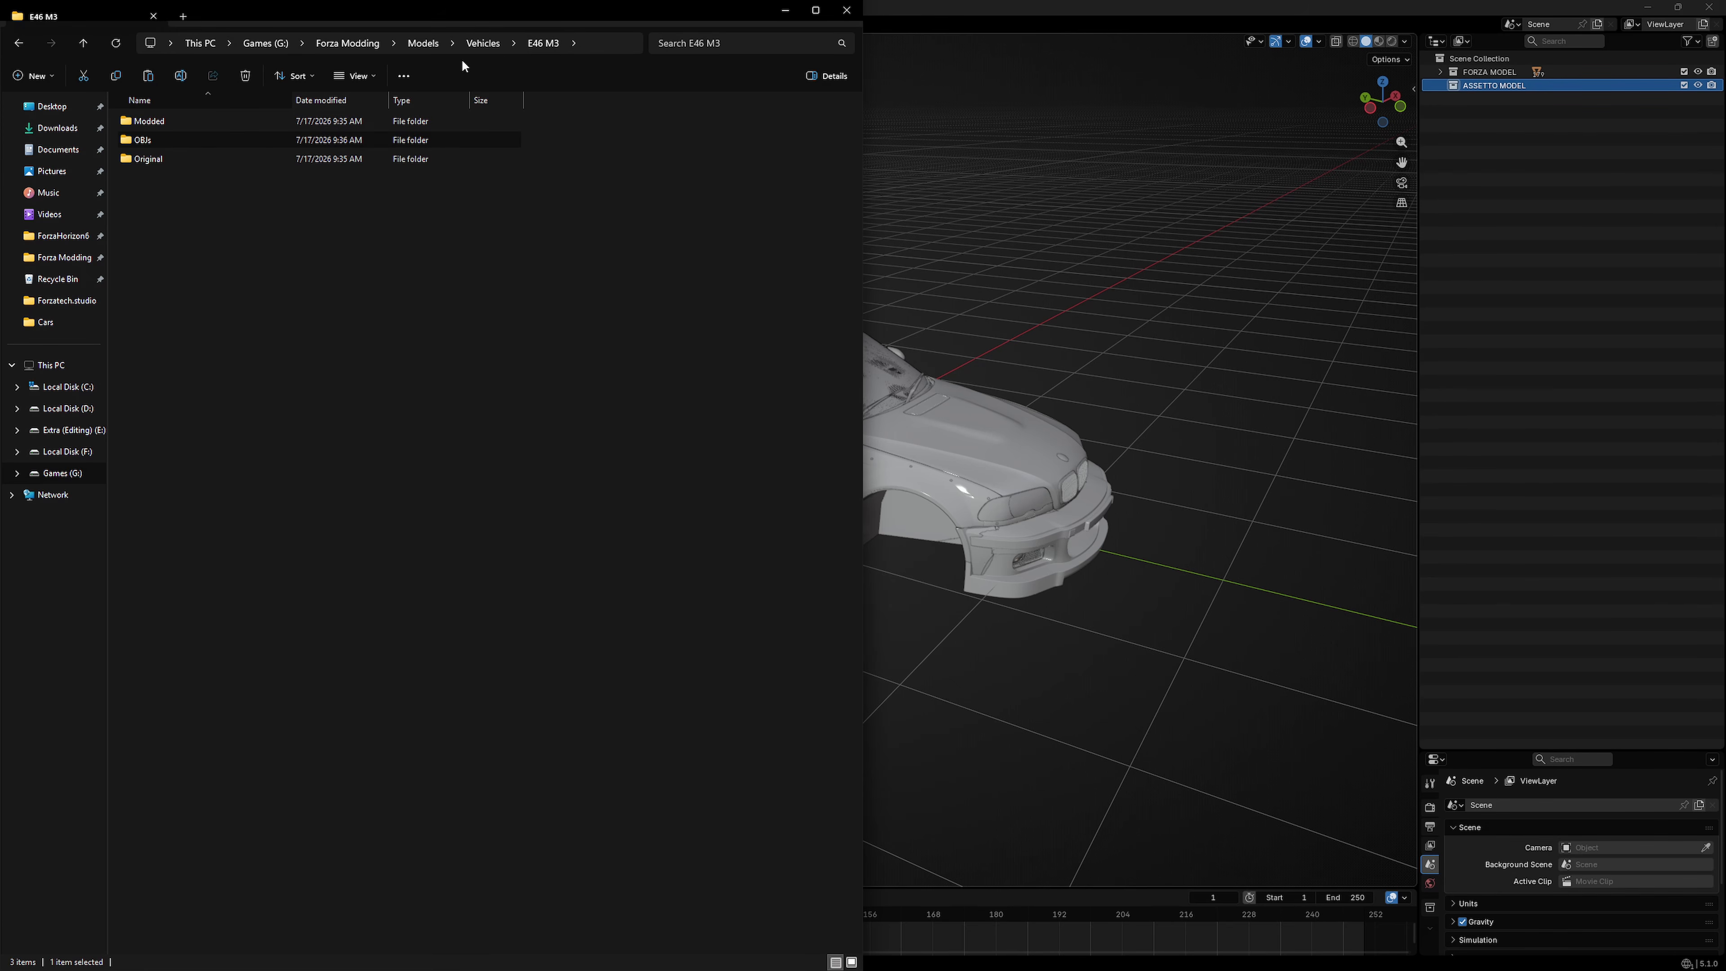
click(353, 43)
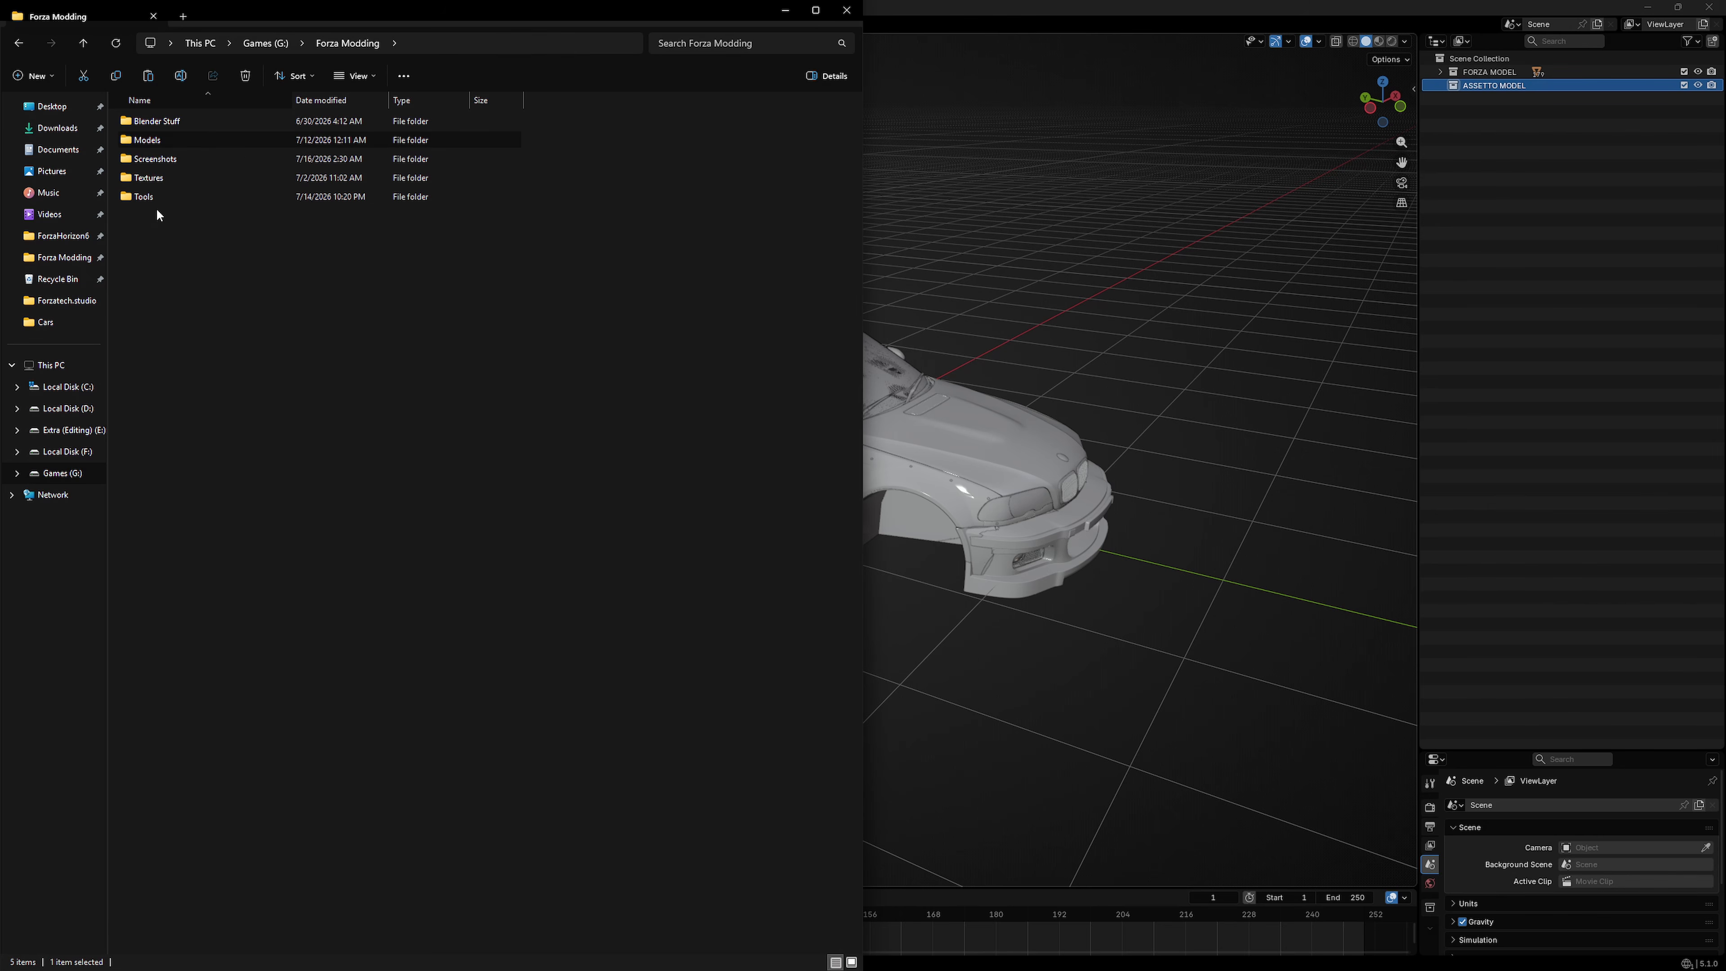
double_click(154, 206)
double_click(154, 215)
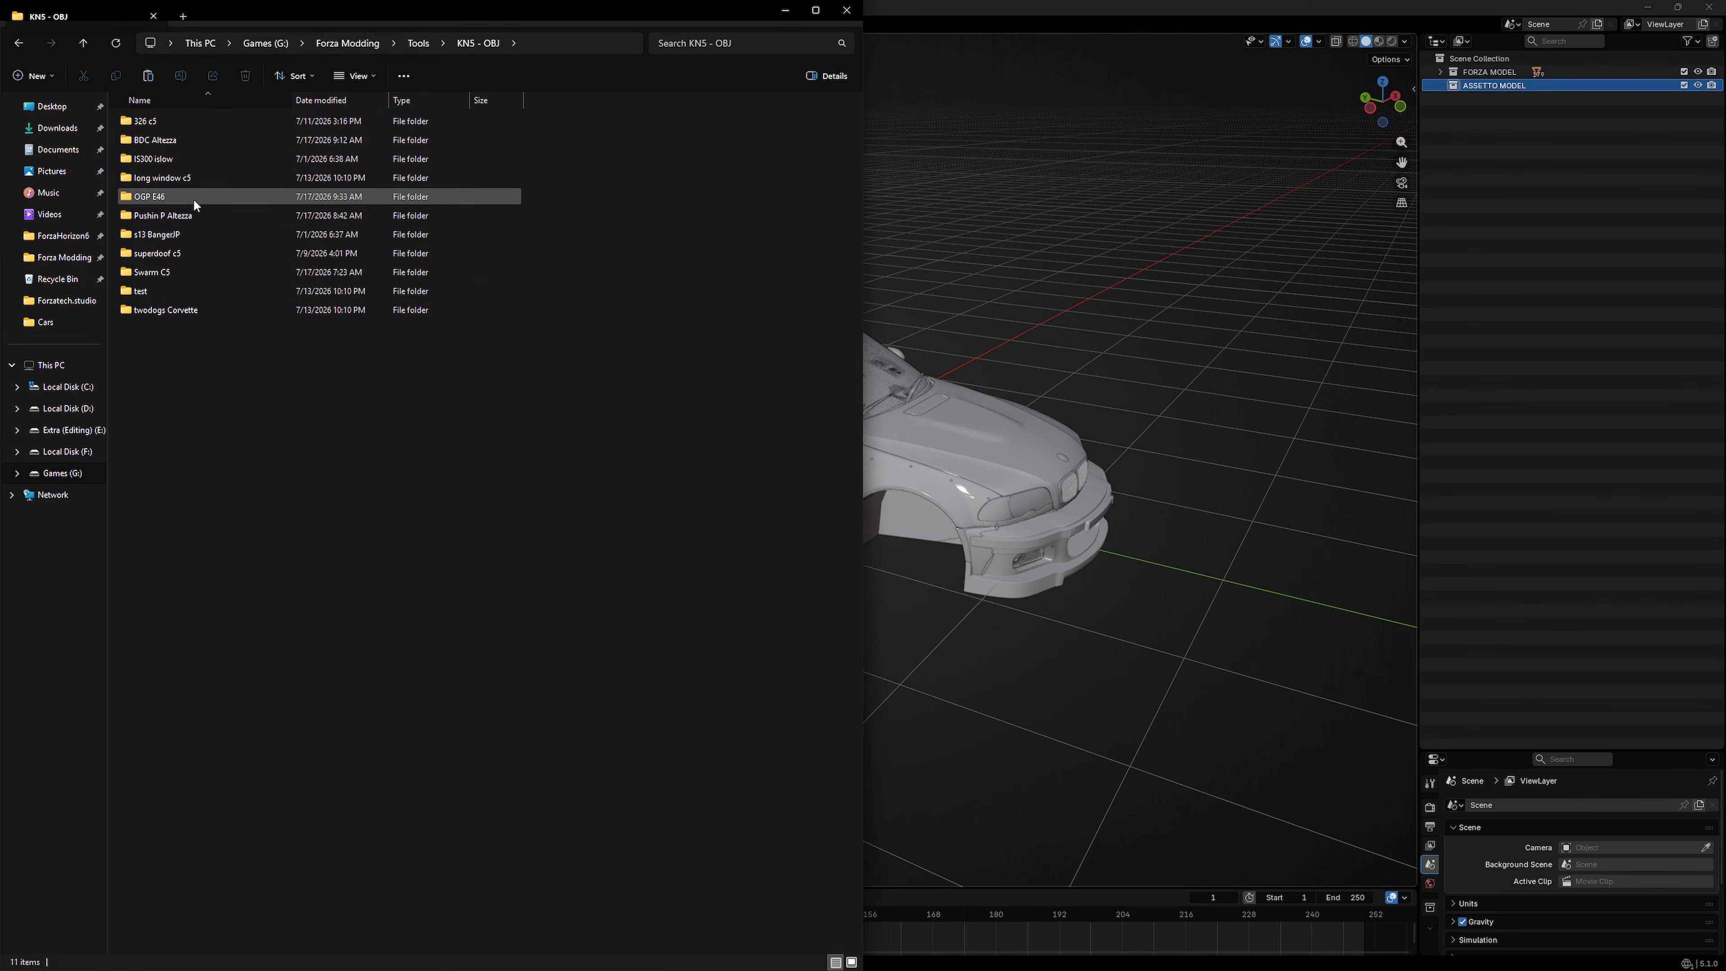
double_click(151, 196)
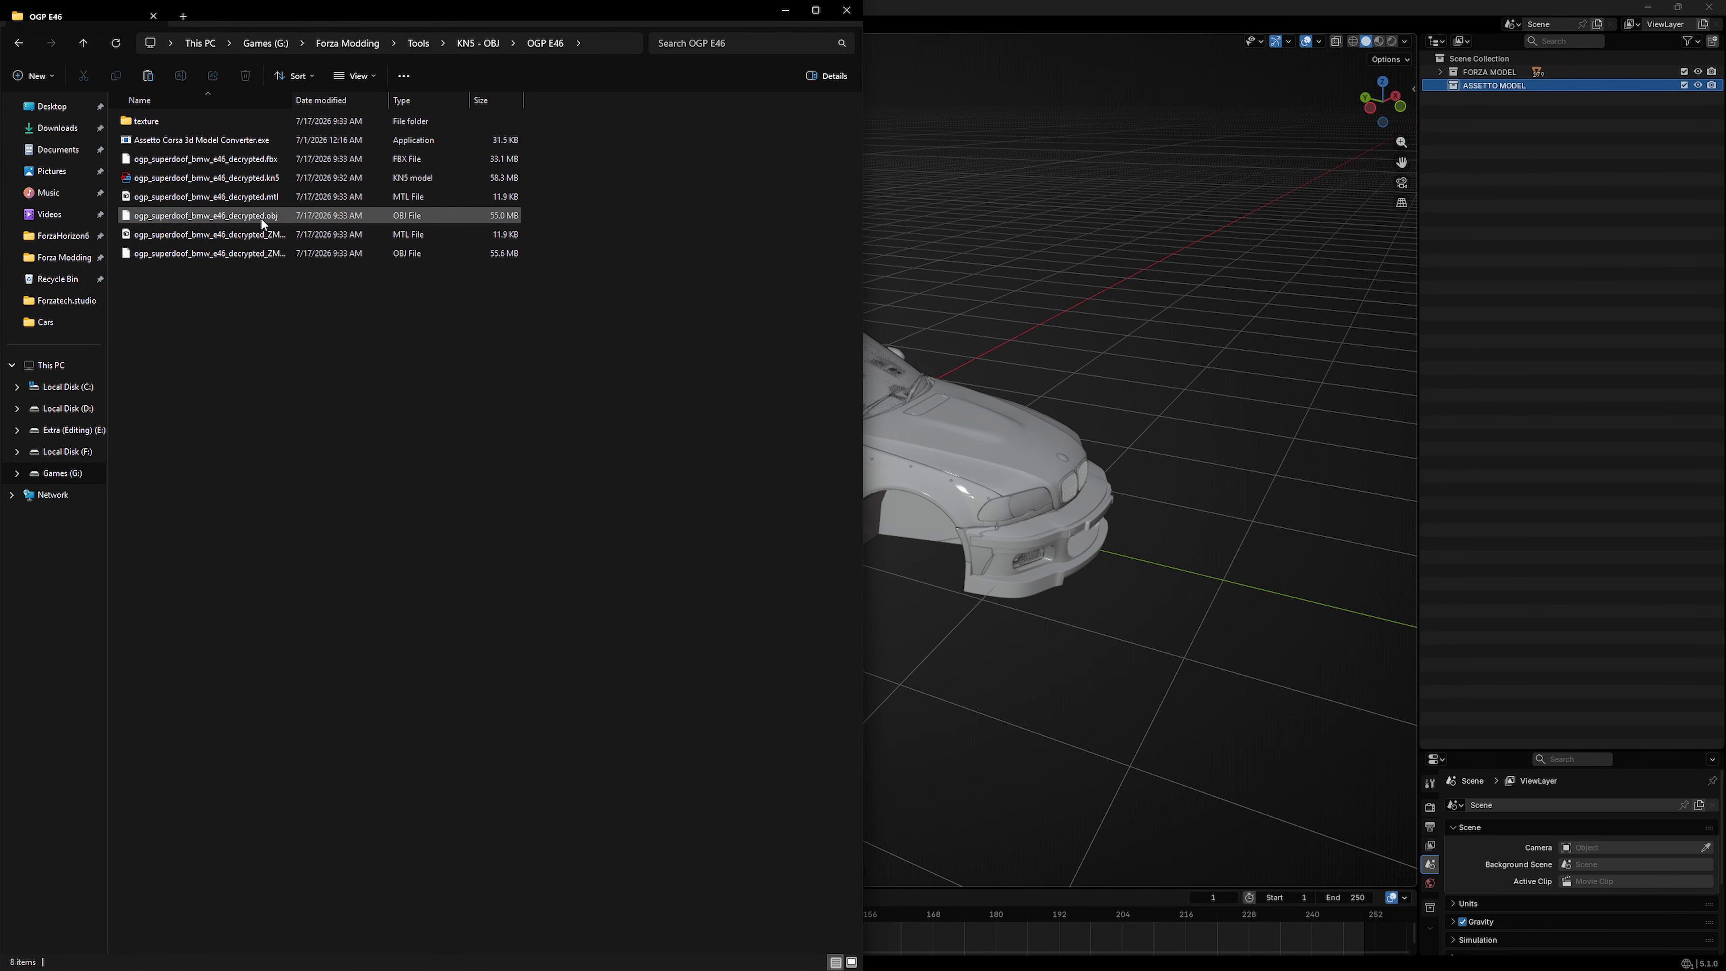
Step: Import ogp_superdoof_bmw_e46_decrypted.obj into the ASSETTO MODEL collection in Blender with the default import settings
mouse_move(243, 214)
mouse_down()
mouse_move(268, 226)
mouse_move(251, 219)
mouse_up()
drag(1084, 309, 1084, 309)
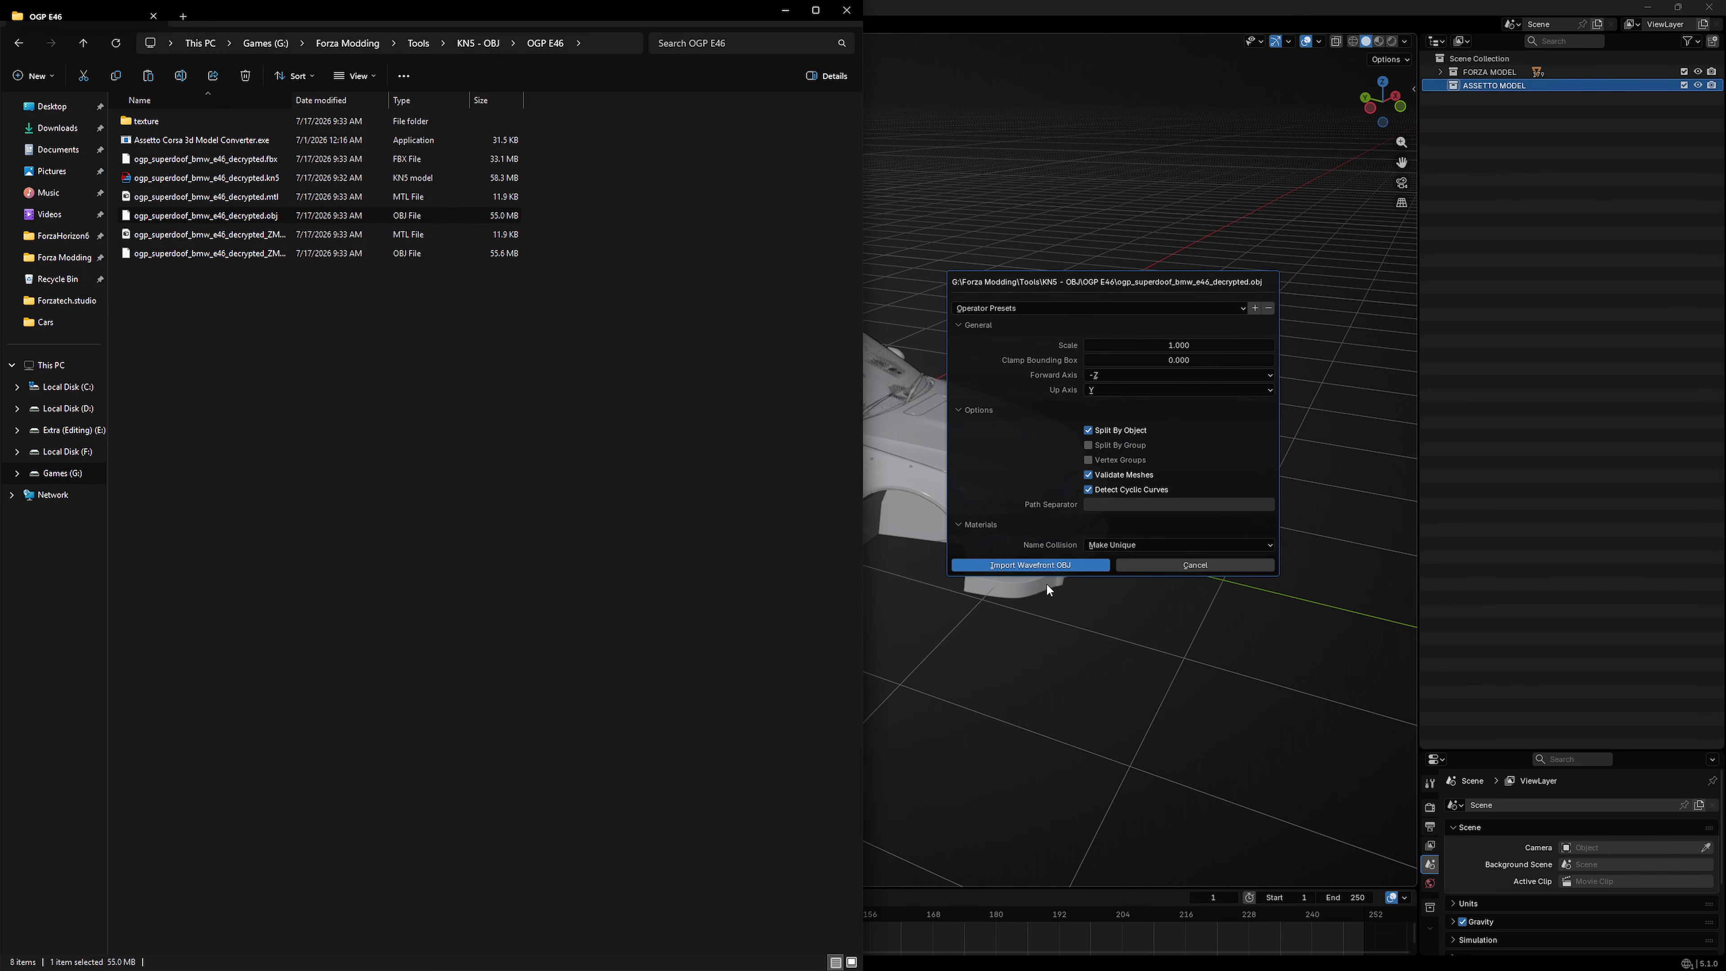
click(1046, 578)
Step: Lower the imported car about 0.19 m along Z and shift it about 0.136 m along Y to match the Forza body
middle_drag(1119, 402, 1073, 318)
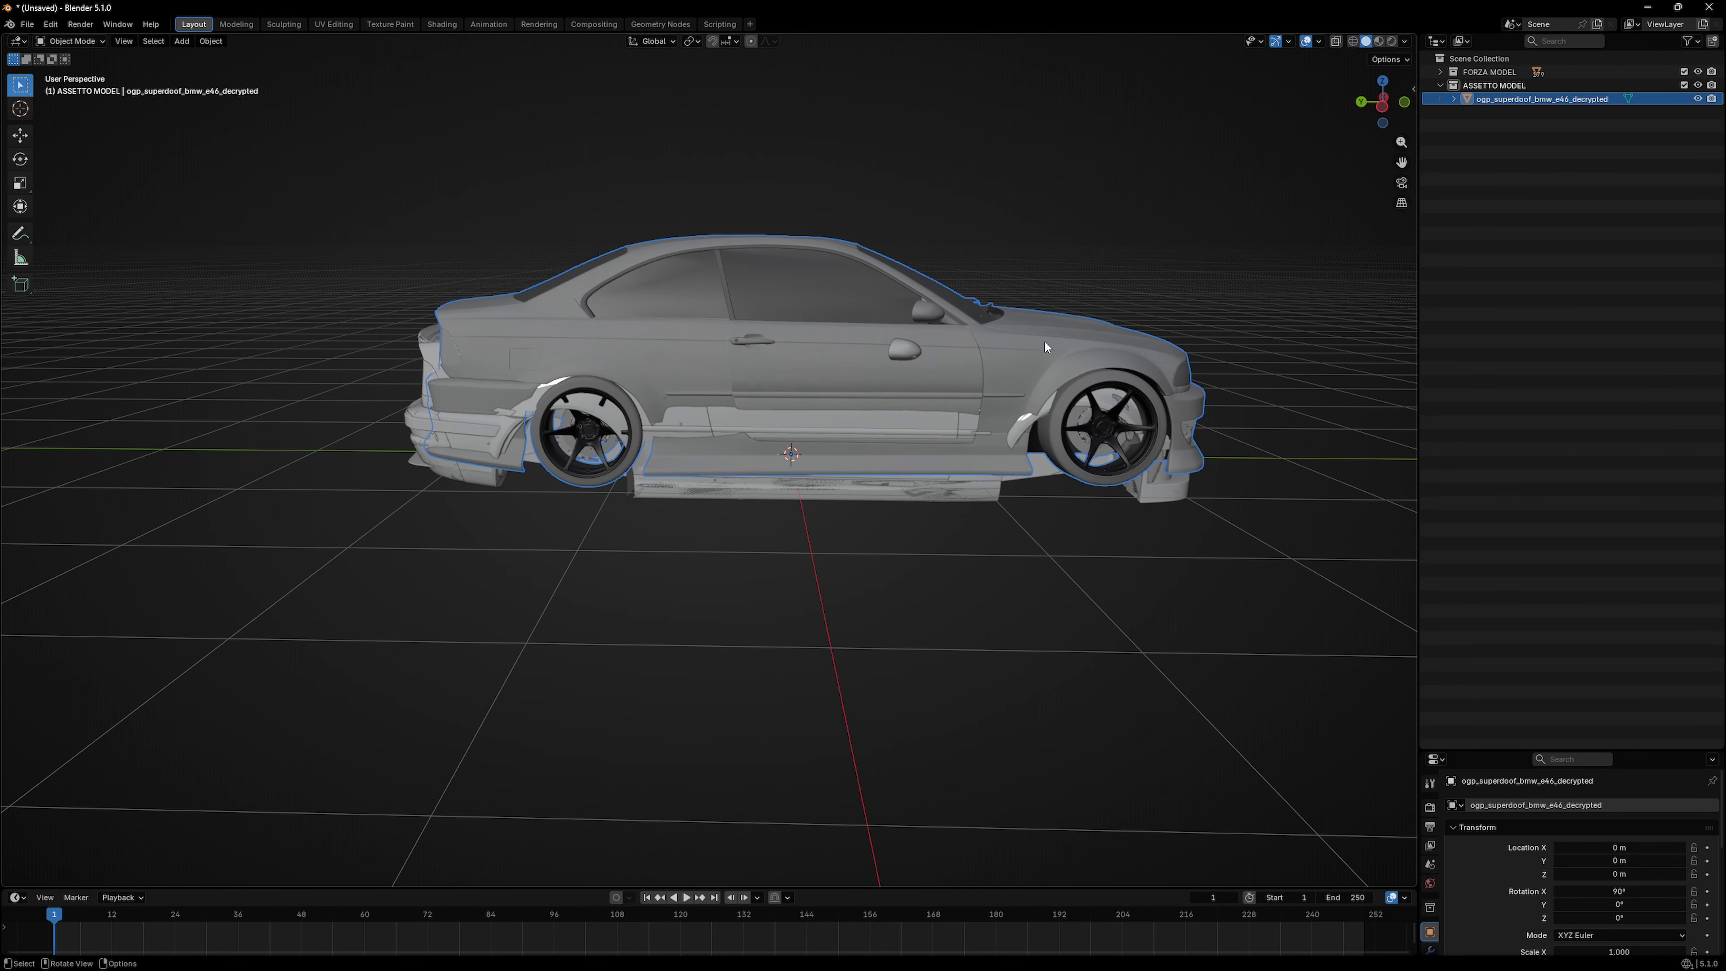
key(g)
key(z)
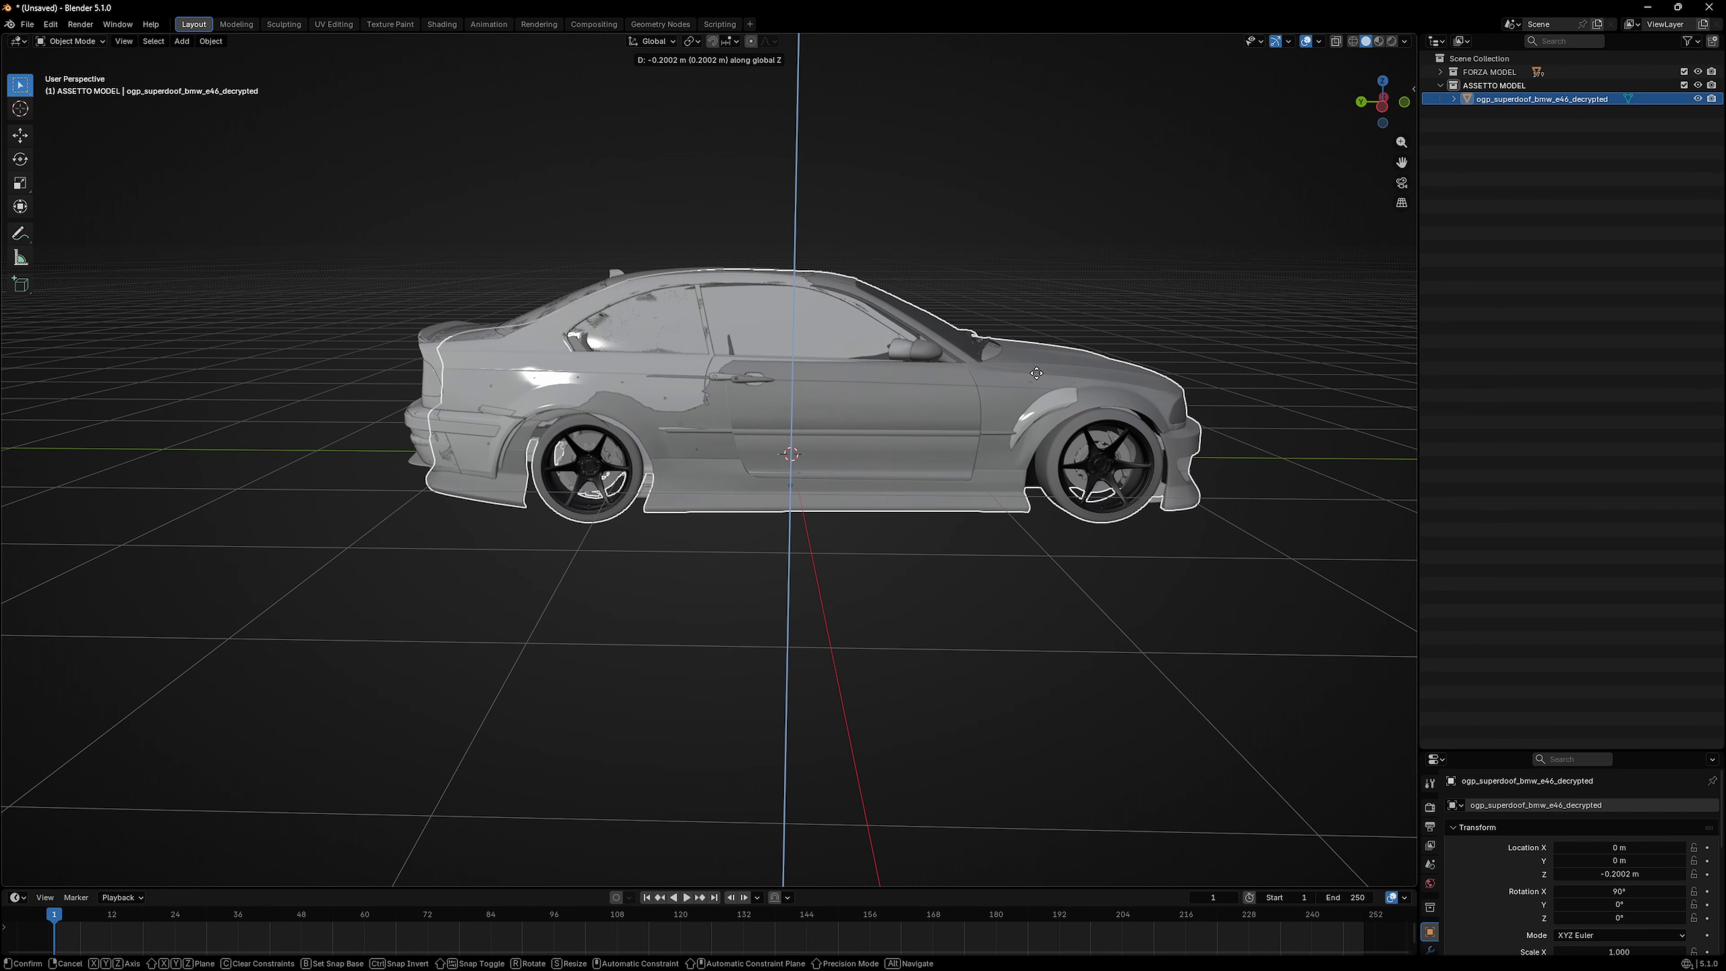
click(1024, 338)
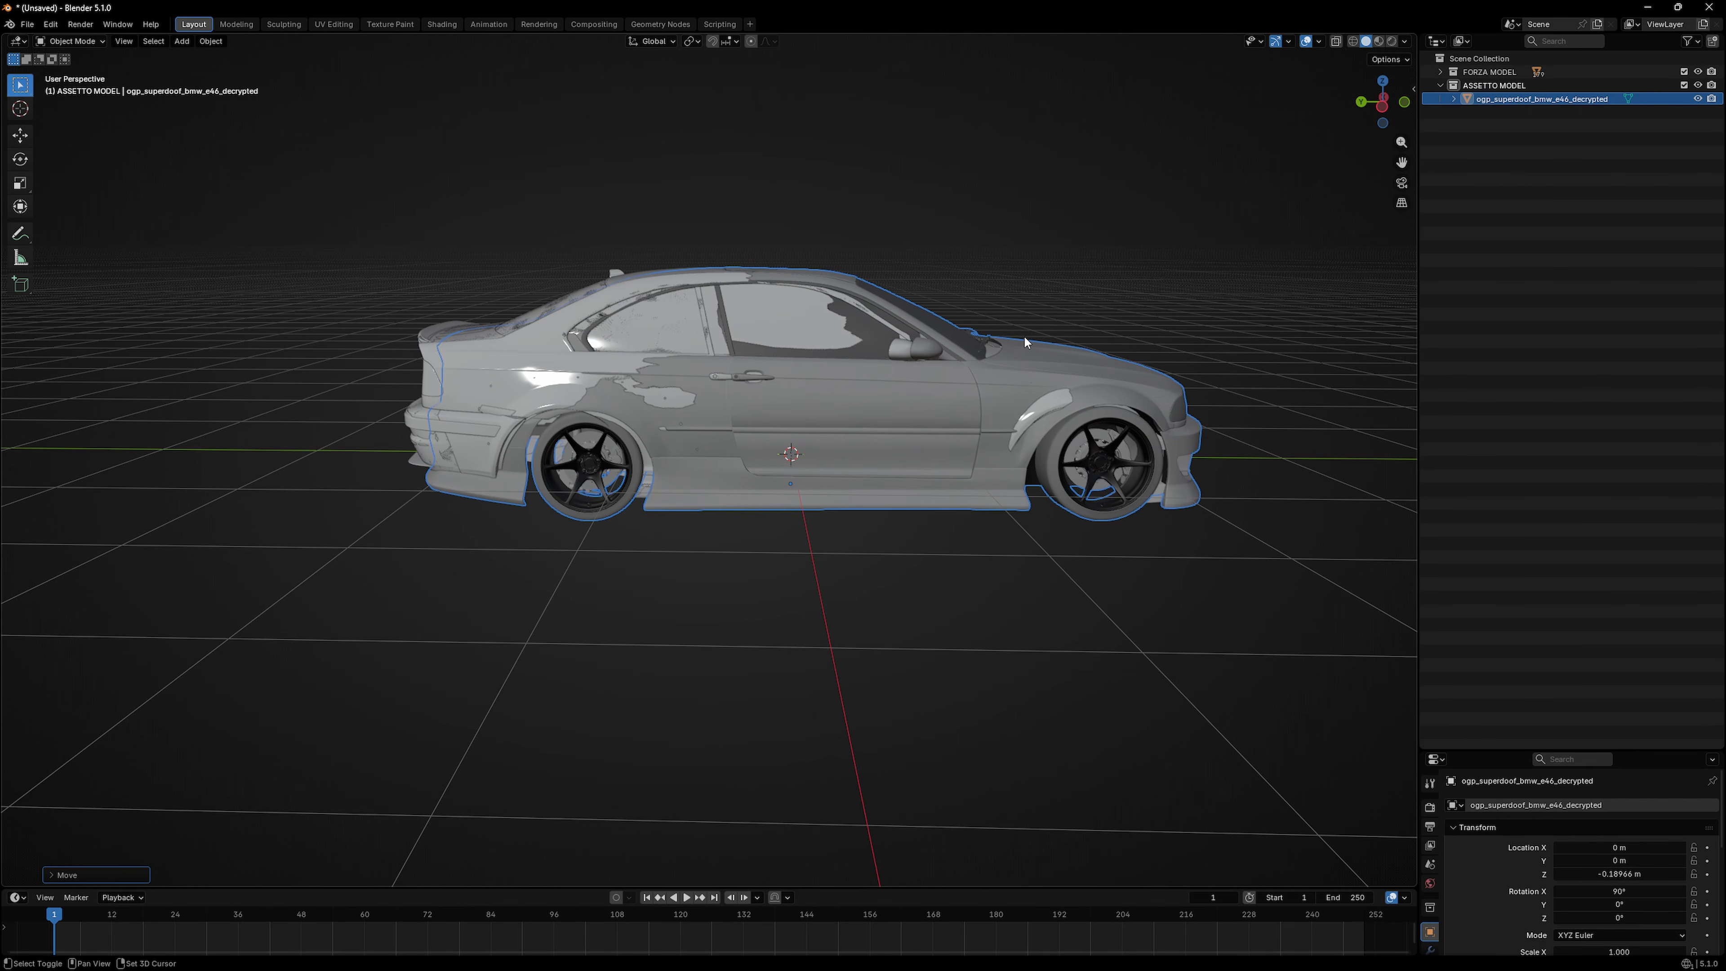
key(g)
key(y)
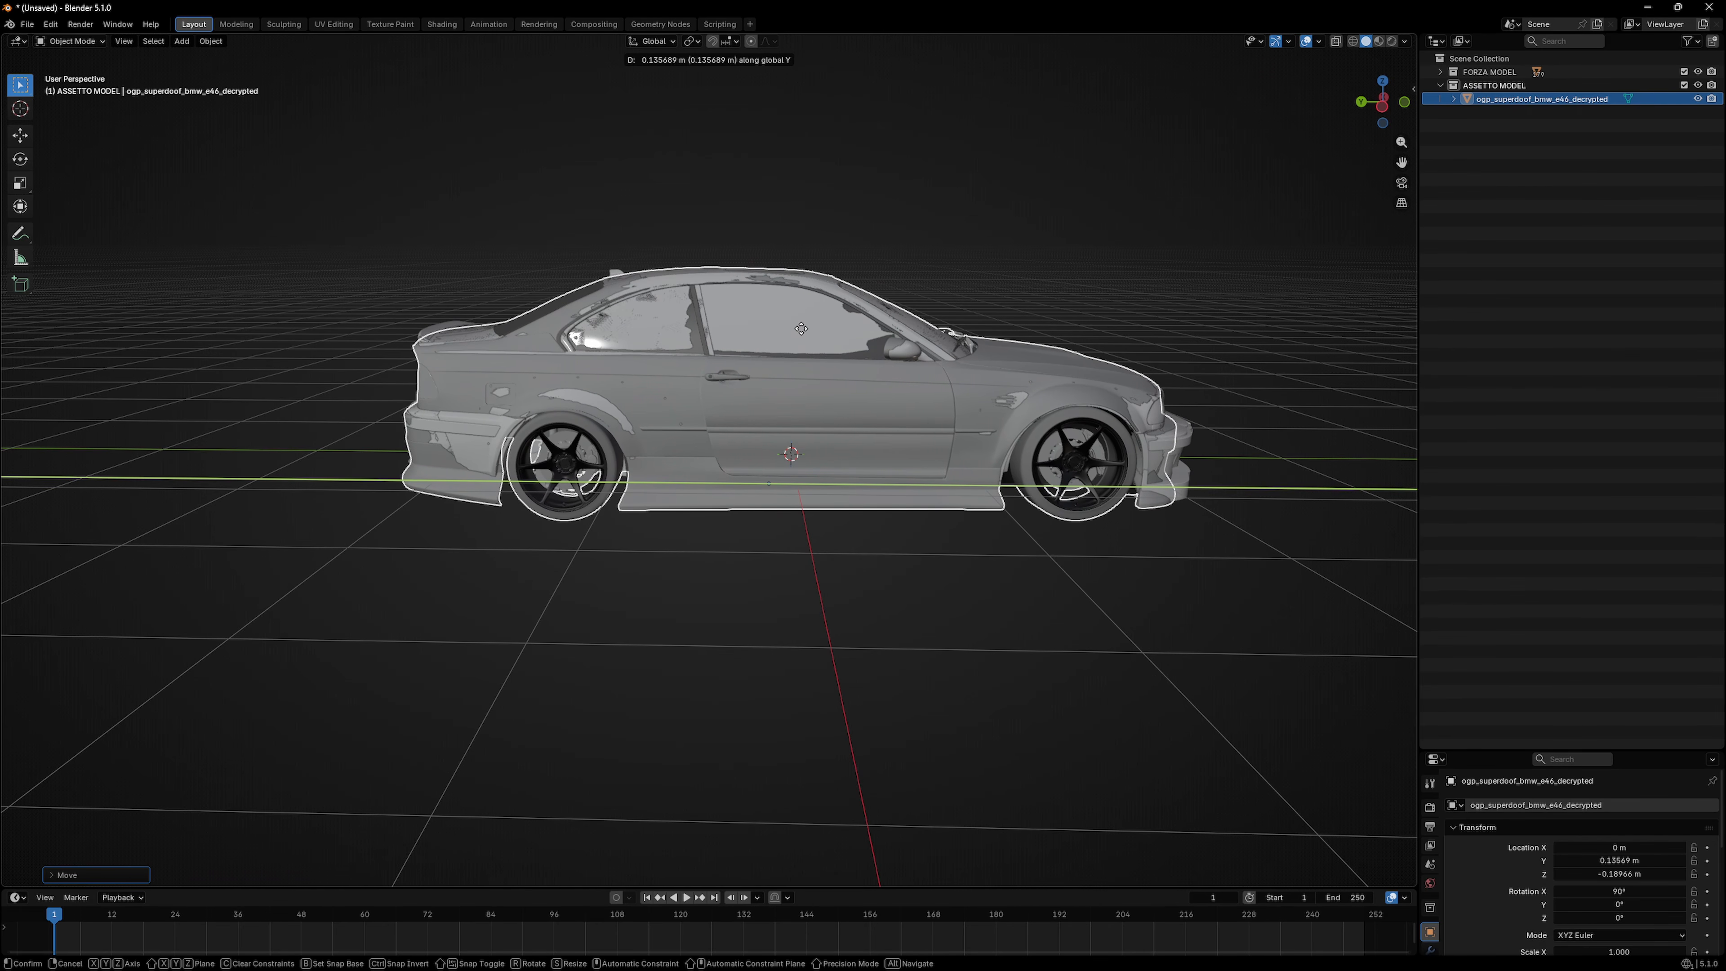
click(801, 328)
Step: Fine-tune the imported car's height by lowering it about 0.007 m along Z
key(g)
key(z)
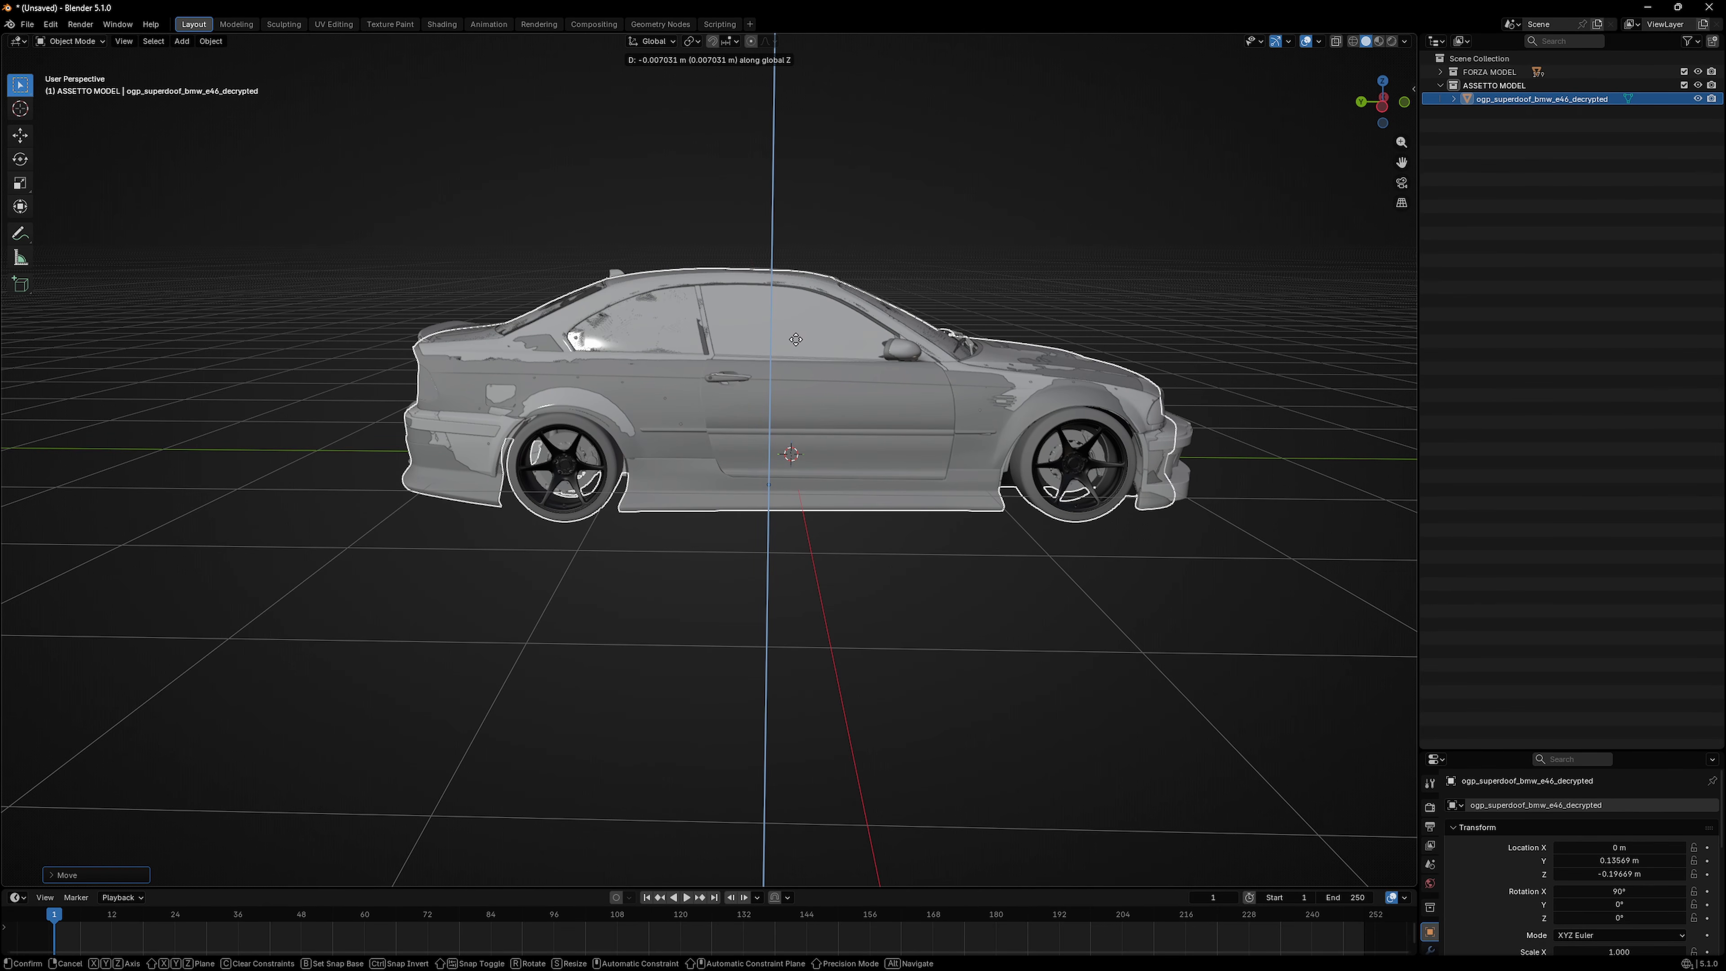
click(796, 339)
middle_drag(796, 339, 731, 339)
key(g)
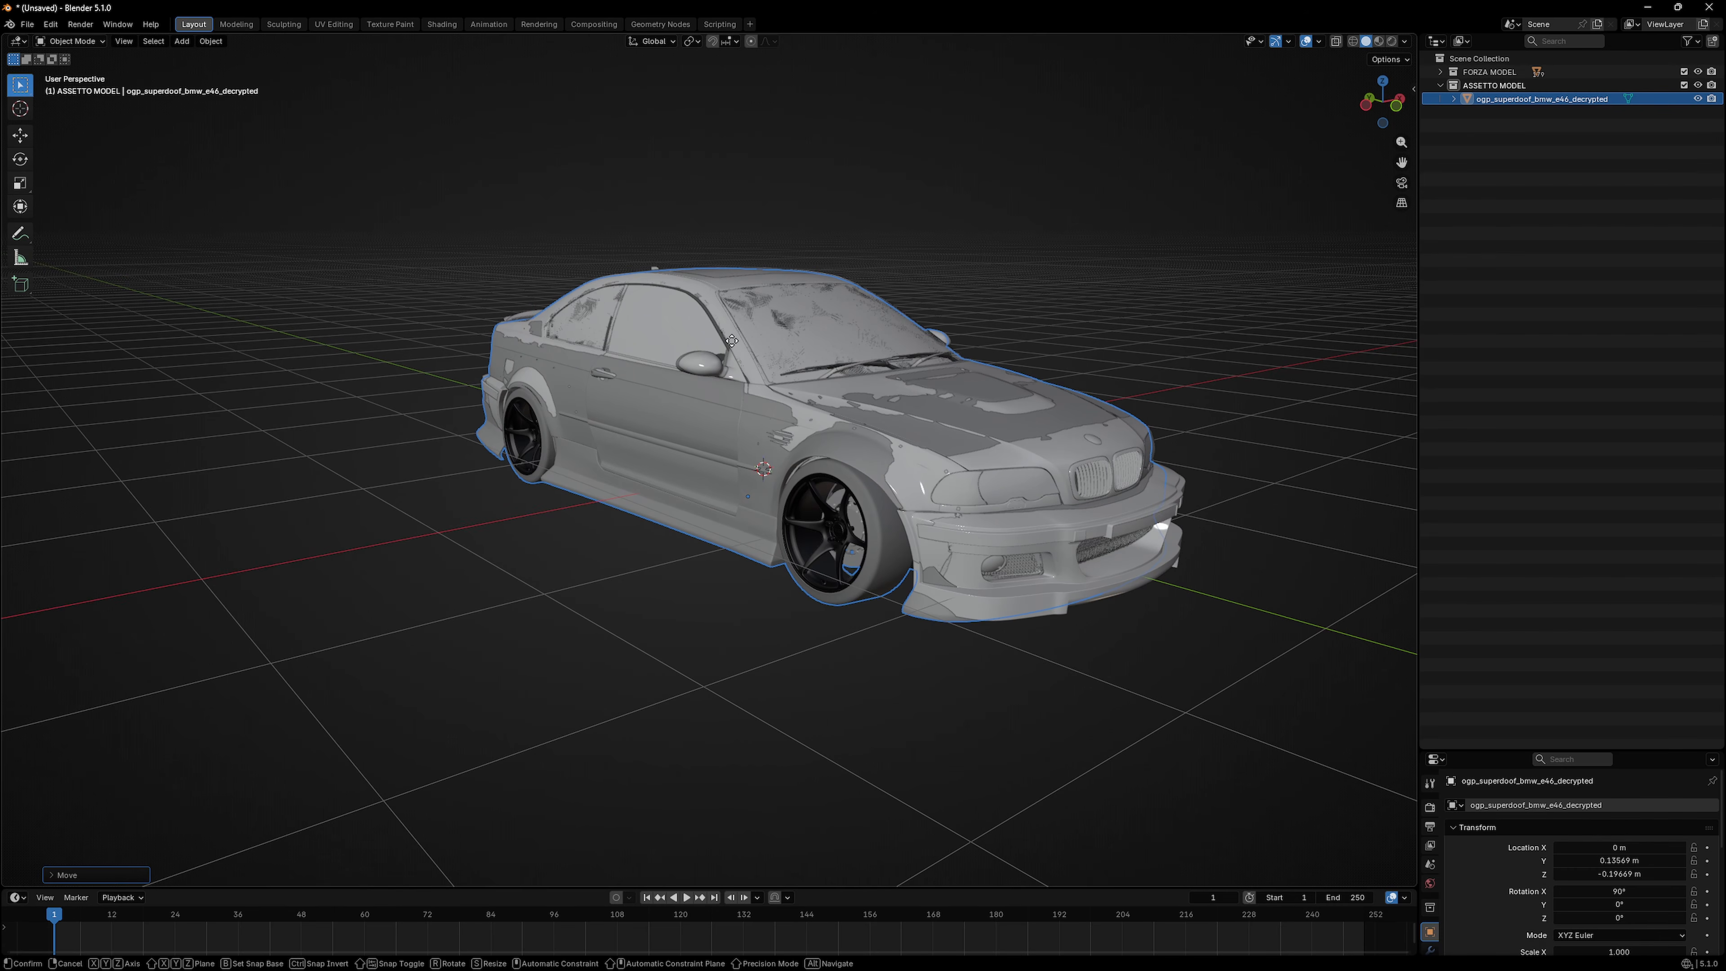
key(z)
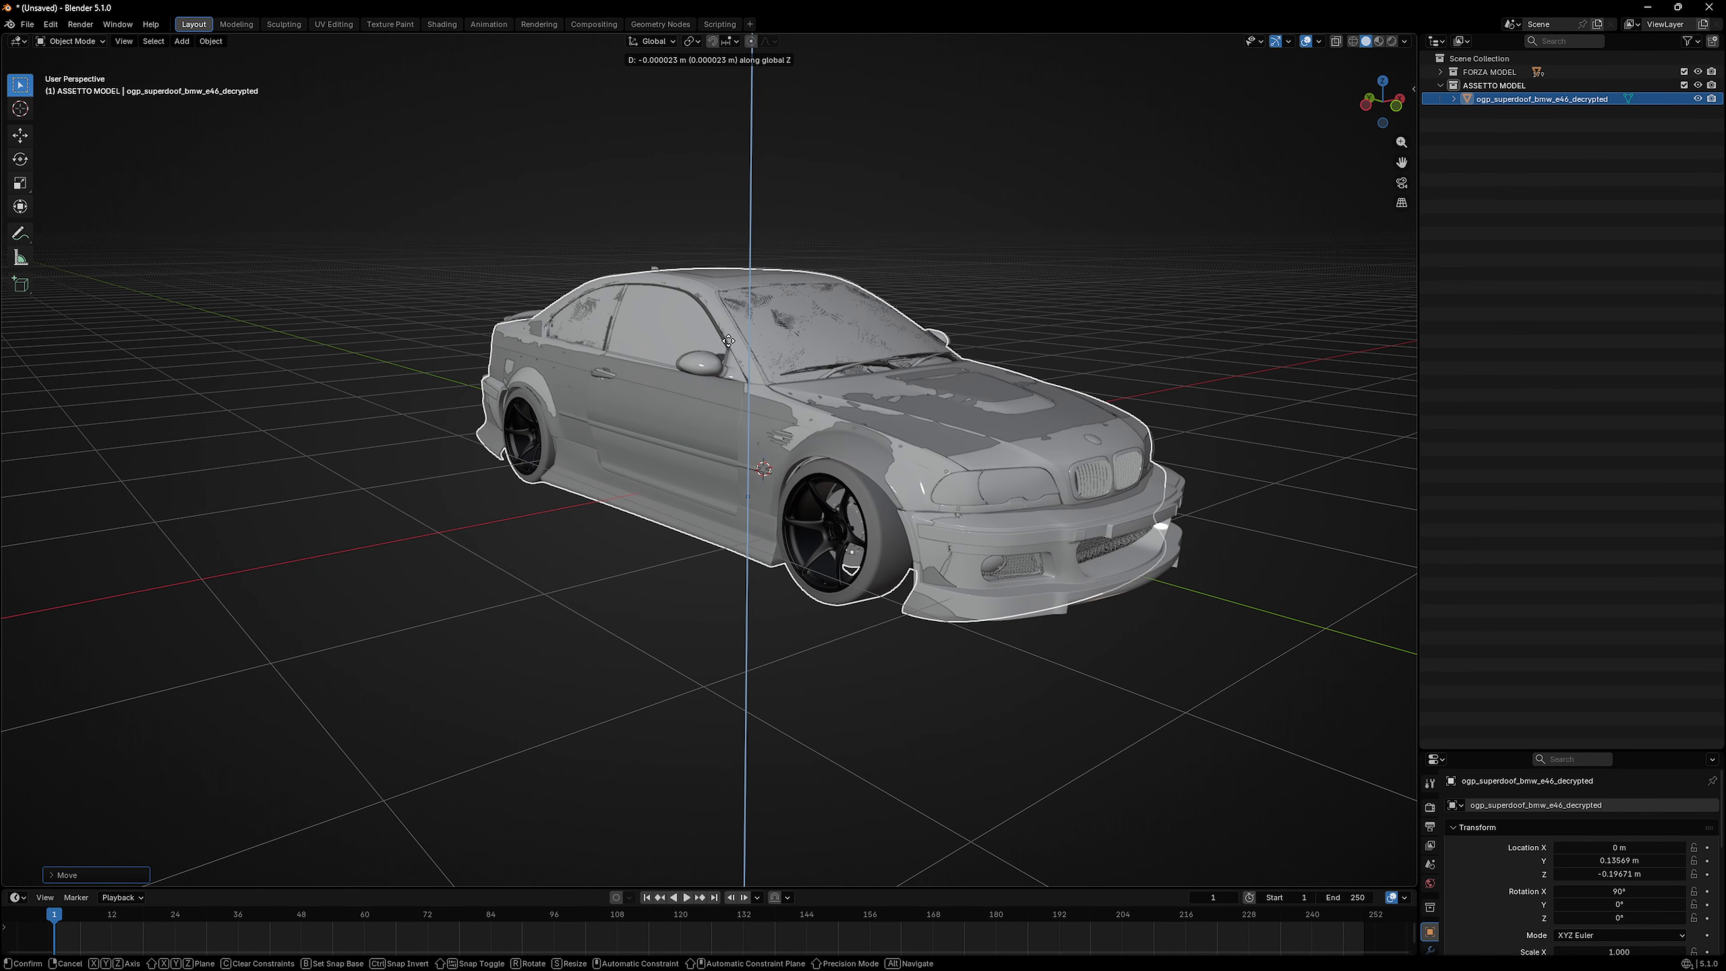
click(769, 352)
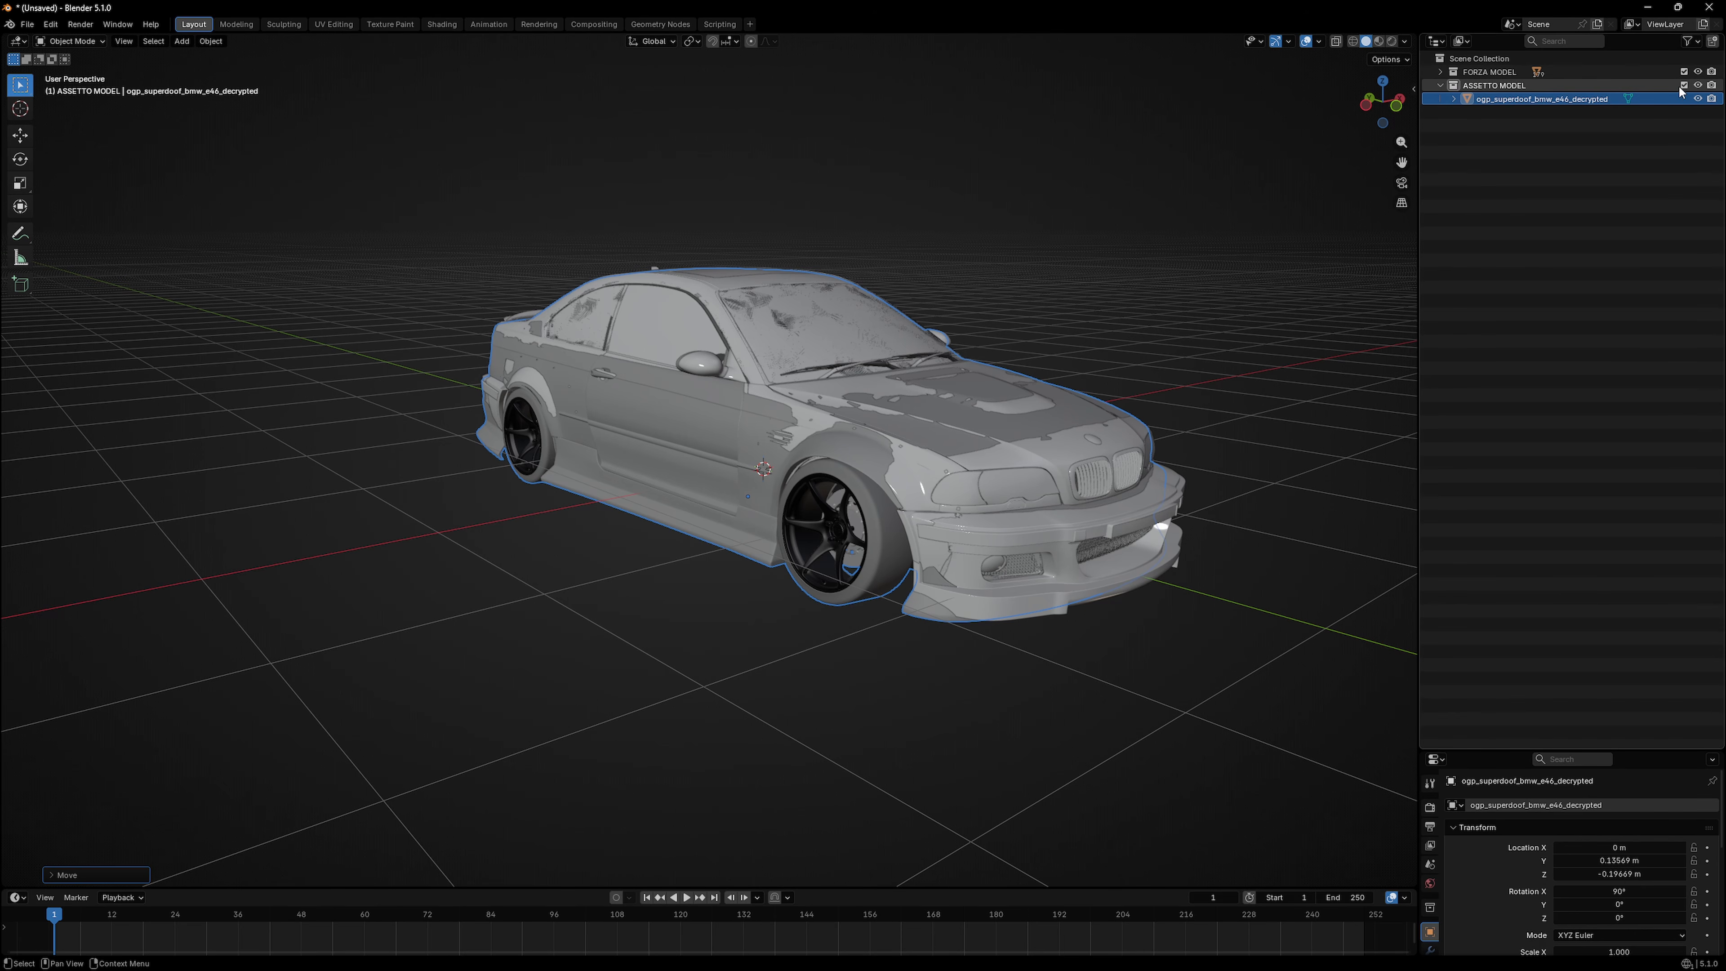
Step: Repeatedly hide and show the FORZA MODEL collection to compare the alignment of the two cars
click(1699, 74)
click(1698, 74)
click(1698, 74)
click(1698, 74)
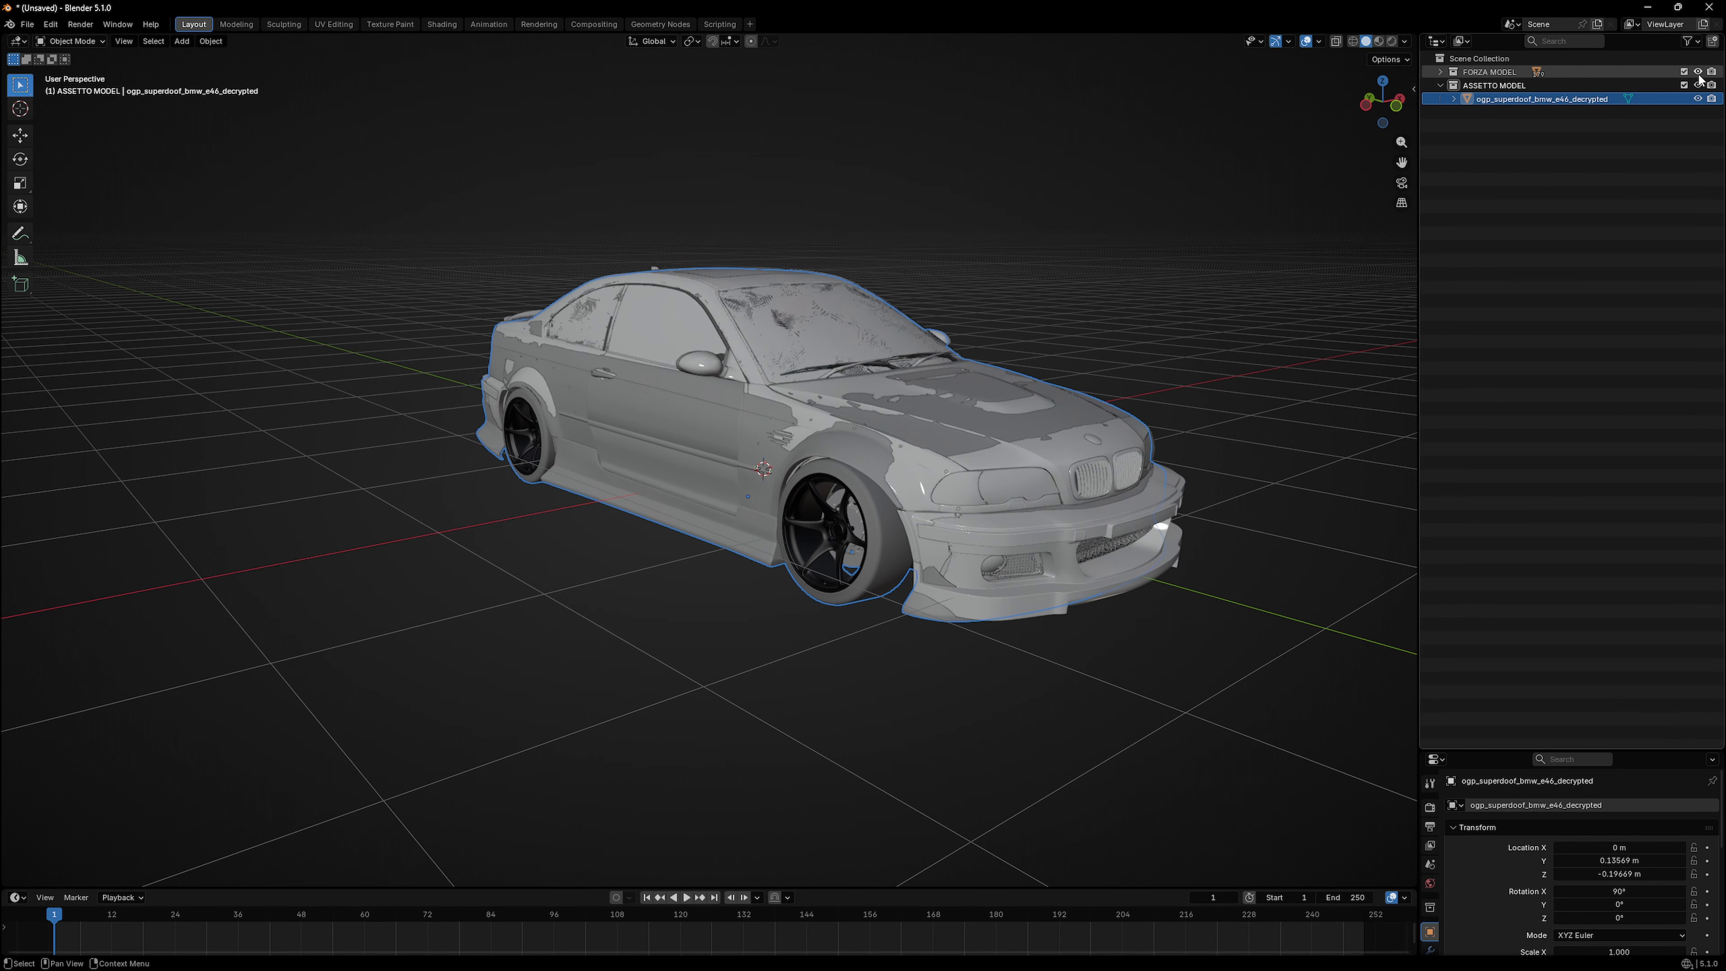
click(1698, 74)
click(1698, 74)
click(1699, 74)
click(1698, 74)
click(1698, 73)
click(1699, 73)
click(1698, 73)
click(1698, 73)
click(1699, 73)
click(1699, 73)
click(1699, 73)
click(1698, 73)
Step: Shift the imported car about -0.016 m along Y and toggle collection visibility to compare it with the Forza model
middle_drag(1393, 177, 1276, 206)
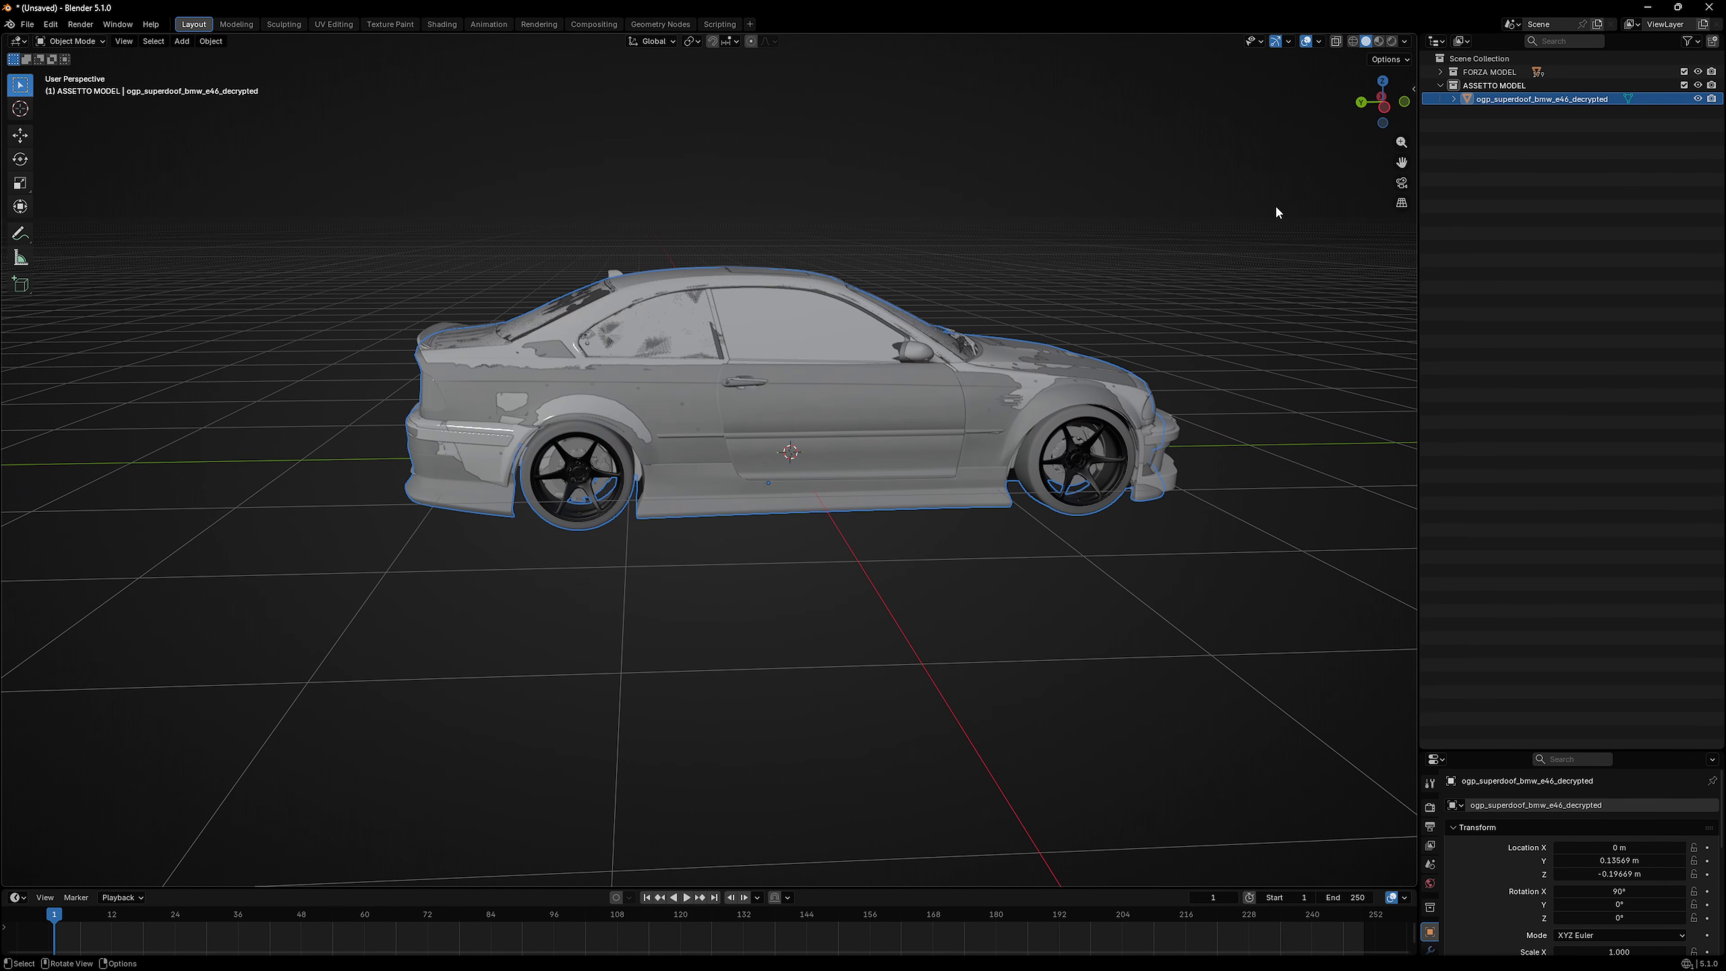
key(g)
key(z)
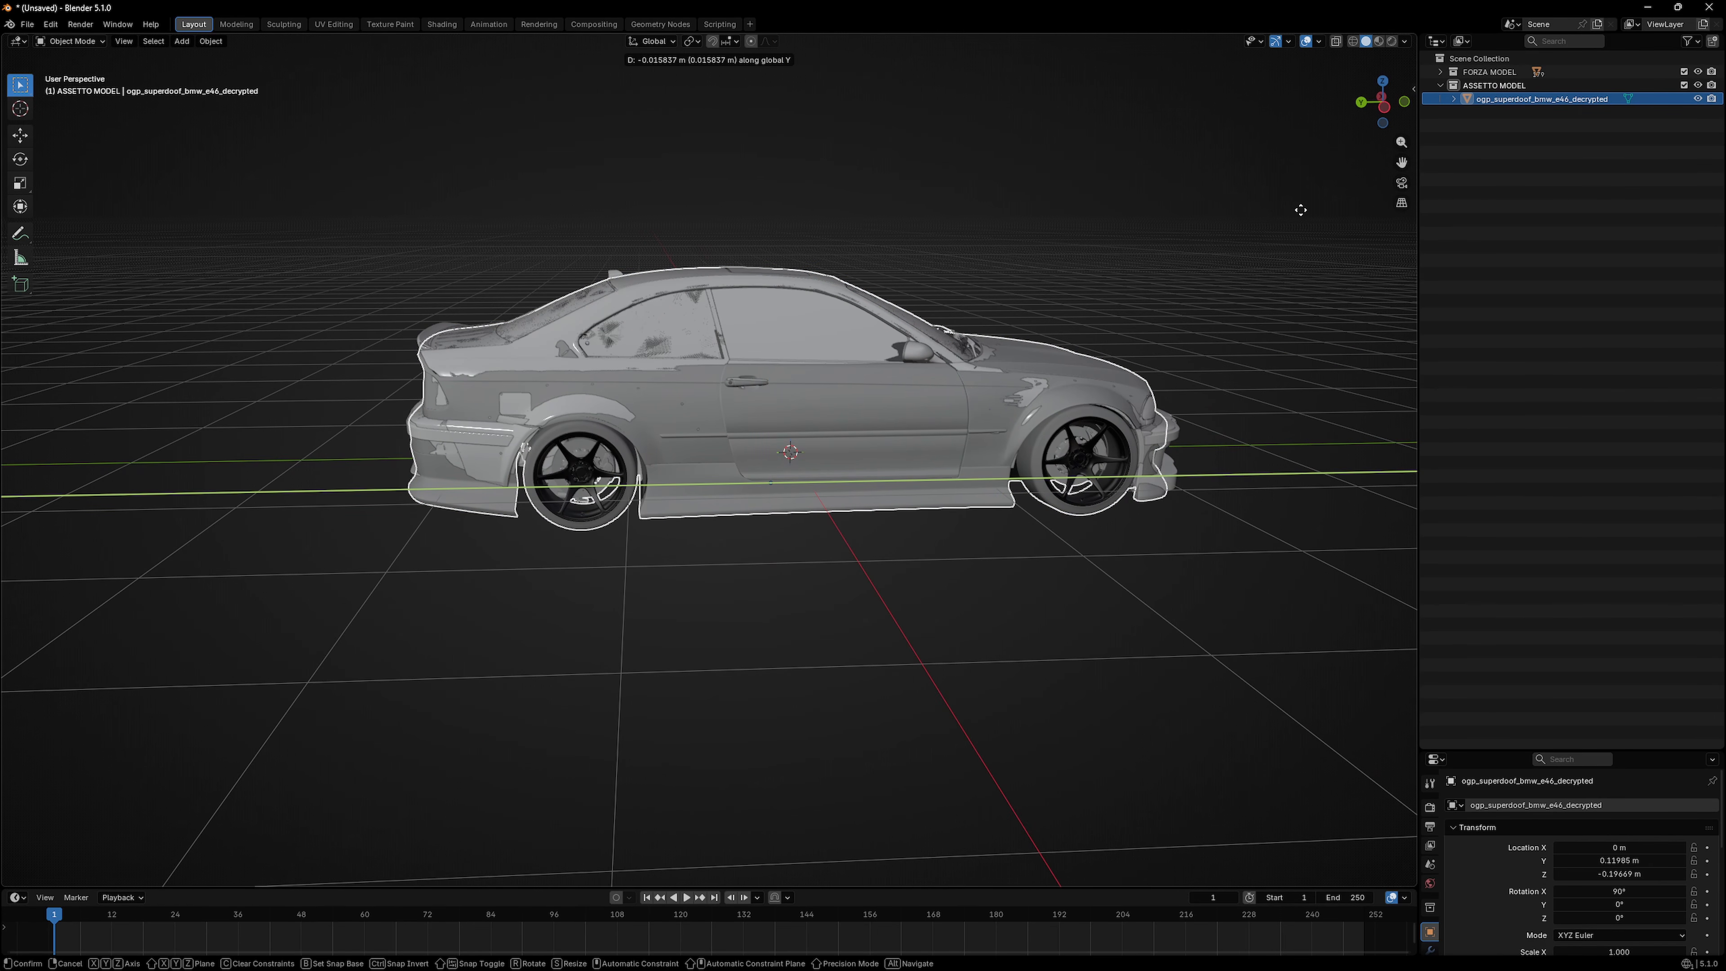
click(1301, 210)
middle_drag(1301, 210, 1185, 205)
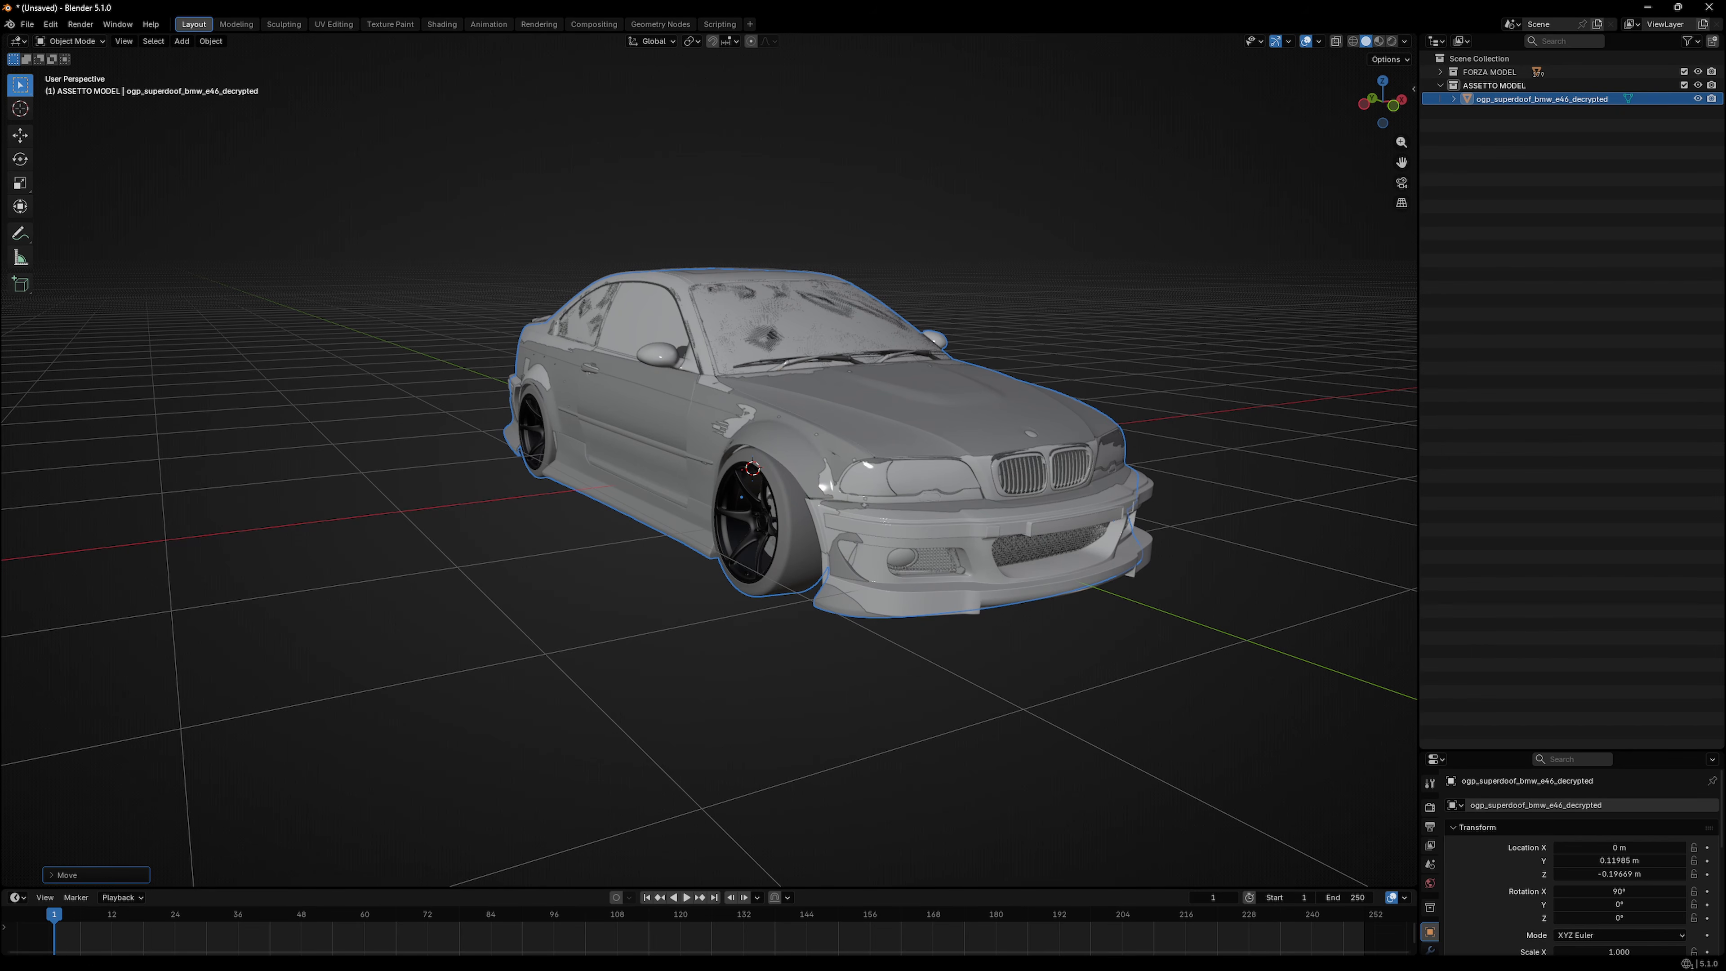
click(1697, 85)
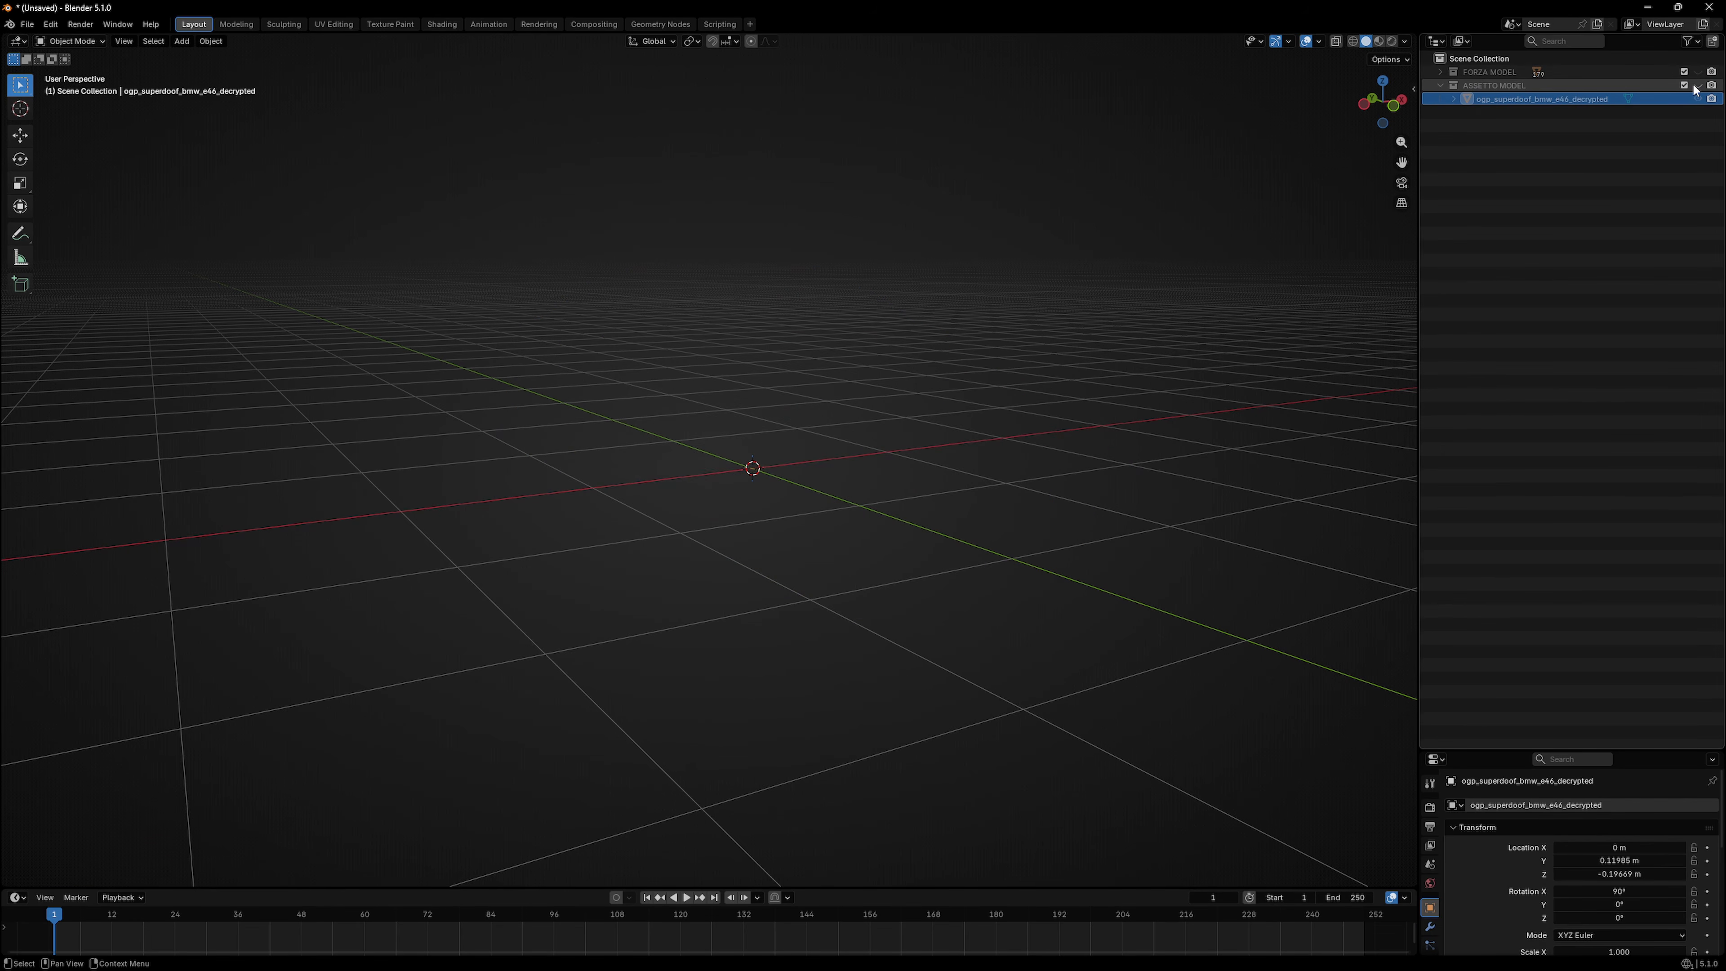
click(1697, 85)
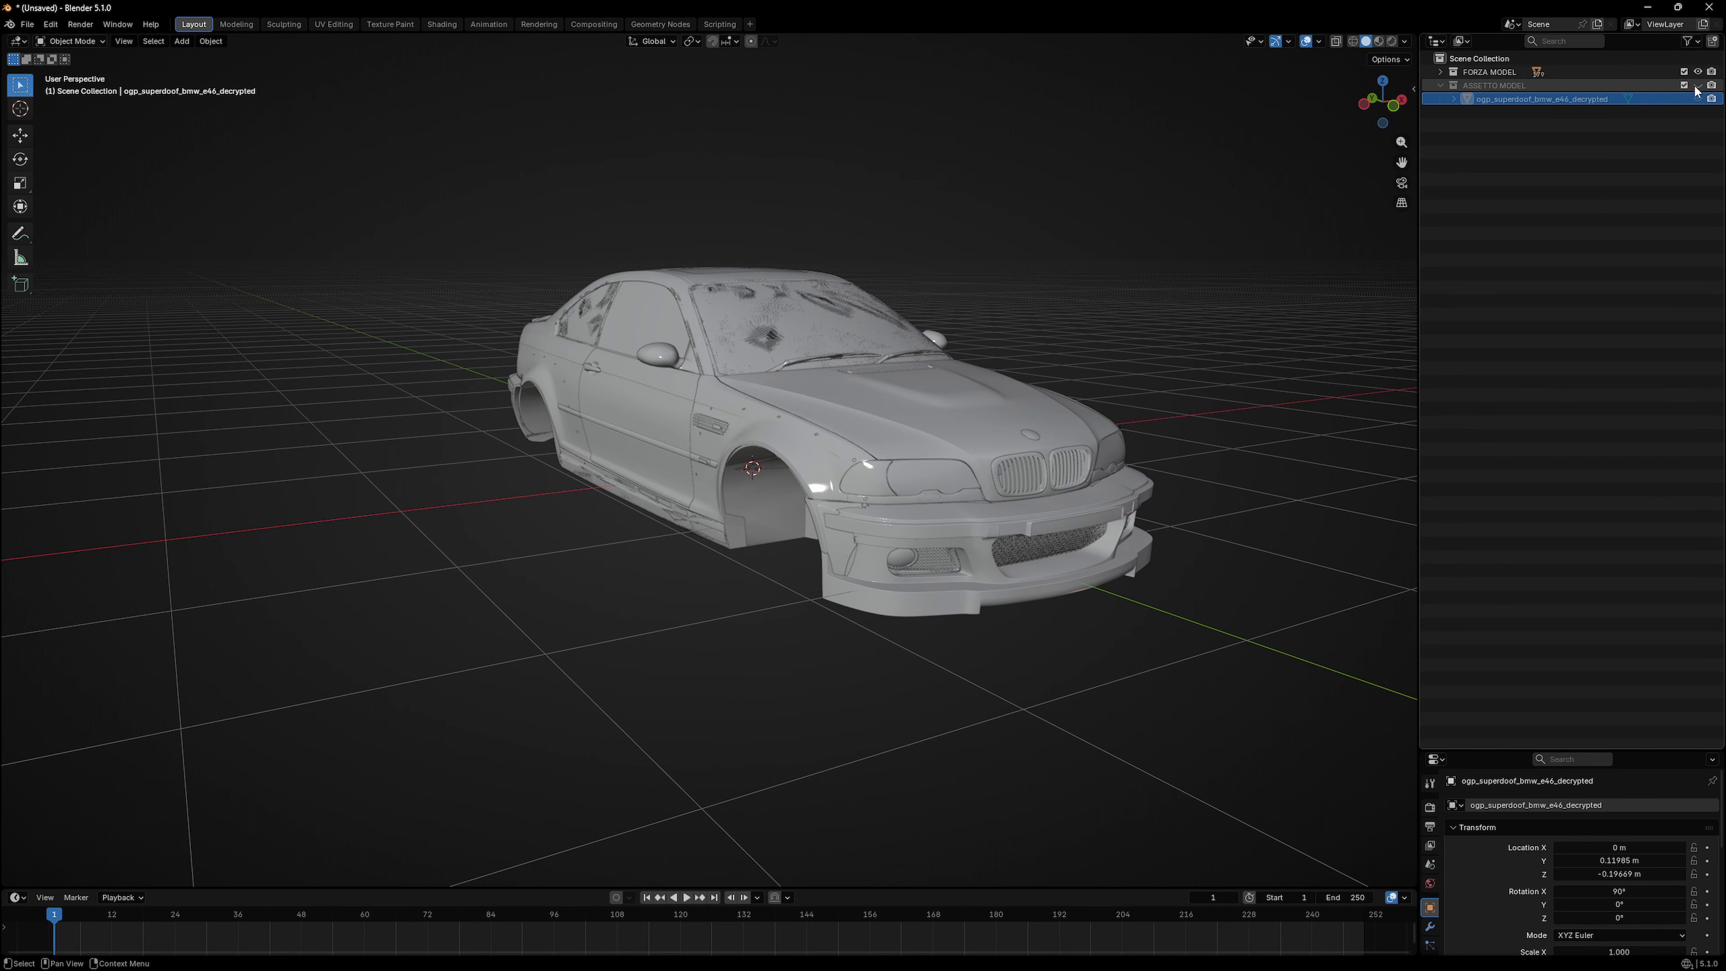
middle_drag(1121, 191, 982, 265)
key(g)
key(y)
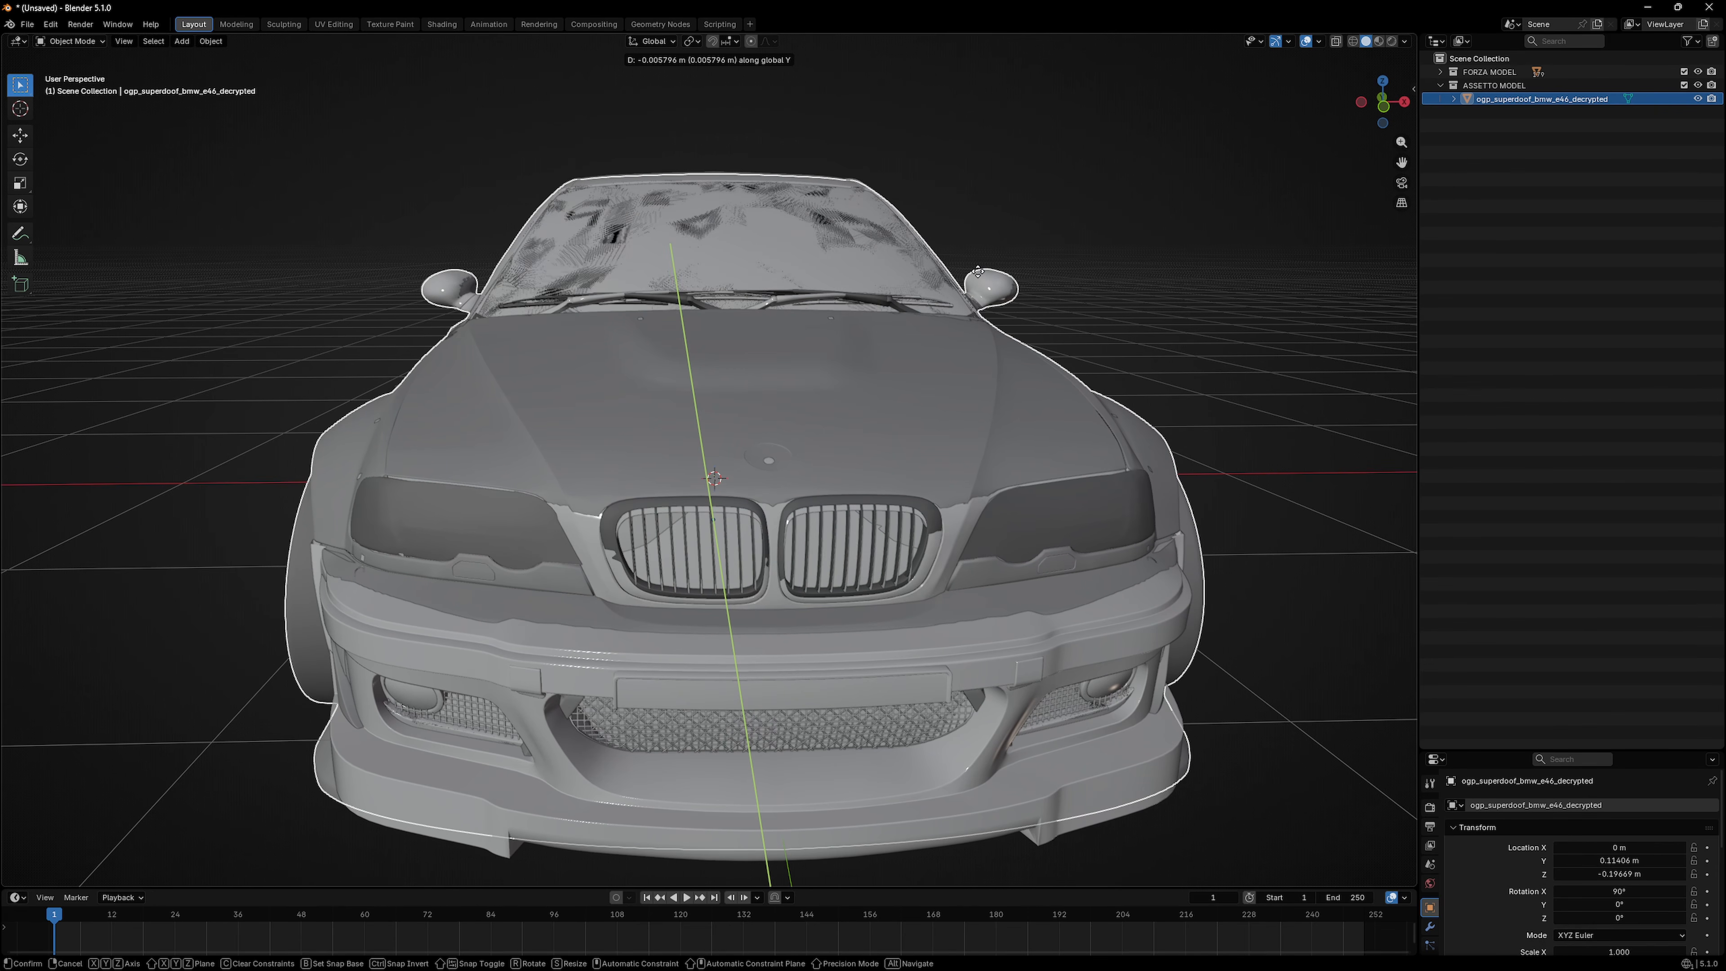
right_click(976, 270)
Step: Hide the FORZA MODEL collection so that only the imported Assetto car is shown
scroll(974, 265, down, 5)
middle_drag(975, 265, 1128, 365)
scroll(1047, 379, up, 2)
click(1699, 72)
scroll(1149, 372, up, 2)
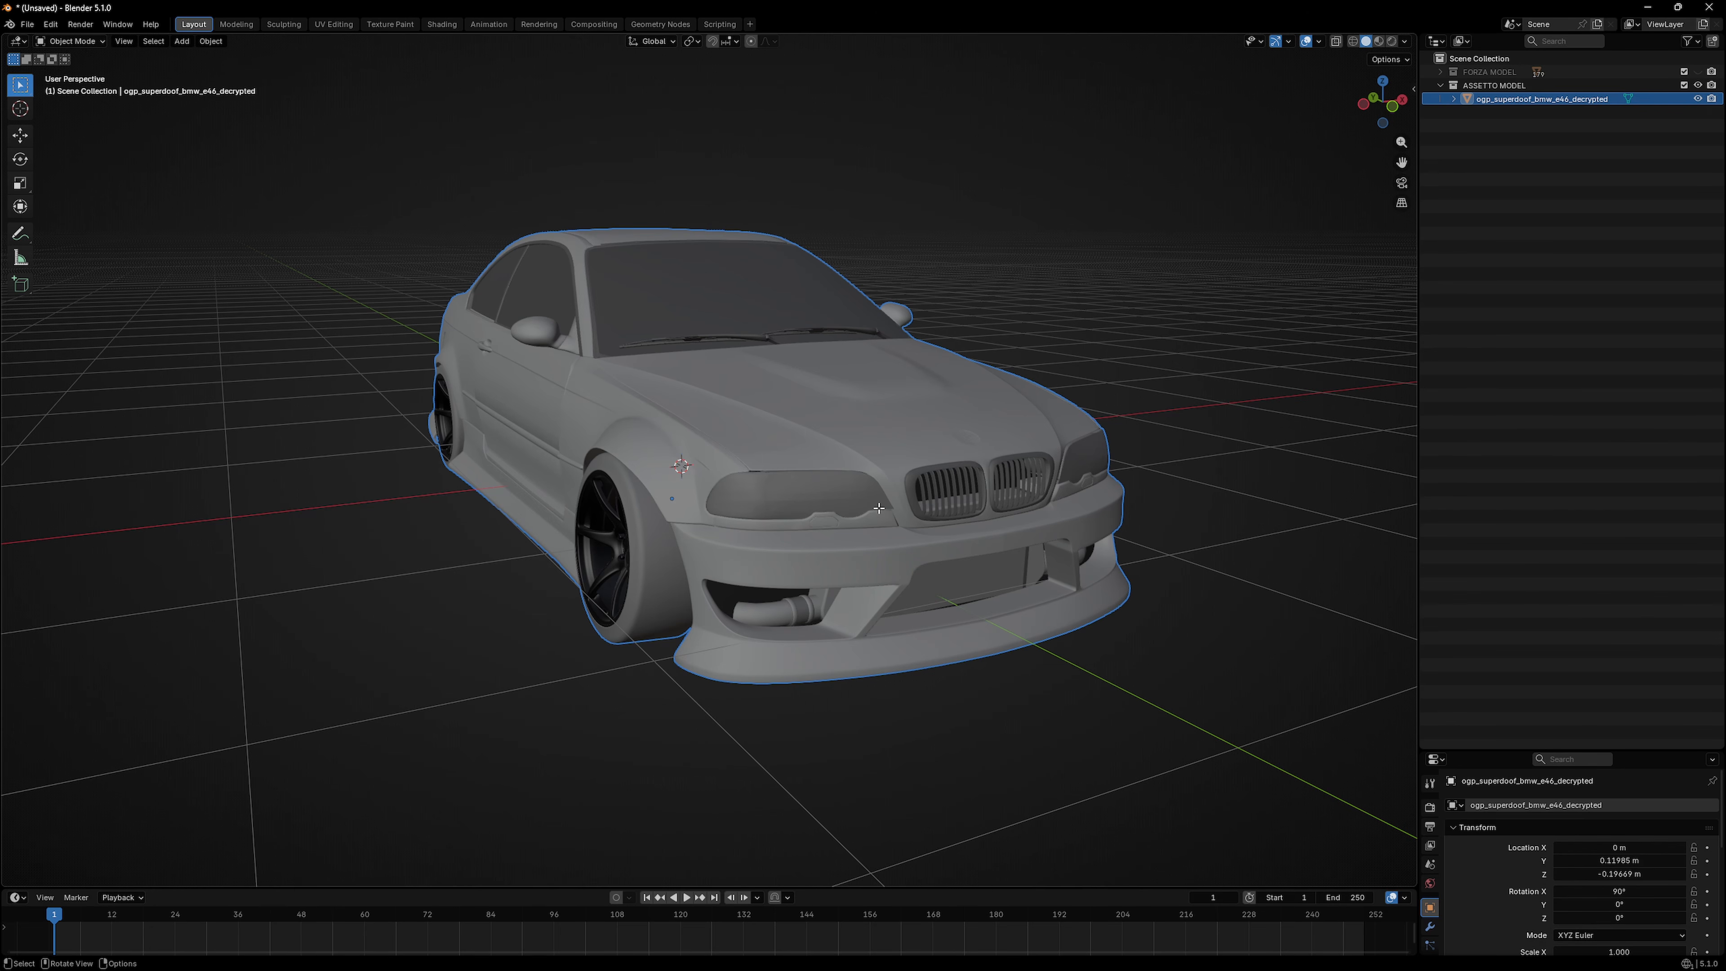
Step: Enter Edit Mode on the imported car and select the linked faces of the front bumper, including its side sections
key(Tab)
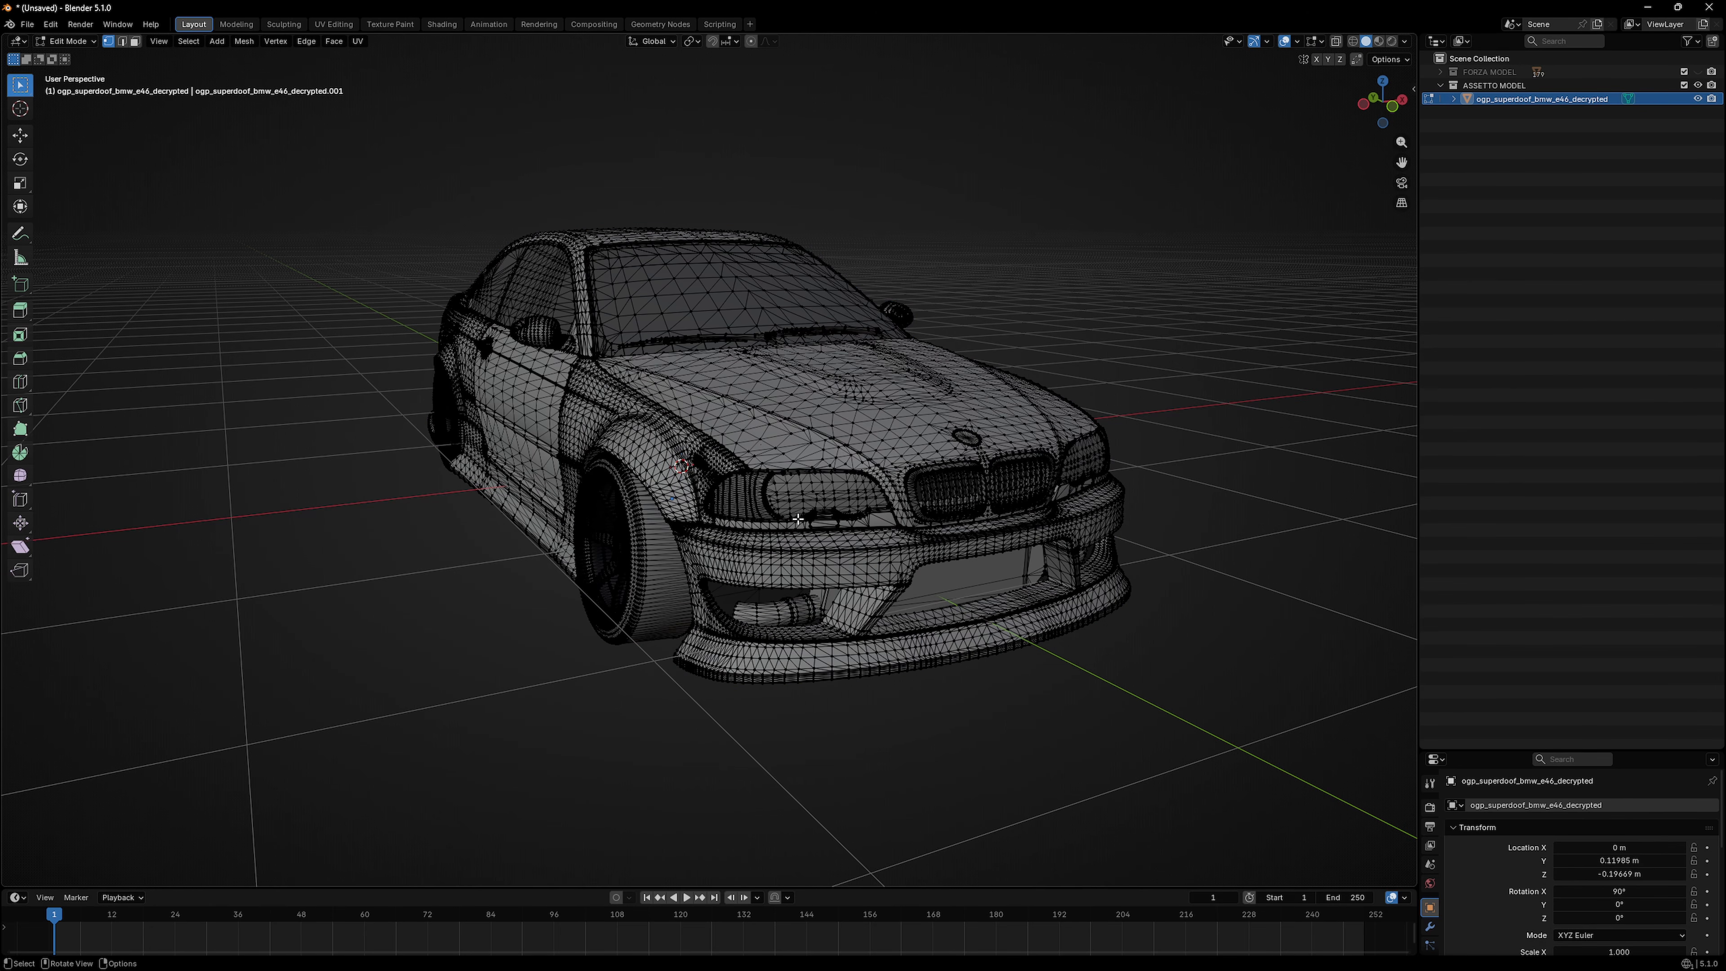
key(3)
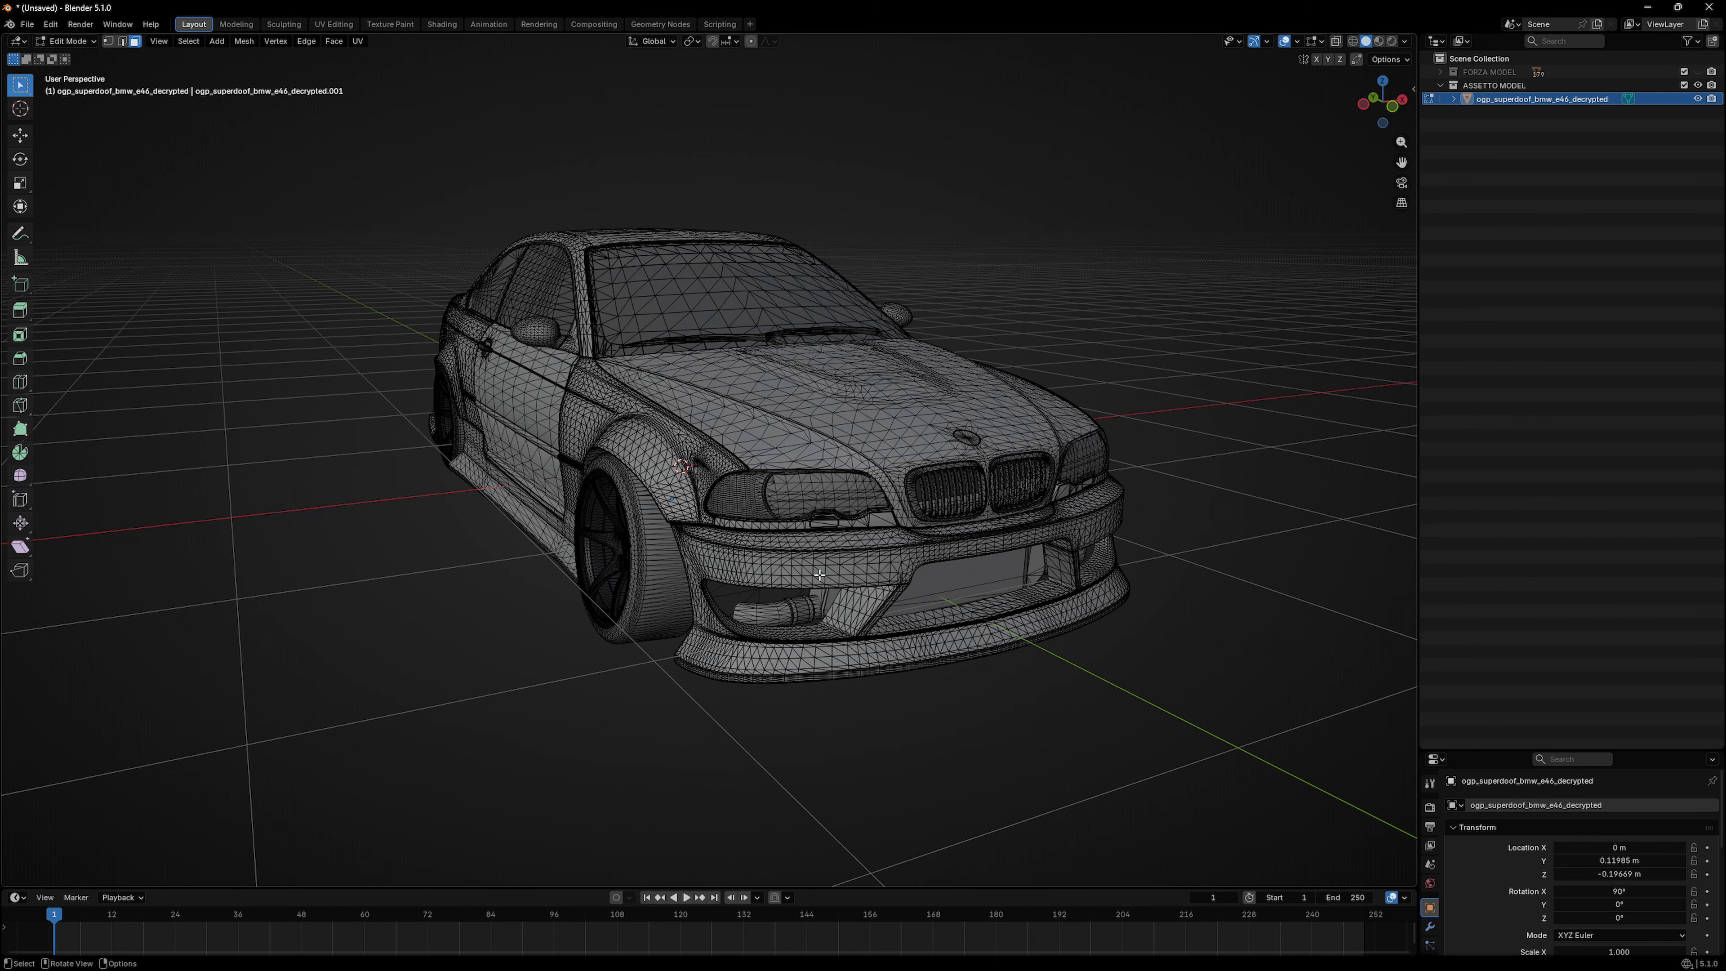
scroll(907, 551, up, 3)
middle_drag(842, 557, 790, 479)
scroll(839, 523, down, 4)
key(l)
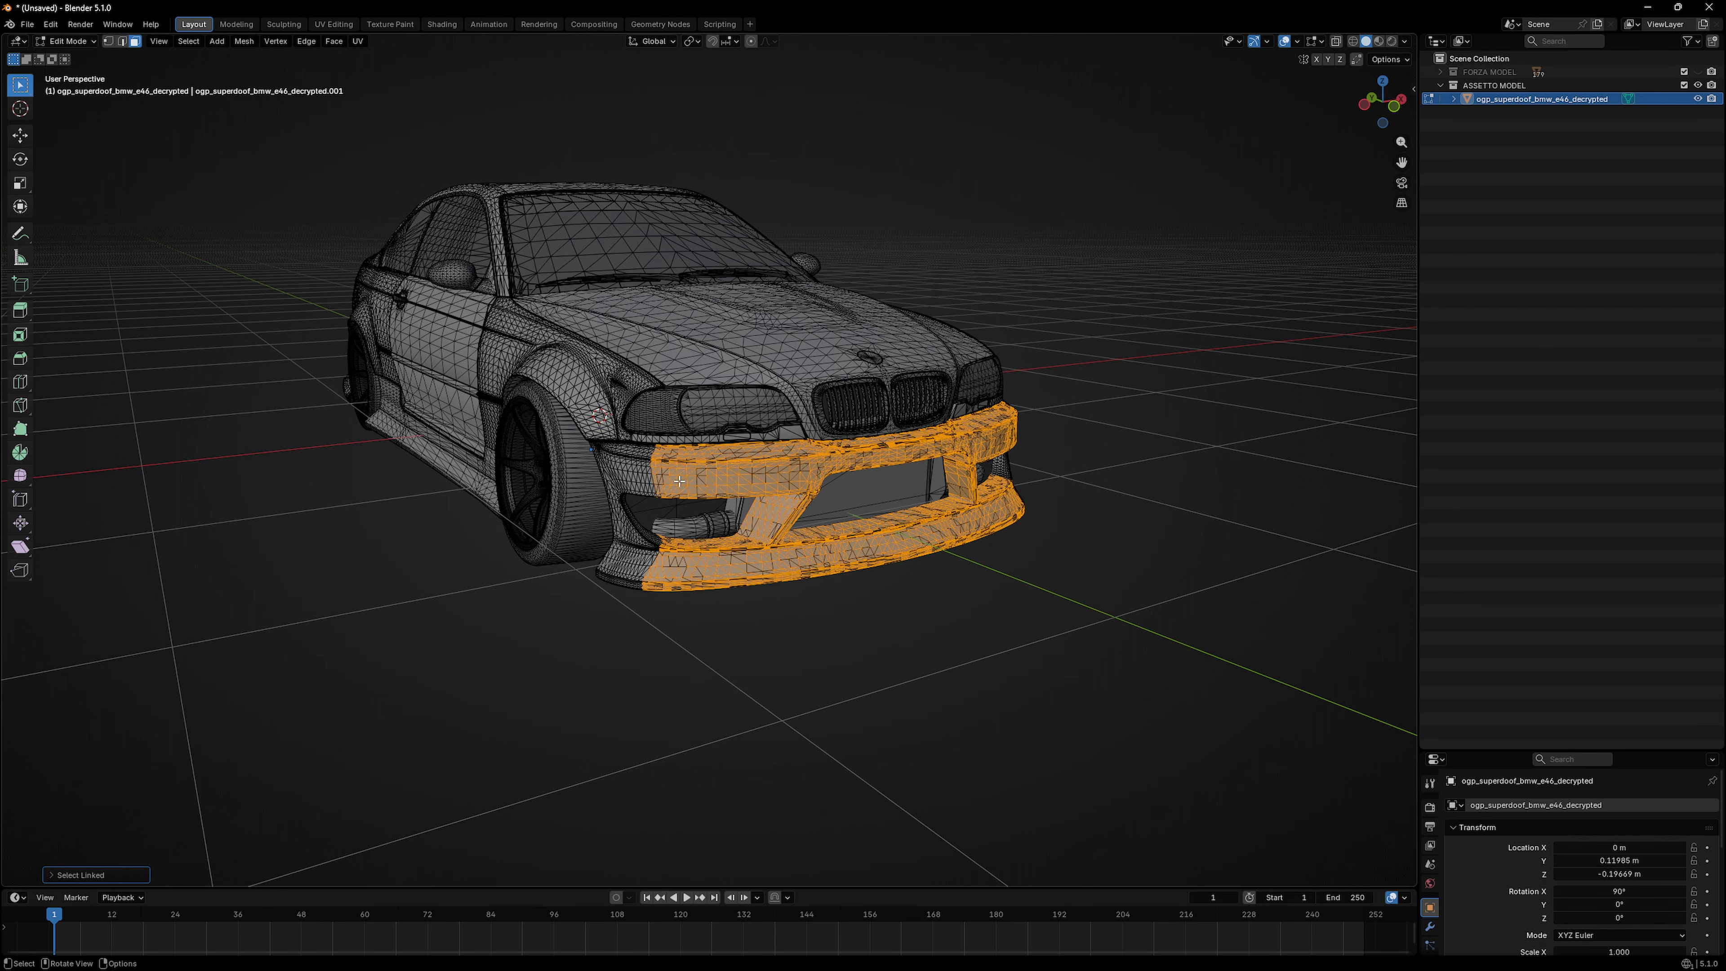
middle_drag(797, 475, 690, 474)
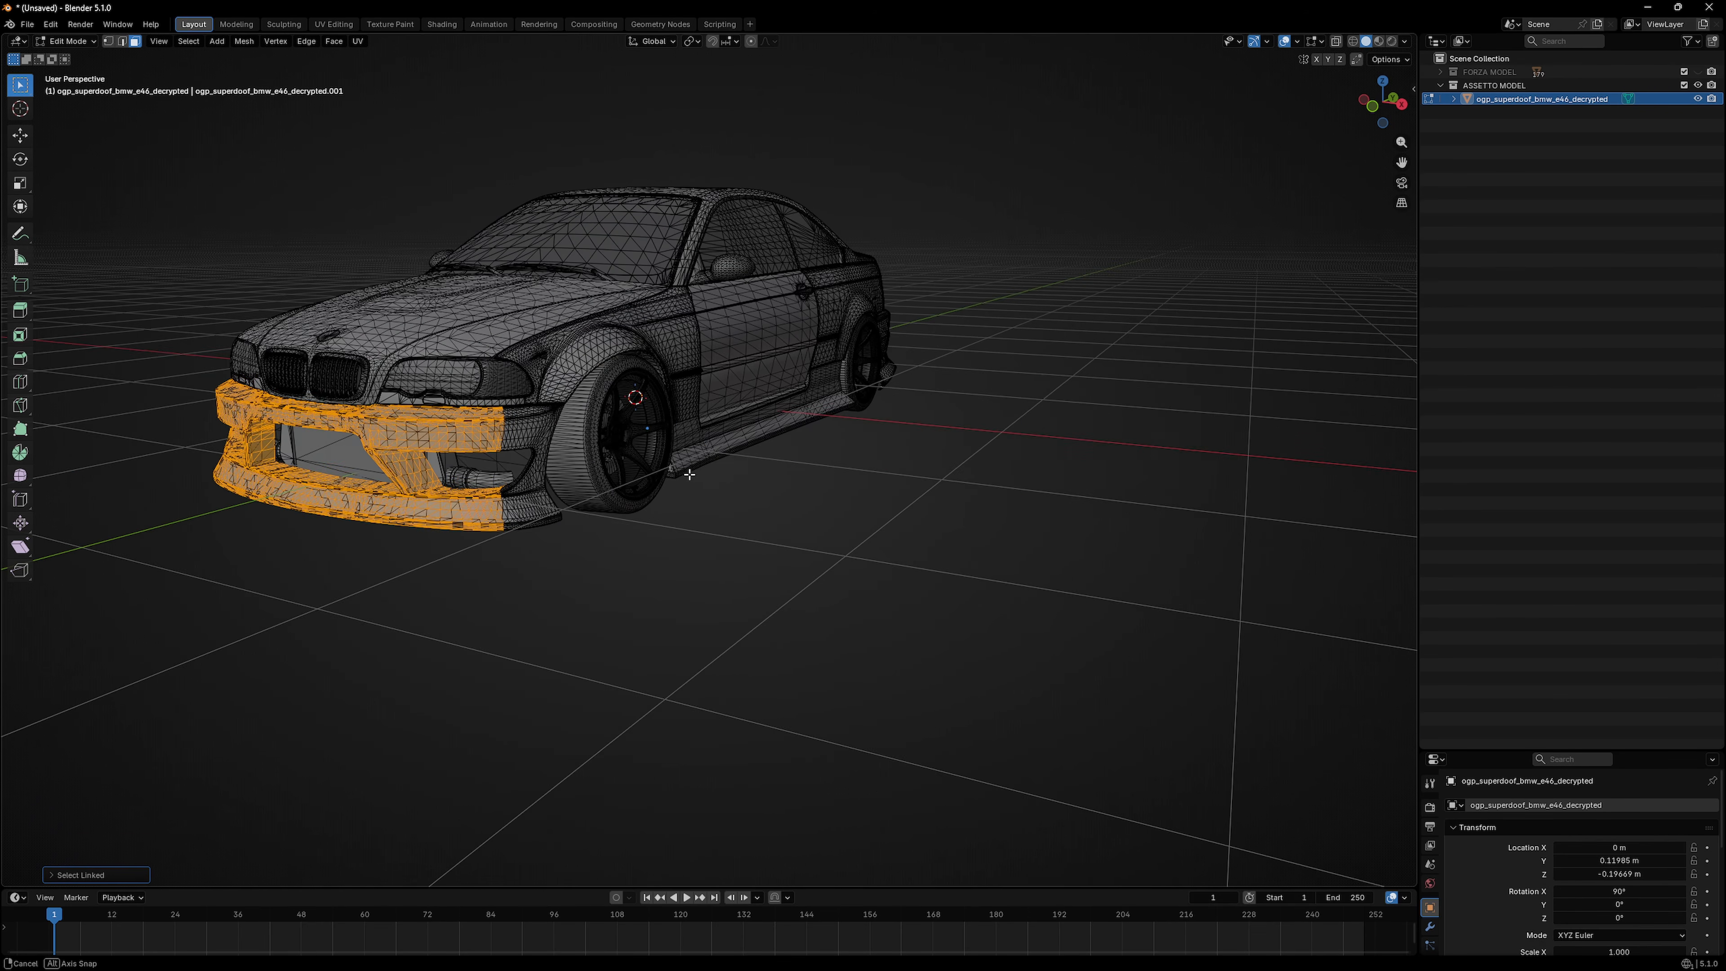
middle_drag(520, 427, 783, 498)
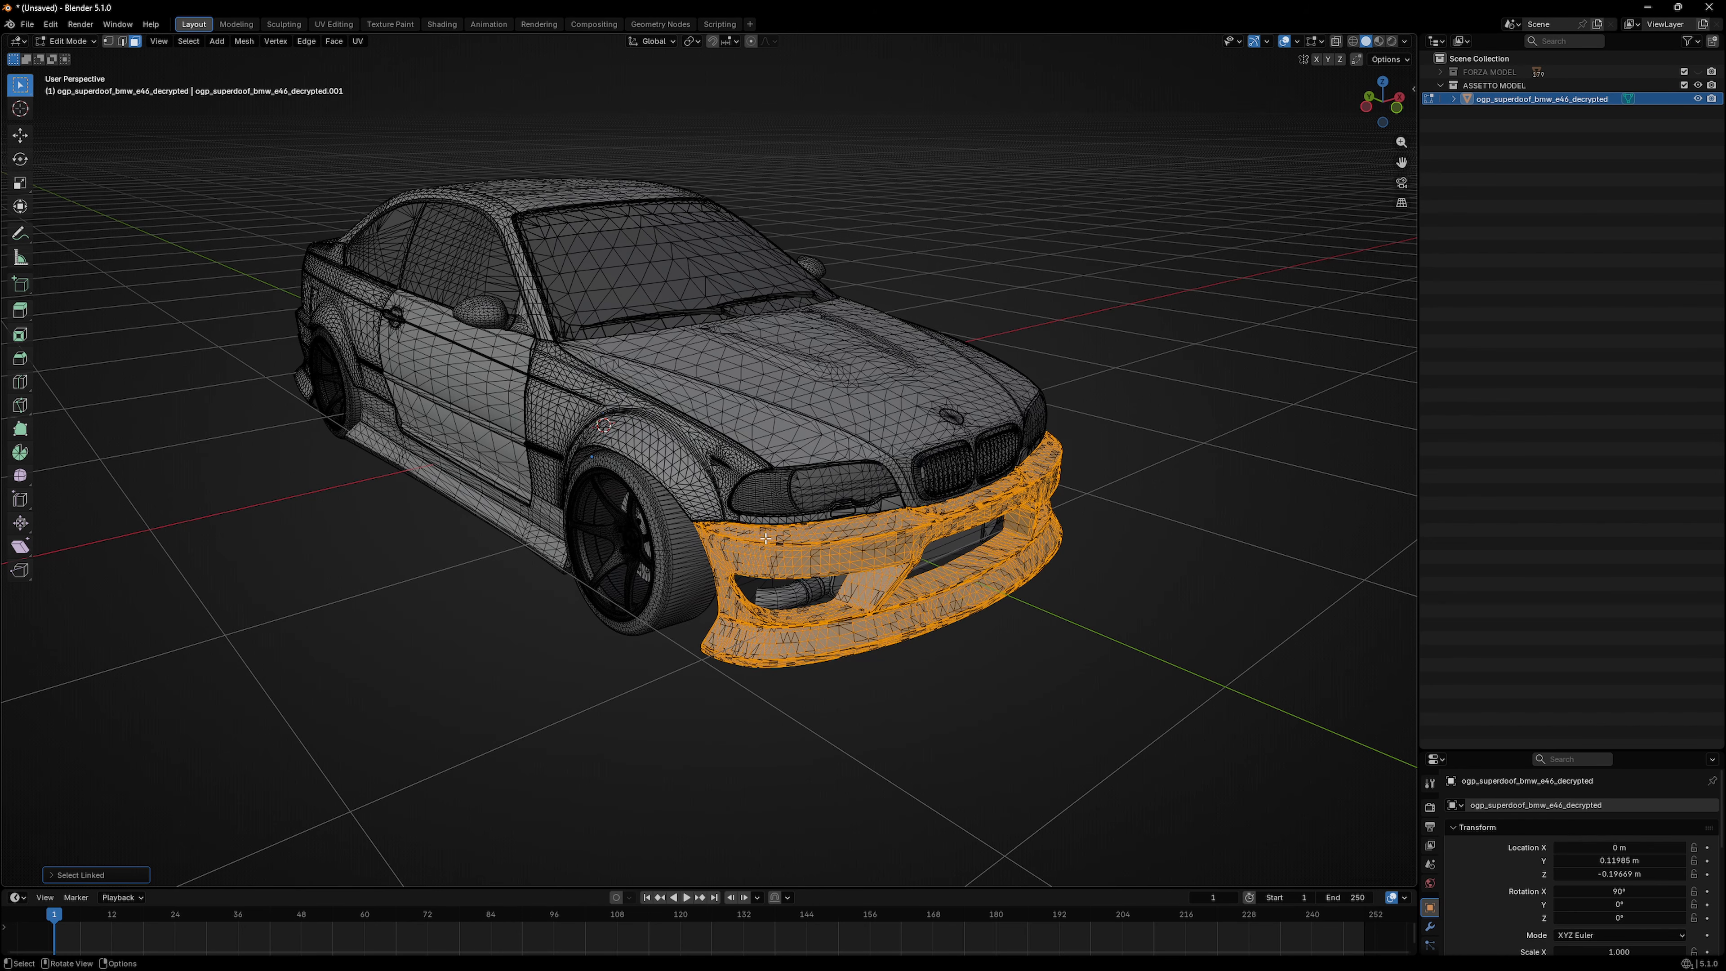
middle_drag(749, 544, 768, 589)
scroll(706, 575, up, 1)
scroll(773, 590, up, 2)
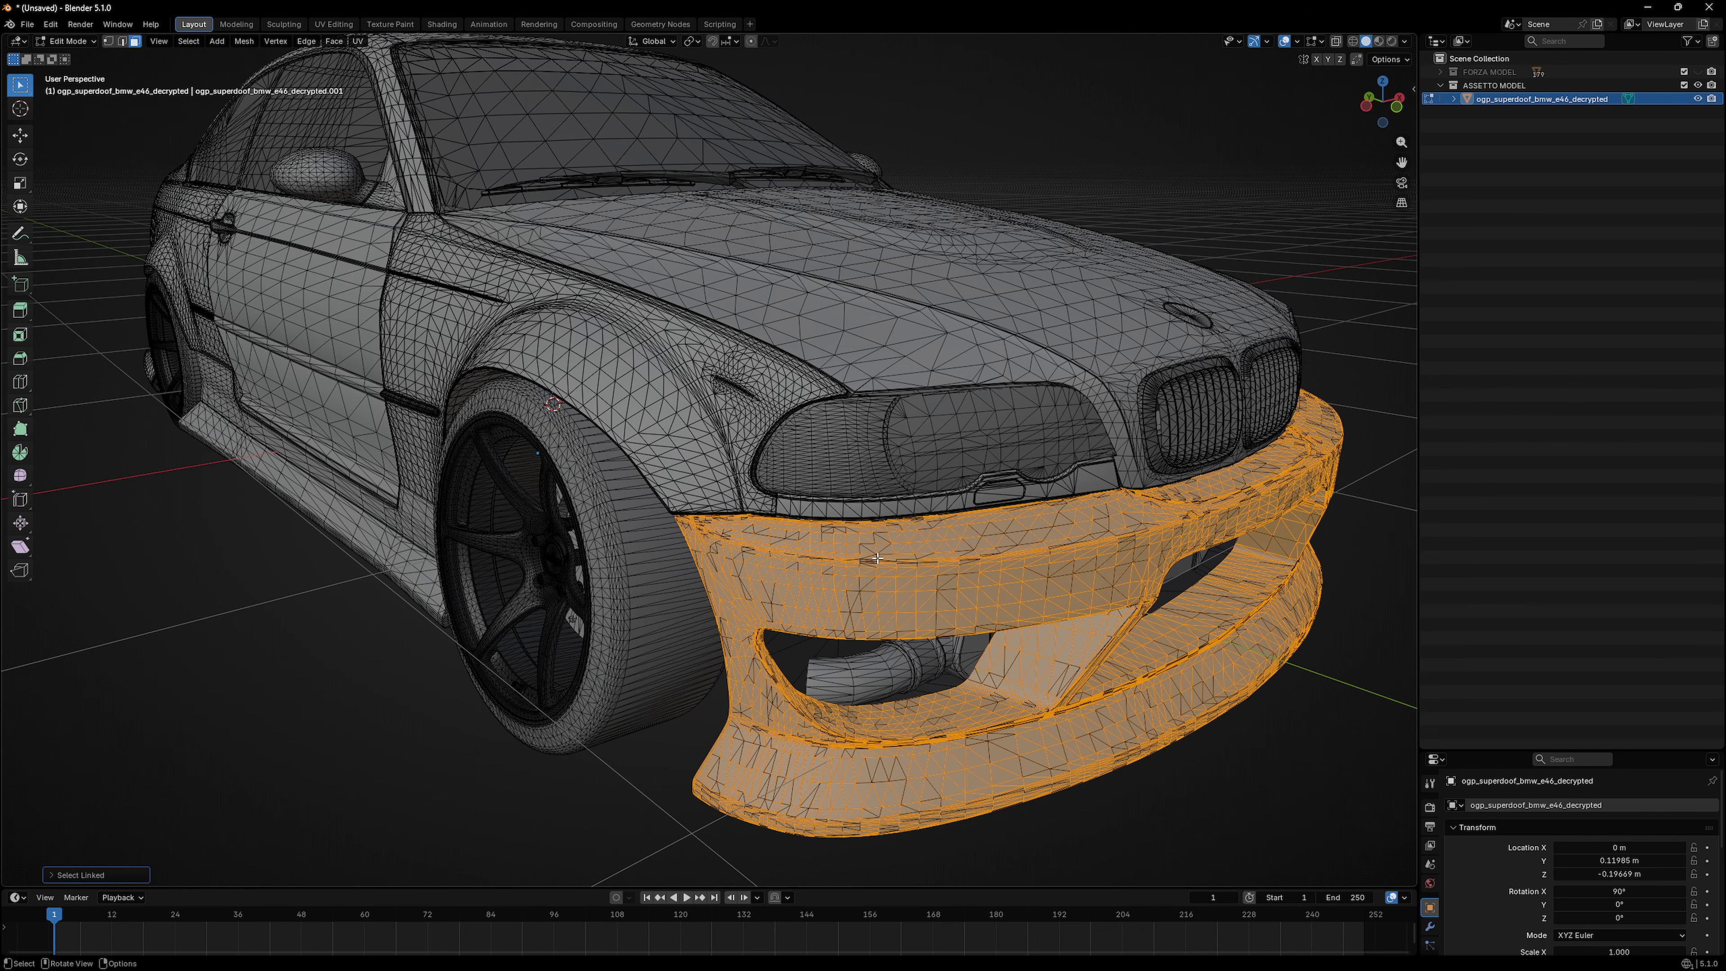
Step: Reselect the front bumper's linked geometry in edge selection mode, covering its underside, and return to face selection
key(2)
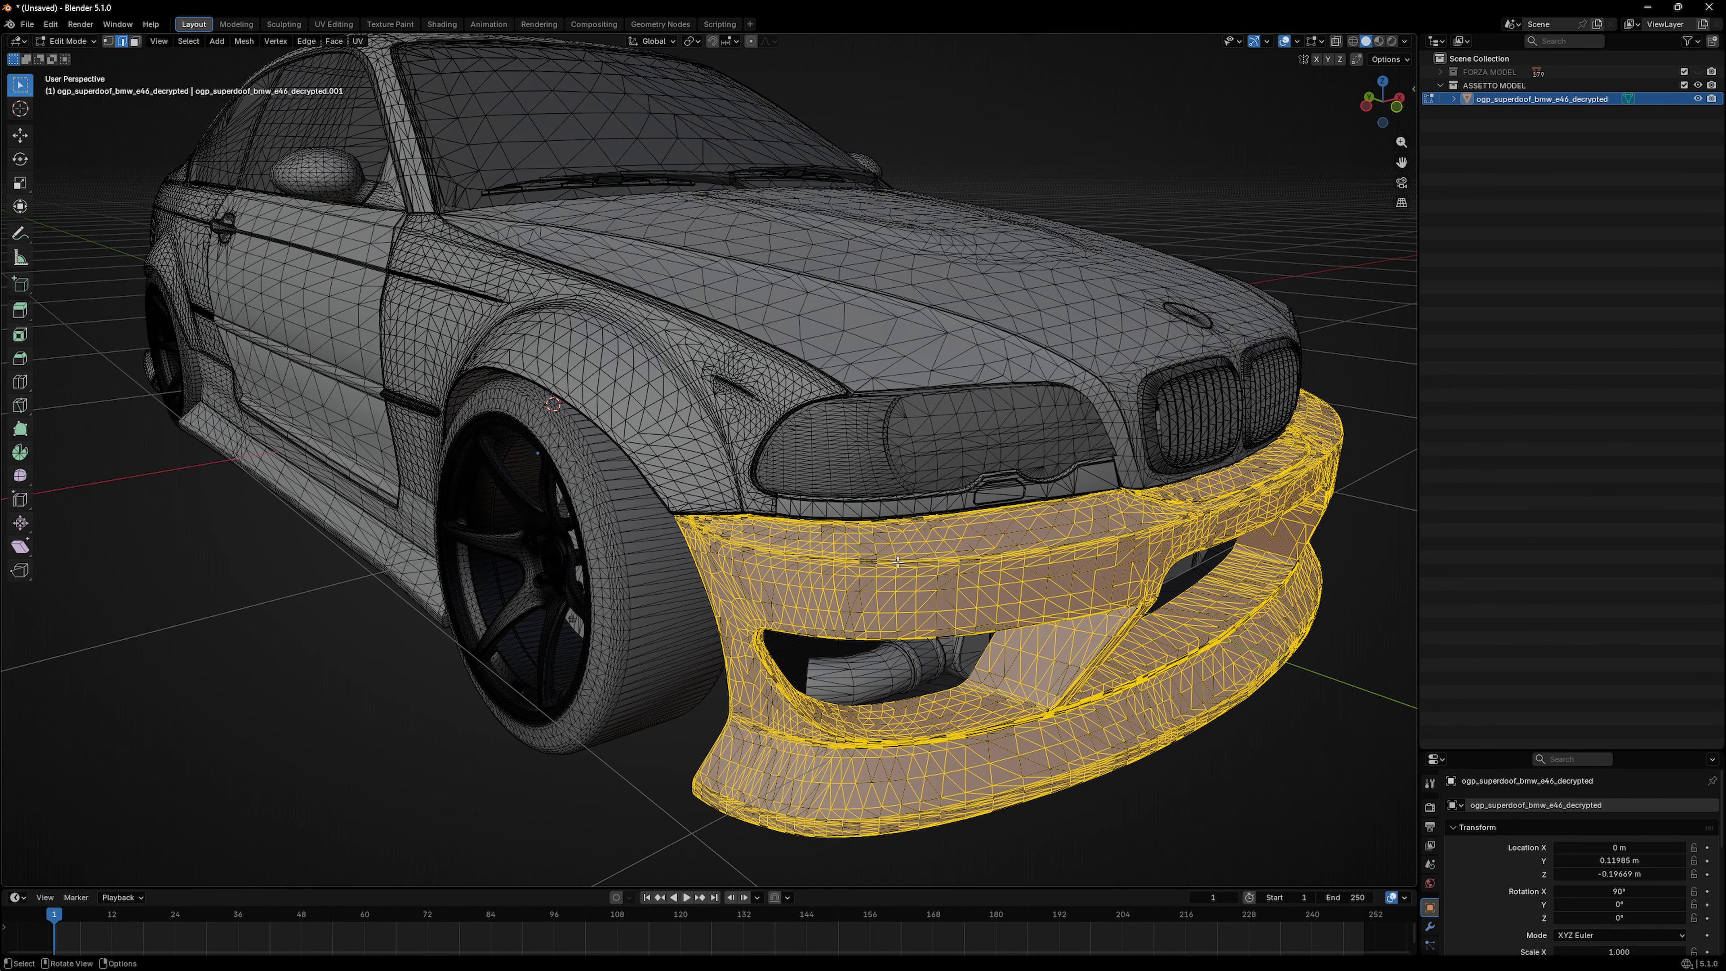
key(l)
middle_drag(791, 575, 668, 457)
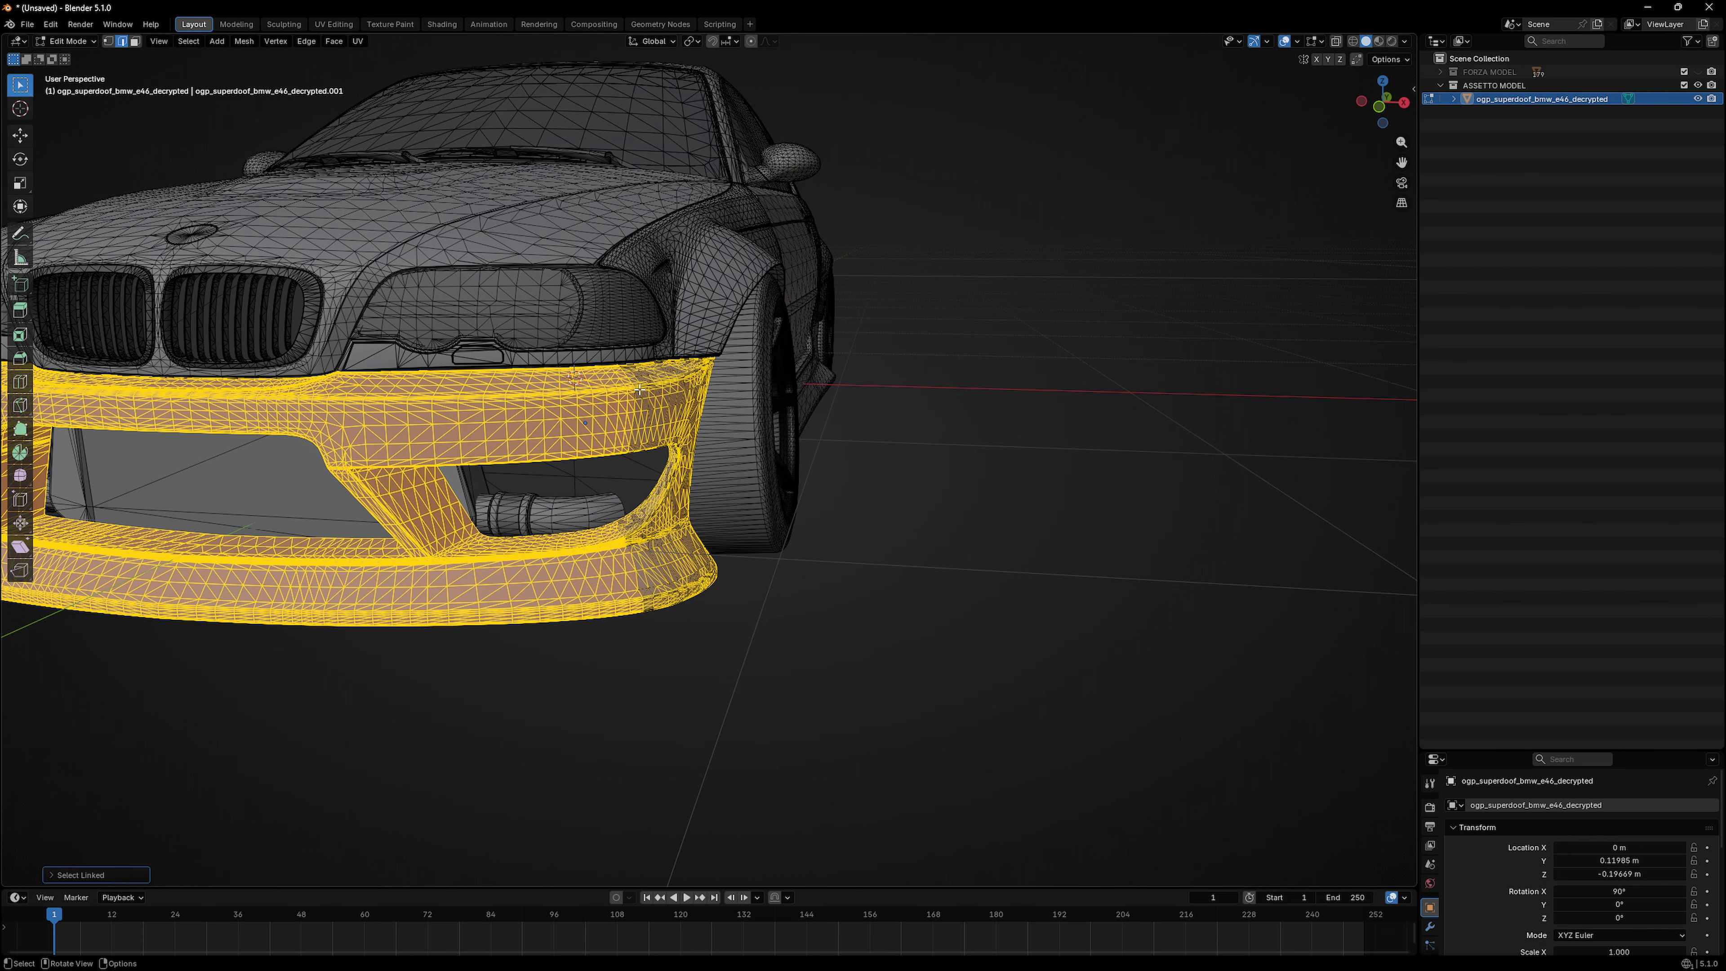
scroll(653, 391, down, 3)
middle_drag(652, 391, 683, 415)
scroll(690, 413, up, 2)
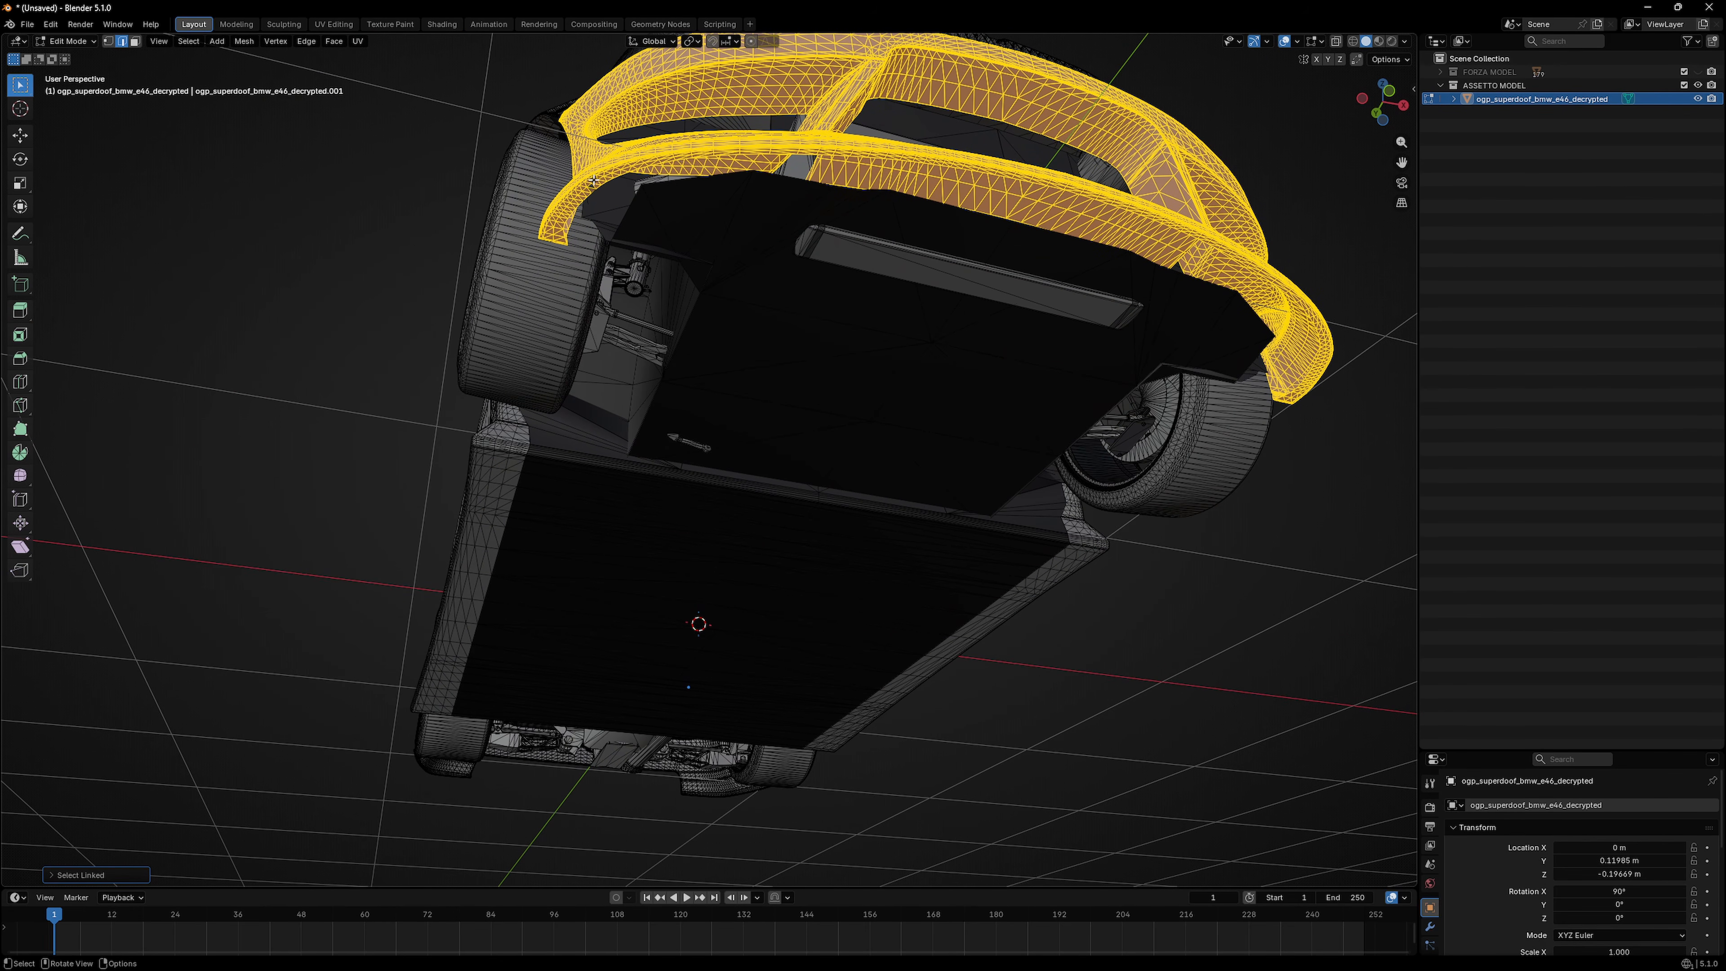
key(3)
key(ctrl+l)
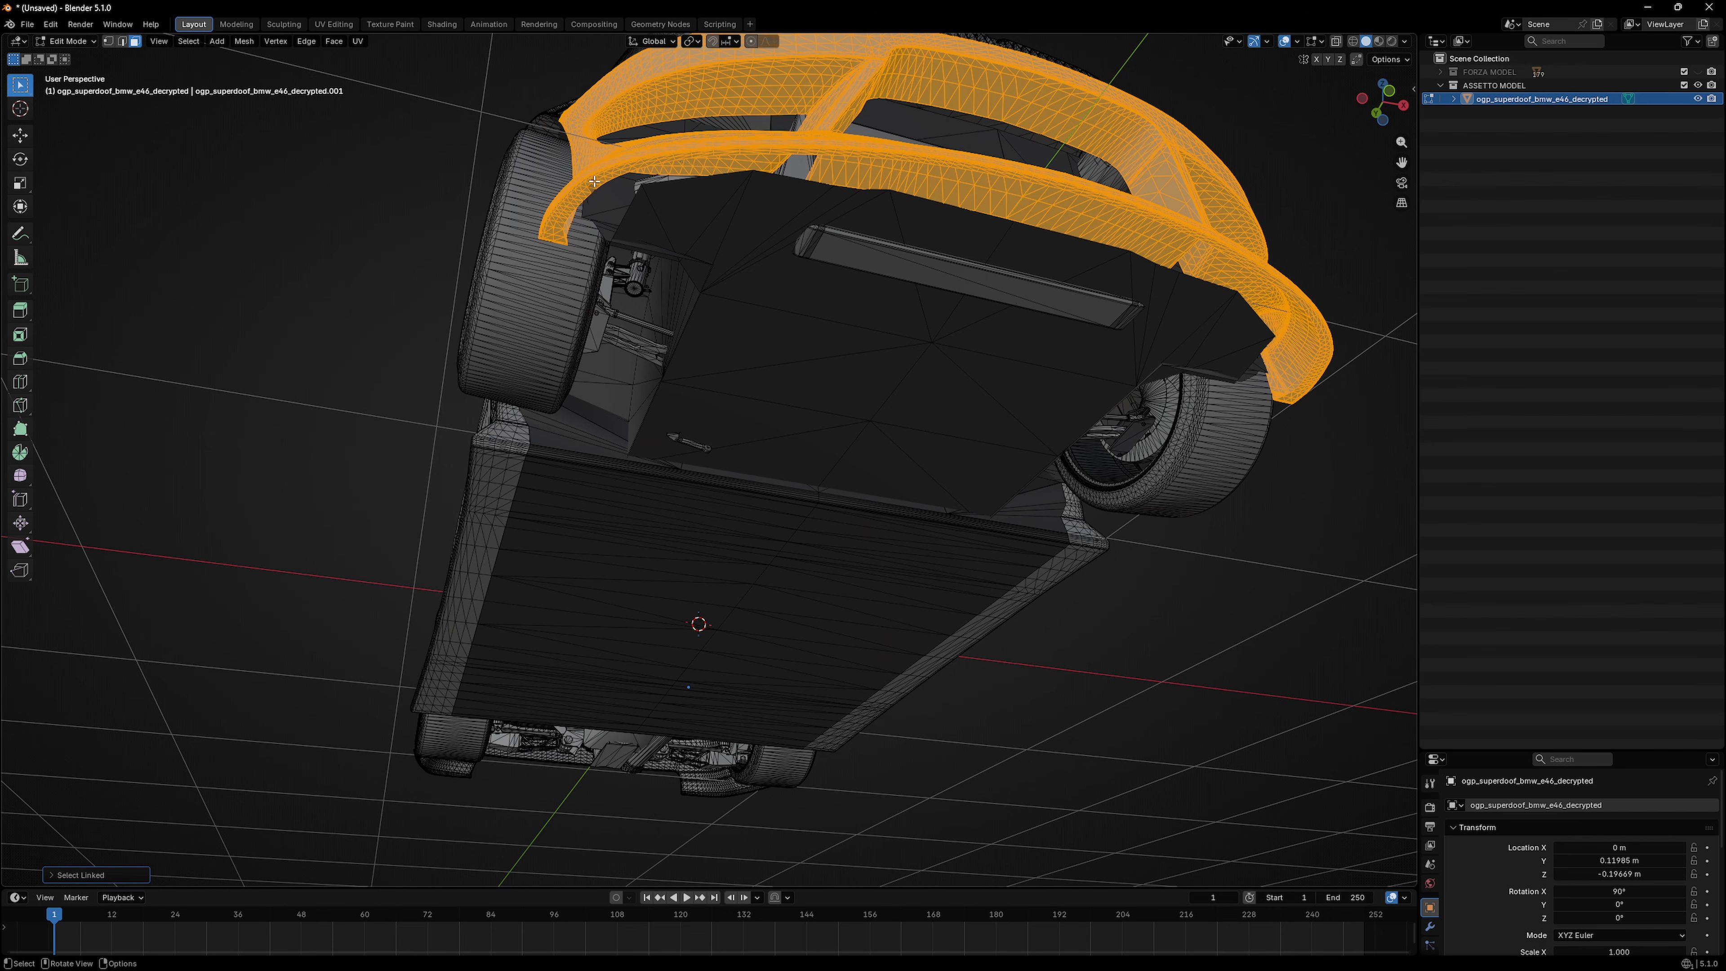
Step: Separate the selected front bumper faces from the imported car into their own object
mouse_move(734, 274)
middle_down()
mouse_move(774, 277)
mouse_move(722, 277)
middle_up()
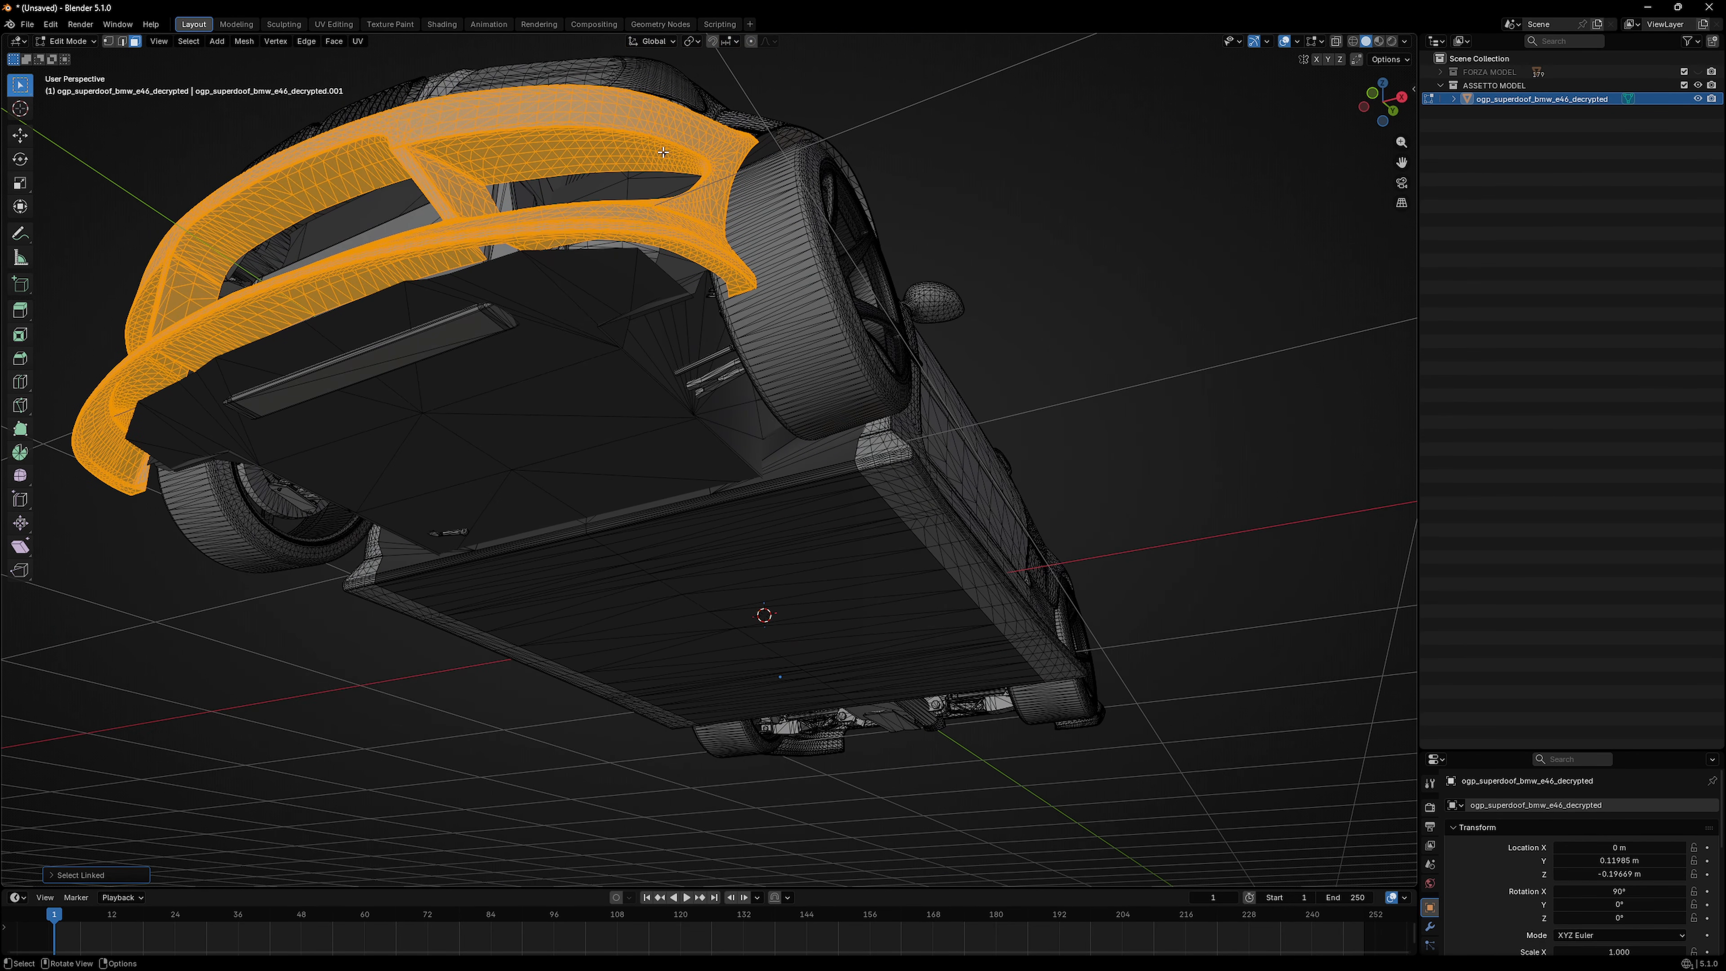
middle_drag(672, 152, 836, 405)
scroll(833, 378, down, 4)
scroll(837, 404, down, 1)
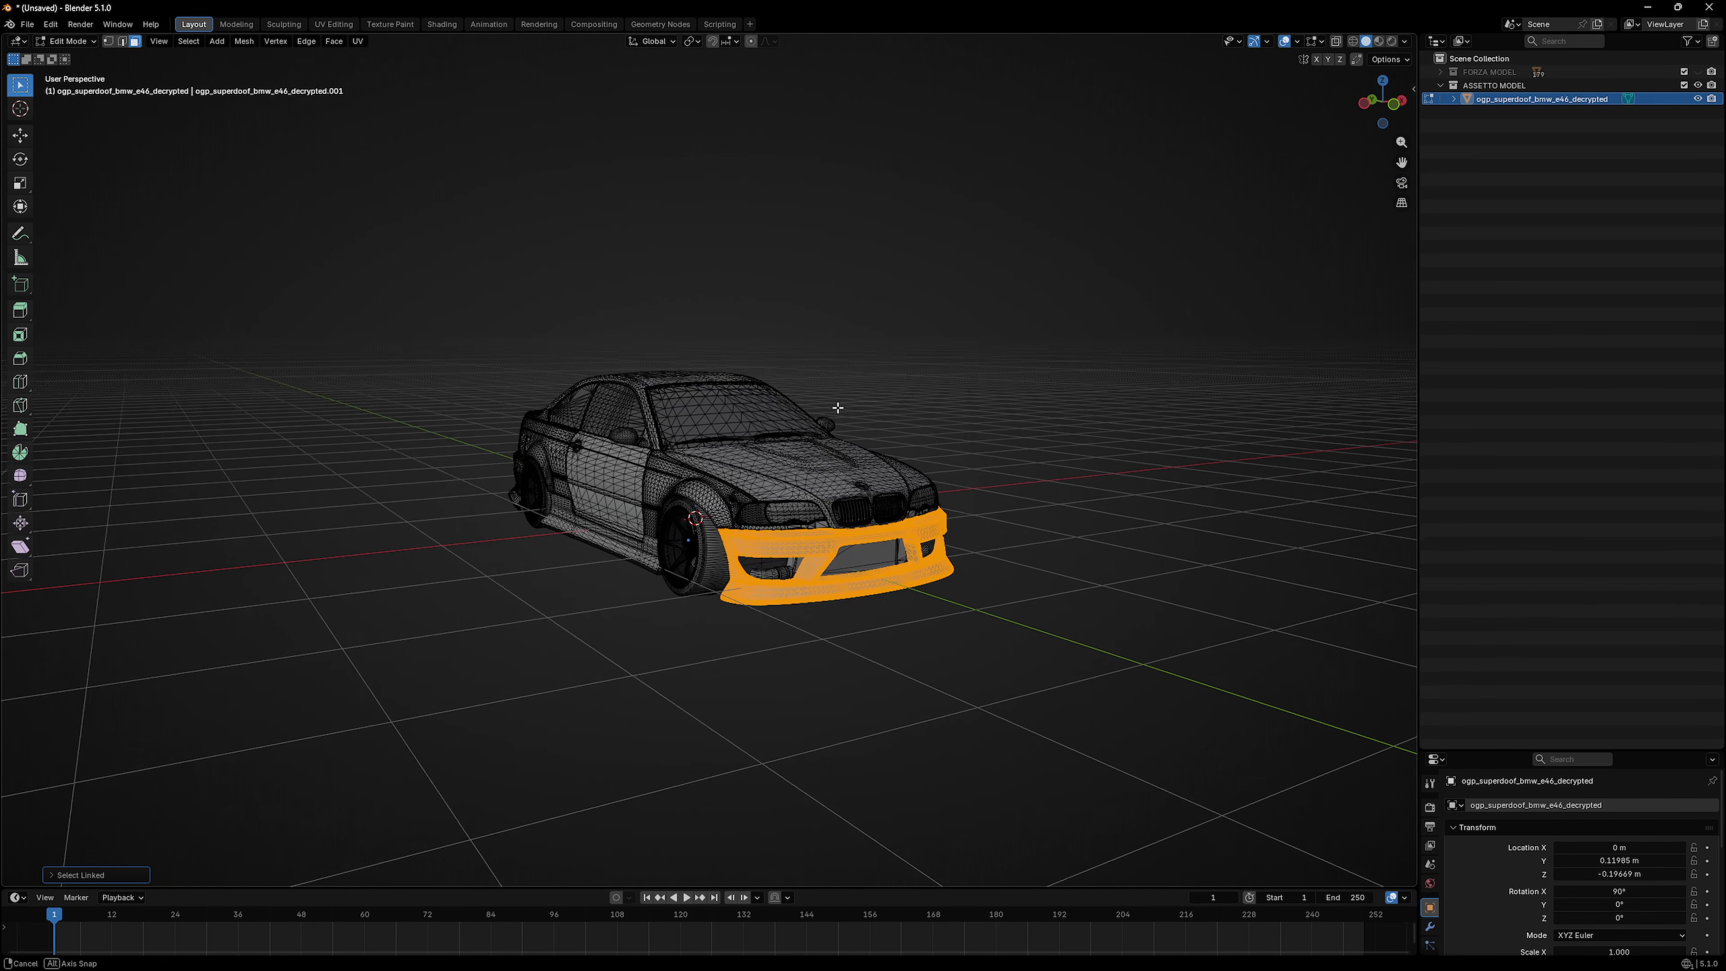
scroll(1026, 448, up, 1)
middle_drag(1029, 448, 980, 463)
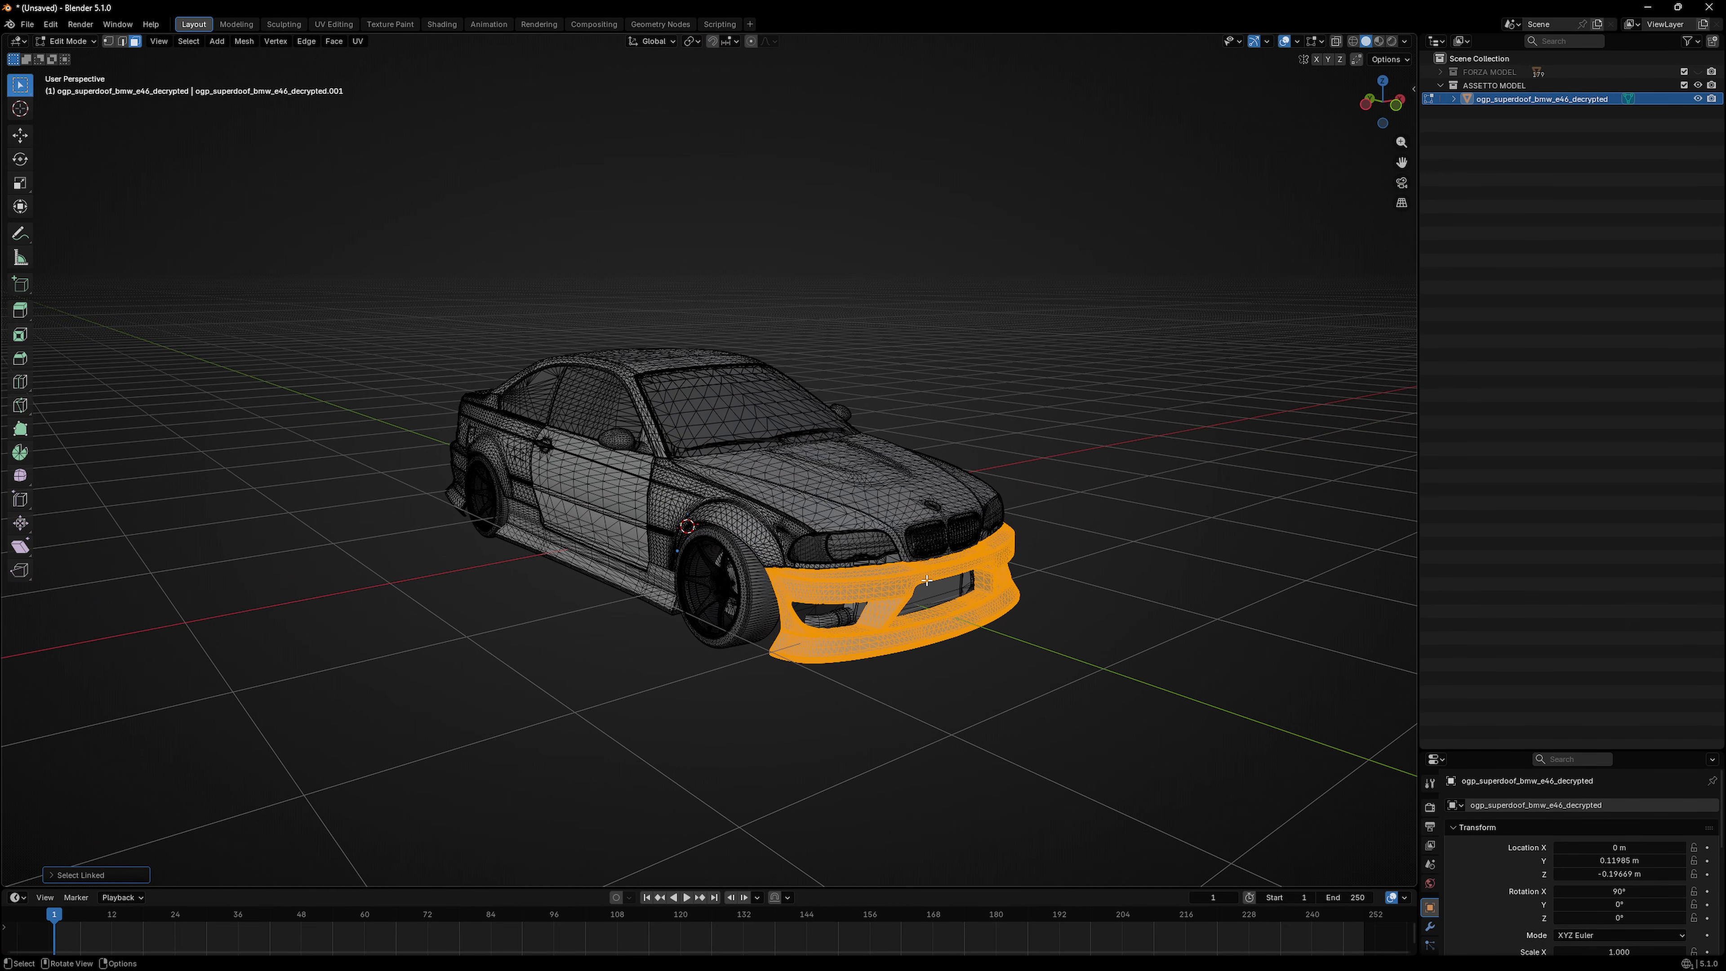
key(p)
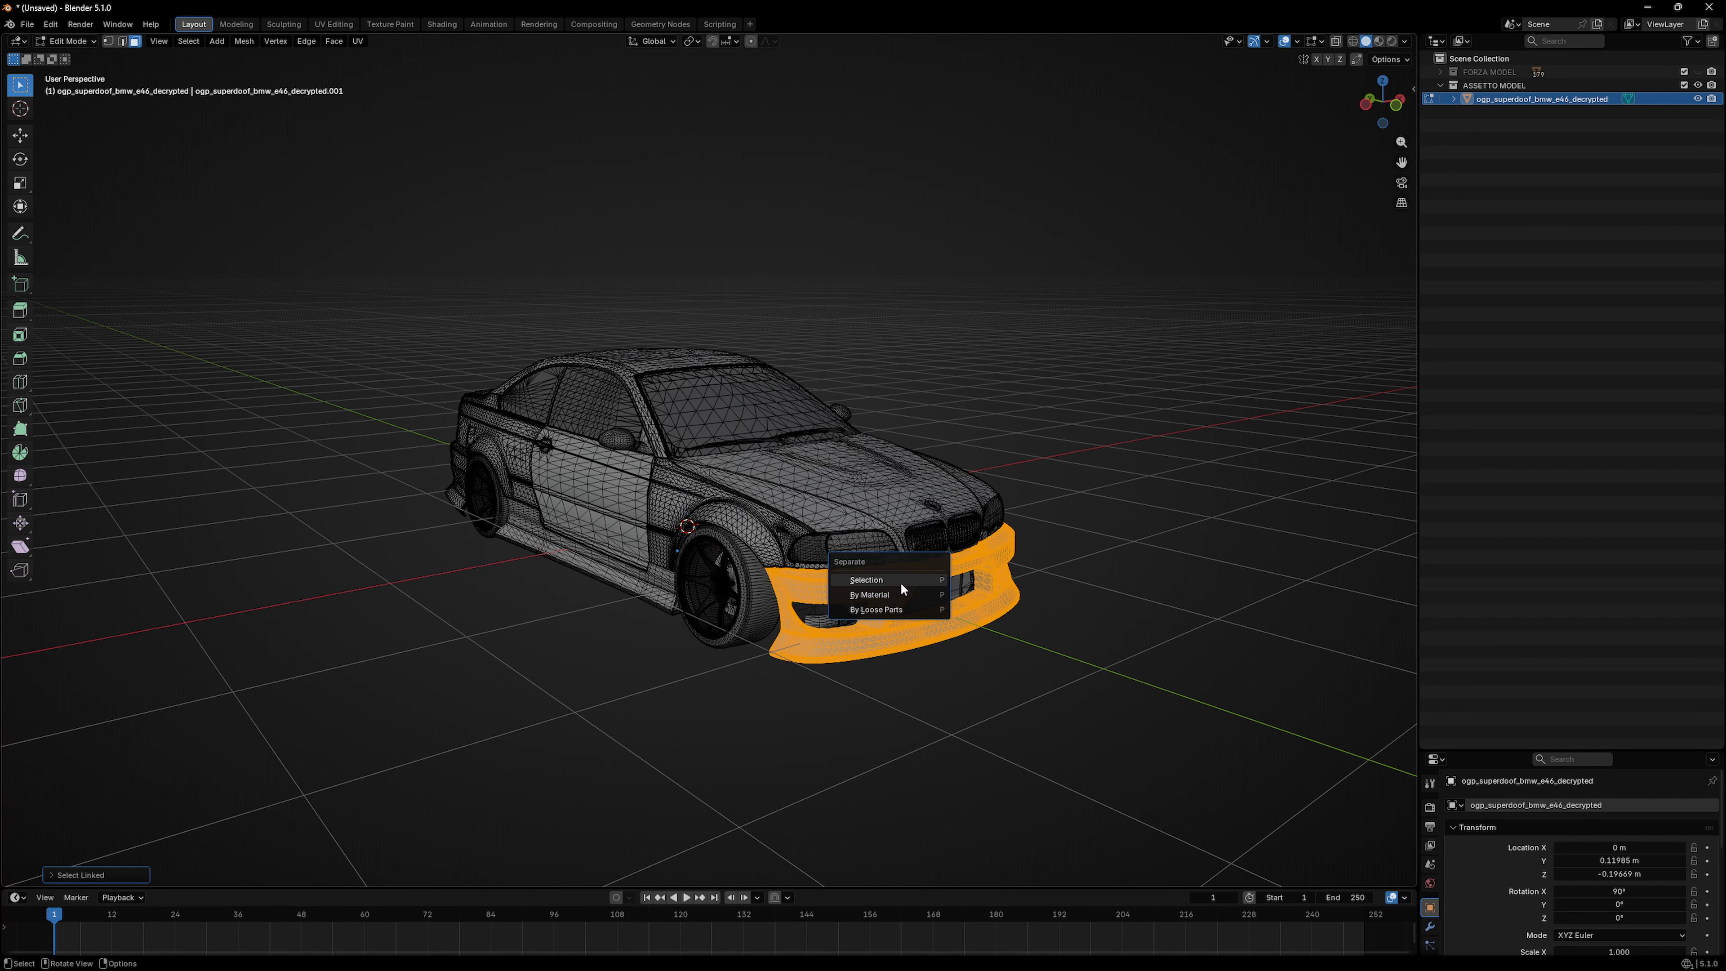
click(901, 582)
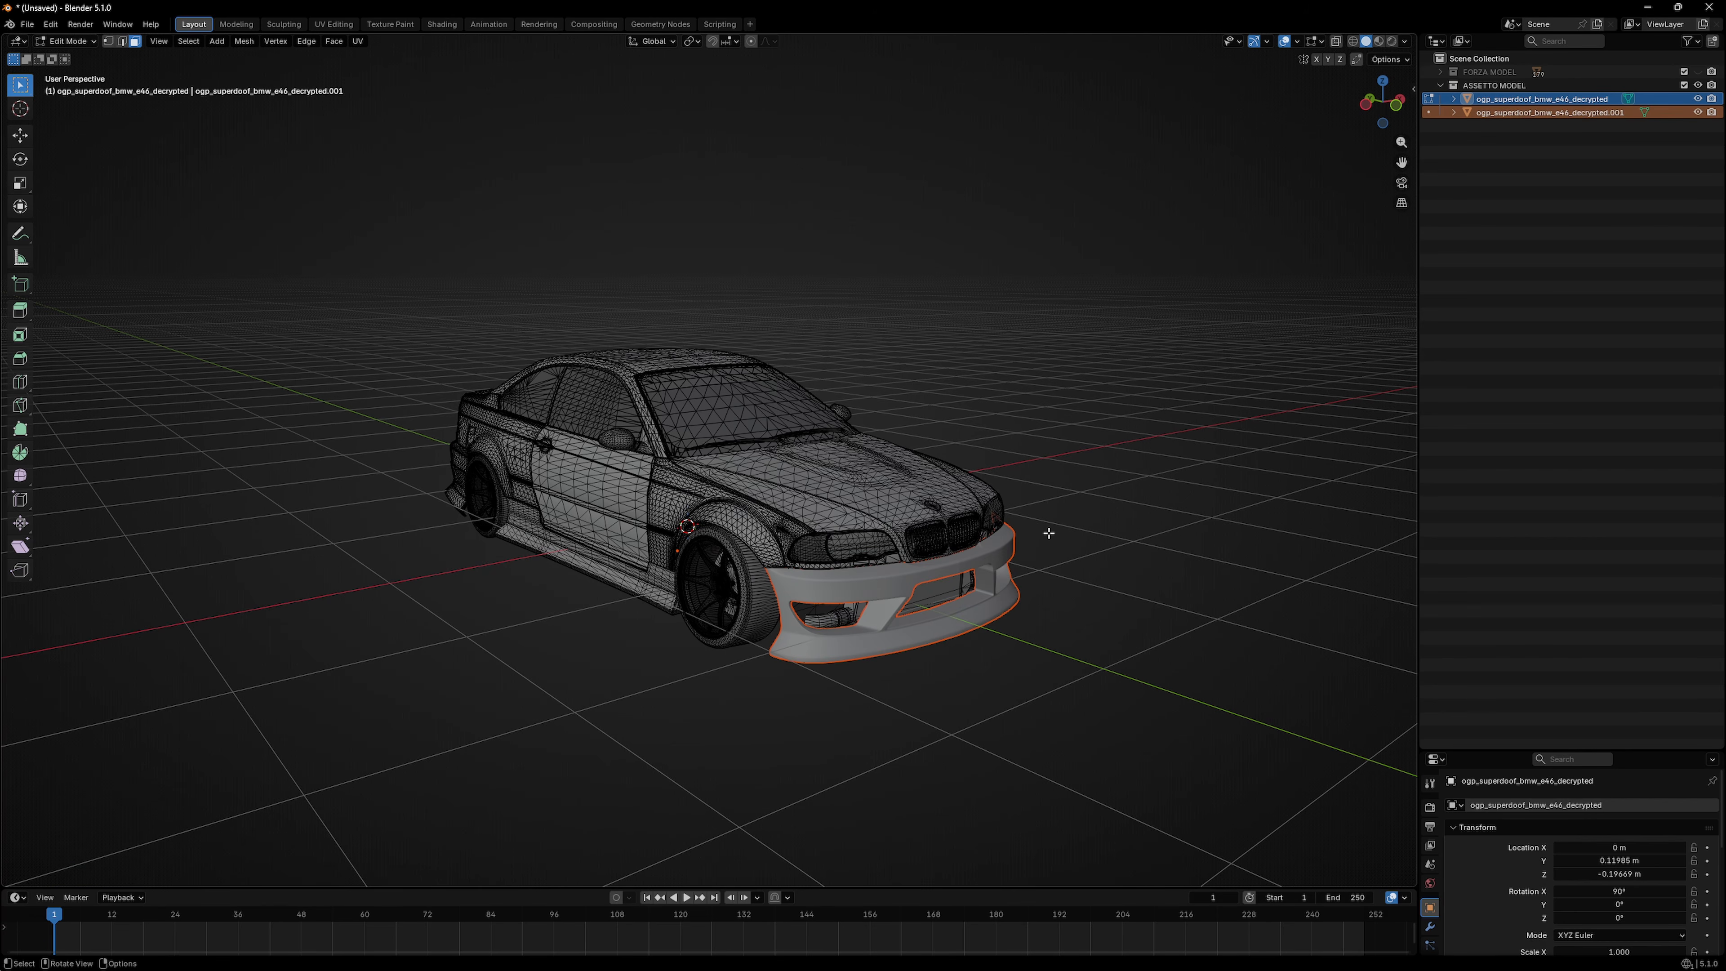
Step: Toggle the visibility of the main imported car and leave it hidden, isolating the separated front bumper
click(1698, 100)
middle_drag(1064, 285, 1121, 286)
click(1698, 99)
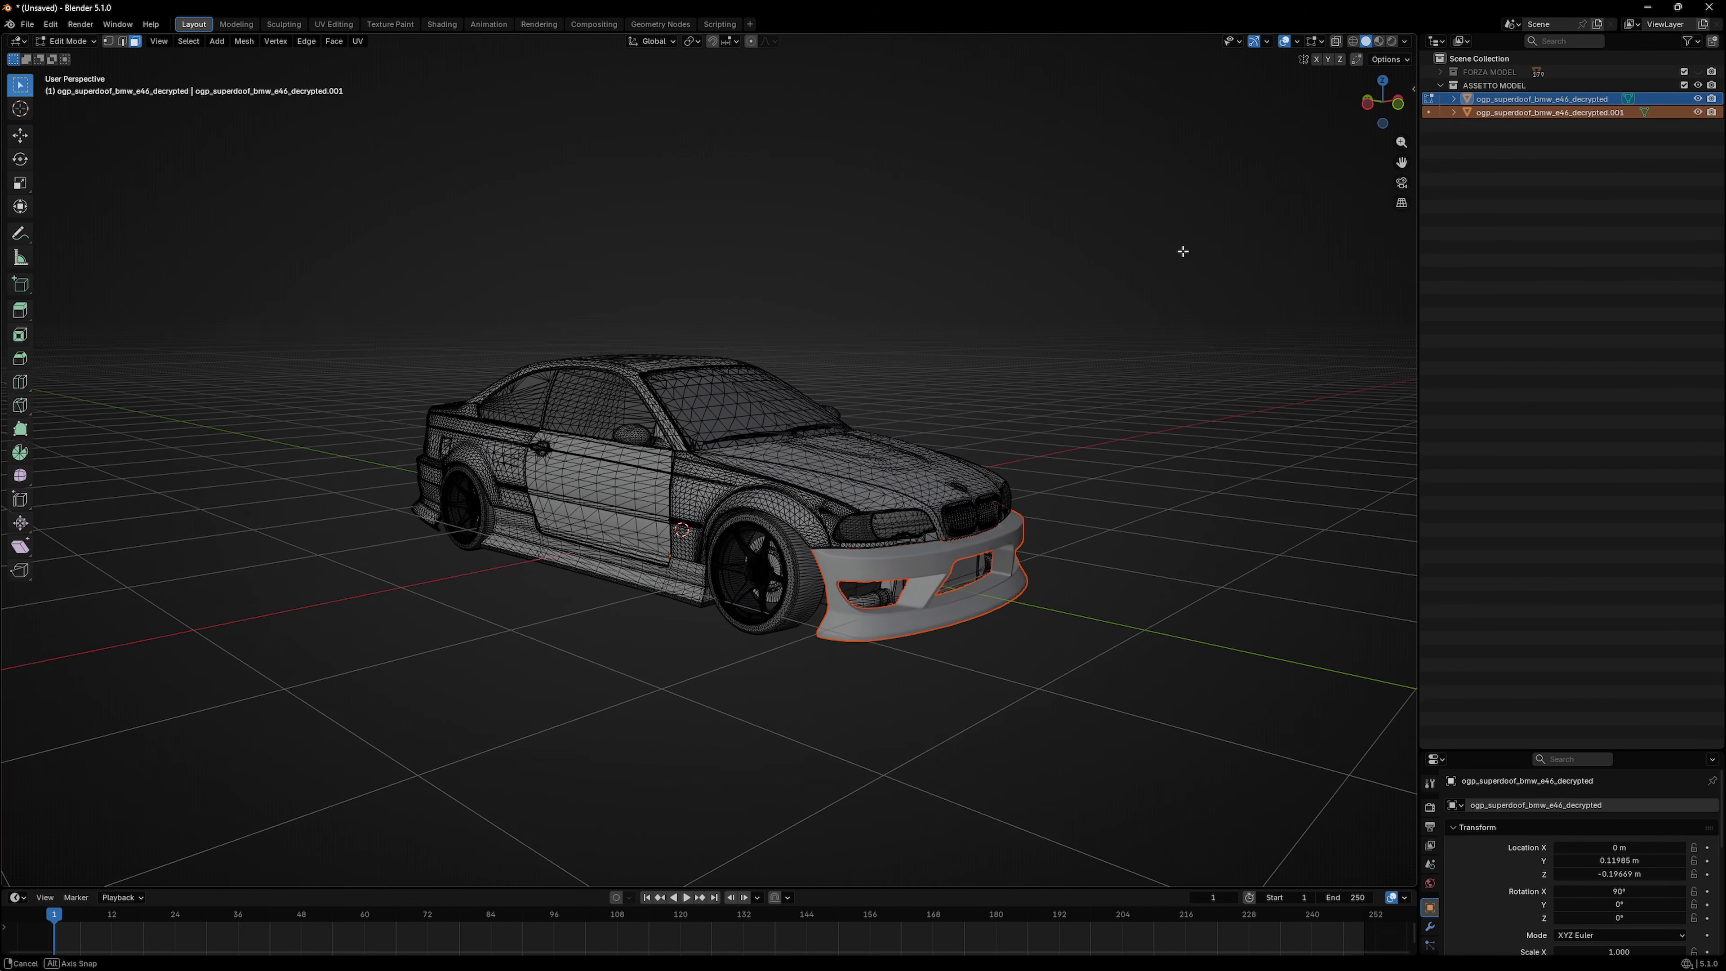
click(1698, 99)
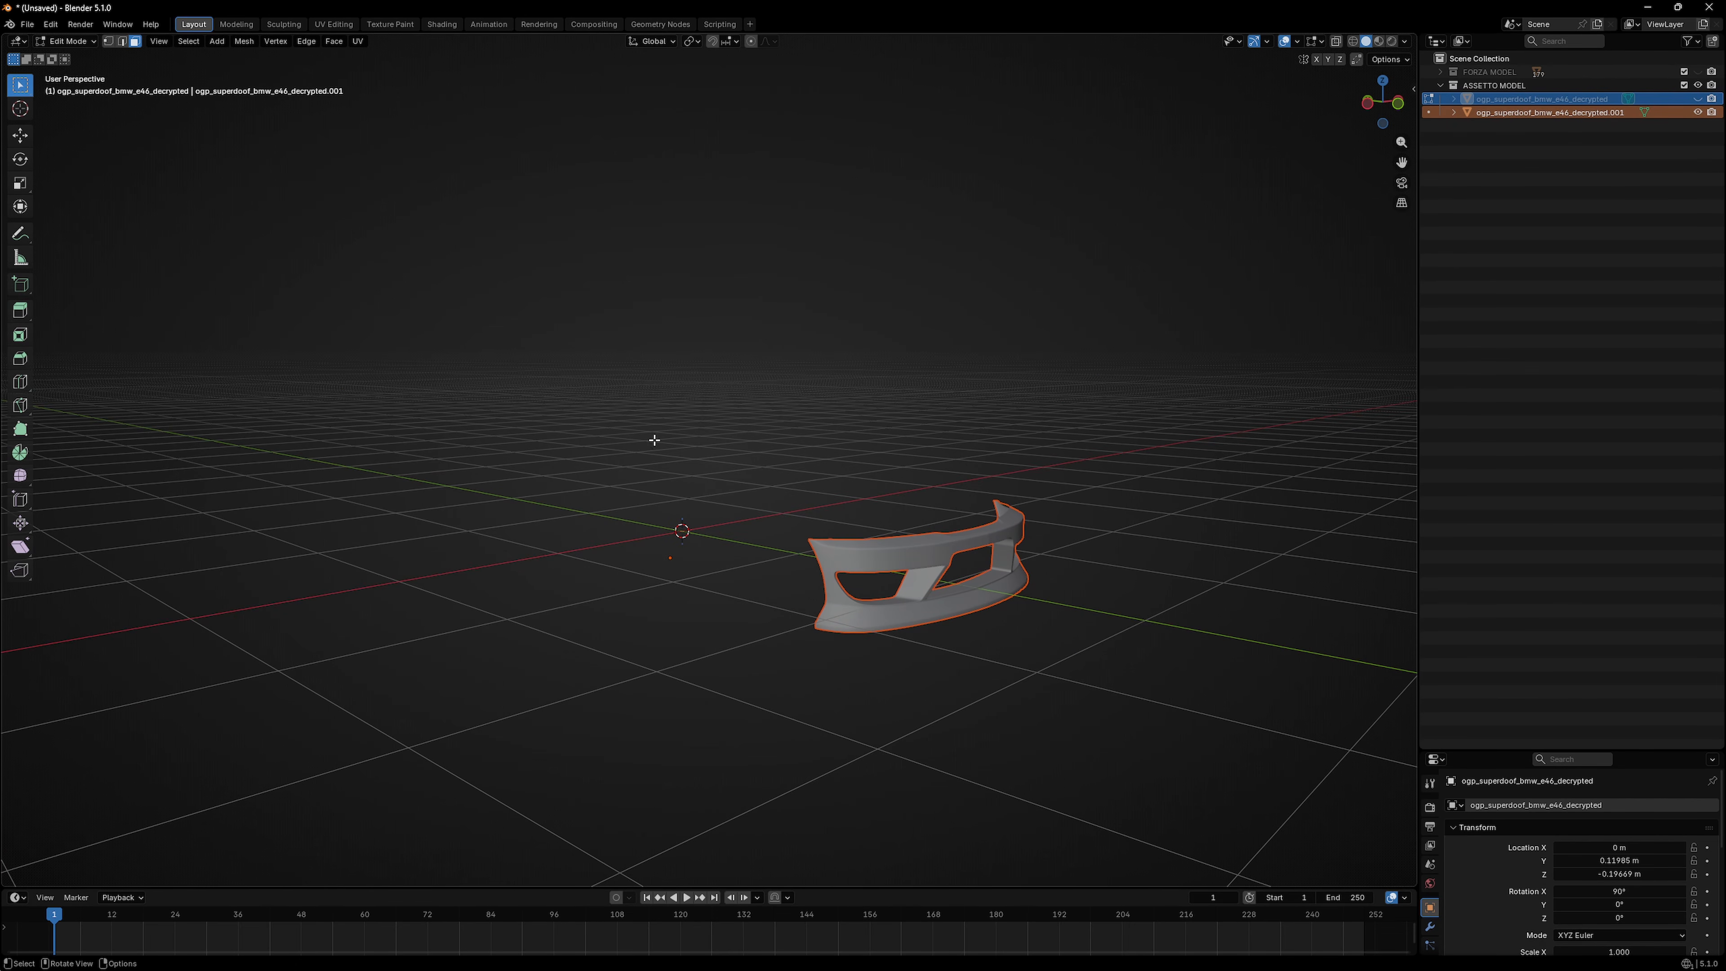
Step: Start a Wavefront OBJ export and limit it to the selected objects only
click(27, 24)
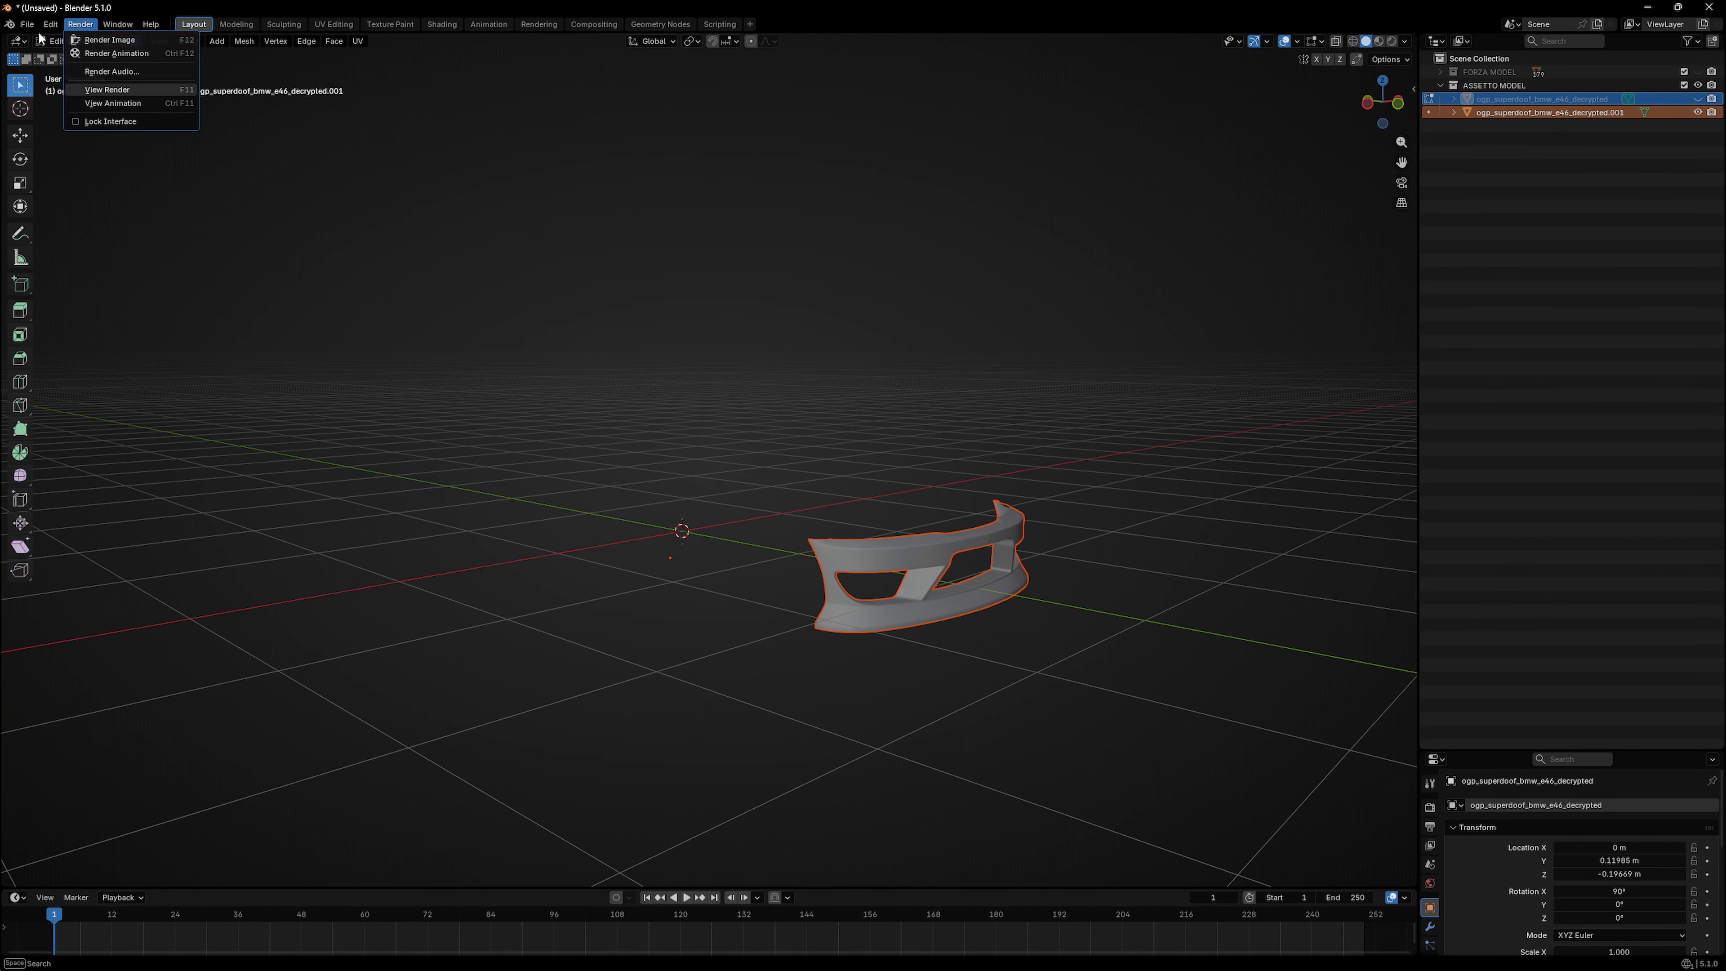
click(27, 24)
mouse_move(73, 228)
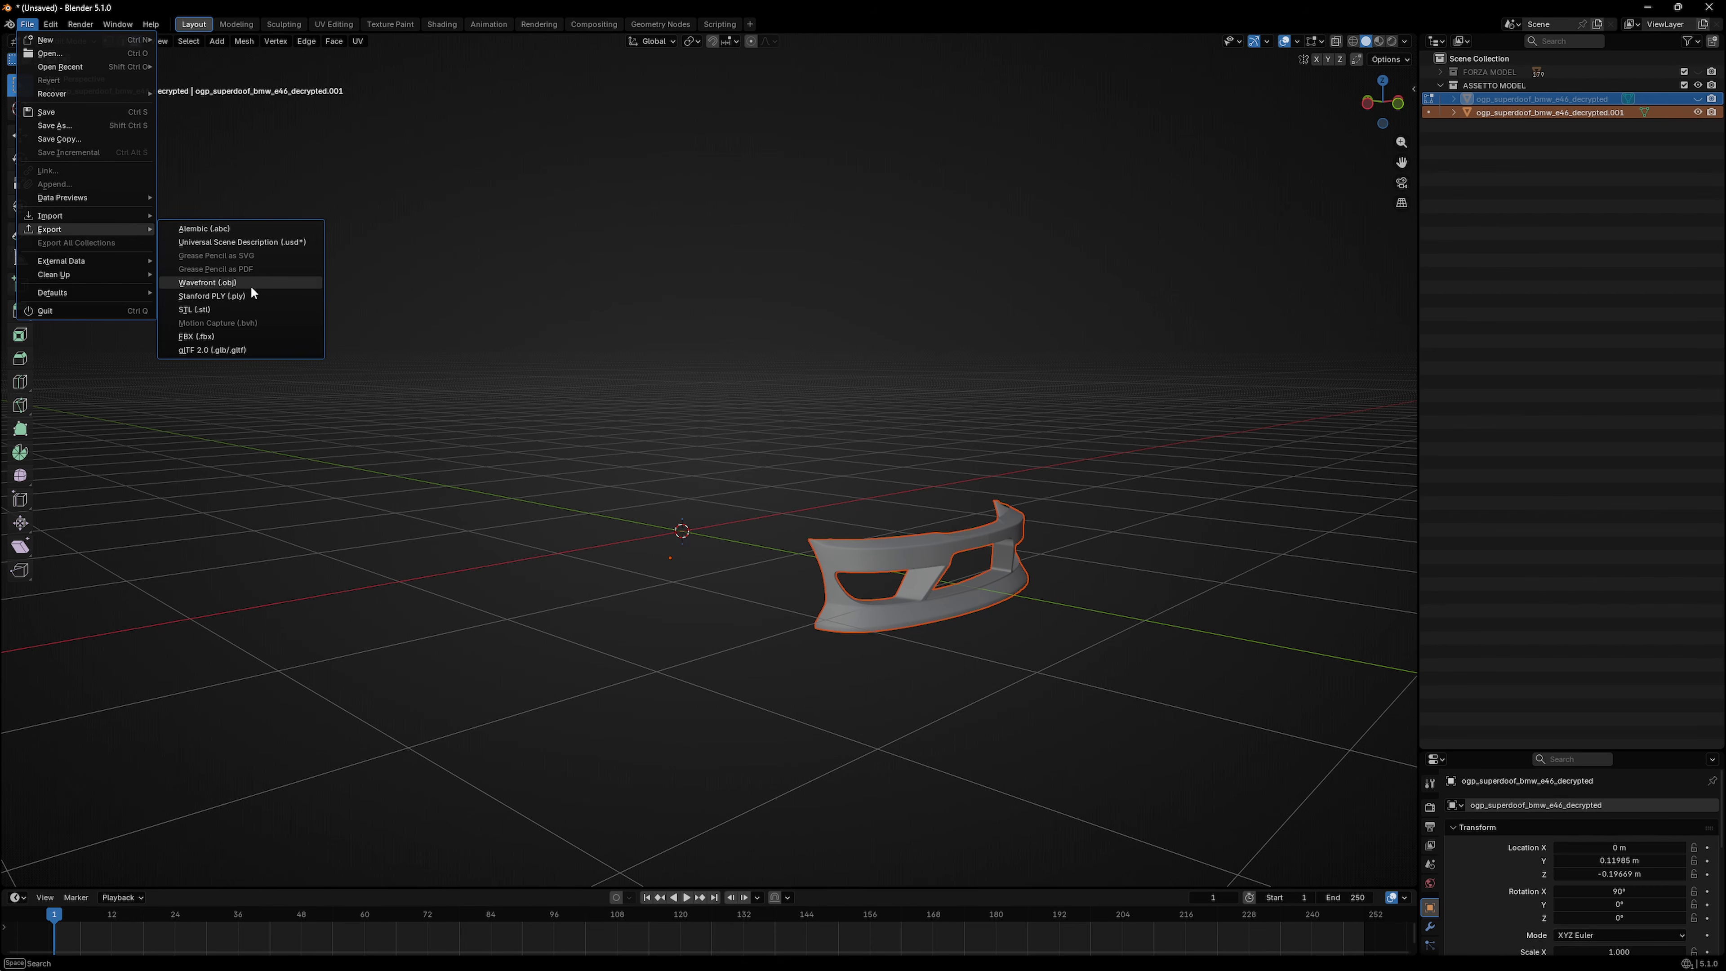
click(231, 283)
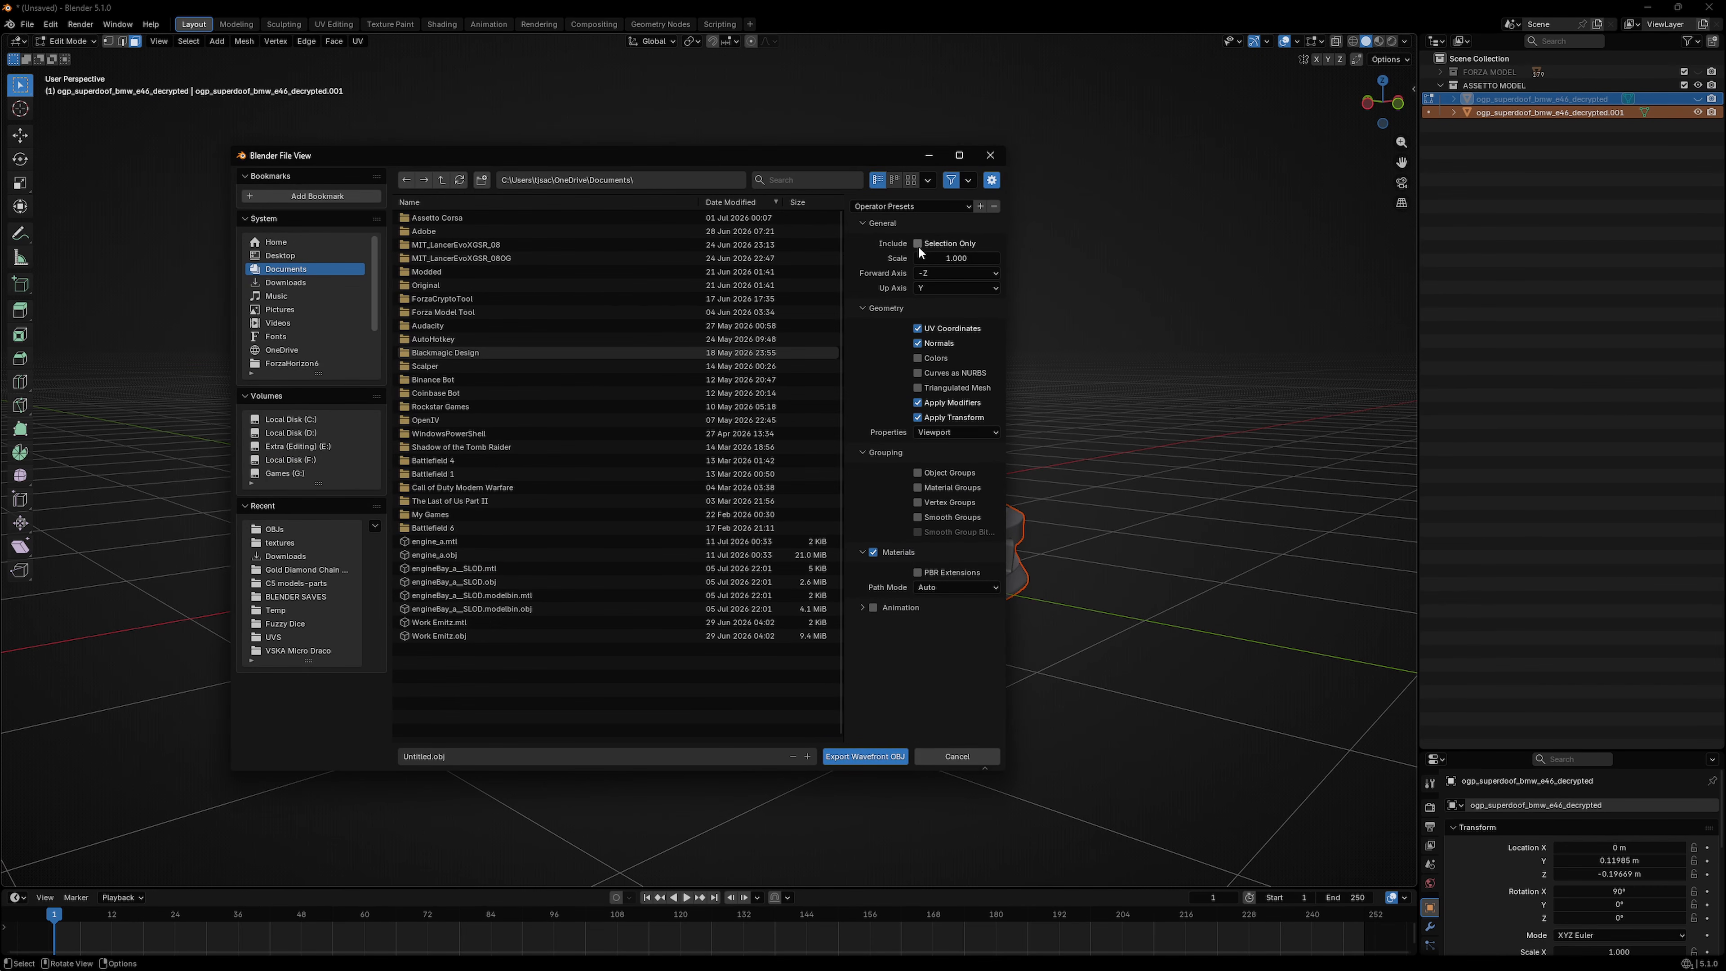
click(918, 244)
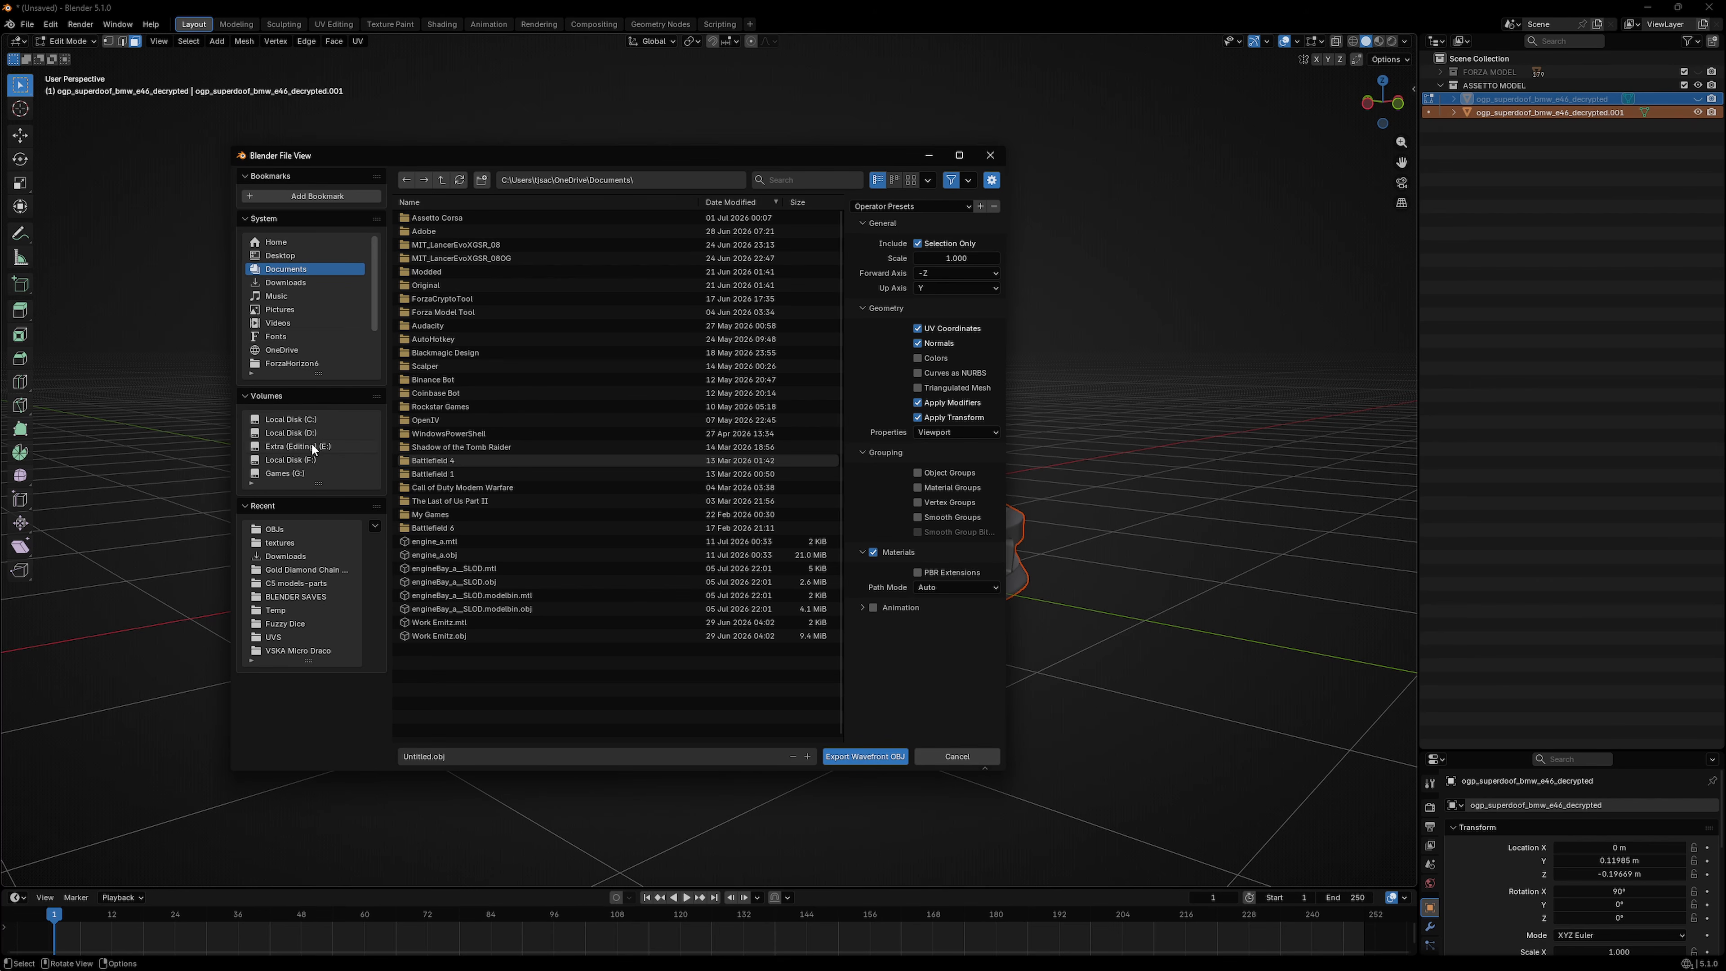
Step: Set the export destination to the OBJs folder inside Forza Modding\Models\Vehicles\E46 M3
scroll(300, 331, down, 4)
click(293, 323)
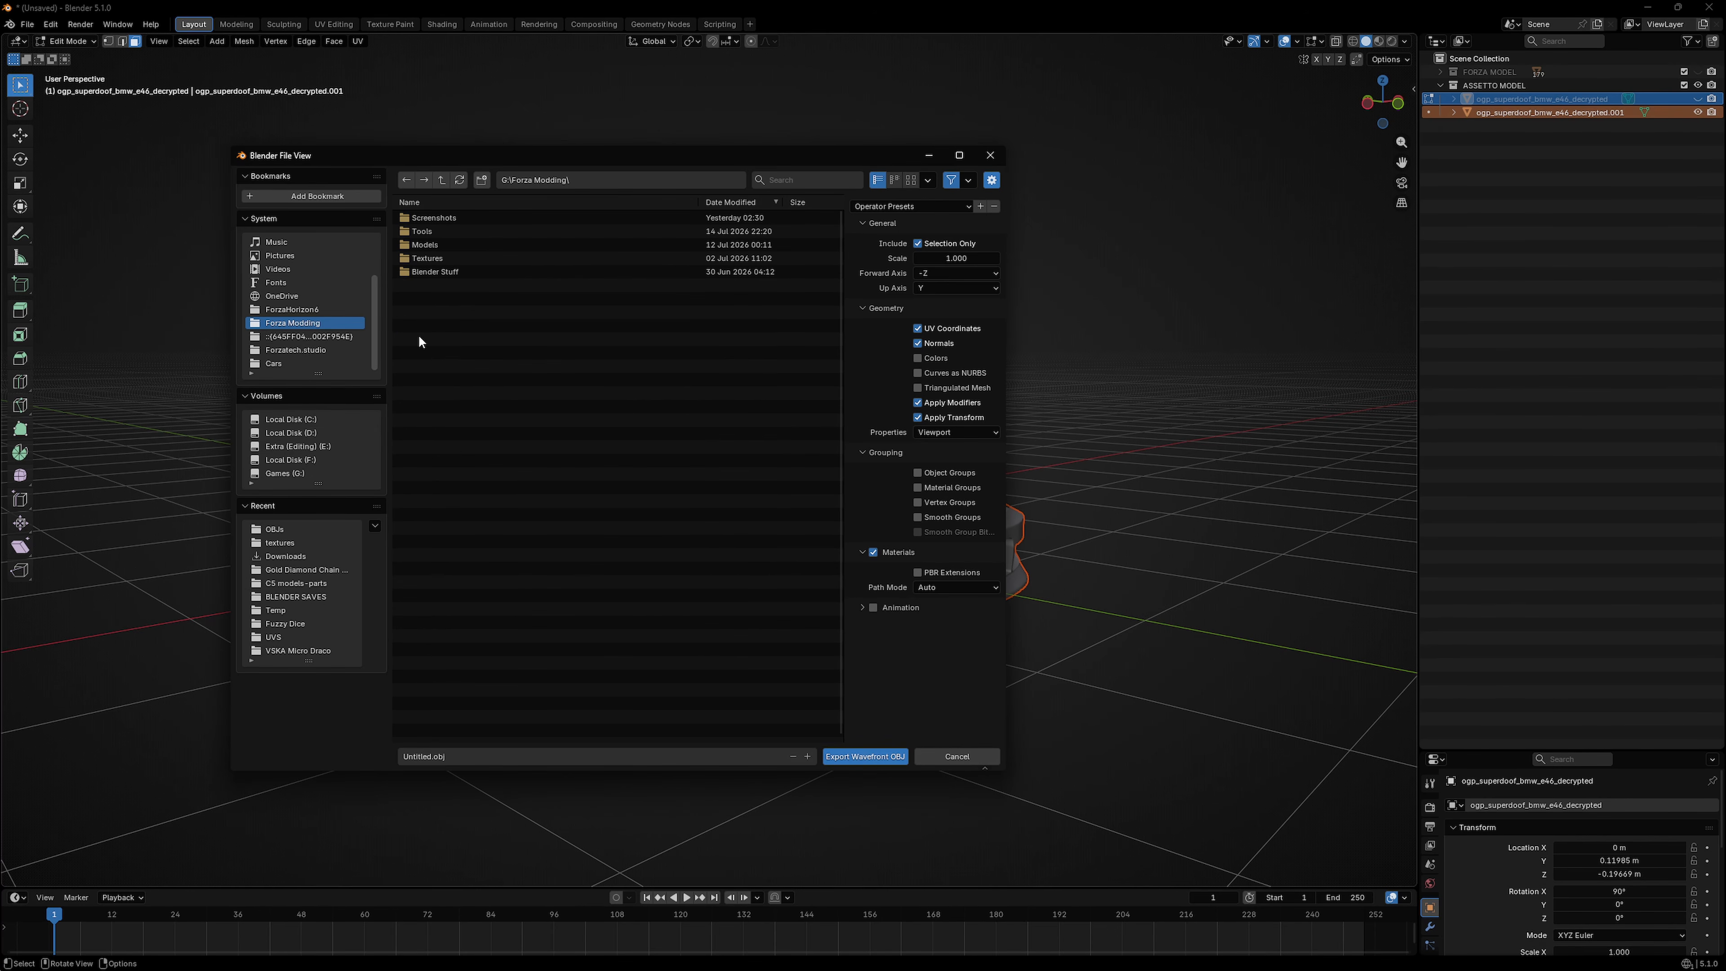
double_click(463, 247)
double_click(455, 218)
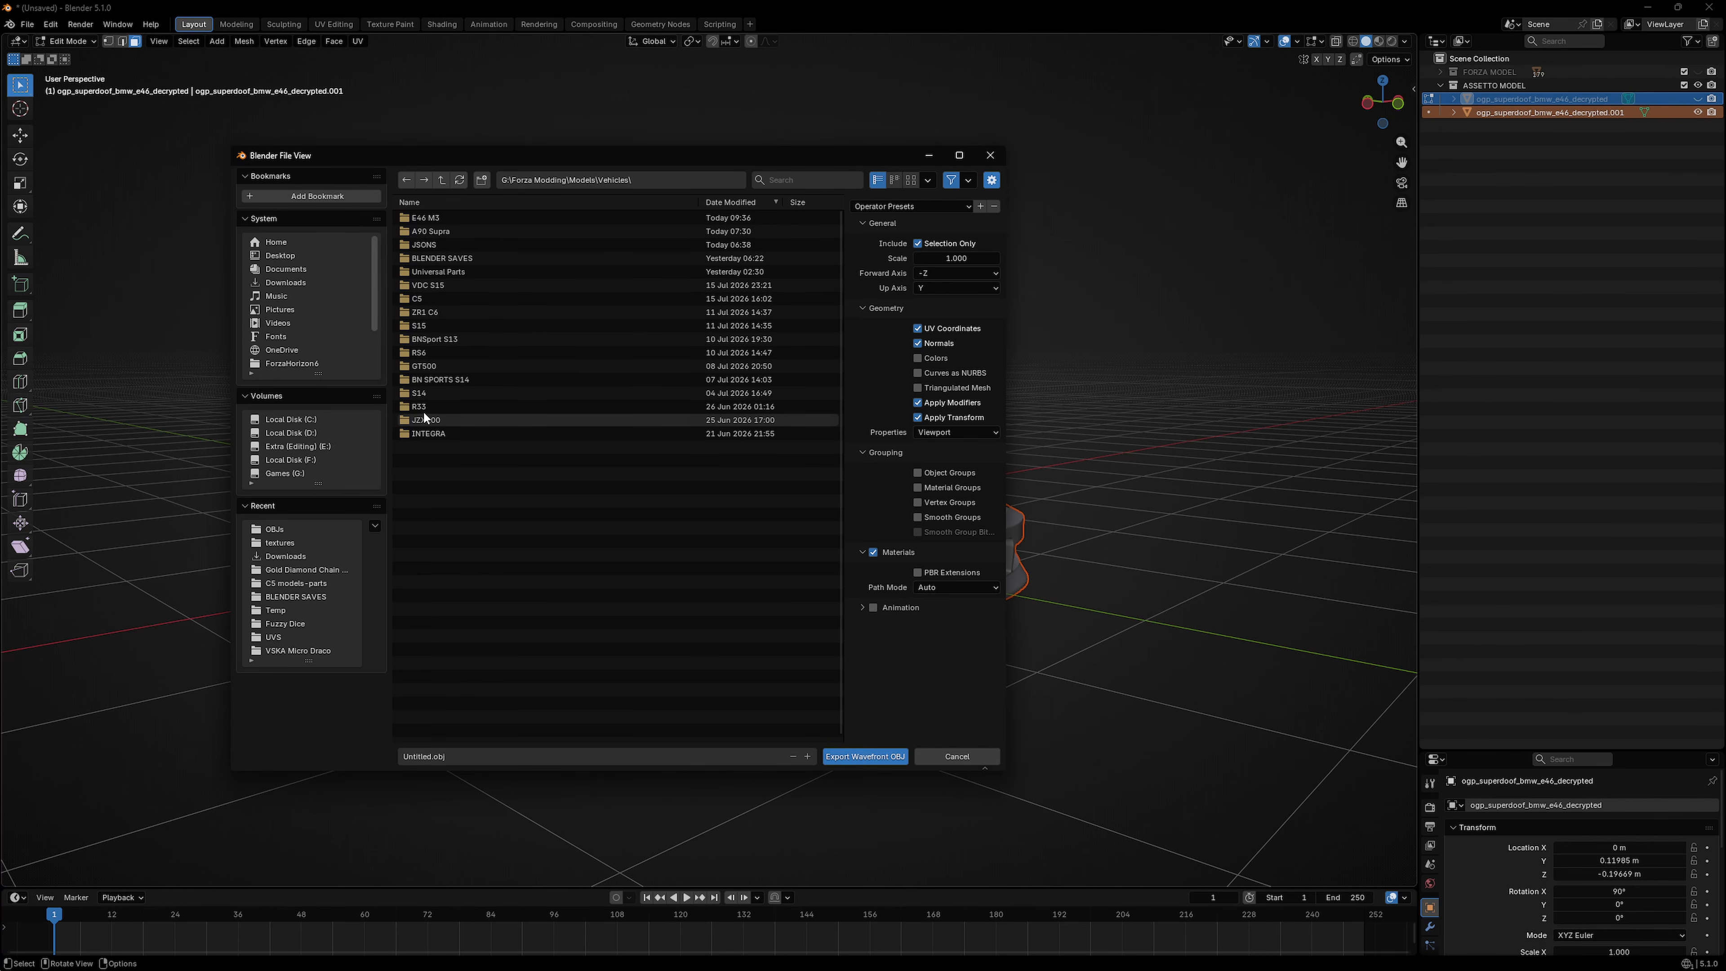
click(447, 218)
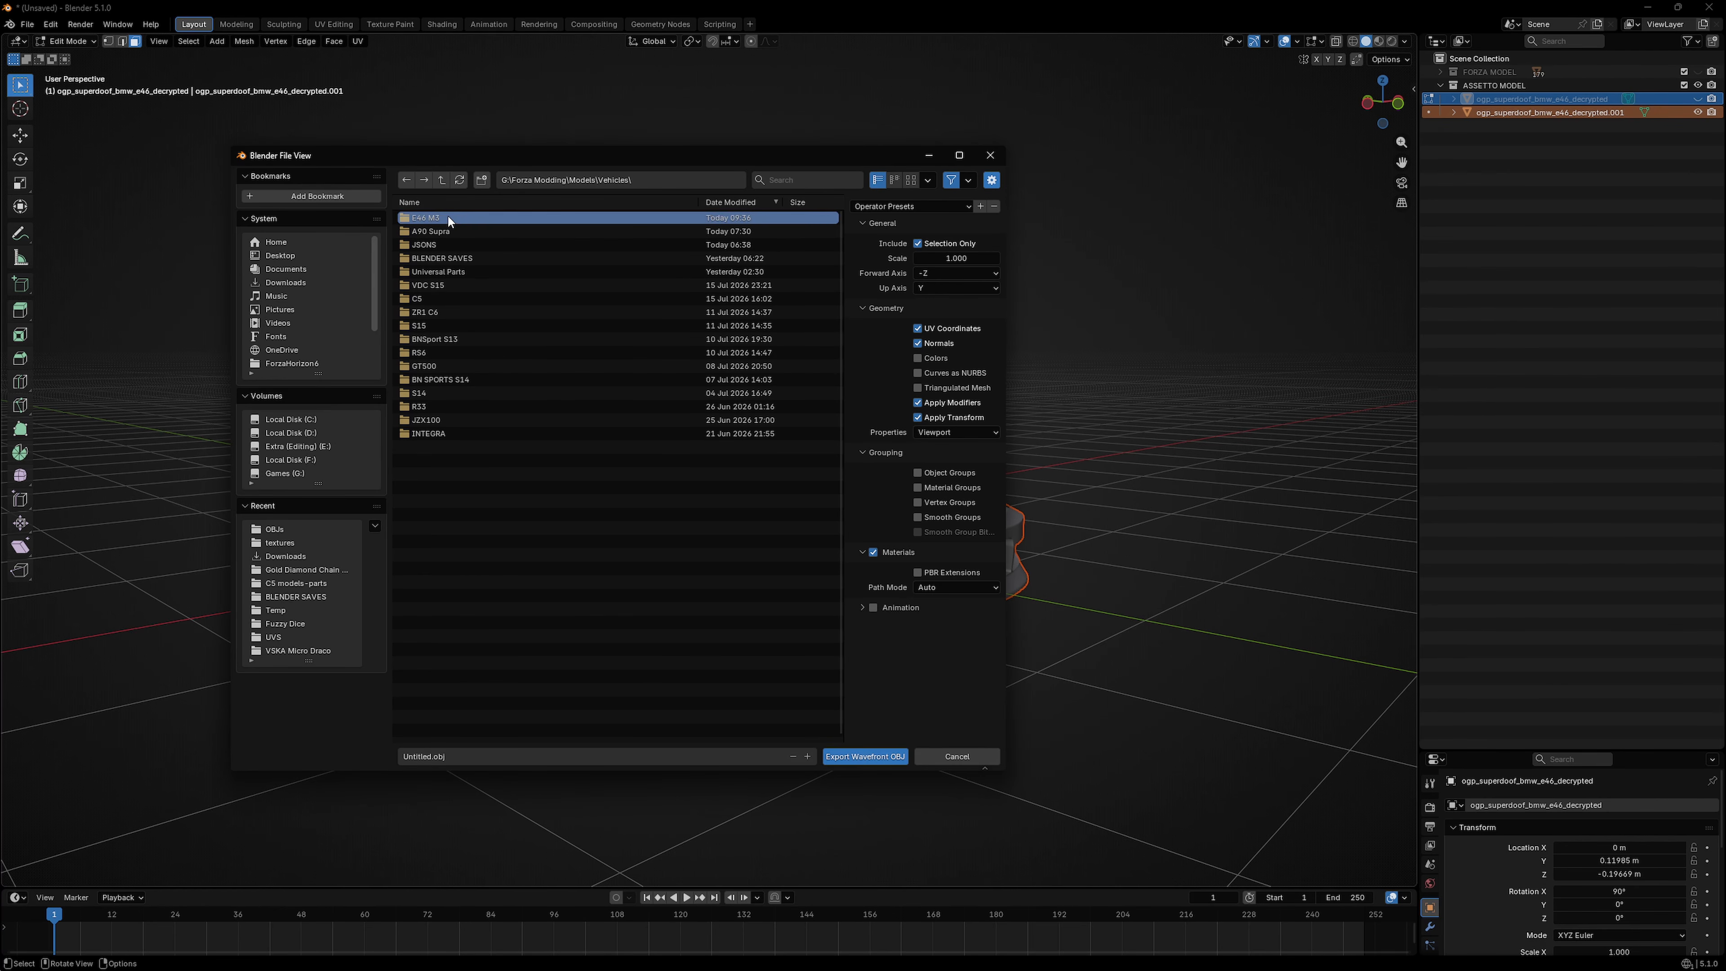
double_click(448, 218)
click(436, 217)
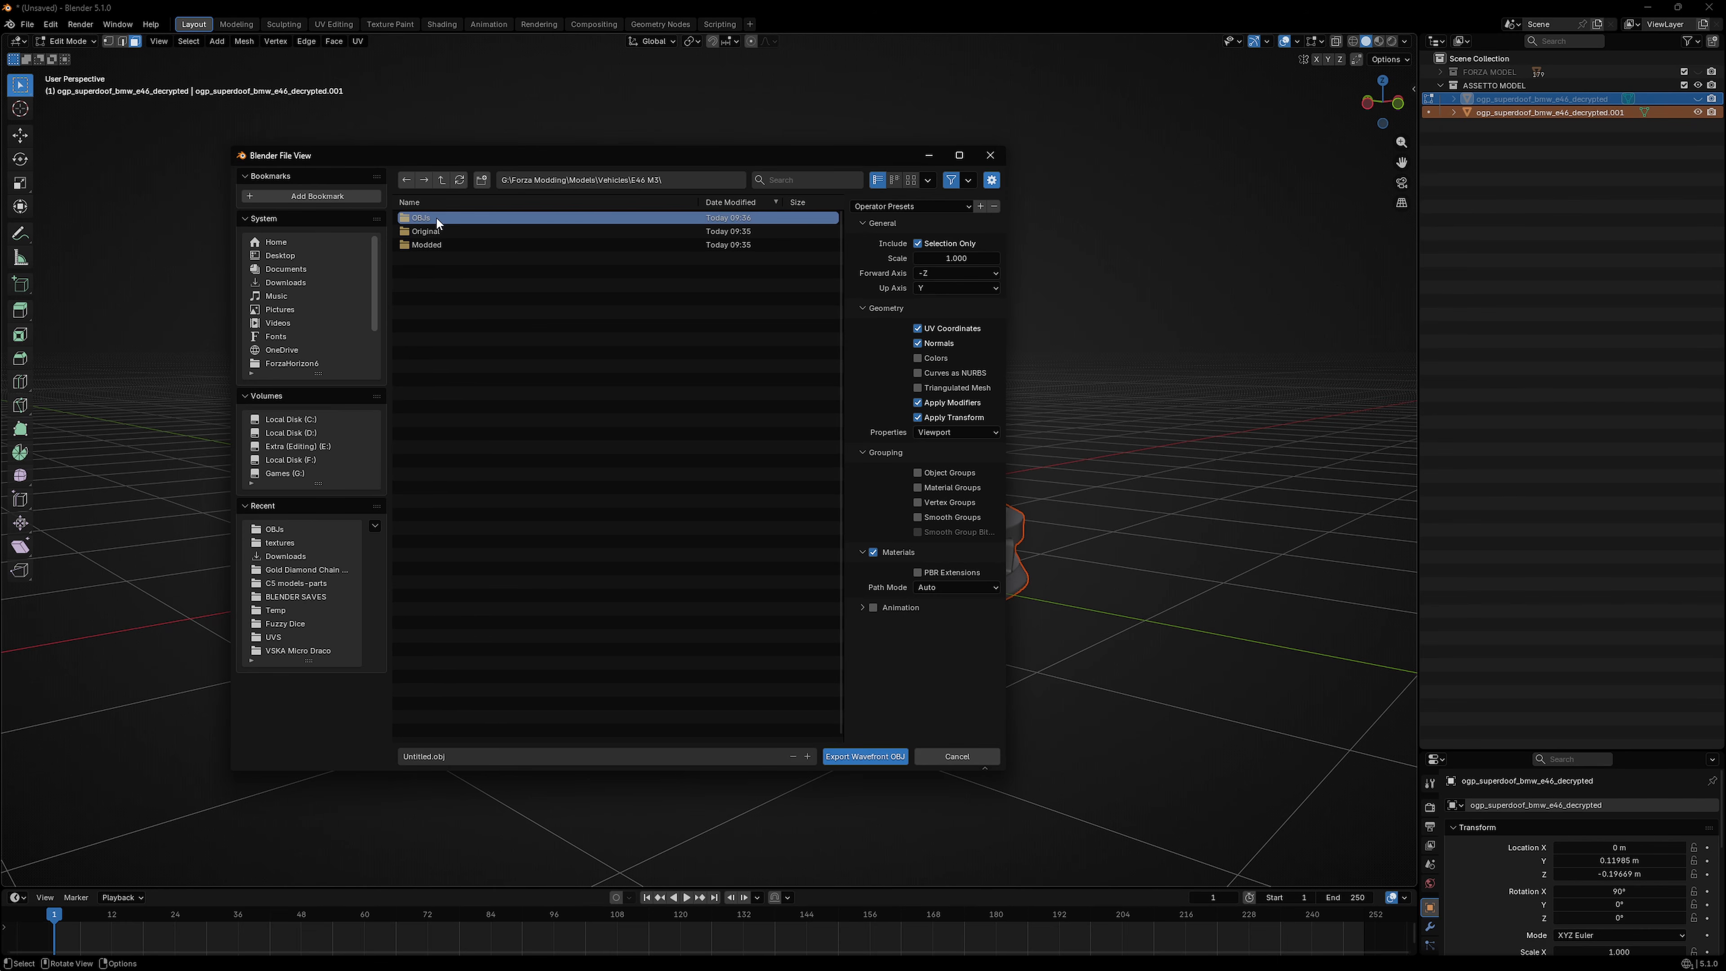
double_click(435, 217)
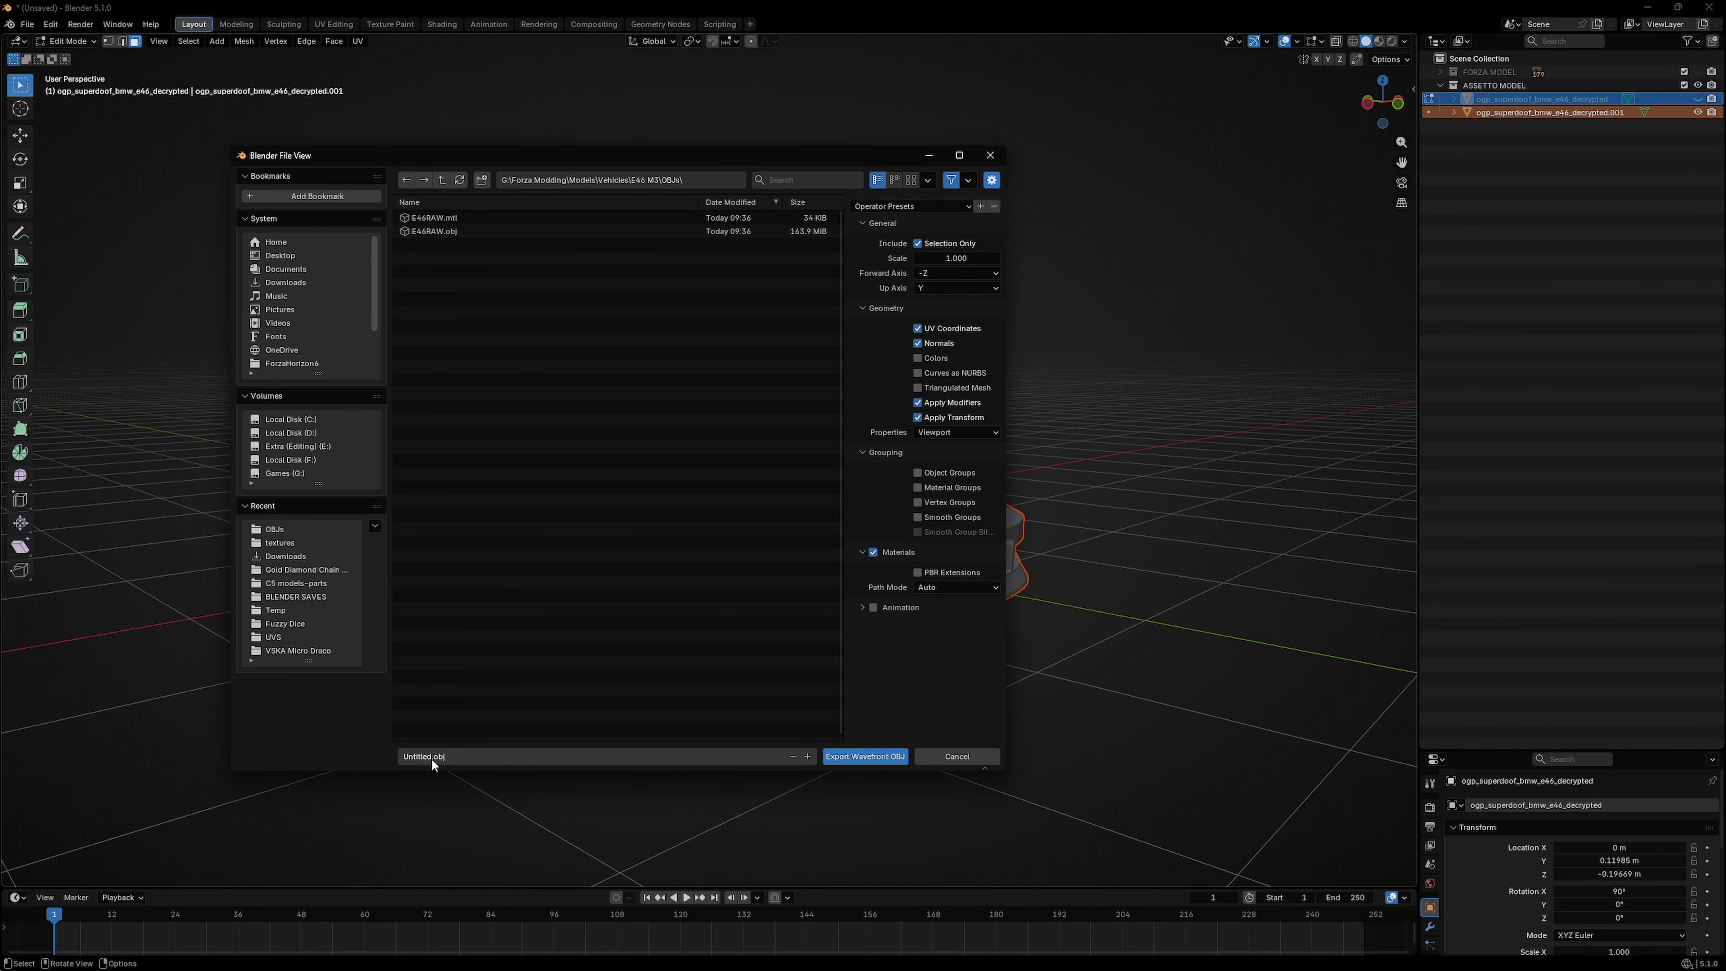
Step: Name the export file Front Bumper.obj and export the bumper
key(BackSpace)
key(BackSpace)
key(BackSpace)
key(BackSpace)
key(BackSpace)
key(BackSpace)
key(BackSpace)
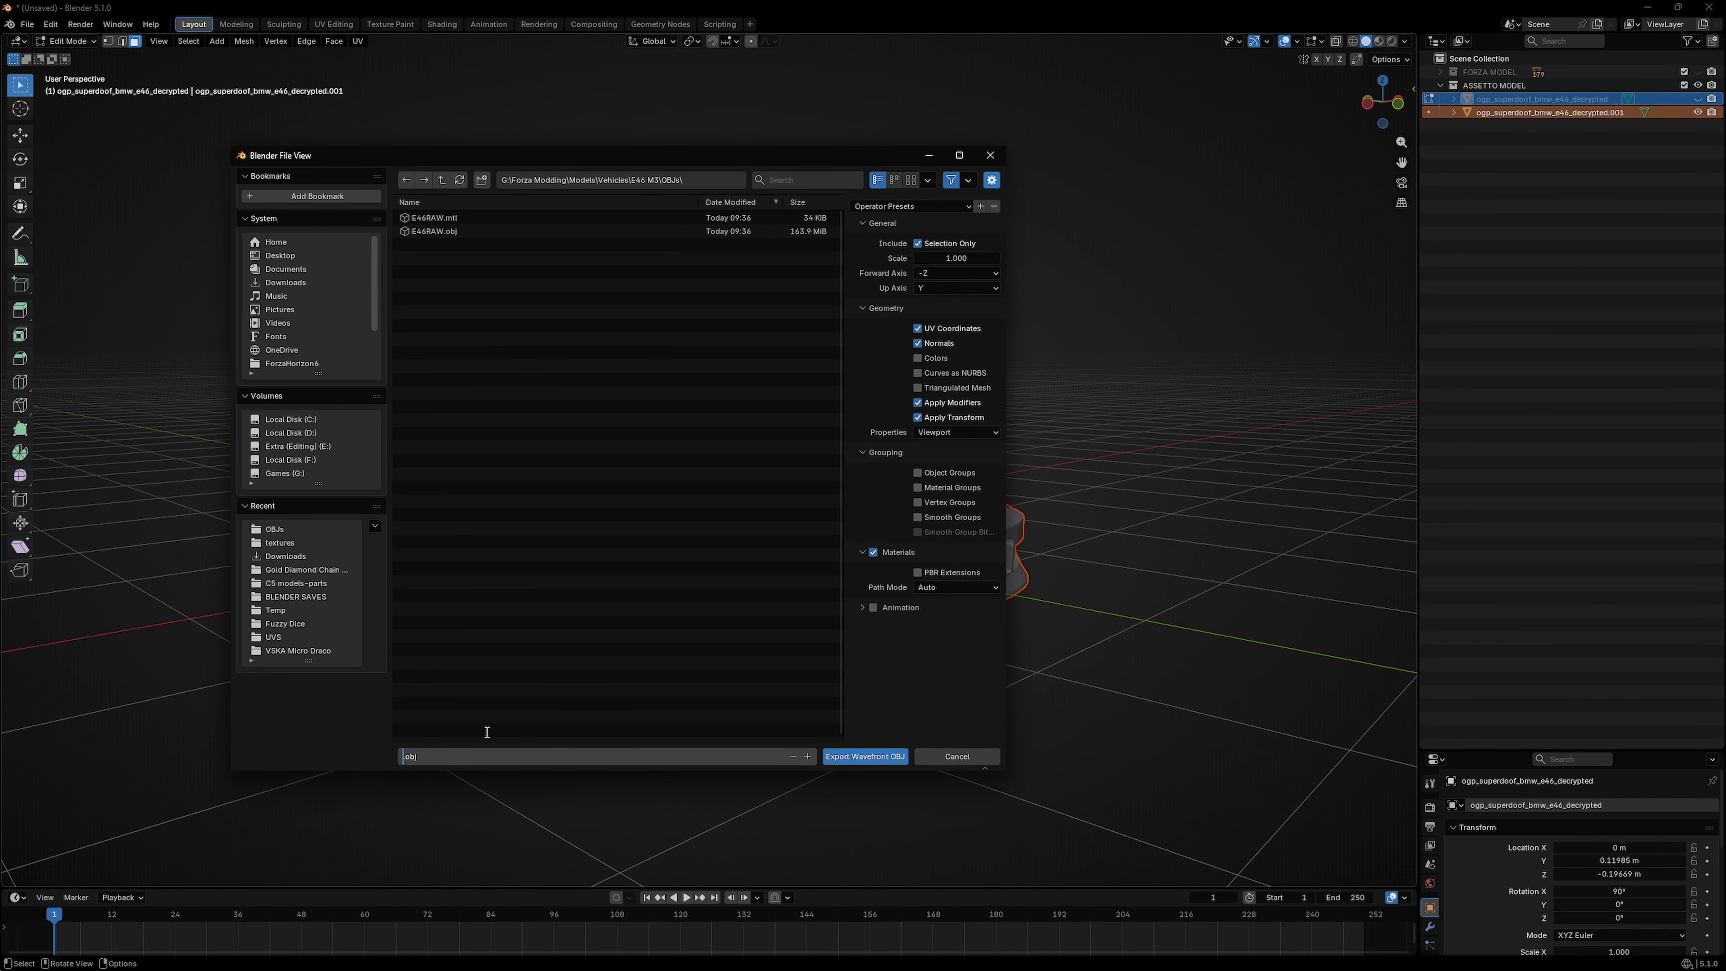
text(Fto)
text(ont)
text( Bumpre)
key(Return)
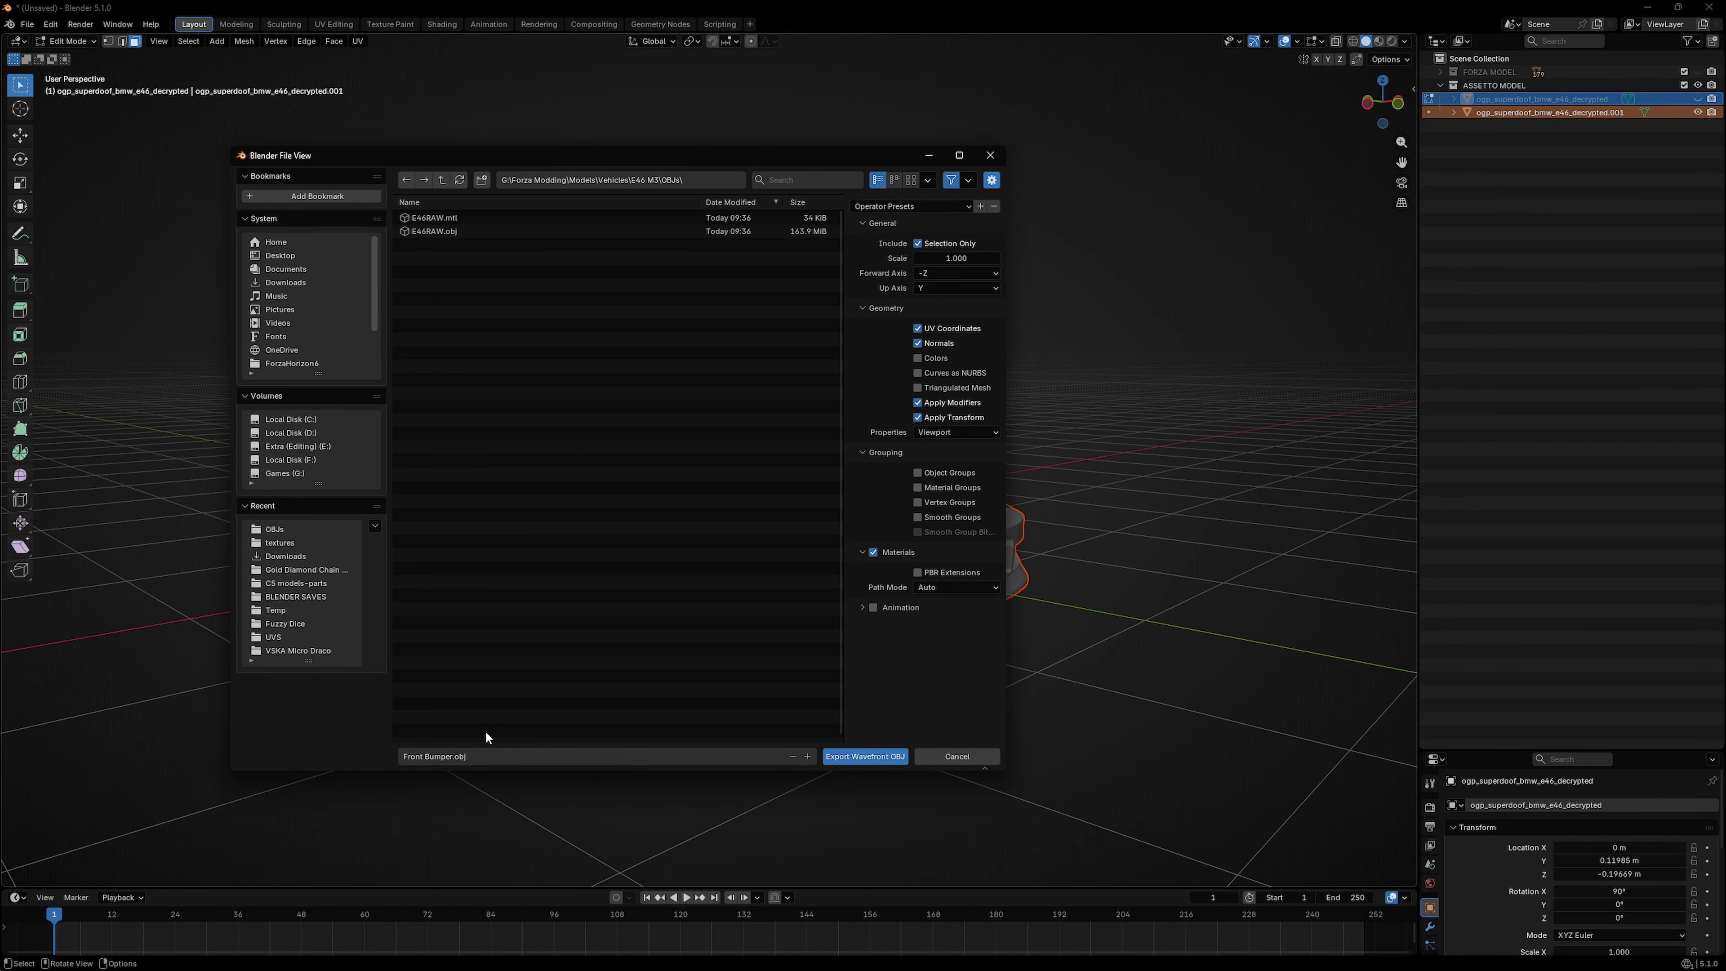
click(838, 754)
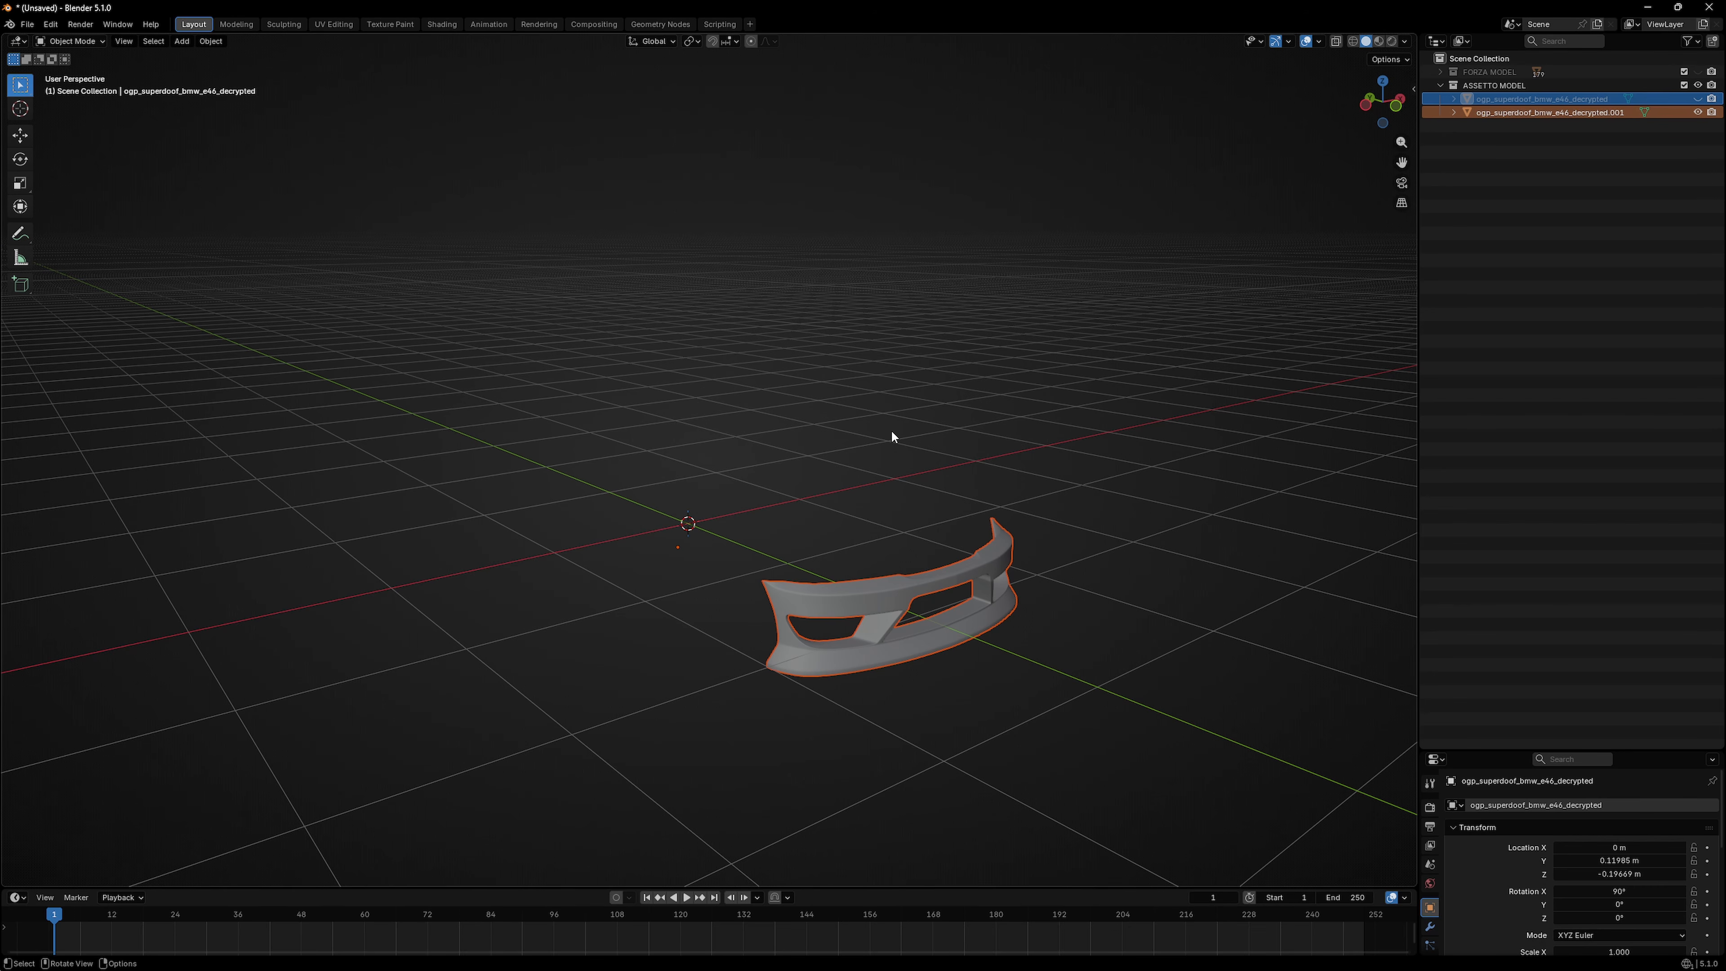
Step: Minimize Blender, close the OGP E46 folder window and switch to ForzaTech Studio
click(27, 24)
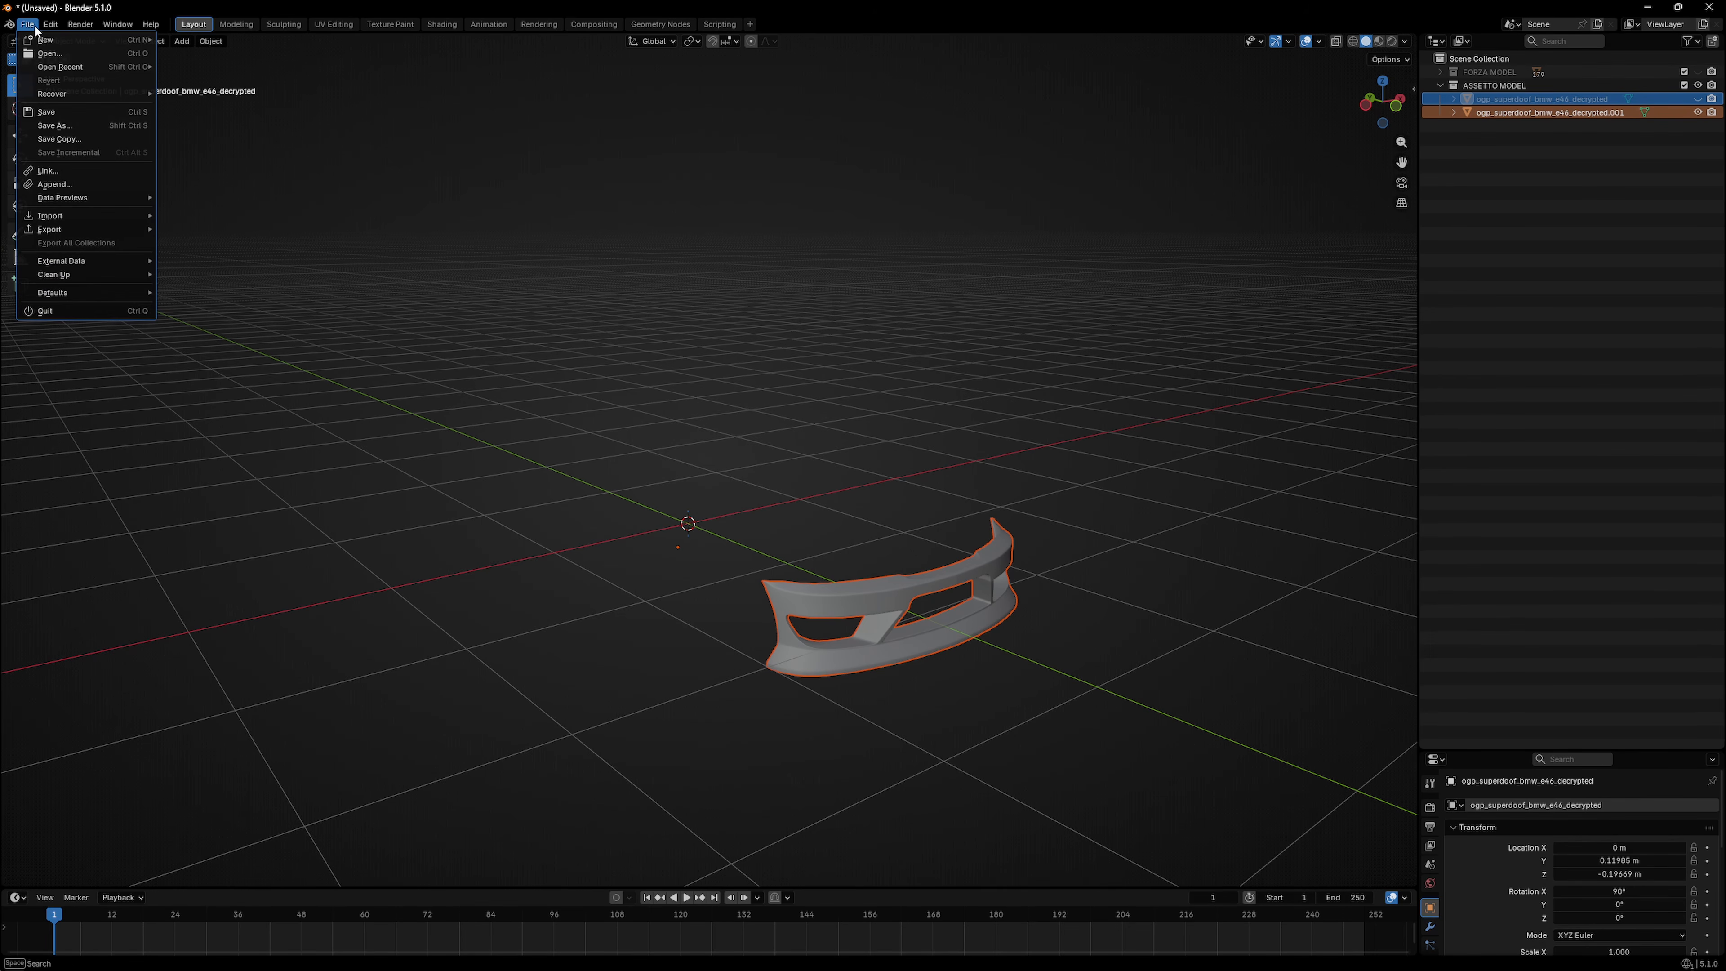
click(1648, 6)
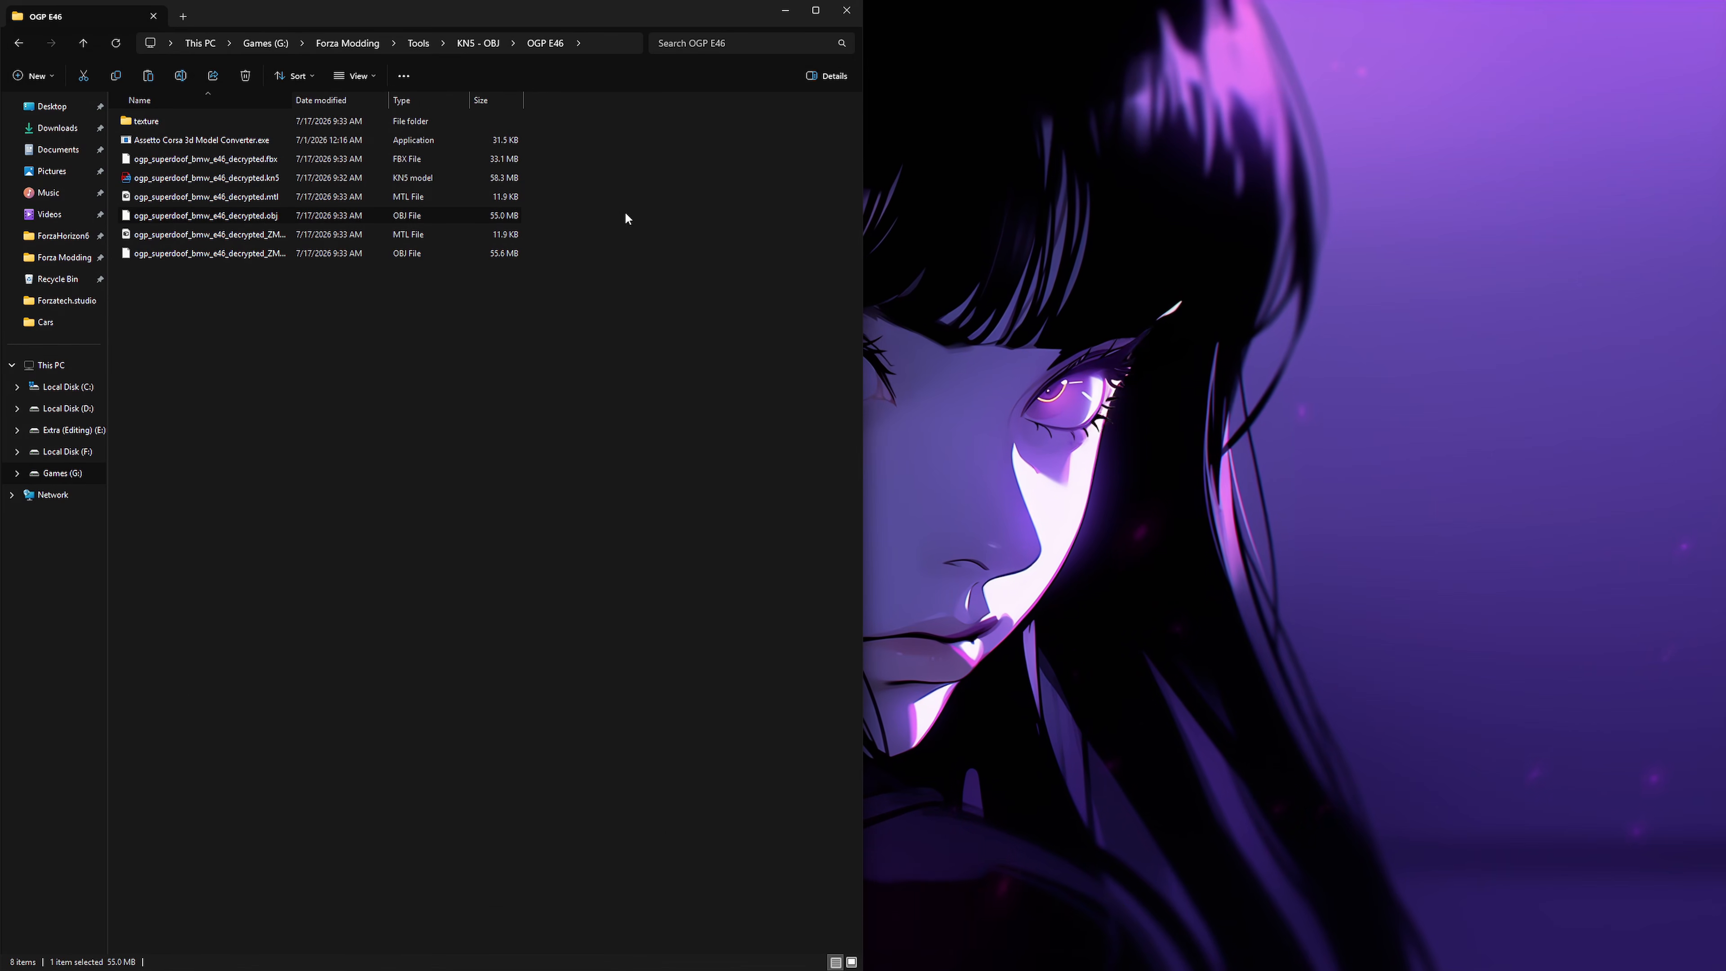
click(847, 11)
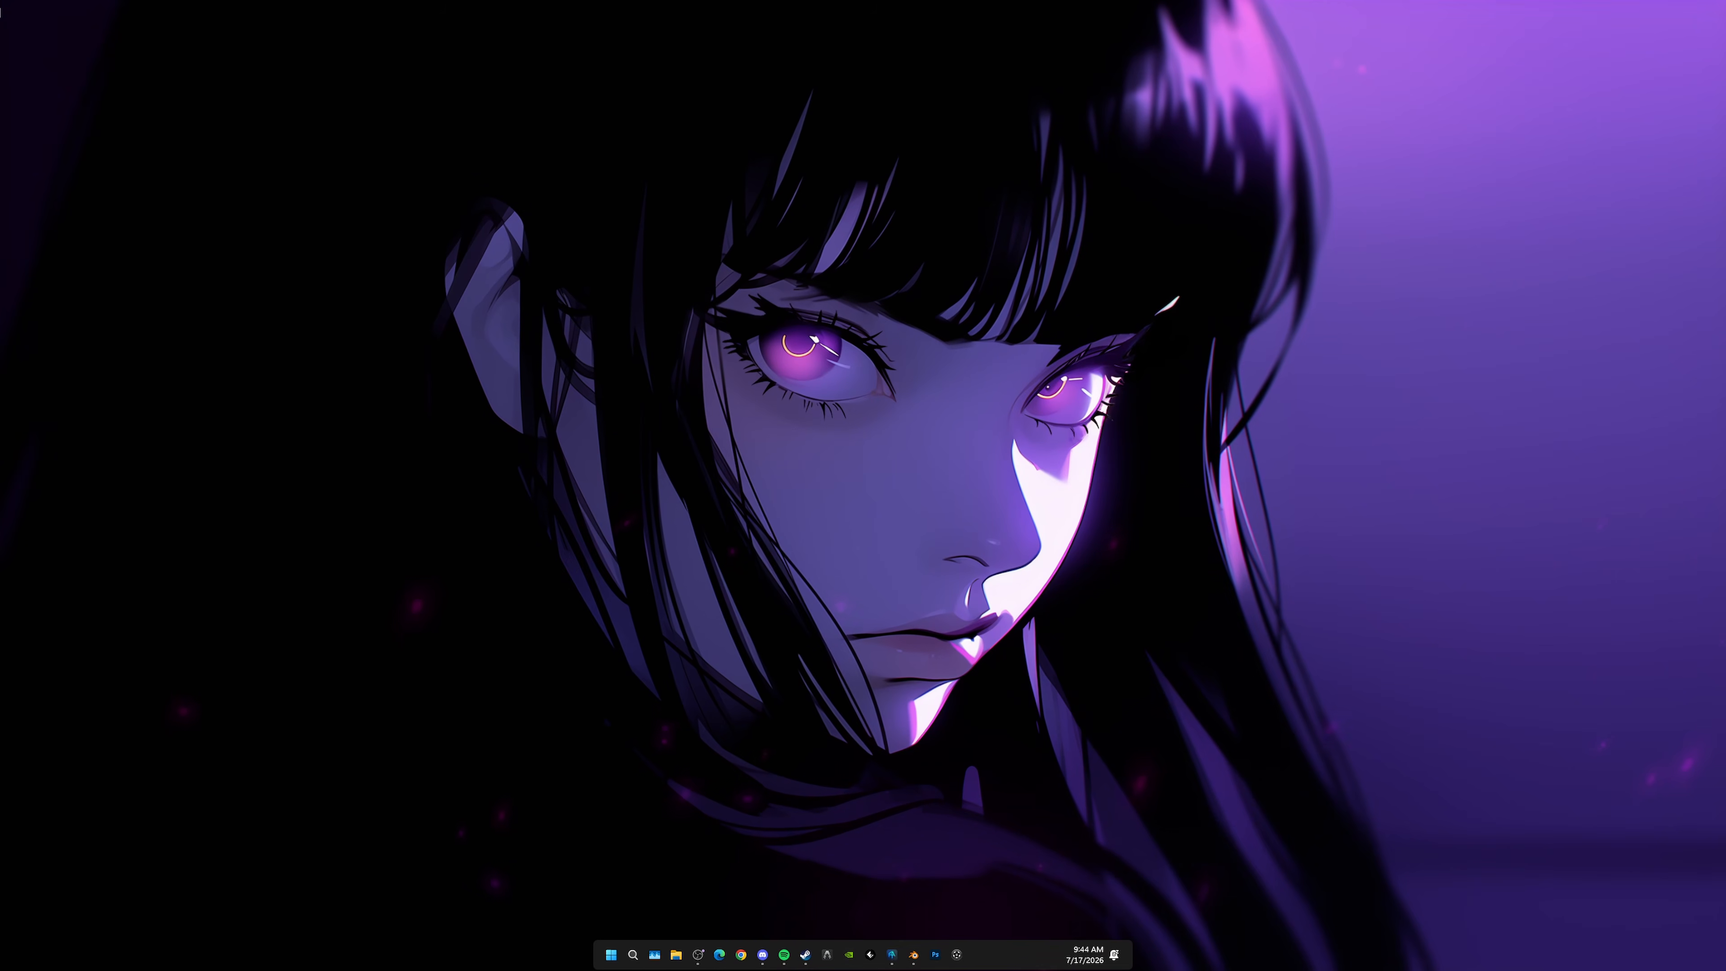
click(892, 954)
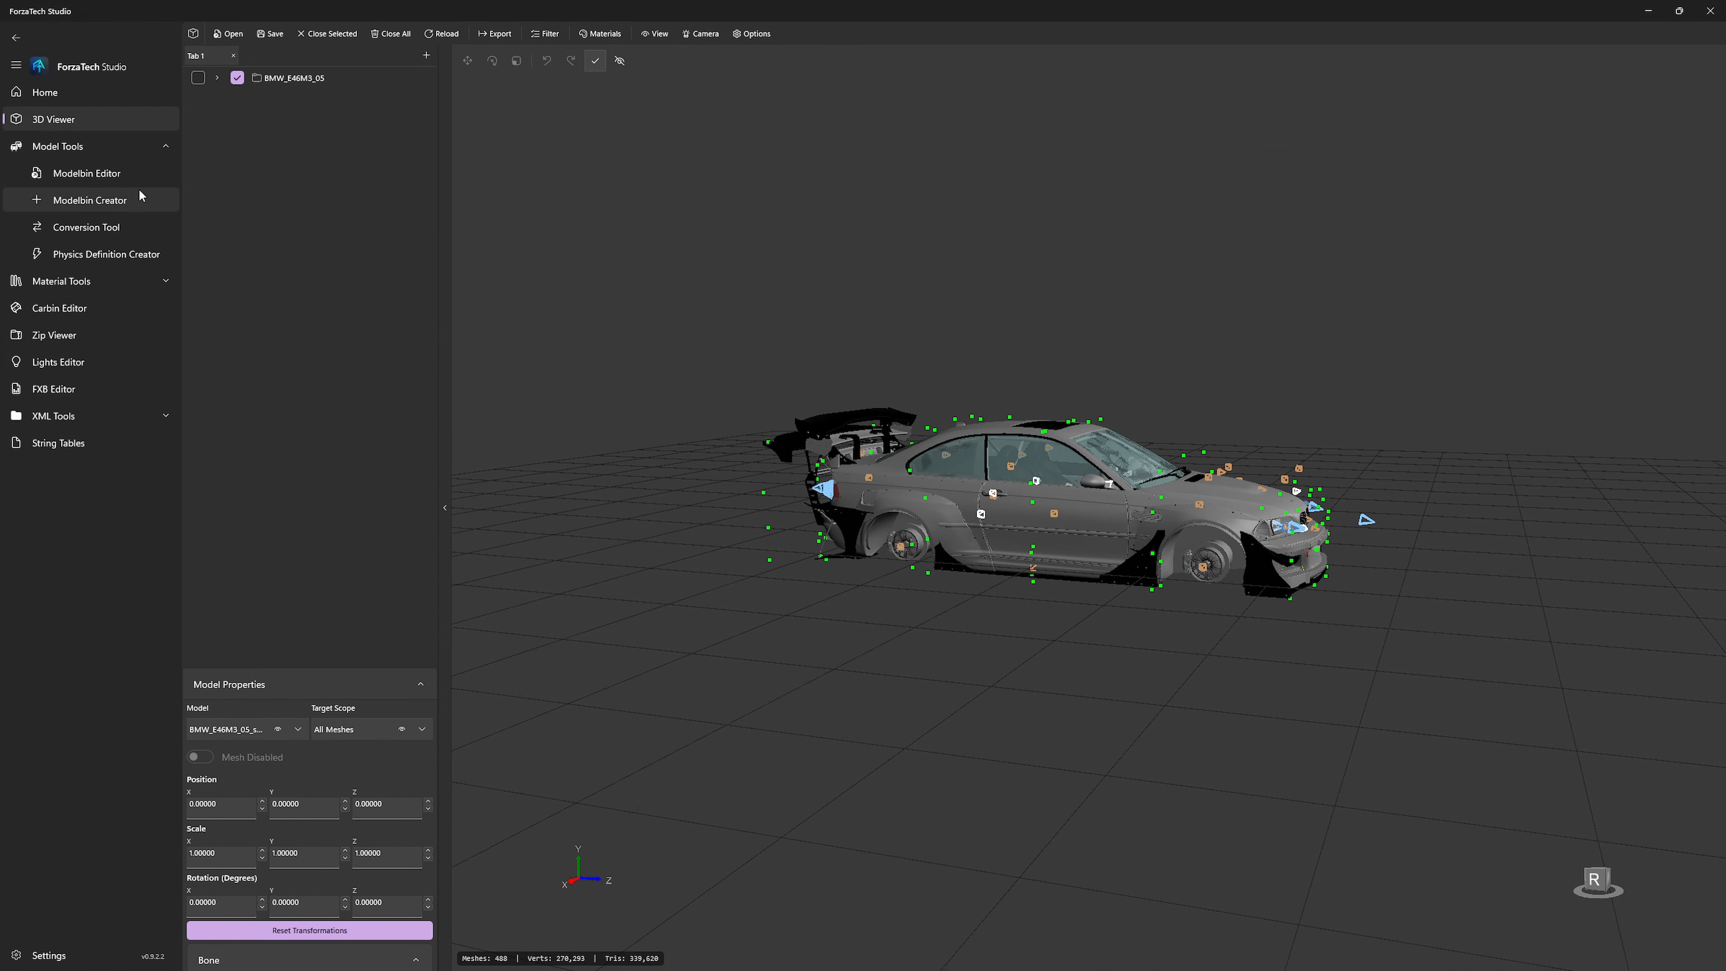
Step: Select the front bumper's car_paint mesh, bumperF_b_LODS0, on the BMW_E46M3_05 model
scroll(1211, 351, up, 5)
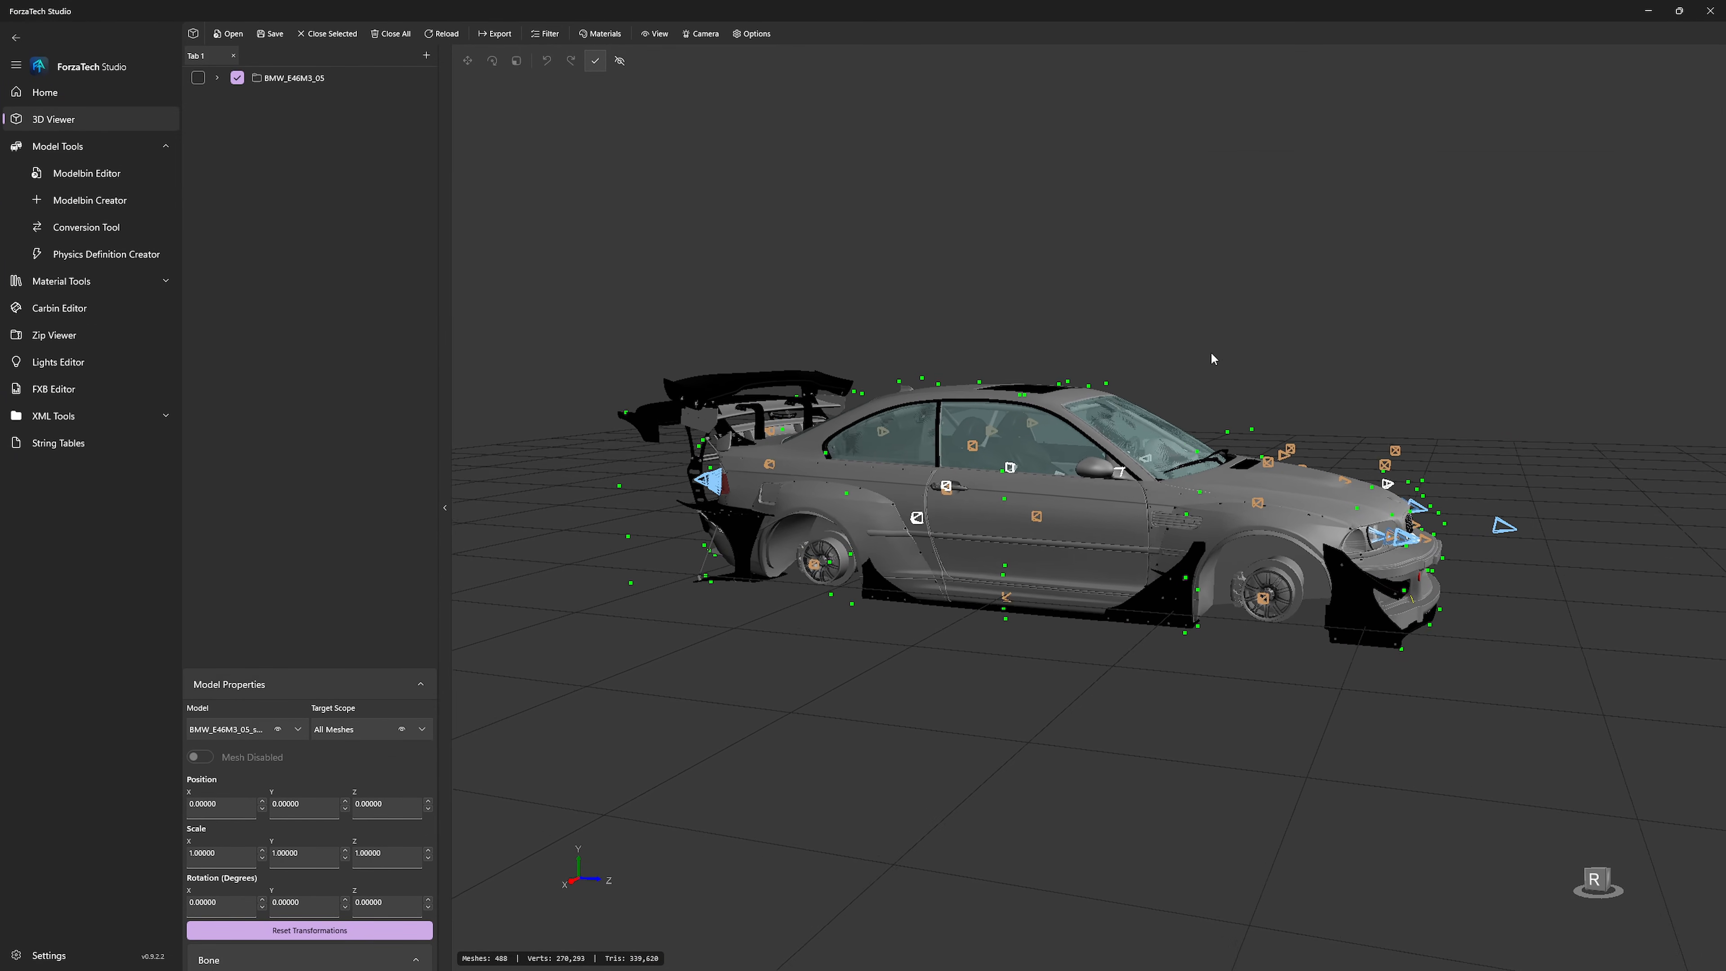
right_drag(1230, 340, 1186, 588)
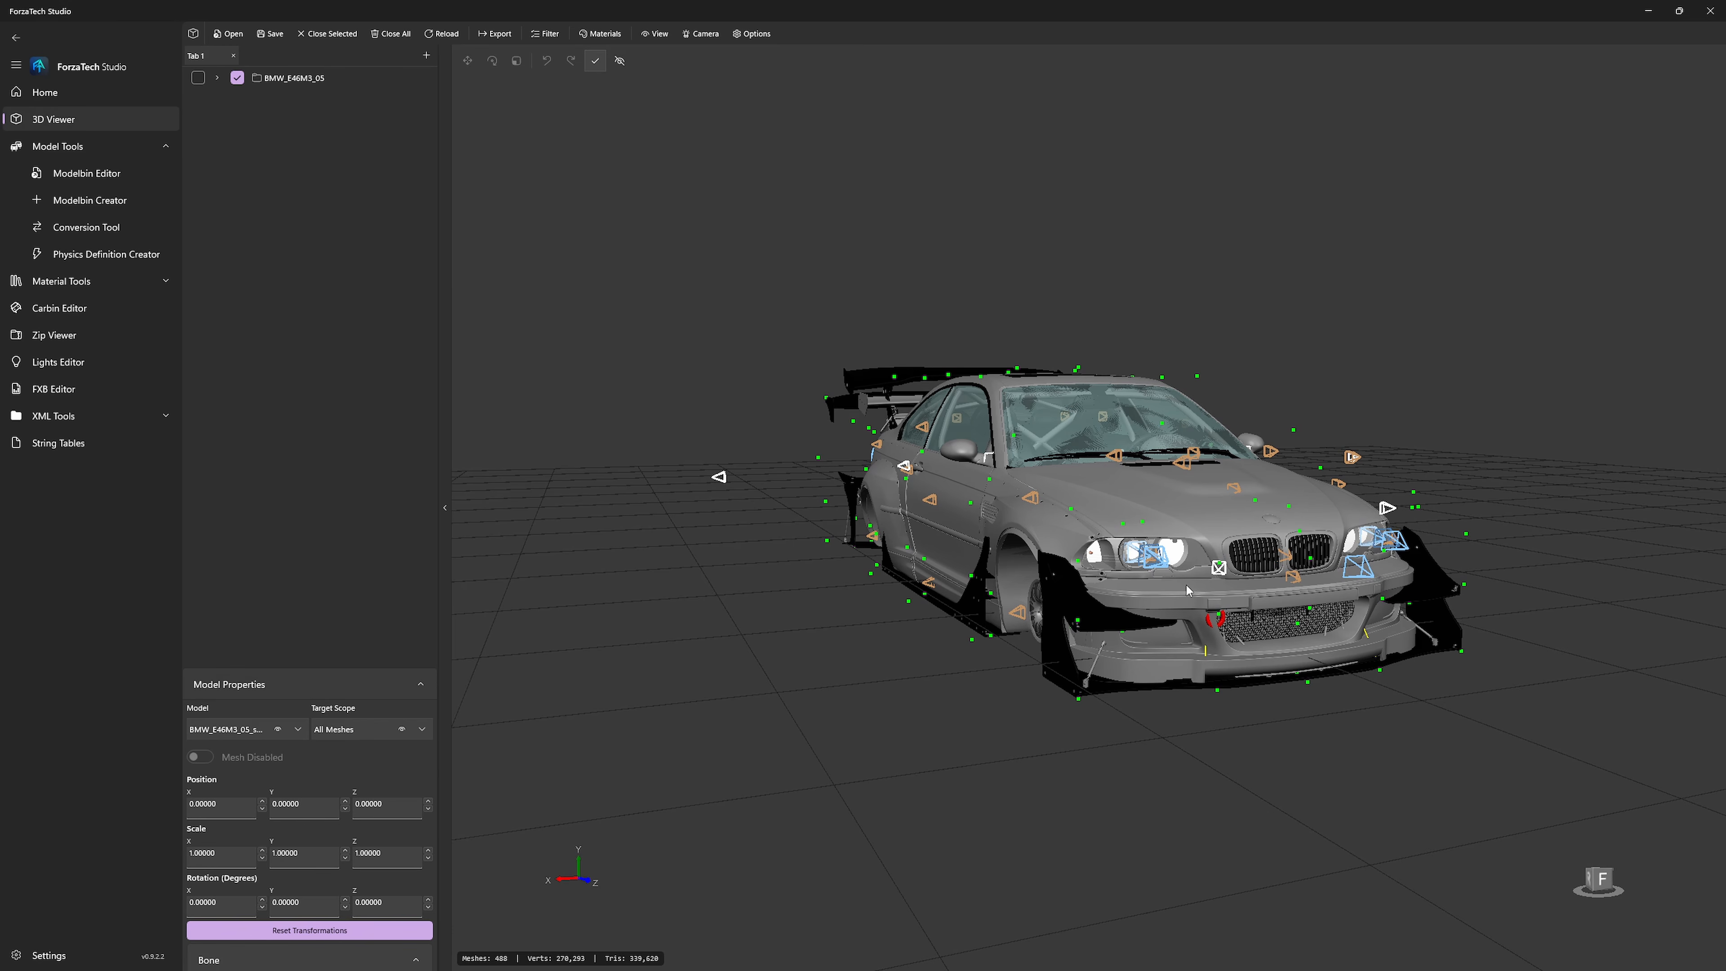
click(1184, 588)
click(346, 337)
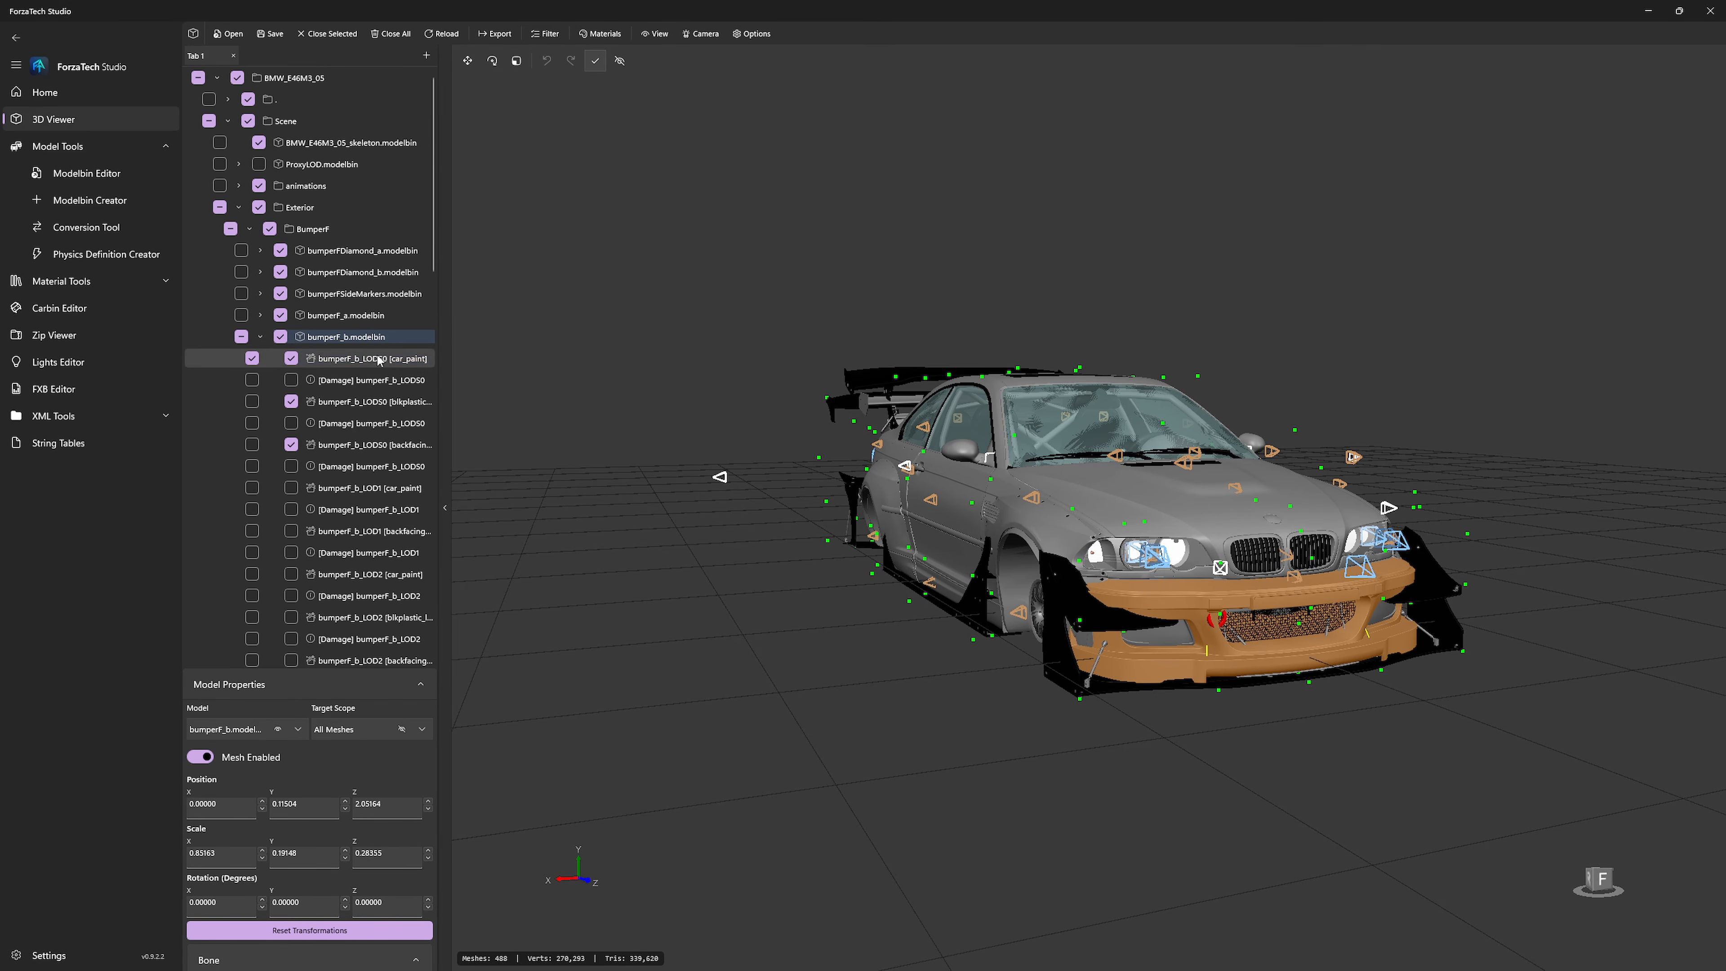
right_drag(1179, 565, 1180, 673)
click(1028, 689)
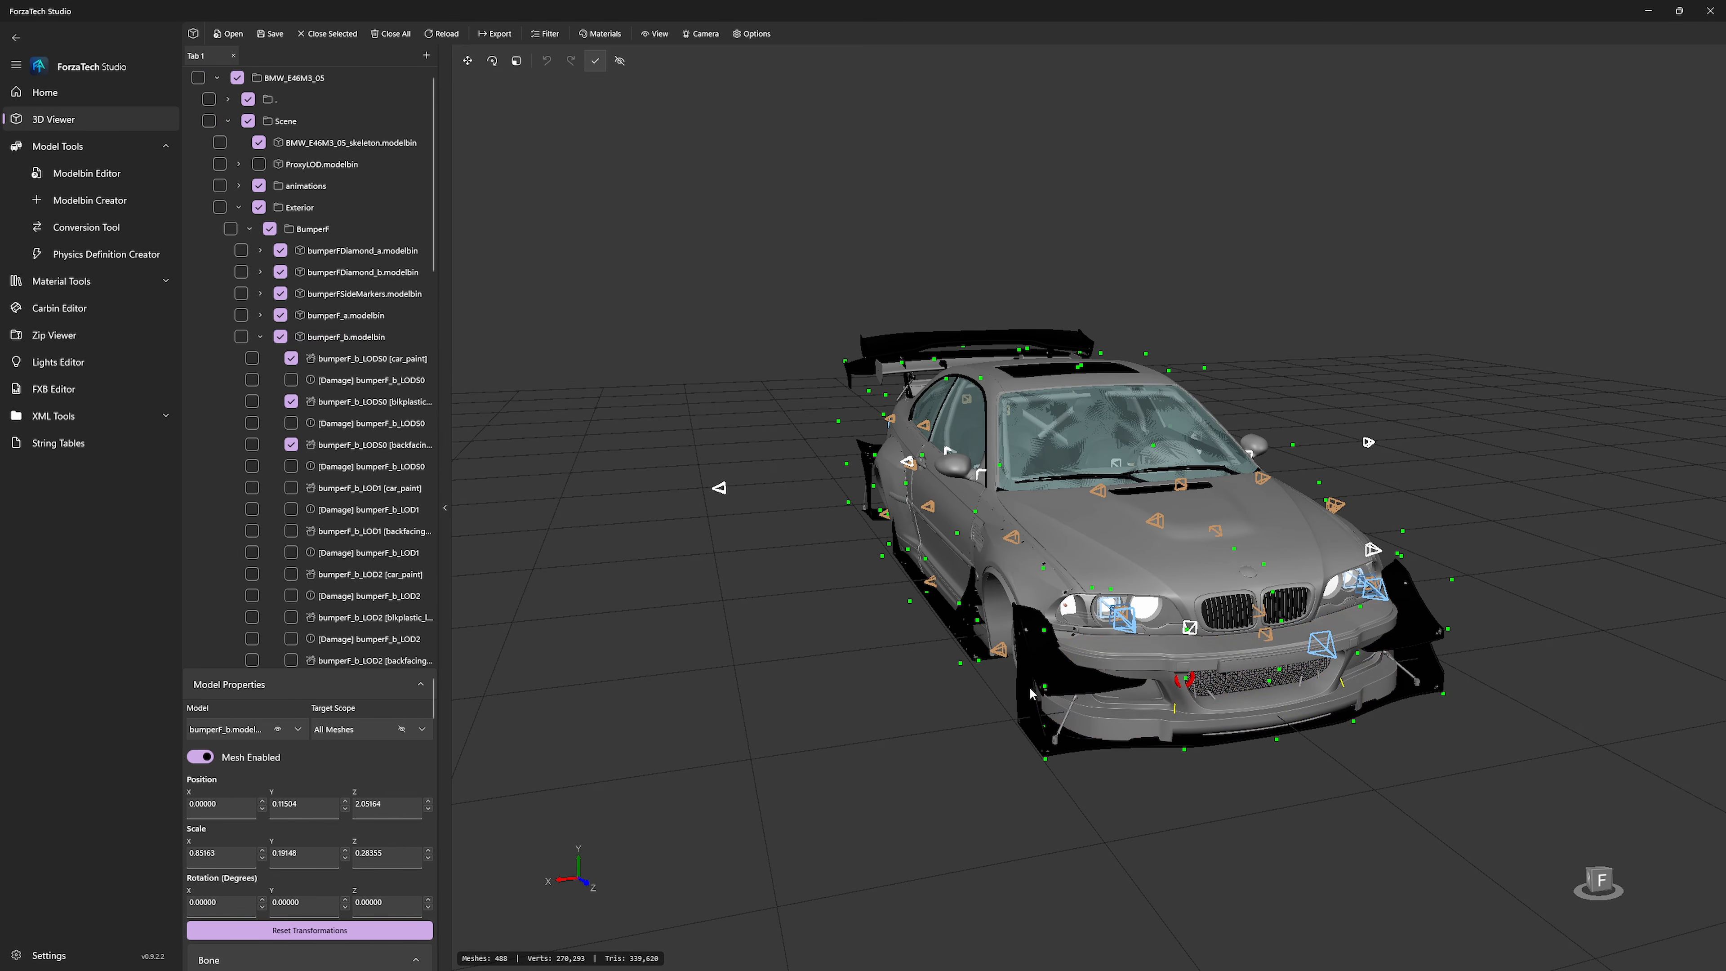
click(1164, 656)
Step: Examine the active material assigned to the selected front bumper mesh in its model properties
scroll(246, 775, down, 10)
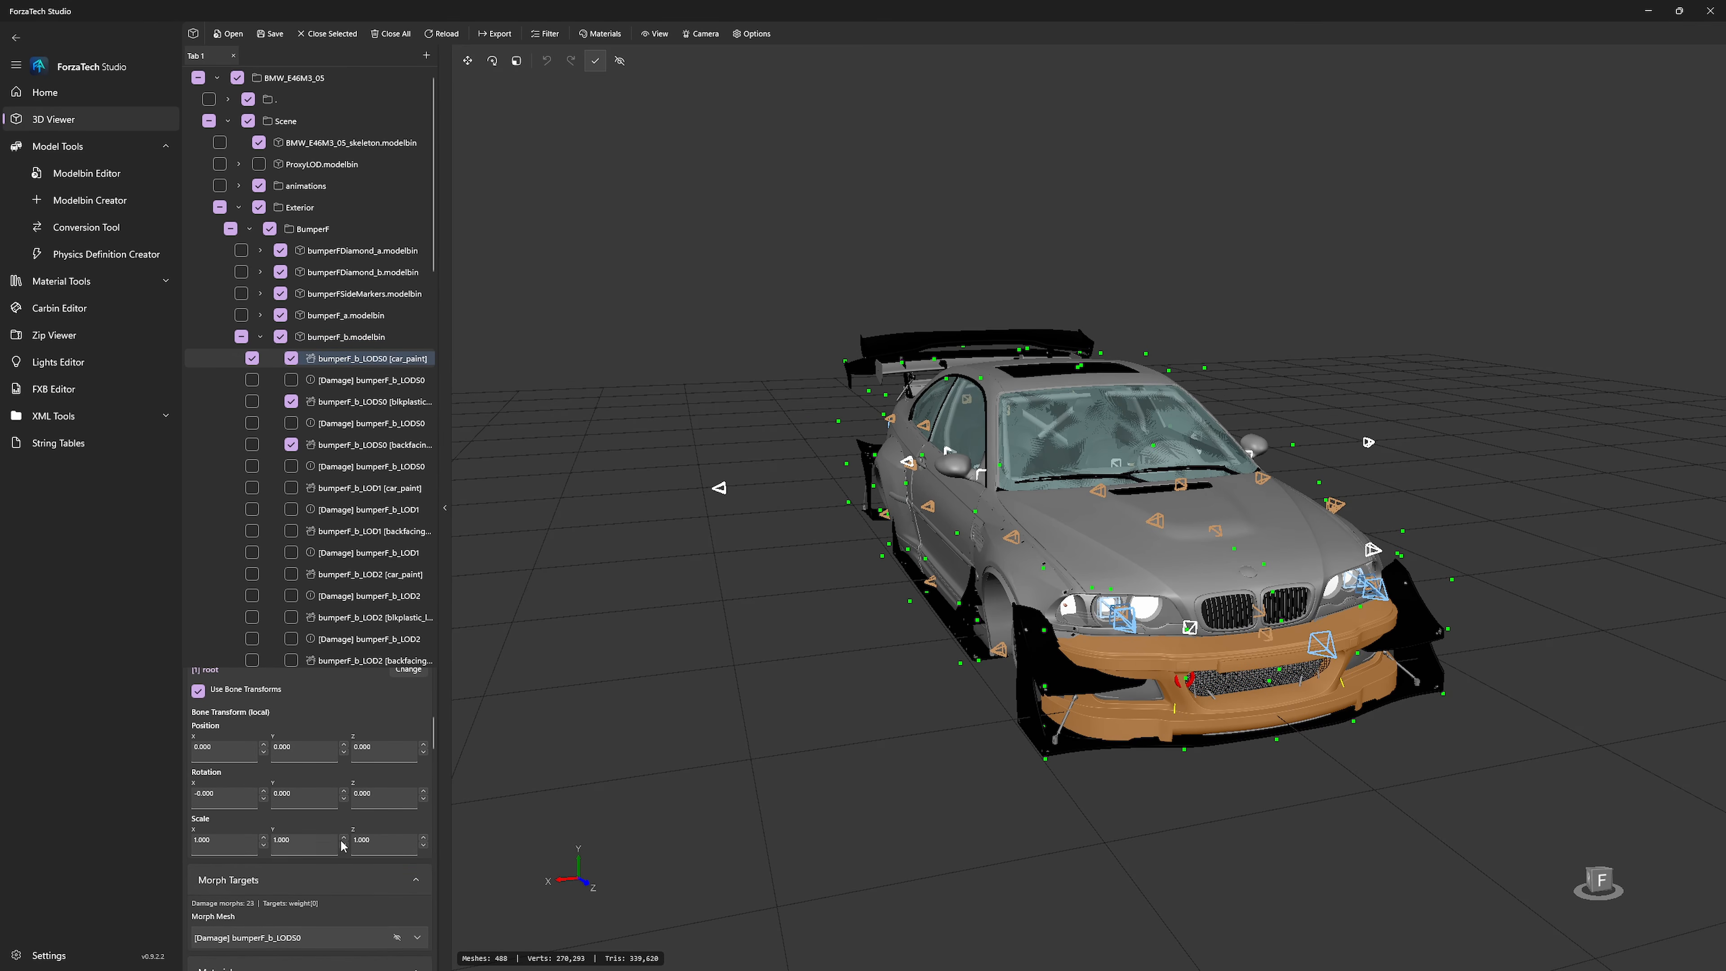
scroll(260, 751, down, 1)
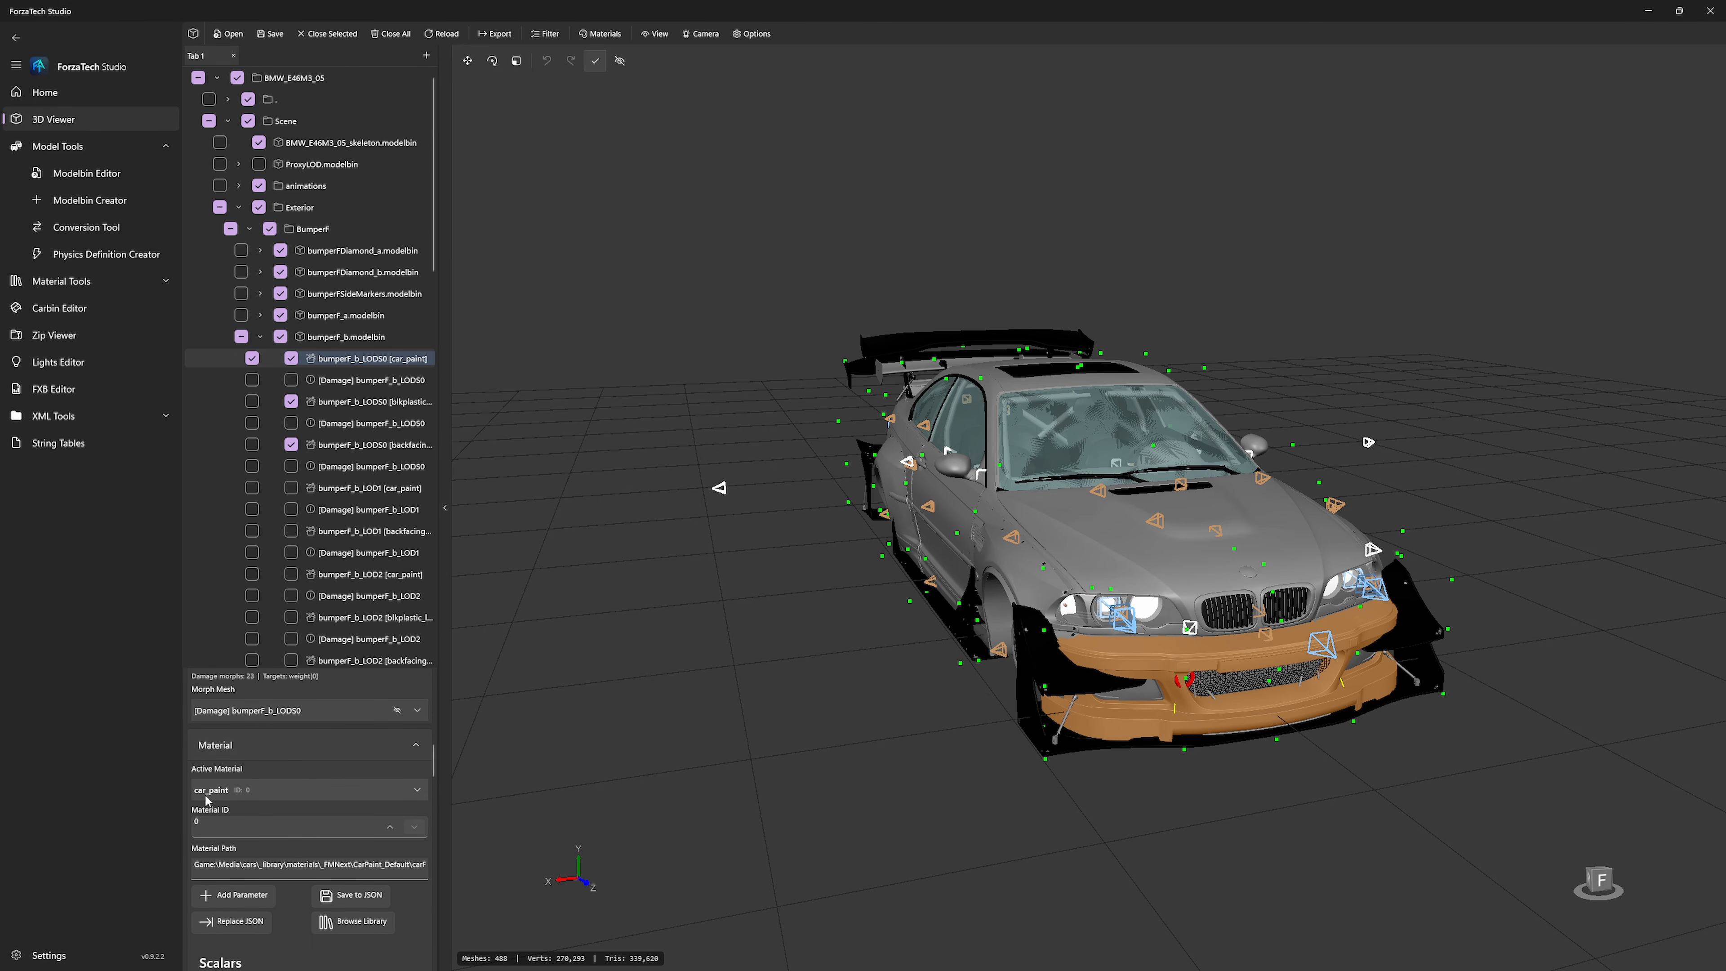
scroll(224, 781, down, 1)
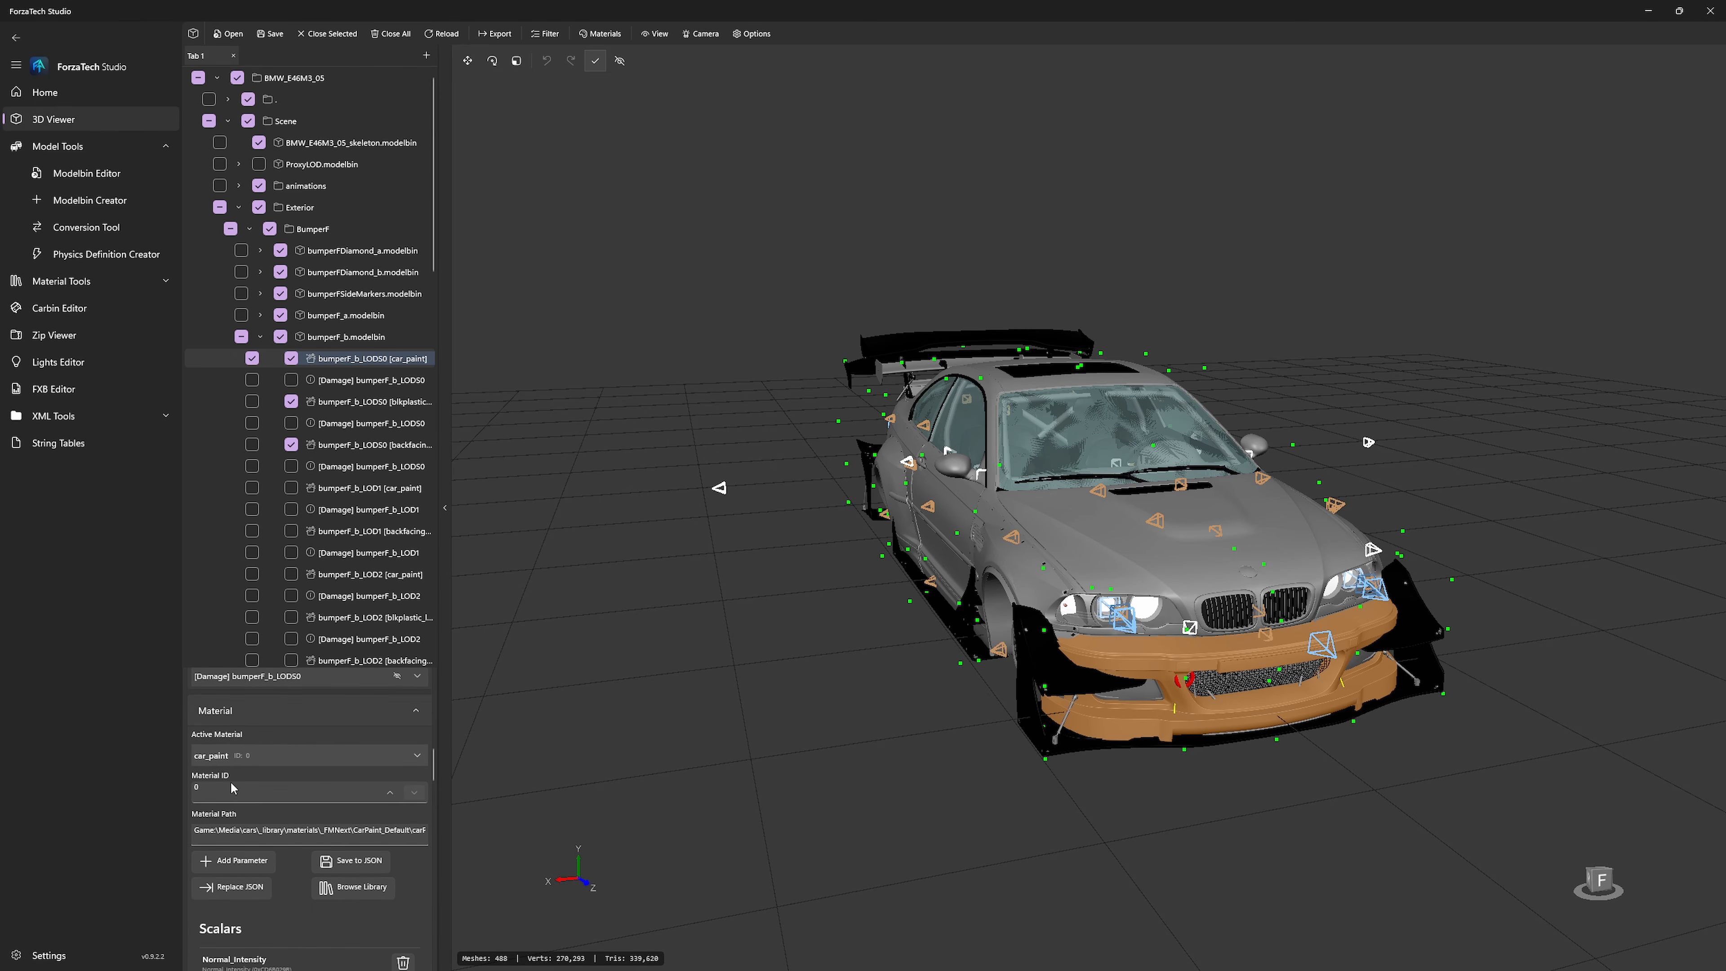
click(233, 751)
click(231, 746)
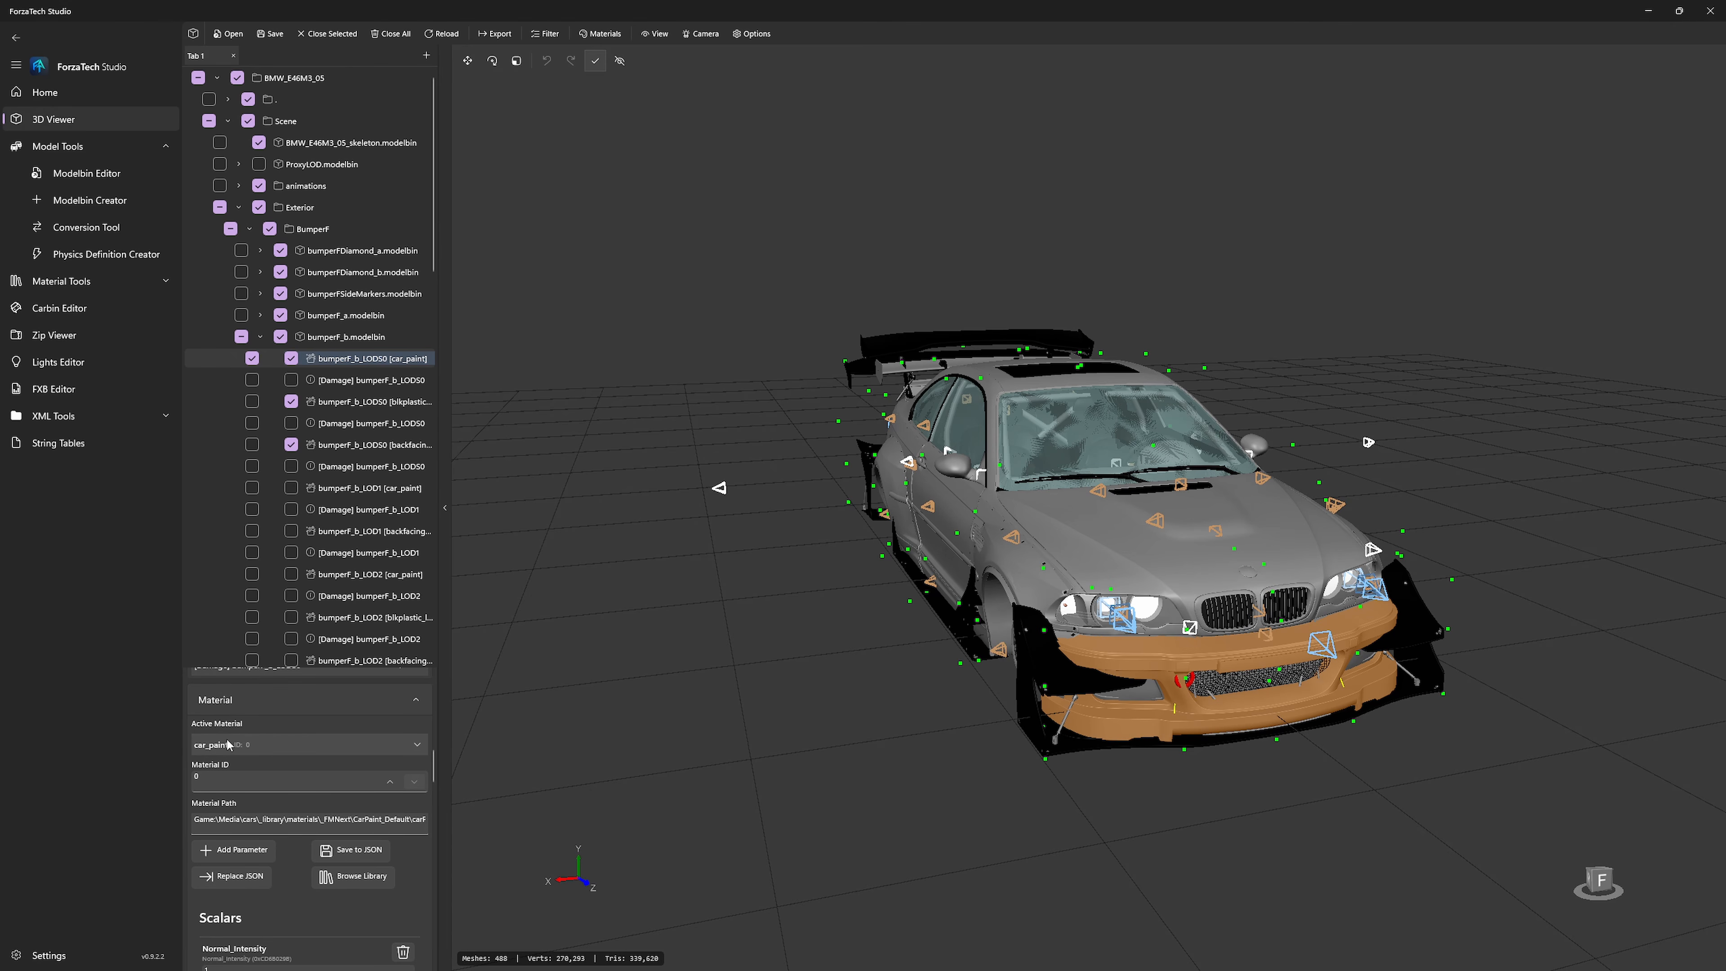
Step: Save the bumper mesh's car_paint material as car_paint.json in a new JSONS folder inside the E46 M3 folder
click(362, 855)
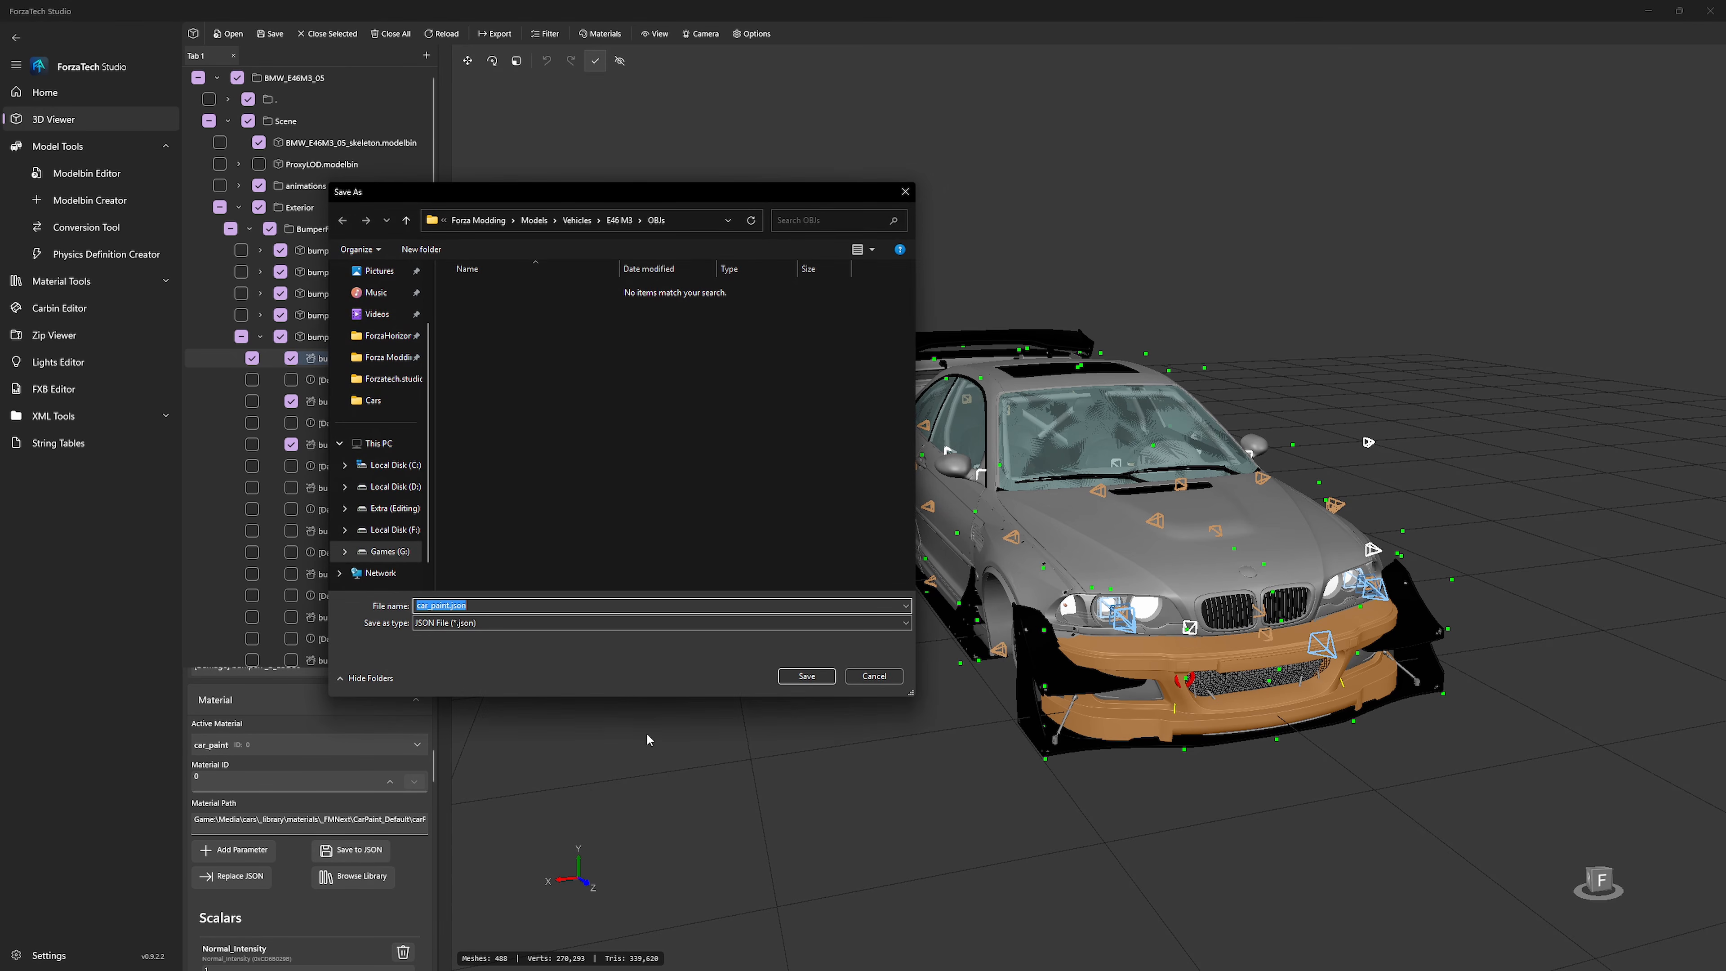
click(628, 221)
right_click(514, 390)
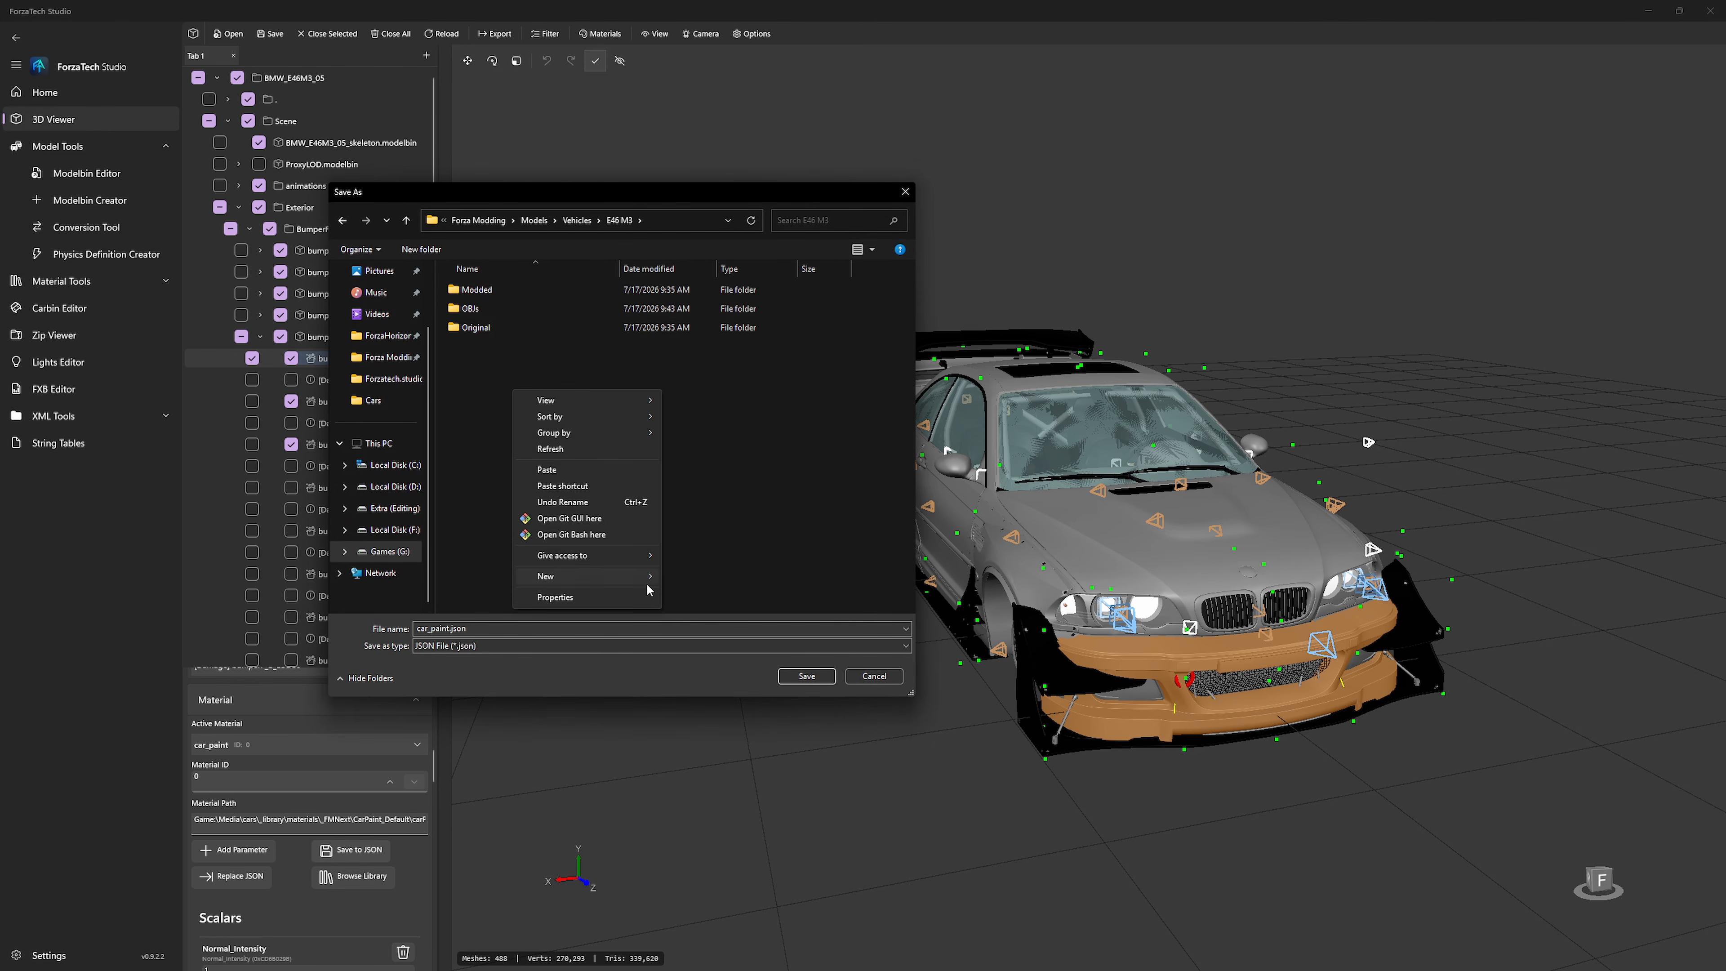
click(676, 580)
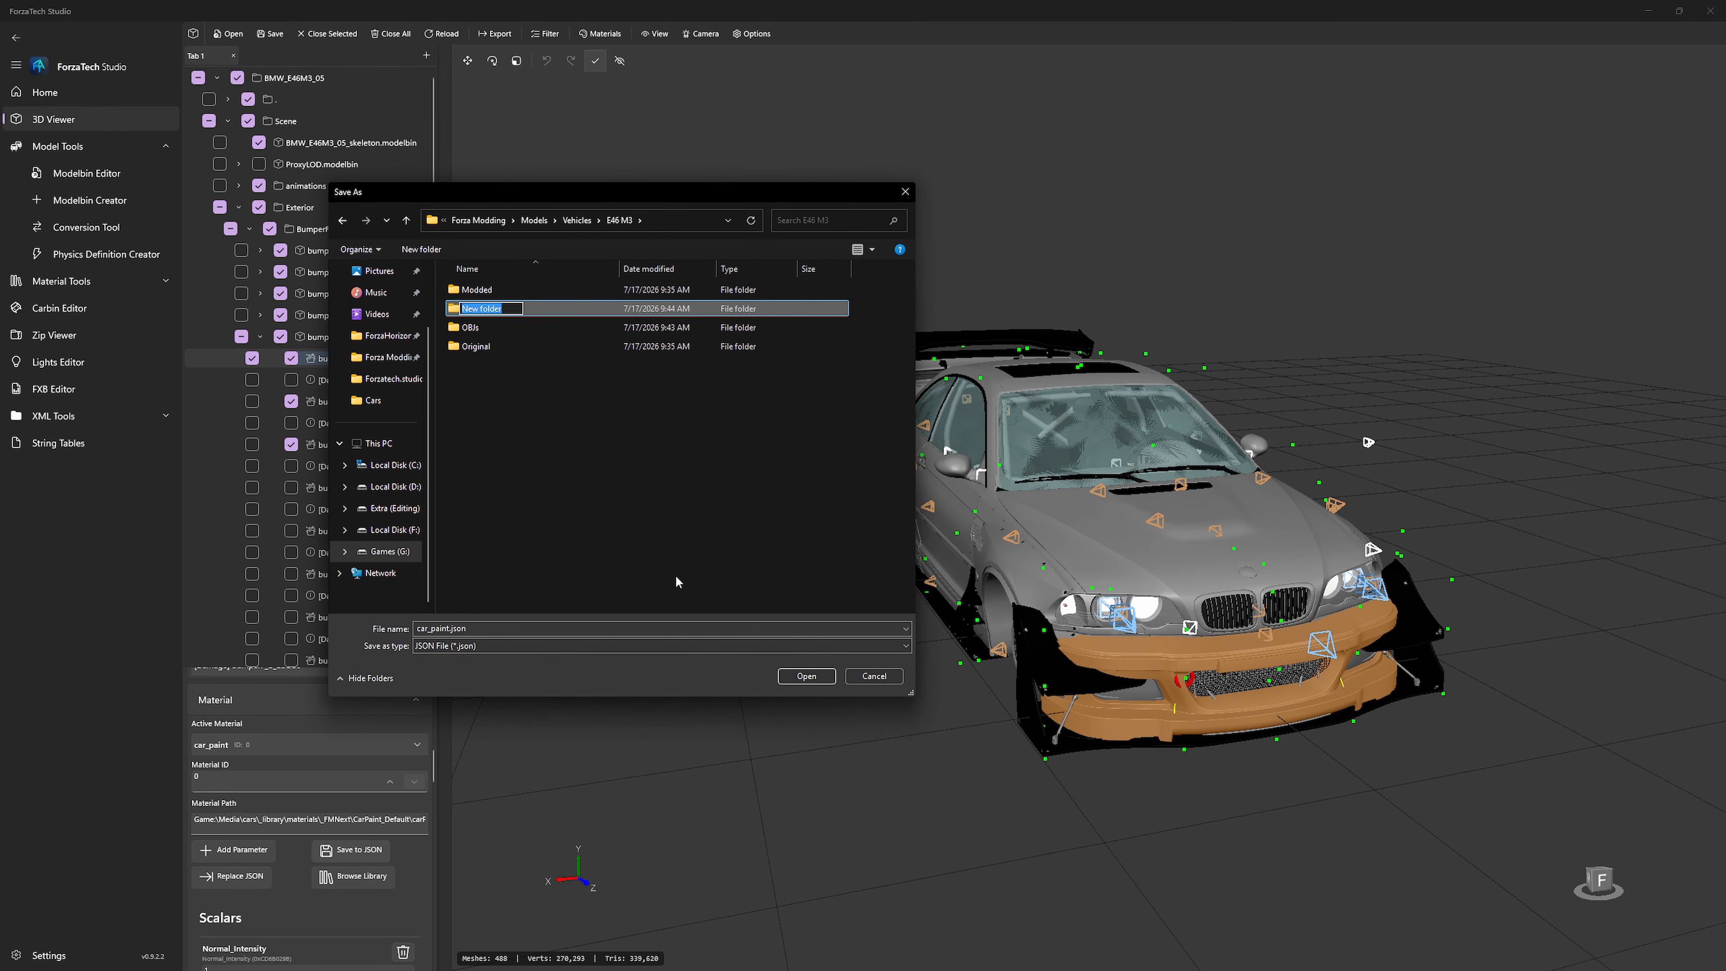
text(JSONS)
key(Return)
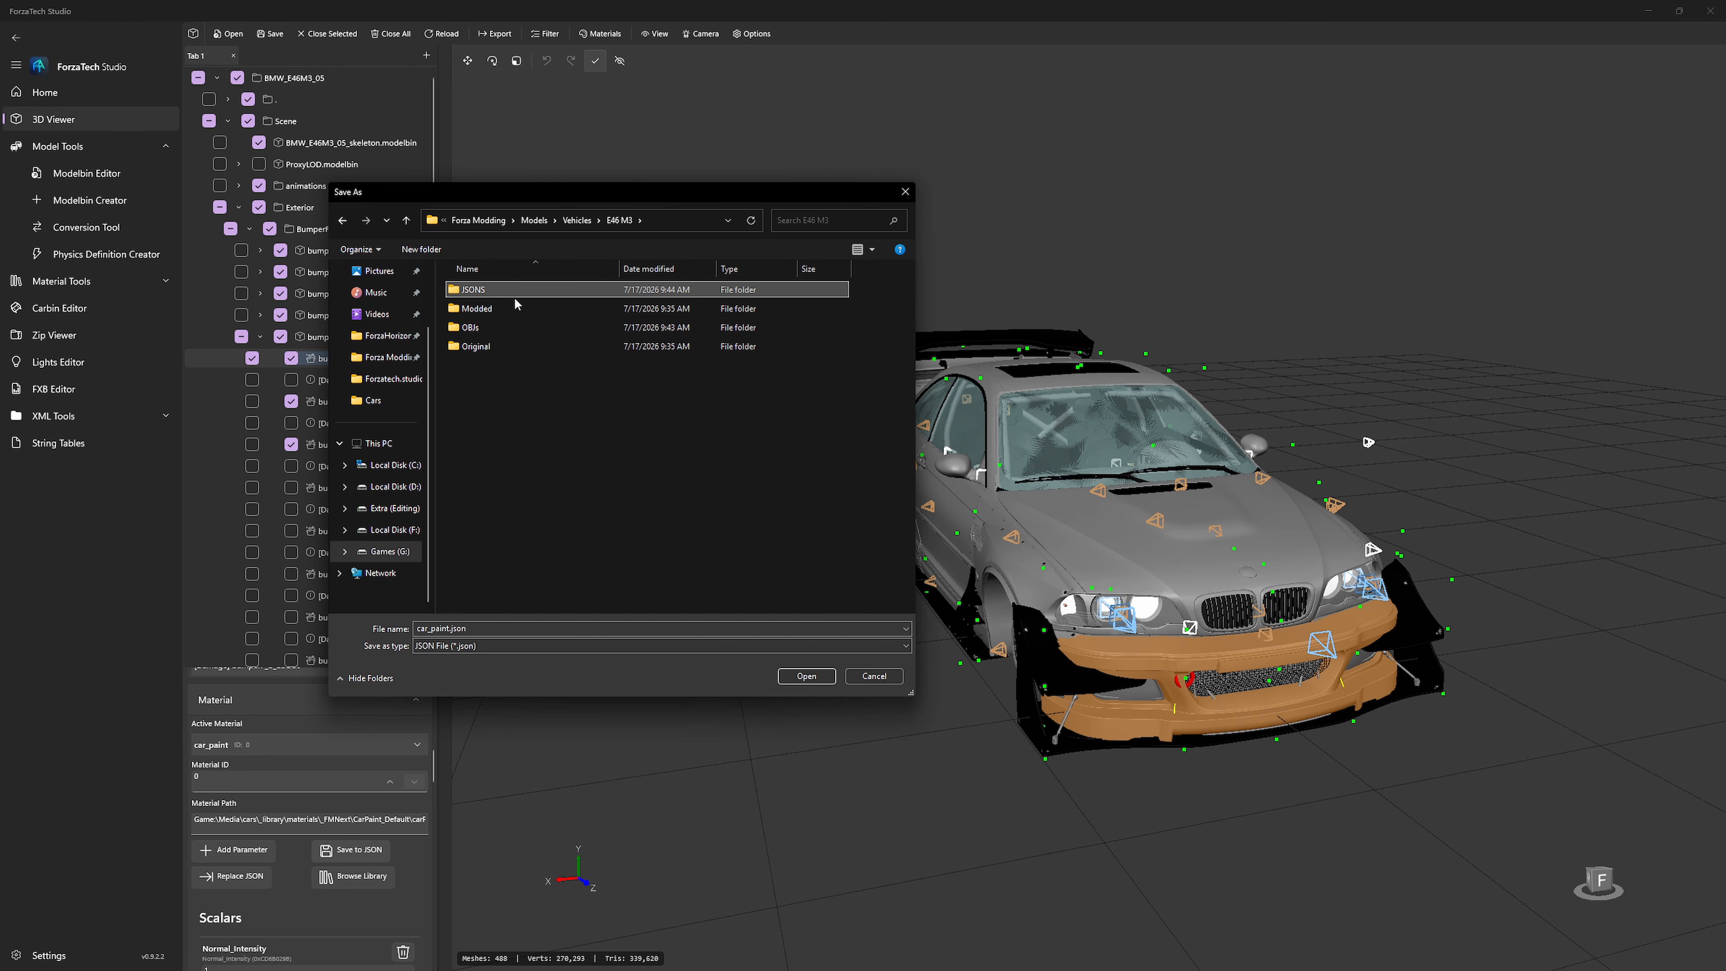
double_click(514, 294)
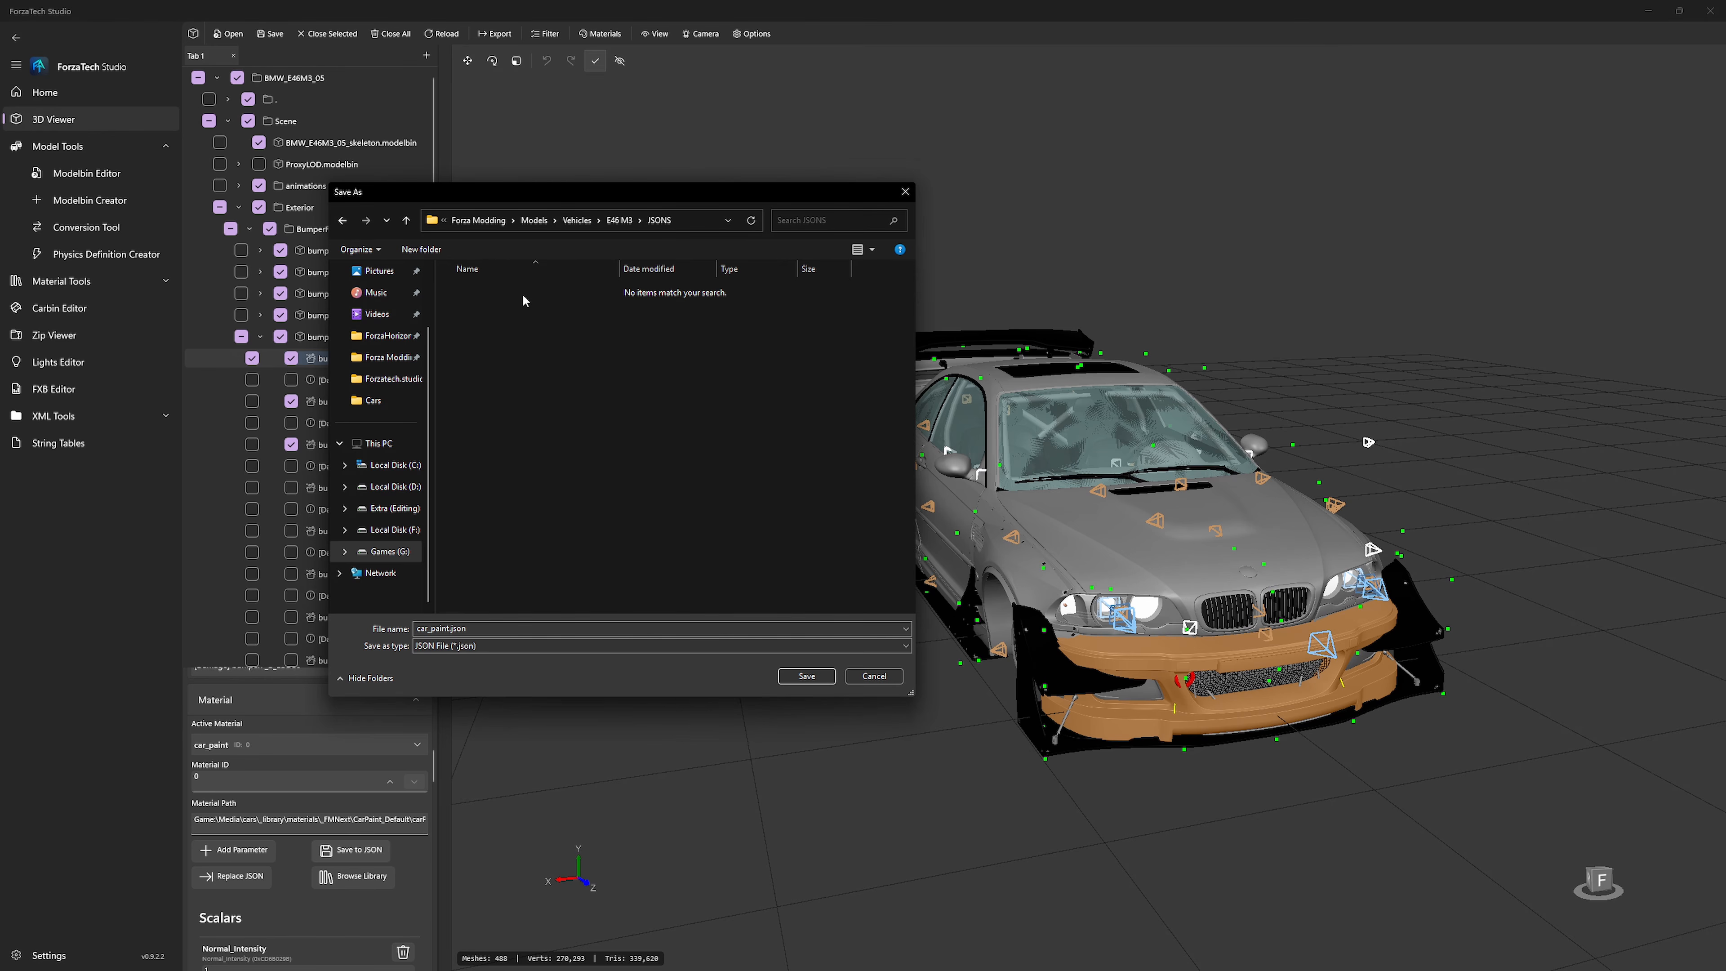
click(807, 677)
Step: Open the Modelbin Creator and set the target game to Forza Horizon 6
click(911, 523)
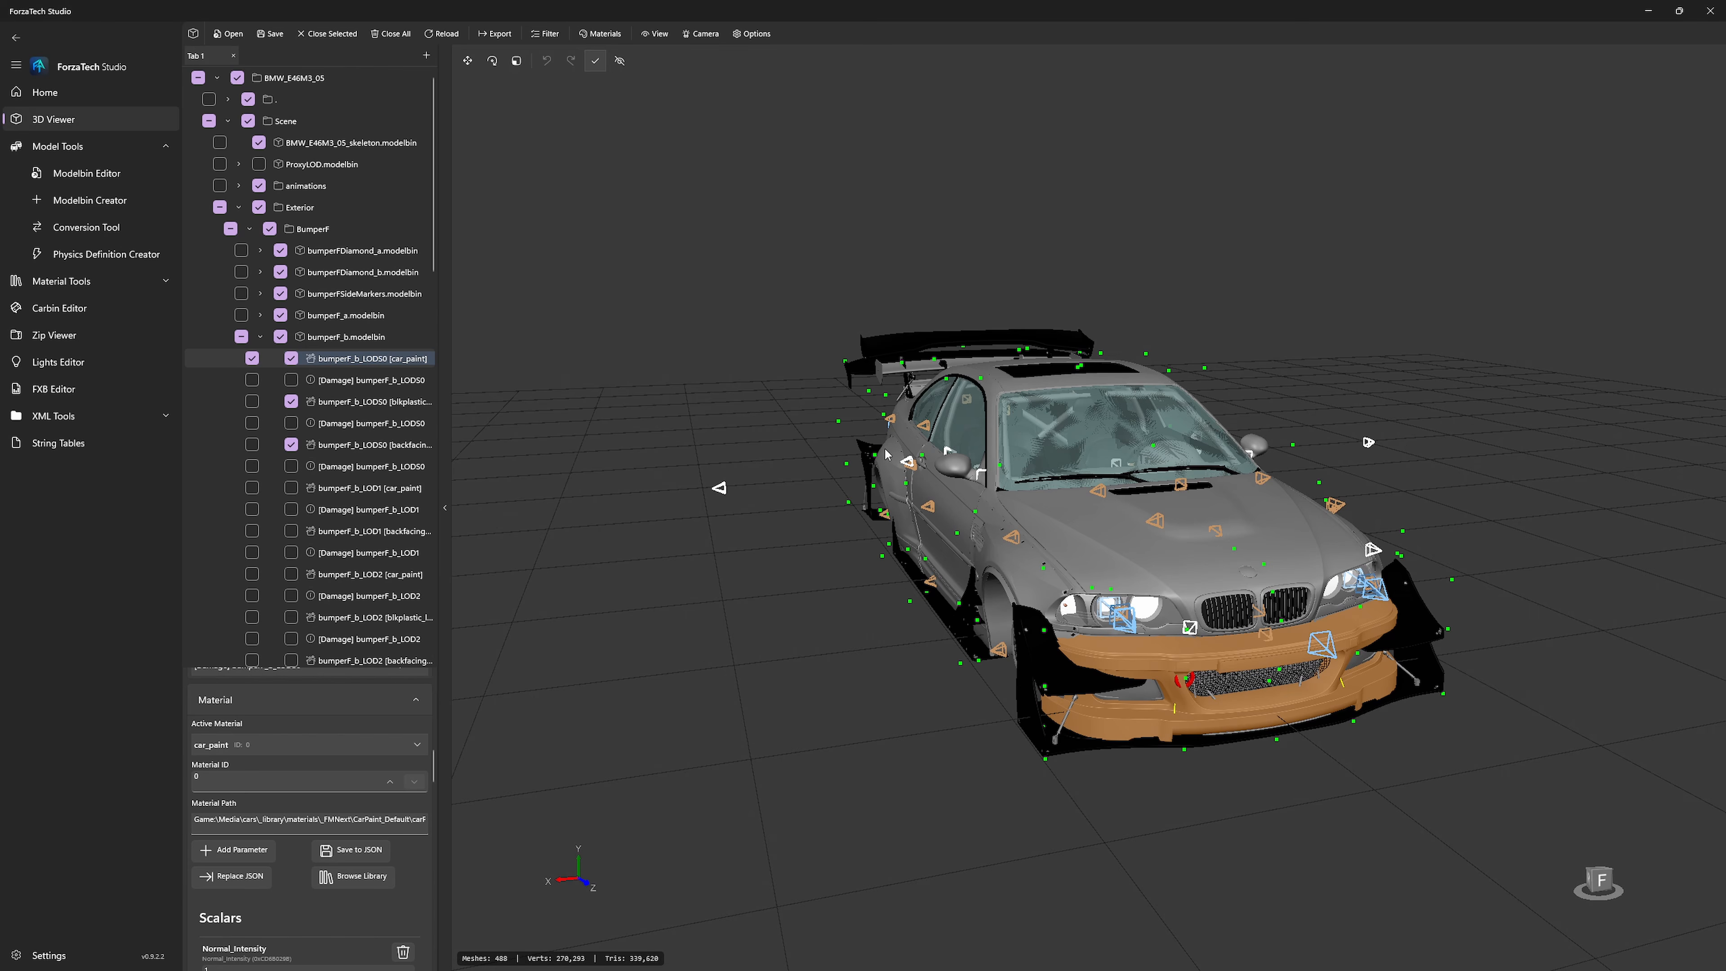
drag(876, 514, 1036, 522)
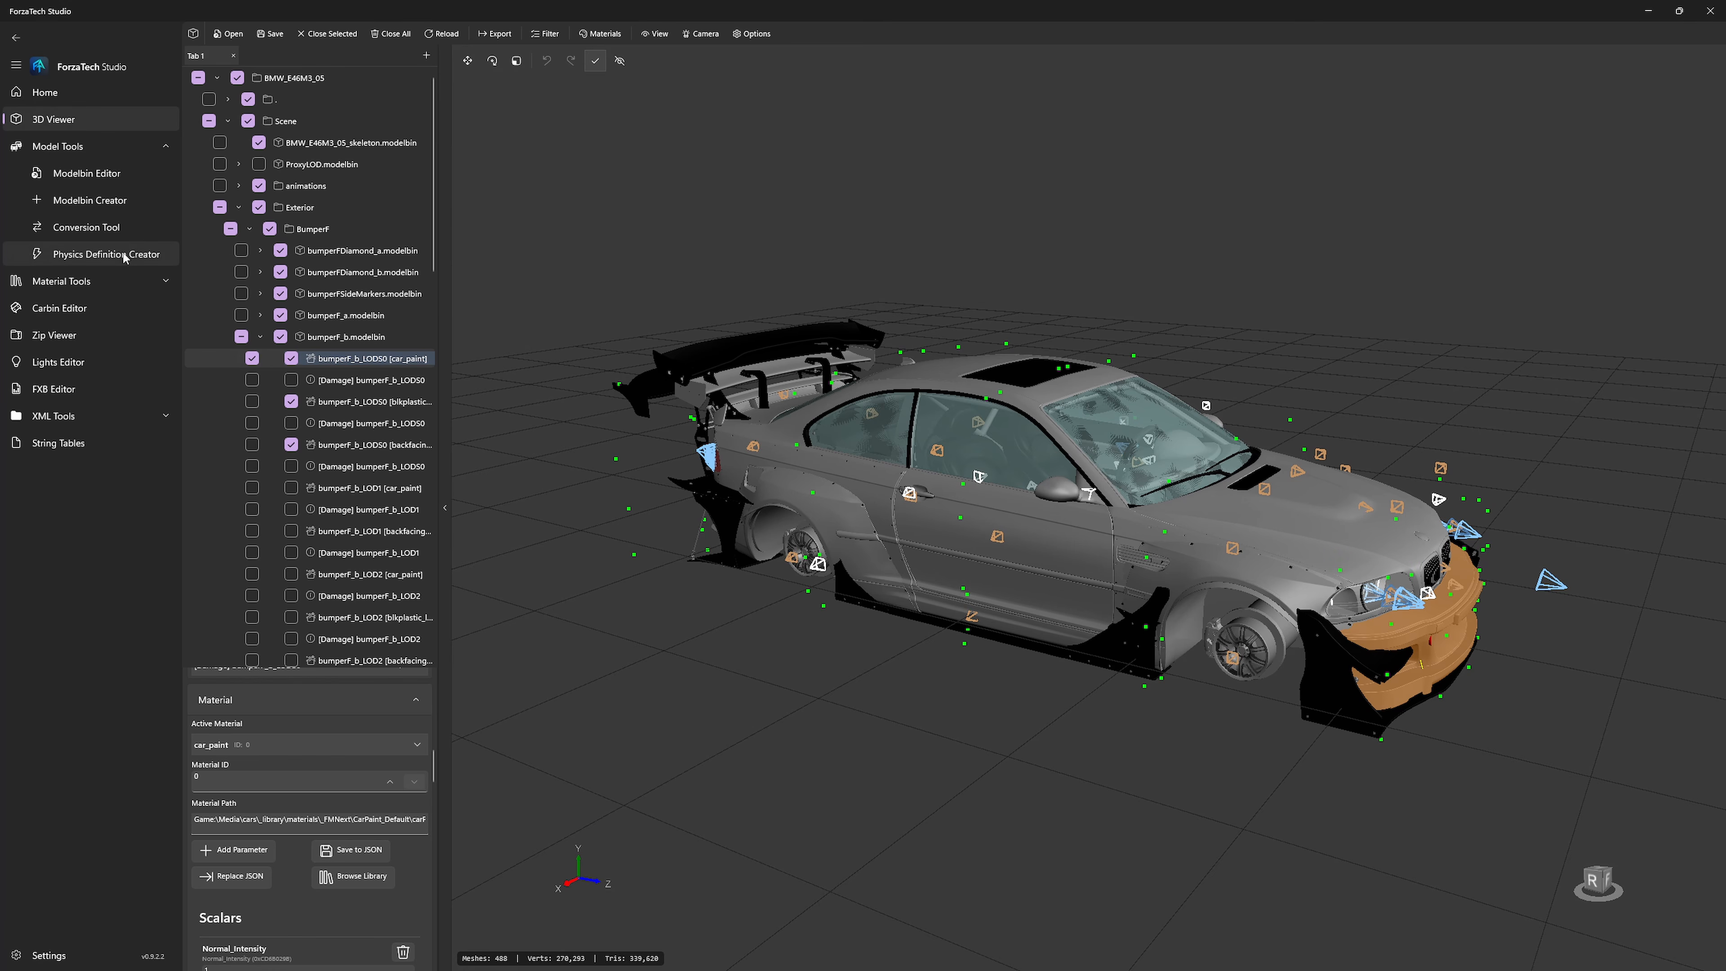
click(109, 203)
click(813, 290)
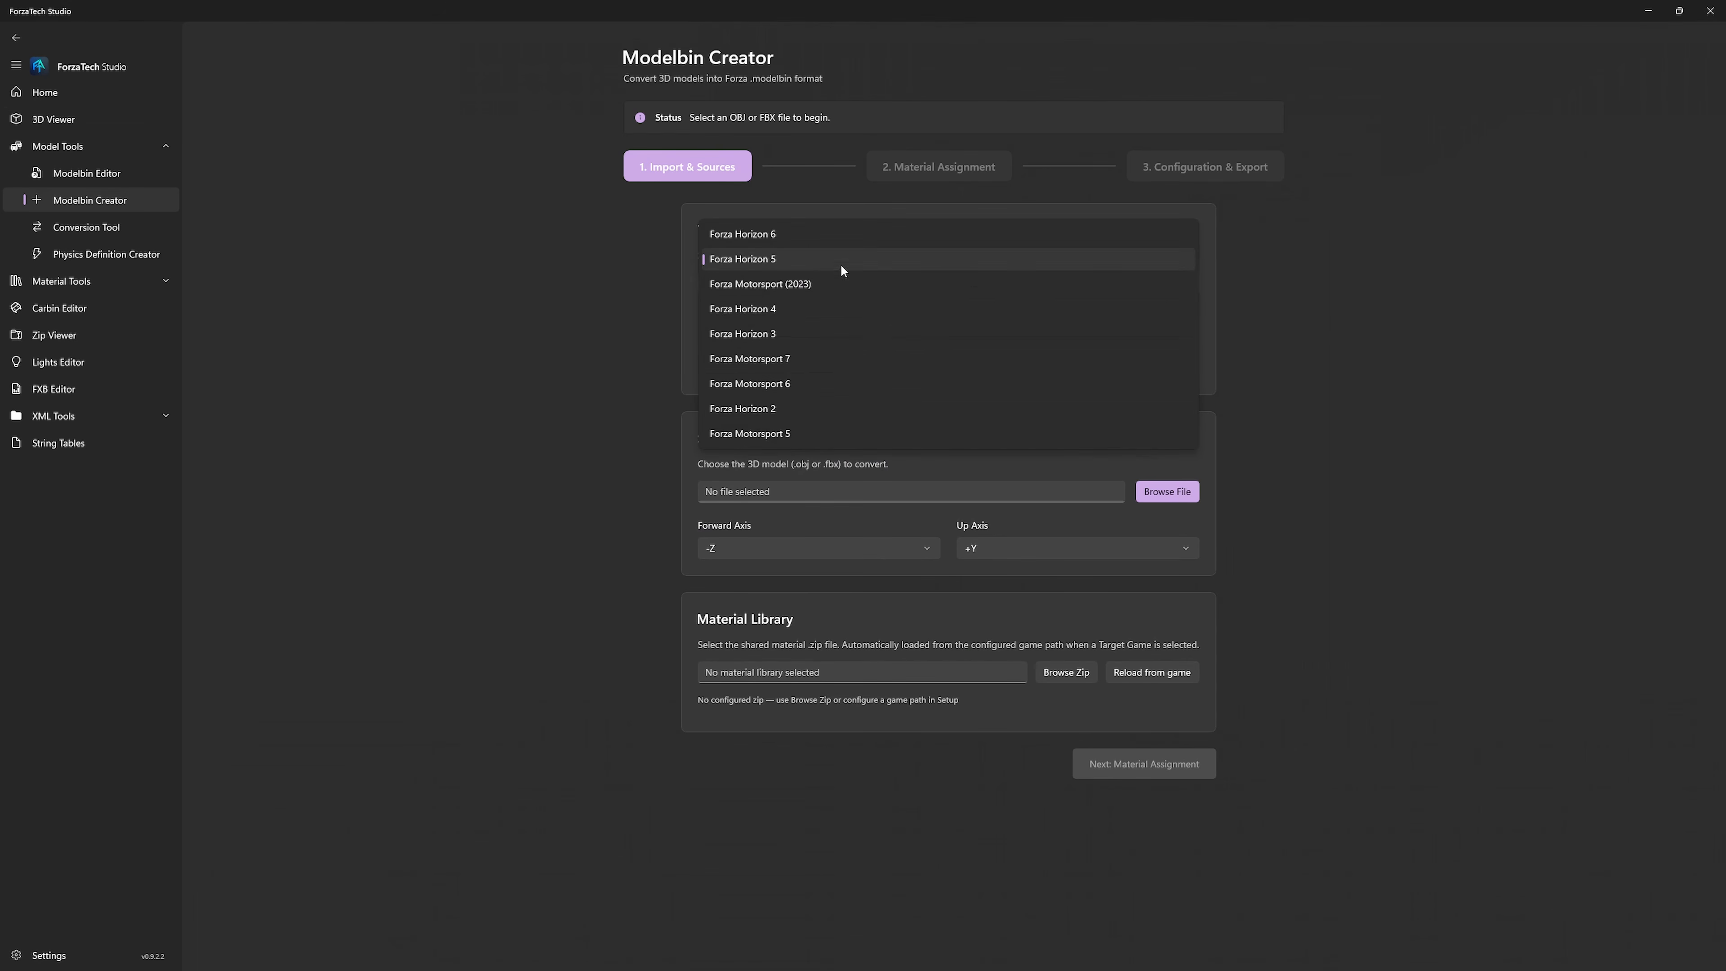
click(801, 235)
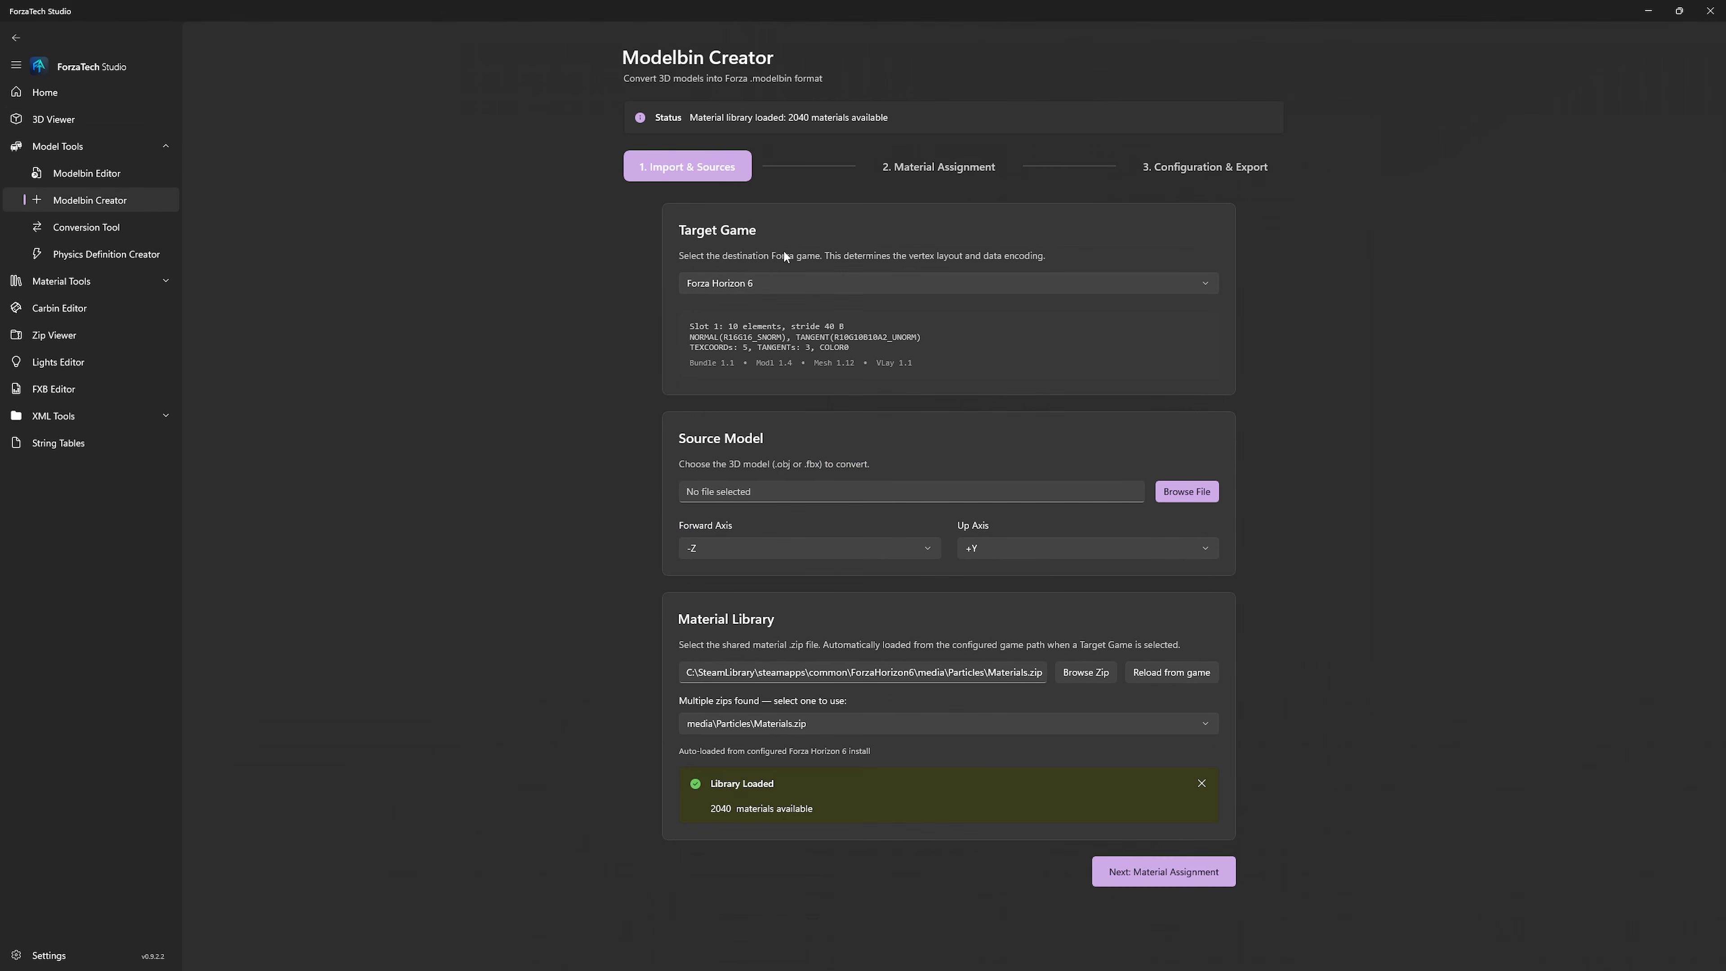
Step: Load Front Bumper.obj from the E46 M3 OBJs folder in Forza Modding as the source model
click(1187, 491)
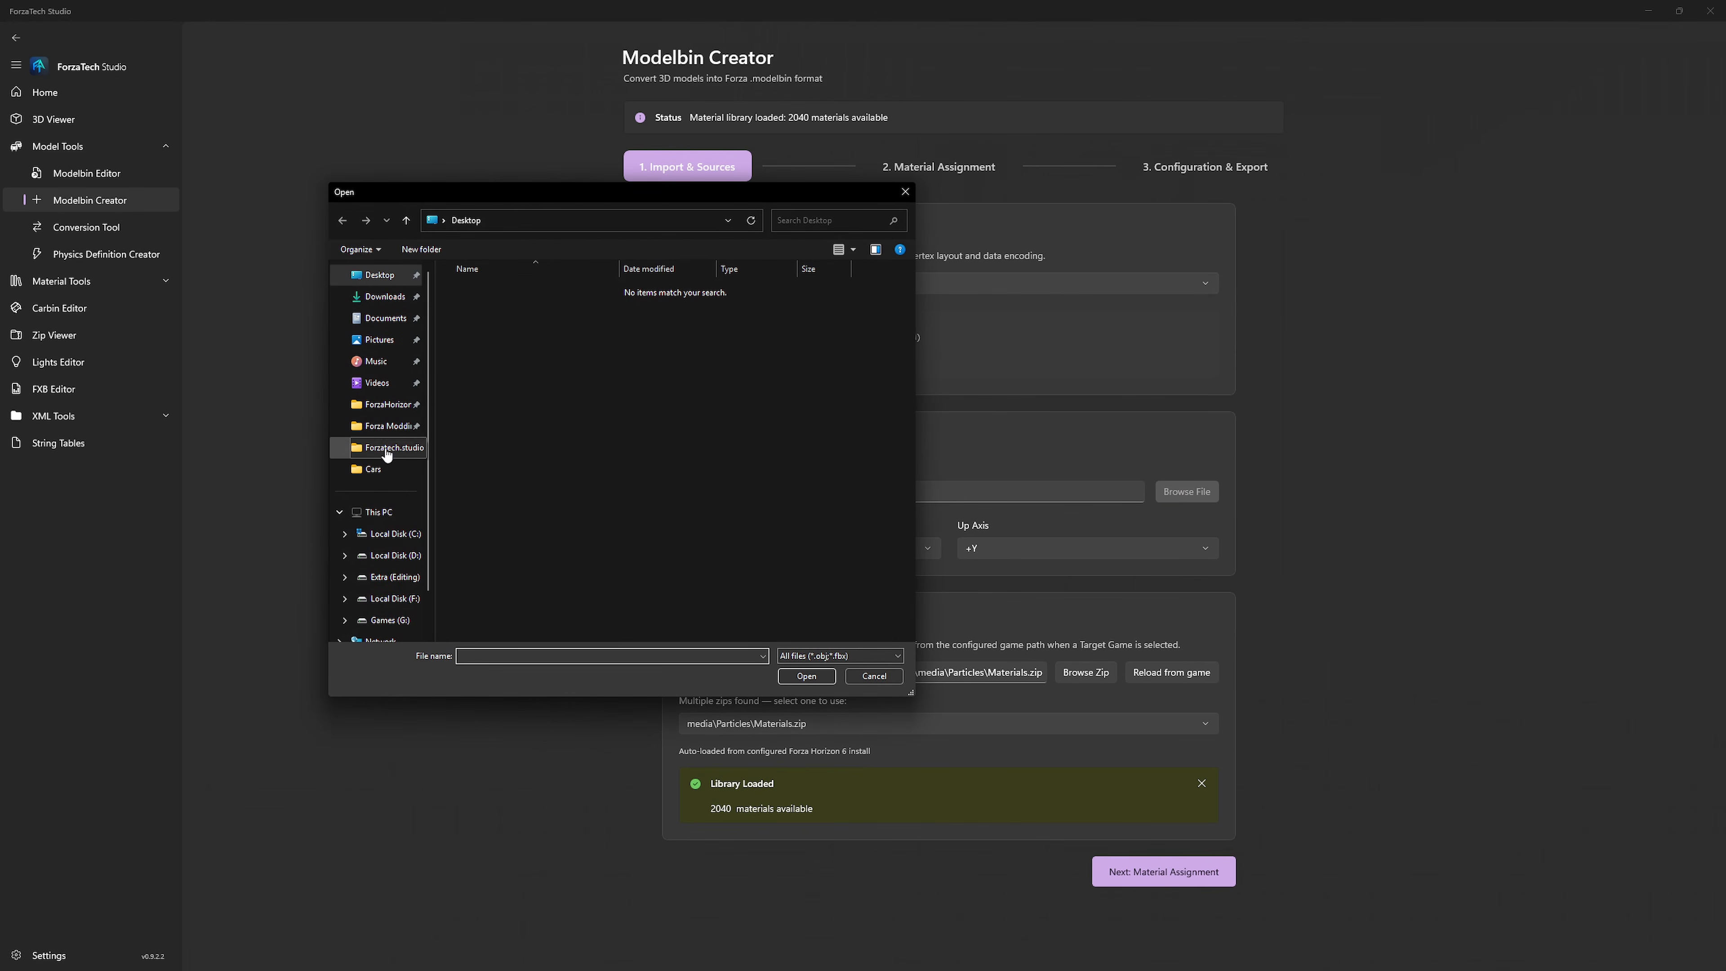
click(387, 426)
double_click(520, 308)
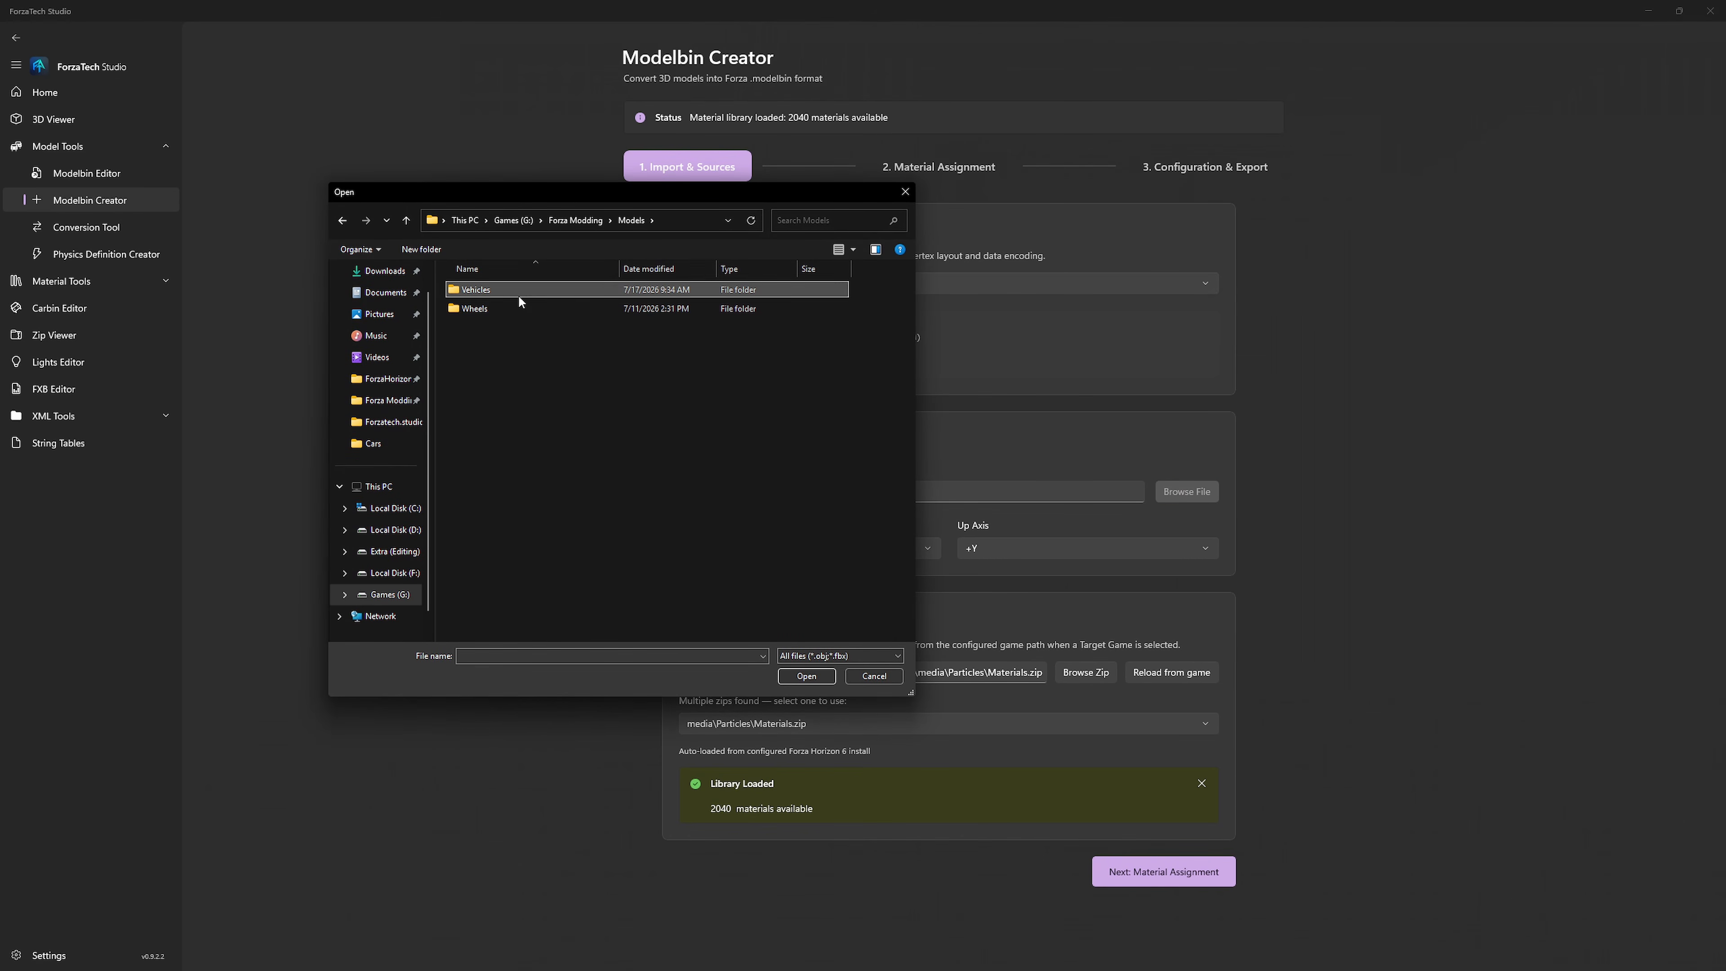
double_click(518, 291)
double_click(492, 385)
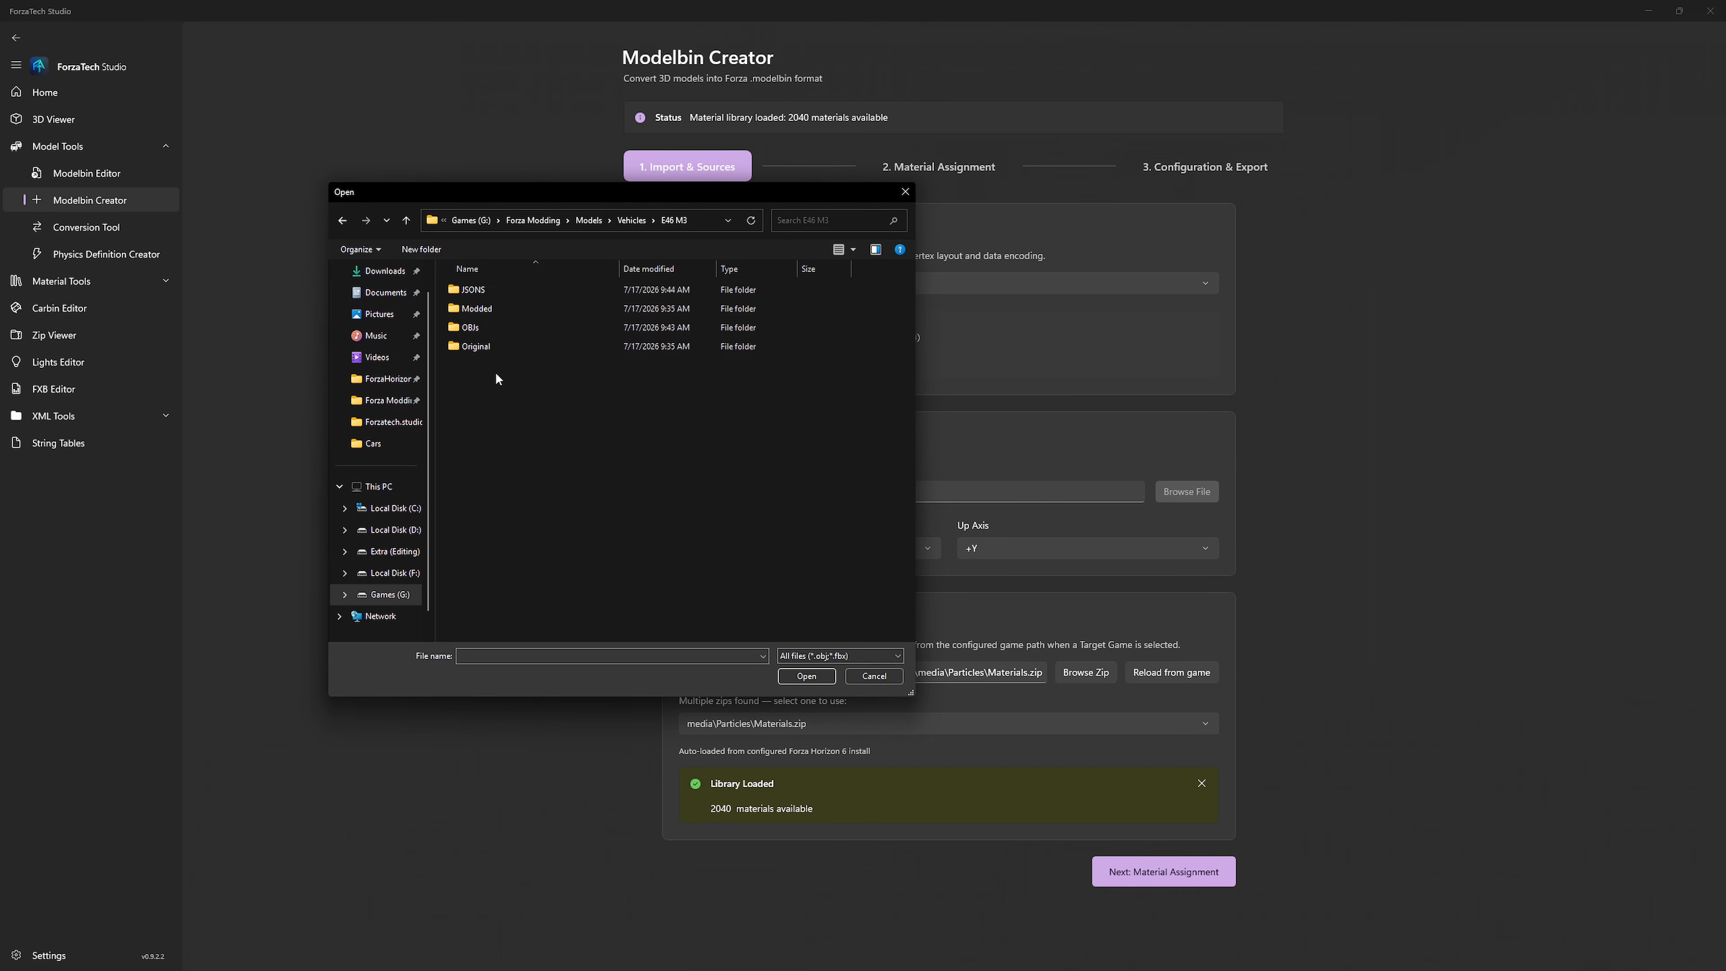
double_click(510, 327)
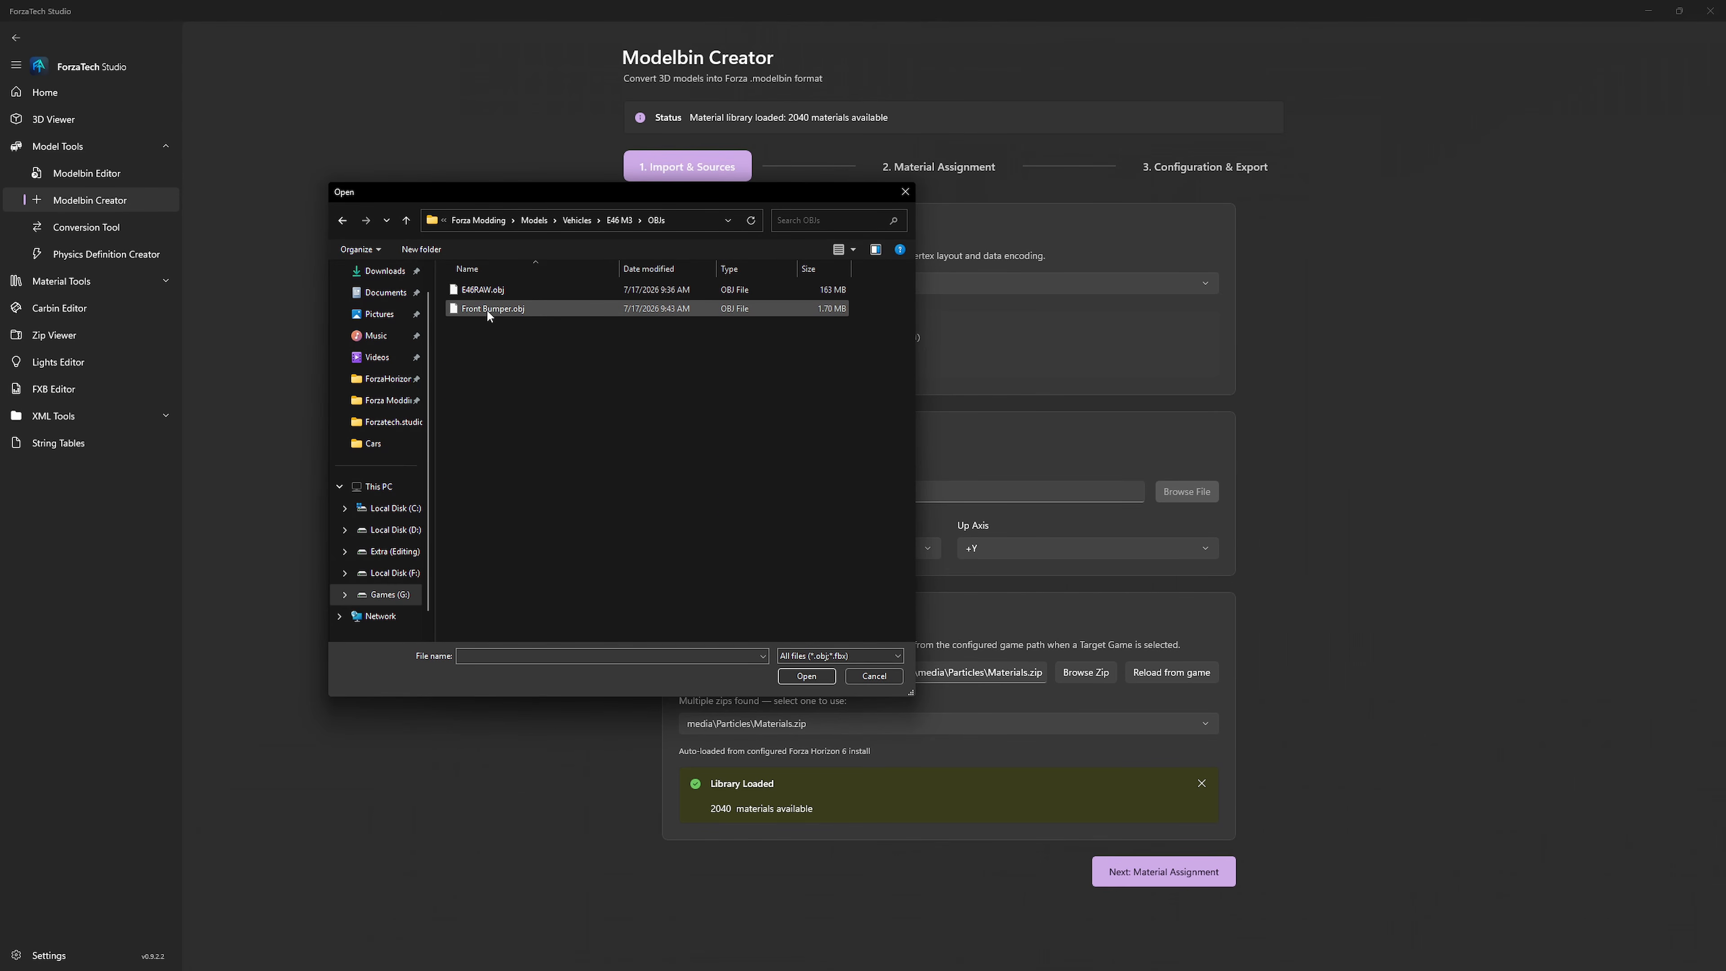
click(520, 308)
double_click(520, 308)
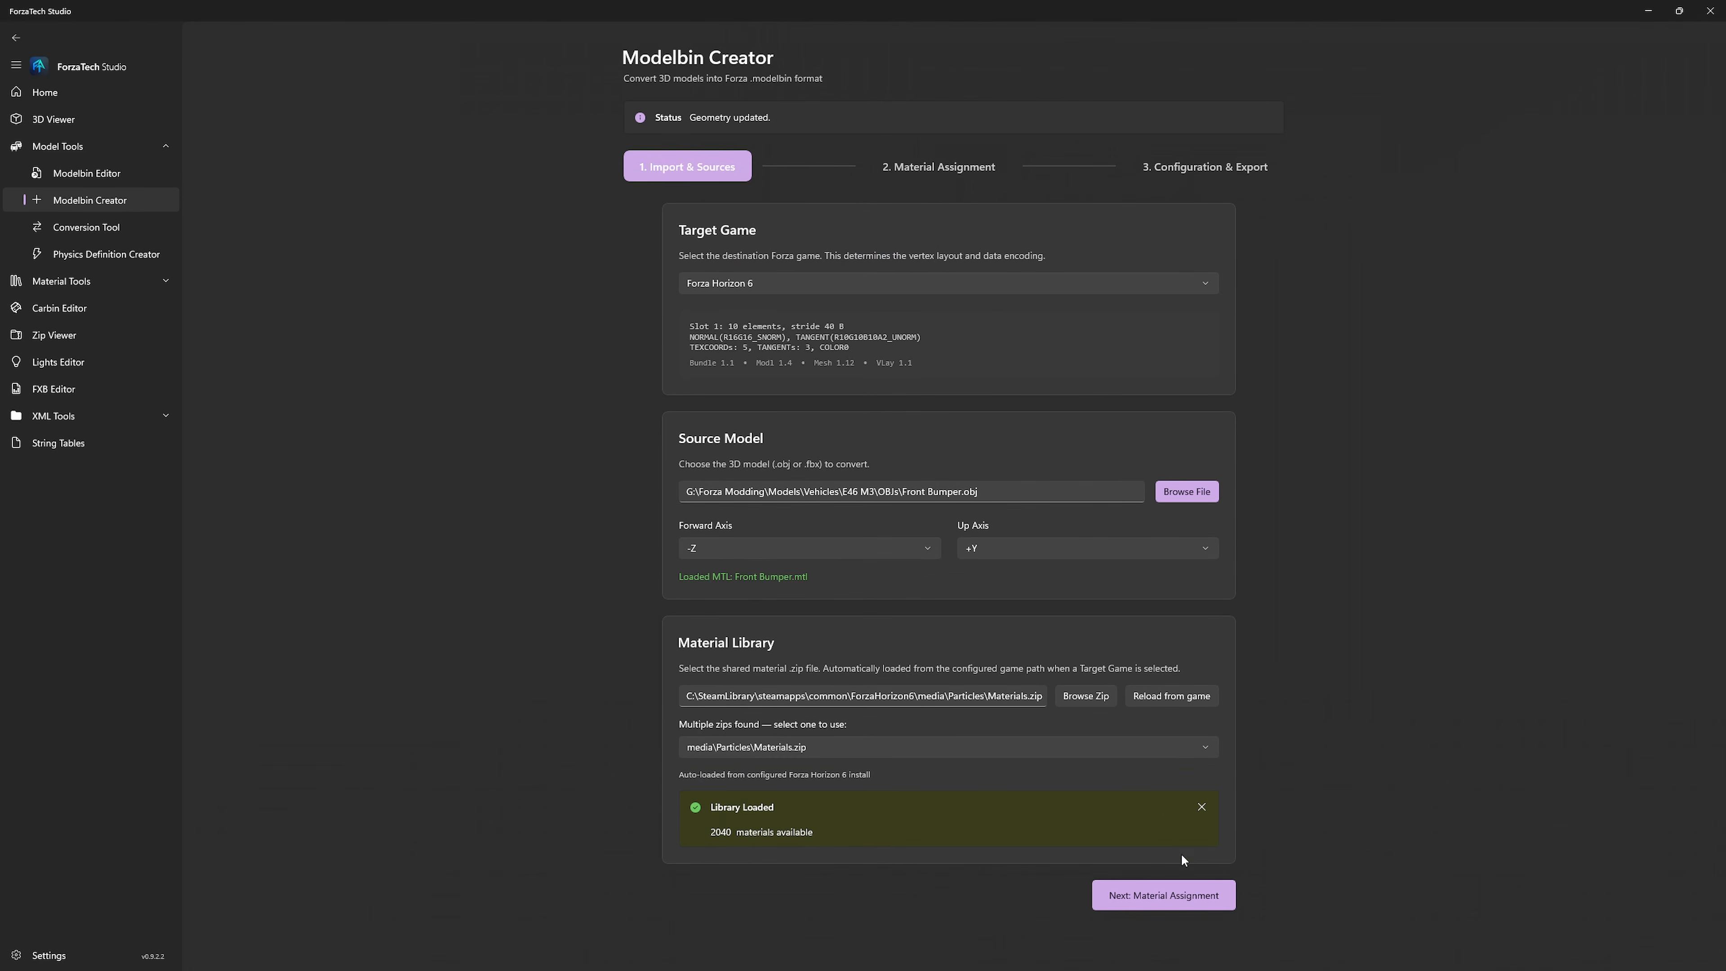
Step: In material assignment, import car_paint.json from the JSONS folder as the bumper object's material
click(1174, 895)
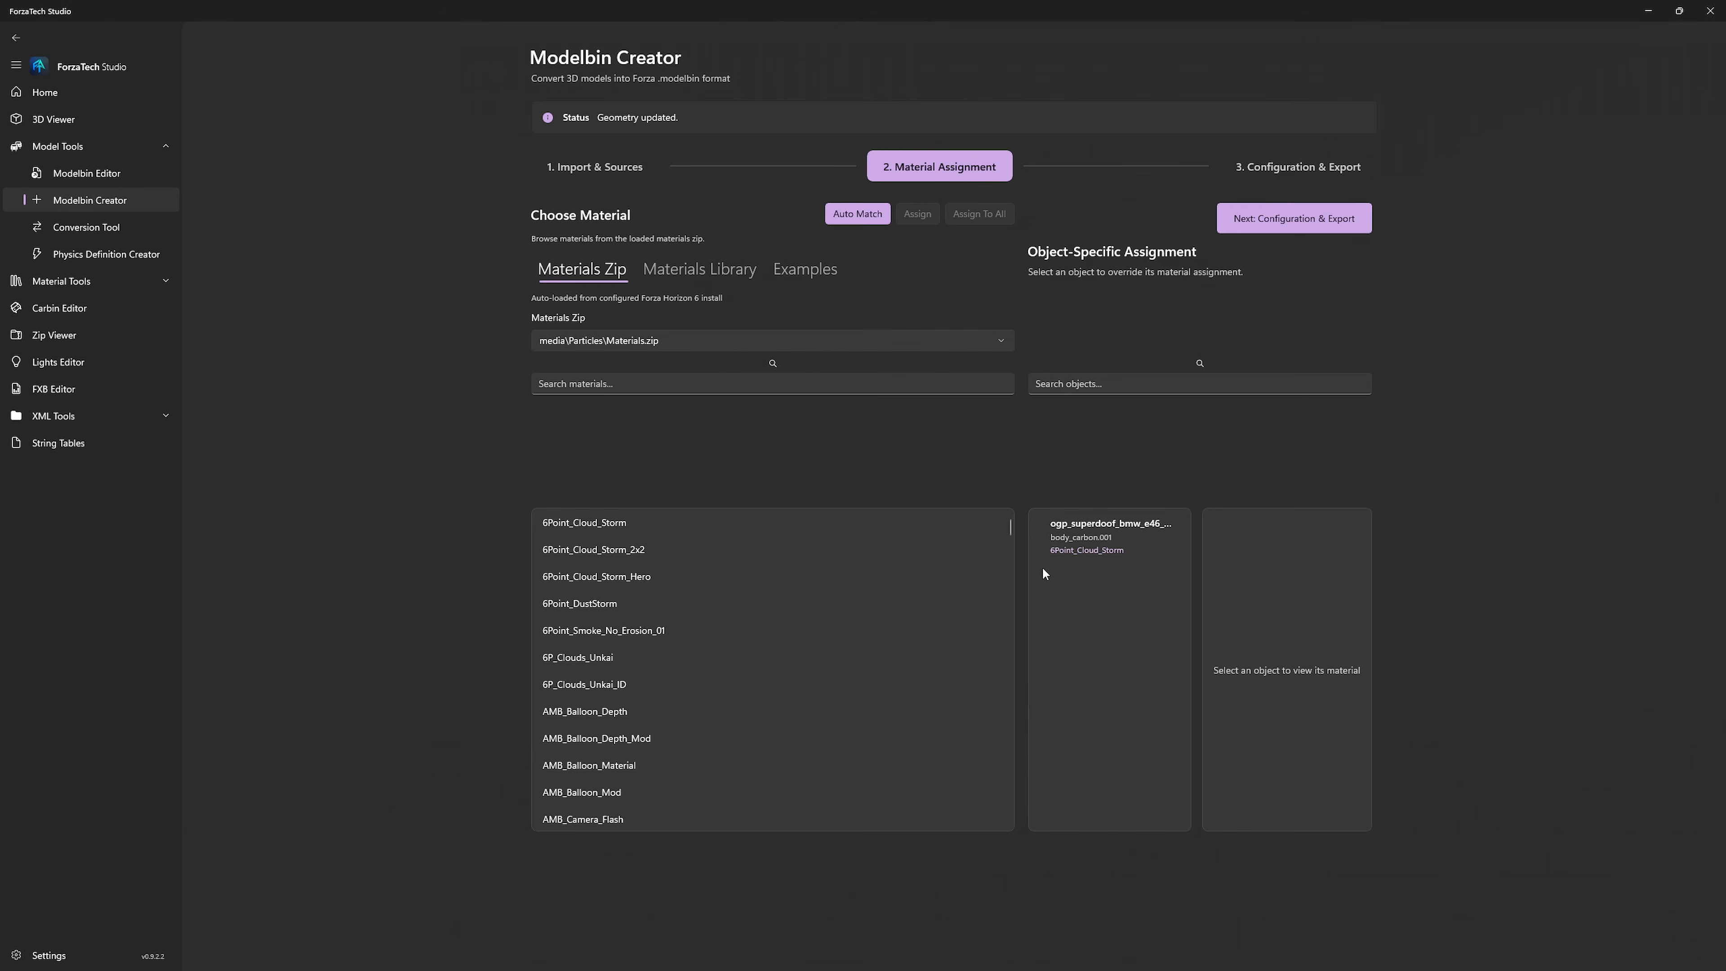
click(1111, 535)
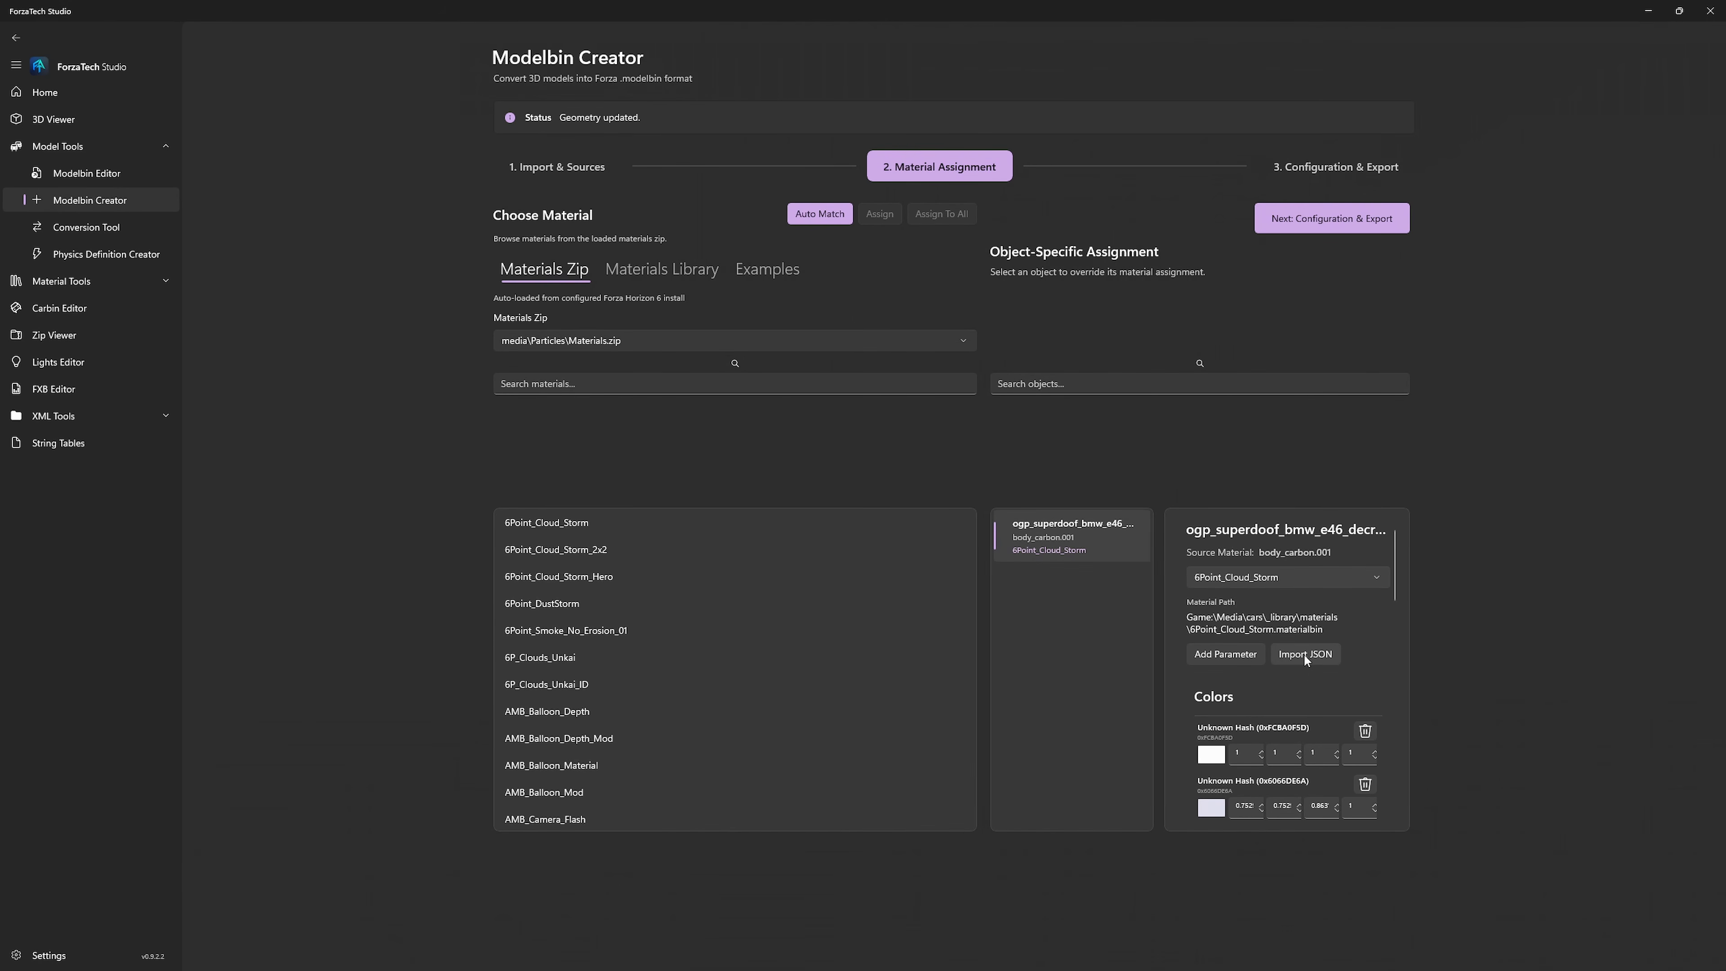
click(1319, 655)
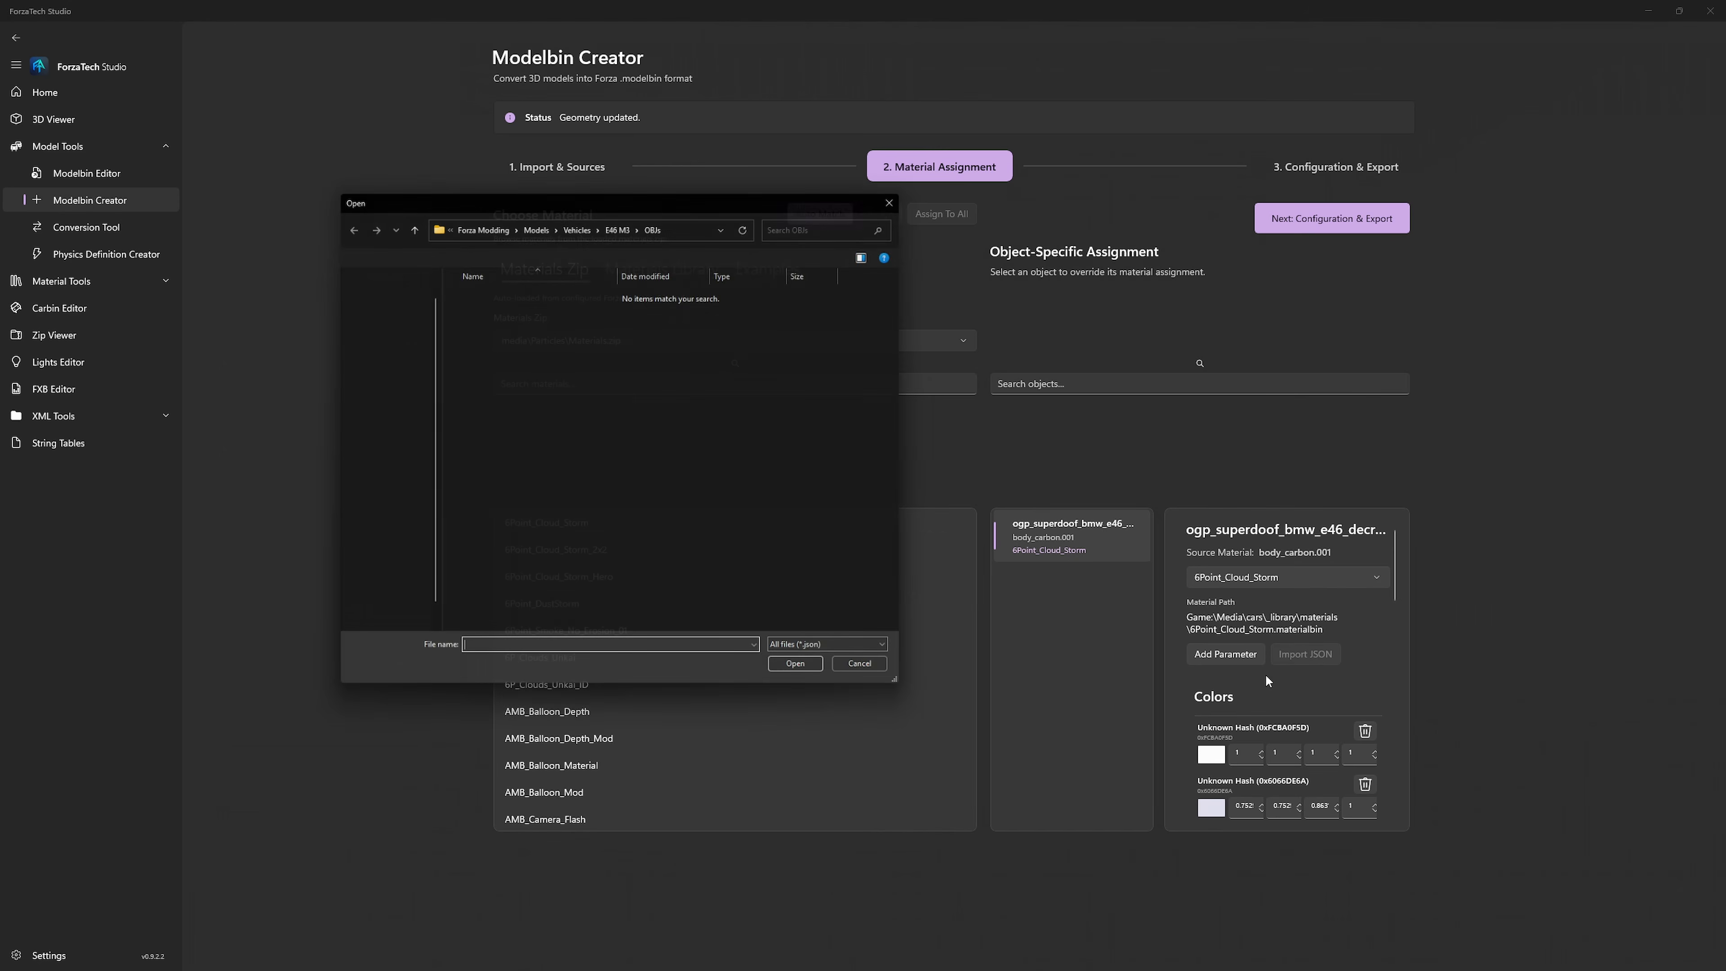
click(620, 219)
double_click(530, 309)
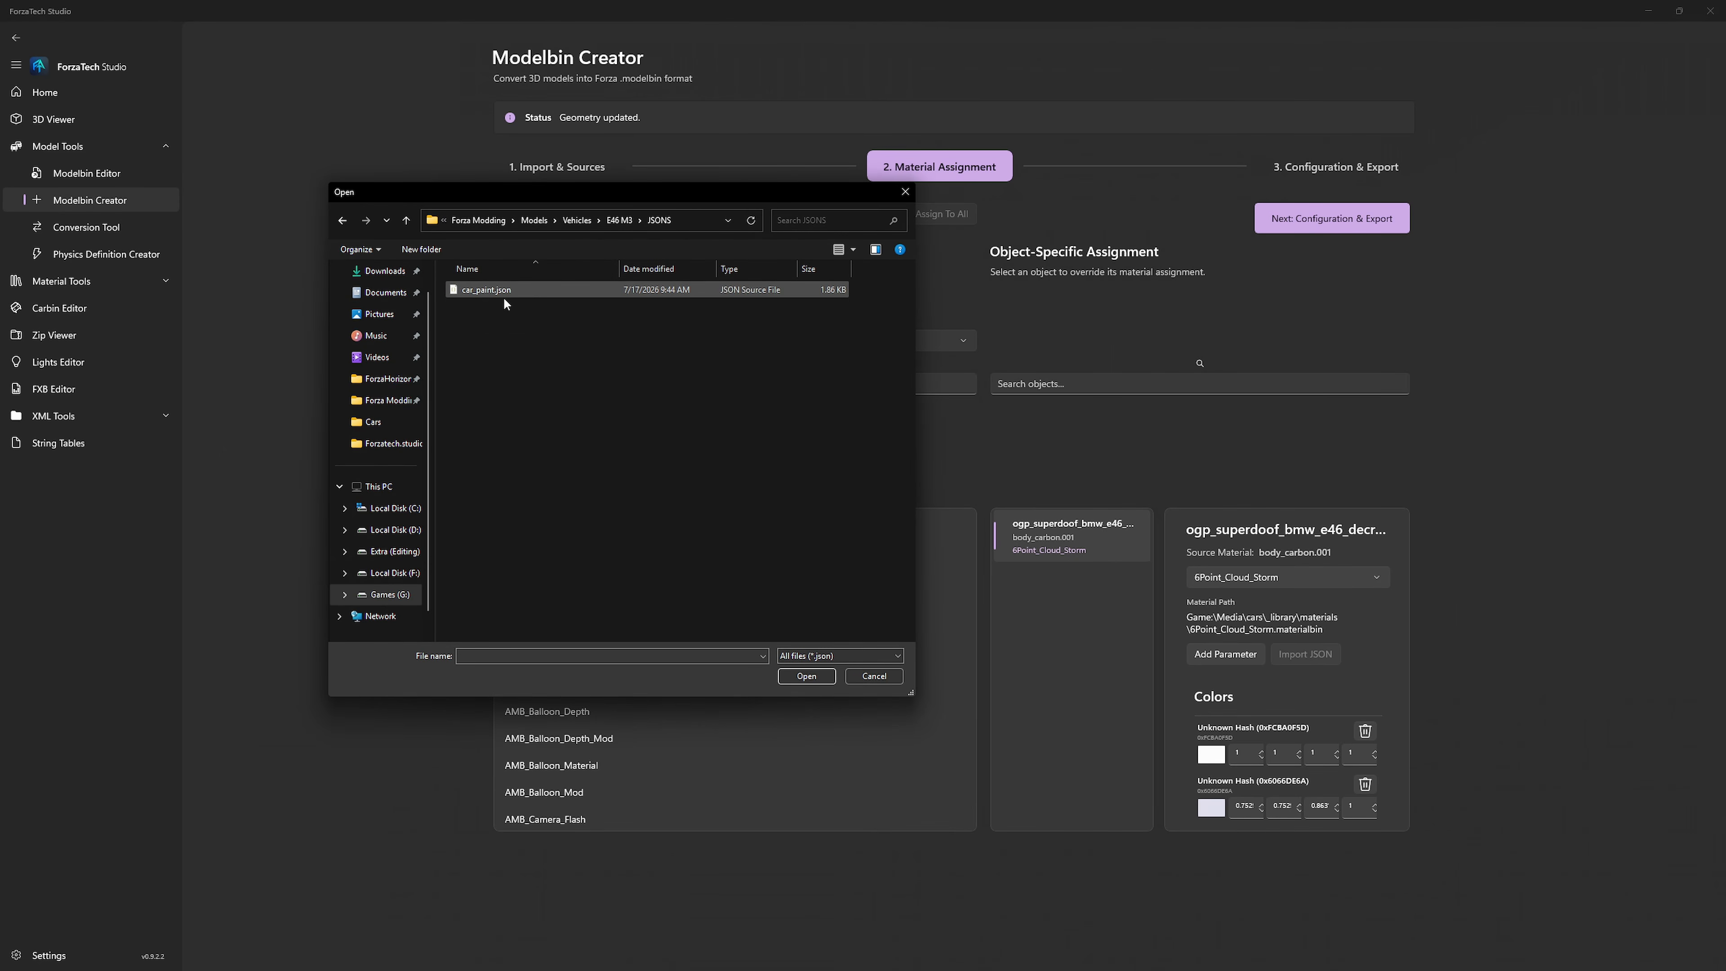
click(489, 293)
double_click(490, 293)
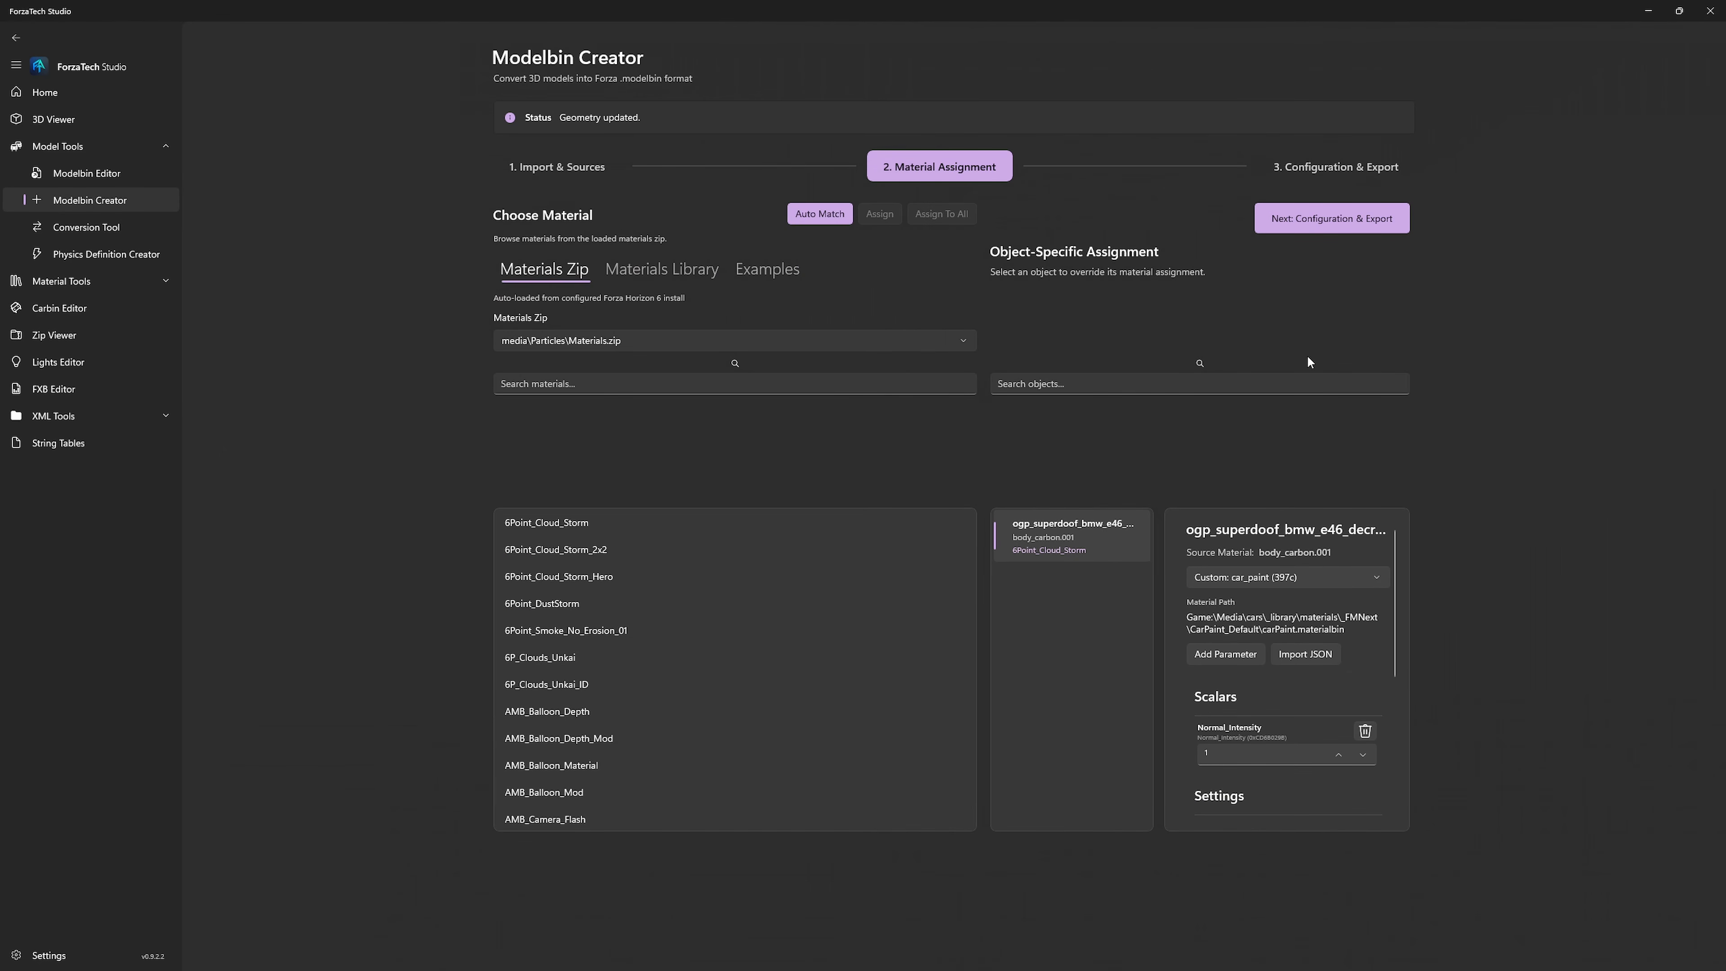
Step: Proceed to configuration and export, and include the bumper object in the Front Bumper modelbin
click(1322, 228)
click(661, 415)
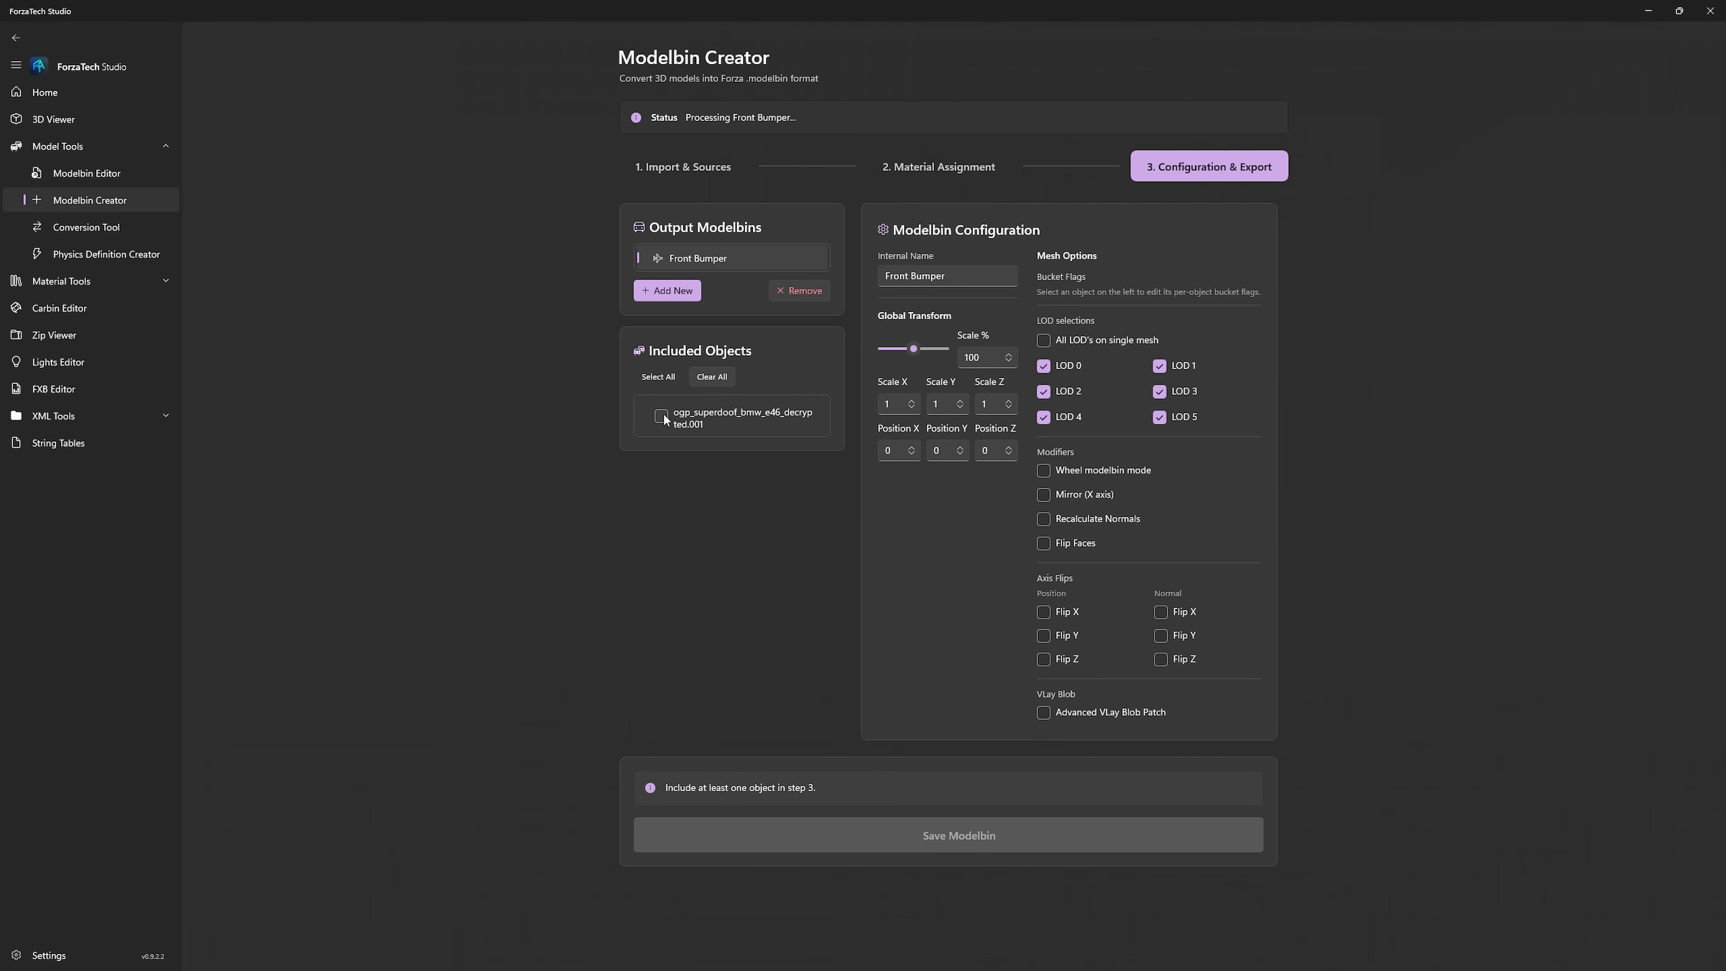
click(661, 415)
Step: Save the modelbin as Front Bumper.modelbin in a new Modelbins folder inside the E46 M3 folder
click(968, 827)
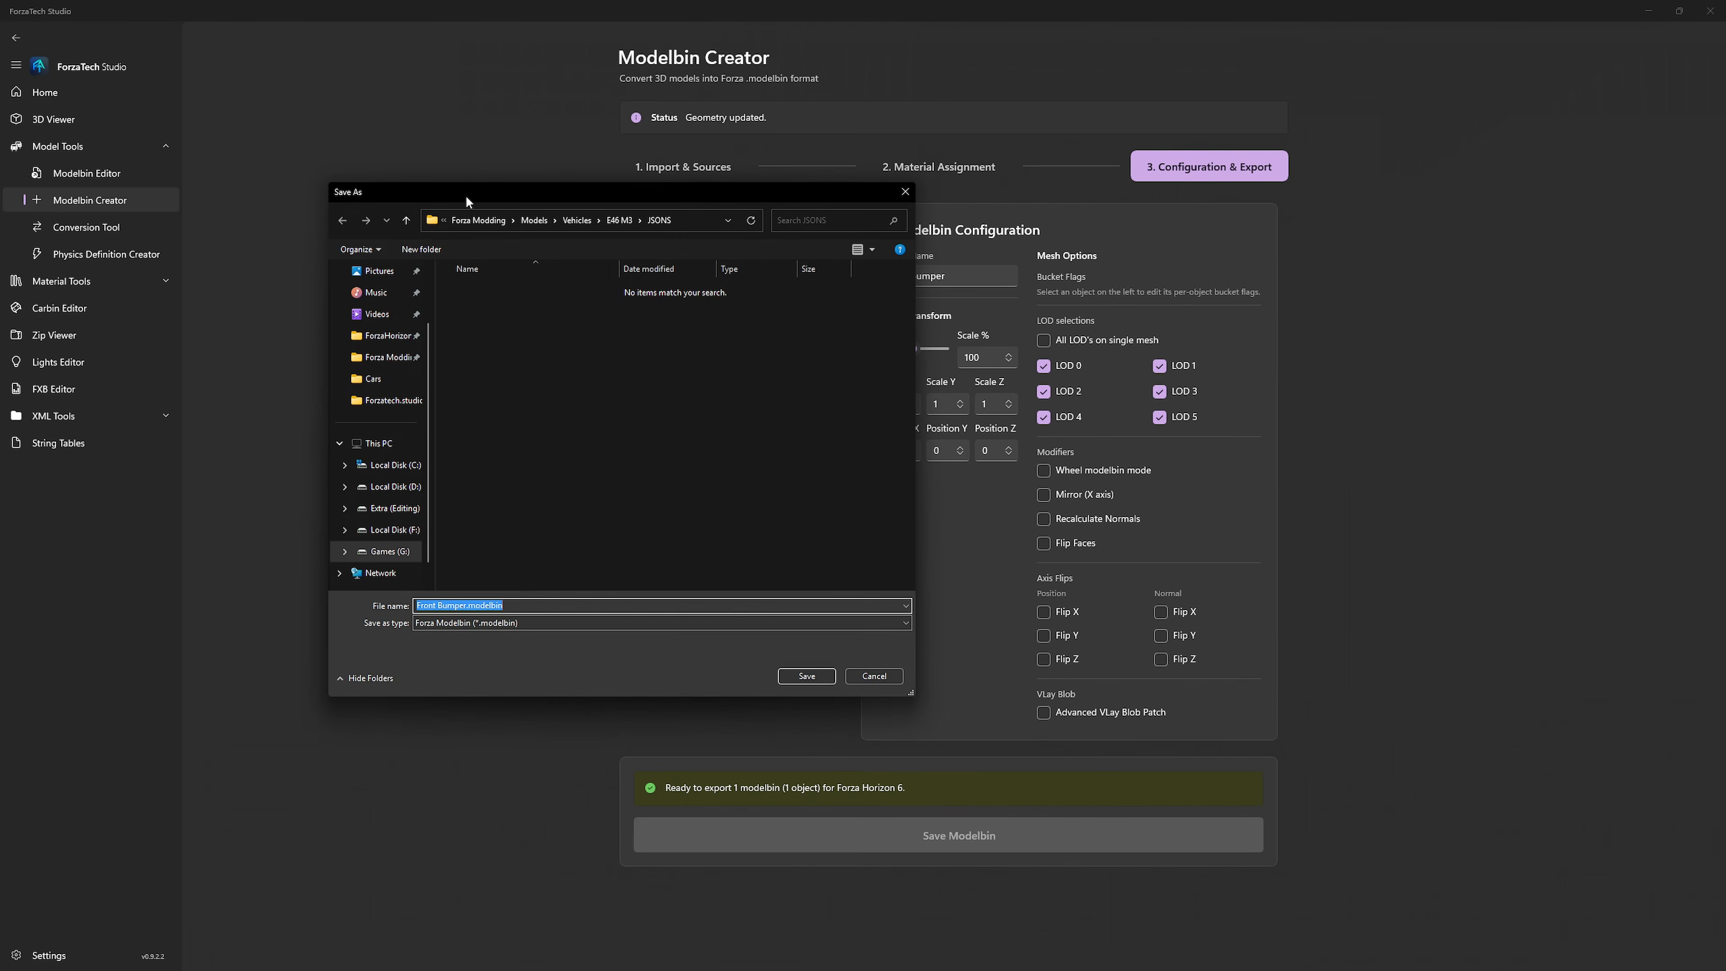
click(623, 223)
right_click(538, 411)
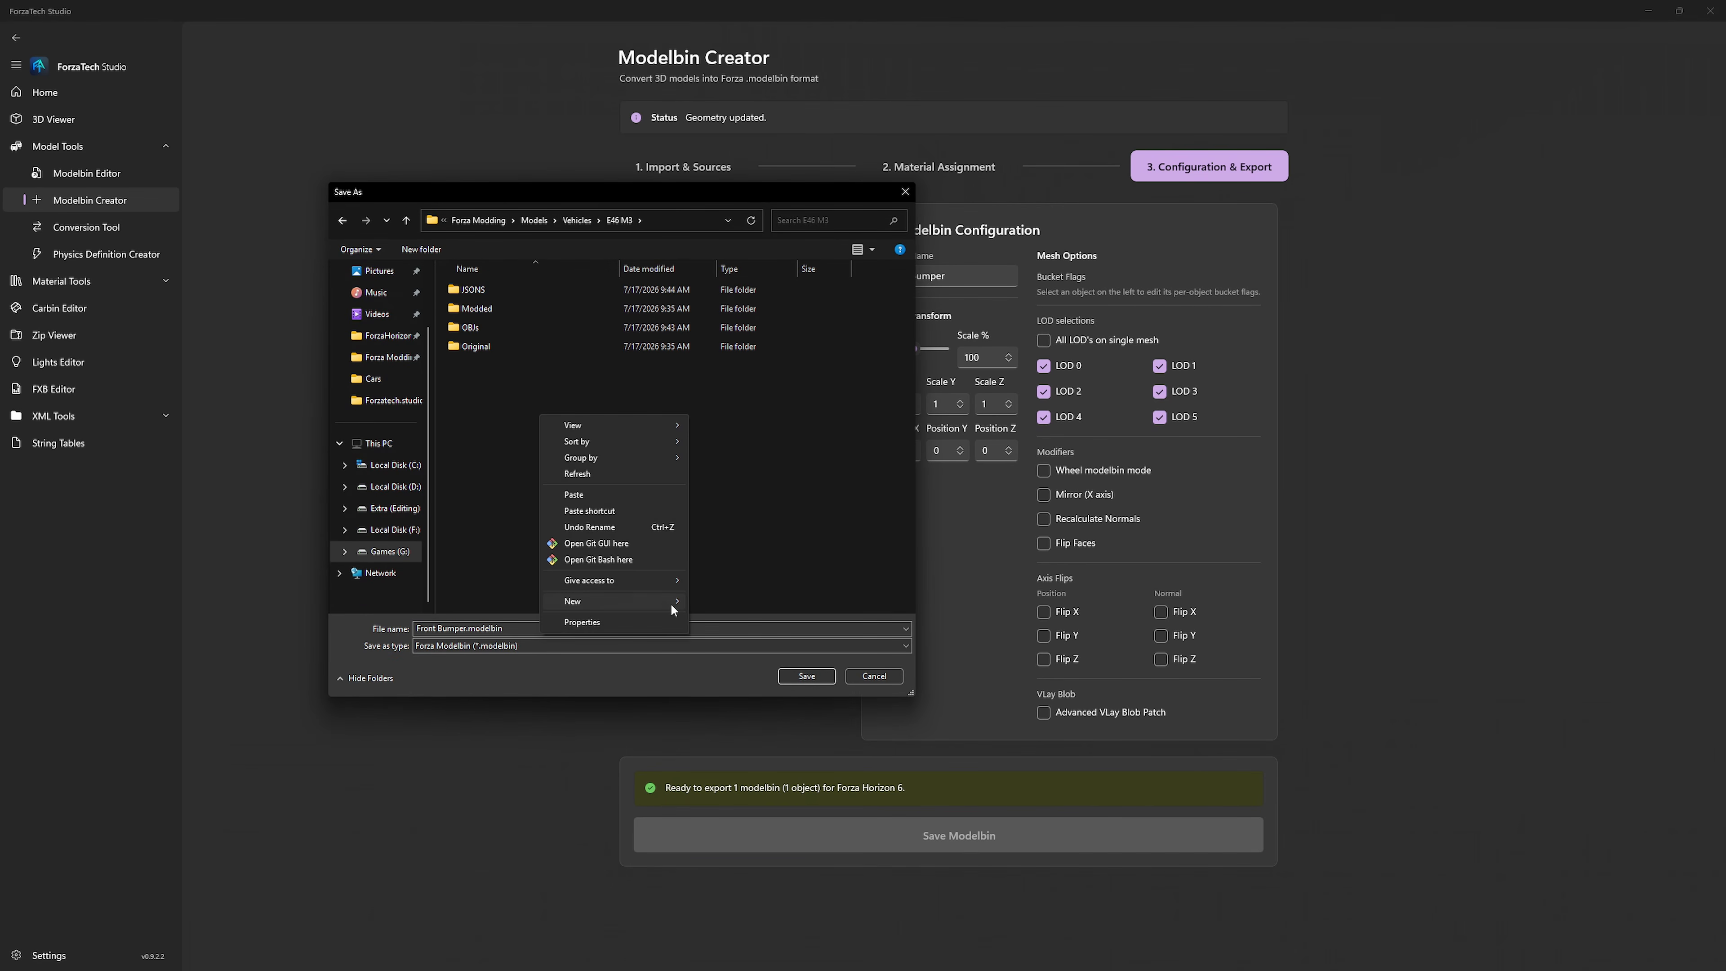
mouse_move(668, 605)
click(721, 605)
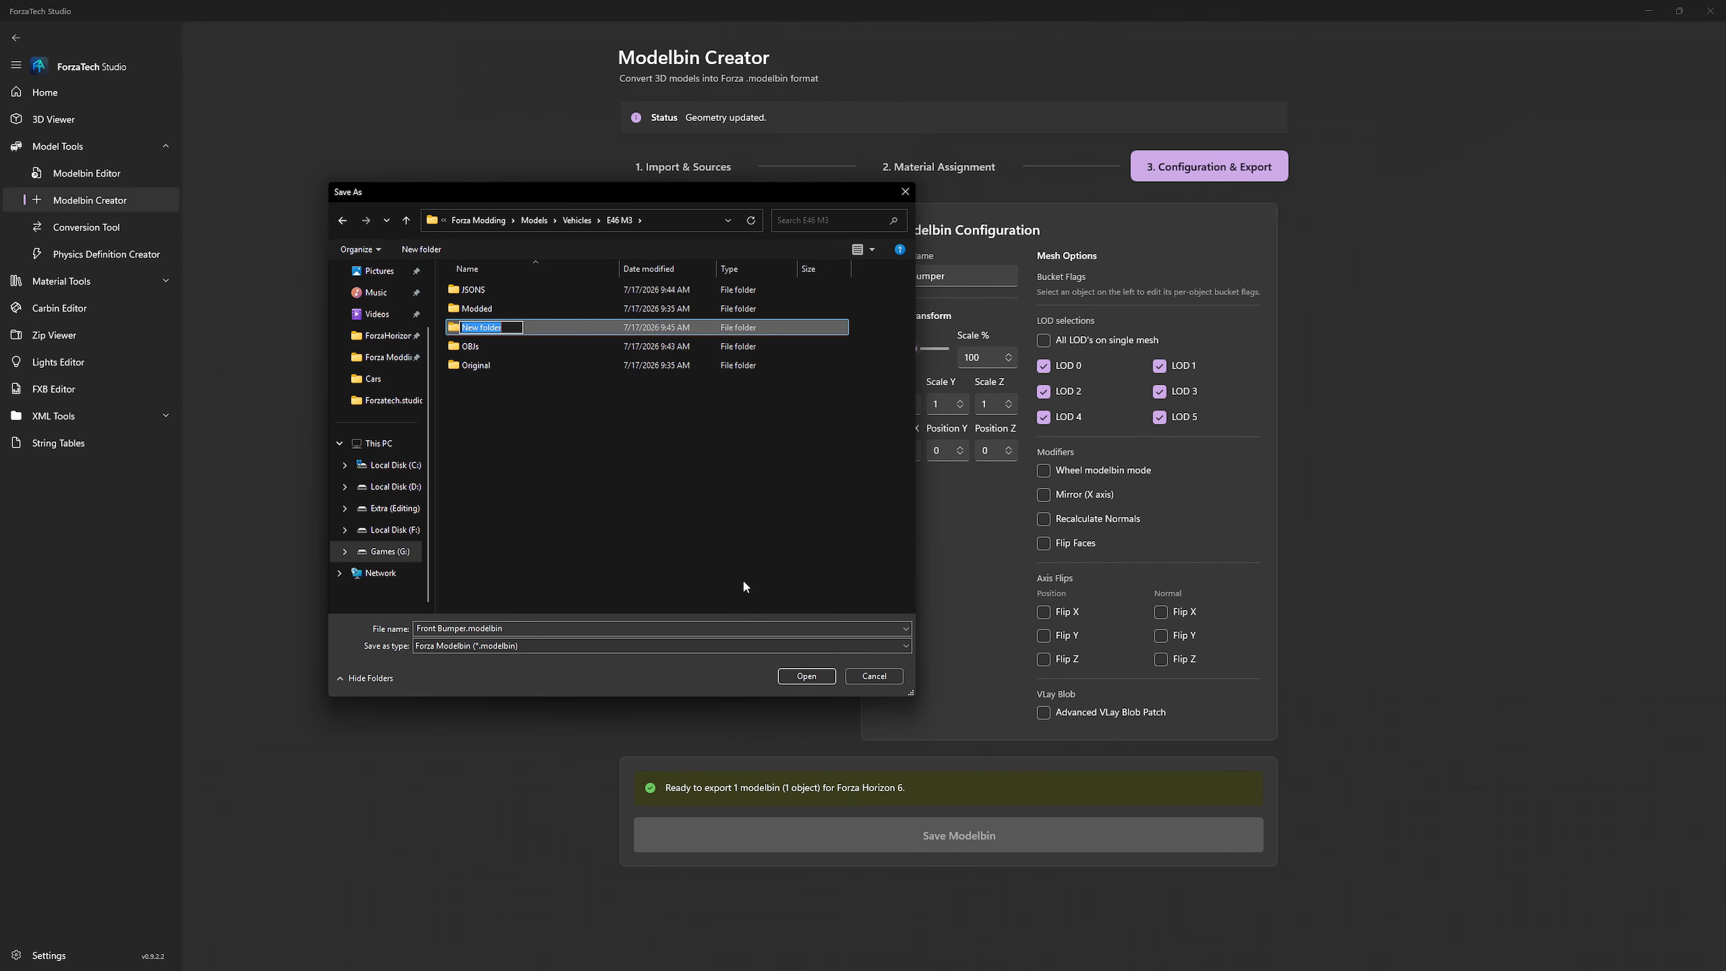
text(Modelbins)
key(Return)
double_click(517, 329)
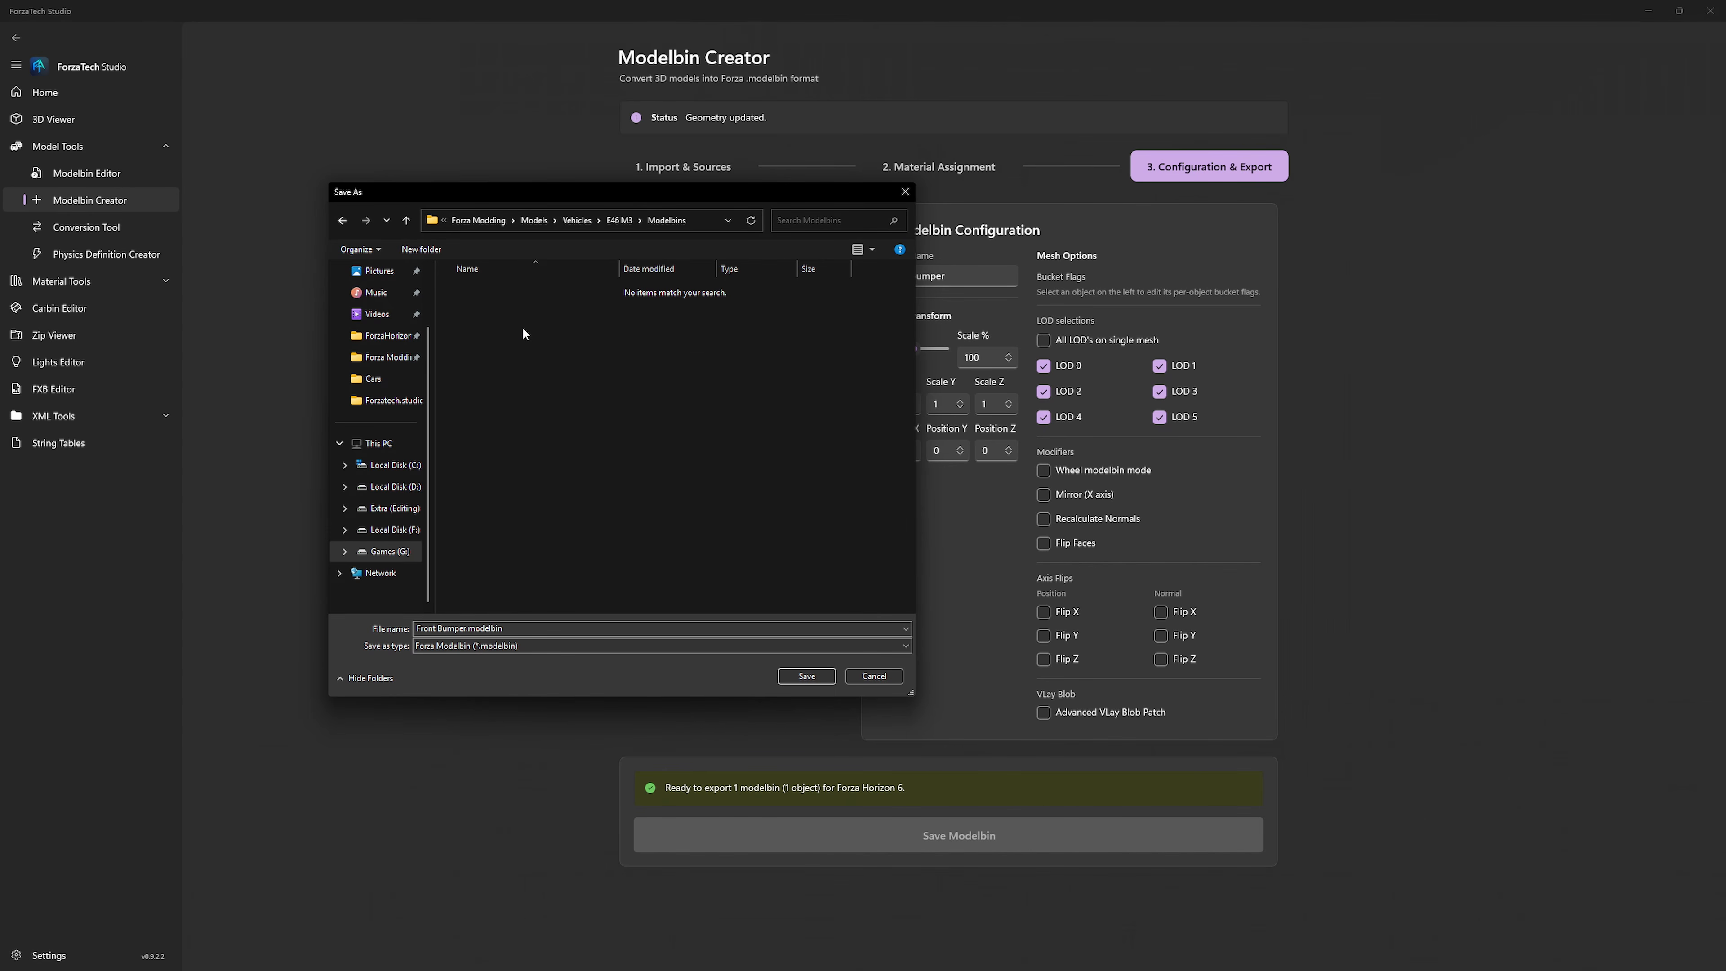
click(807, 676)
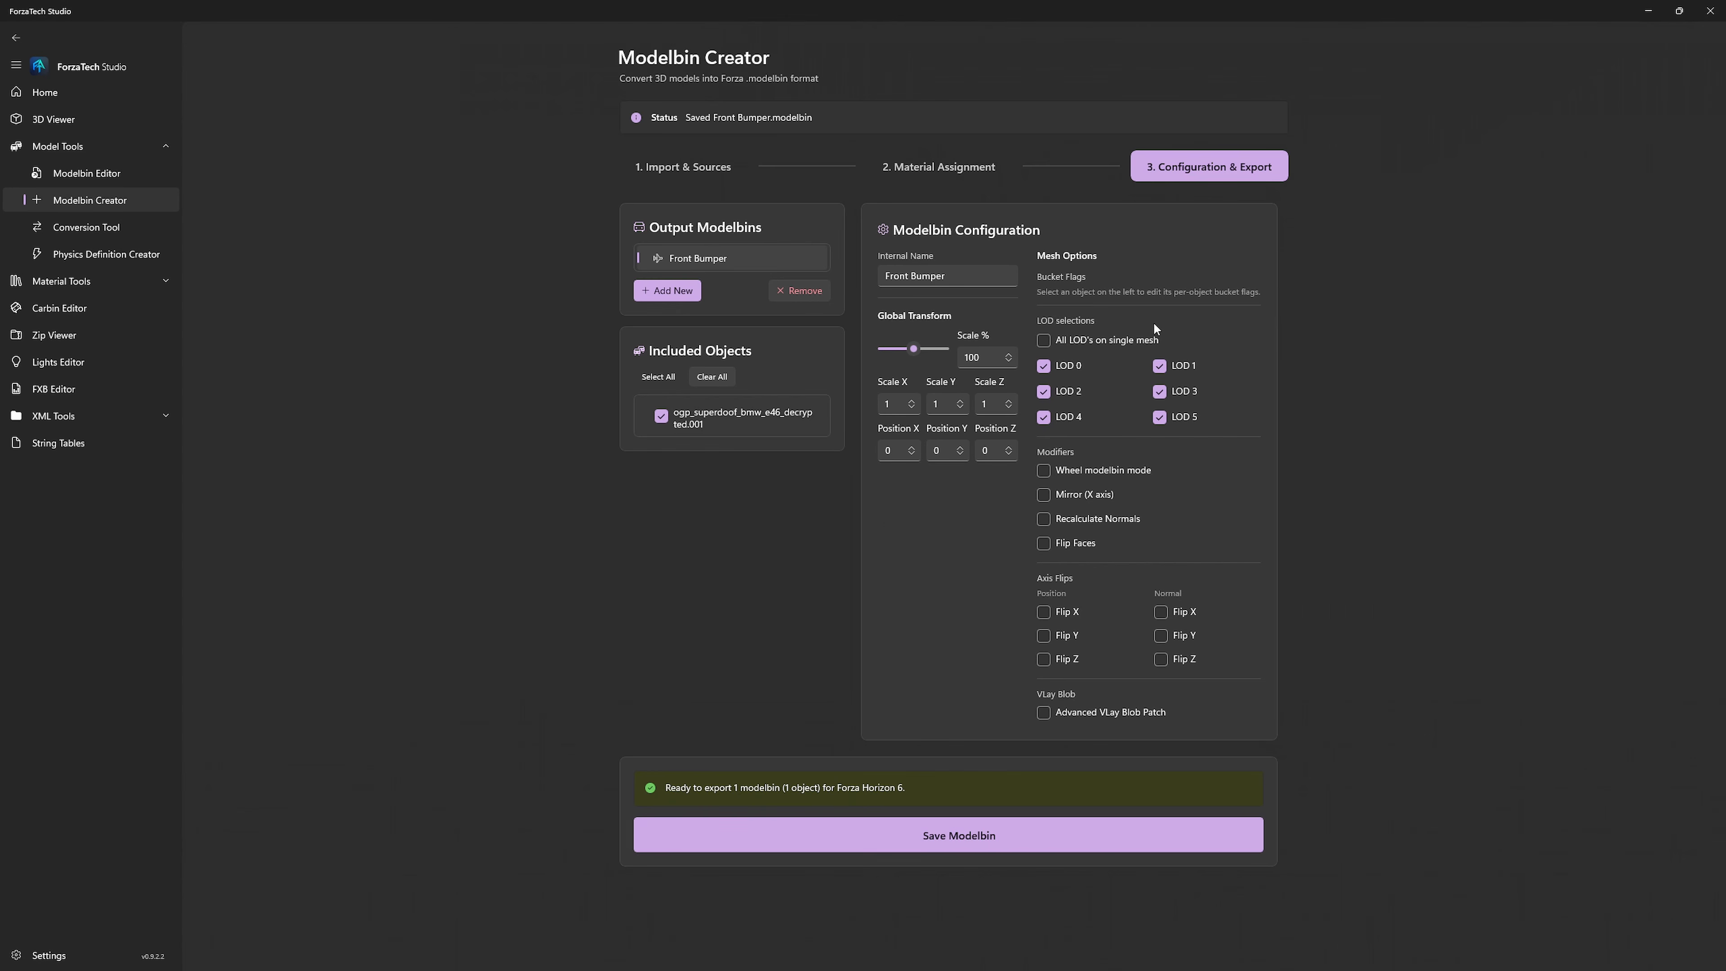
Step: Return to the 3D Viewer, collapse bumperF_b.modelbin and clear the bumper mesh selection
click(132, 120)
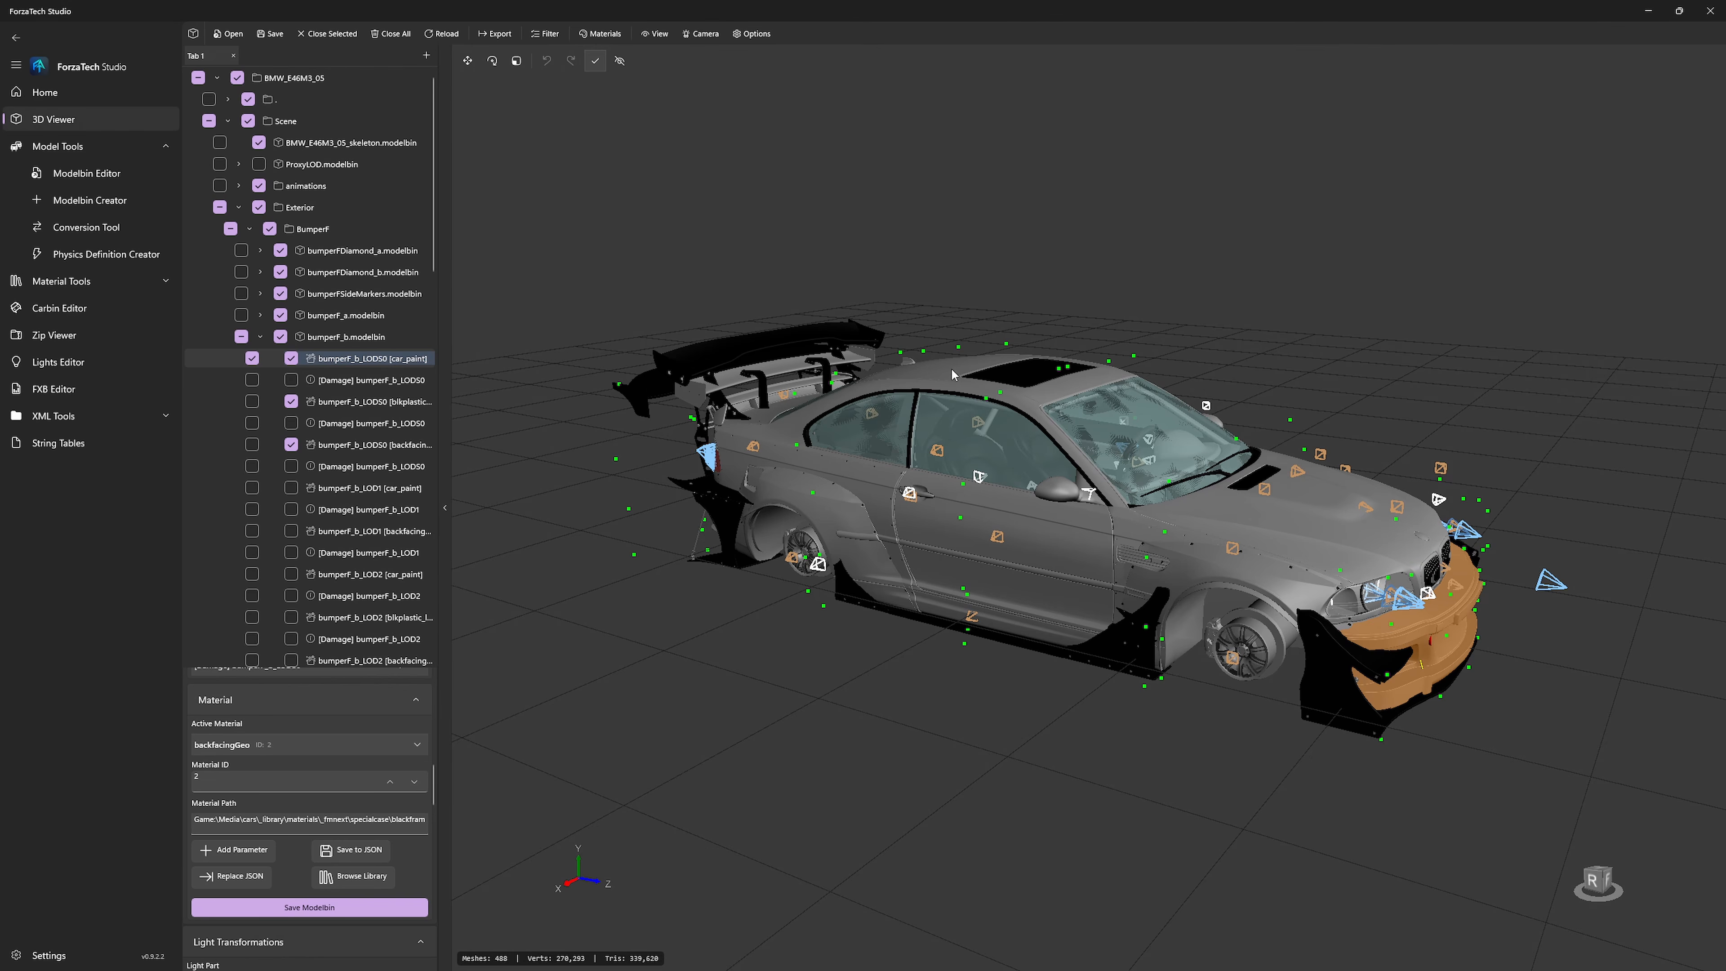
click(260, 337)
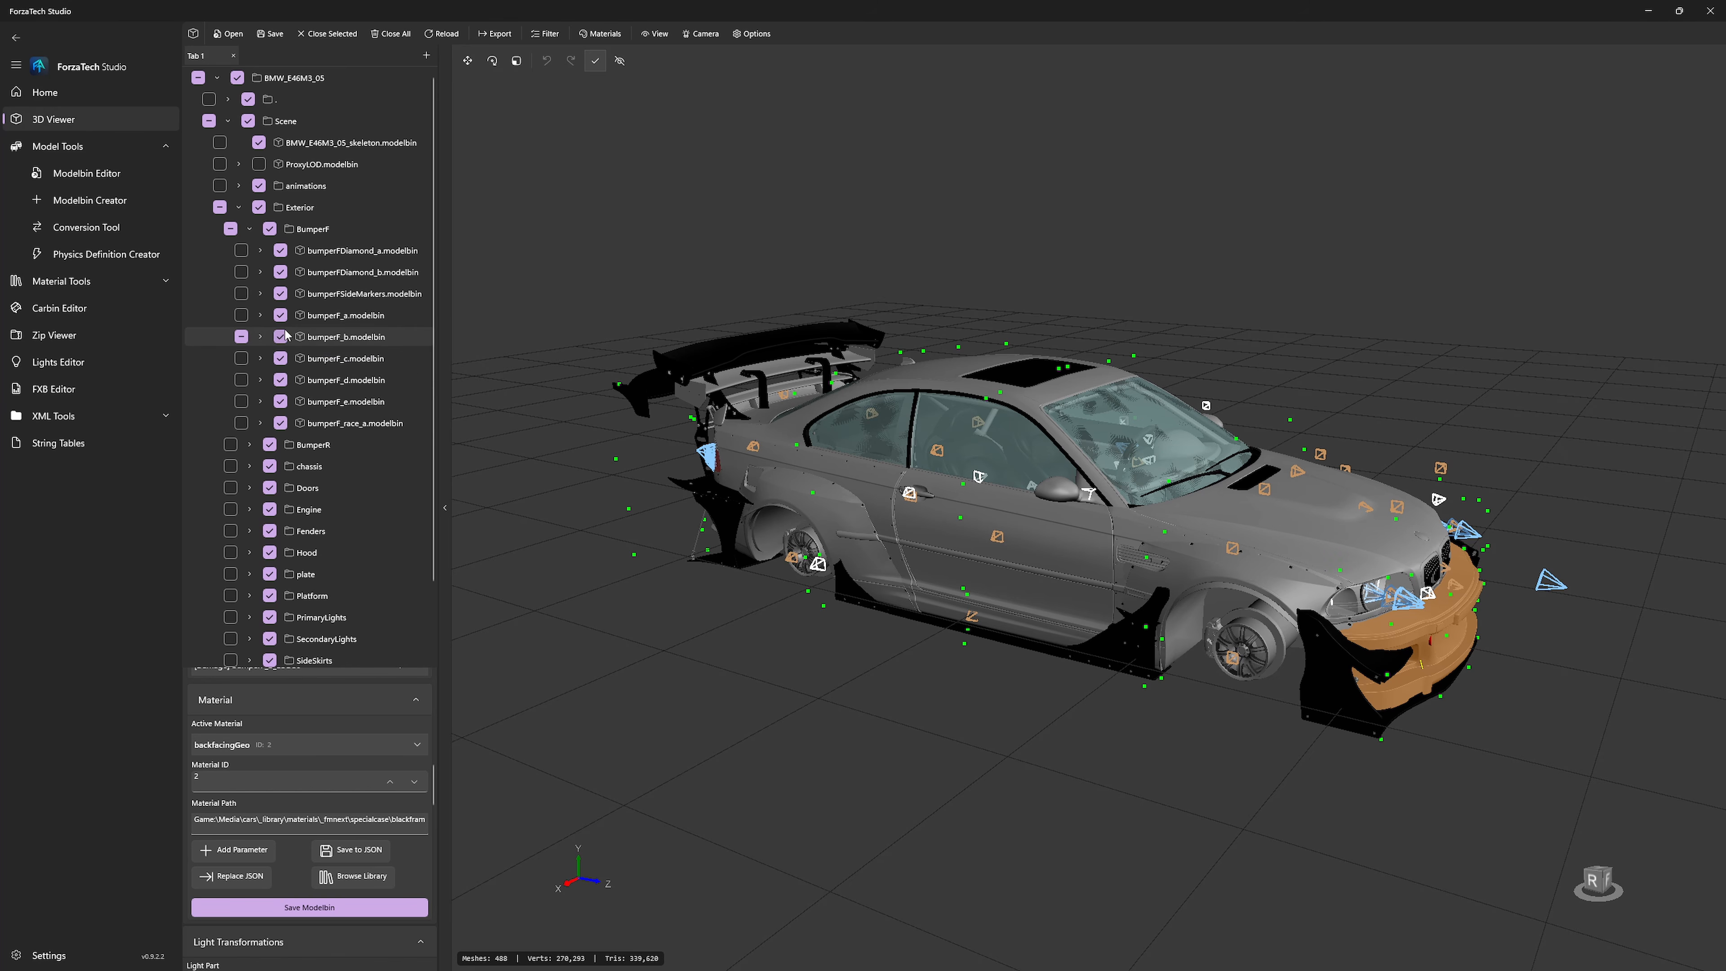
click(1412, 417)
right_drag(1411, 416, 992, 432)
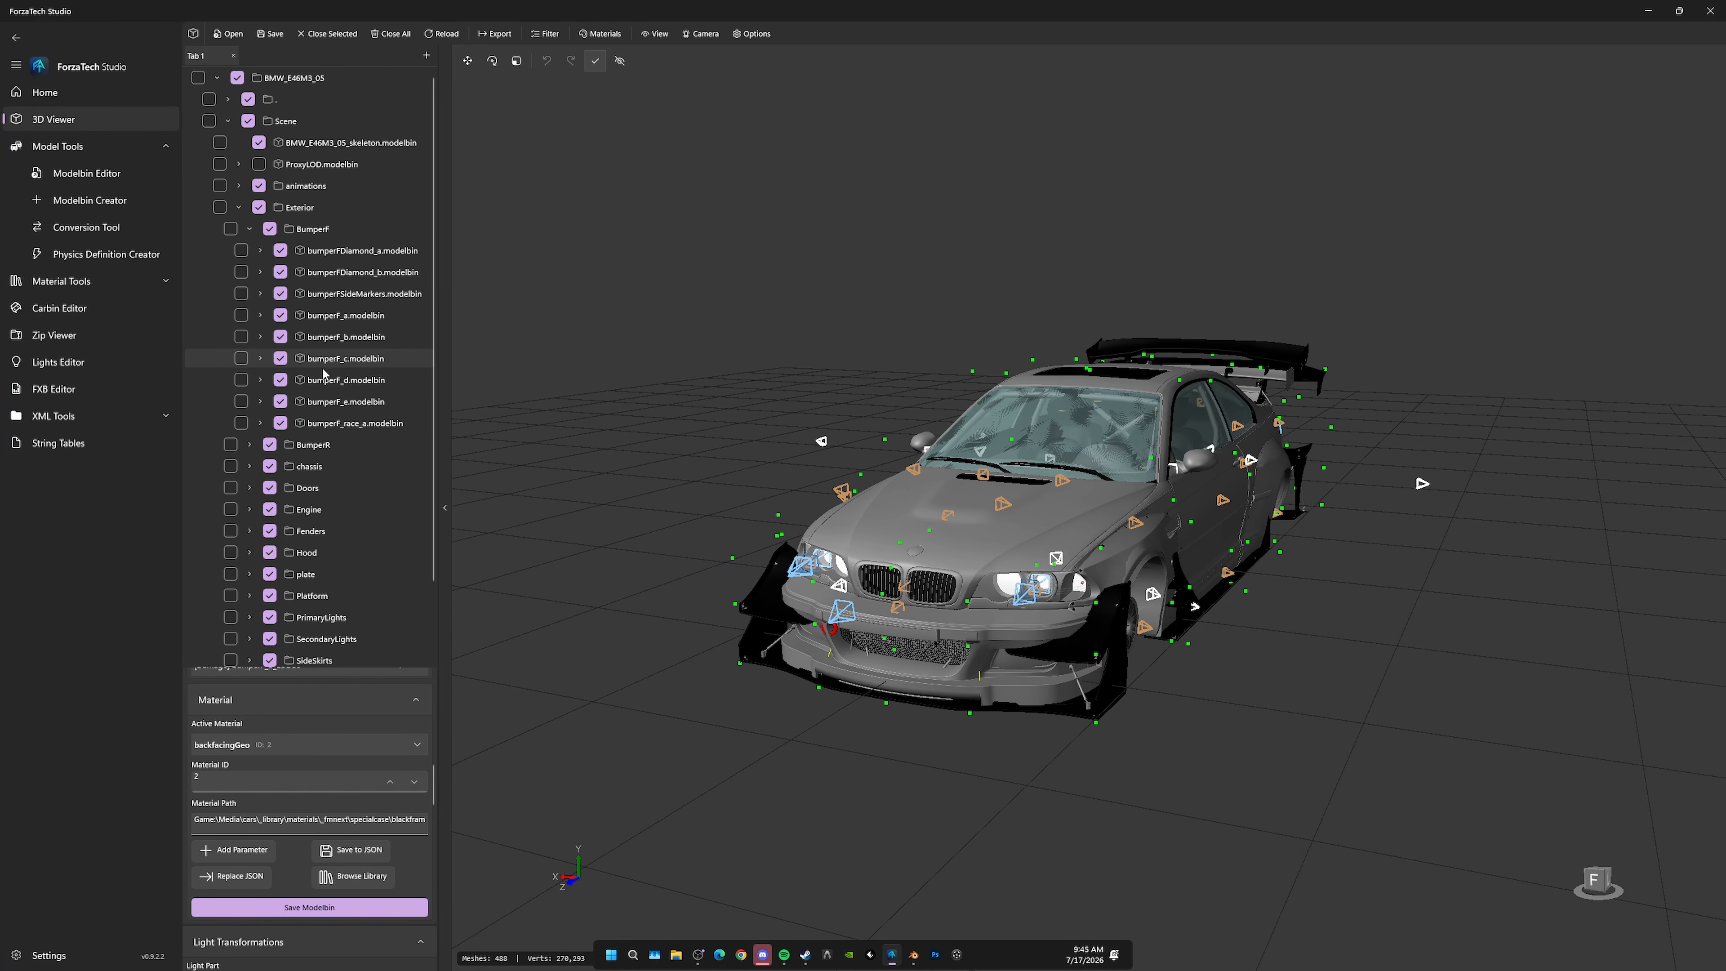
Step: Hide the front bumper modelbins bumperF_a, b, c, d, e and race_a on the car
click(281, 423)
click(280, 401)
click(280, 380)
click(280, 358)
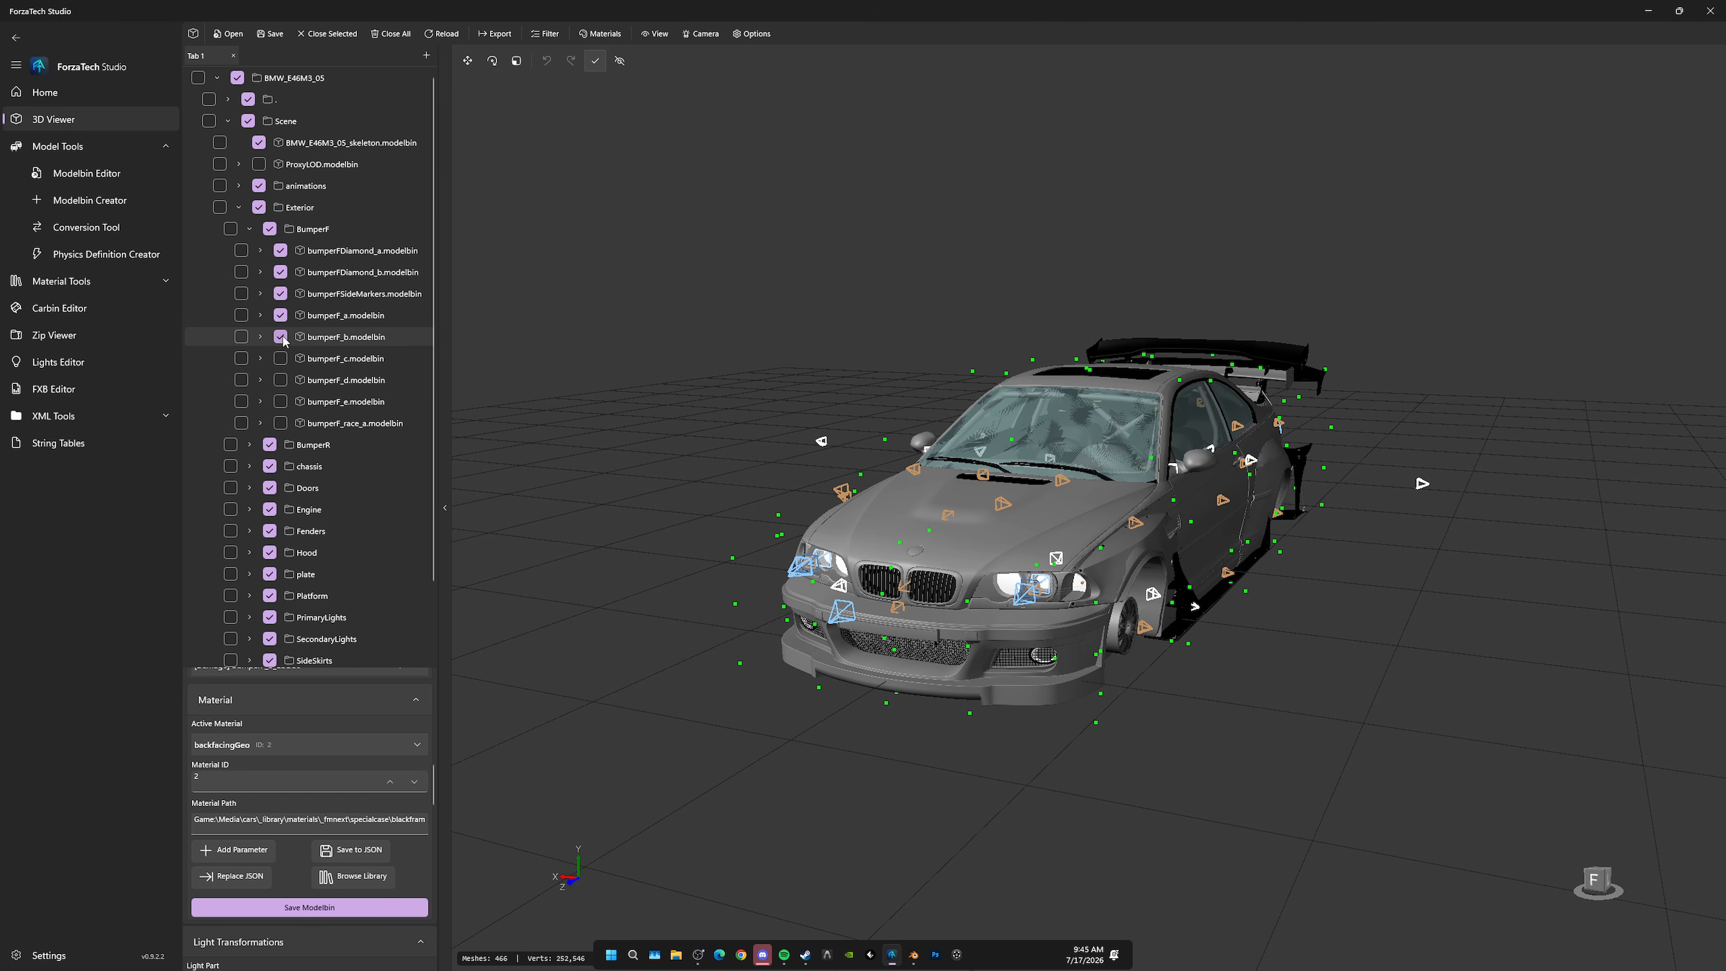
click(283, 340)
click(281, 316)
right_drag(1006, 408, 843, 416)
scroll(842, 418, up, 3)
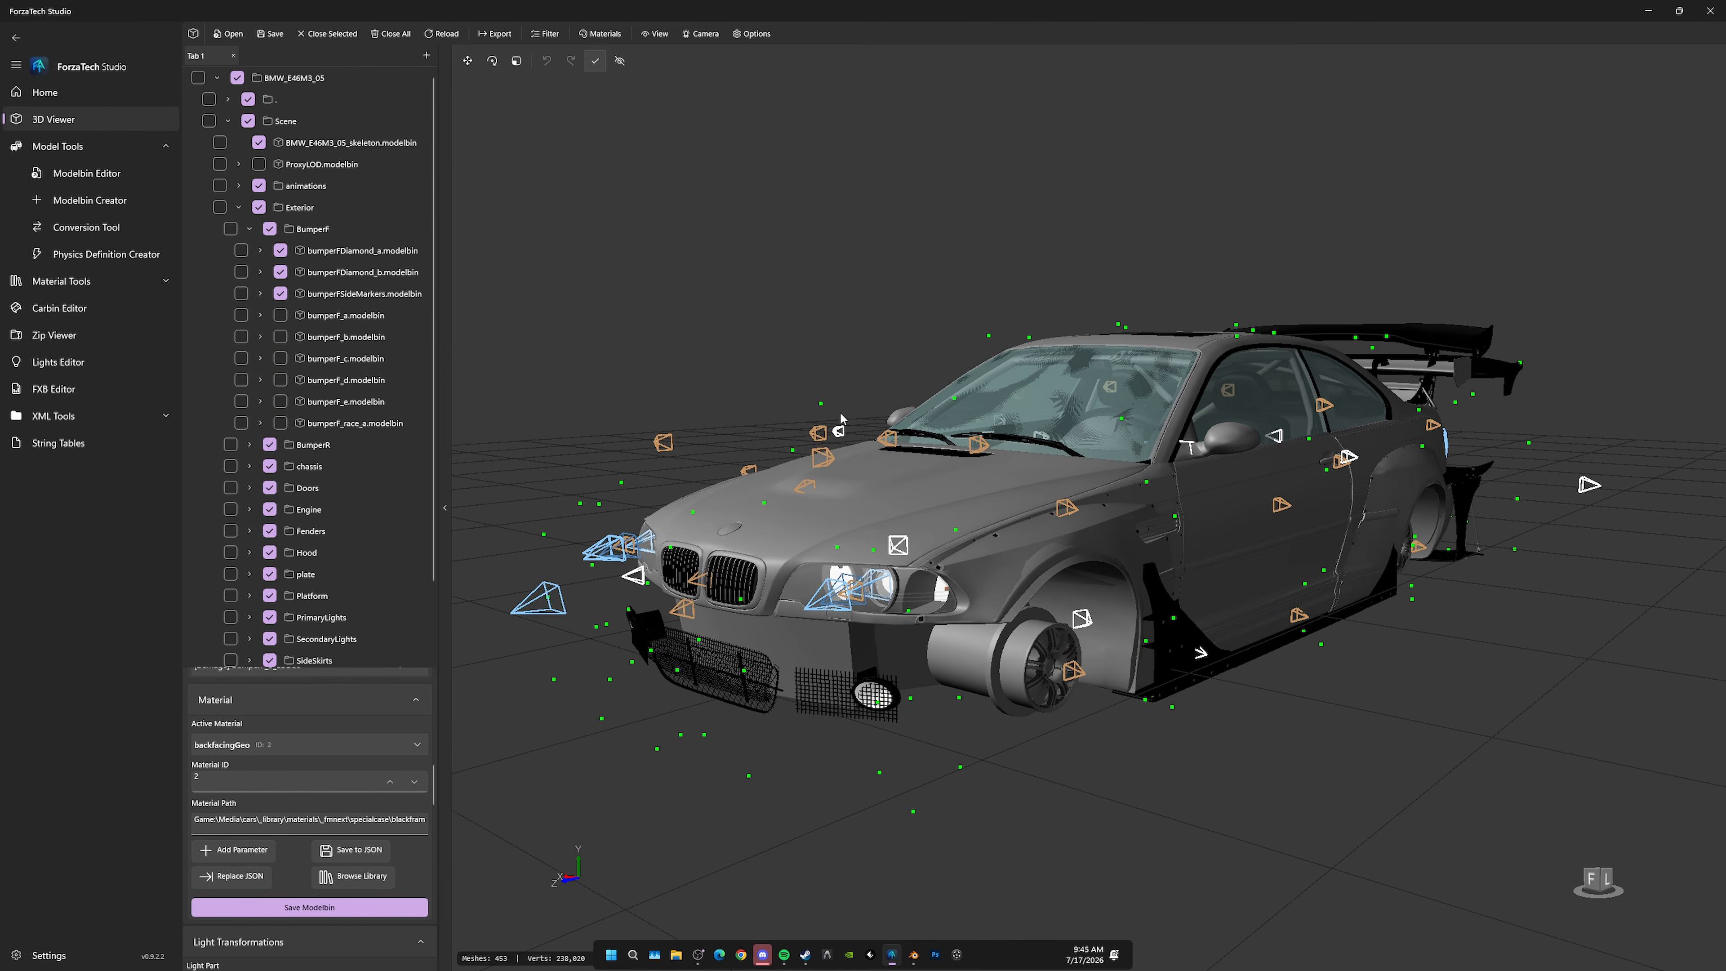
Step: Toggle bumperF_a.modelbin to compare the front end, leave it shown and select it
click(275, 317)
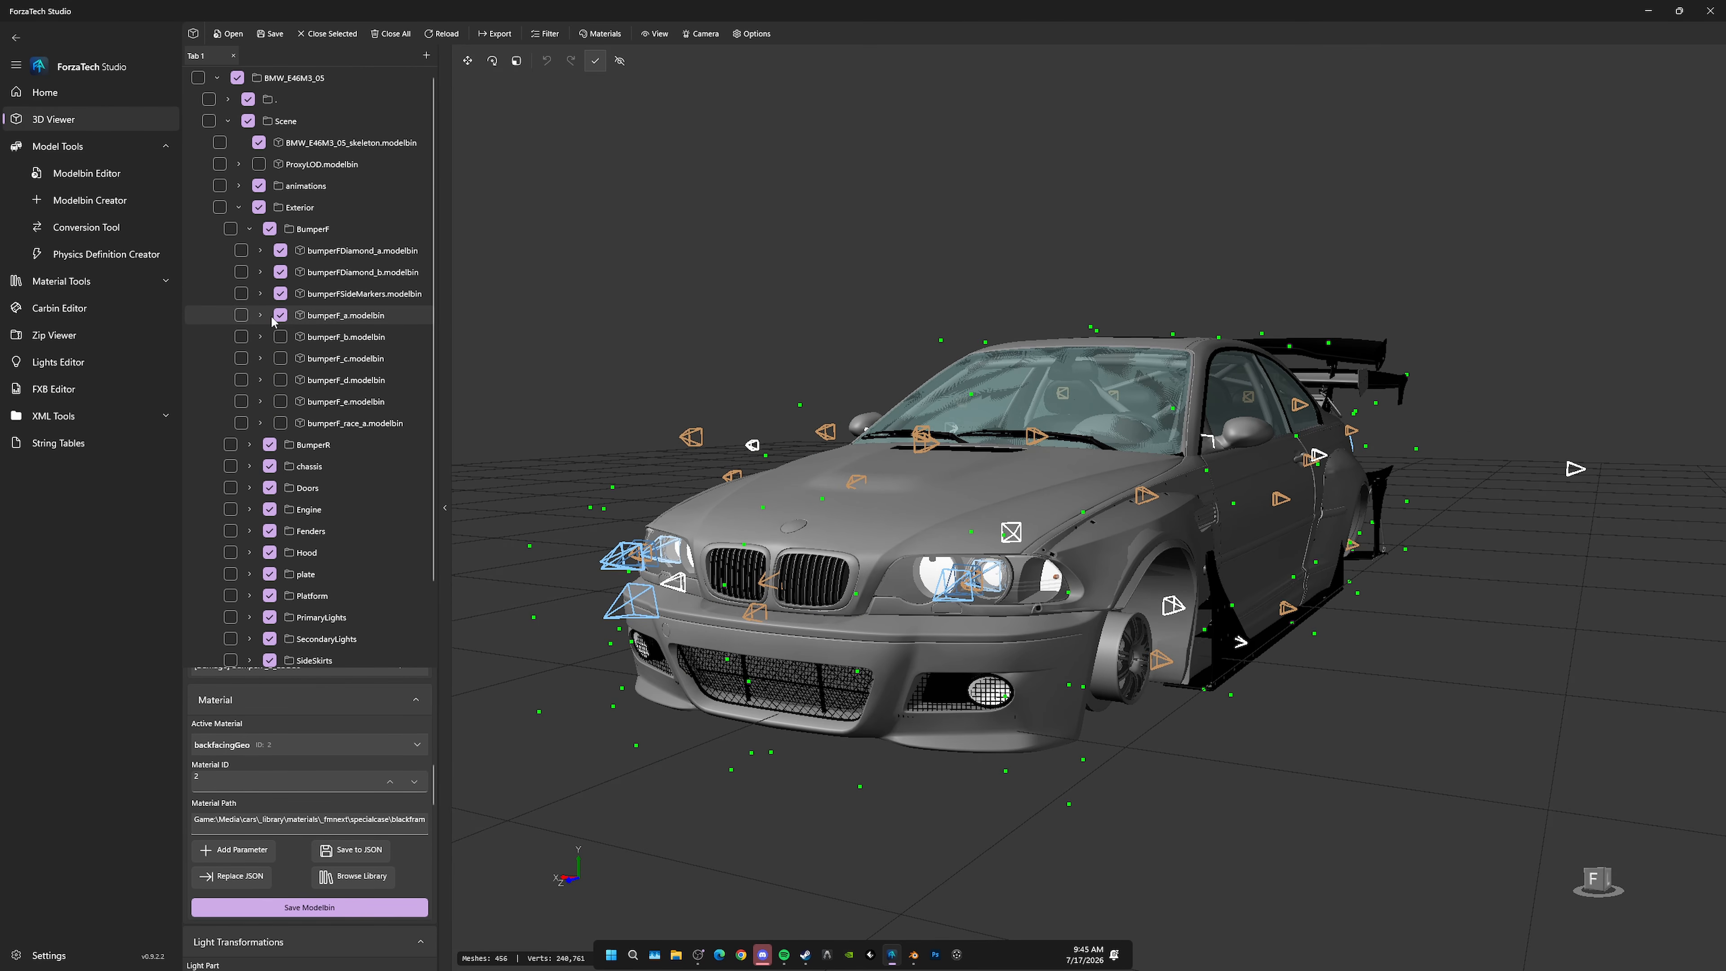
click(280, 316)
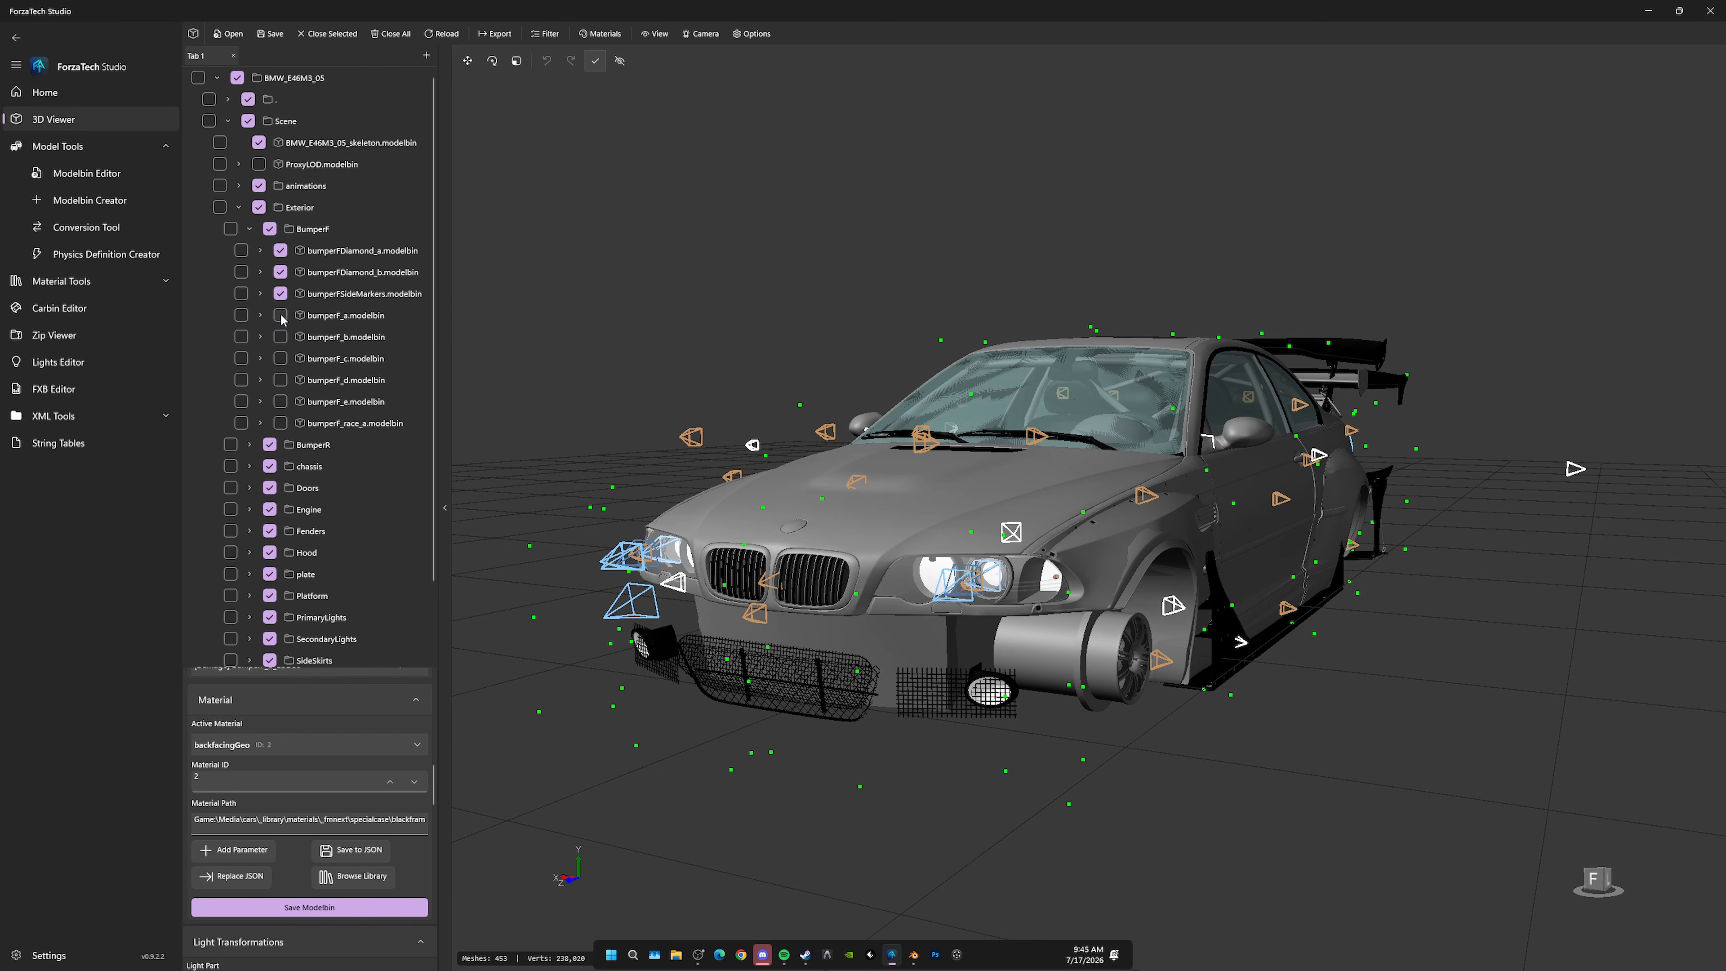
click(280, 316)
click(363, 316)
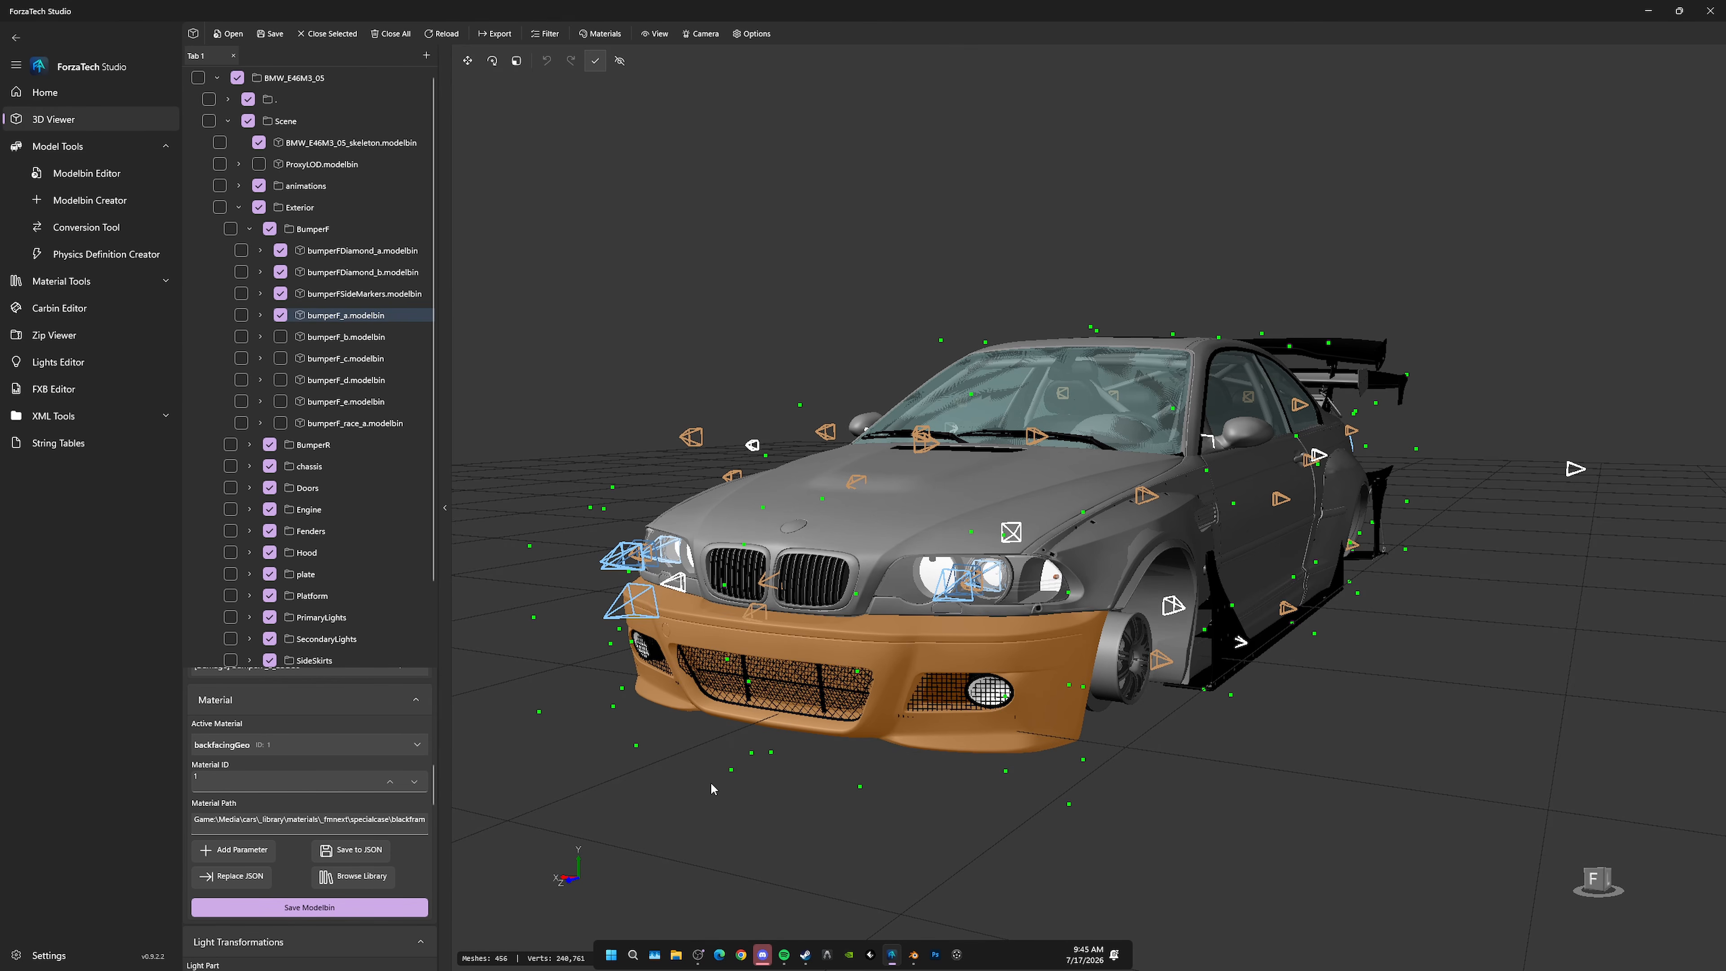
Step: Switch to File Explorer and arrange two This PC windows side by side
click(676, 955)
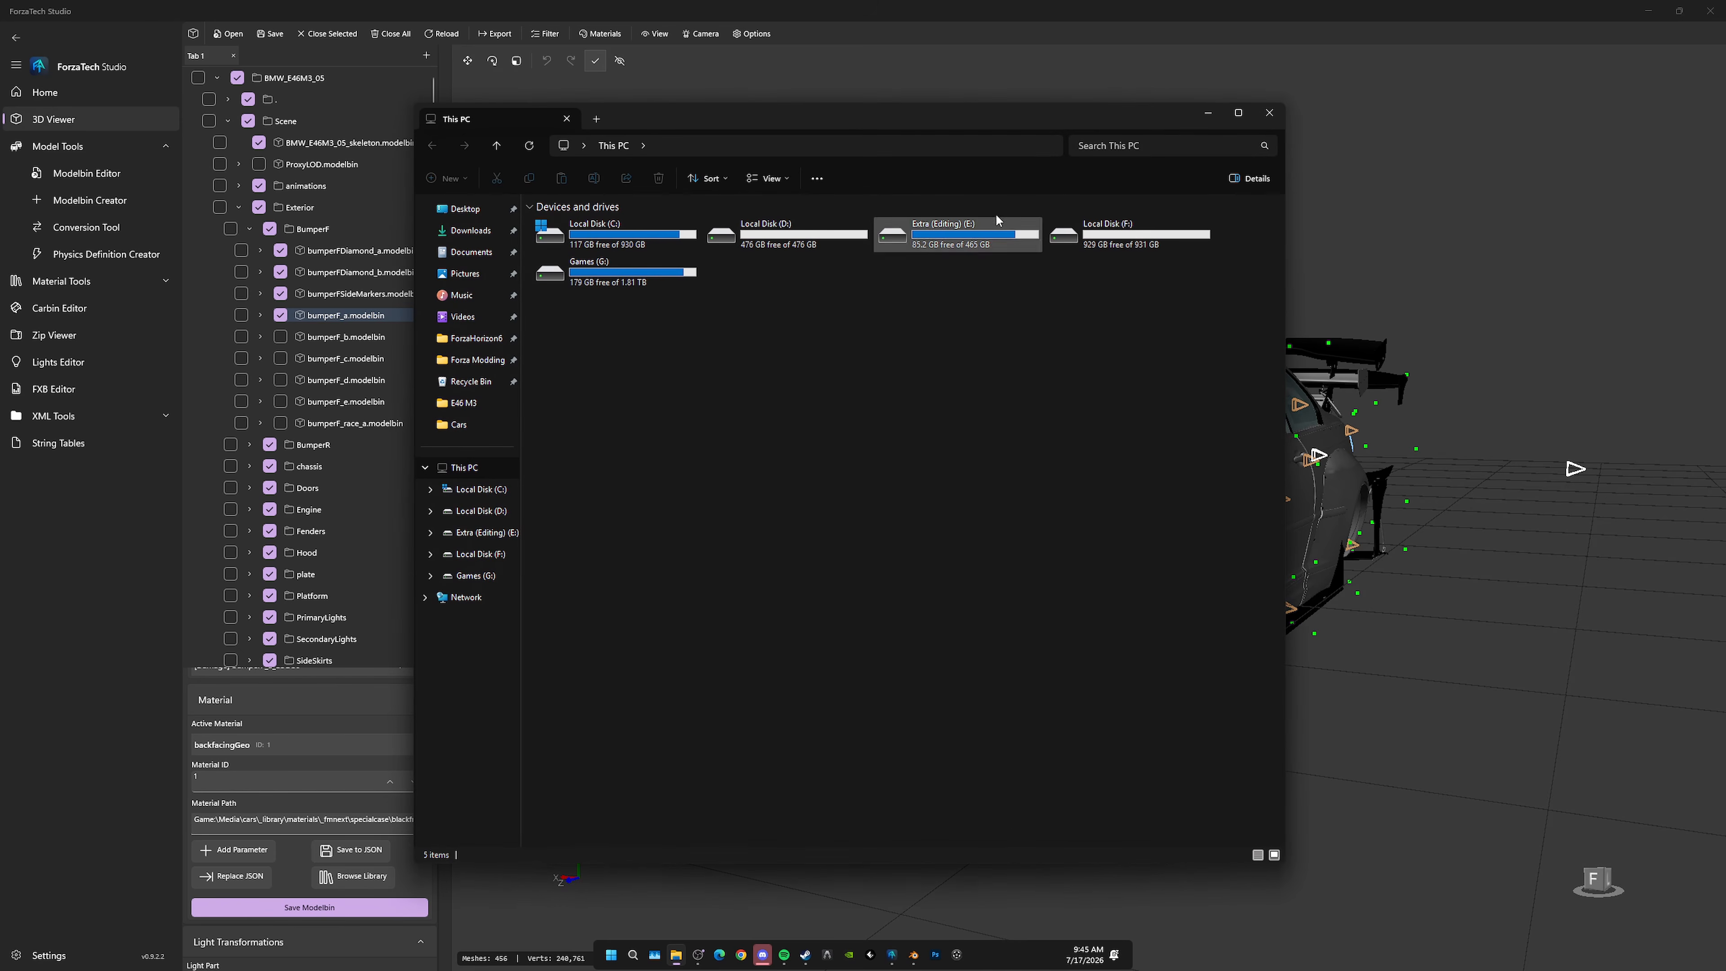
double_click(760, 113)
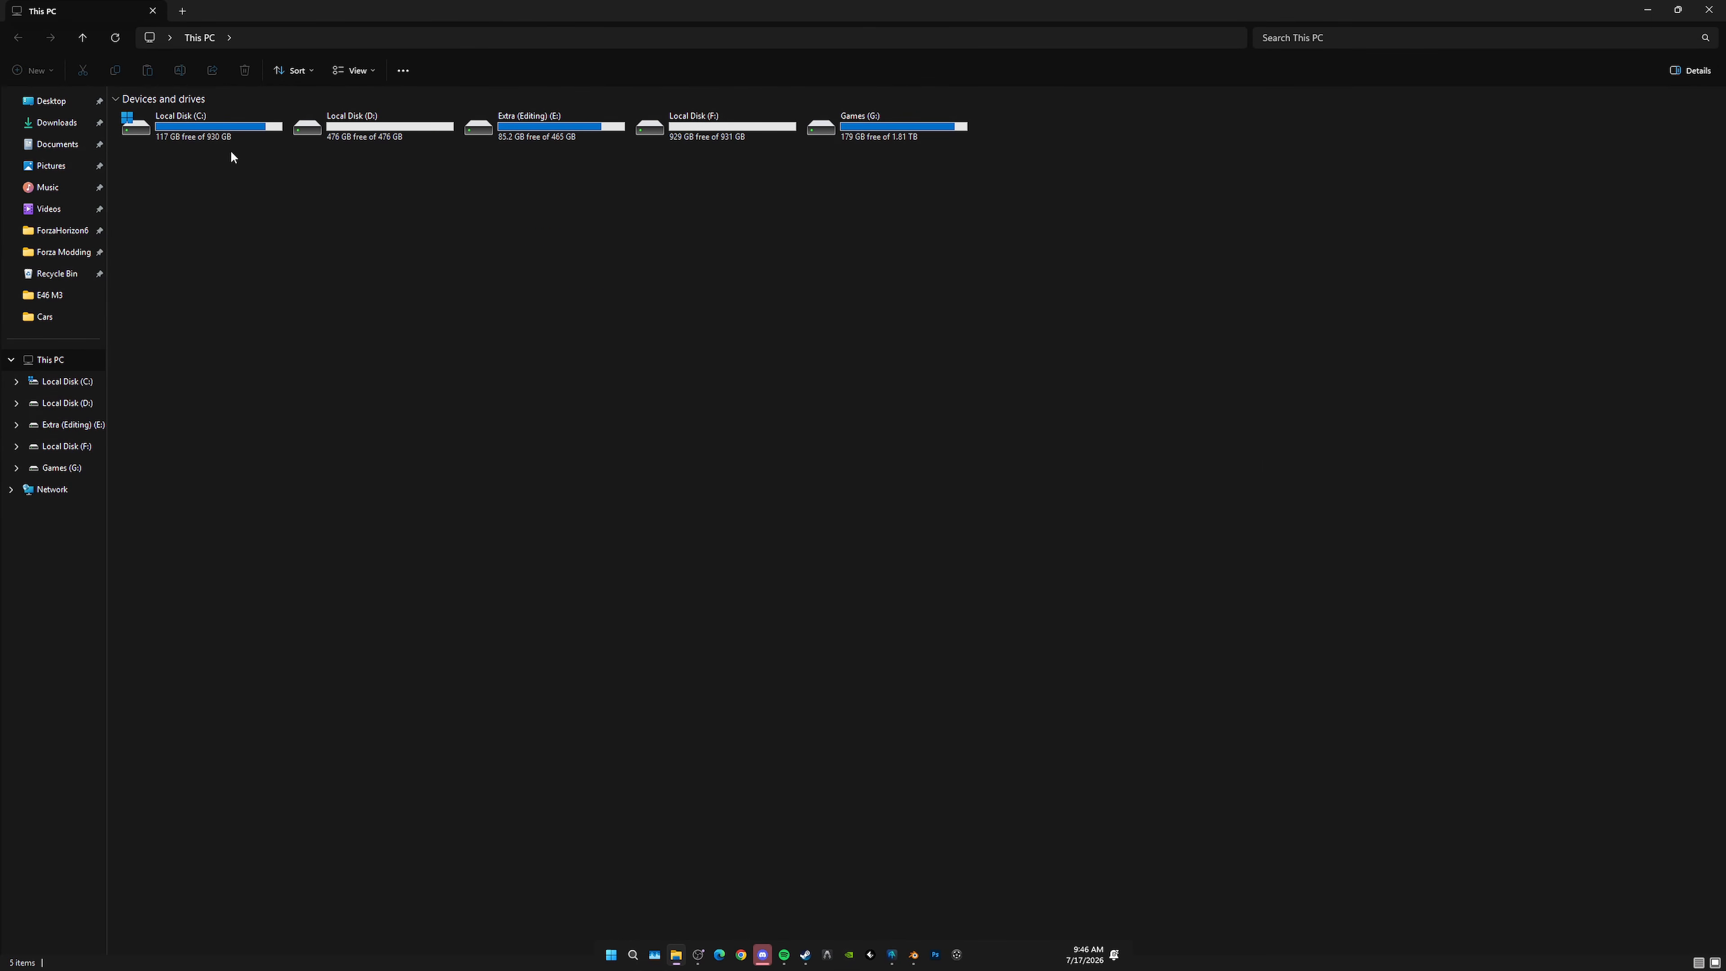
key(super+Right)
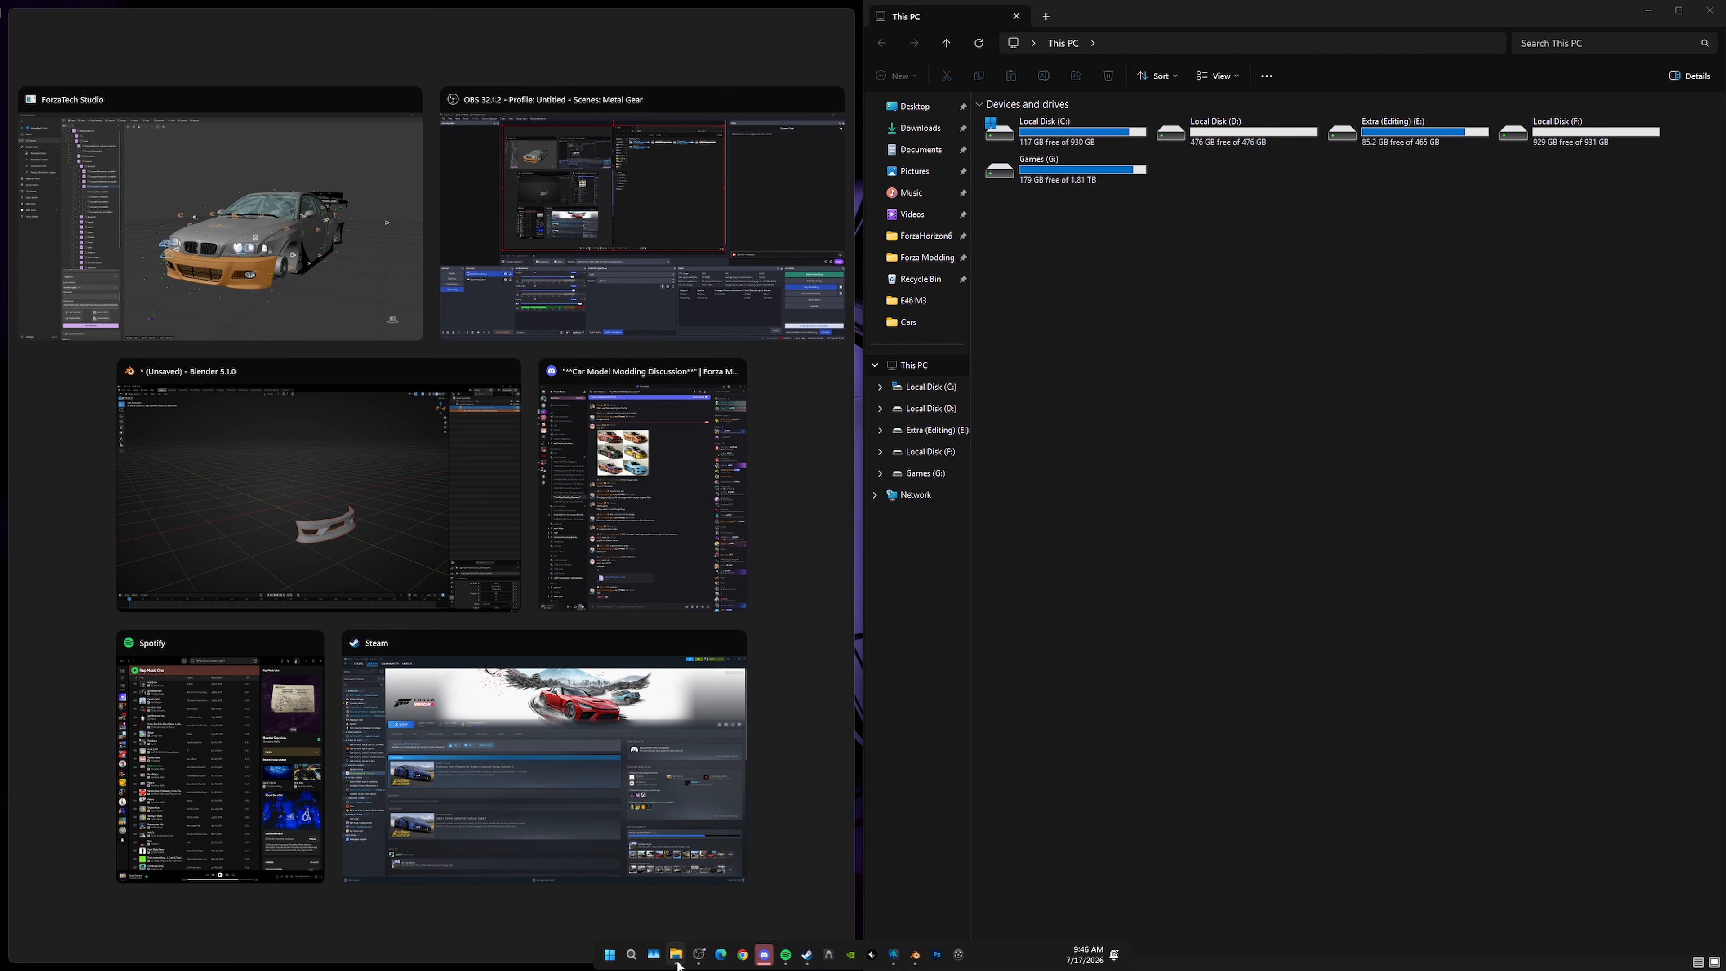
middle_click(677, 956)
drag(284, 142, 3, 136)
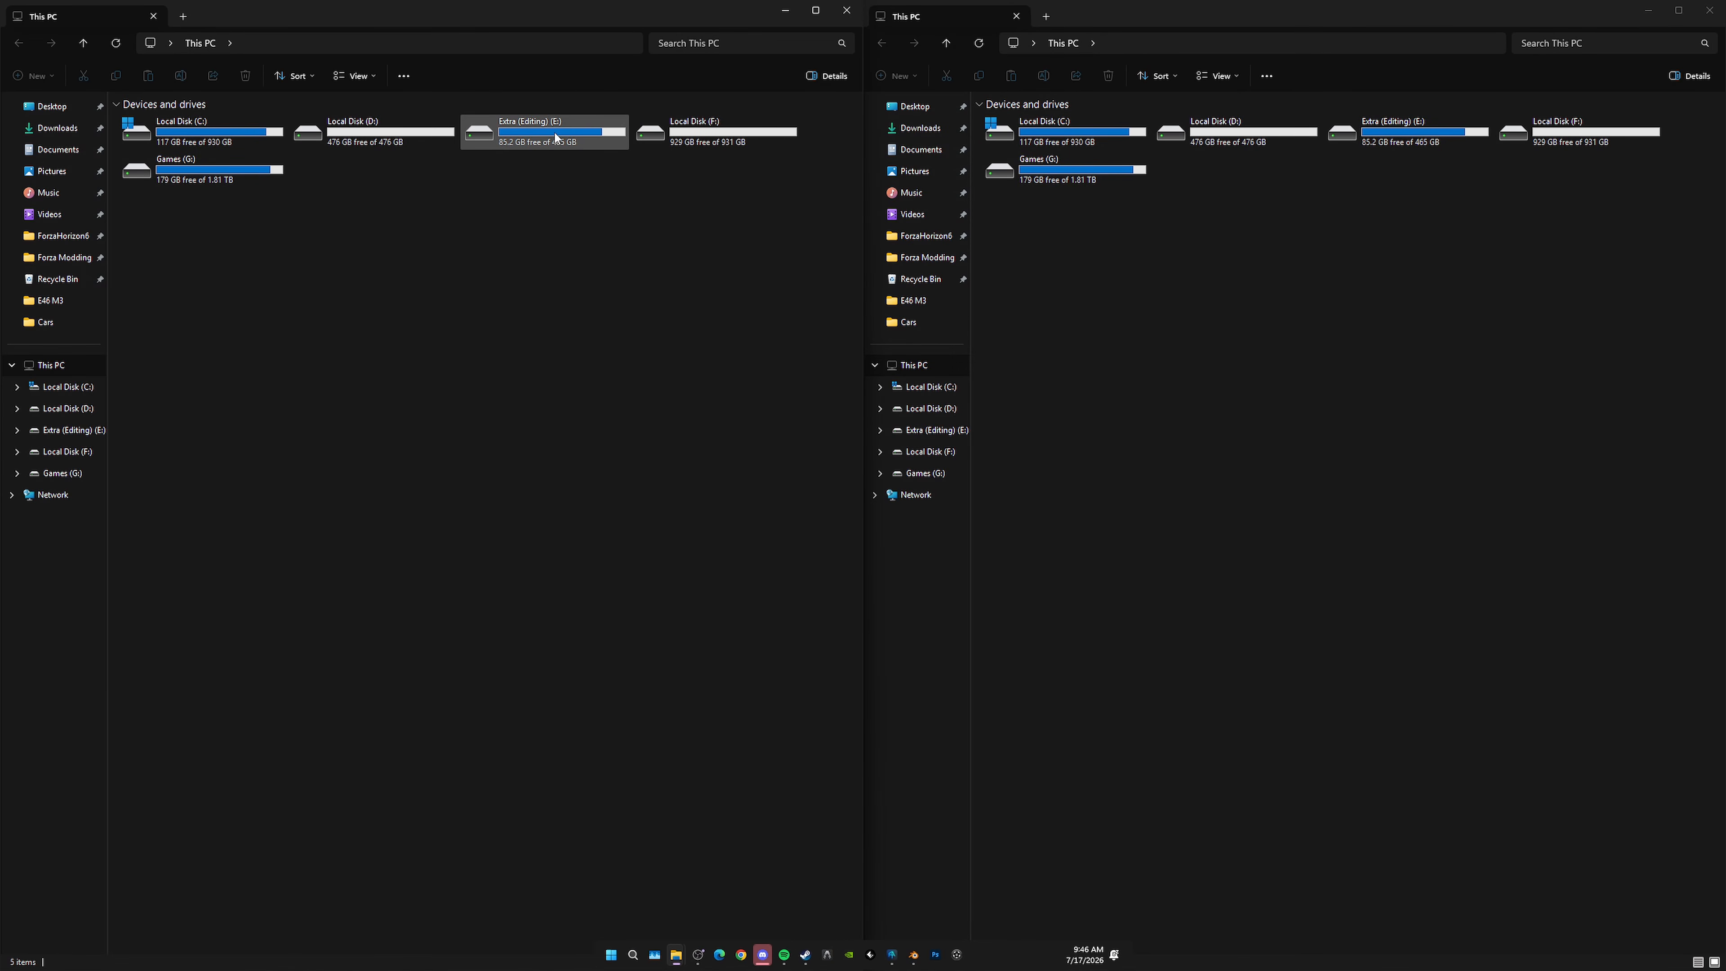
Step: Go to G:\Forza Modding\Models\Vehicles in one Explorer window and open the same path in the other
double_click(208, 176)
double_click(231, 153)
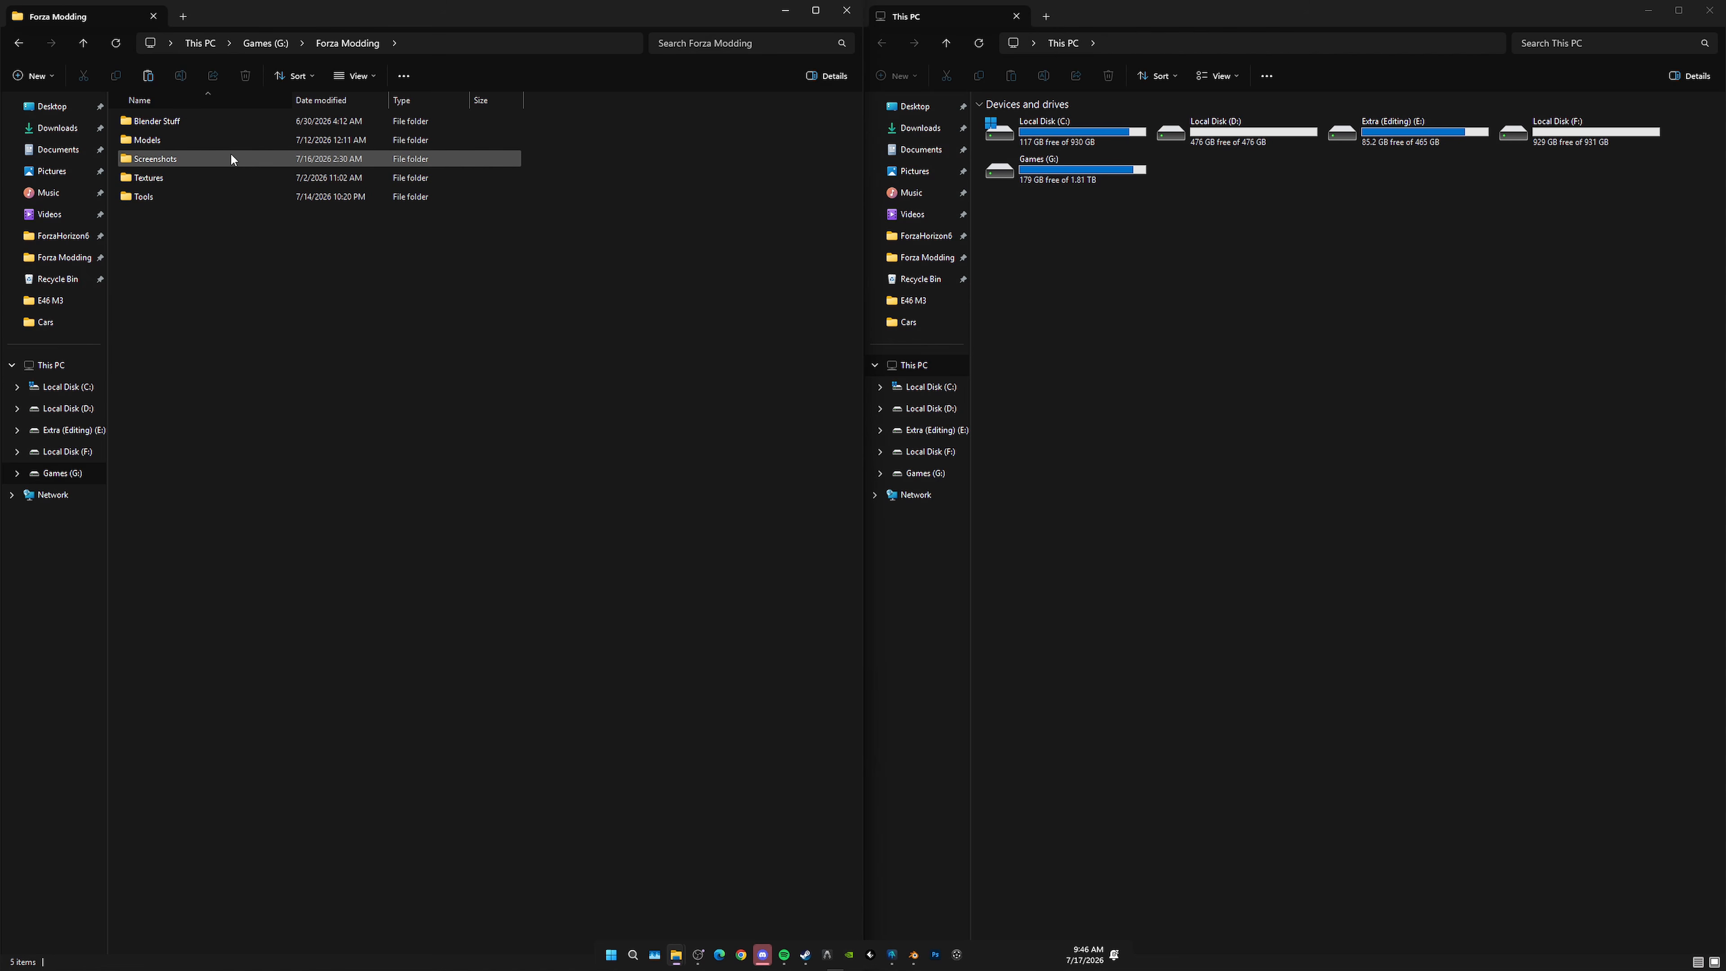
double_click(235, 142)
double_click(249, 126)
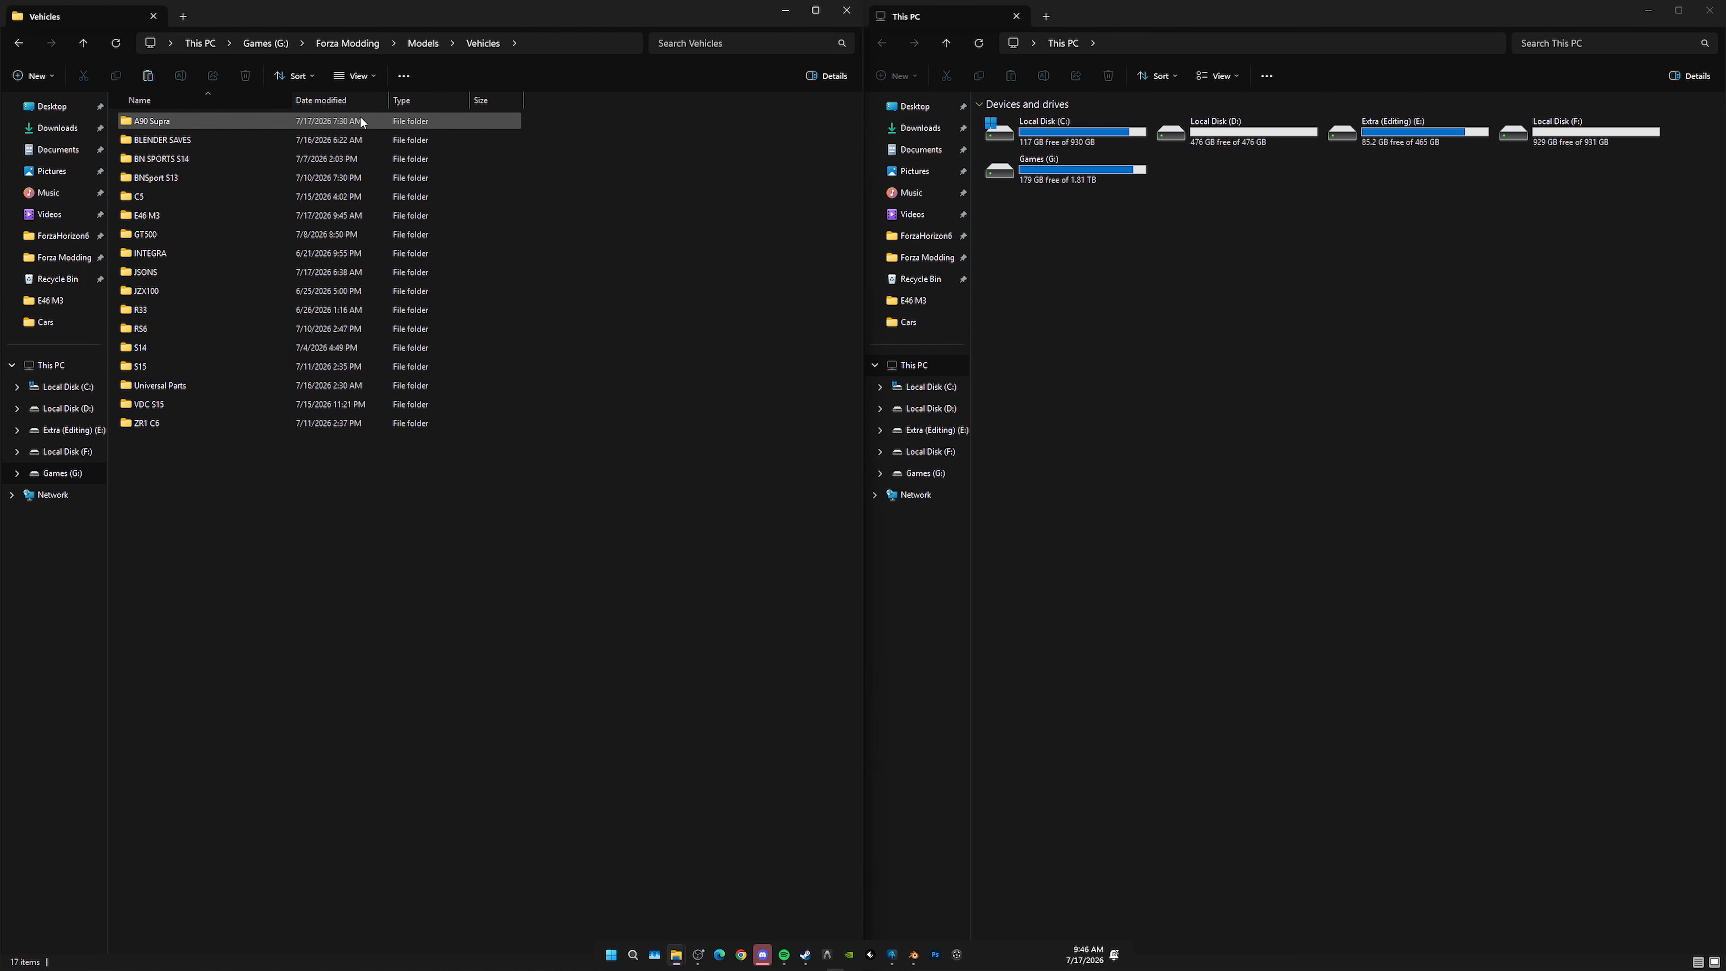
click(564, 43)
key(ctrl+c)
click(1226, 40)
key(ctrl+v)
key(Return)
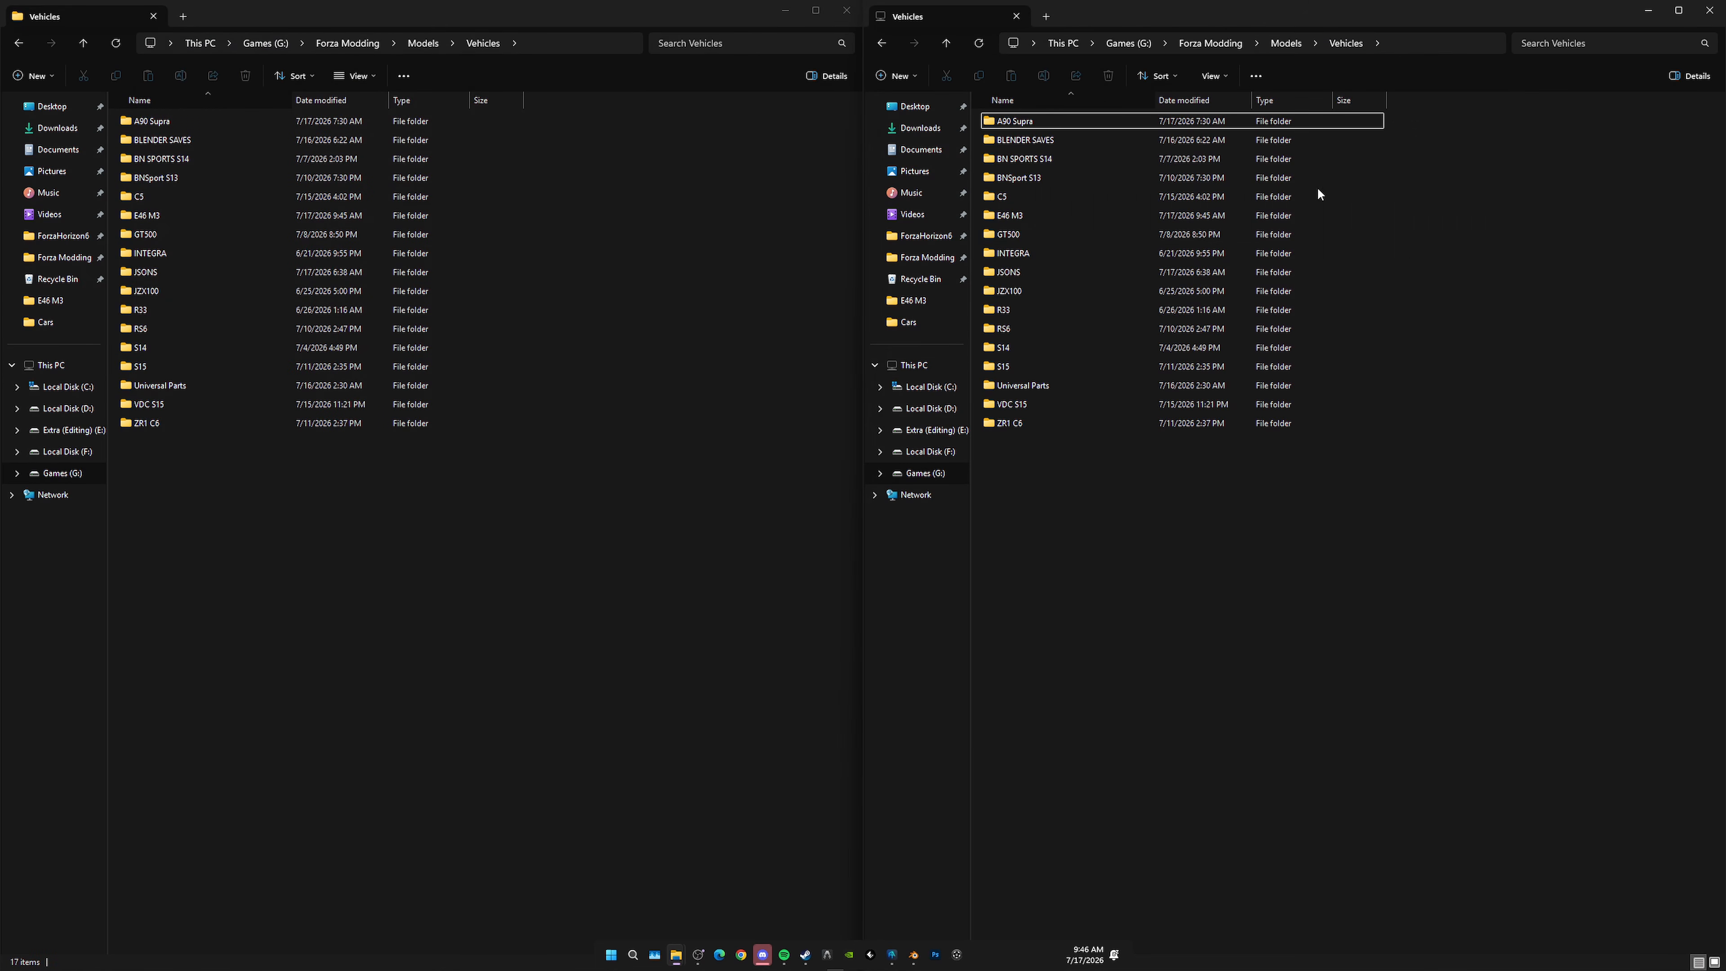
Step: In the second Explorer window, open the E46 M3\Modded\BMW_E46M3_05\Scene\Exterior\BumperF folder
double_click(1055, 213)
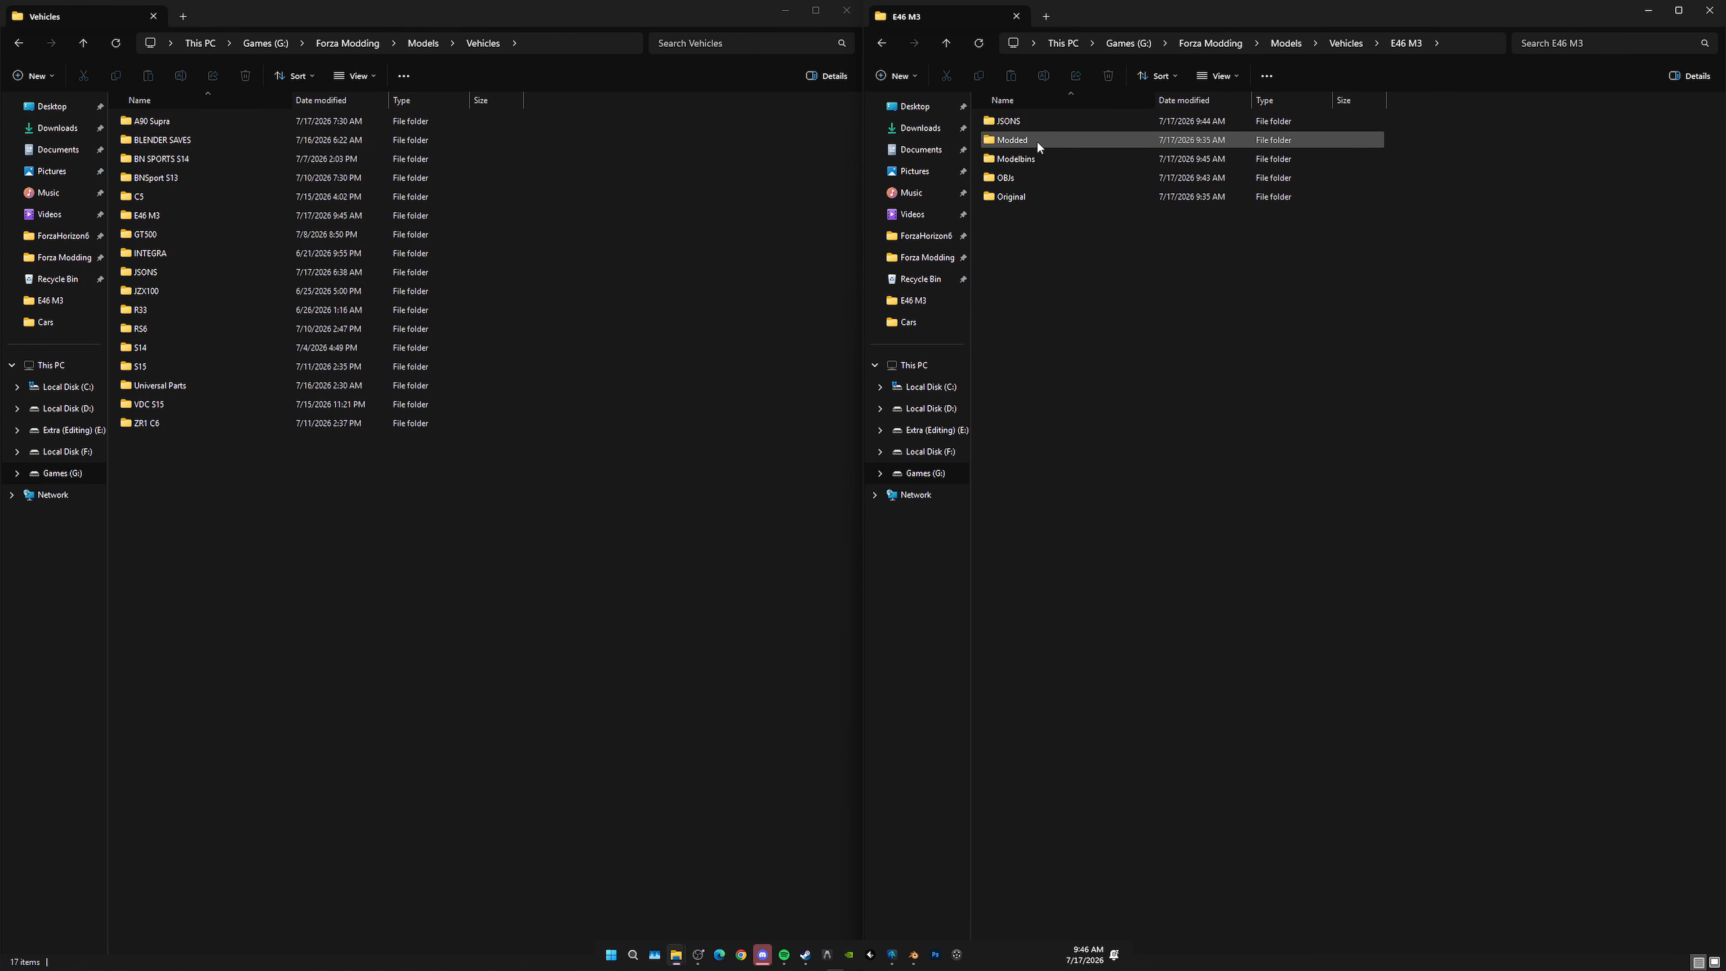
double_click(1024, 140)
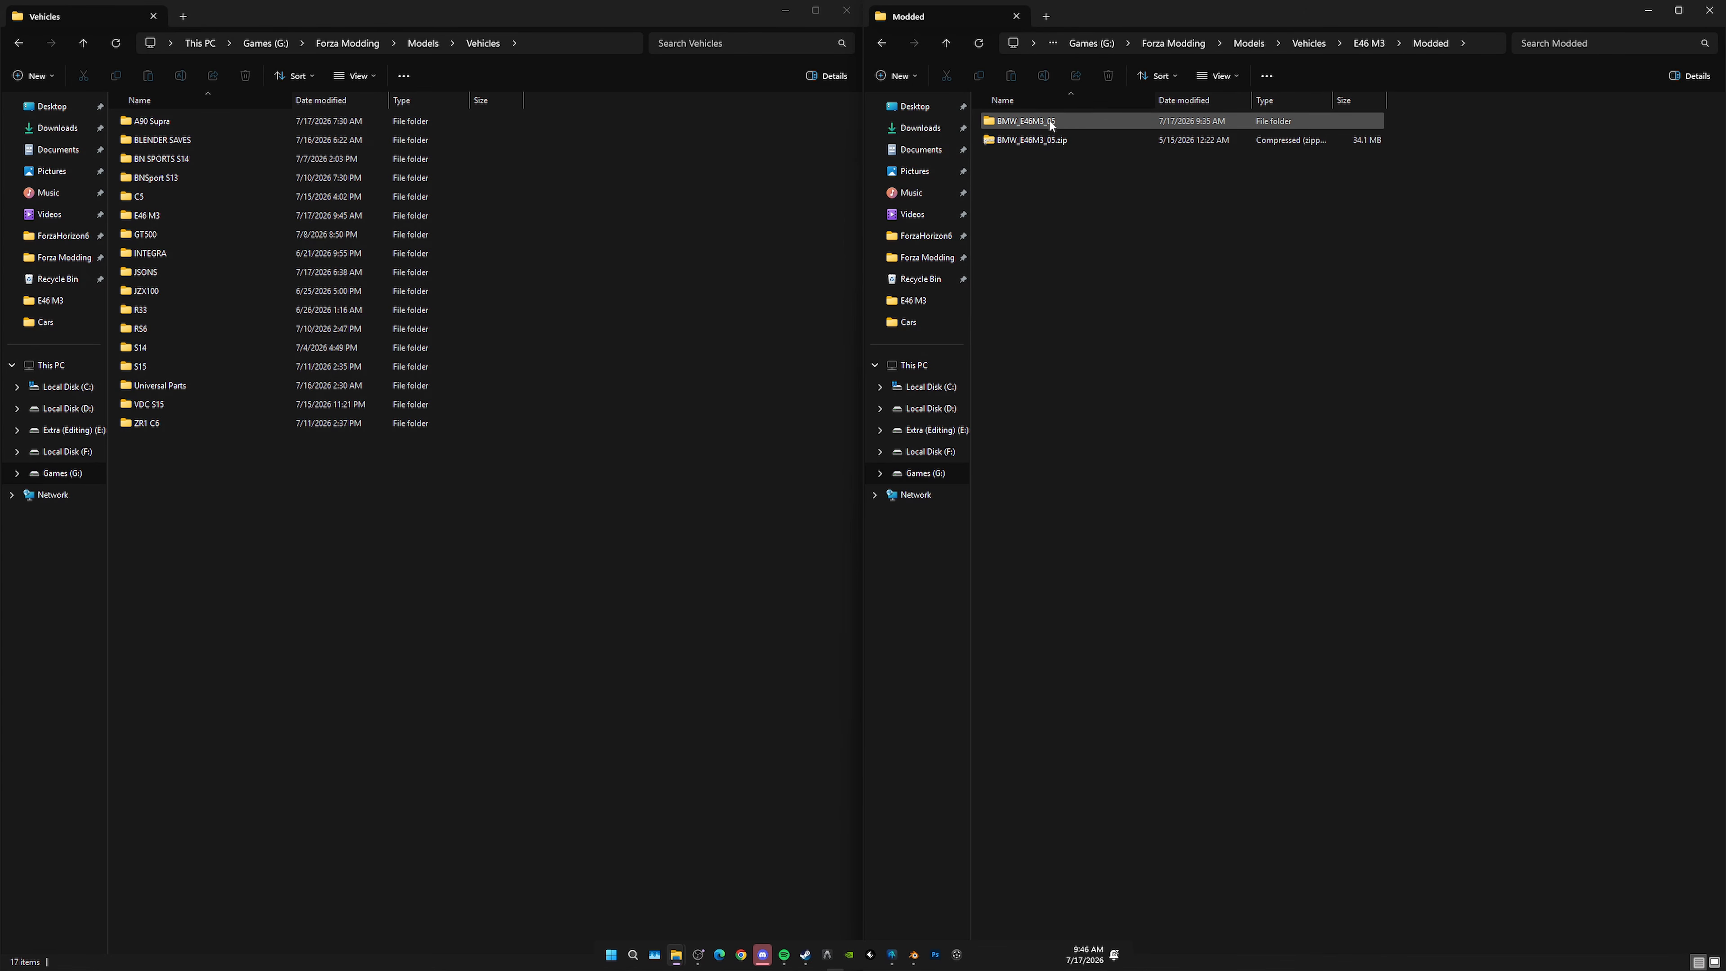
double_click(1047, 121)
click(1040, 162)
double_click(1040, 163)
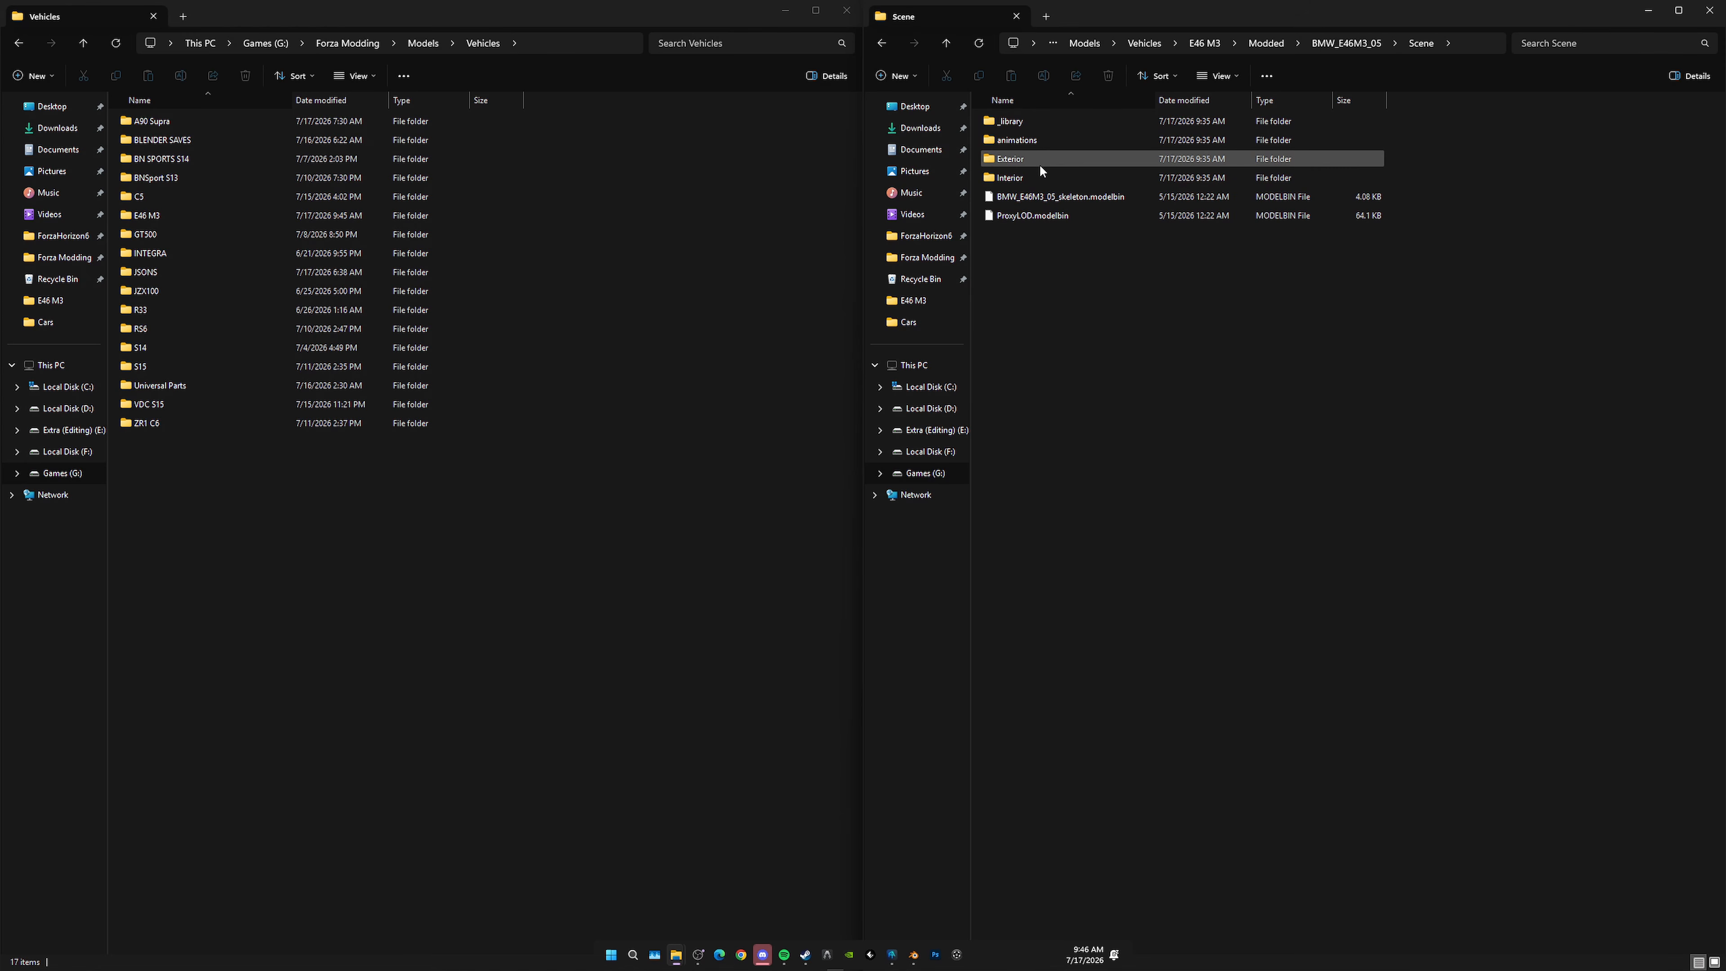
double_click(1040, 159)
click(1016, 127)
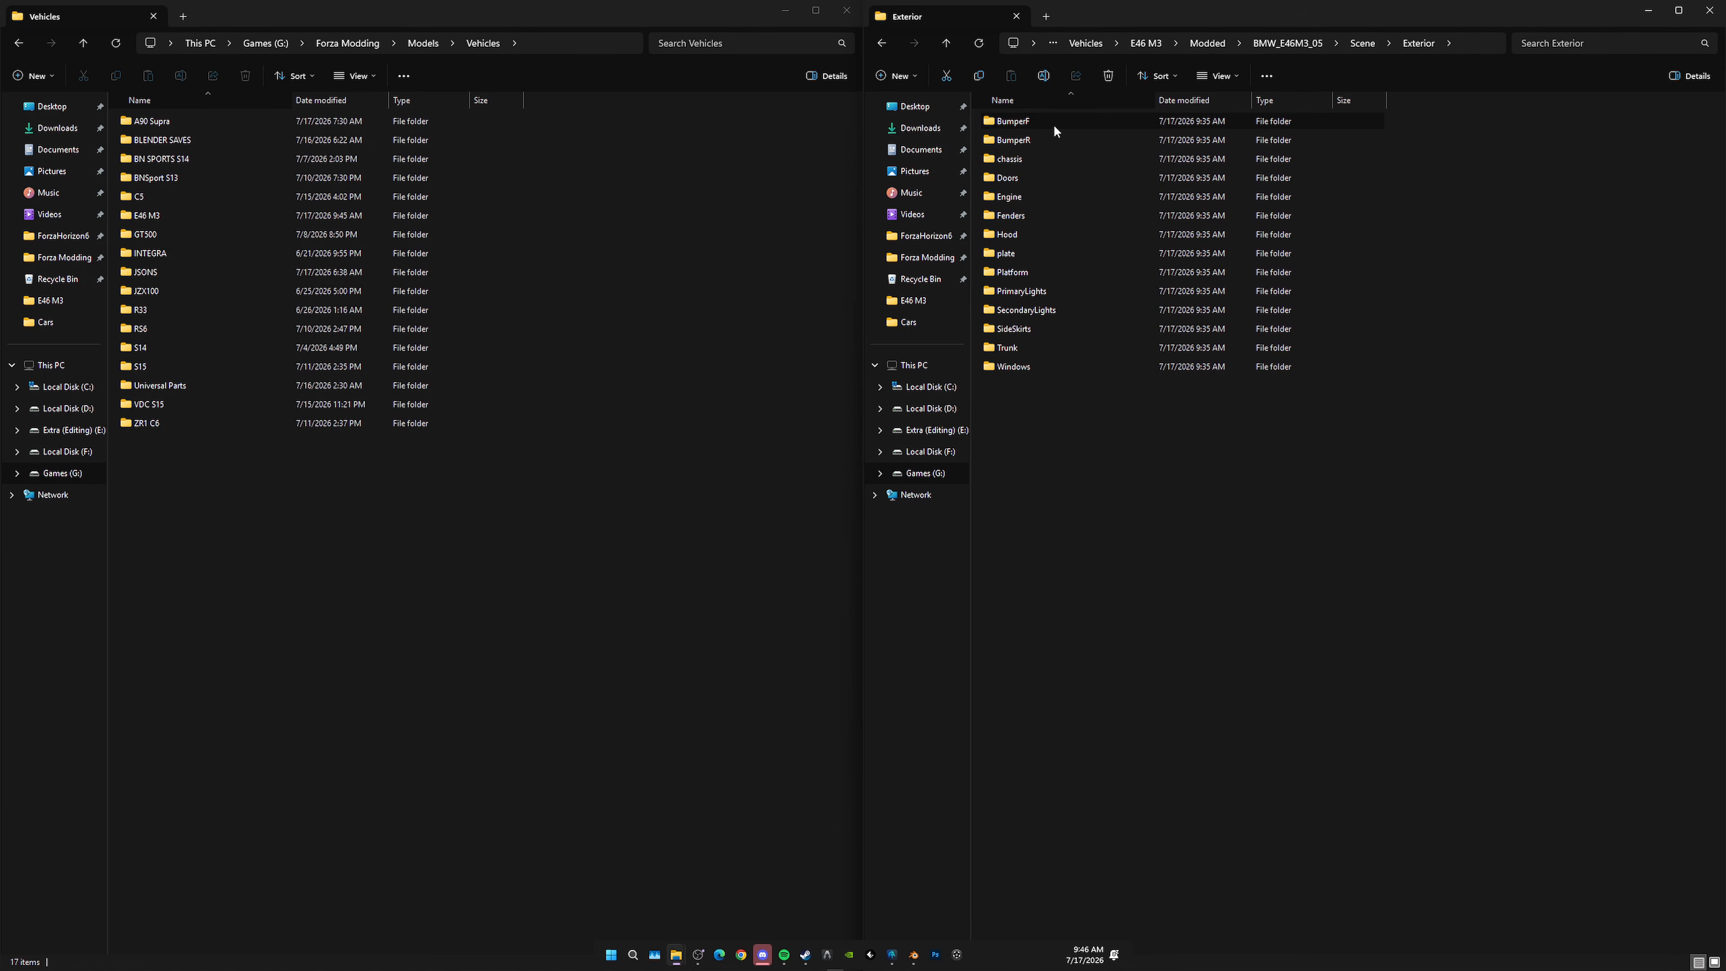
click(1038, 122)
double_click(1055, 125)
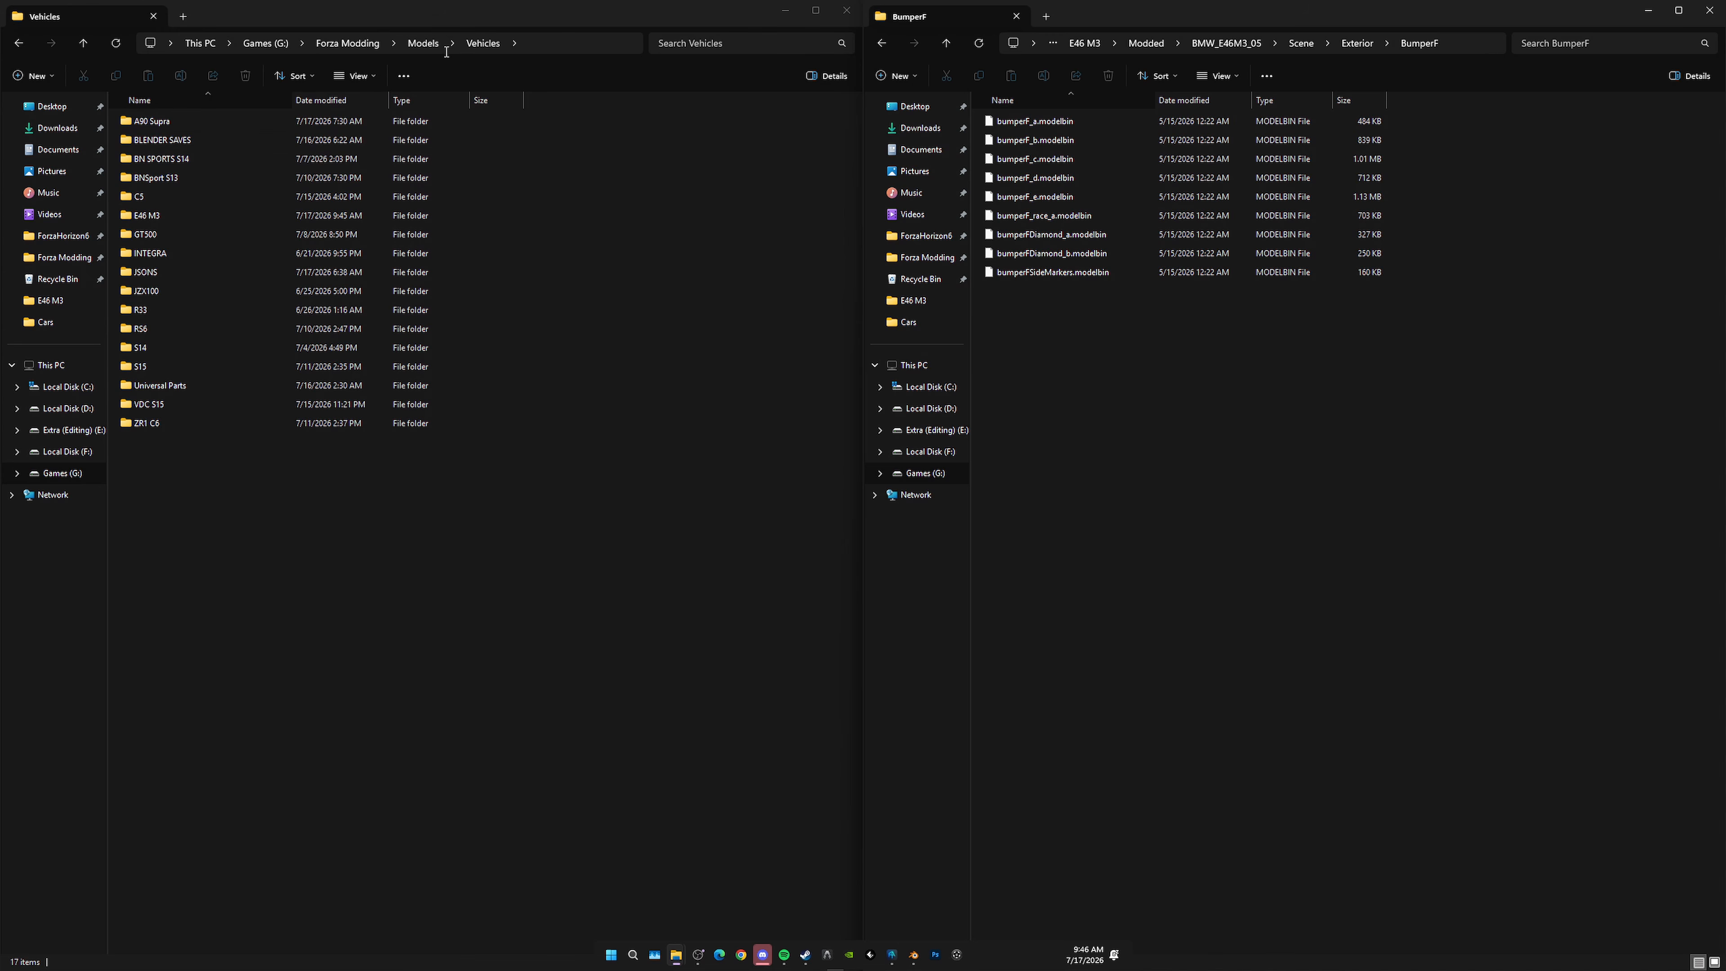
Step: In the first Explorer window, open the E46 M3 Modelbins folder and copy Front Bumper.modelbin
double_click(168, 215)
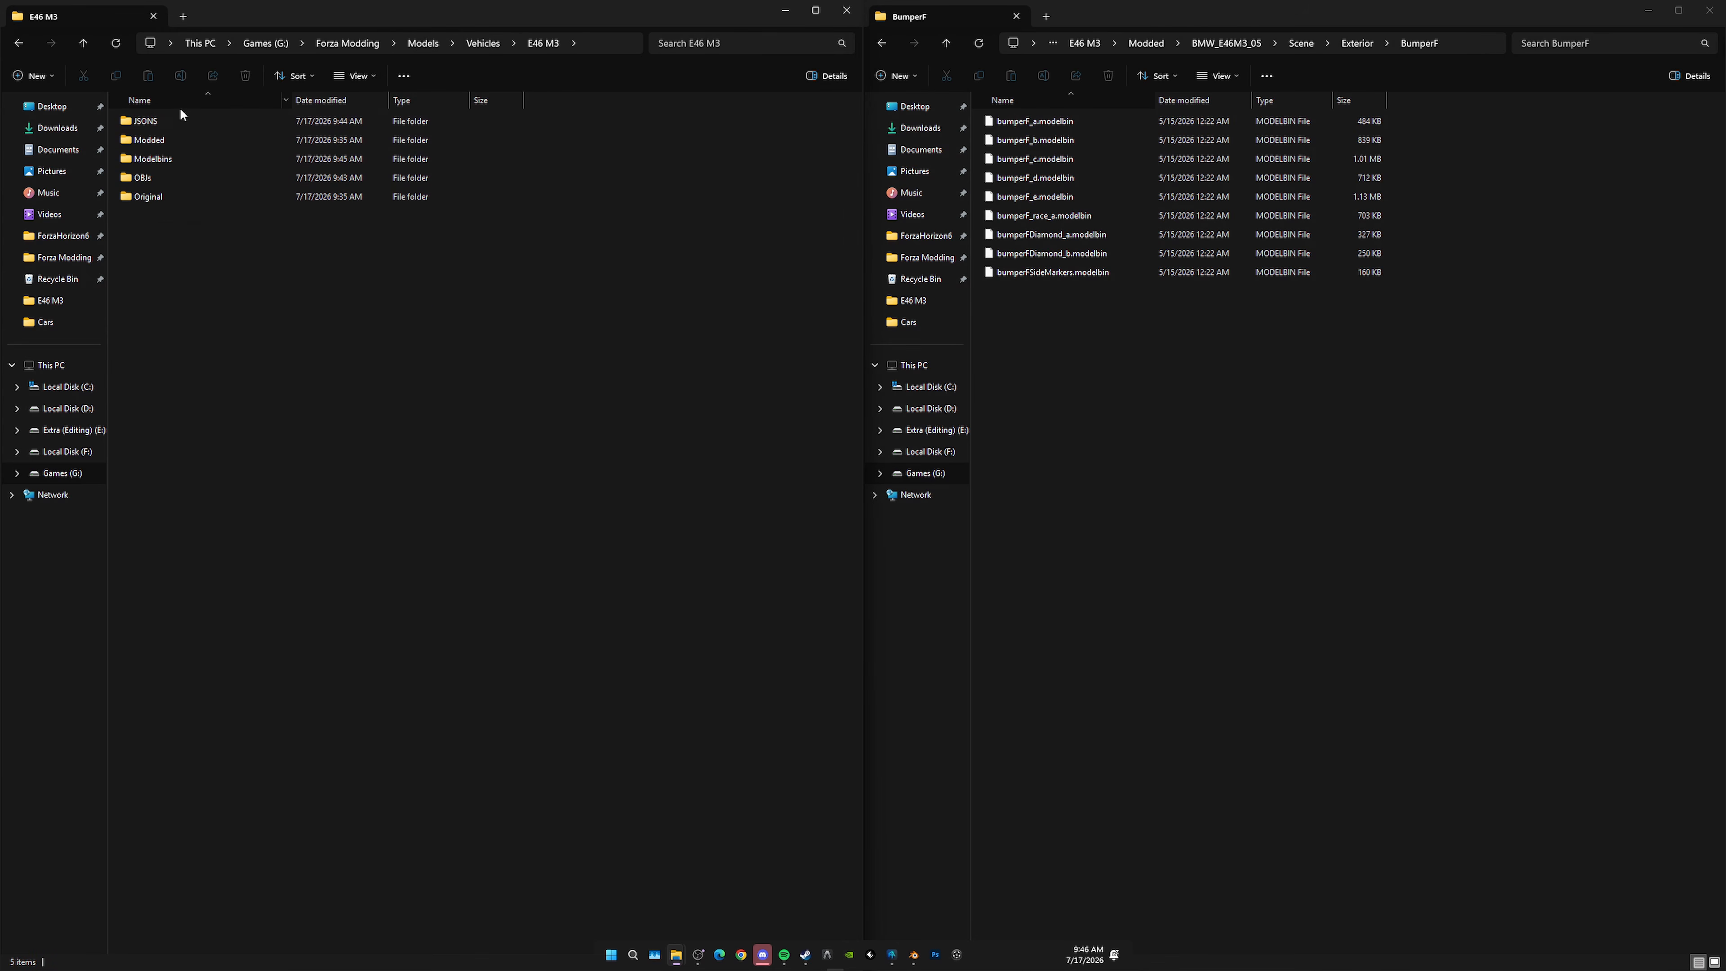
double_click(155, 158)
click(208, 121)
key(ctrl+c)
click(472, 221)
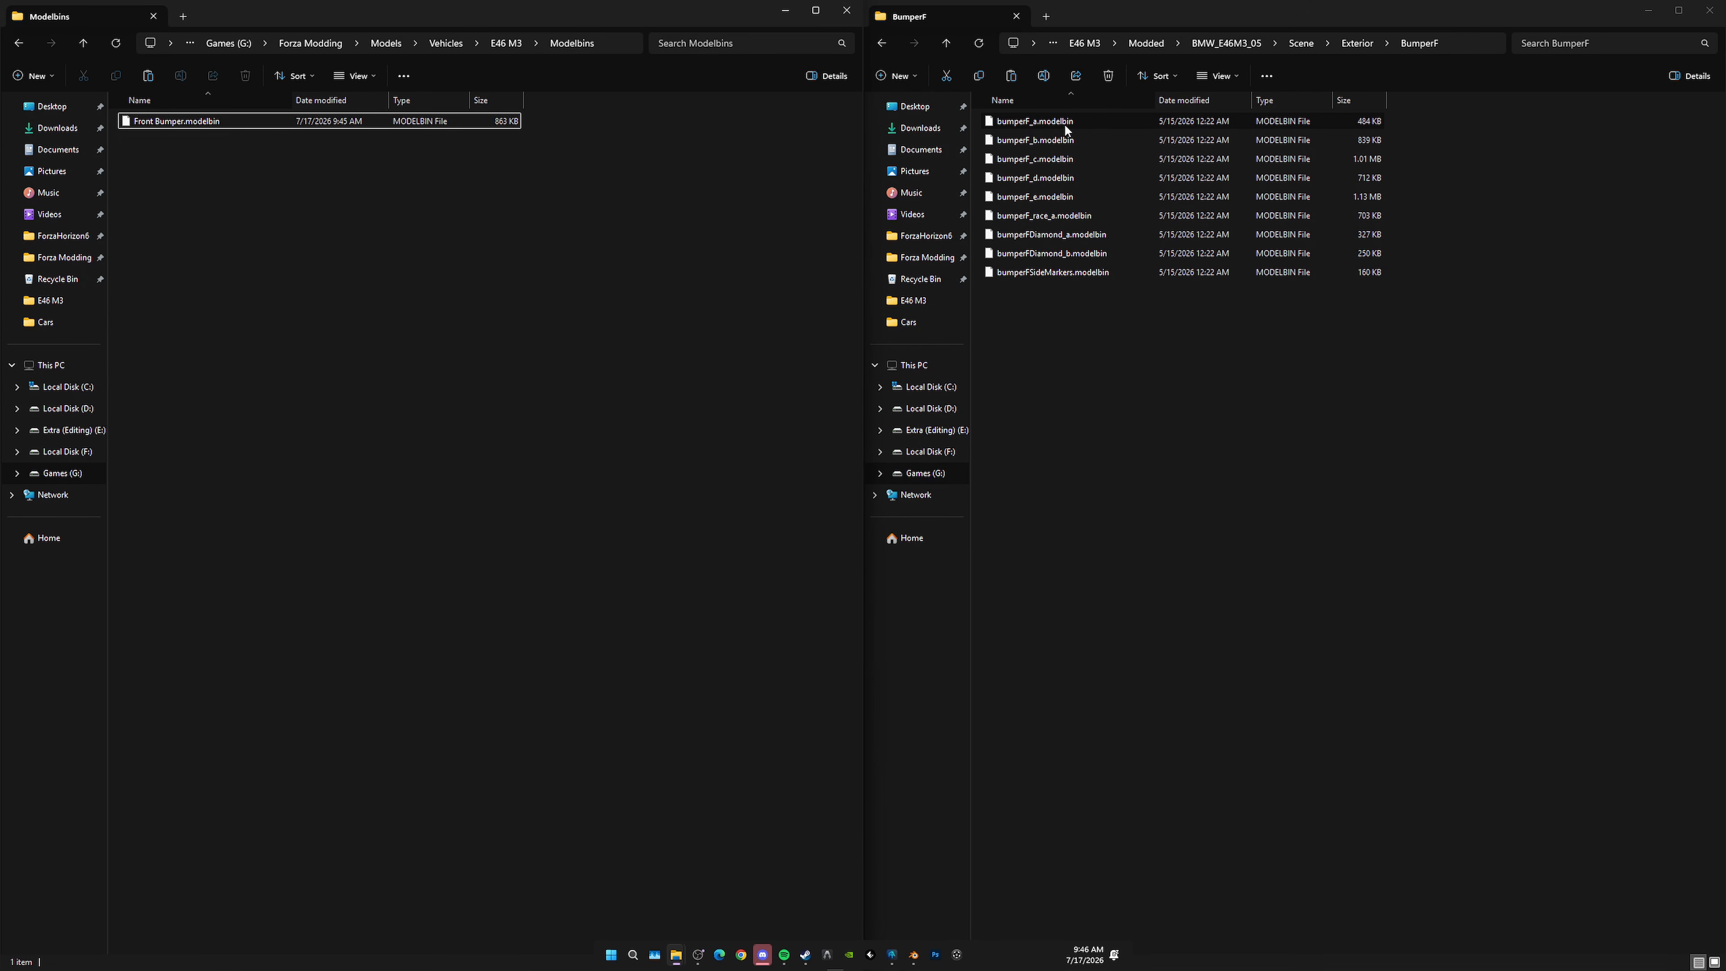
Step: Rename Front Bumper.modelbin as bumperF_a.modelbin, matching the stock front bumper's file name in the BumperF folder
click(1043, 122)
click(1042, 122)
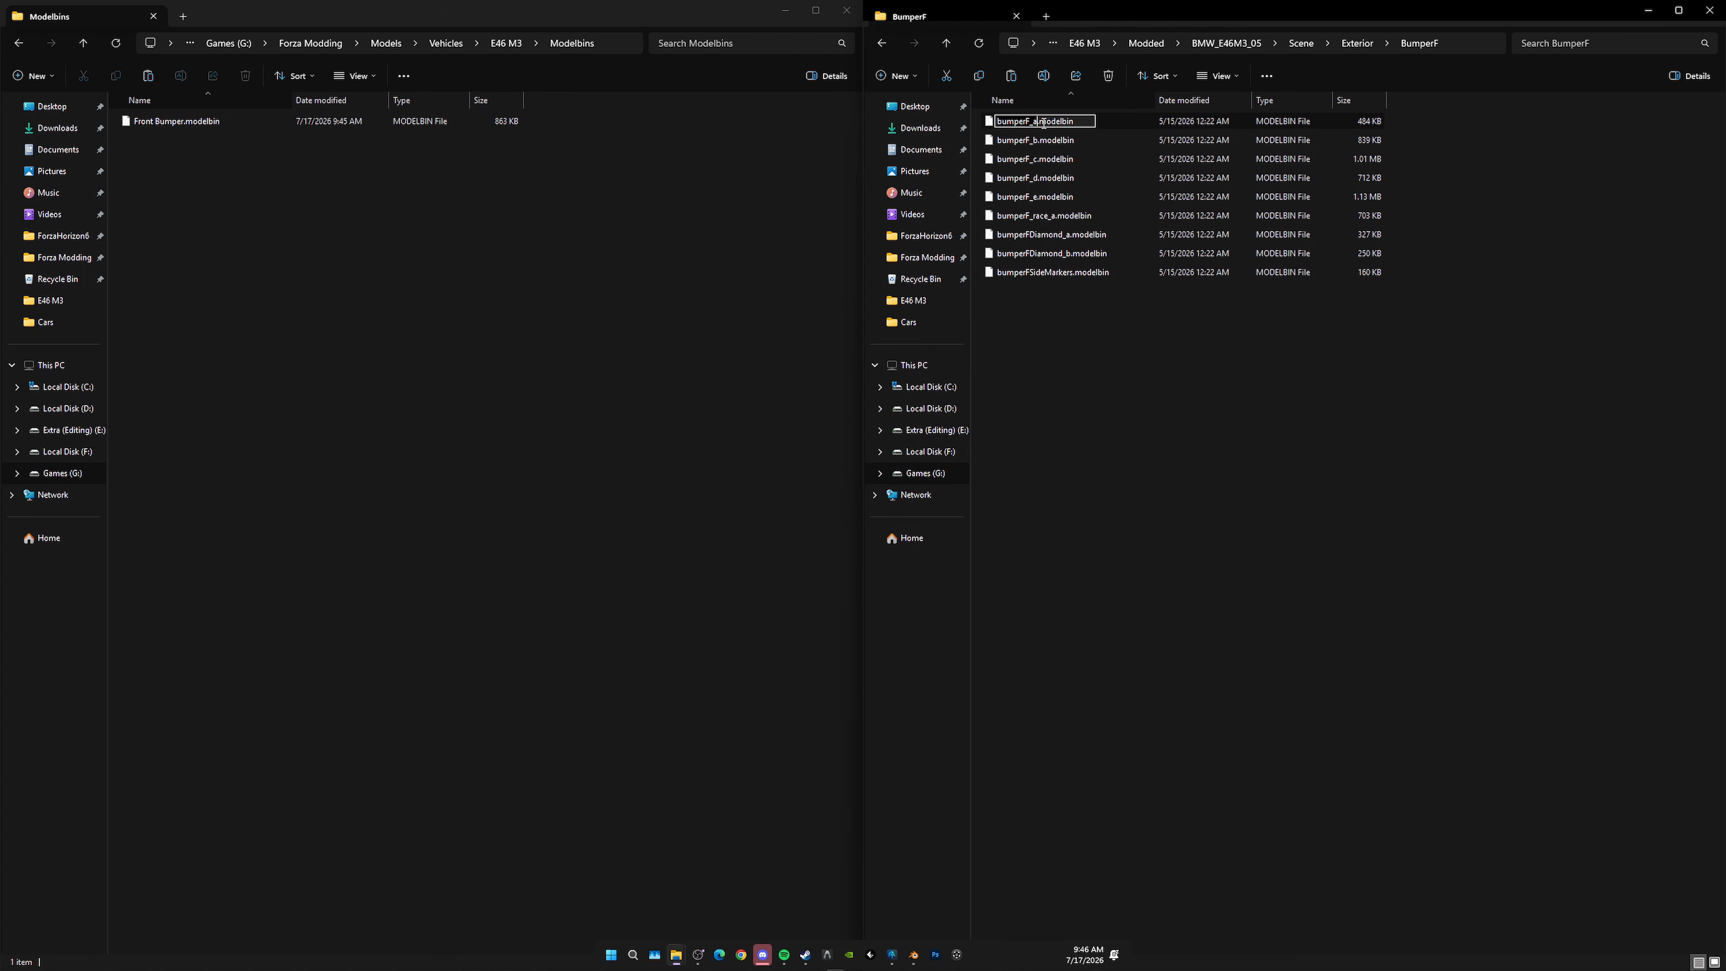
click(1119, 399)
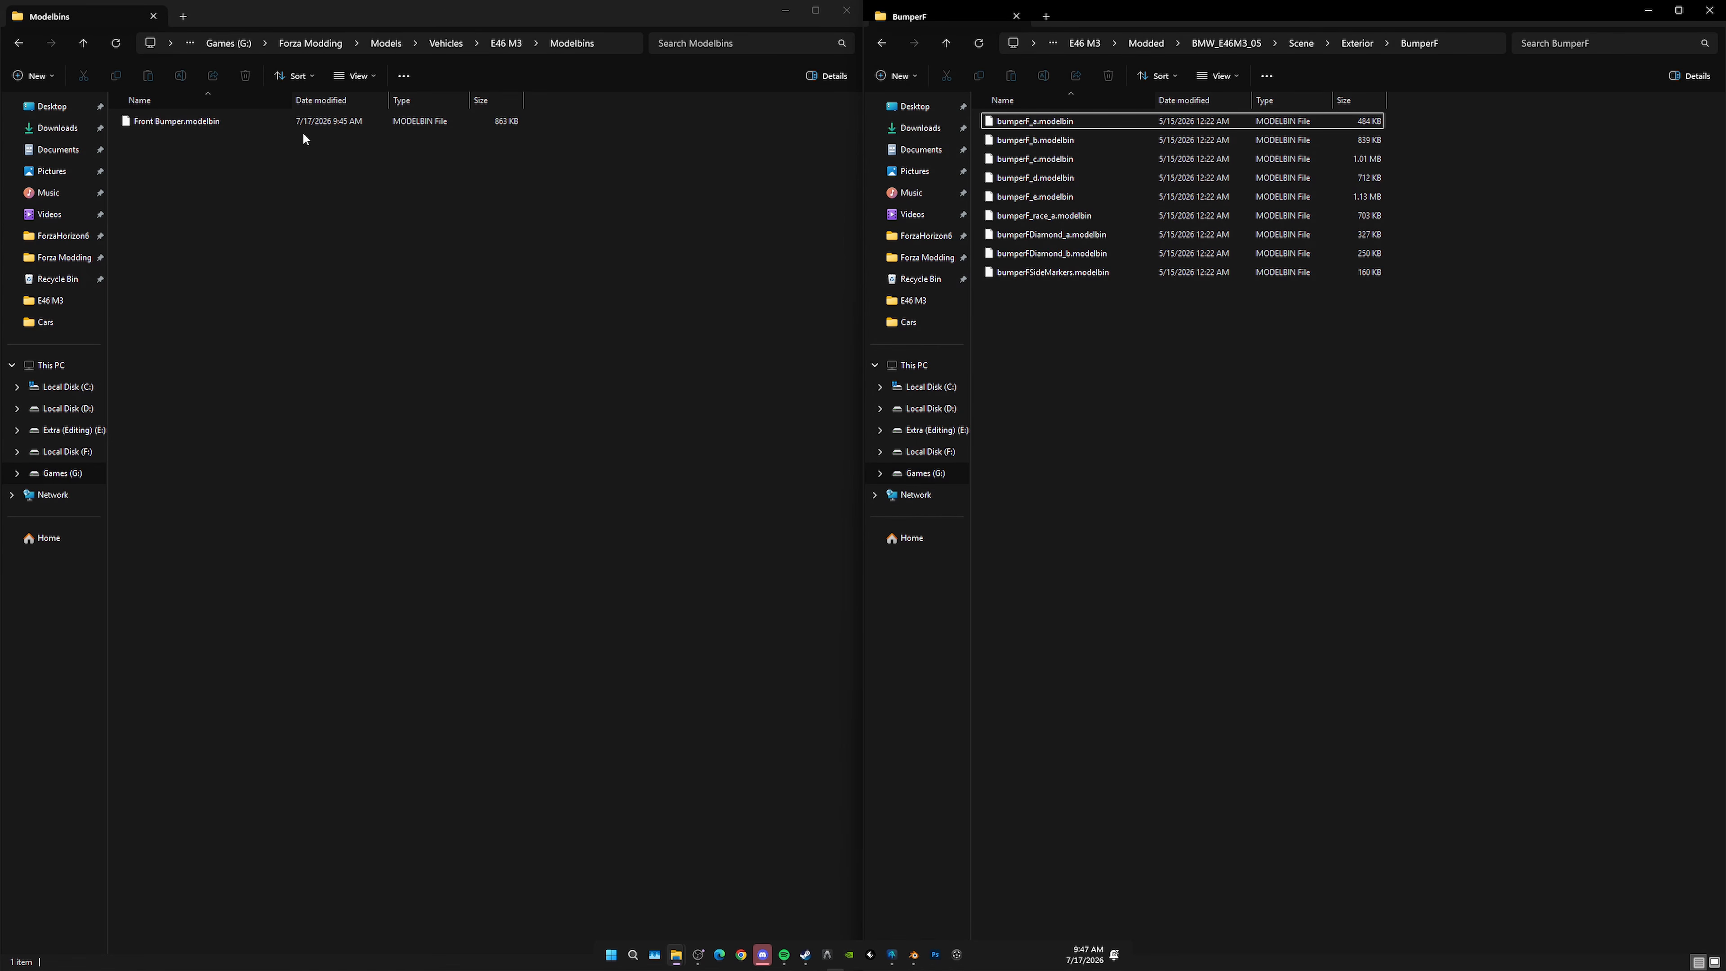
click(167, 124)
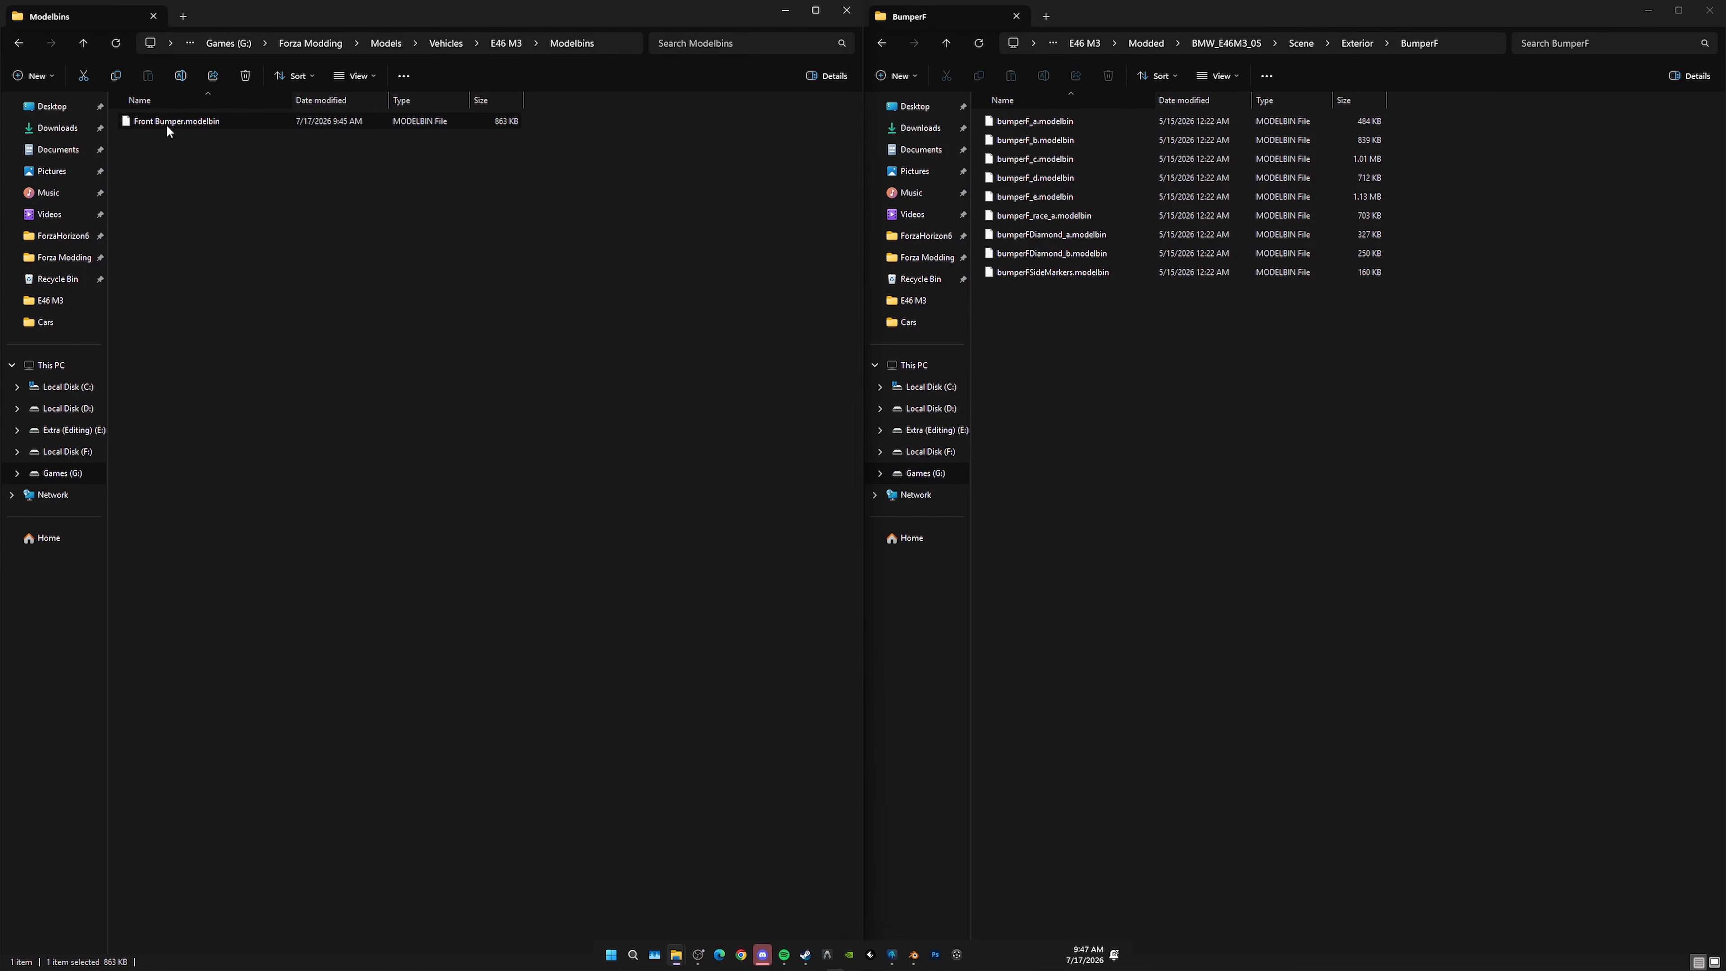
click(196, 120)
key(ctrl+a)
text(bumperF_a.modelbin)
key(Return)
Step: Replace the stock bumperF_a.modelbin in BumperF with the renamed file and keep a copy of it in the Modelbins folder
drag(178, 122, 1119, 346)
click(854, 401)
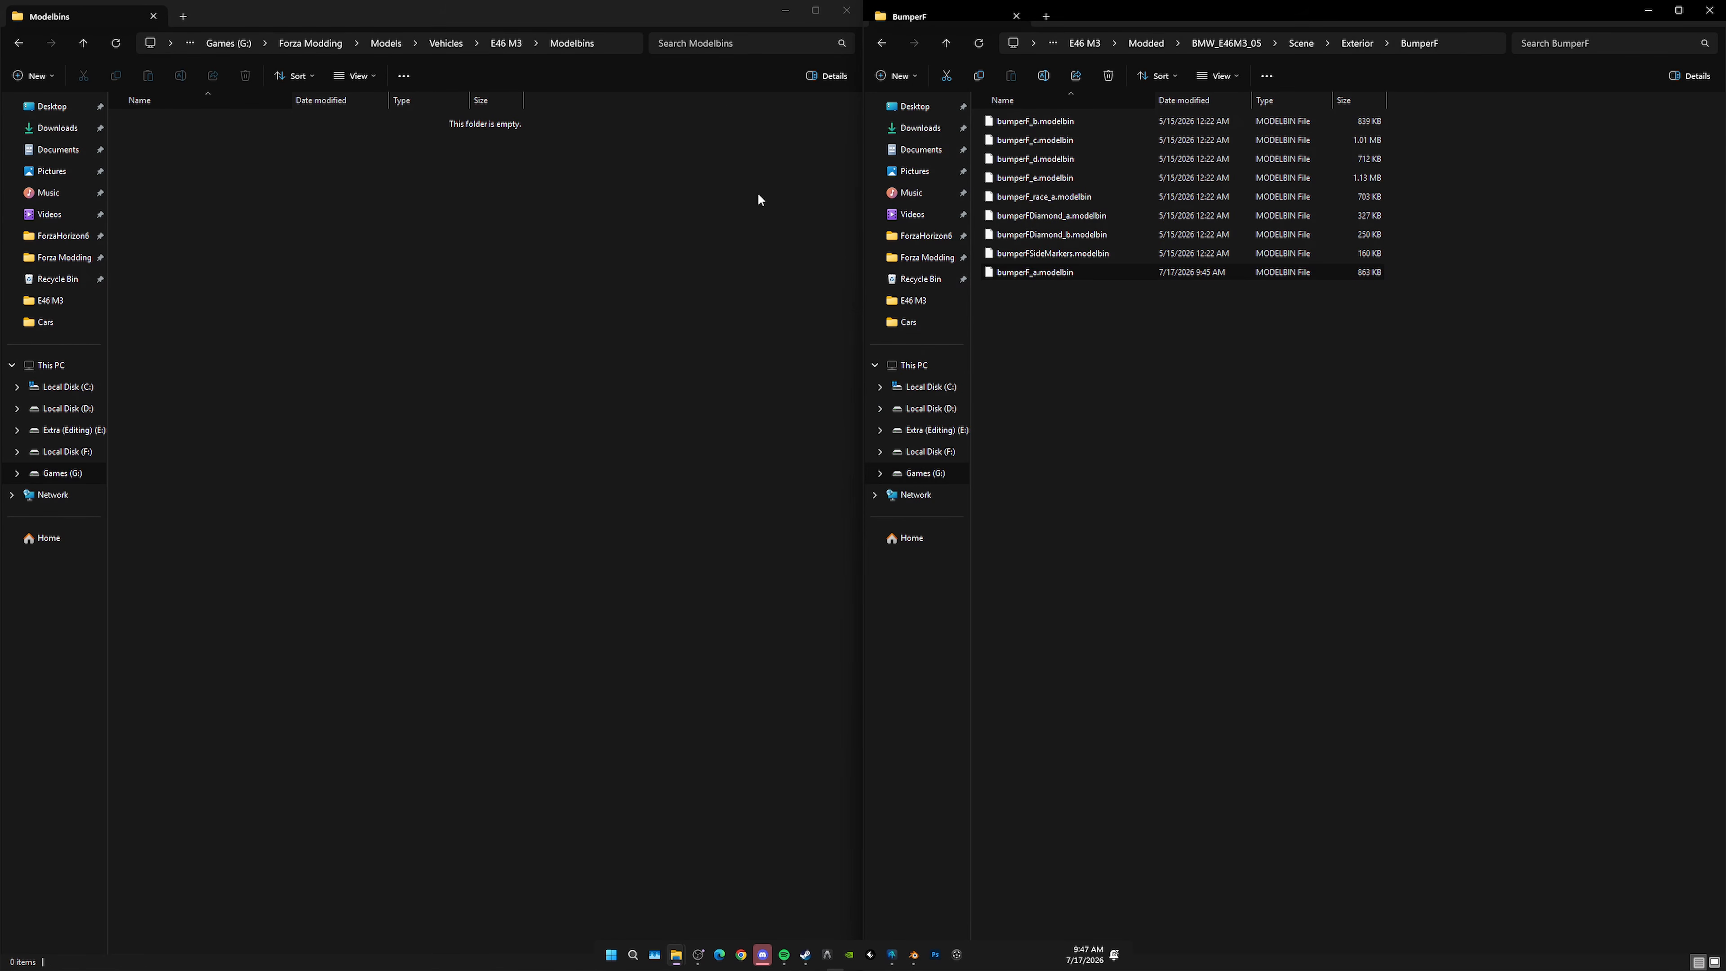
drag(1039, 272, 191, 148)
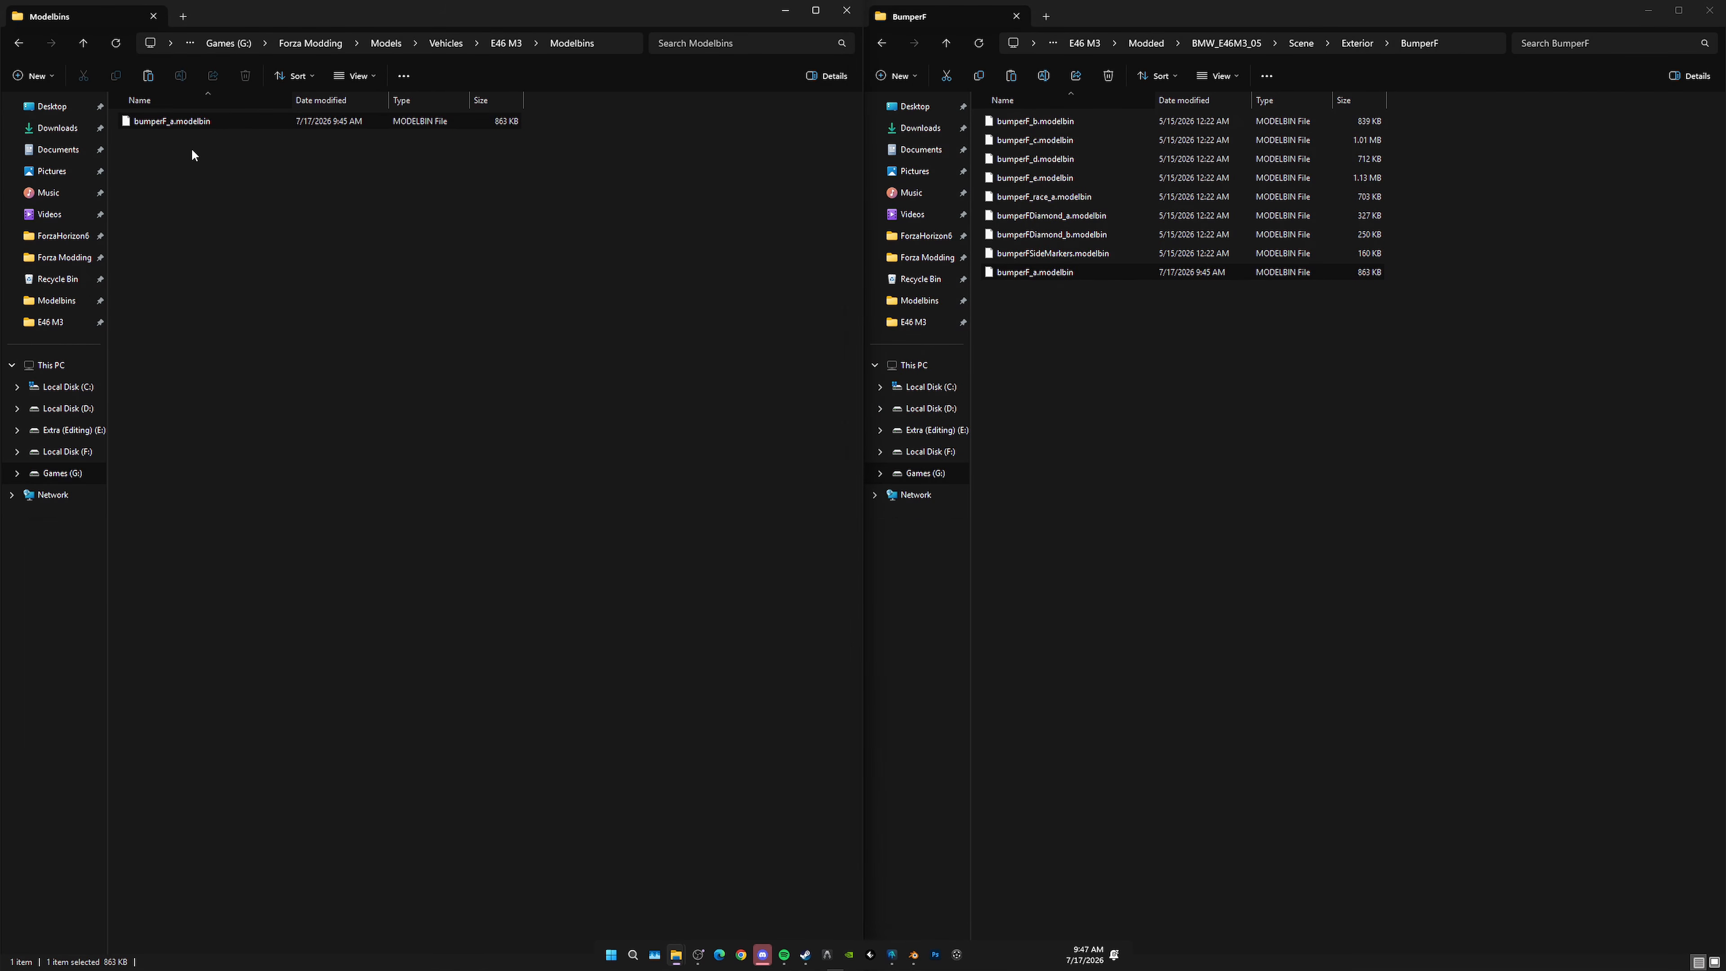
right_click(179, 120)
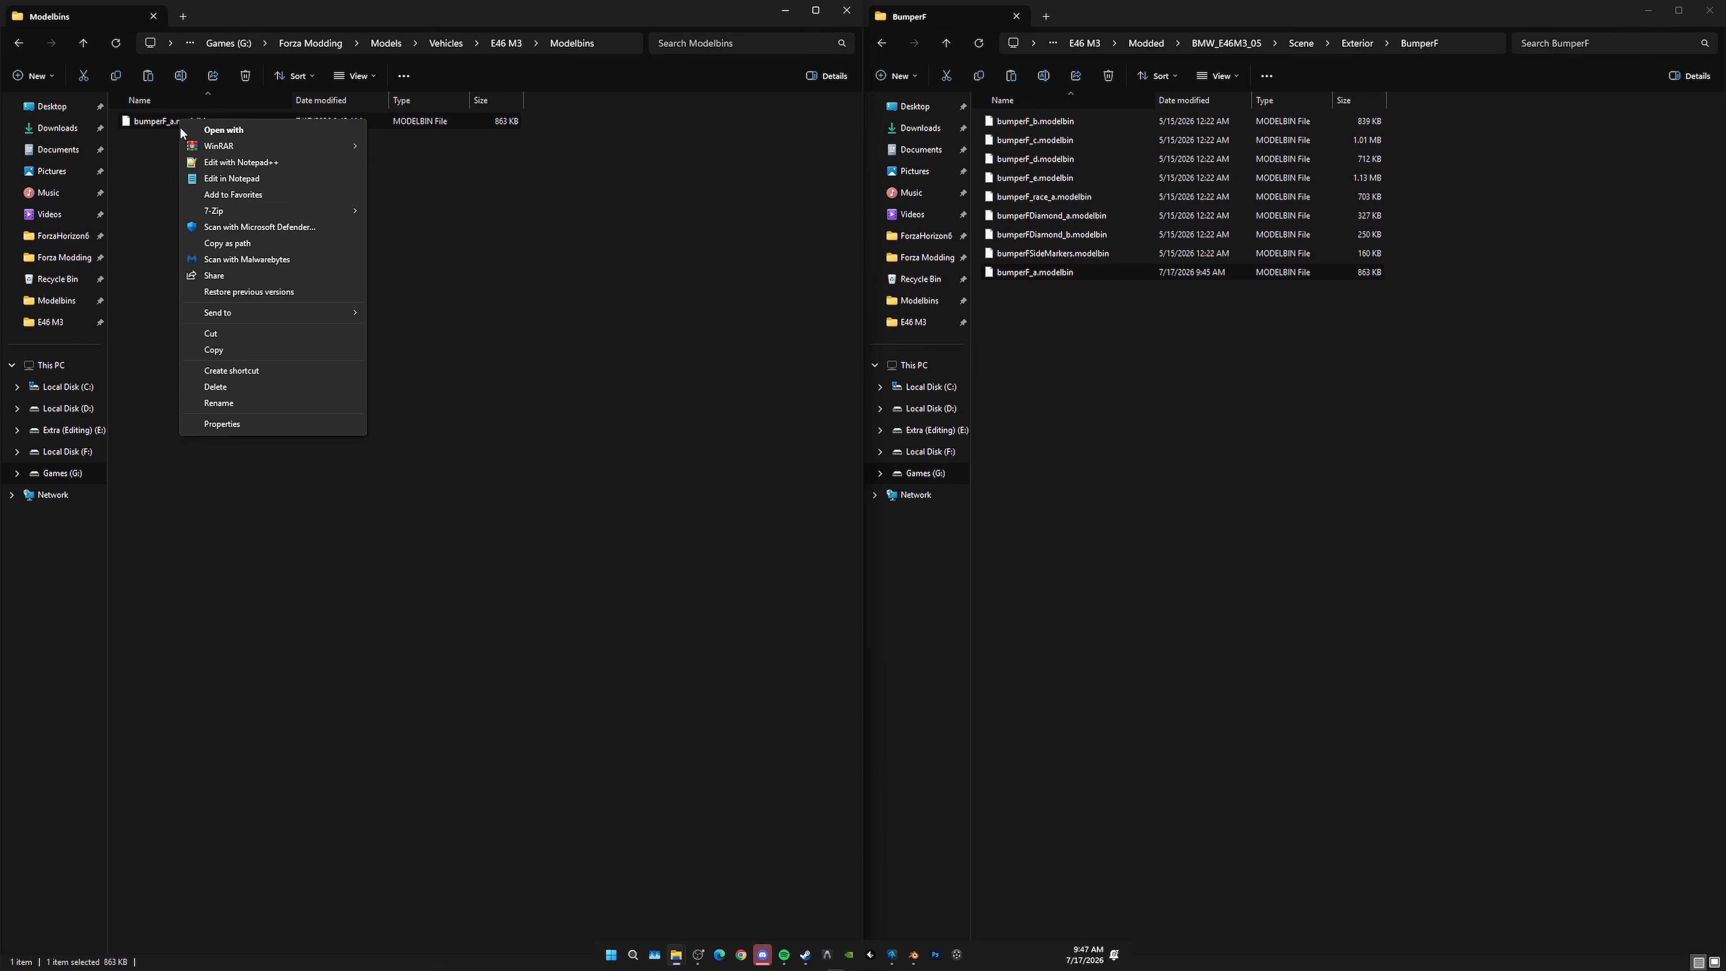
click(266, 333)
click(1094, 291)
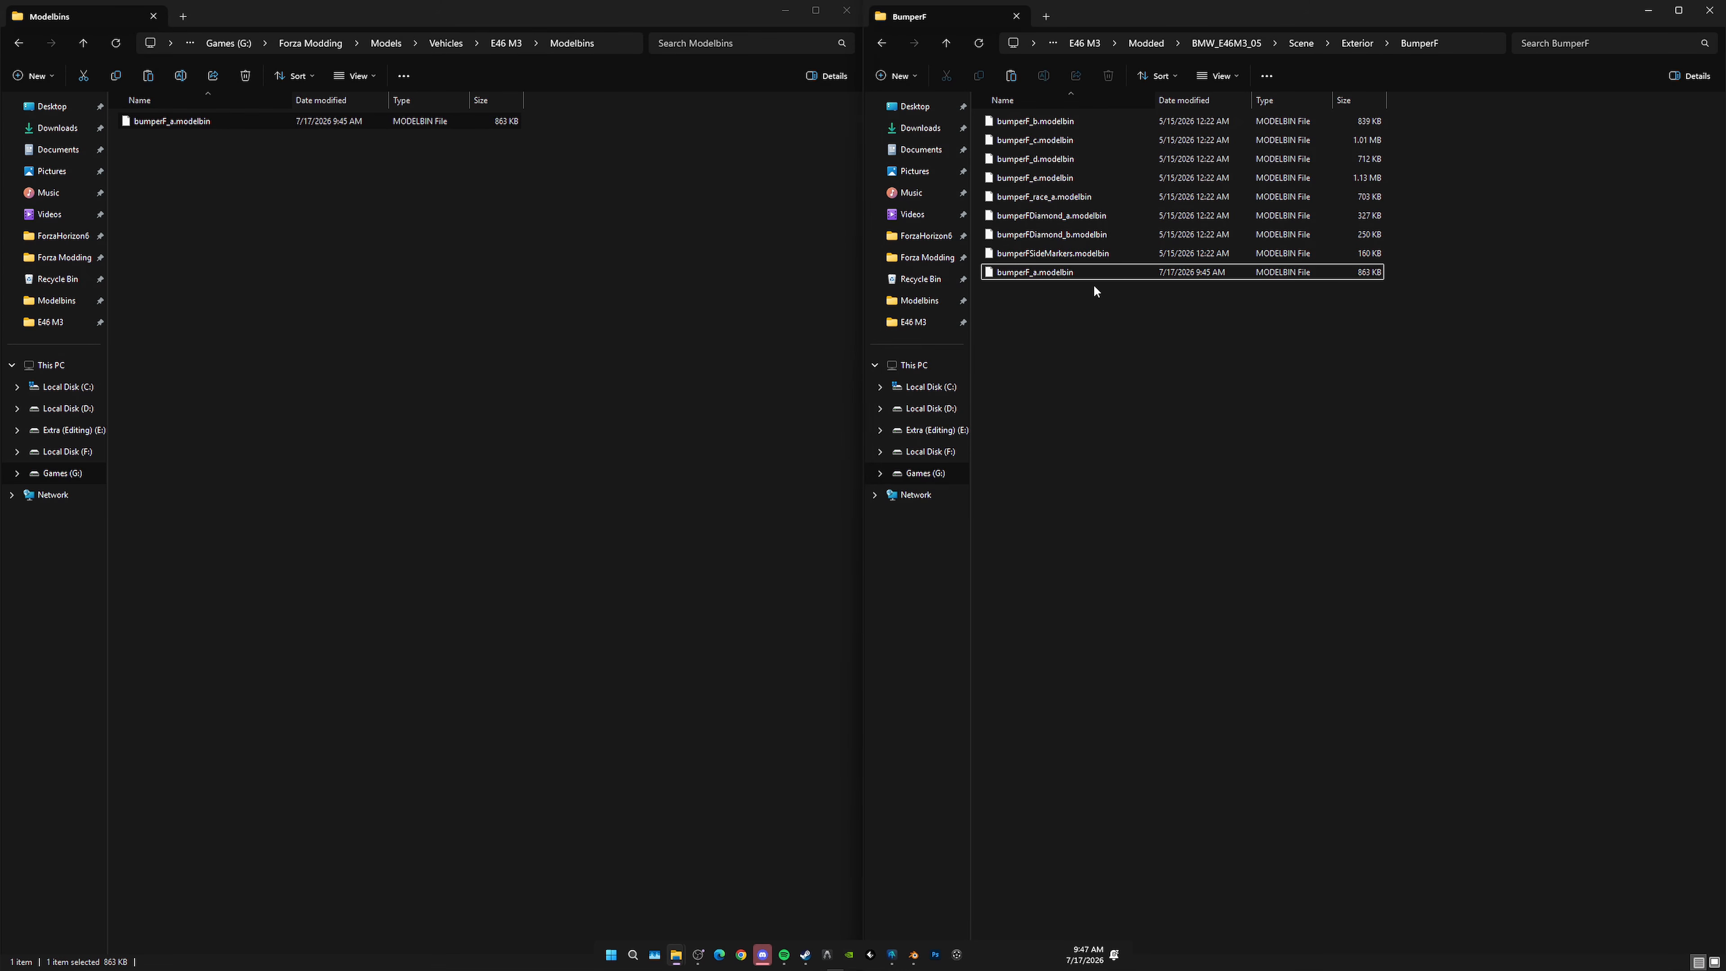
click(973, 43)
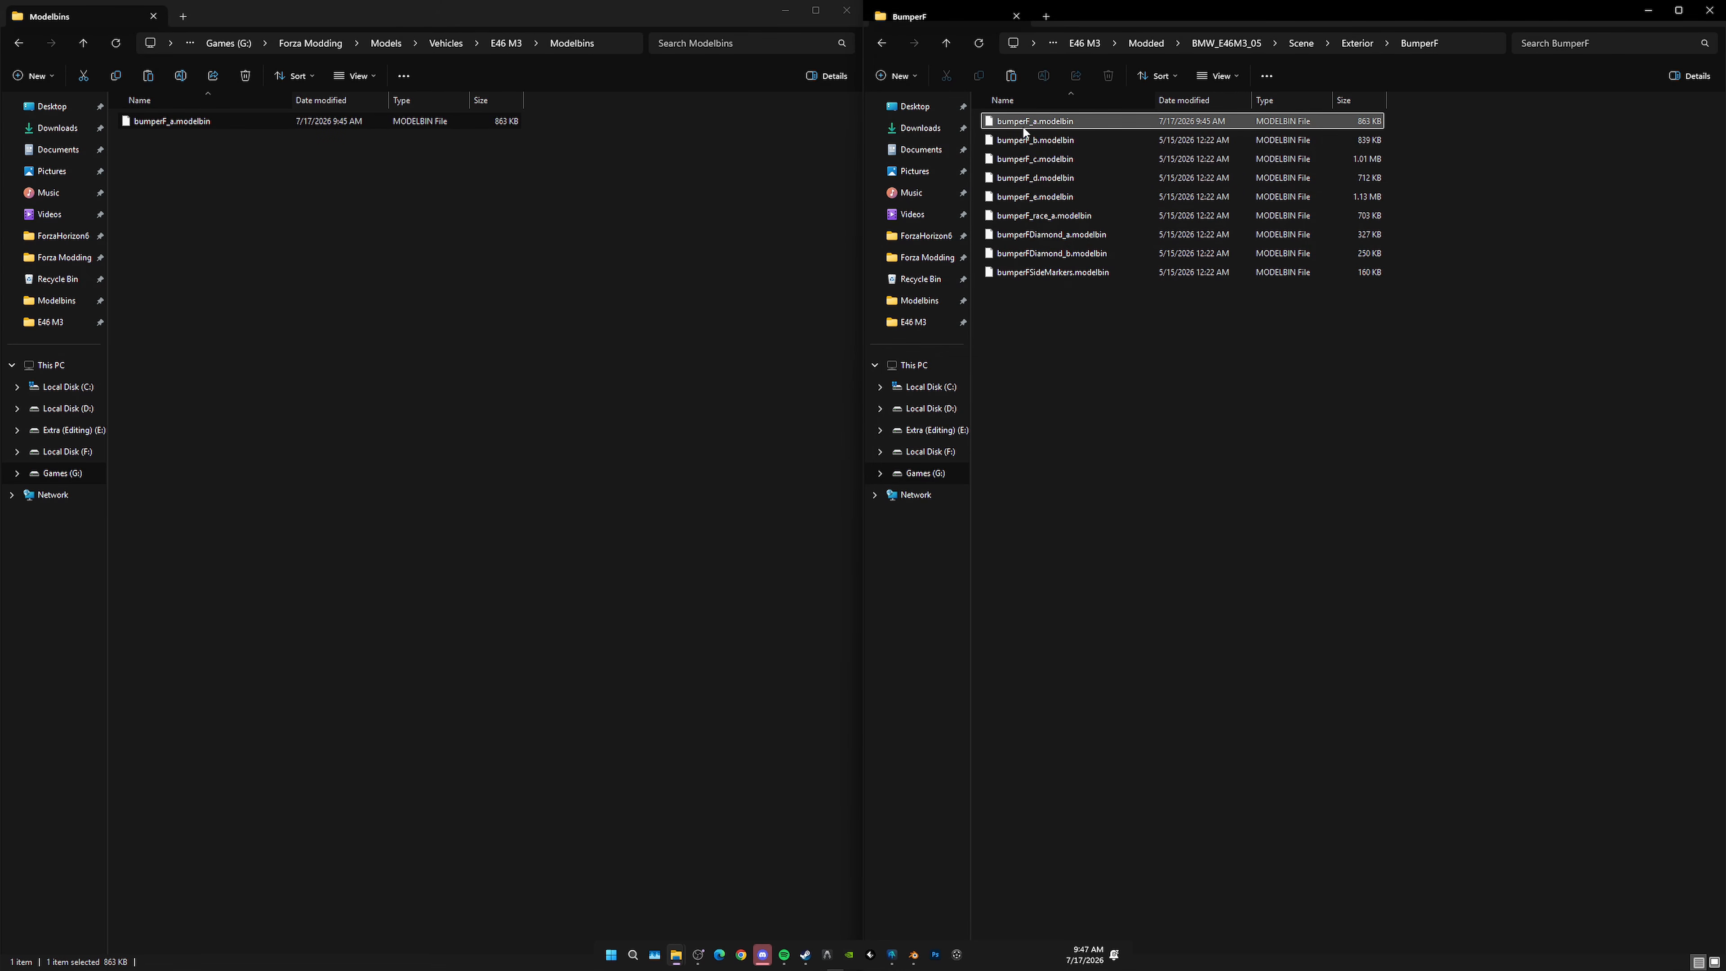
Step: Close all models loaded in the 3D Viewer and copy the path of the modded BMW_E46M3_05 folder in File Explorer
click(1246, 49)
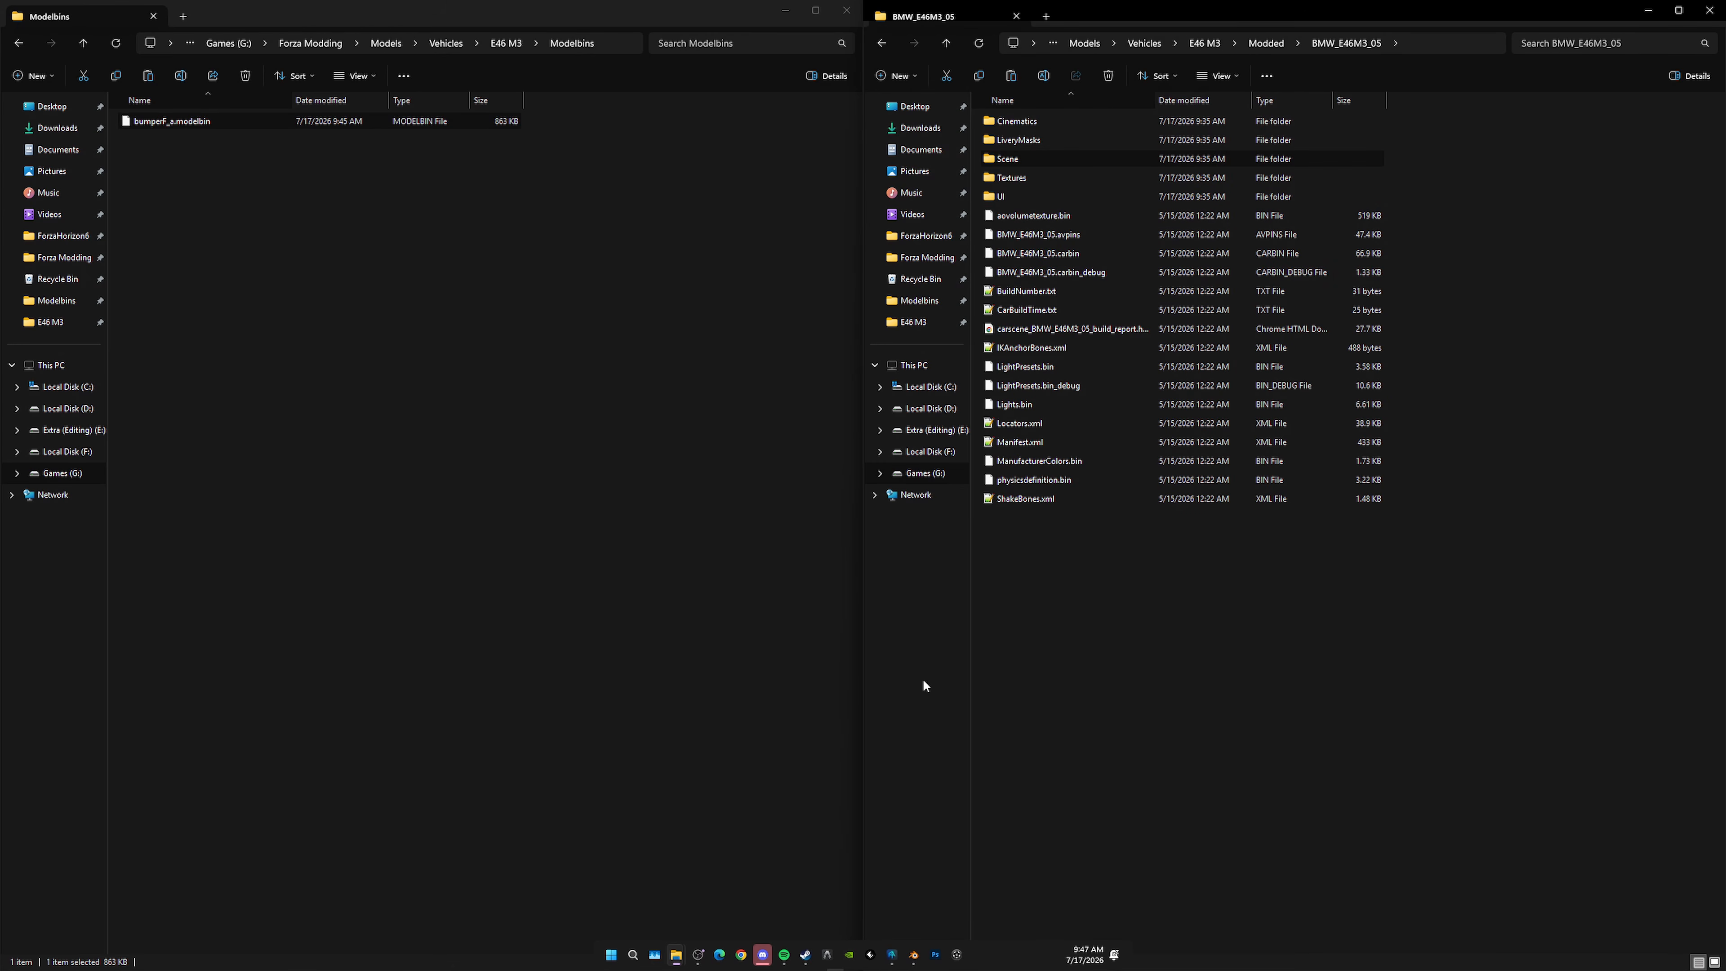
click(892, 954)
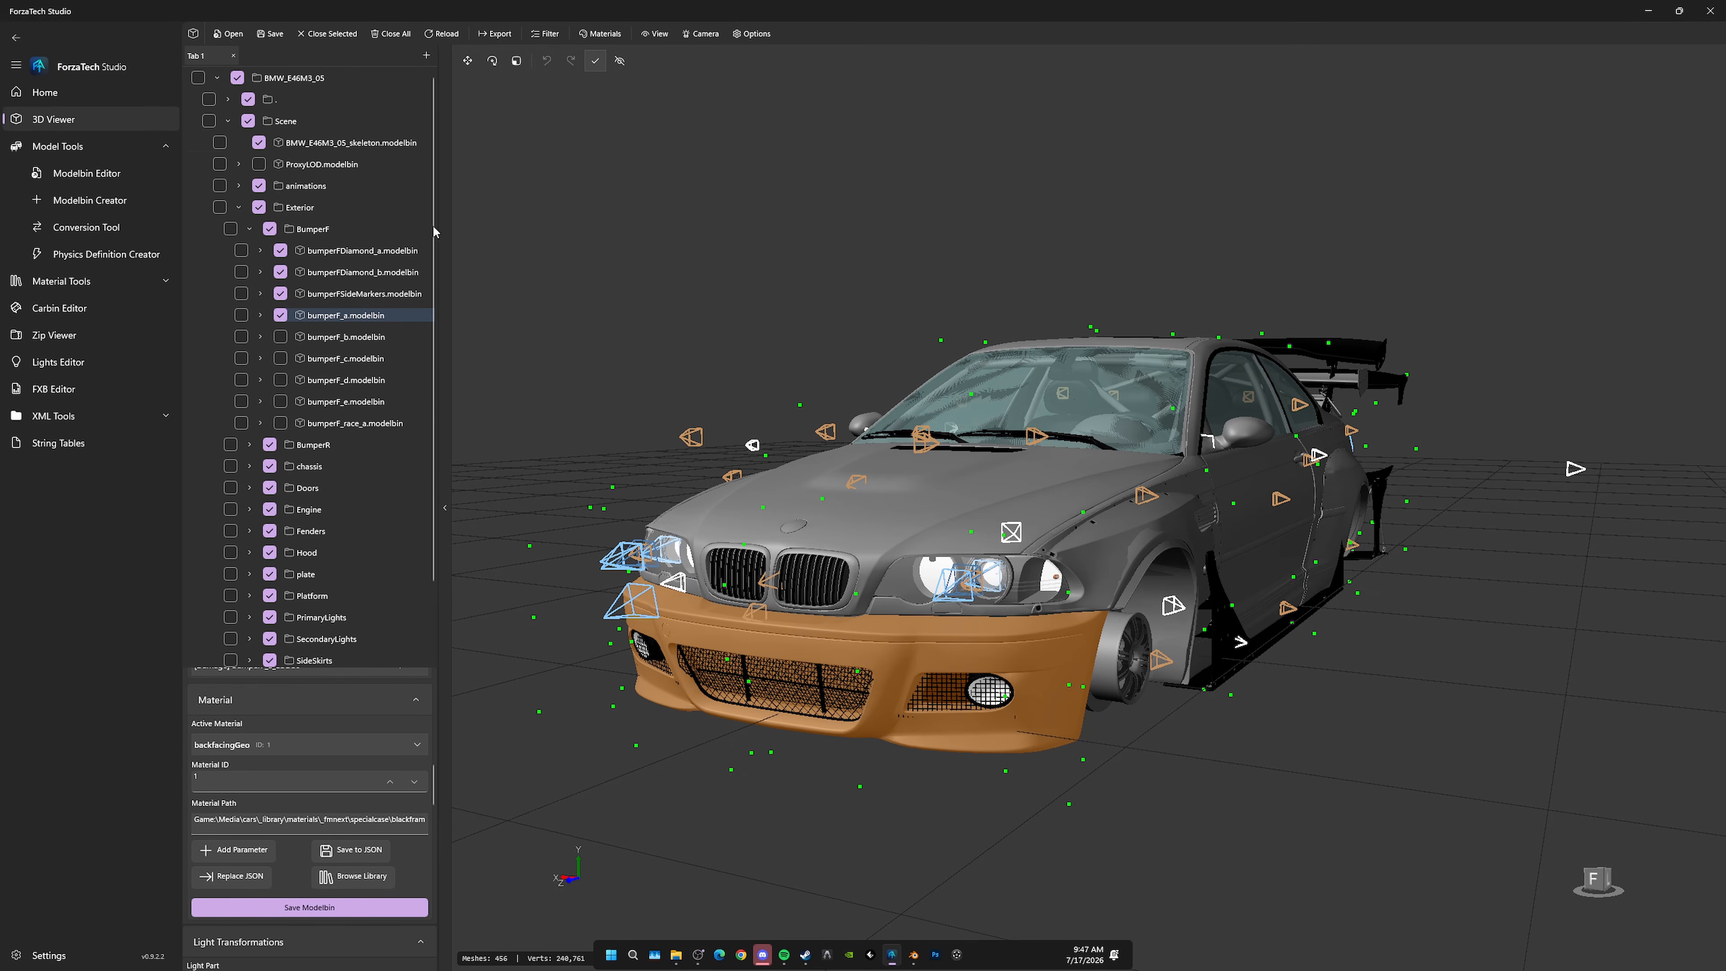
click(390, 37)
key(alt+Tab)
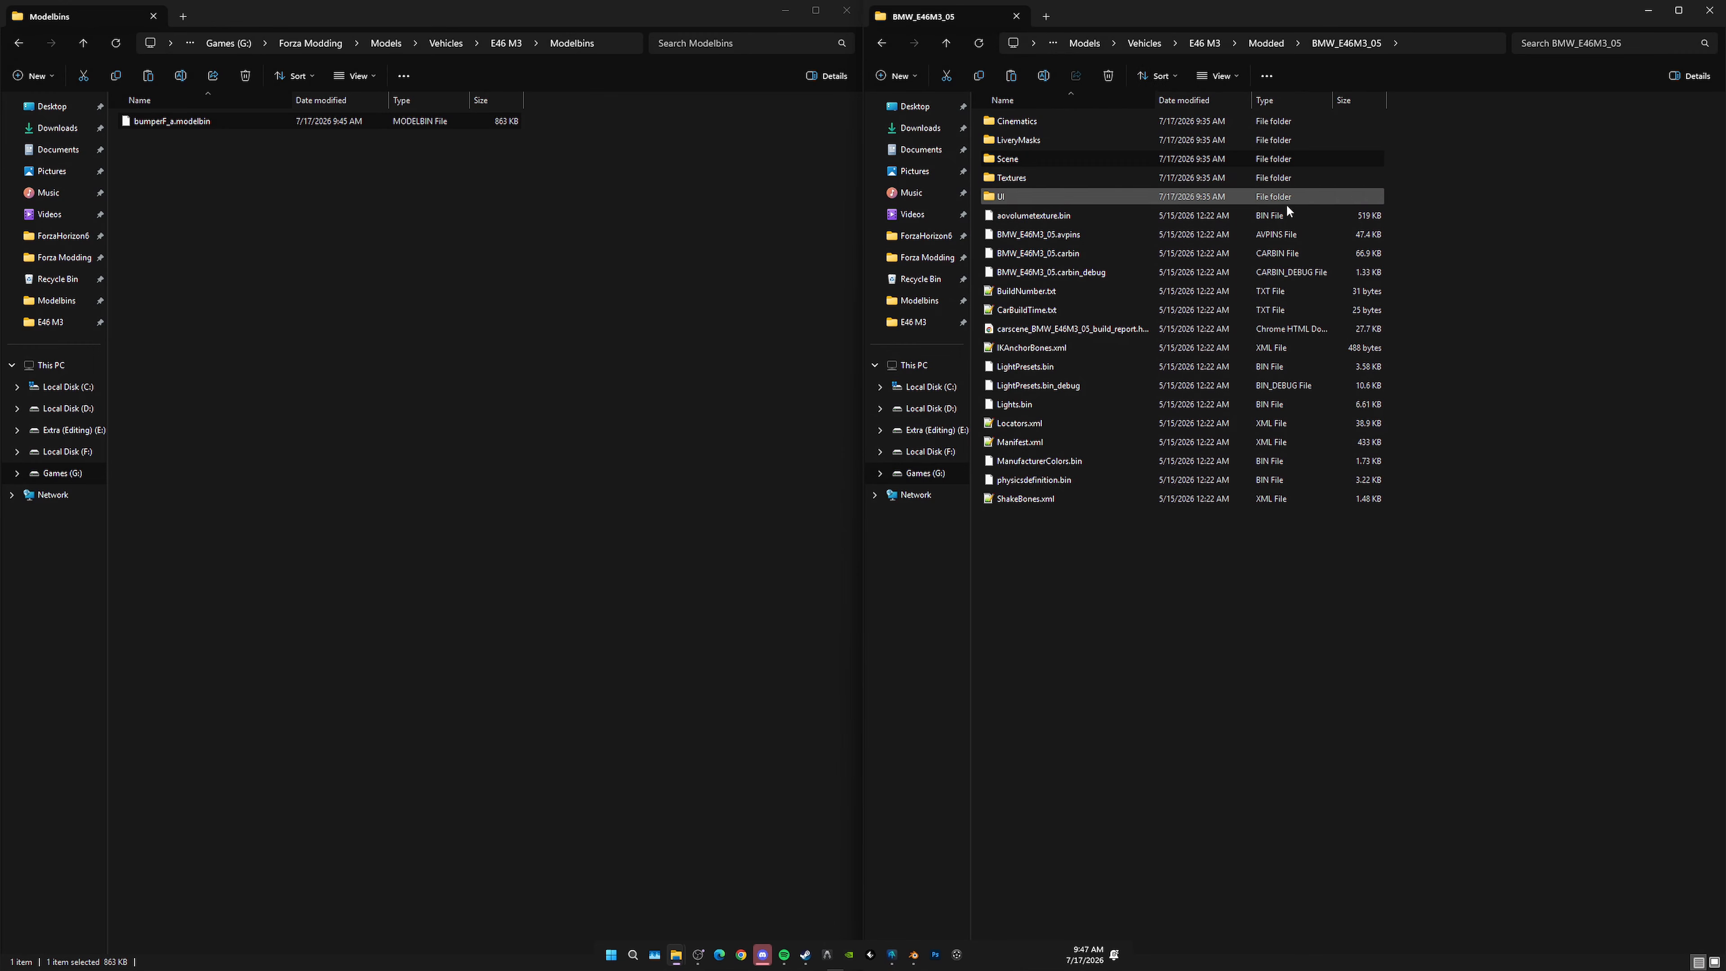
click(1405, 48)
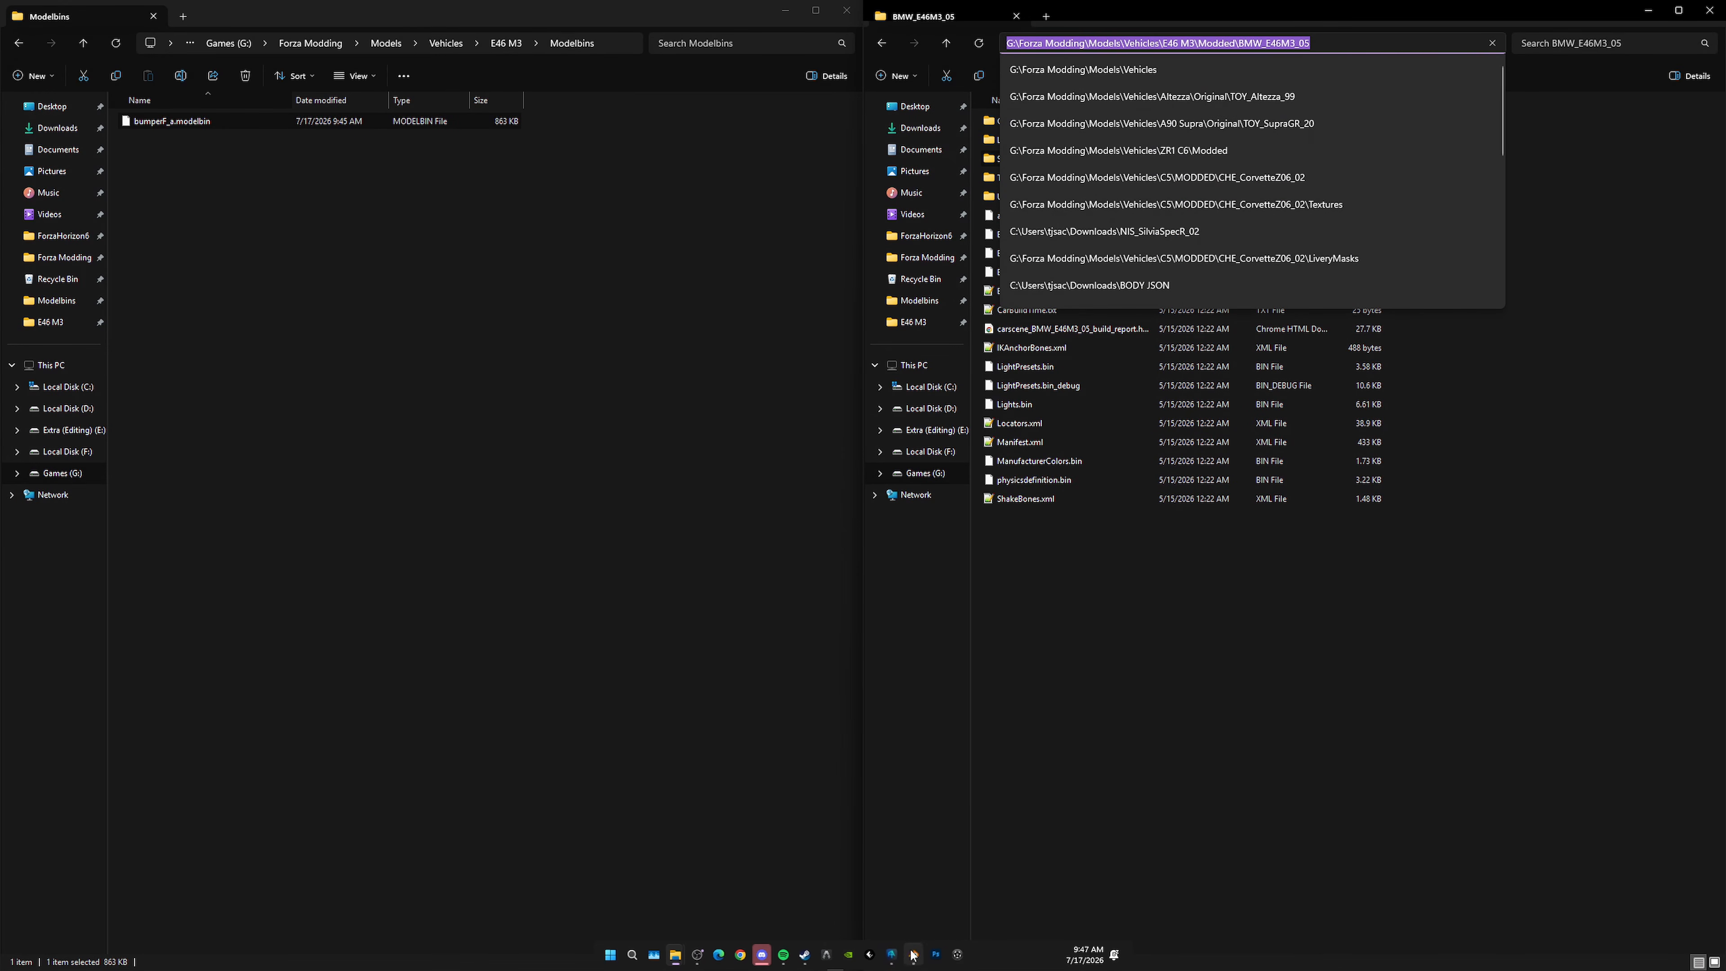
Step: Load the folder G:\Forza Modding\Models\Vehicles\E46 M3\Modded\BMW_E46M3_05 into ForzaTech Studio's 3D Viewer
click(893, 955)
click(228, 33)
click(204, 82)
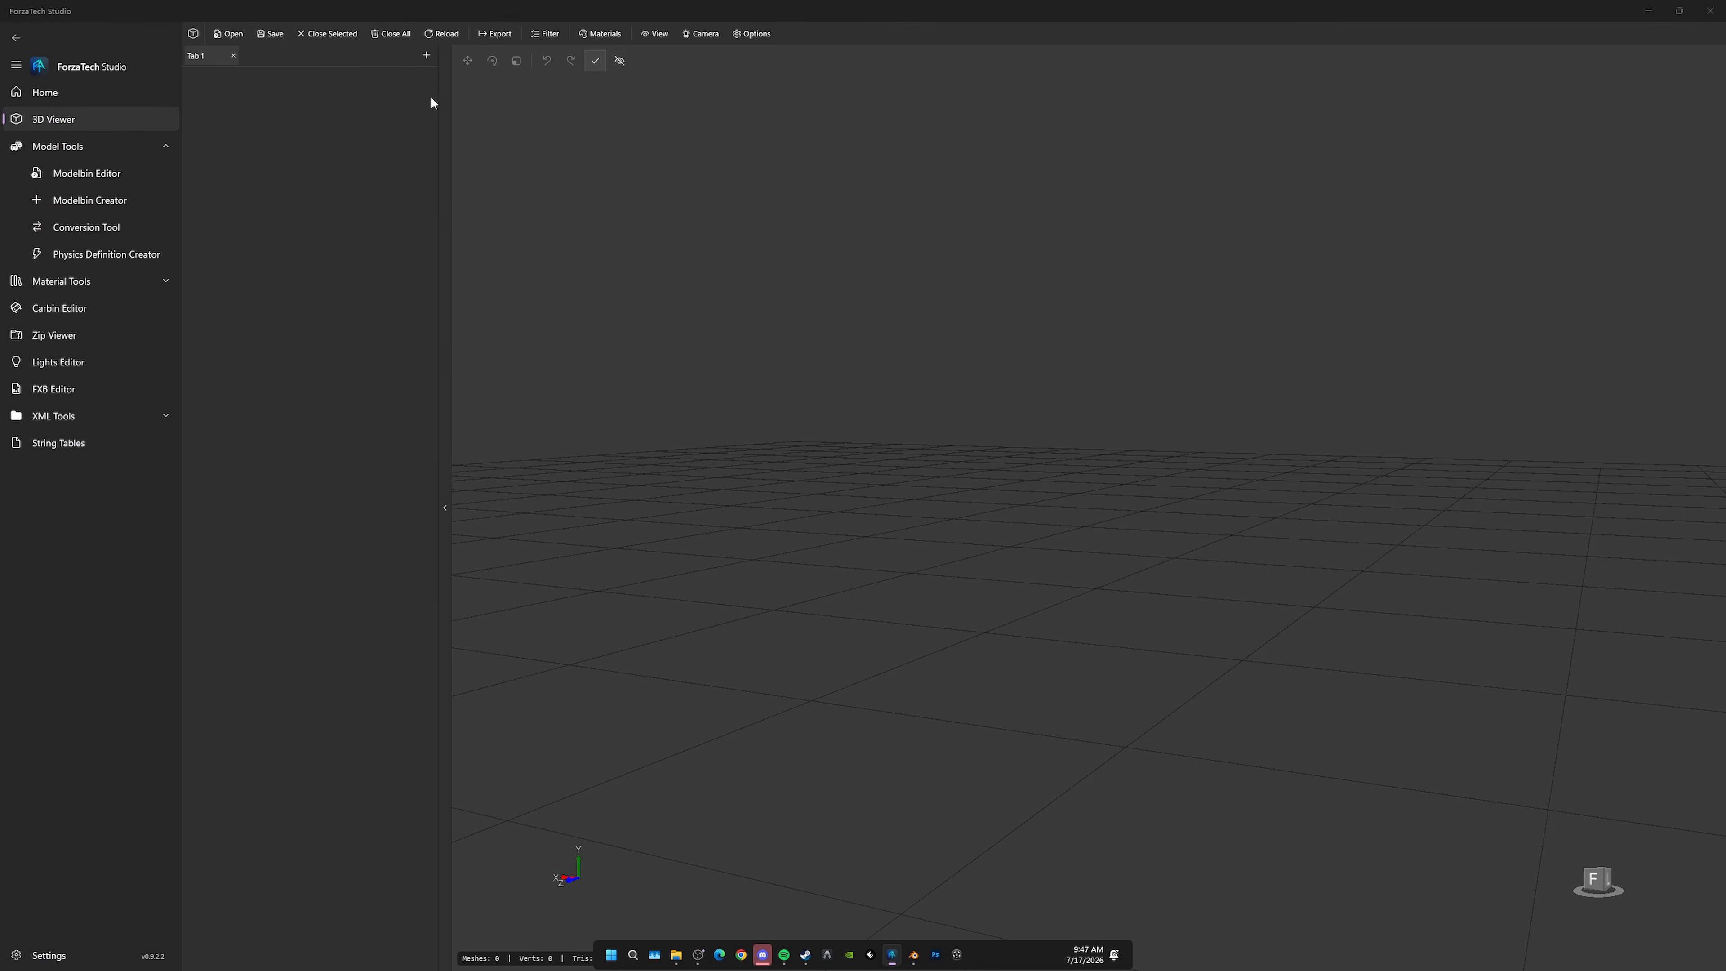
click(673, 229)
key(ctrl+v)
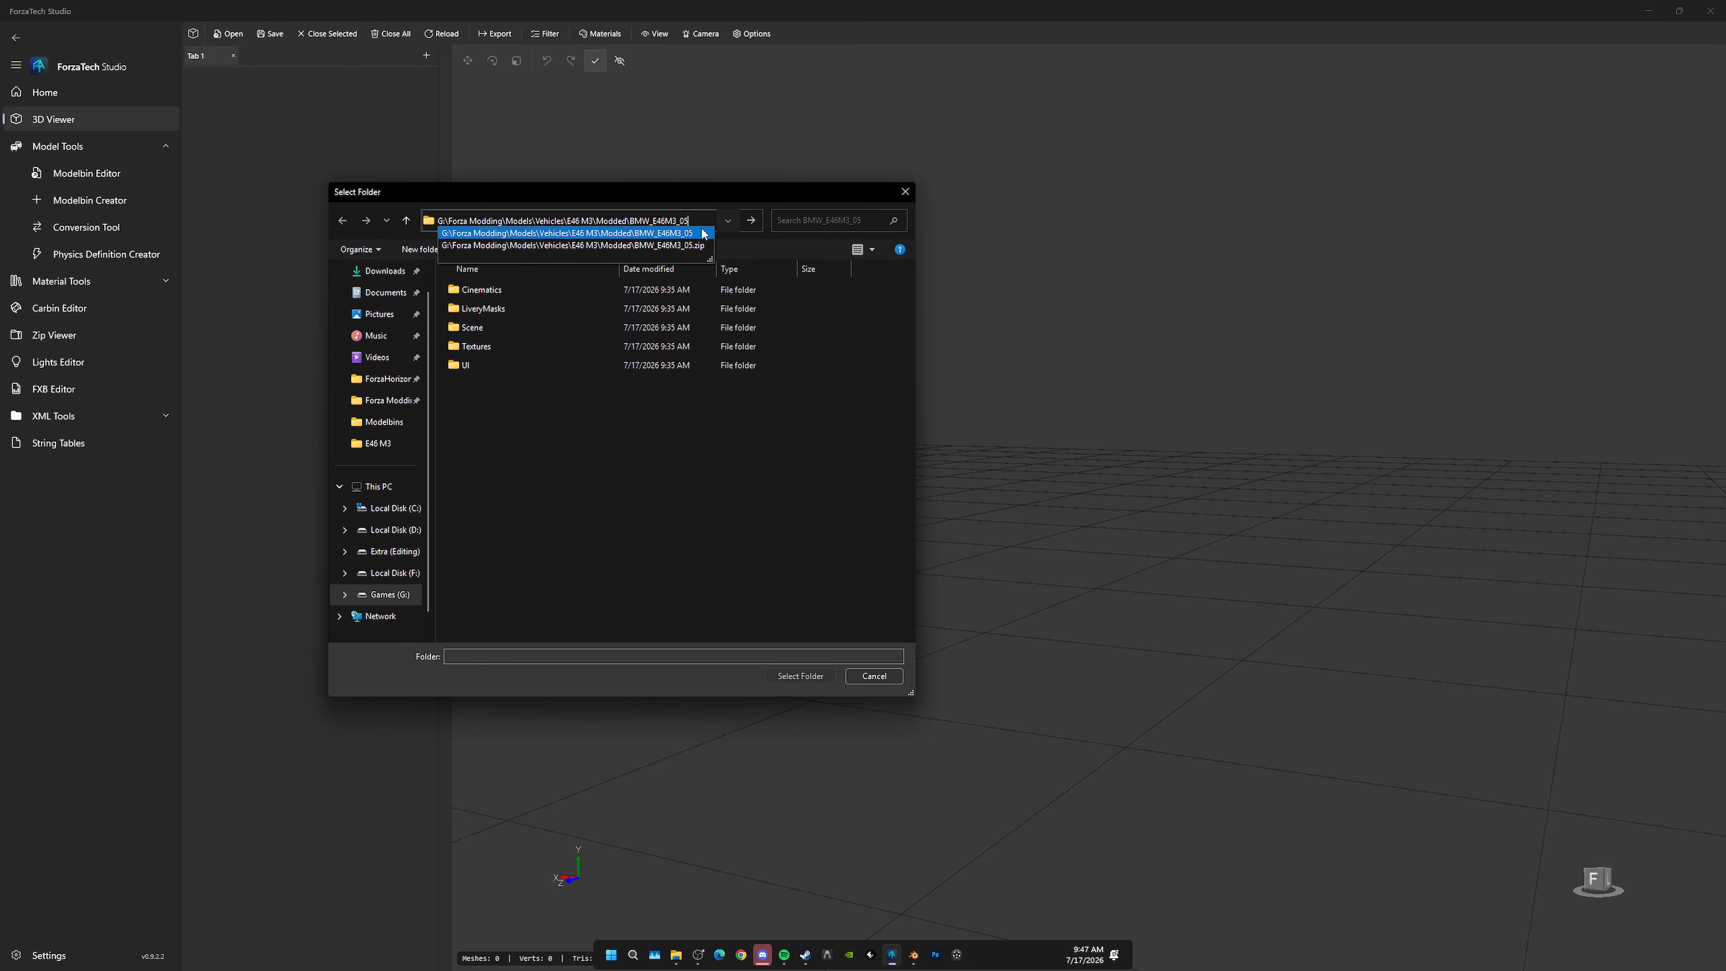
key(Return)
click(799, 676)
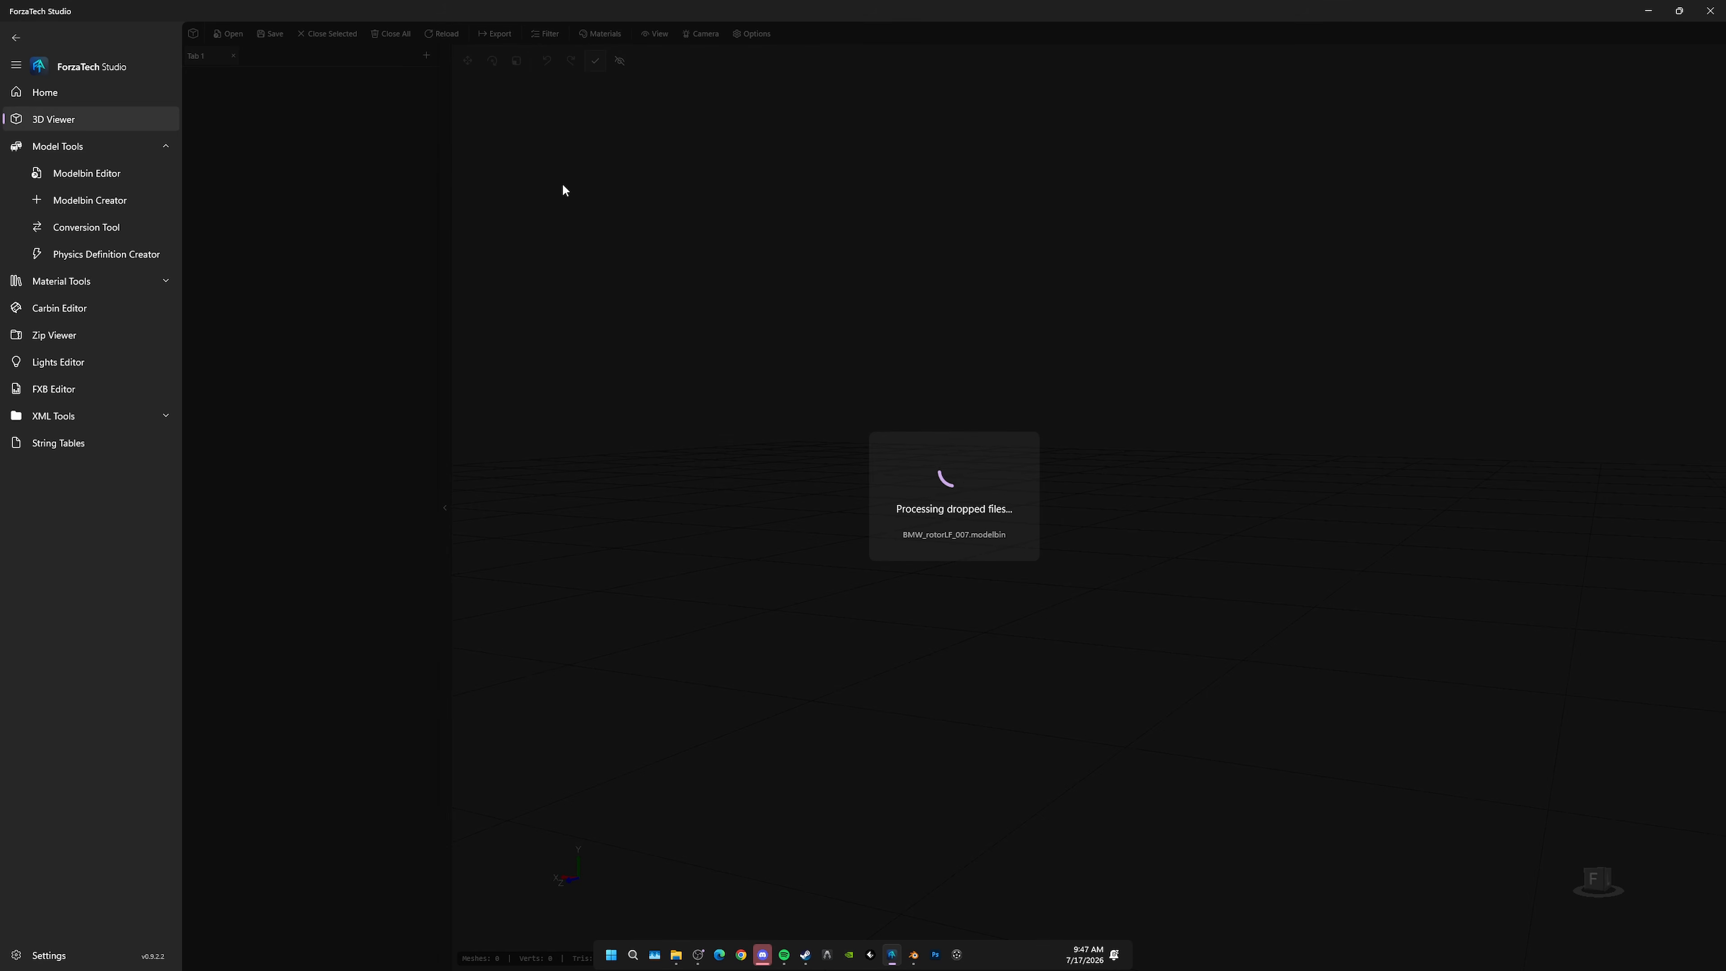
Step: Locate the front bumper parts in the model tree and hide bumperF_b, c, d, e and bumperF_race_a
scroll(1032, 442, up, 5)
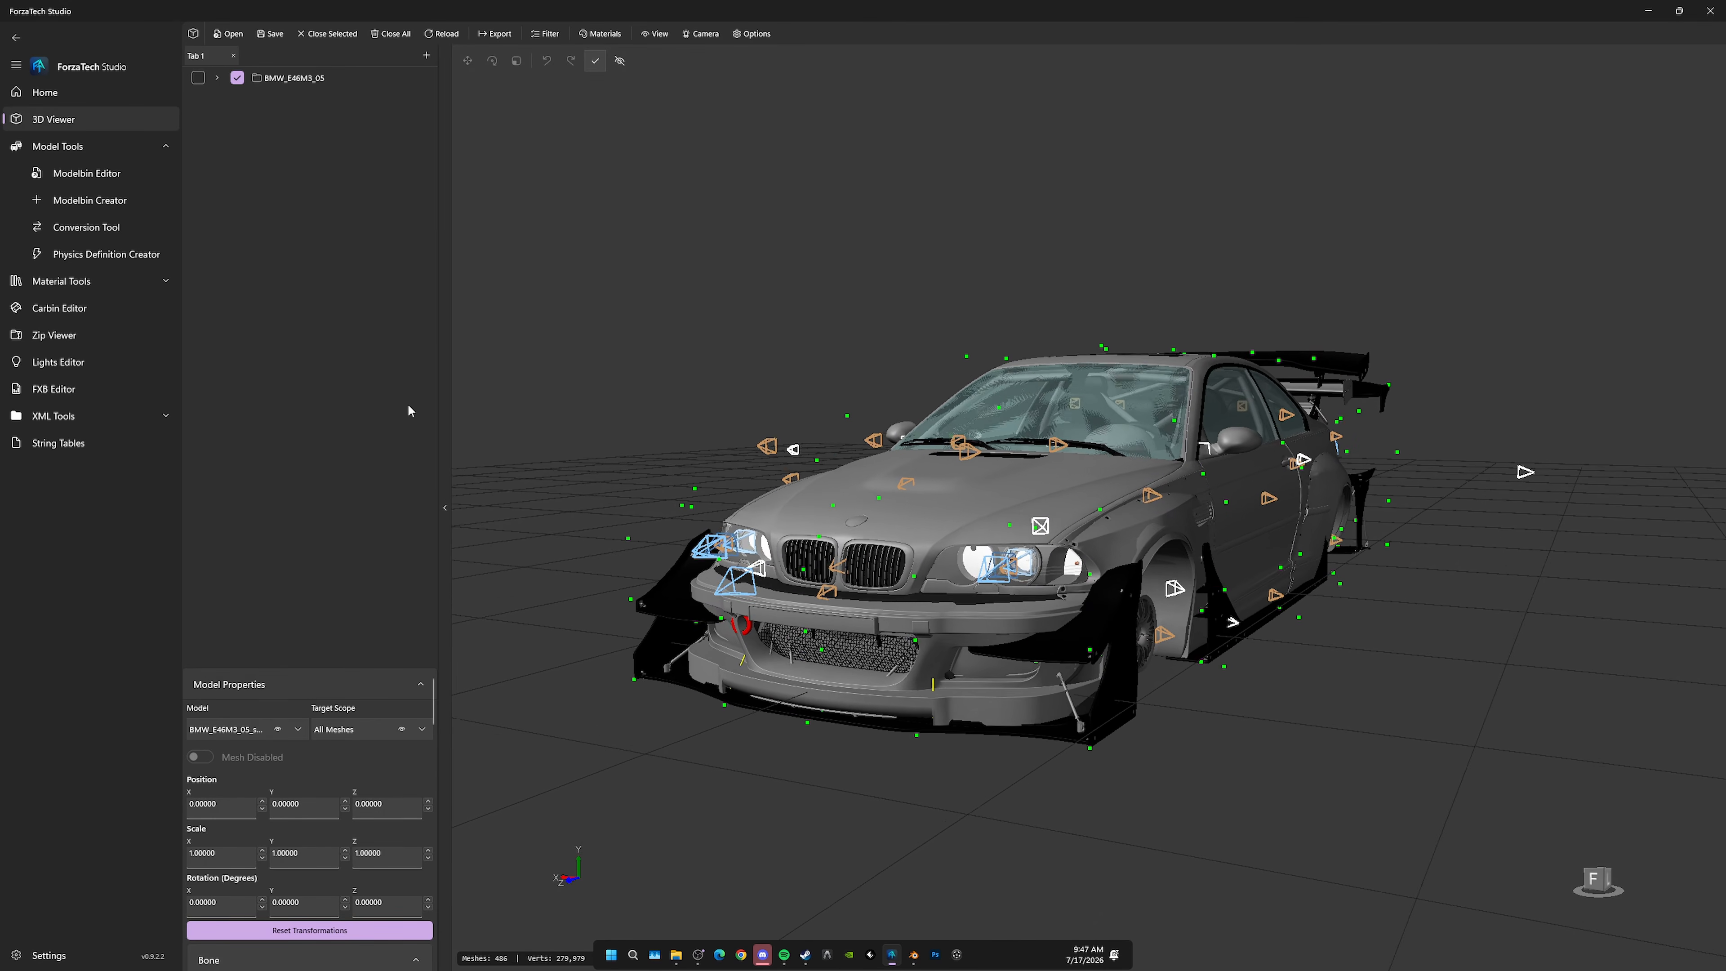
click(893, 633)
click(261, 336)
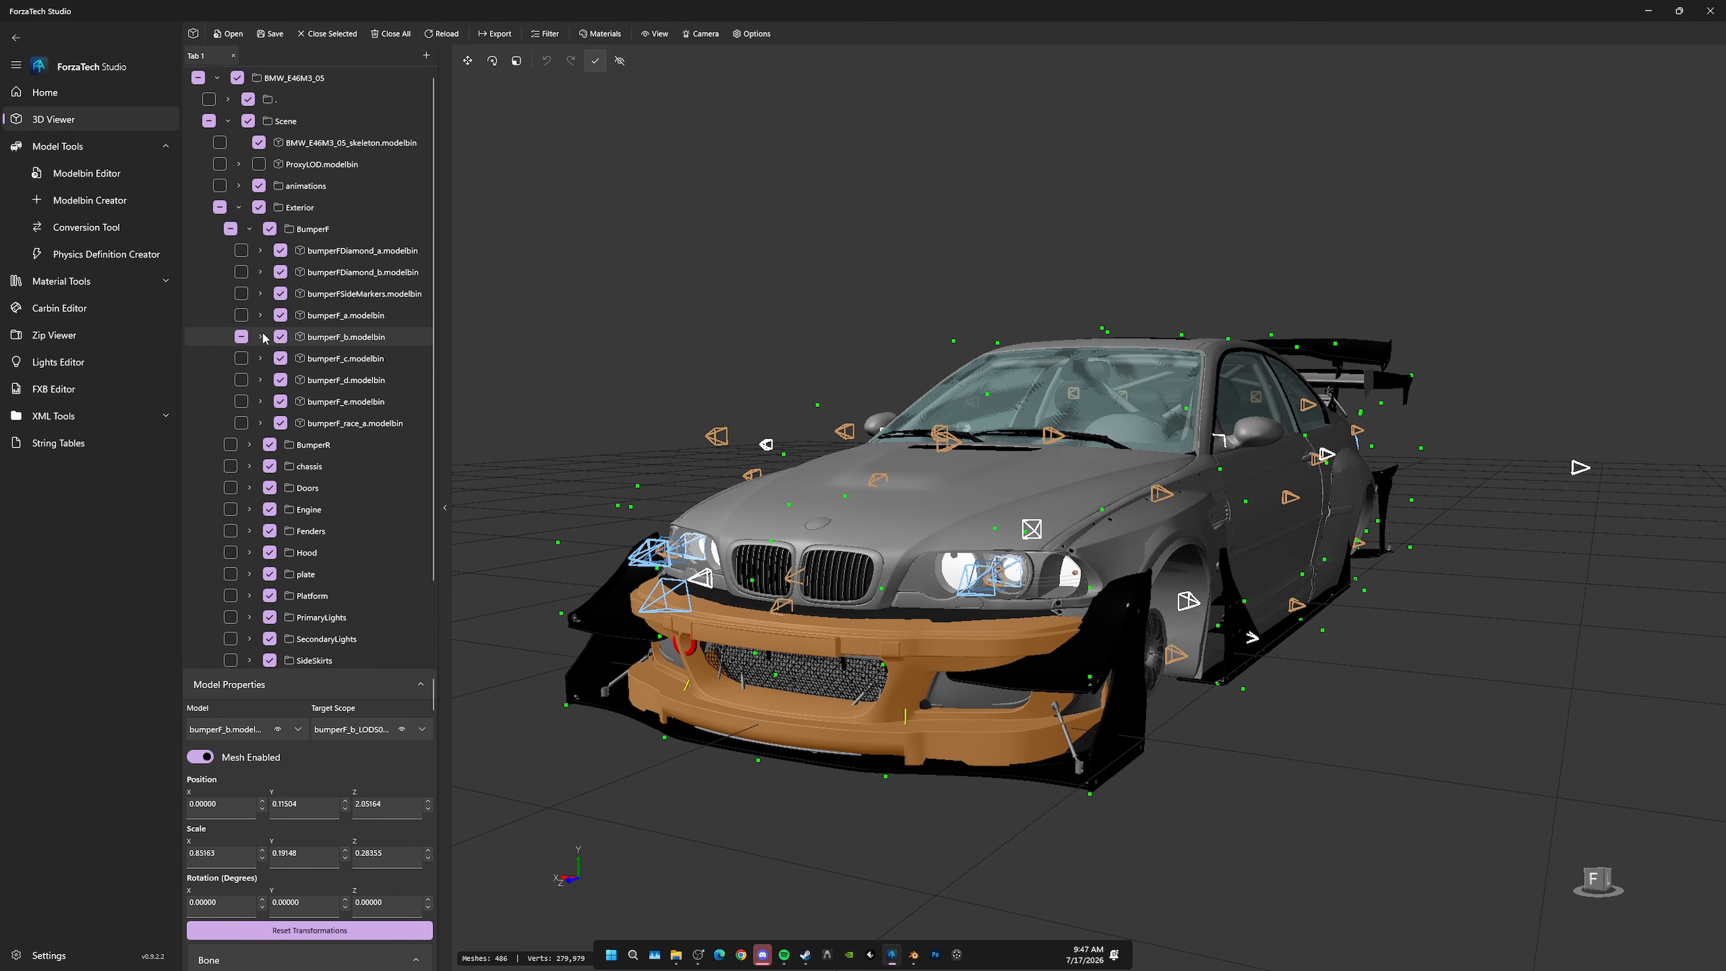
click(280, 336)
click(280, 358)
click(280, 379)
click(280, 401)
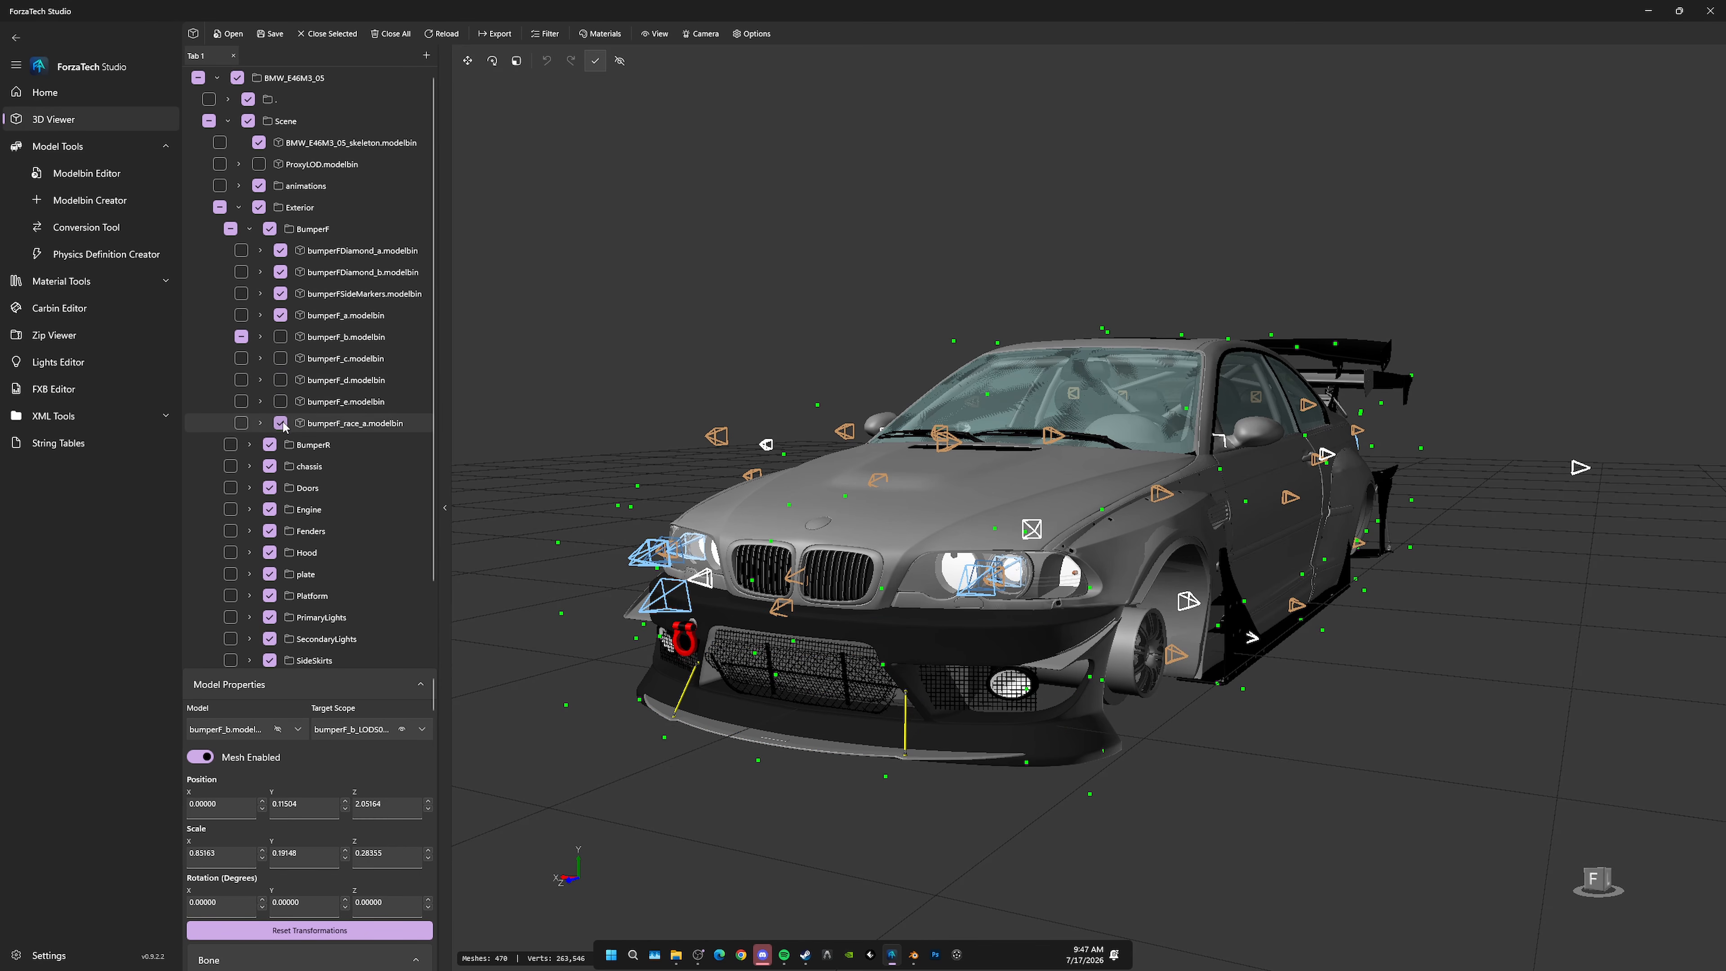
click(280, 424)
Step: Examine the new bumper's lower opening up close, selecting the fender, fog light ring and grille meshes to identify their modelbins
click(966, 622)
middle_drag(965, 622, 876, 632)
click(978, 727)
middle_drag(976, 726, 914, 617)
scroll(995, 704, up, 3)
scroll(953, 646, up, 4)
click(829, 519)
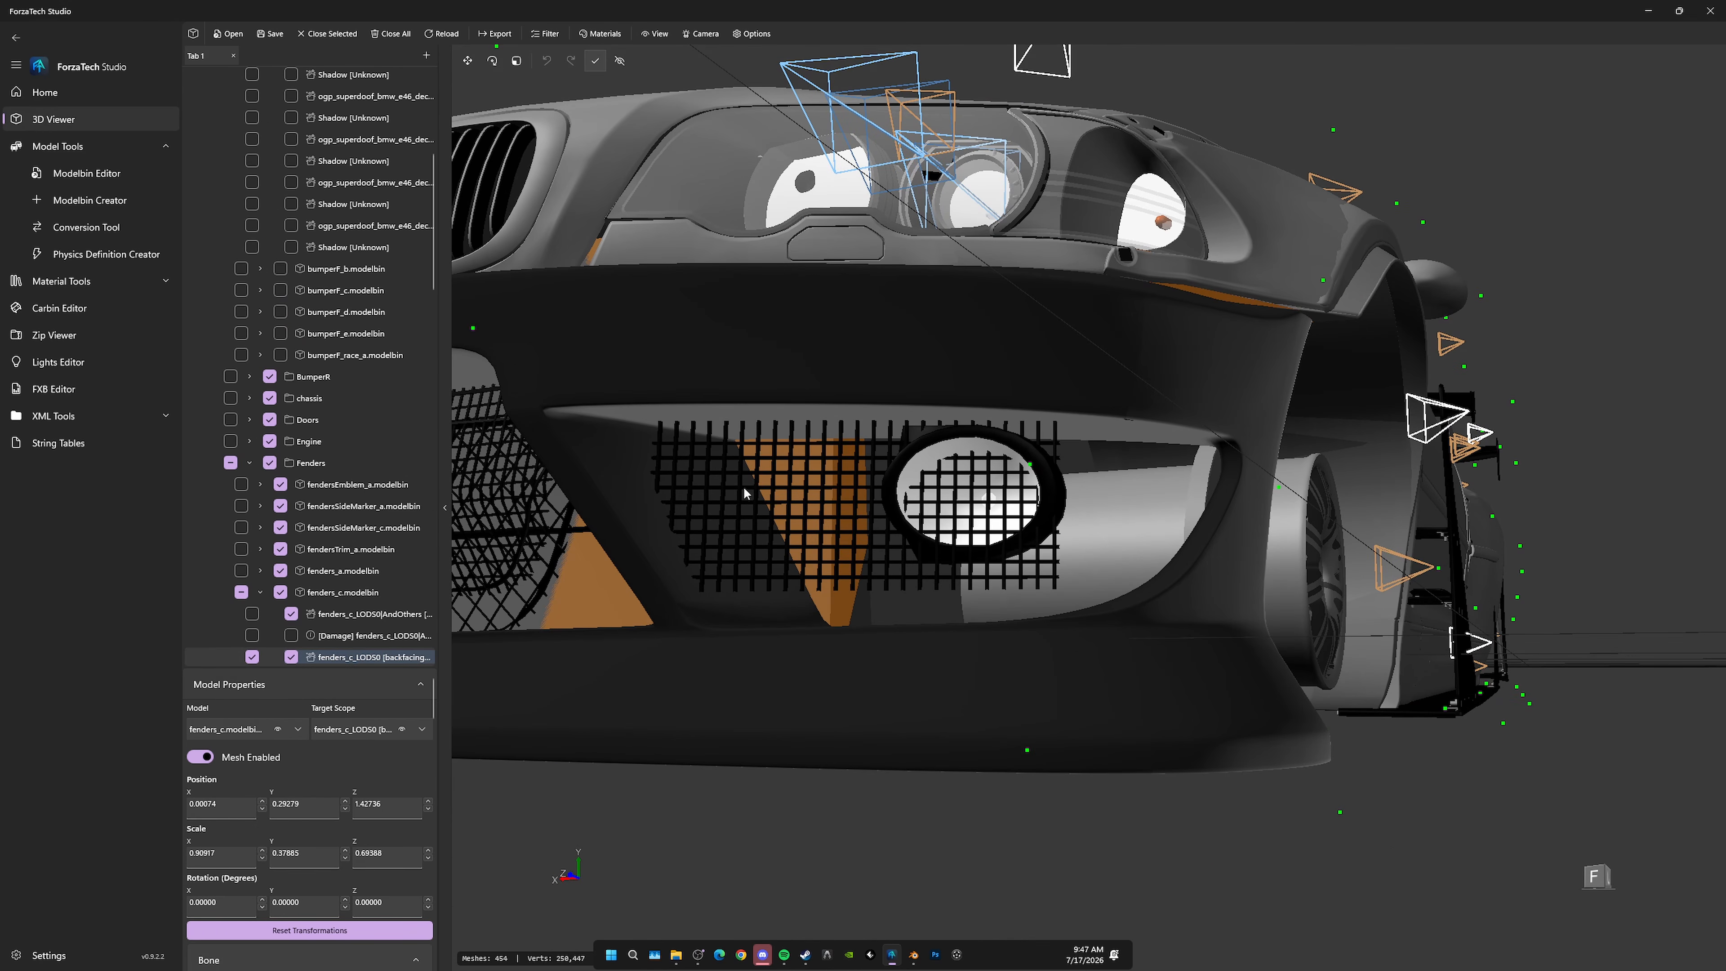
scroll(894, 548, up, 2)
click(903, 529)
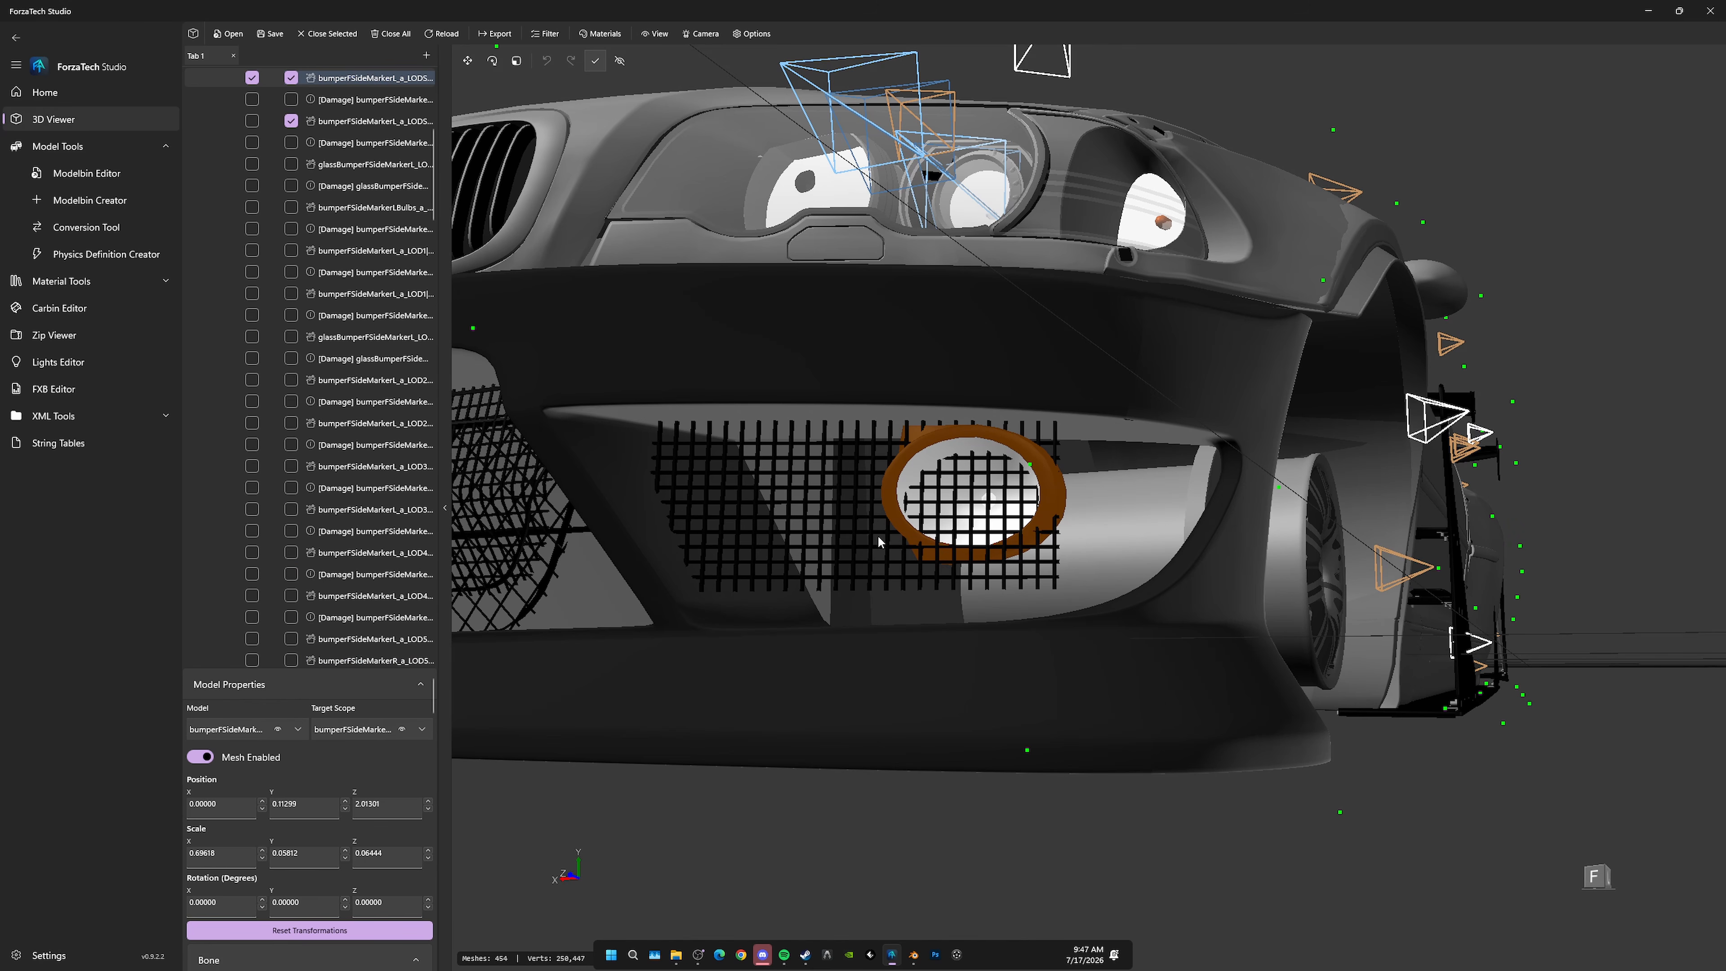
click(870, 544)
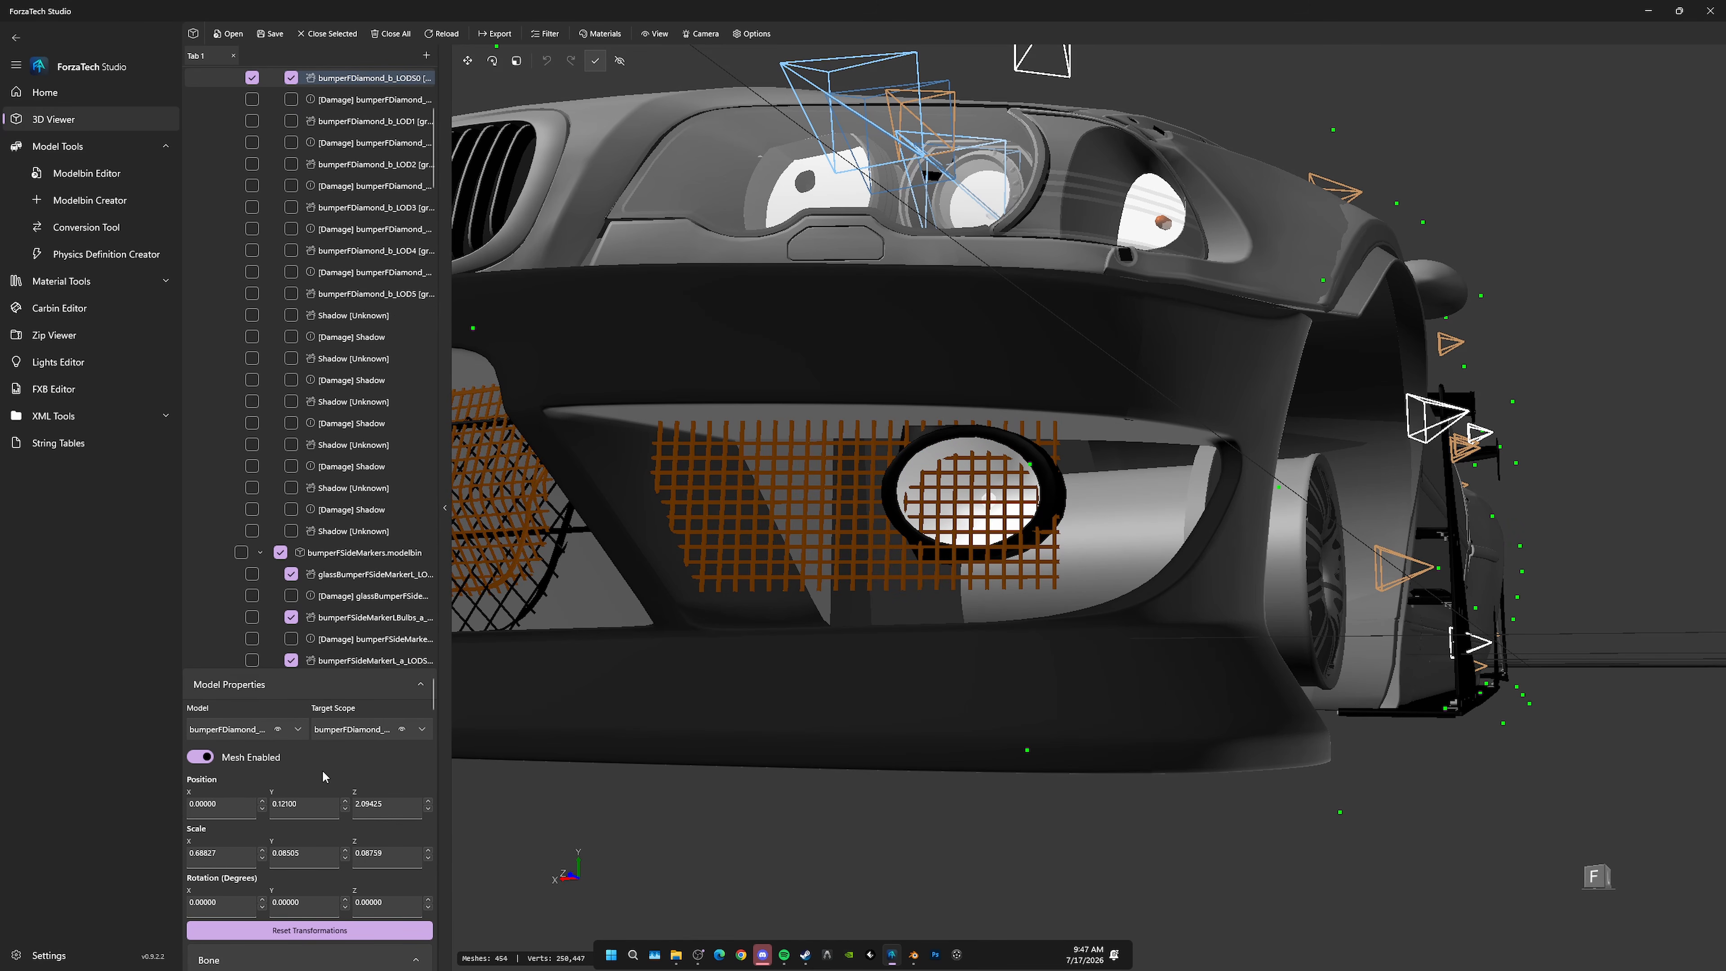
Step: Collapse the orange mesh grille behind the fog light, bumperFDiamond_b, by setting its scale to 0 on every axis
scroll(323, 776, down, 2)
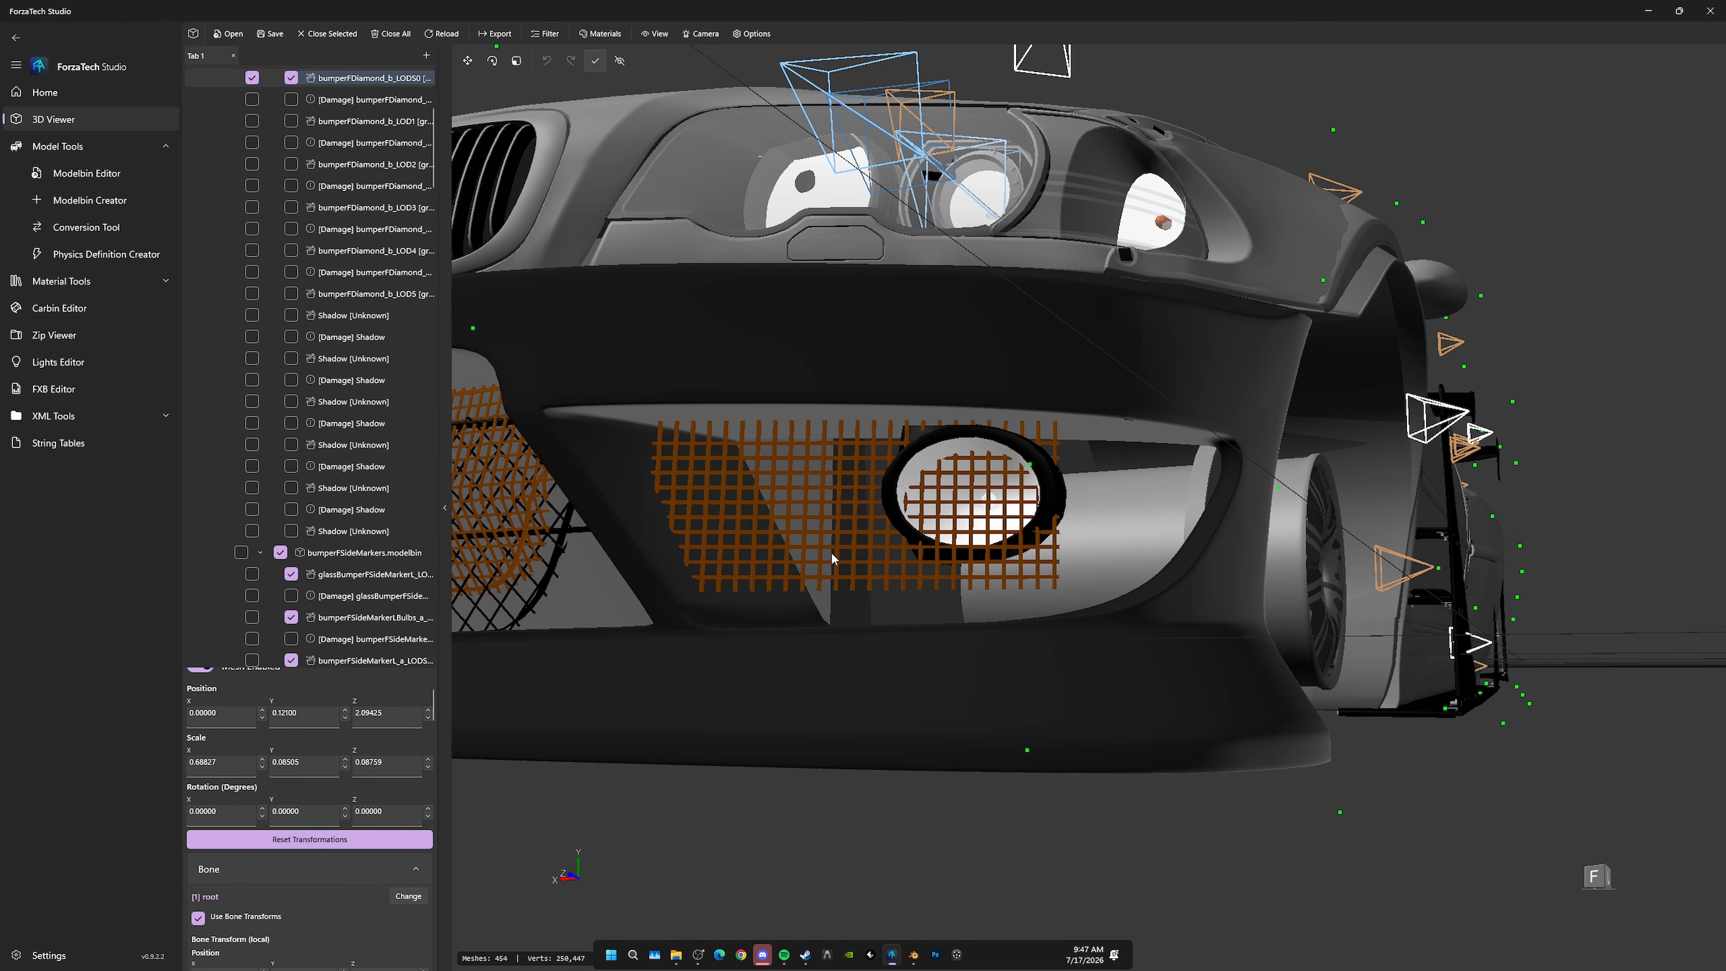
click(901, 501)
click(841, 536)
scroll(197, 685, up, 2)
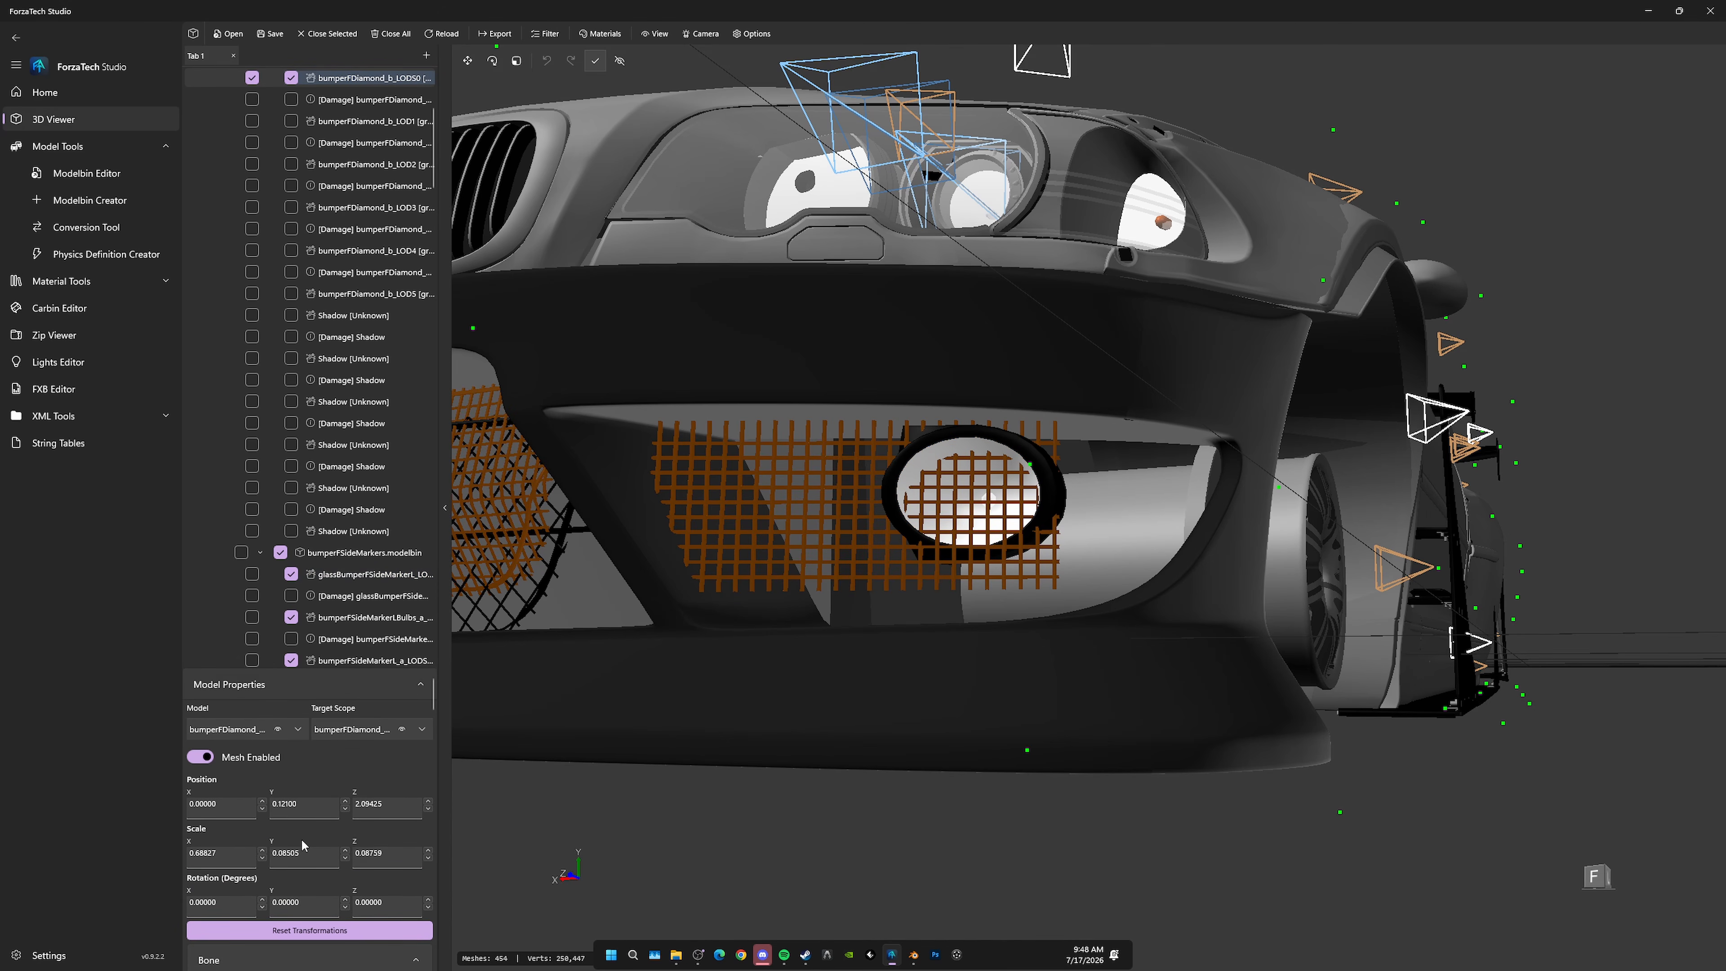
click(303, 850)
text(0)
key(Tab)
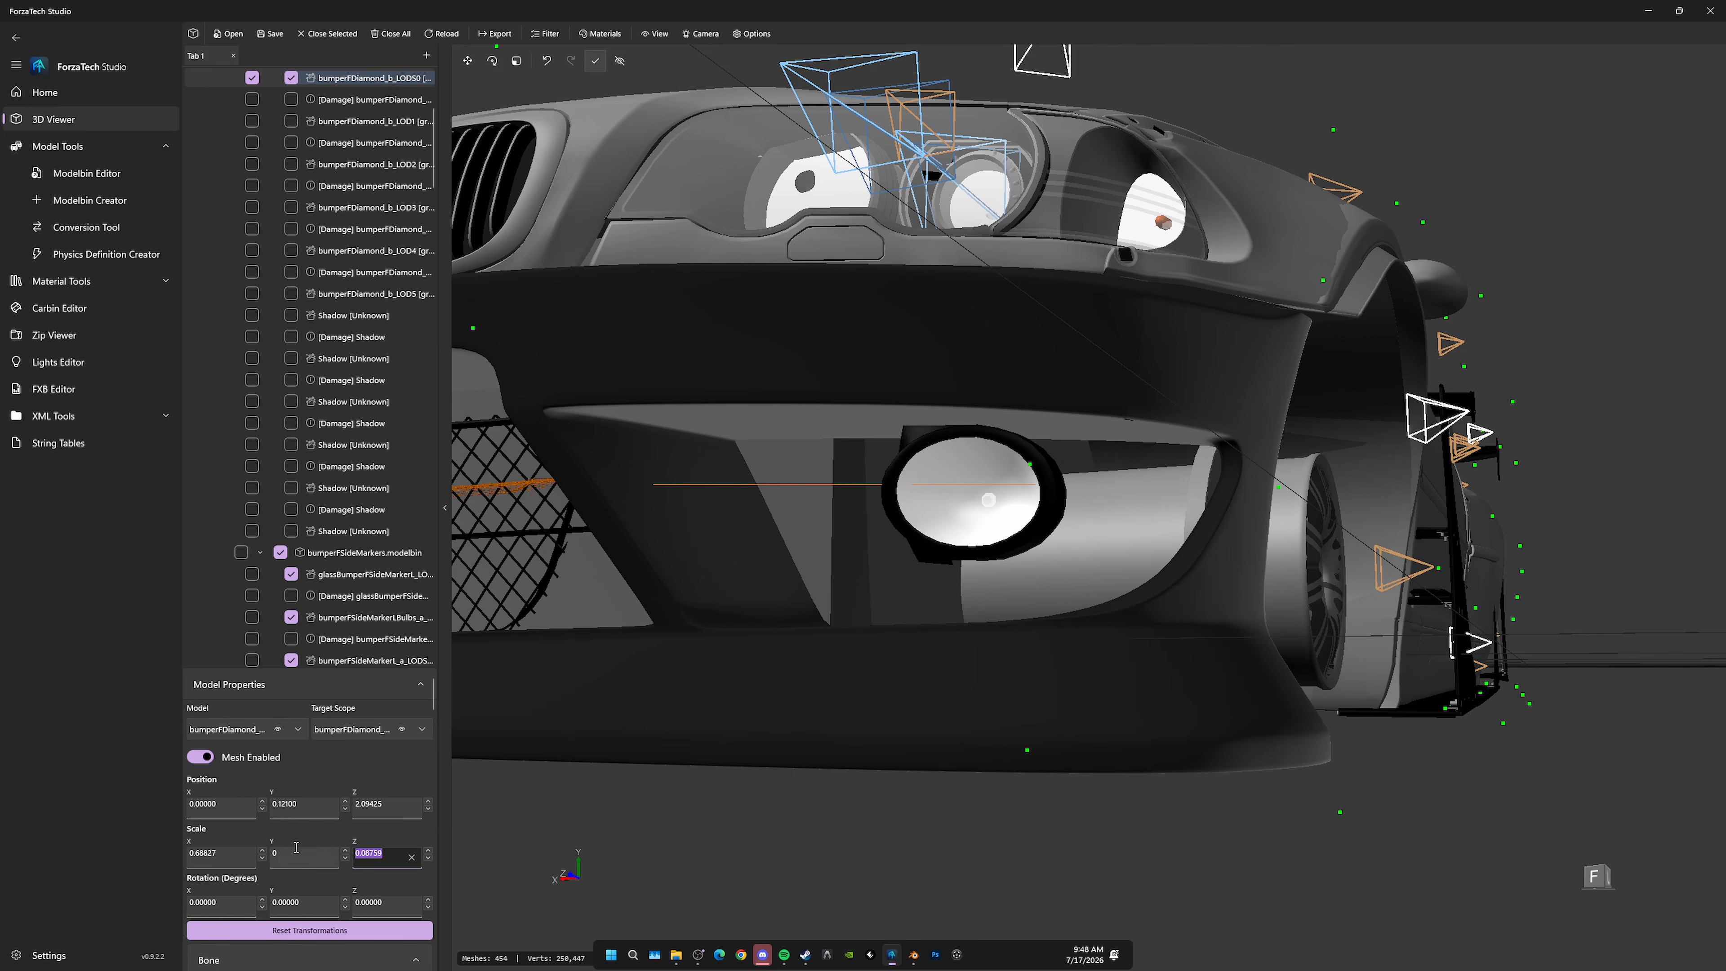
text(0)
click(210, 856)
Step: Set the X, Y and Z scale of the central diamond grille mesh, bumperFDiamond_a, to 0
click(575, 552)
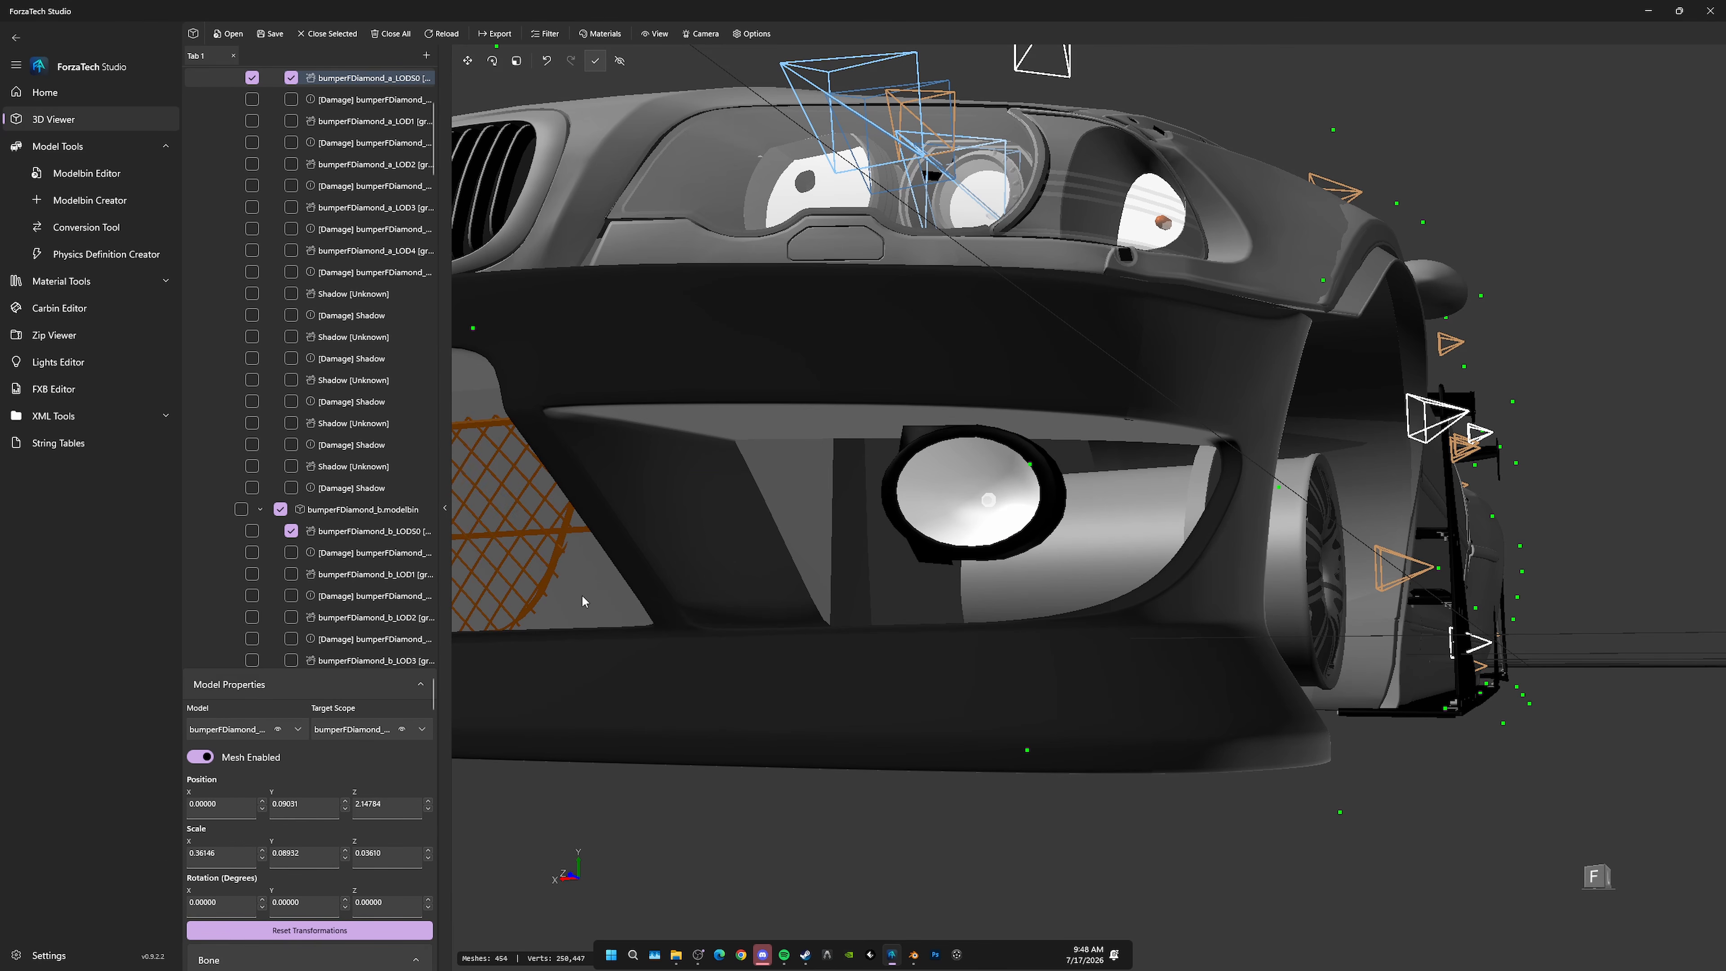
click(305, 856)
text(0)
key(Tab)
text(0)
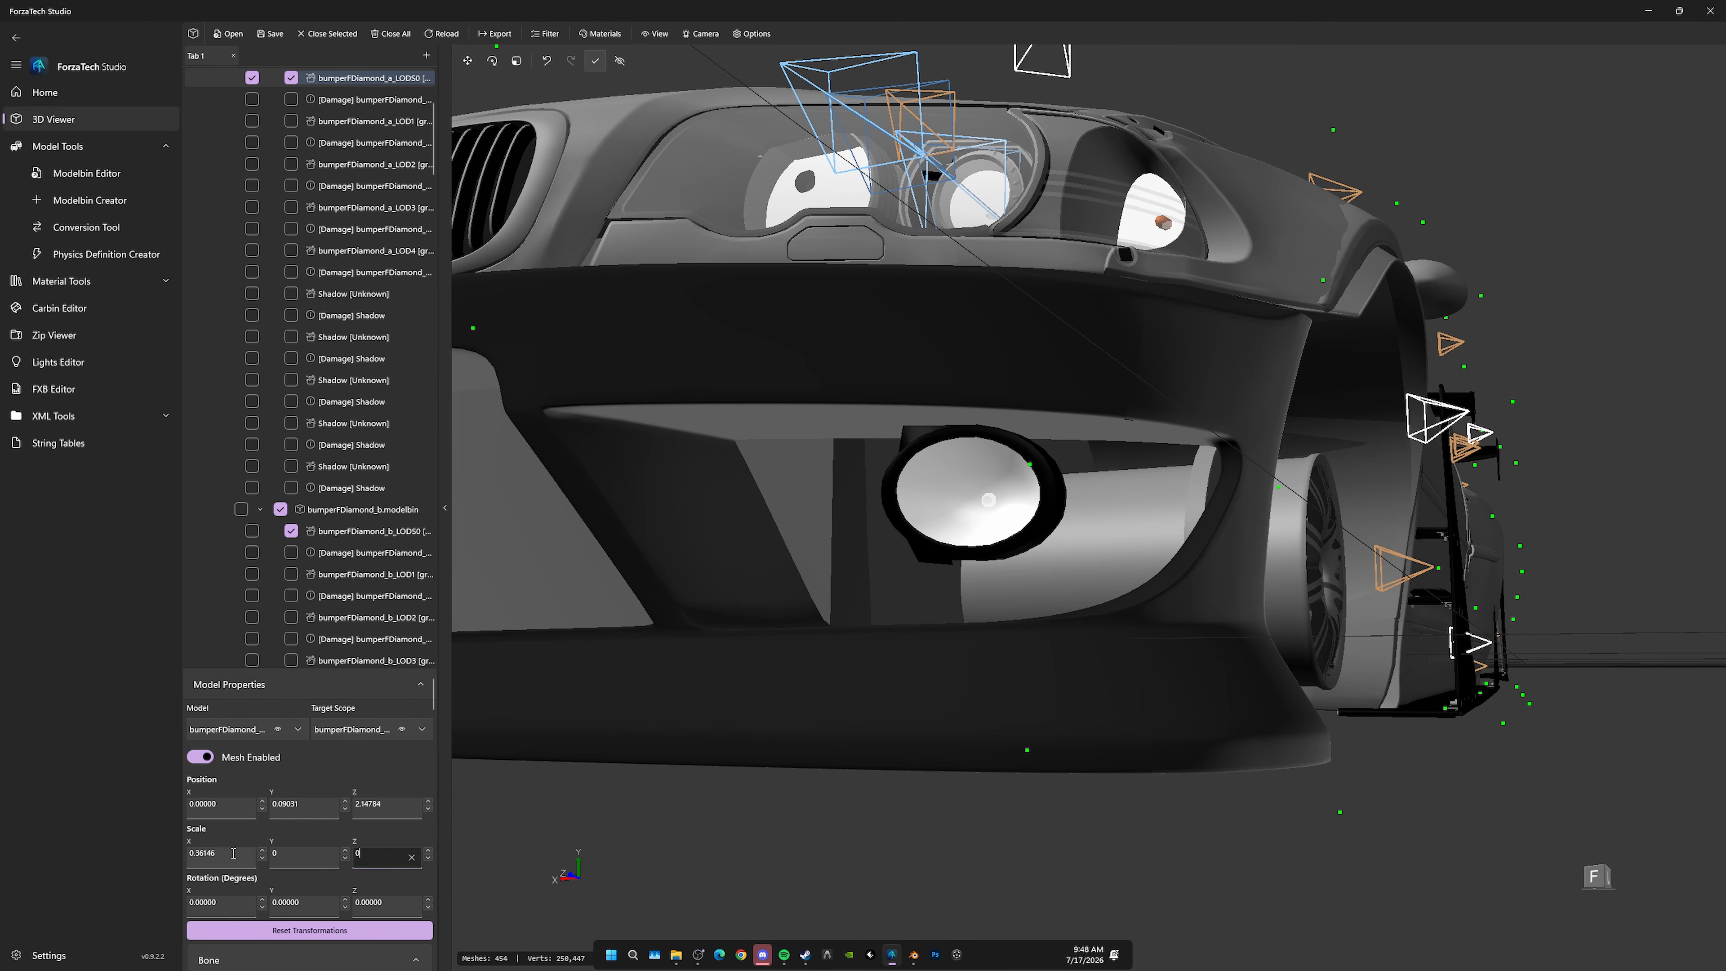
click(211, 855)
text(0)
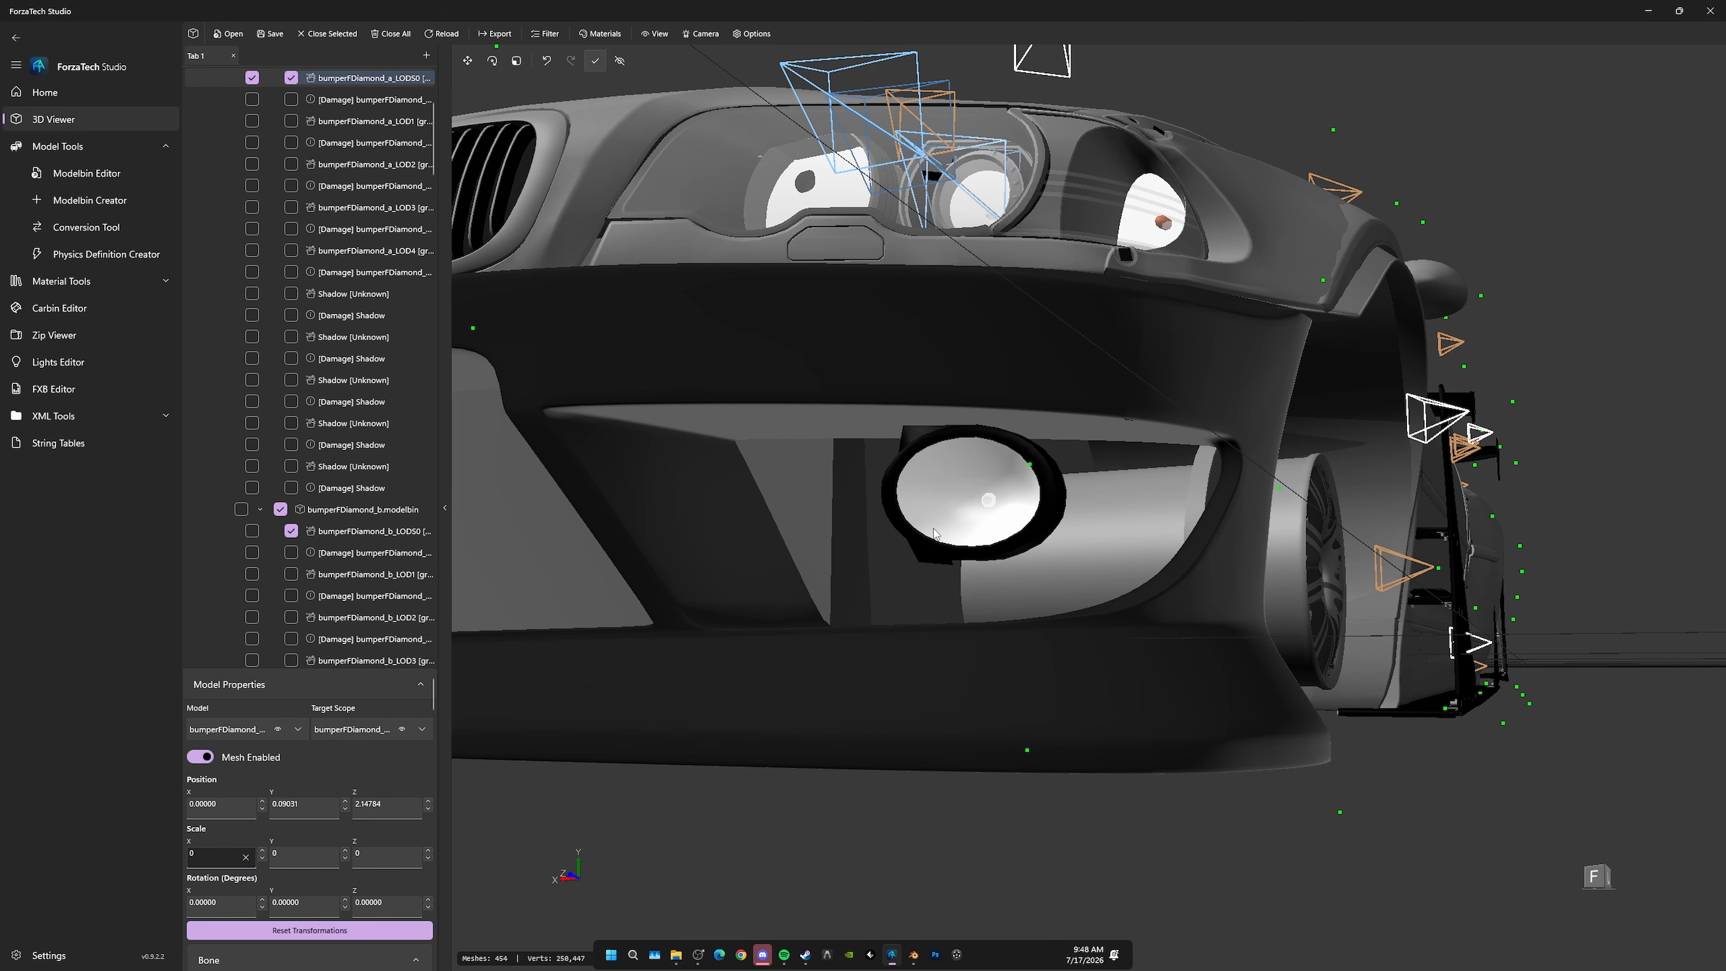
Step: Select the fog light's glass mesh in bumperFSideMarkers.modelbin and set its X, Y and Z scale to 0
mouse_move(933, 529)
right_down()
mouse_move(904, 527)
mouse_move(923, 530)
right_up()
click(834, 653)
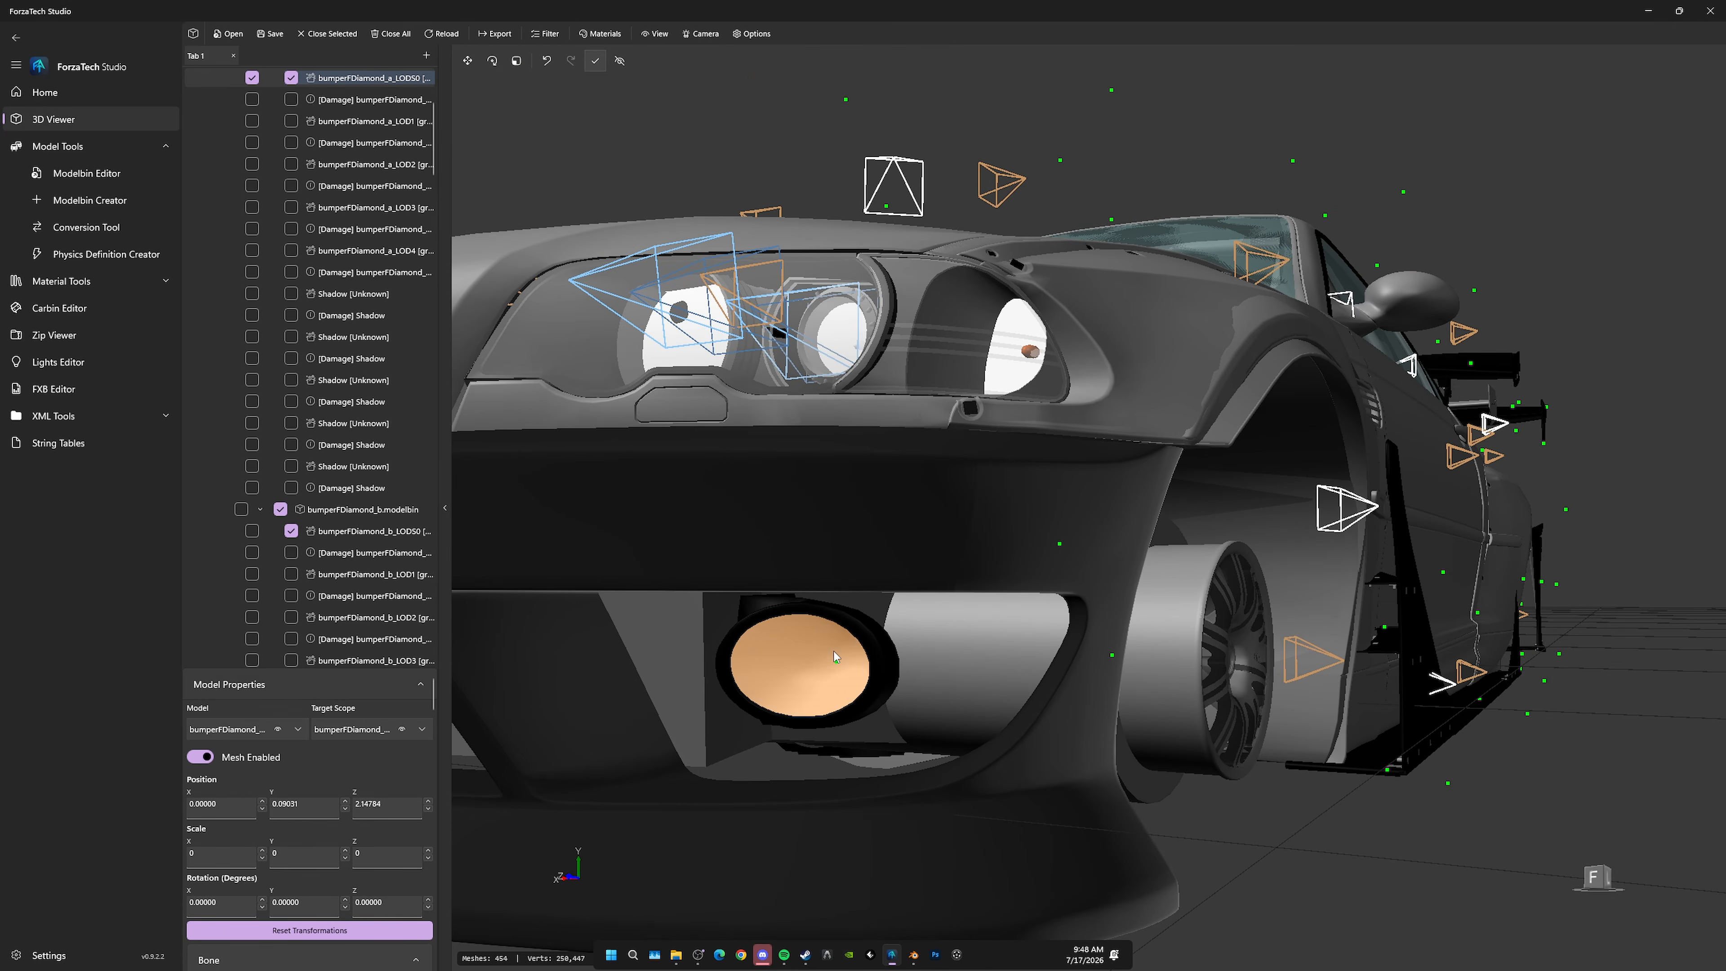
click(268, 854)
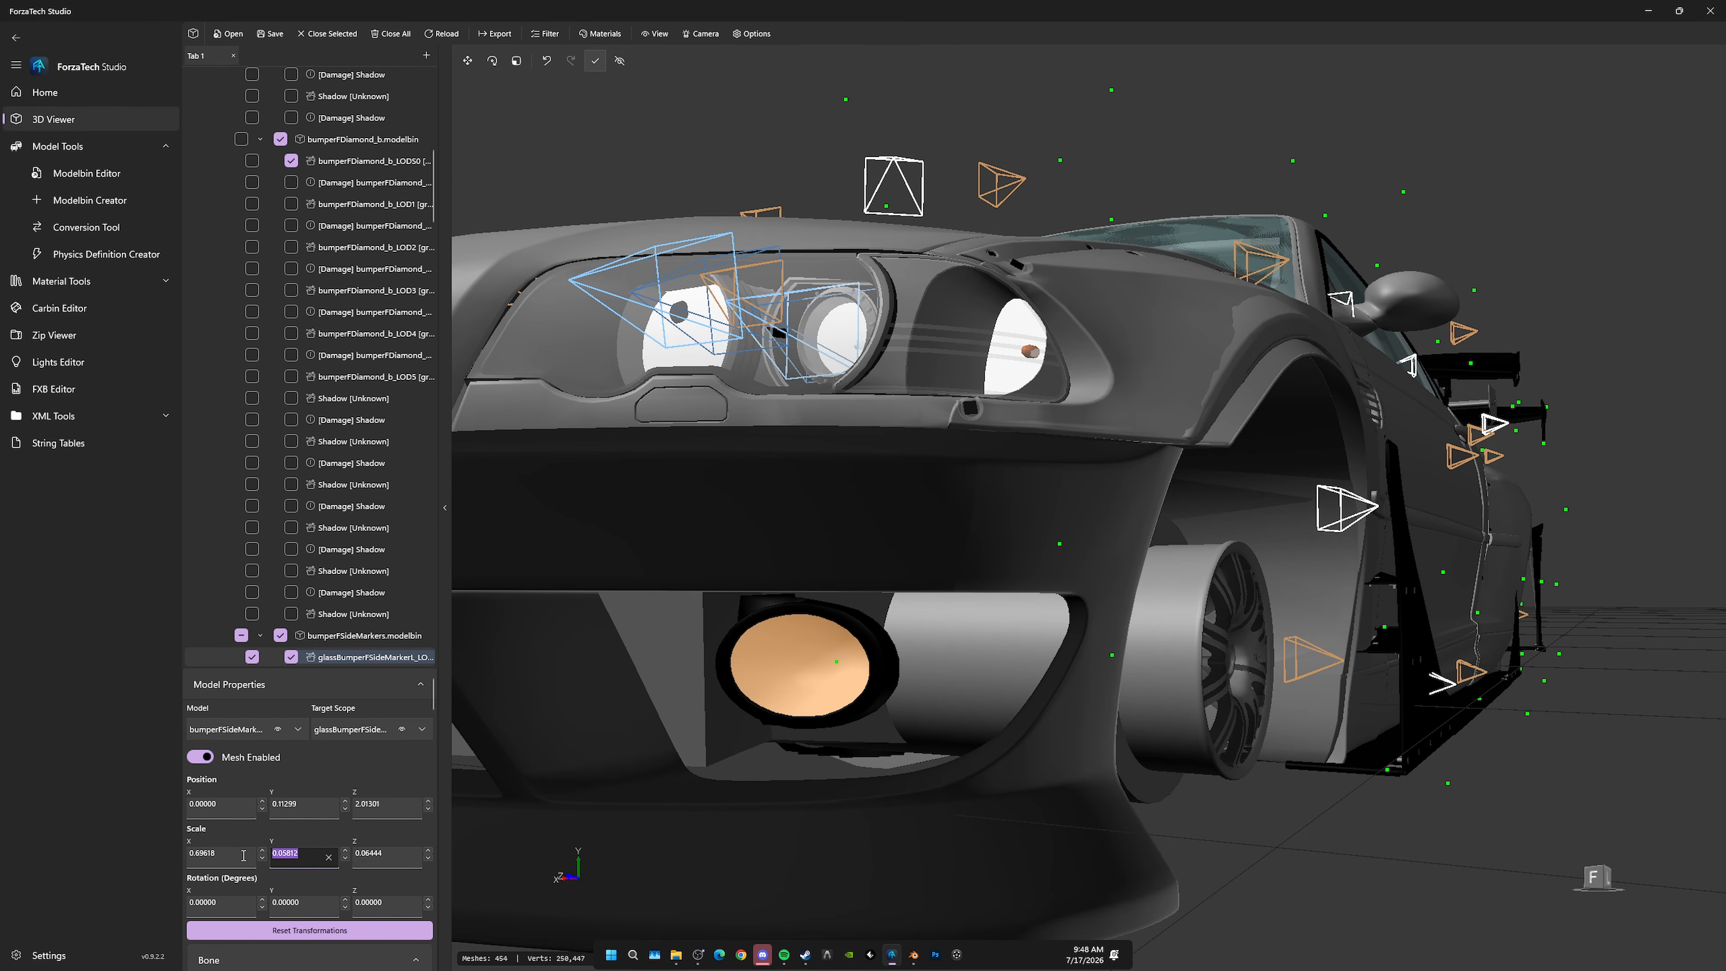
text(0)
drag(393, 855, 181, 855)
text(00)
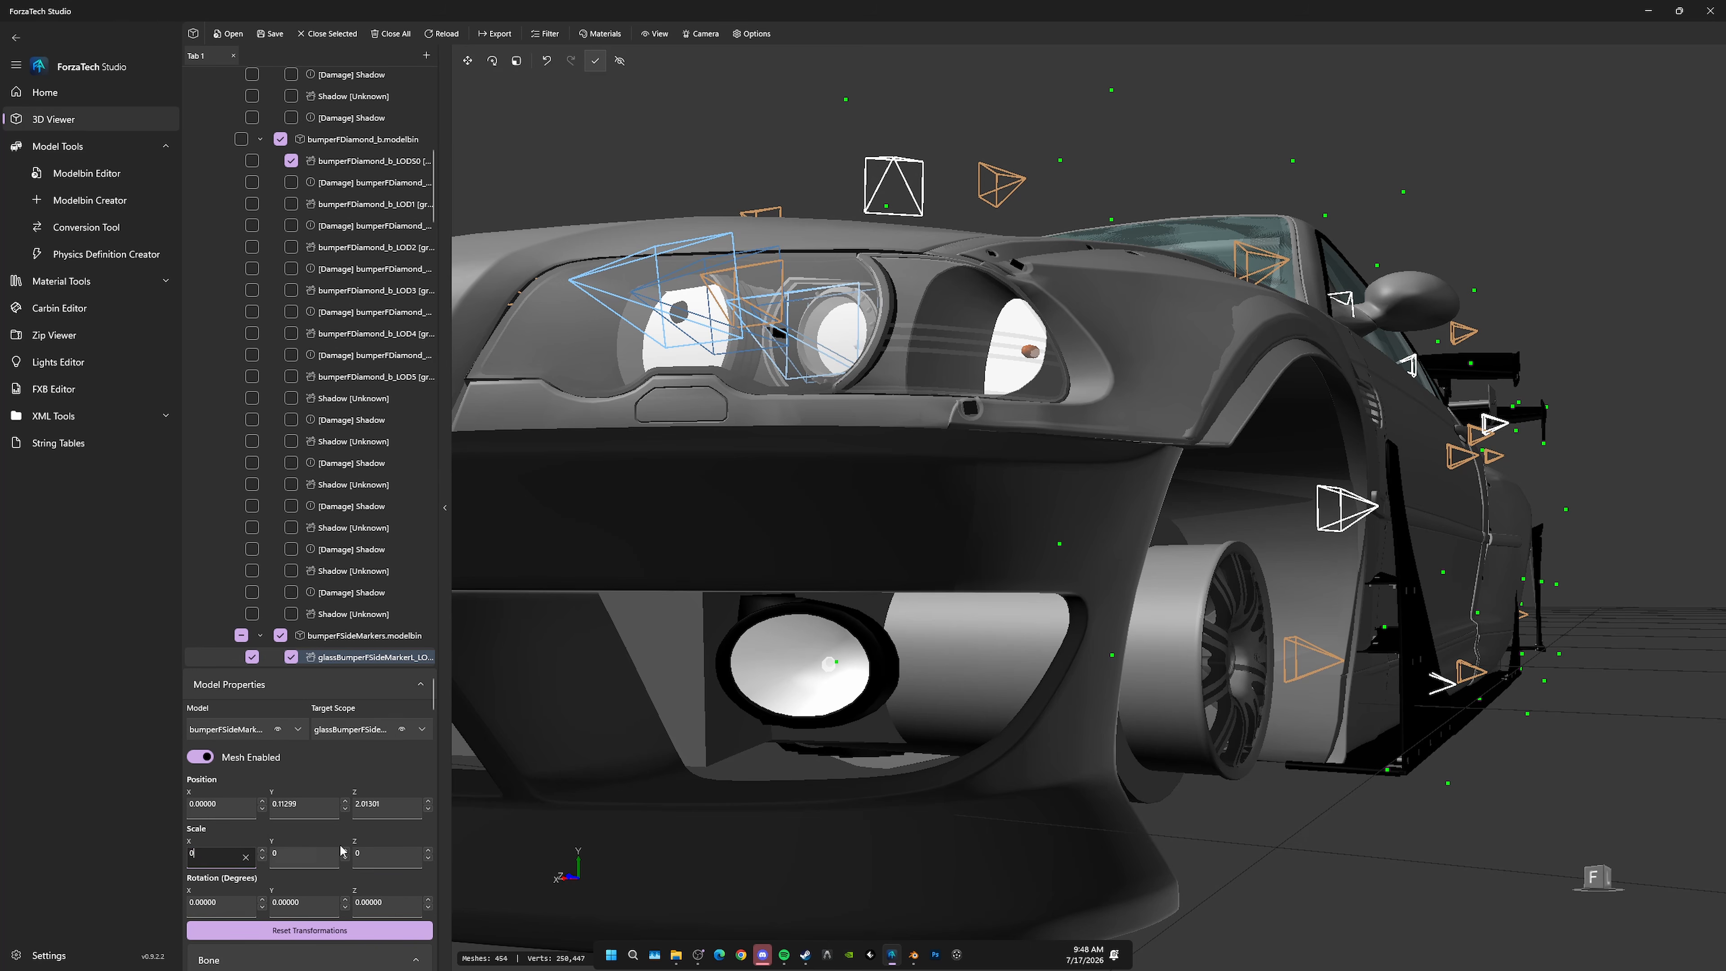
Step: Collapse the fog light's round reflector mesh in bumperFSideMarkers.modelbin by setting its scale to 0
click(798, 657)
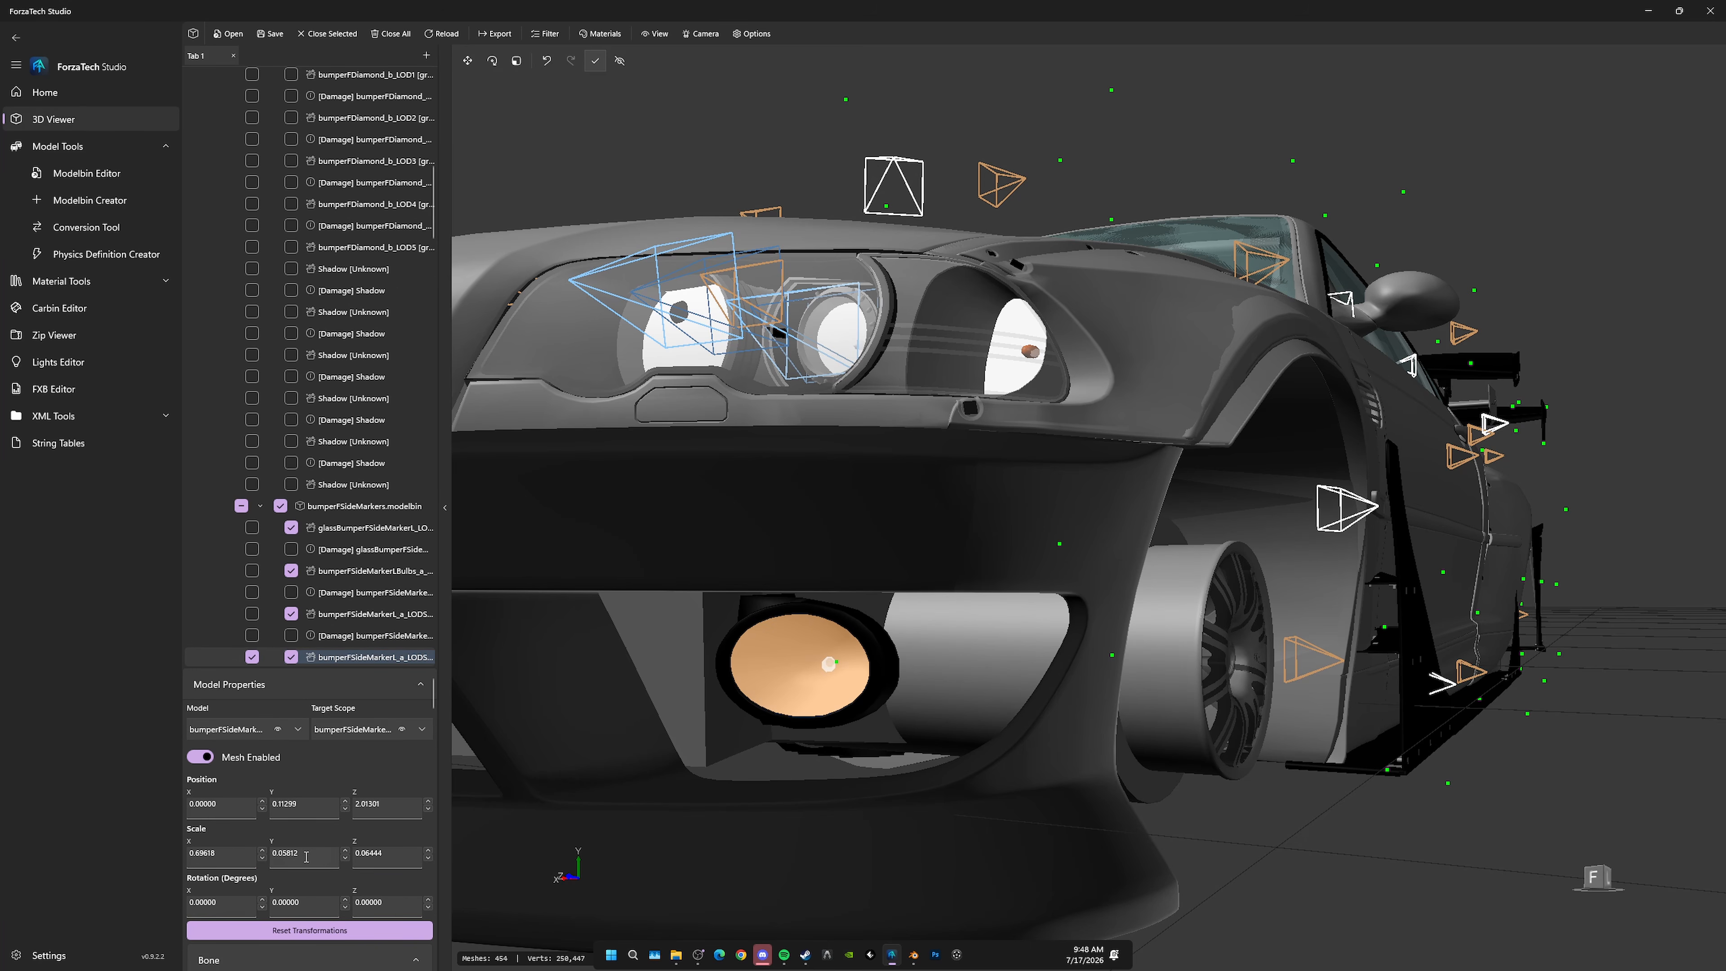
drag(306, 857, 263, 856)
text(0)
text(0)
drag(391, 856, 170, 854)
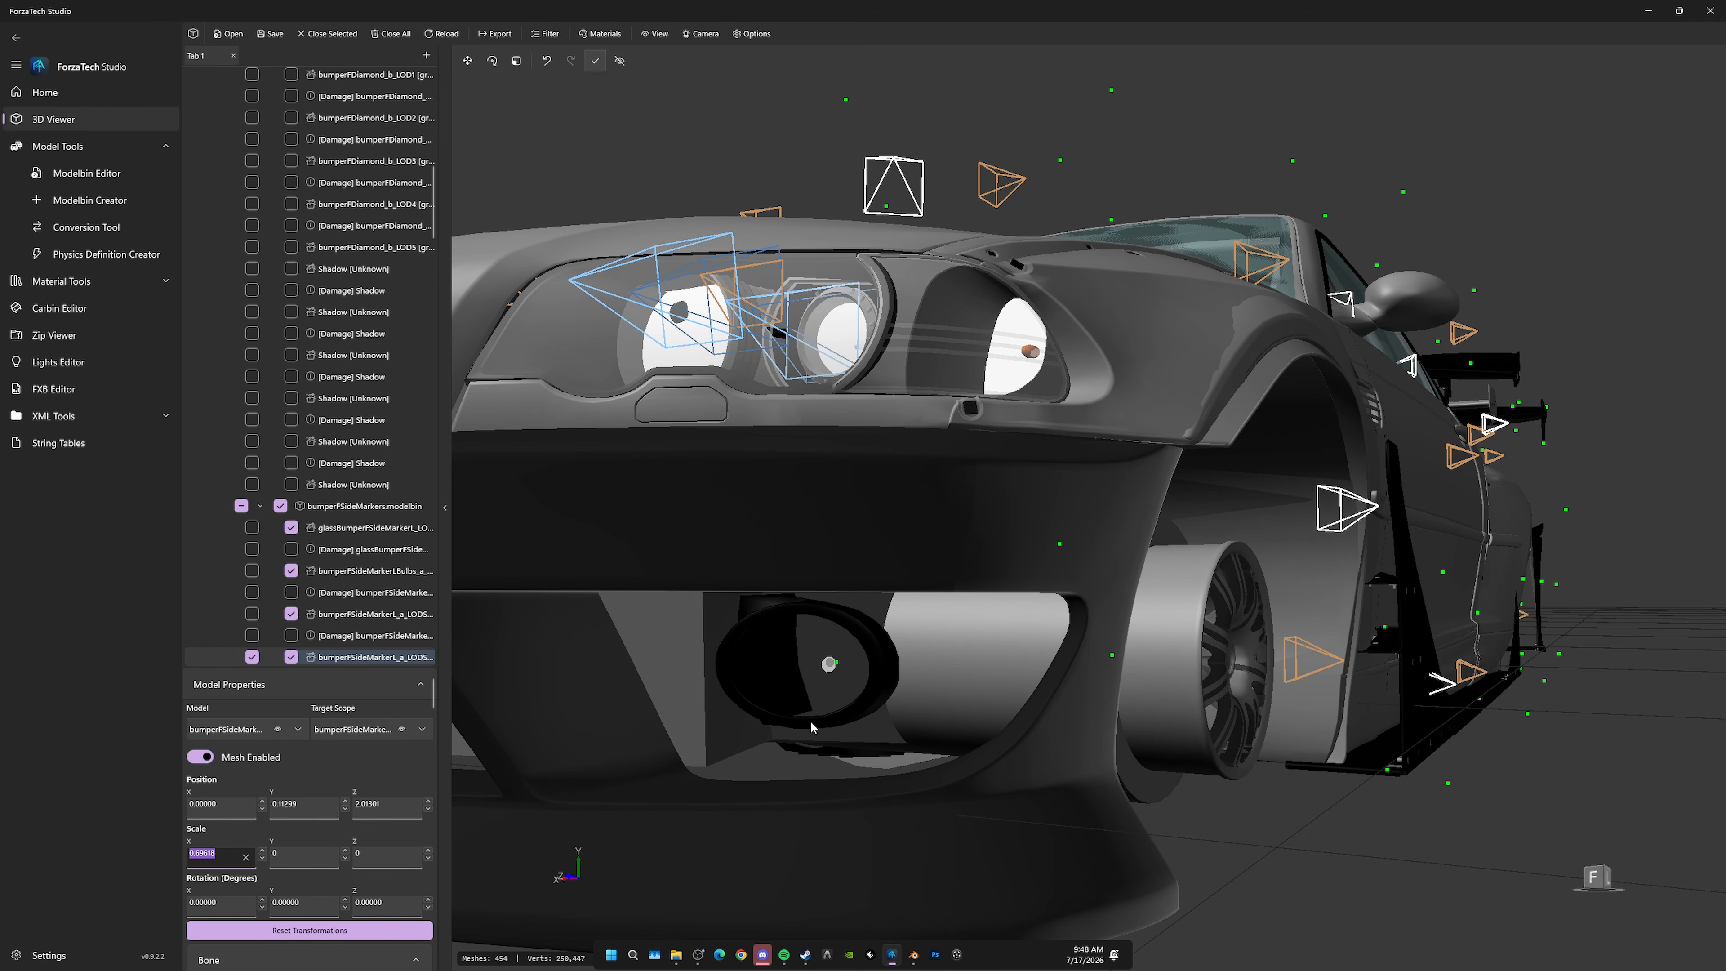
Step: Collapse the fog light bulb mesh, bumperFSideMarkerLBulbs_a, by setting its scale to 0
click(826, 666)
double_click(283, 852)
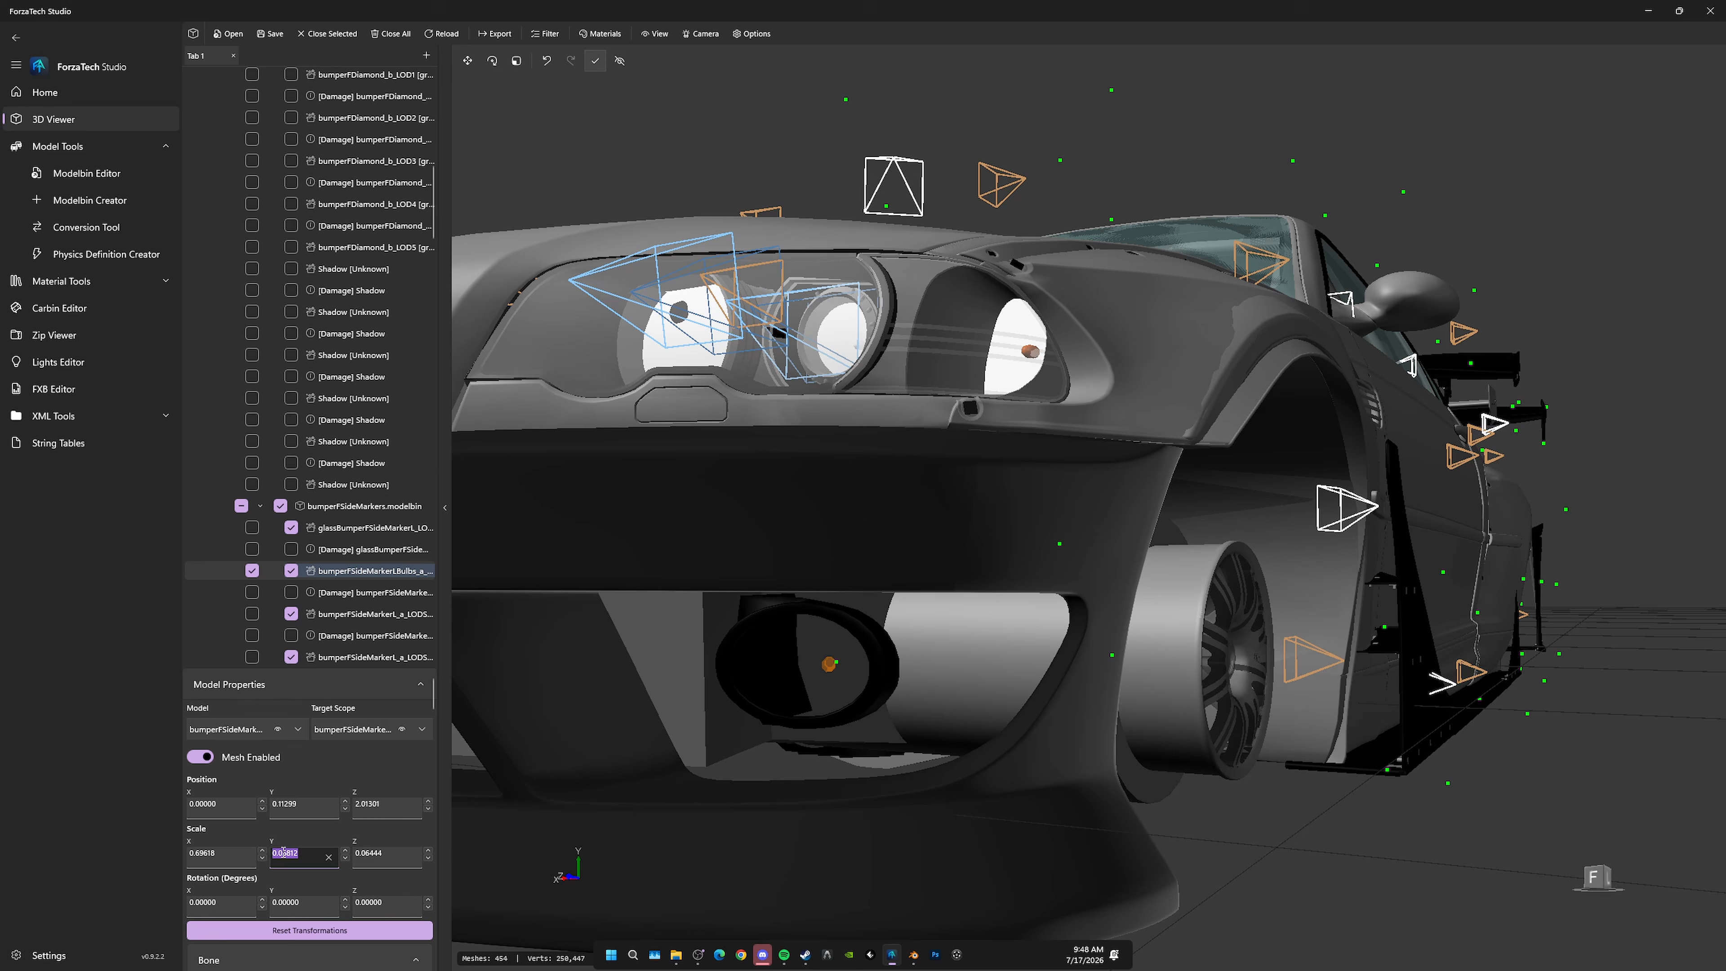
double_click(377, 854)
text(0)
click(225, 854)
Step: Set the X, Y and Z scale of the black fog light housing ring in bumperFSideMarkers.modelbin to 0
click(808, 714)
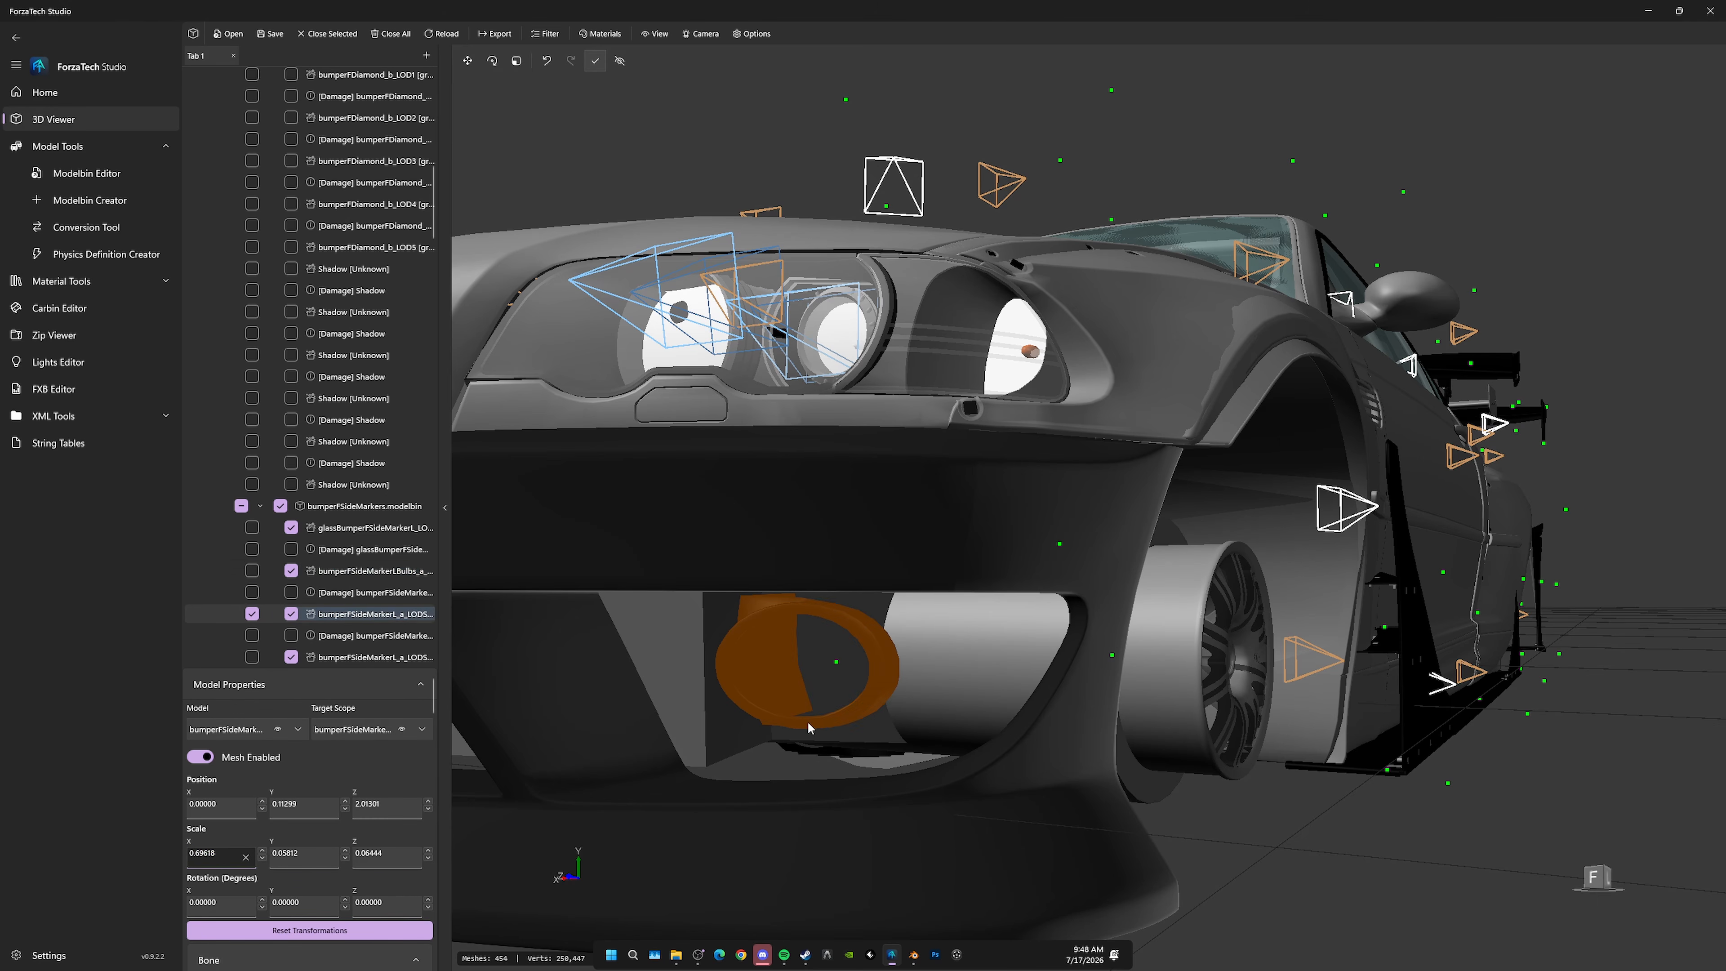
double_click(307, 857)
text(0)
key(Tab)
text(0)
click(229, 857)
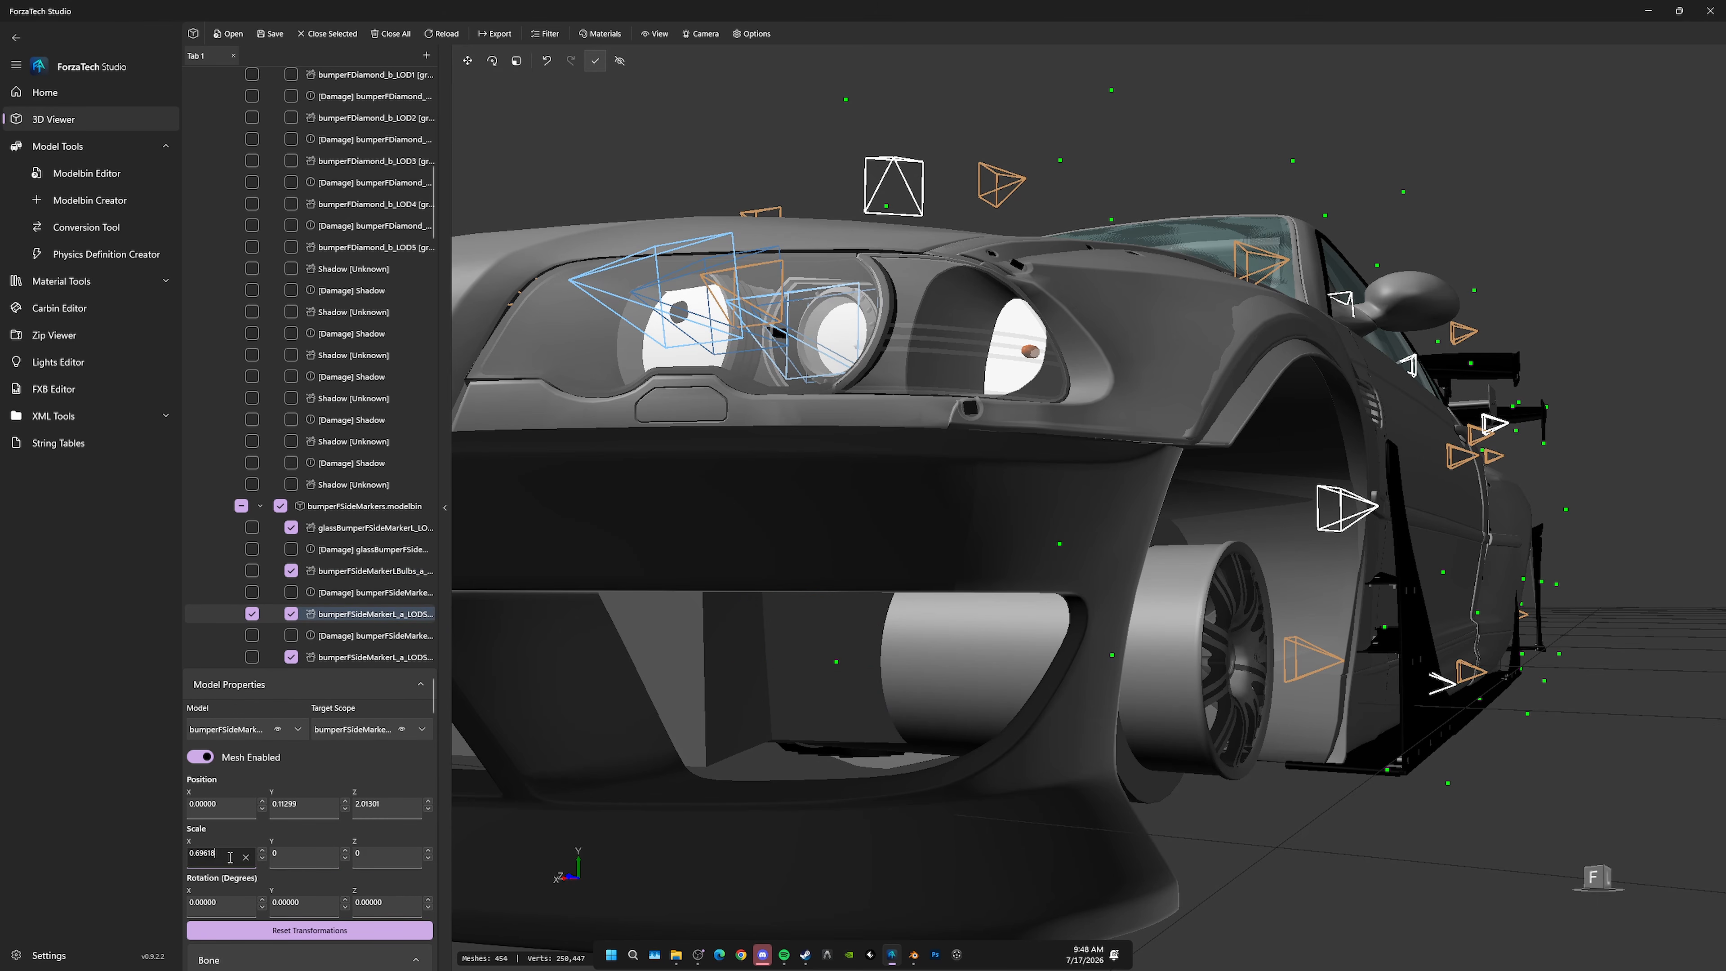
Step: Check the cleared bumper openings and save all modified models loaded in the 3D Viewer
right_drag(639, 835, 744, 819)
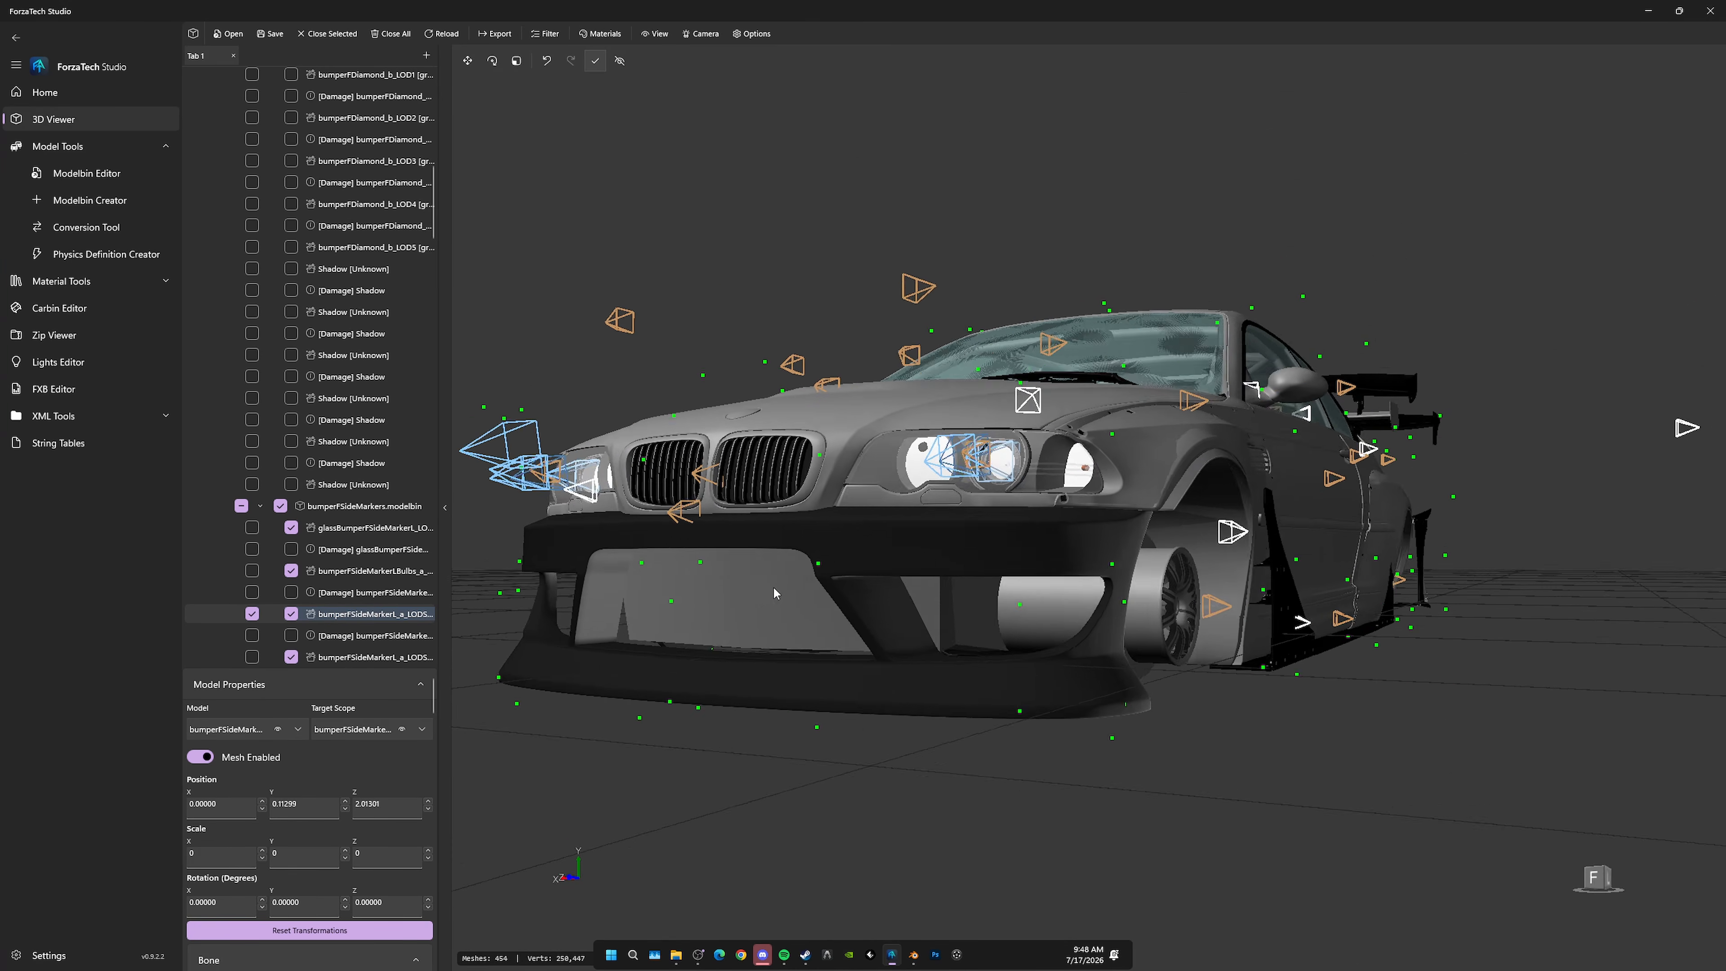
right_drag(773, 587, 728, 590)
click(271, 34)
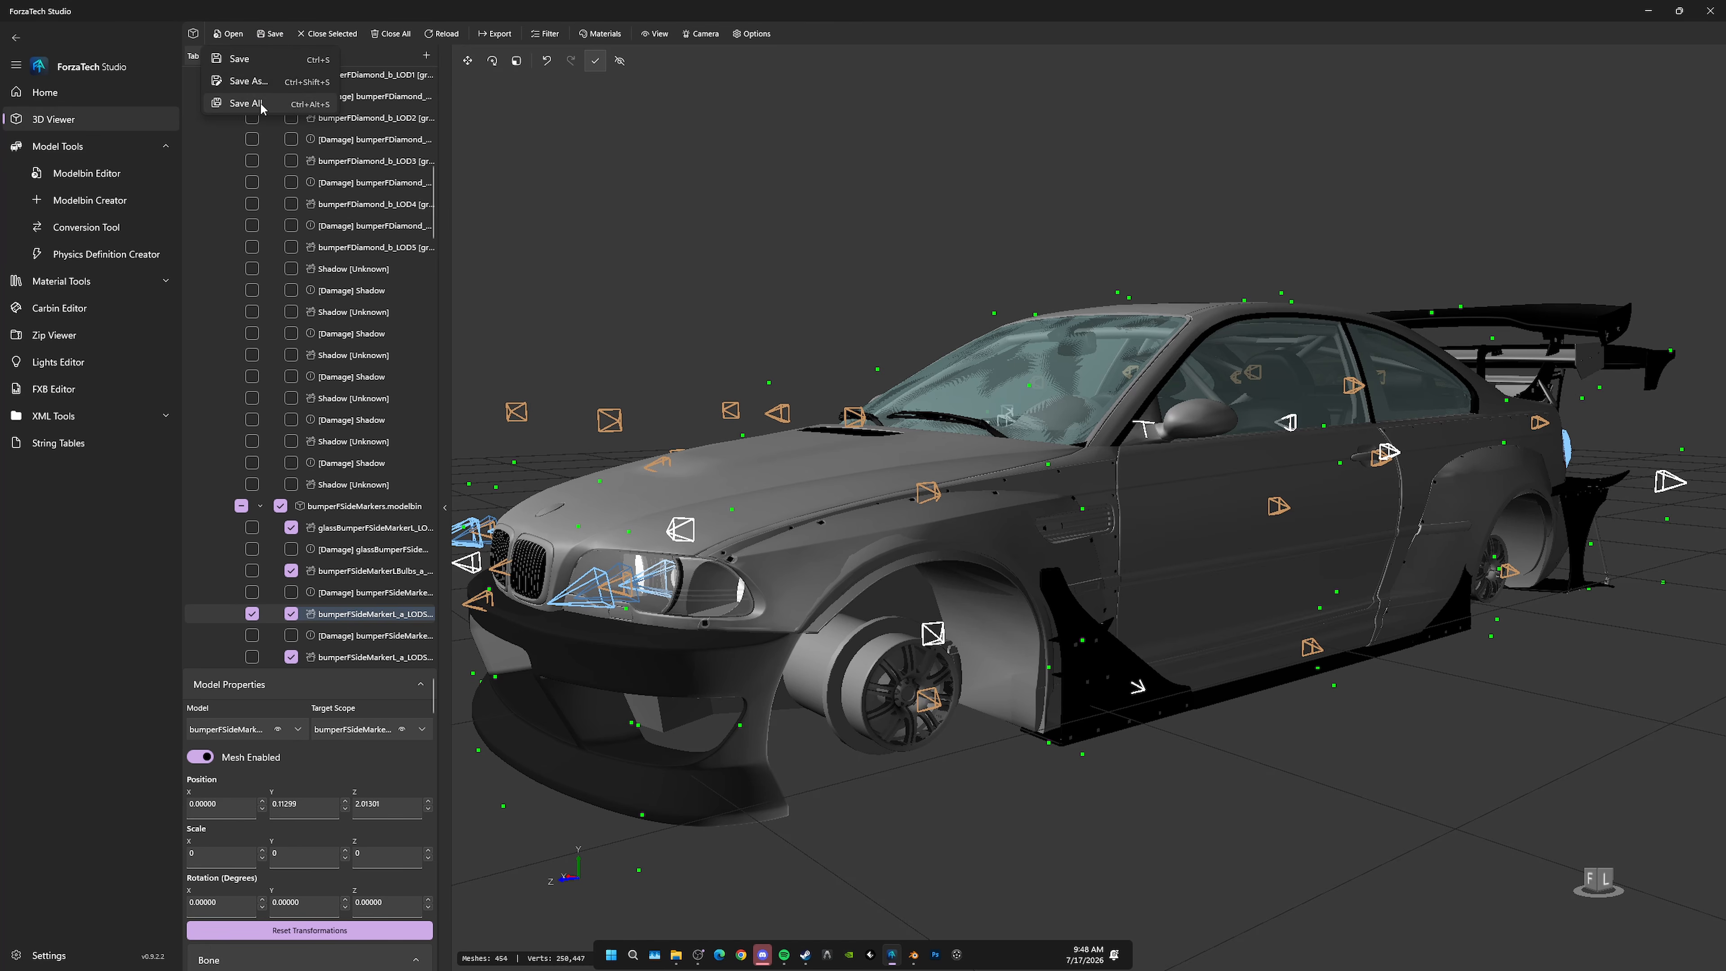
click(285, 106)
click(887, 518)
Step: Run Save All again to check for unsaved models and examine the new front bumper from several angles
right_drag(888, 519, 901, 591)
scroll(930, 538, up, 2)
scroll(938, 572, down, 3)
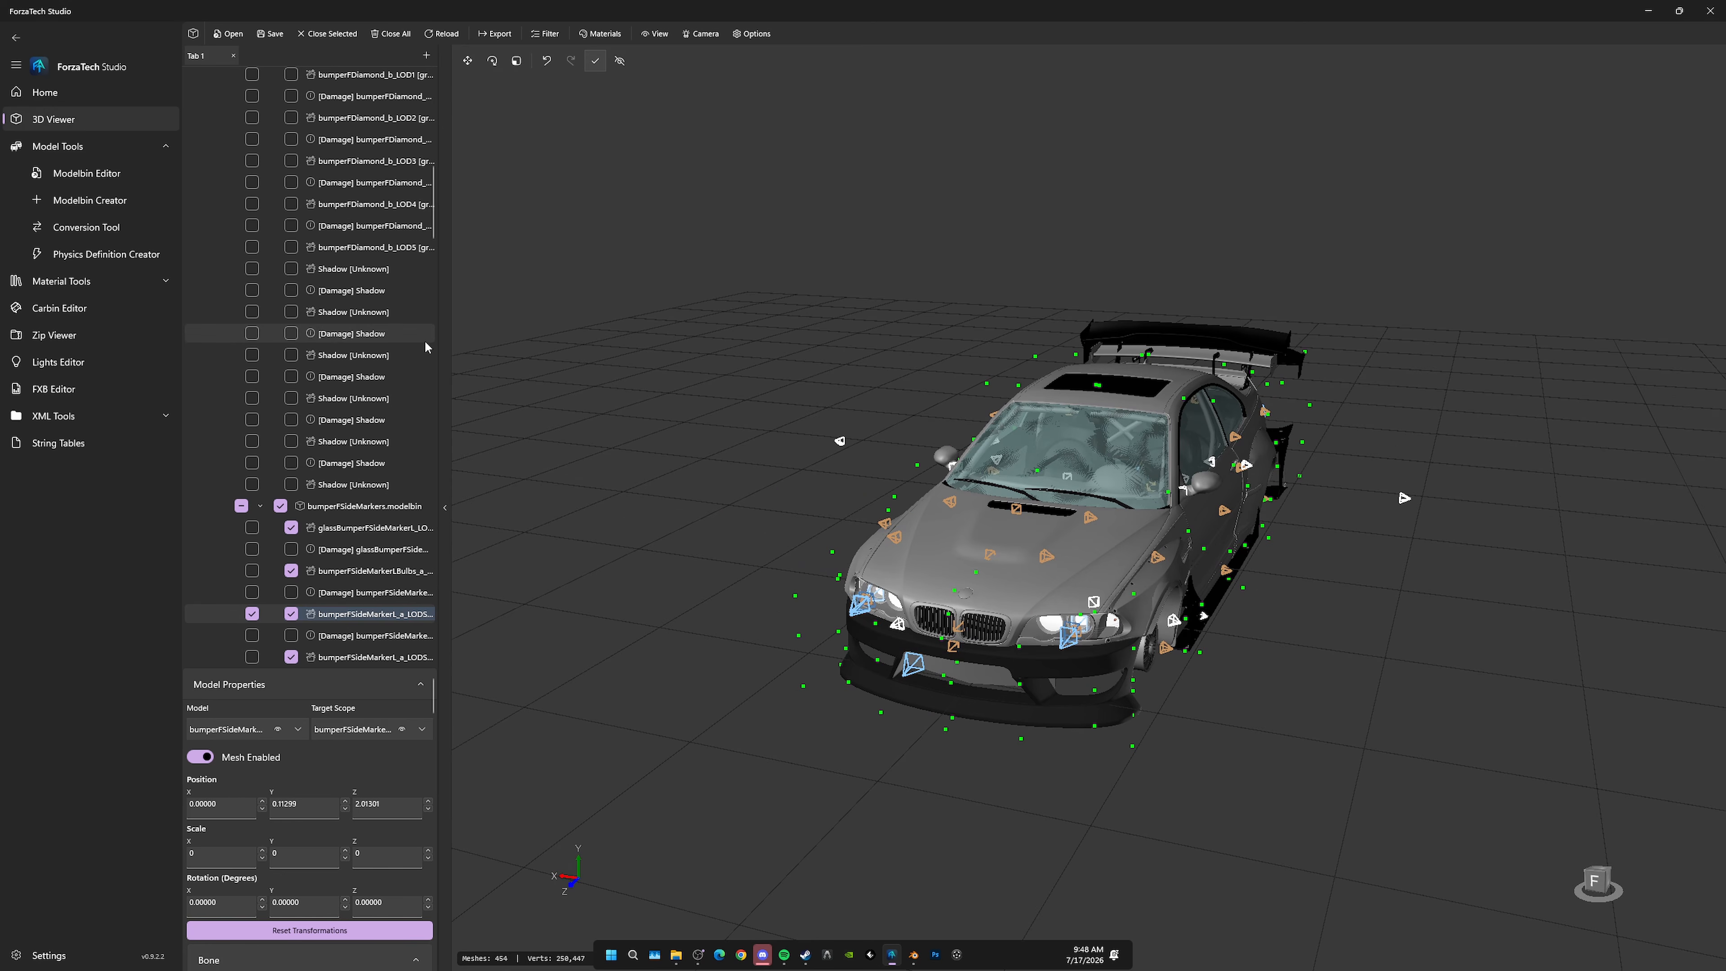
click(271, 33)
click(284, 100)
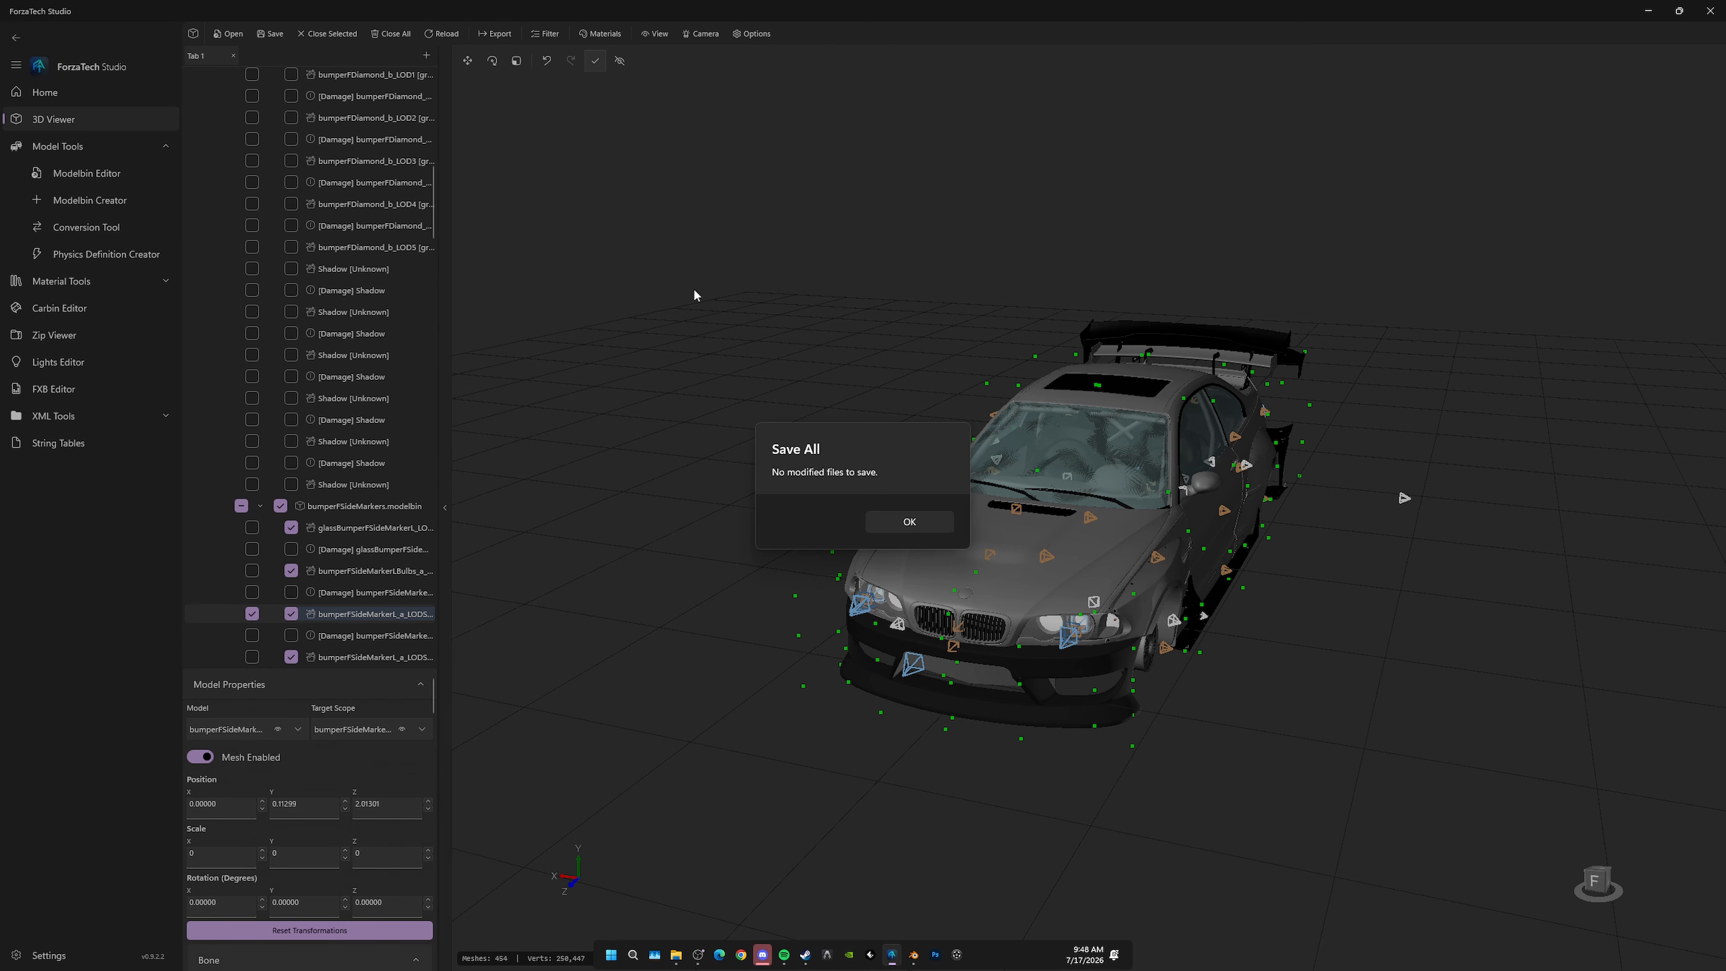
click(908, 523)
click(270, 33)
click(284, 99)
click(896, 520)
right_drag(1257, 622, 1179, 613)
mouse_move(1130, 685)
right_down()
mouse_move(1217, 689)
mouse_move(1101, 670)
right_up()
right_drag(867, 635, 789, 636)
scroll(848, 592, up, 3)
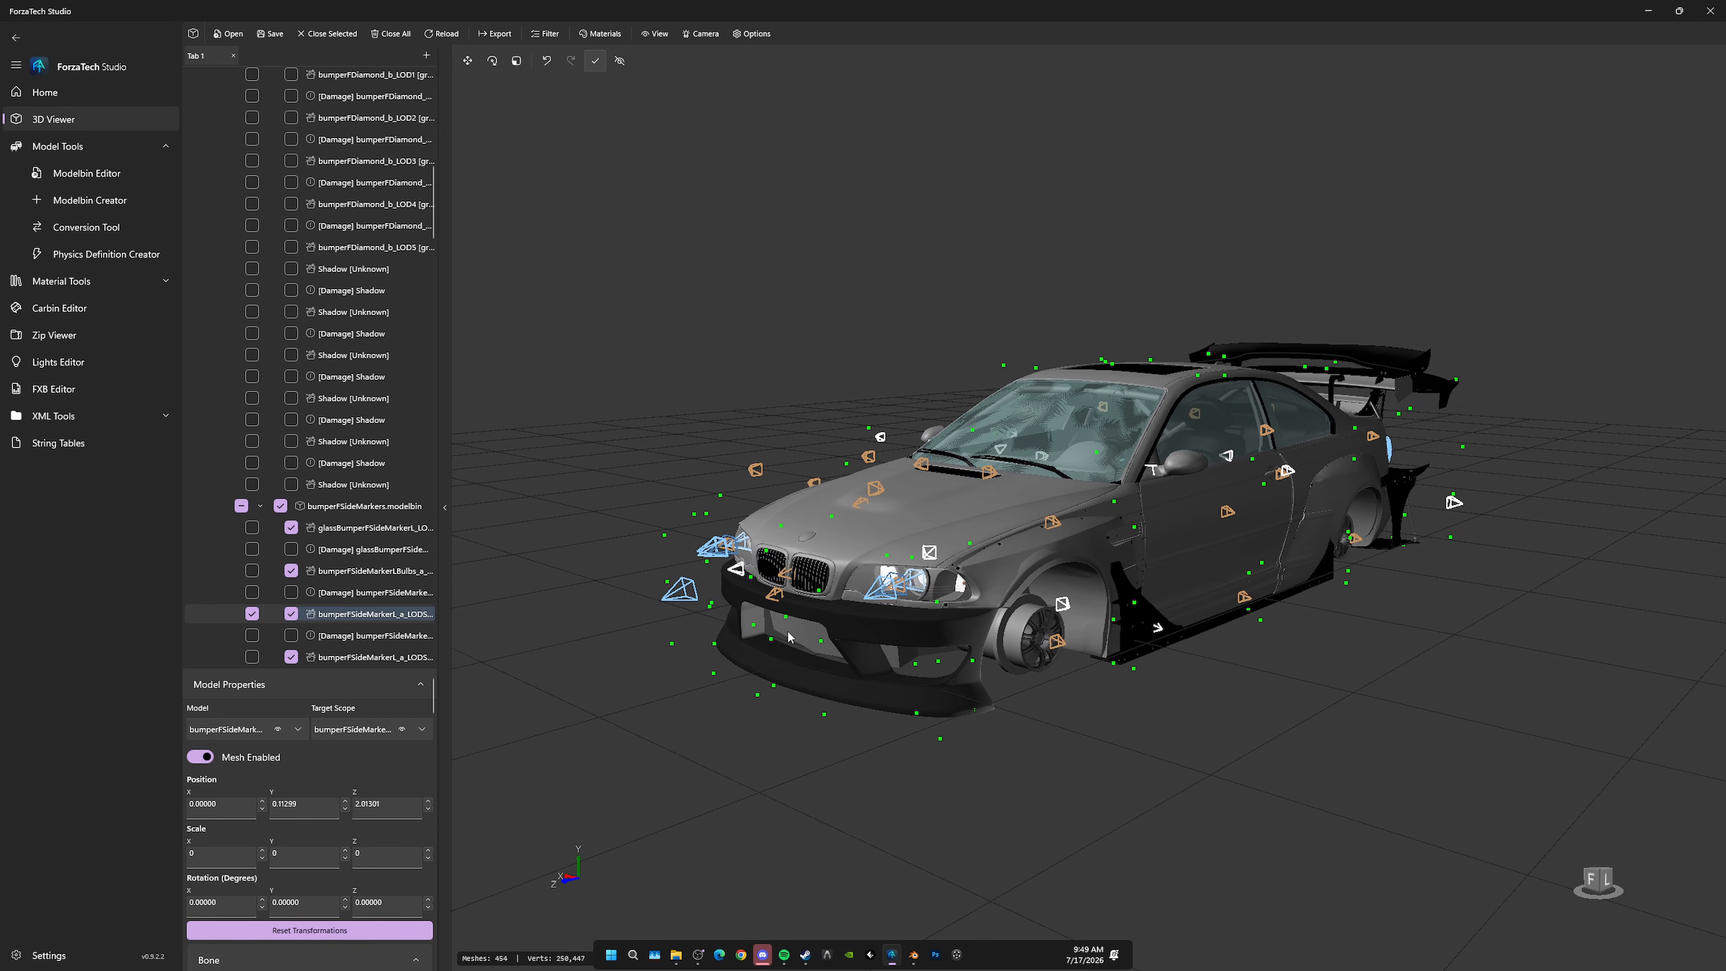
Step: Open BMW_E46M3_05.carbin from the E46 M3 Modded\BMW_E46M3_05 folder in the Carbin Editor
click(65, 308)
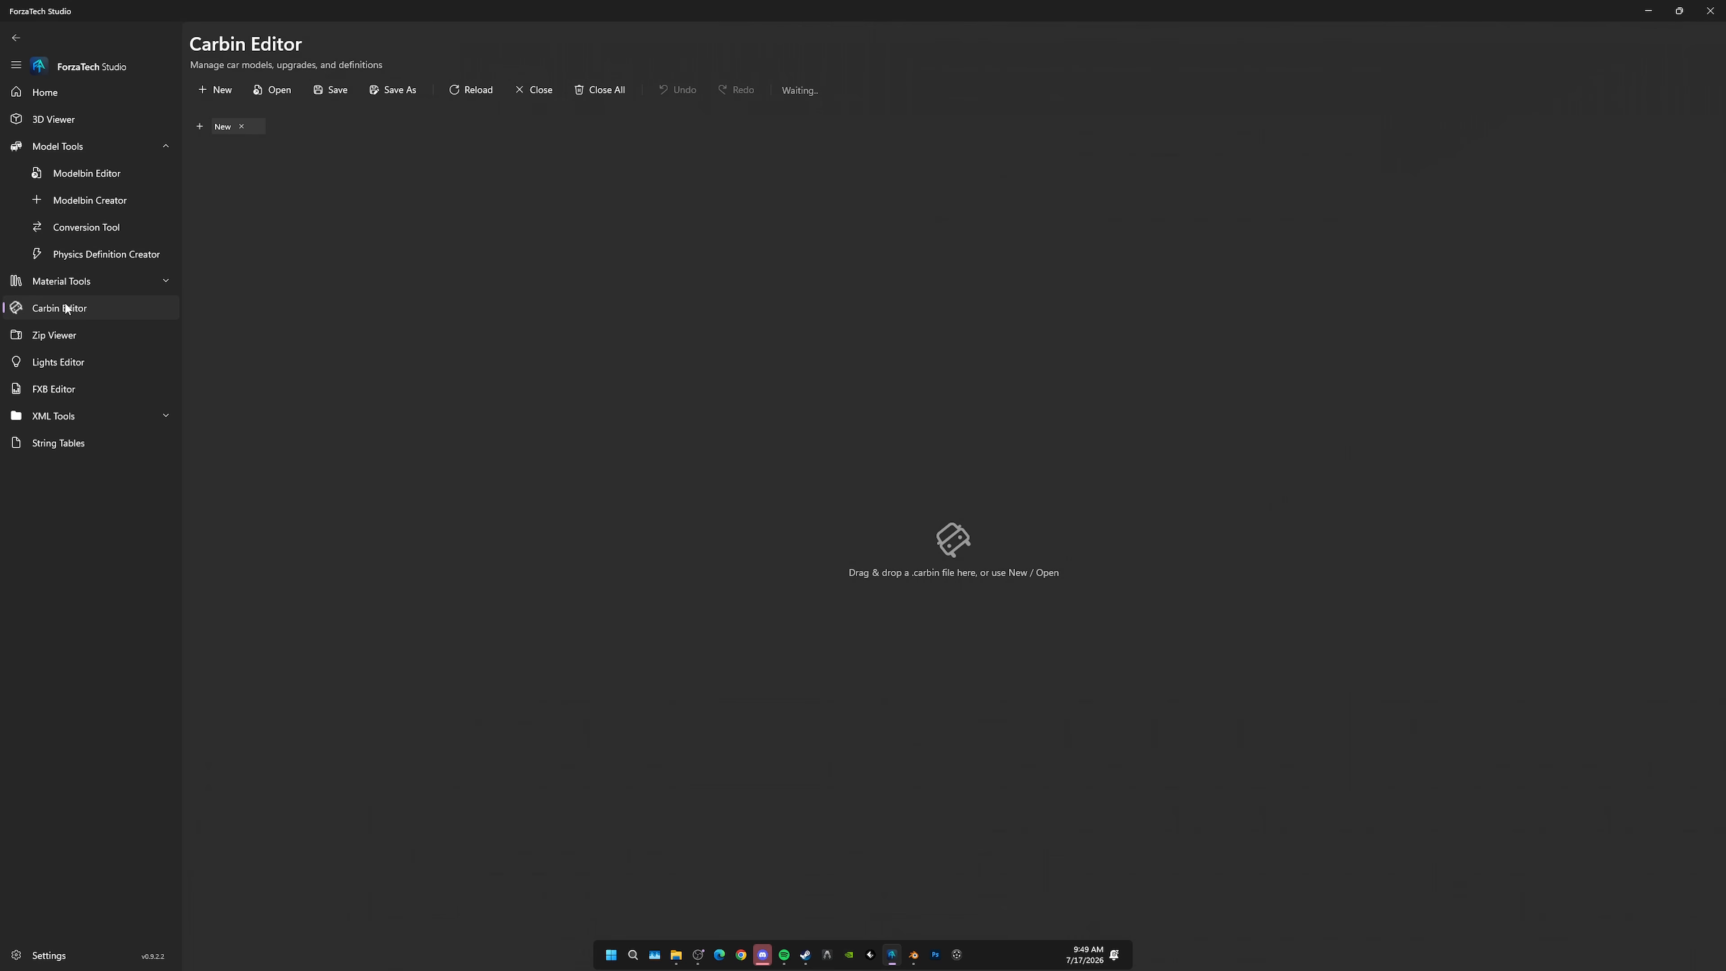
click(276, 89)
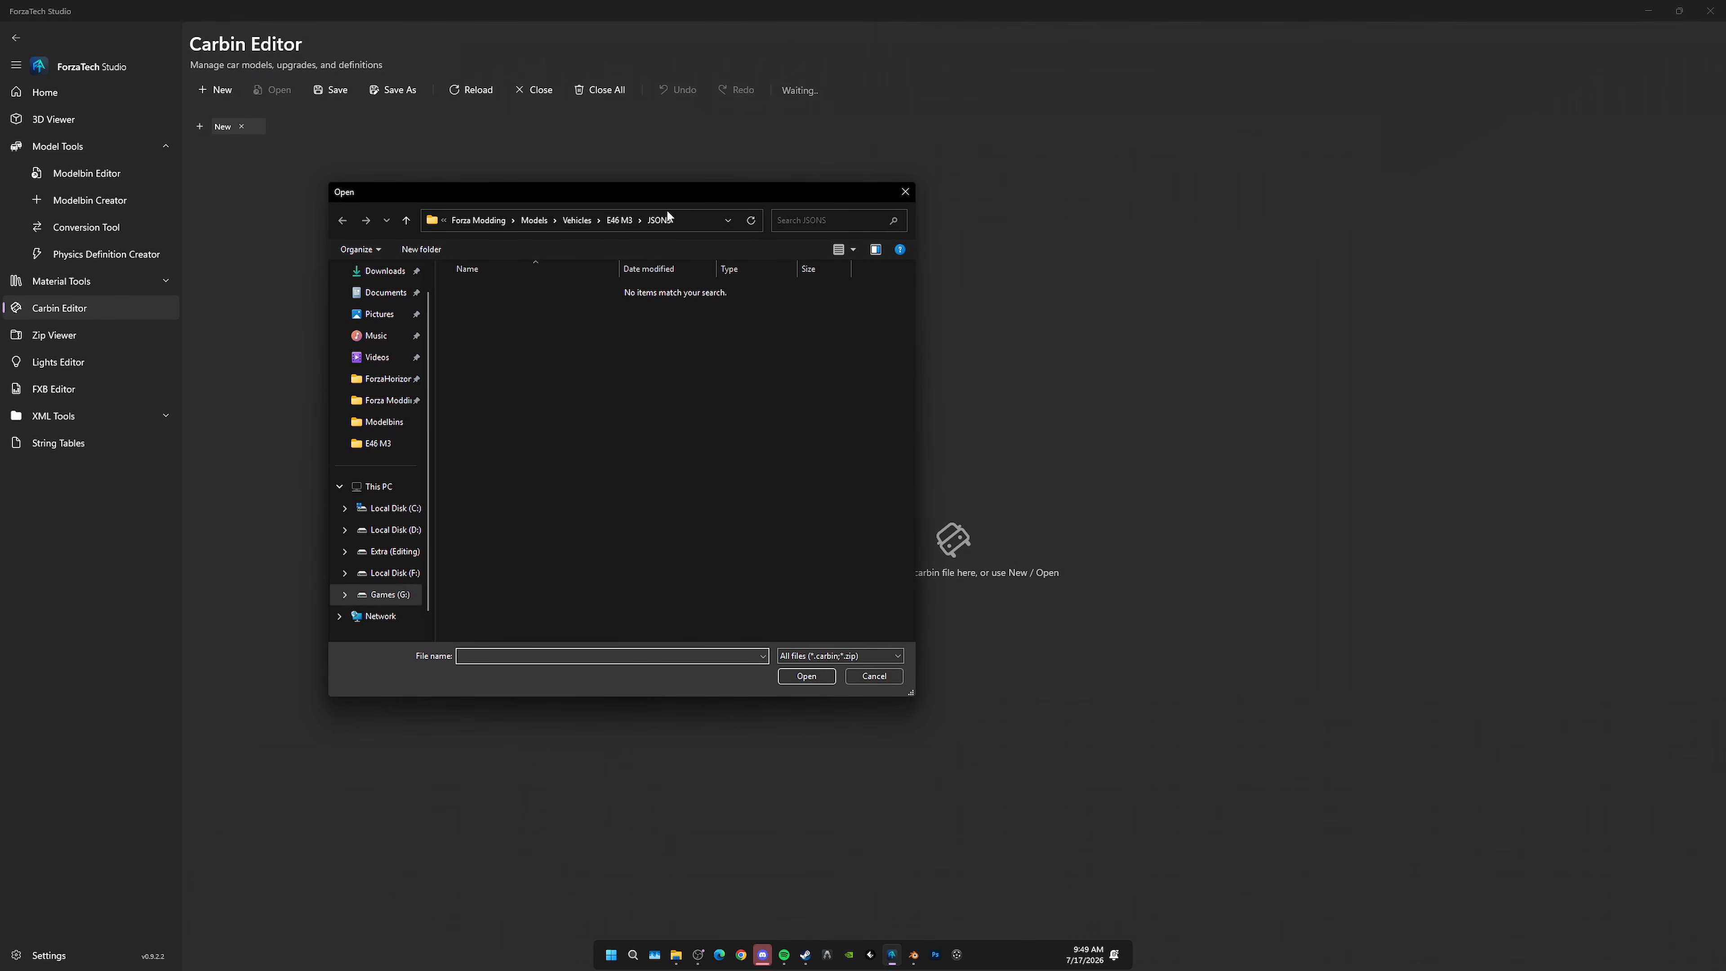
click(619, 220)
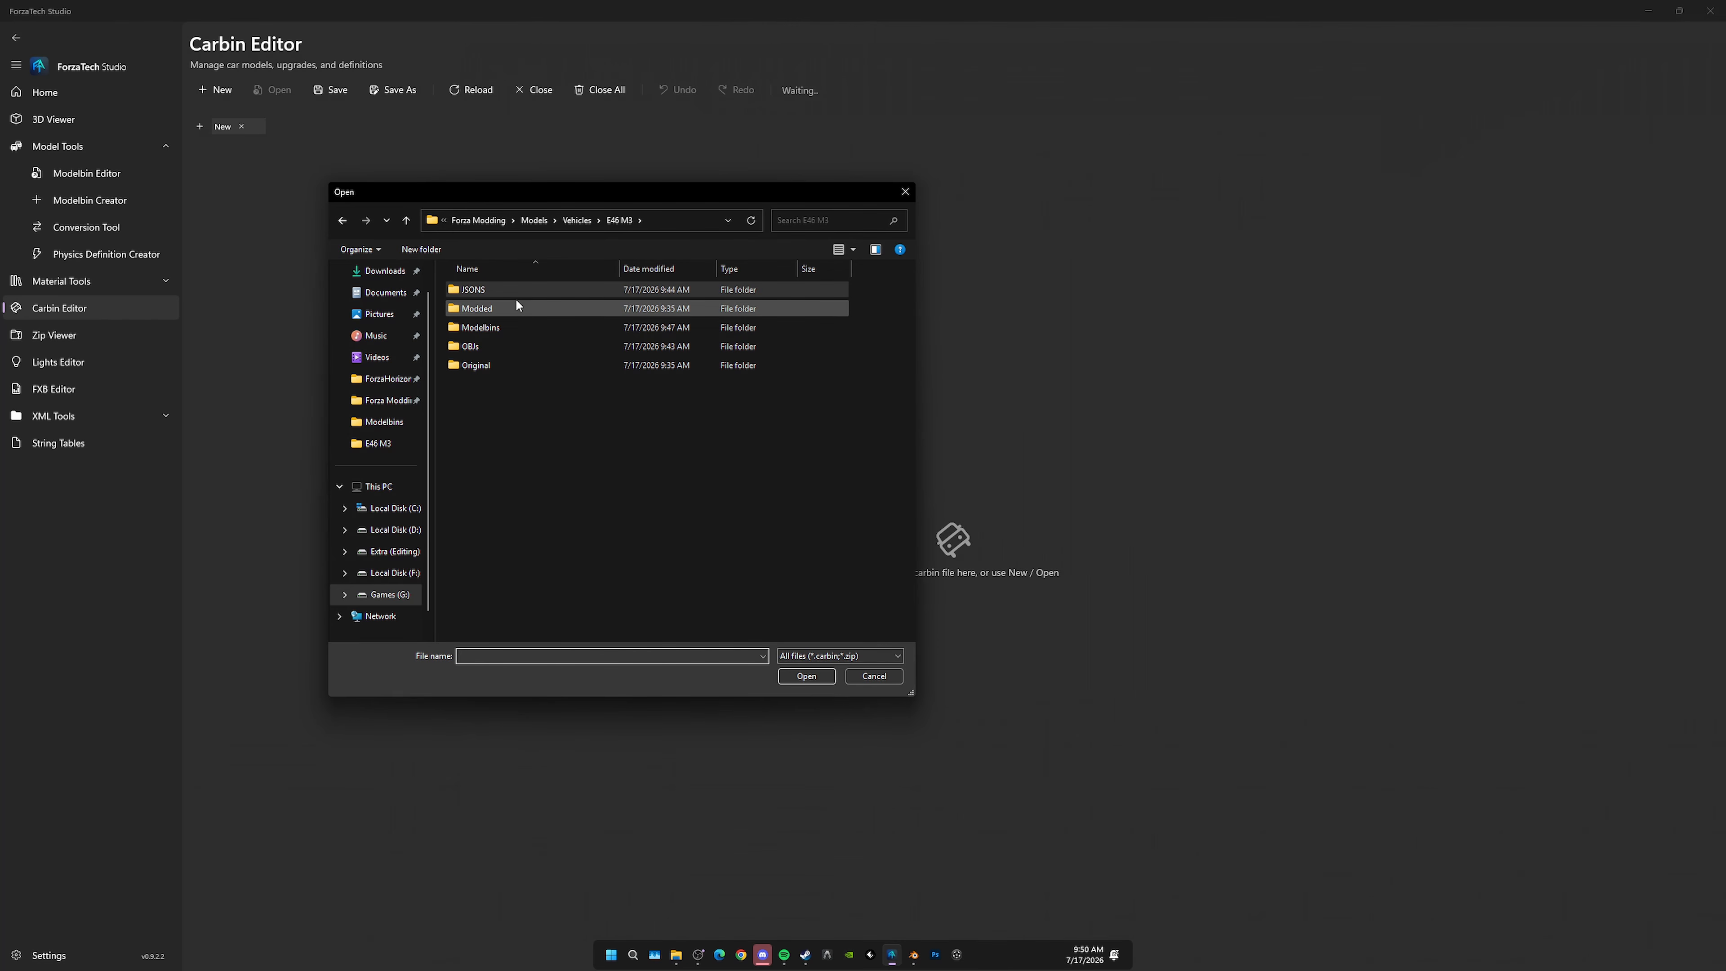
click(575, 221)
double_click(489, 383)
double_click(481, 310)
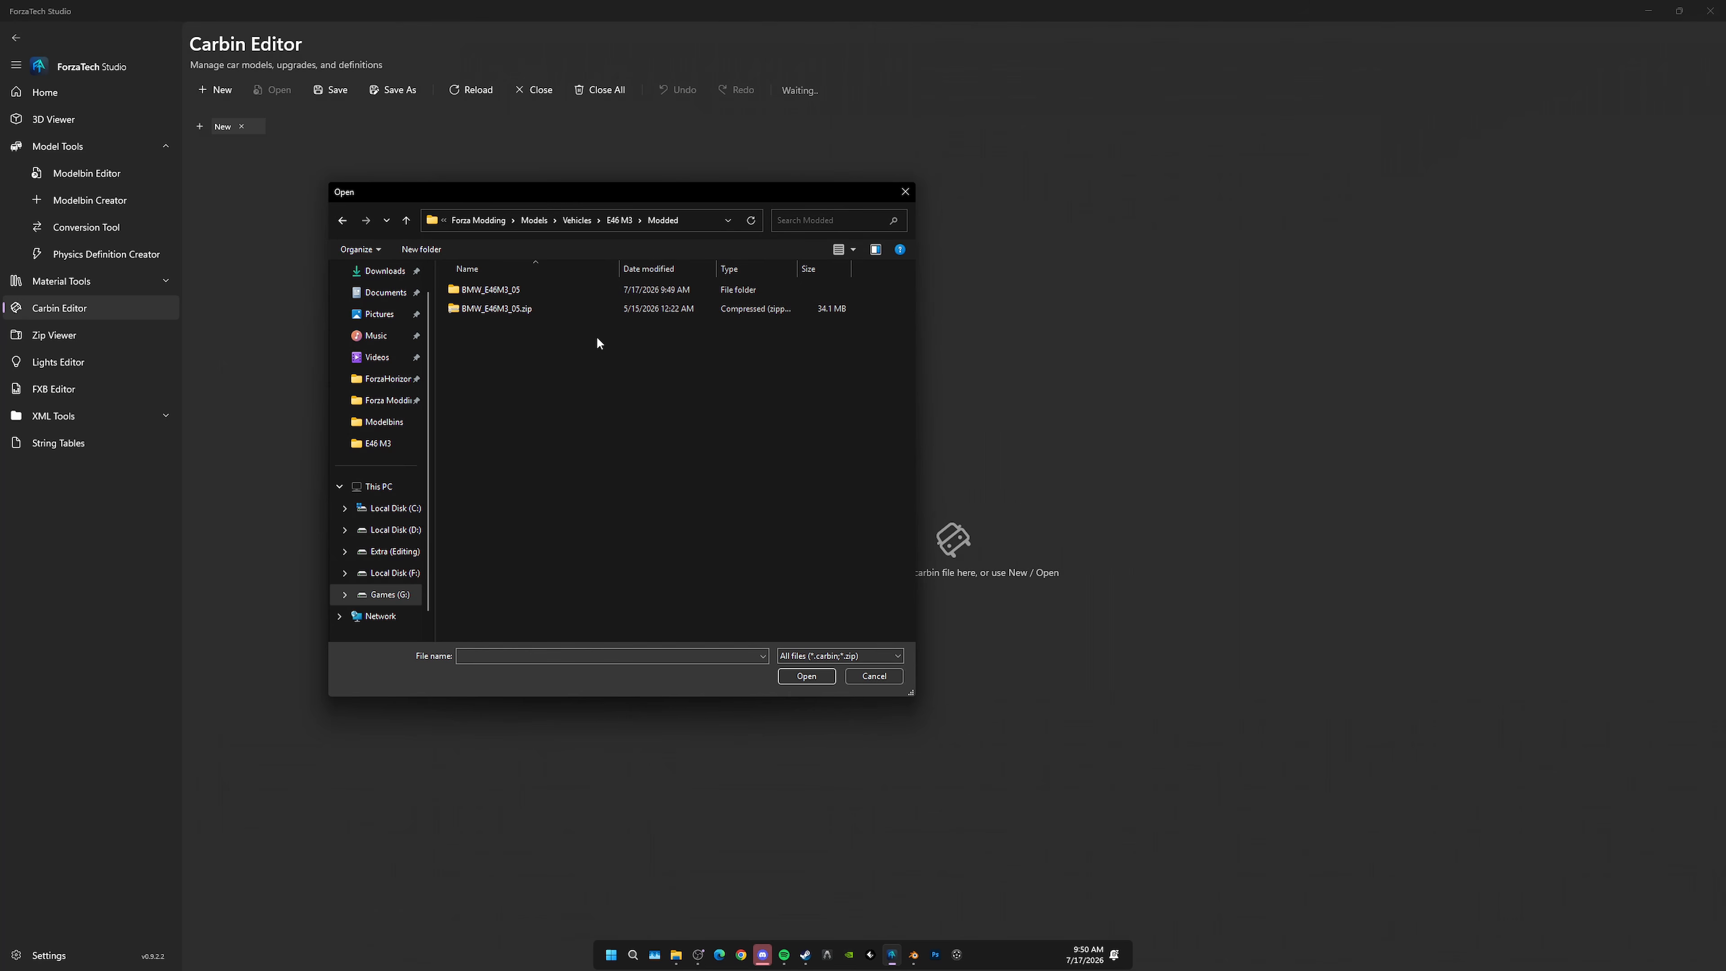
double_click(489, 289)
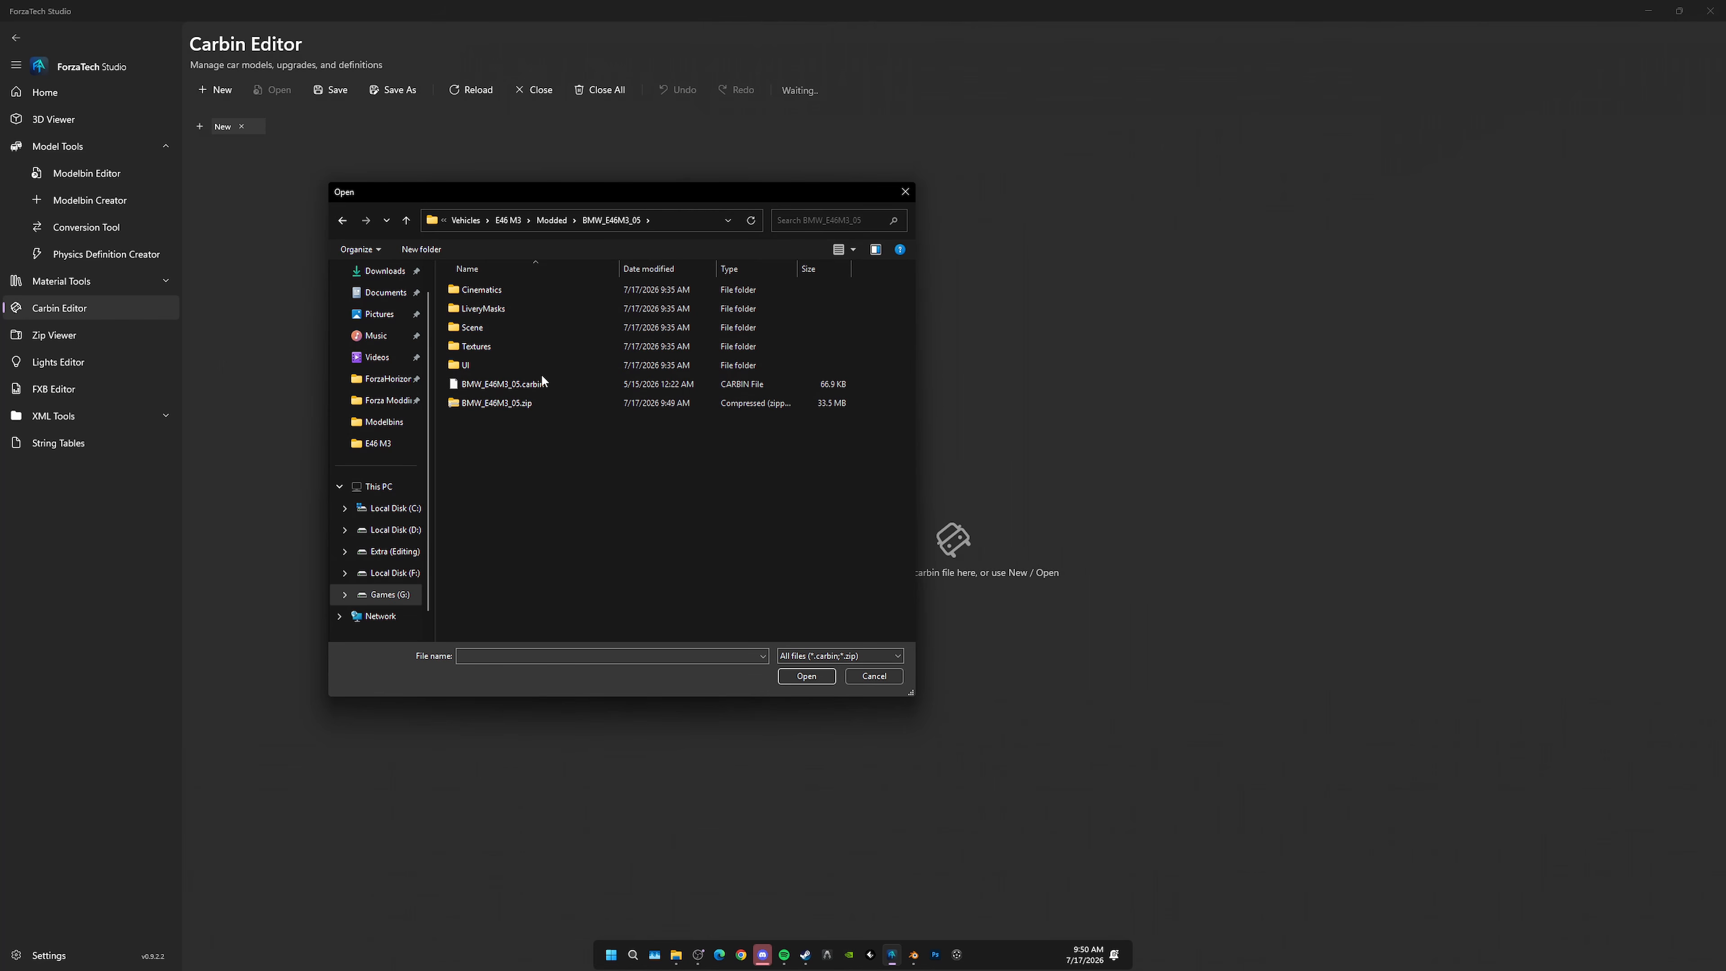
double_click(549, 384)
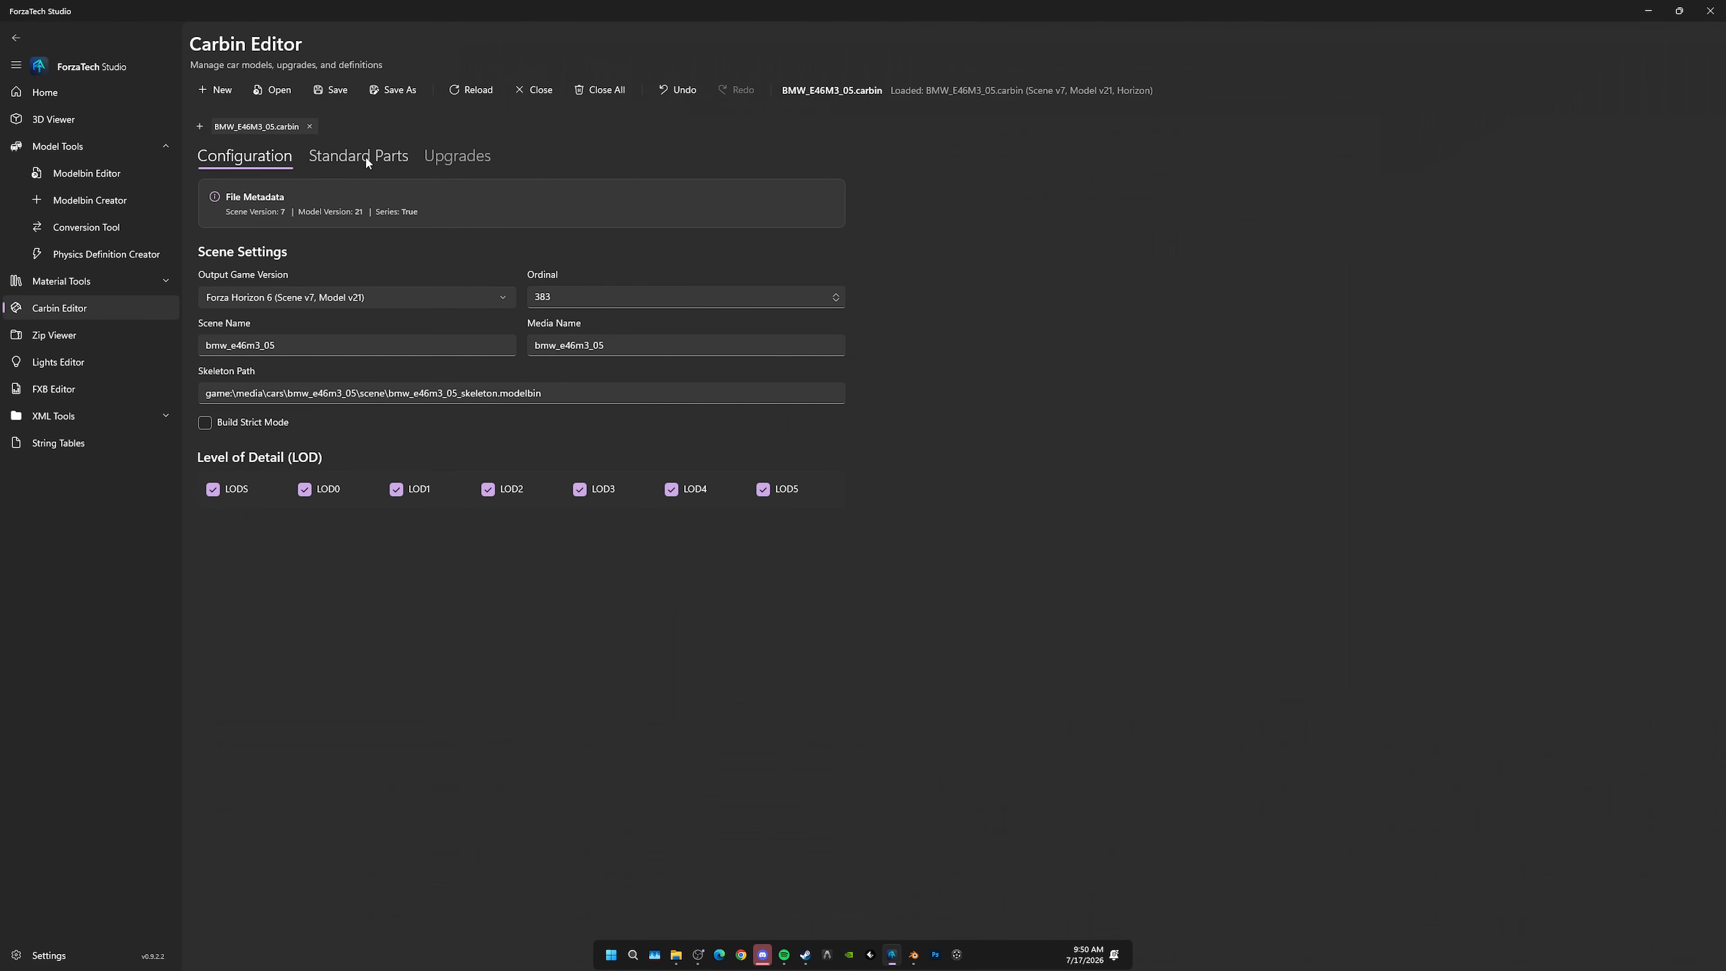
Step: In the CCarParts_FrontBumper upgrade, alter the AO swatchbin path of bumperf_a.modelbin so its extension reads .swatchban
click(367, 155)
click(462, 151)
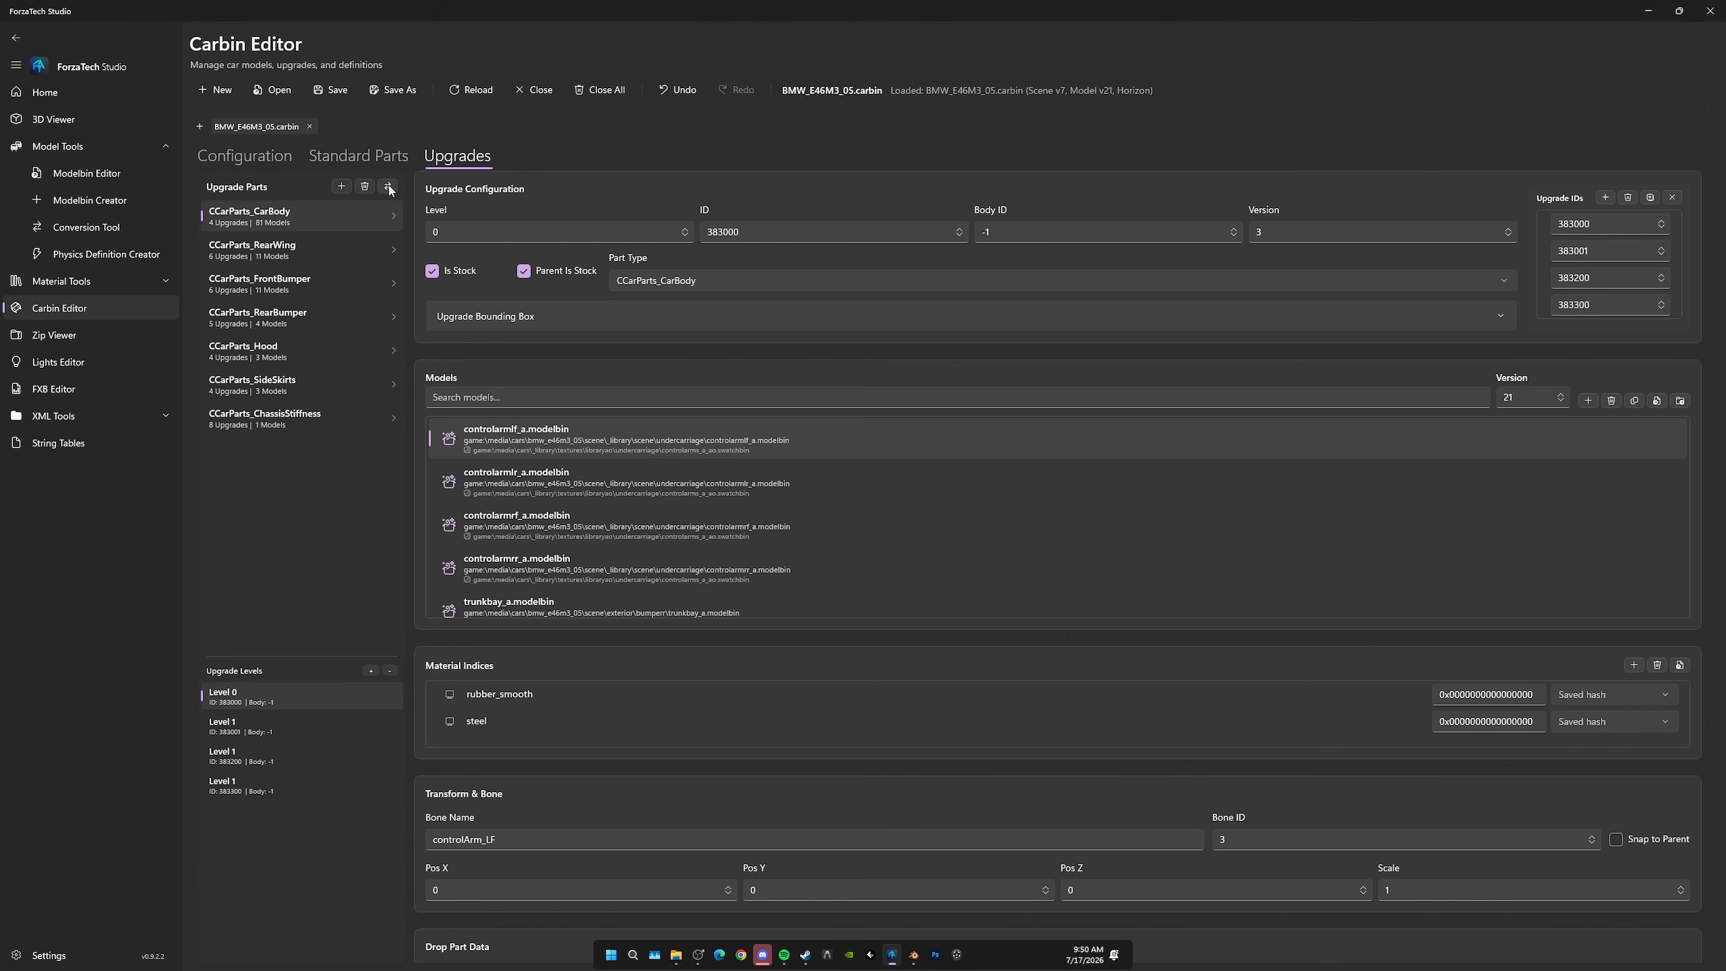
click(314, 278)
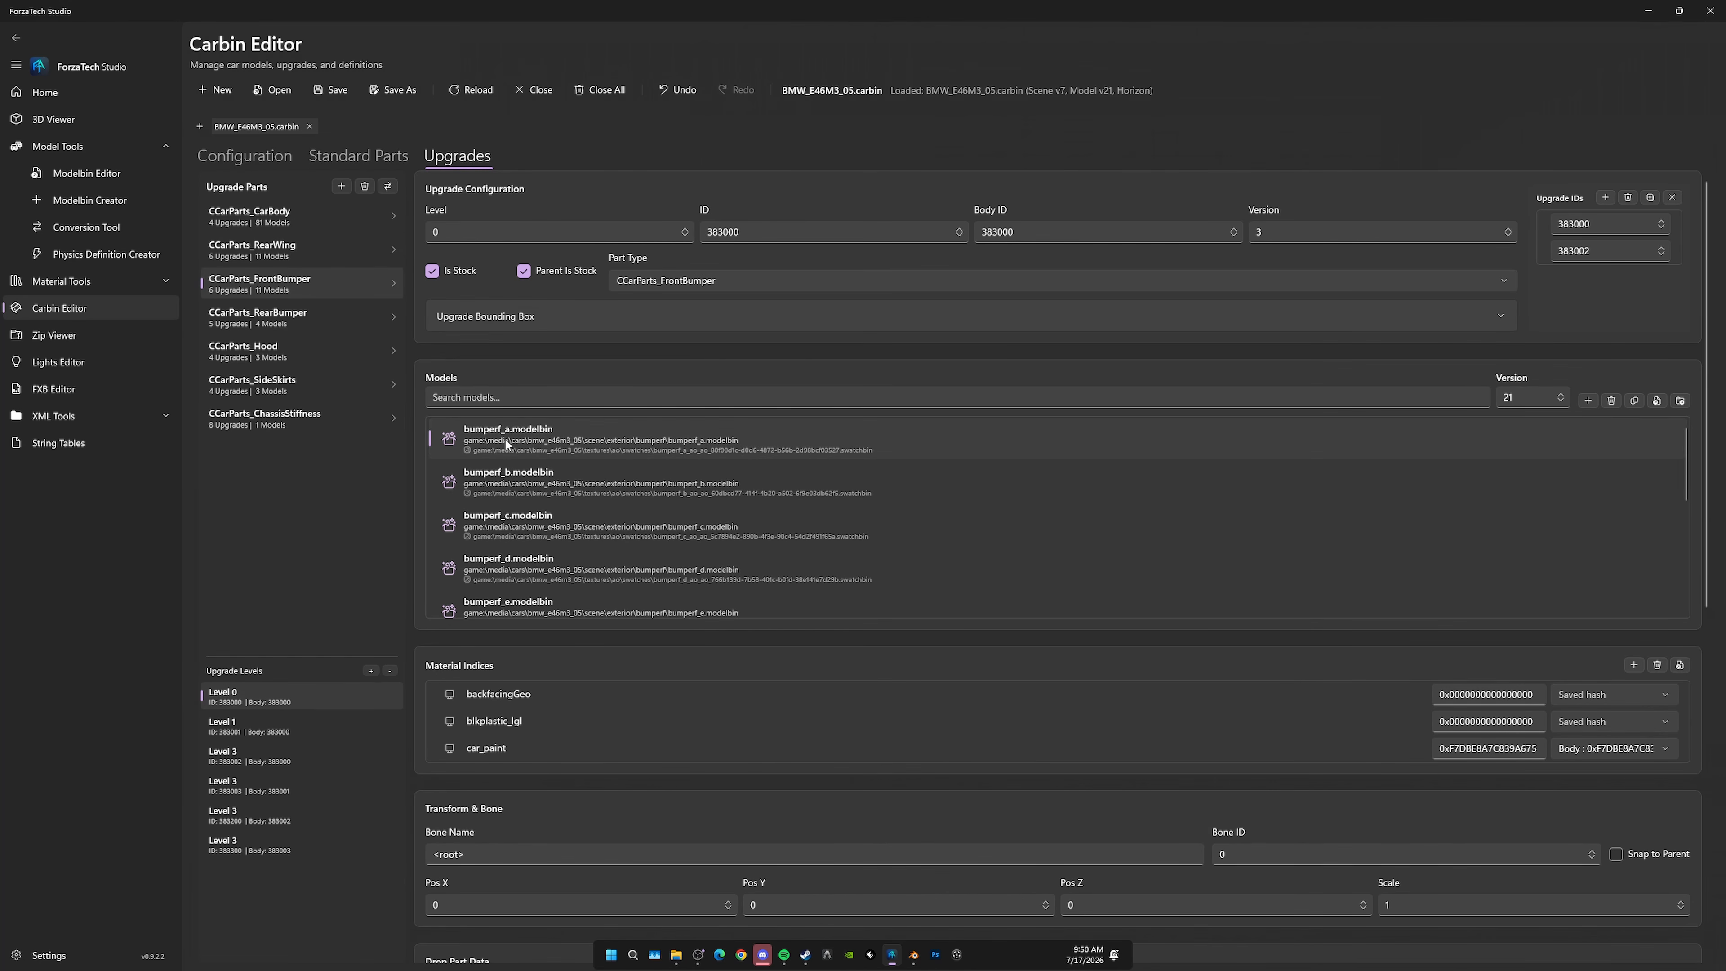
right_click(723, 439)
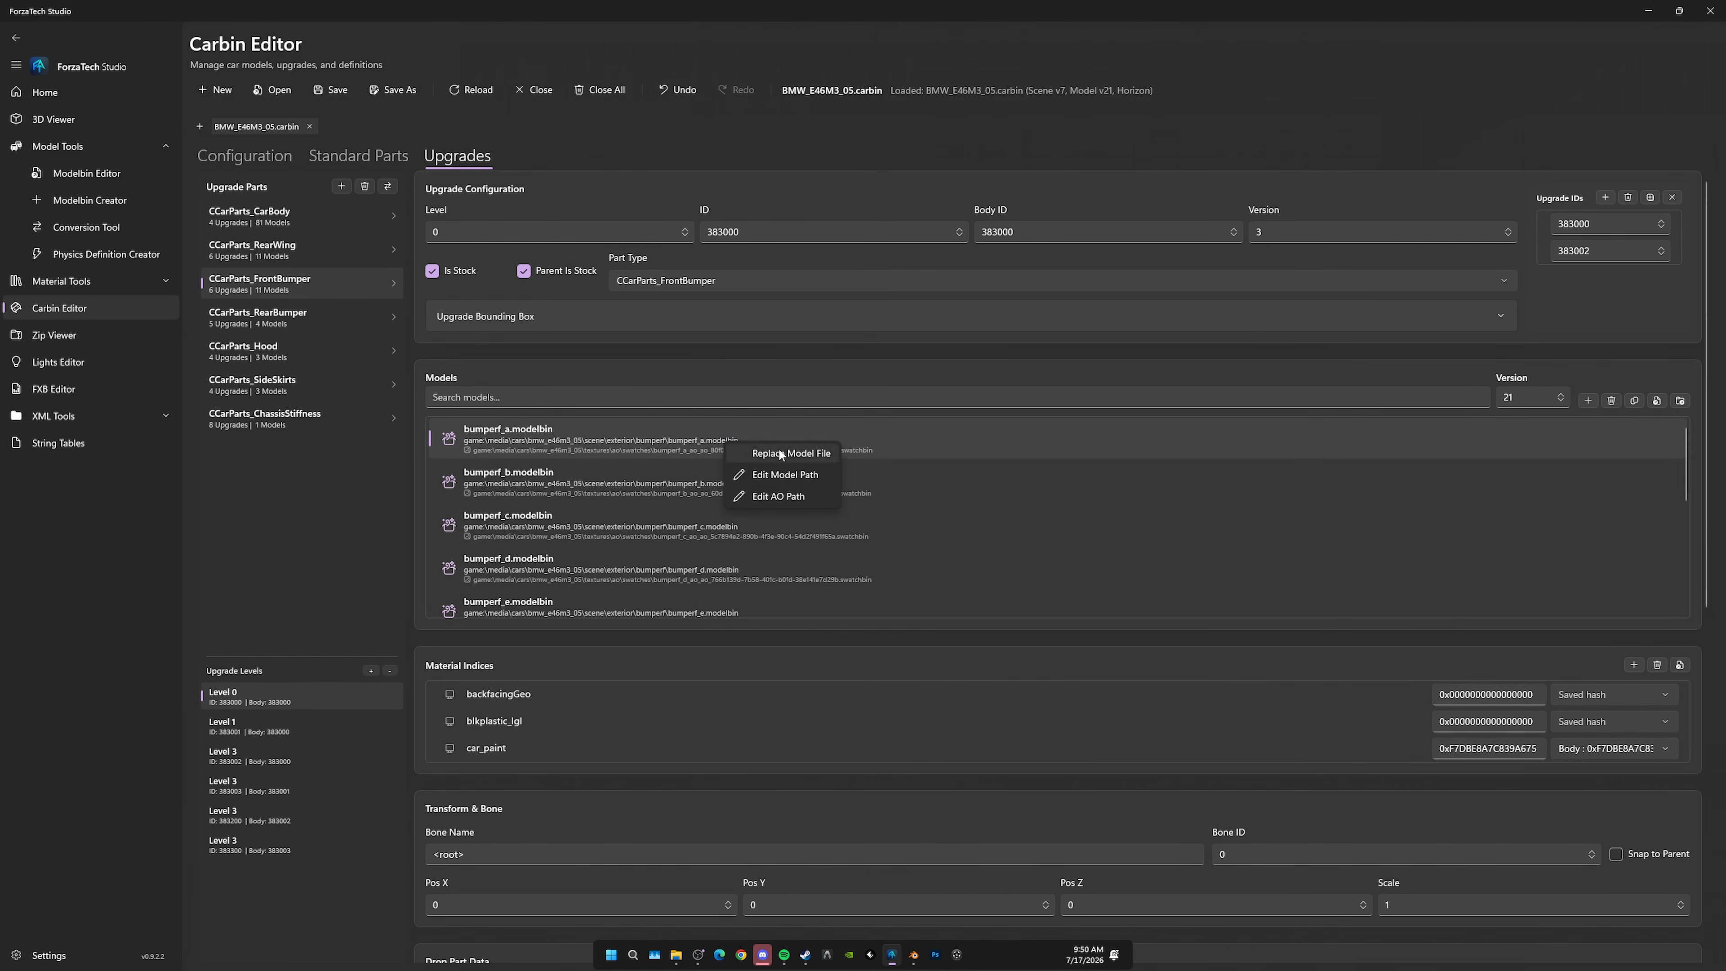
click(814, 492)
drag(961, 472, 1017, 473)
click(944, 473)
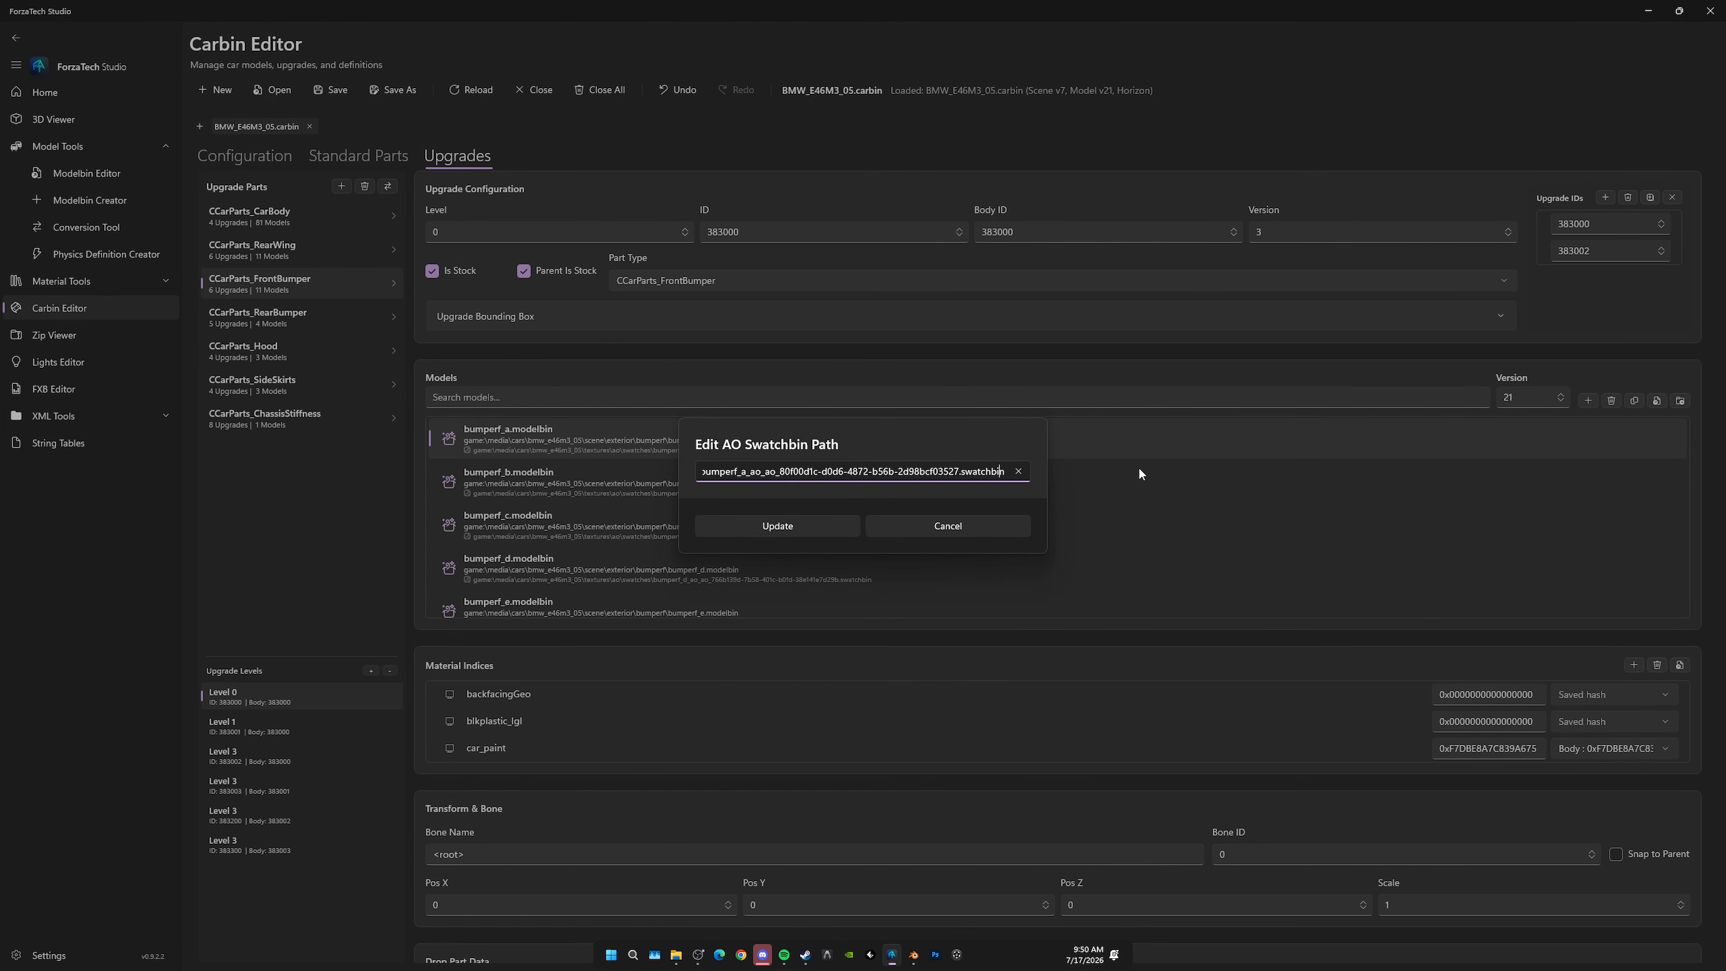
drag(918, 472, 1126, 474)
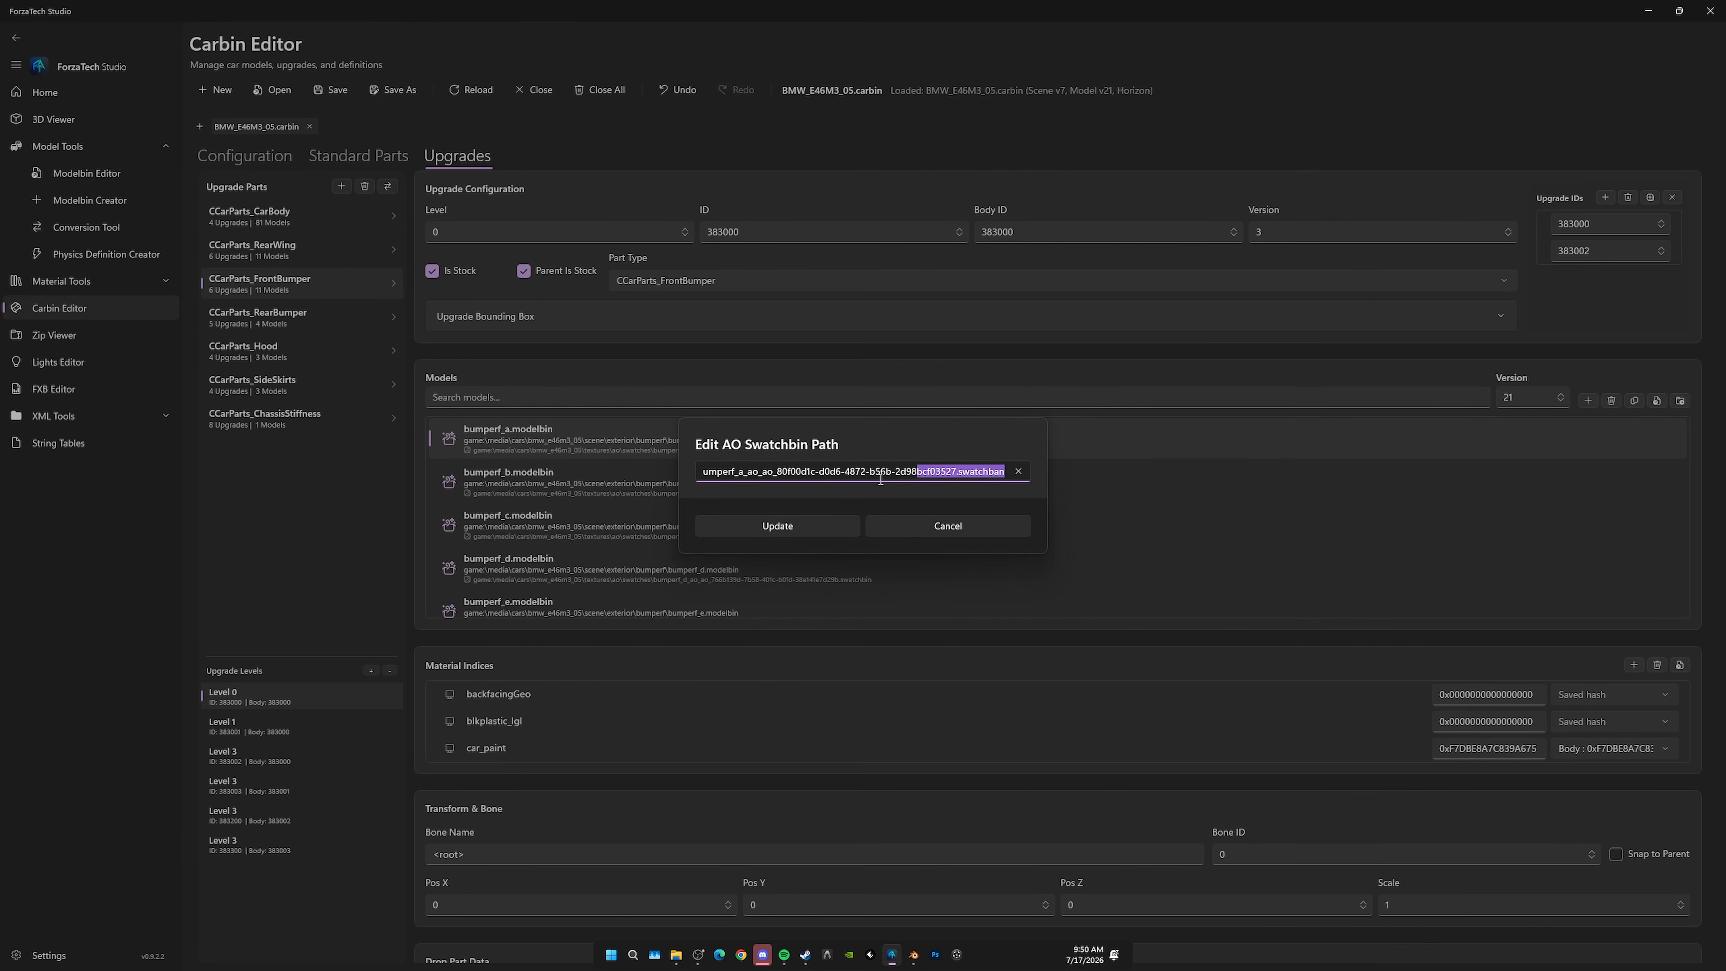
click(960, 469)
drag(957, 469, 1009, 471)
click(995, 471)
click(788, 525)
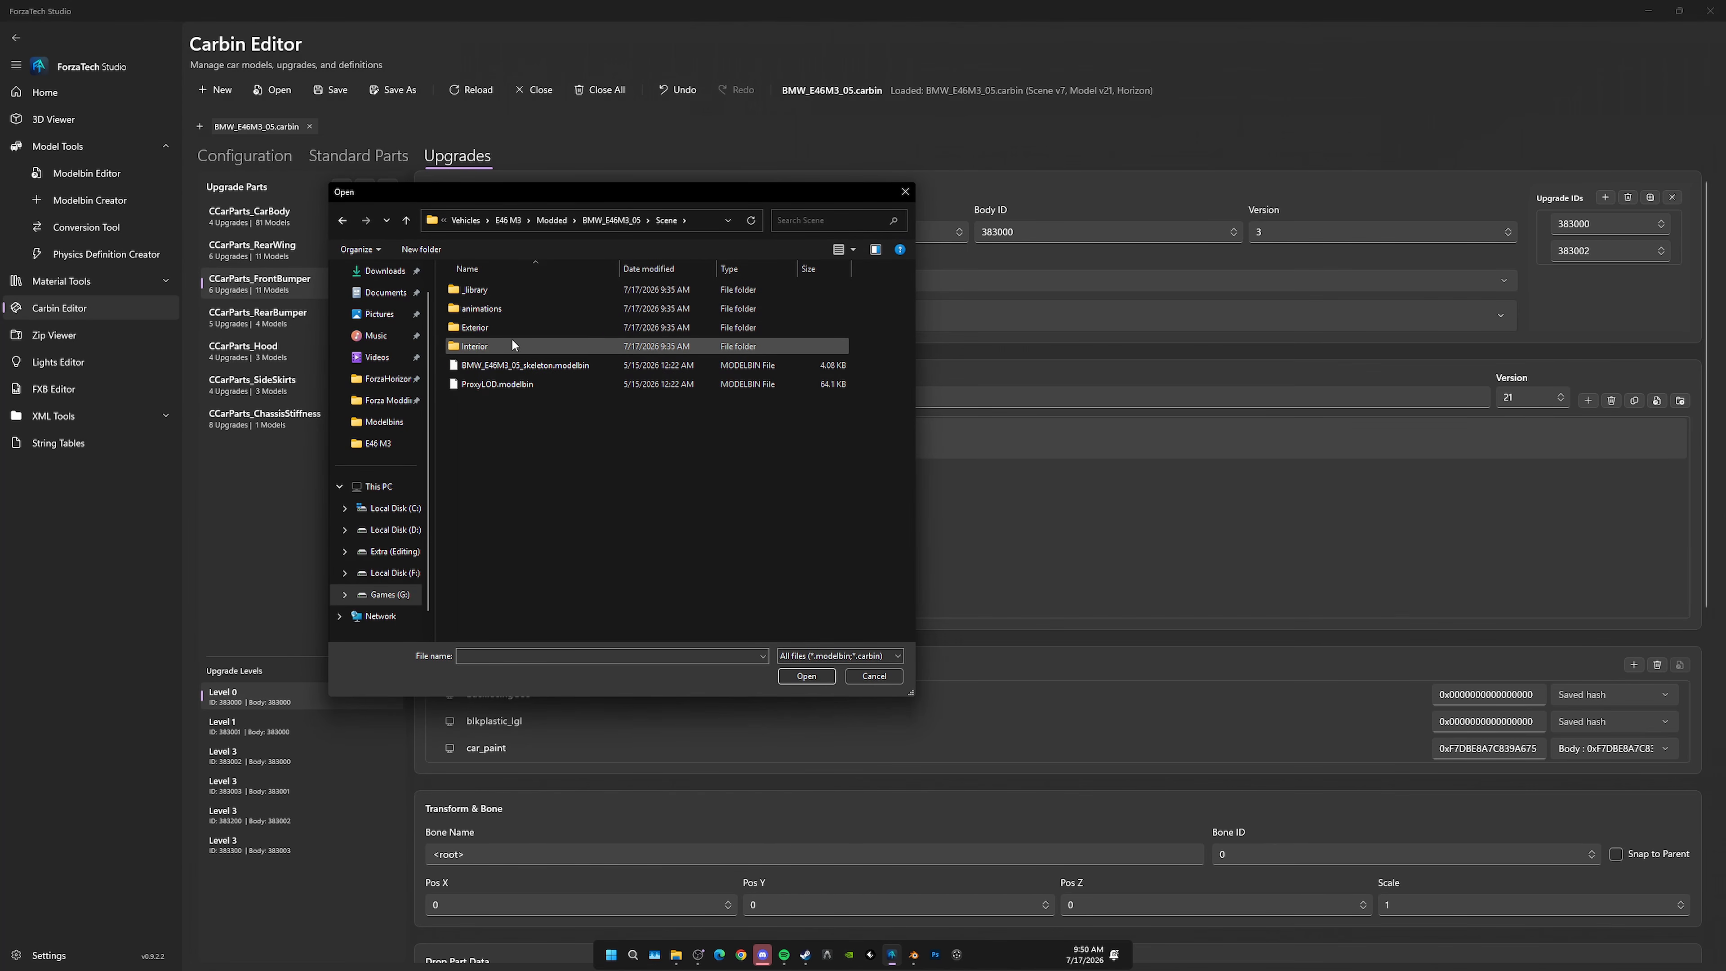
Step: Load the modded bumperF_a.modelbin from Scene\Exterior\BumperF into the bumperf_a entry and save the carbin
double_click(492, 327)
double_click(503, 290)
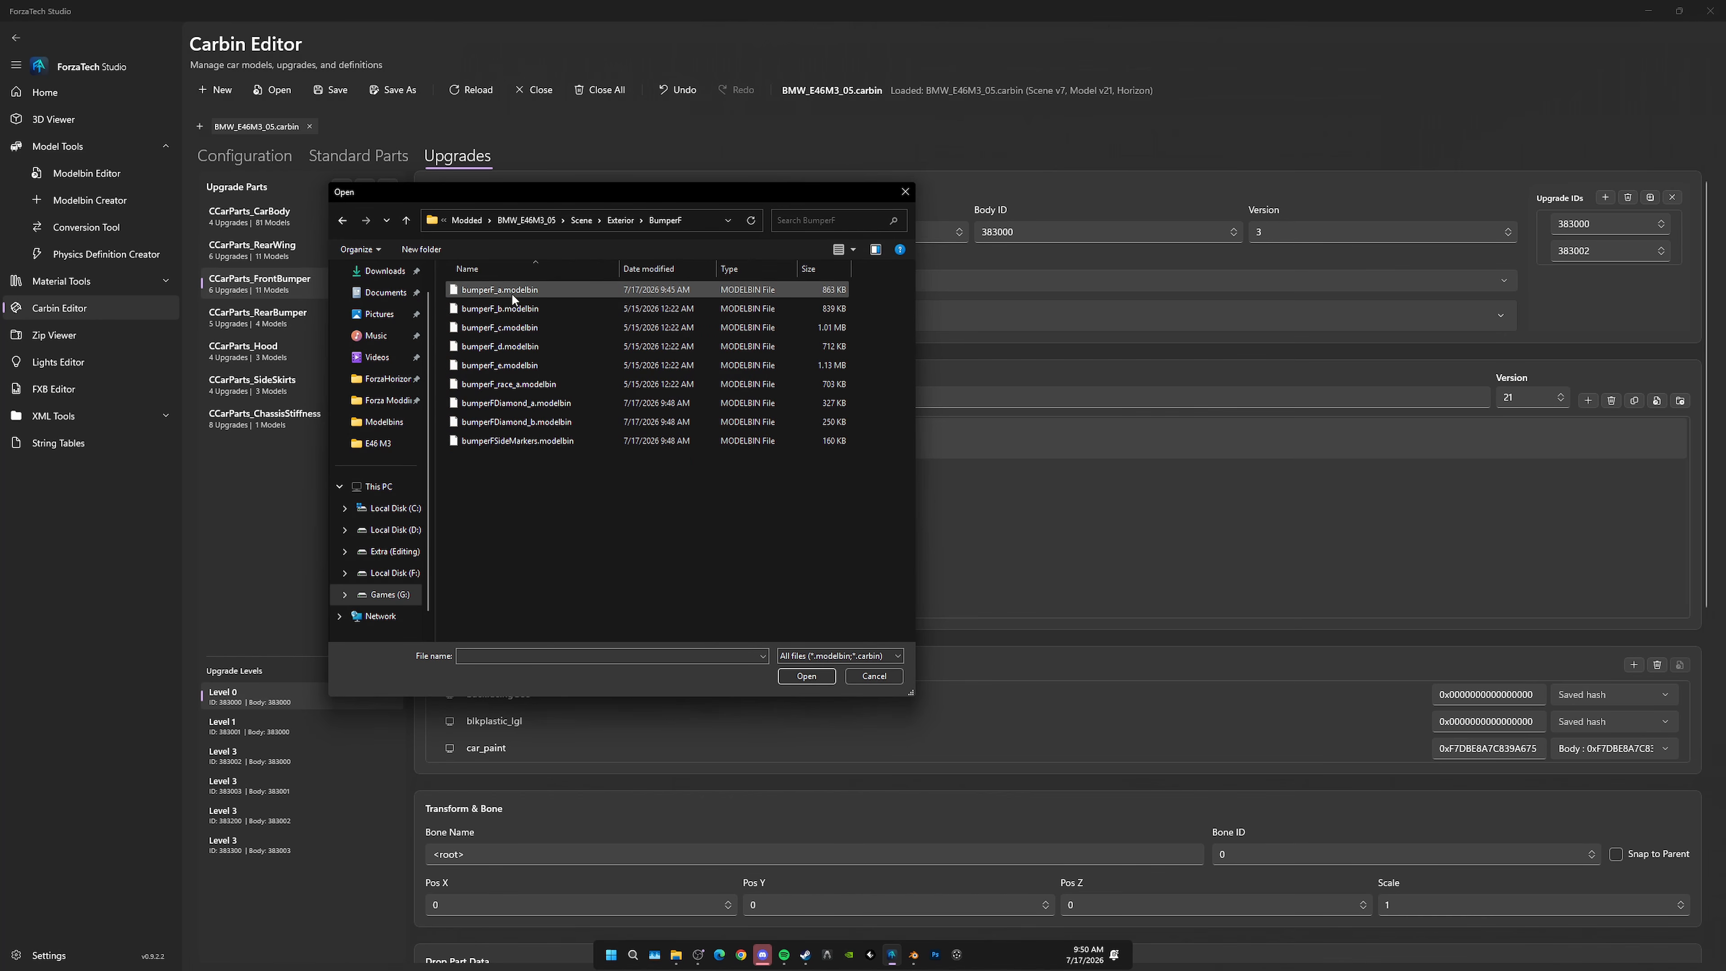
double_click(547, 290)
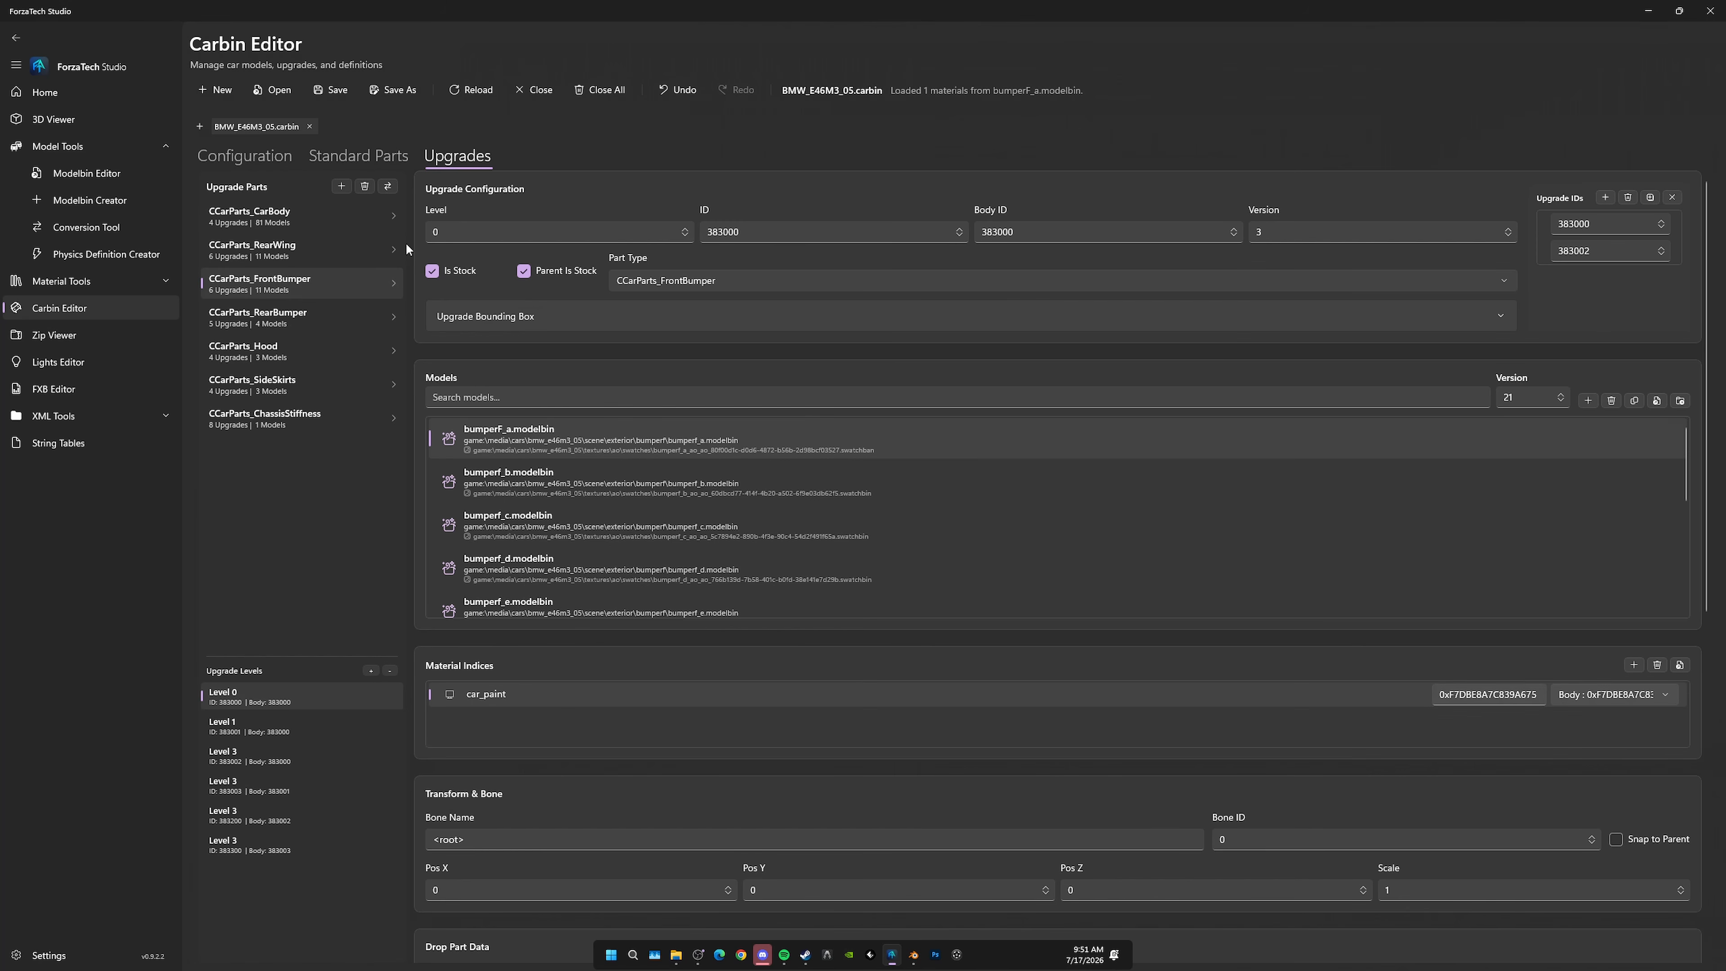
click(333, 91)
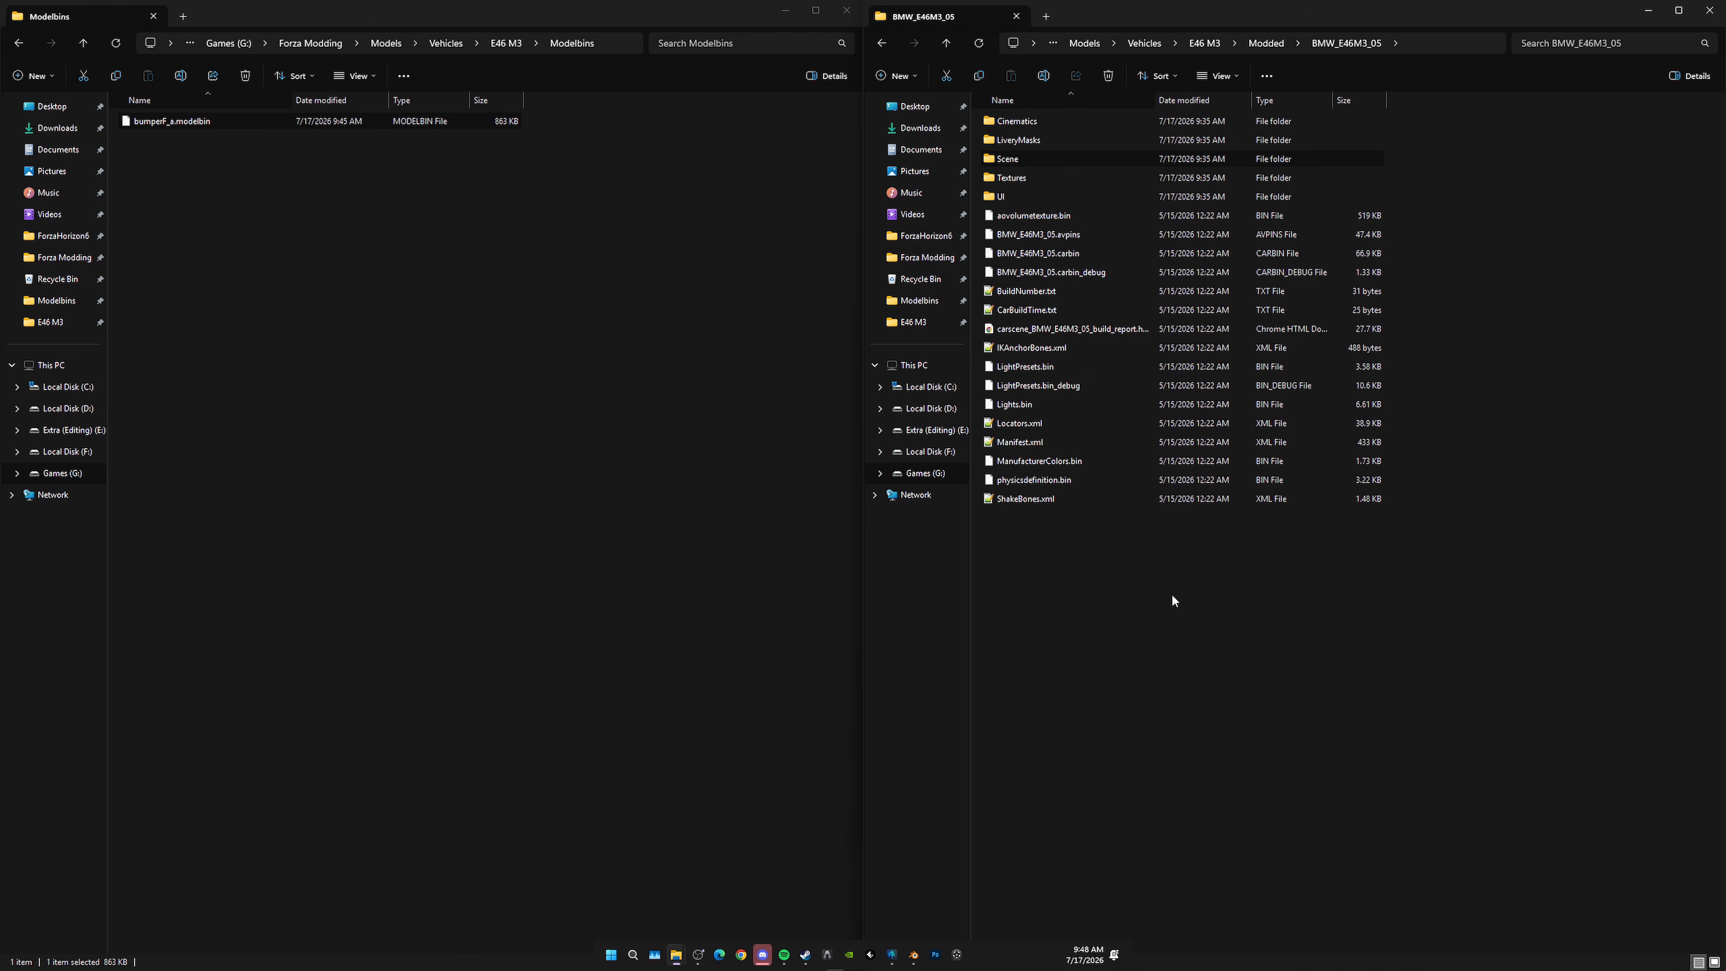
Step: Compress the entire contents of the modded BMW_E46M3_05 folder into BMW_E46M3_05.zip with 7-Zip, using normal compression and Deflate
click(1120, 605)
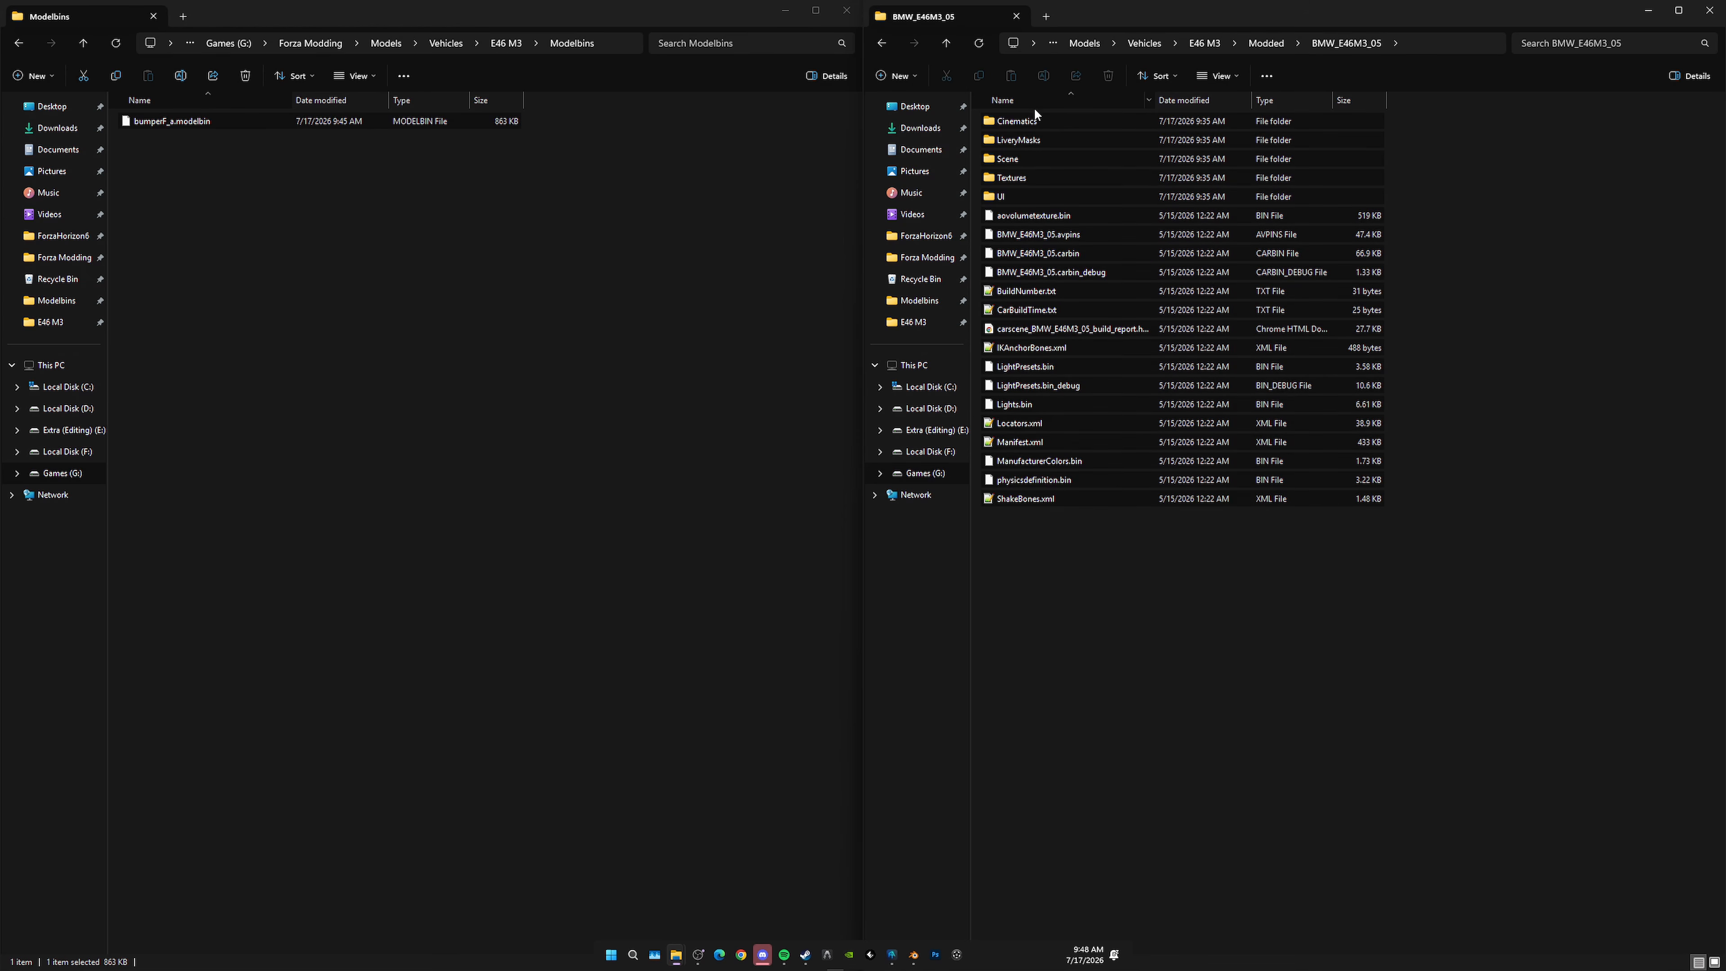
right_click(1057, 136)
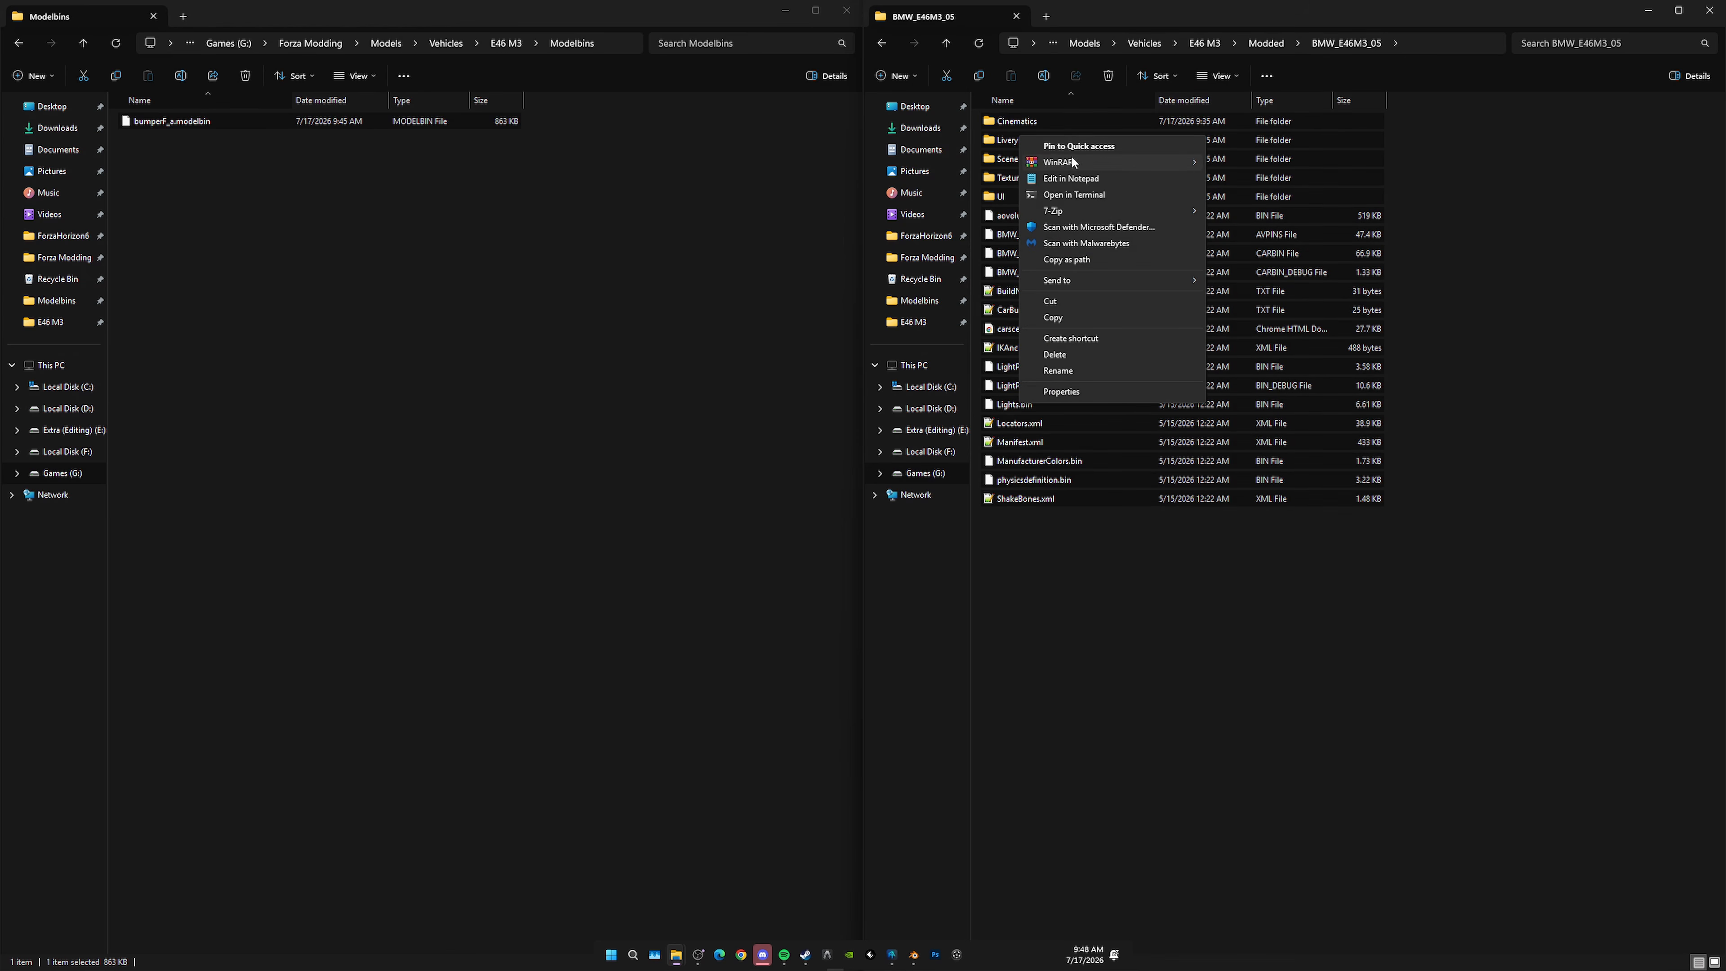
mouse_move(1073, 215)
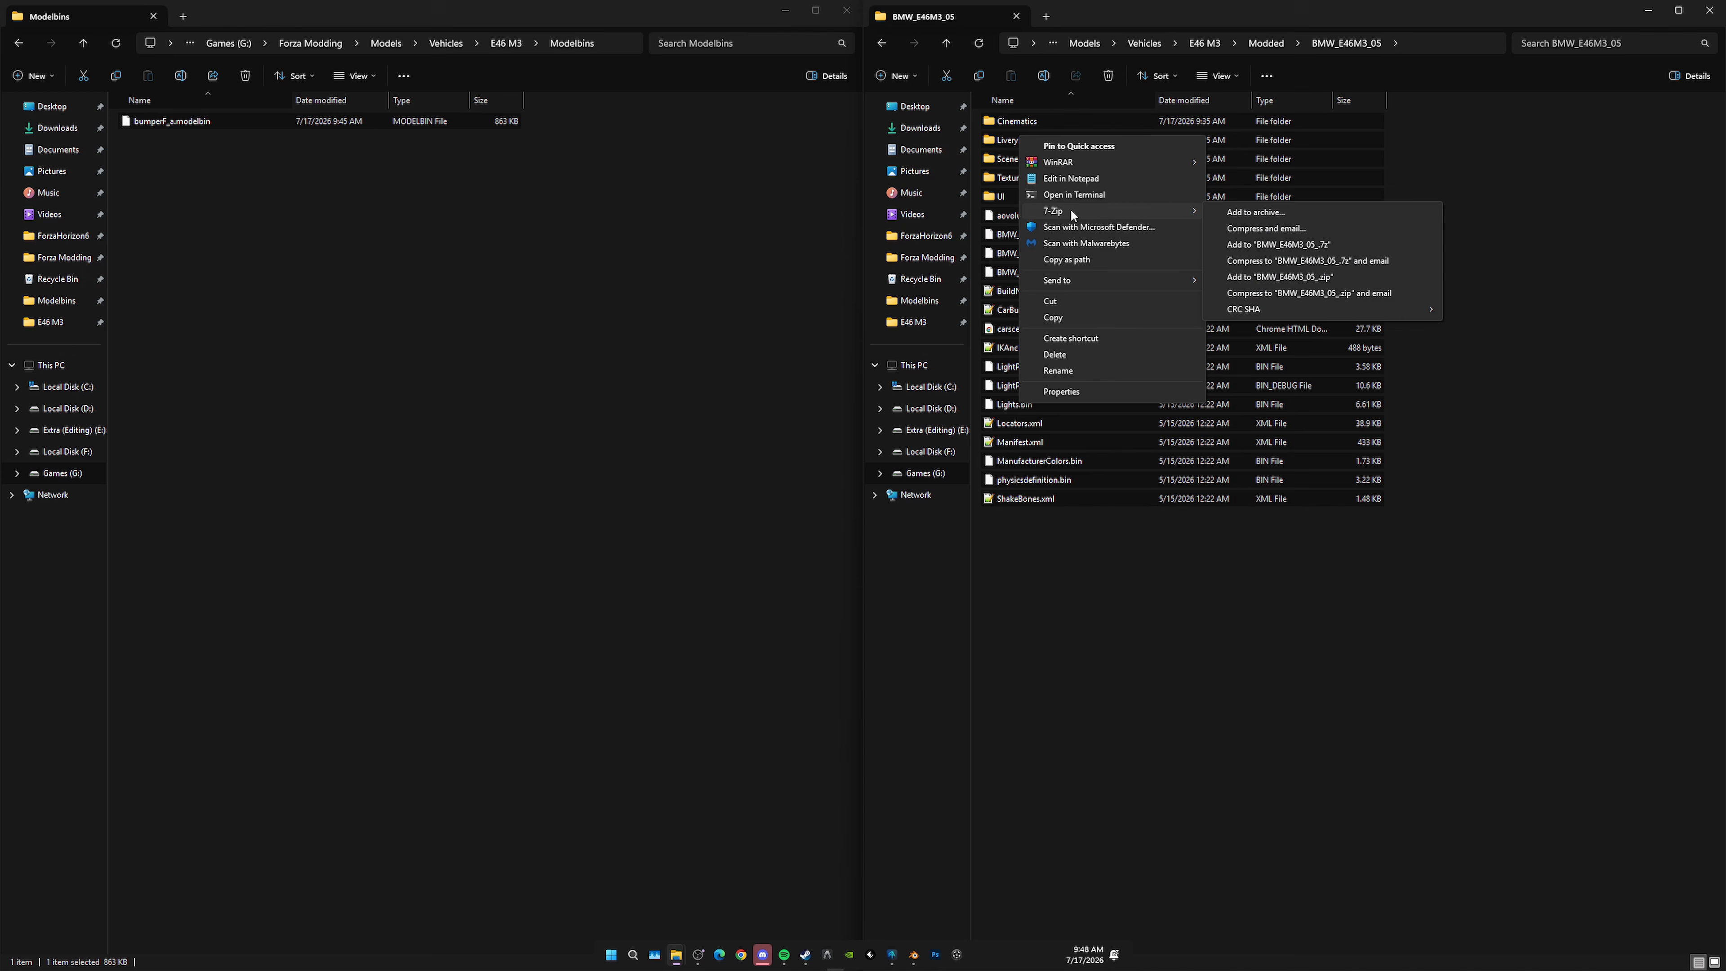
click(1289, 211)
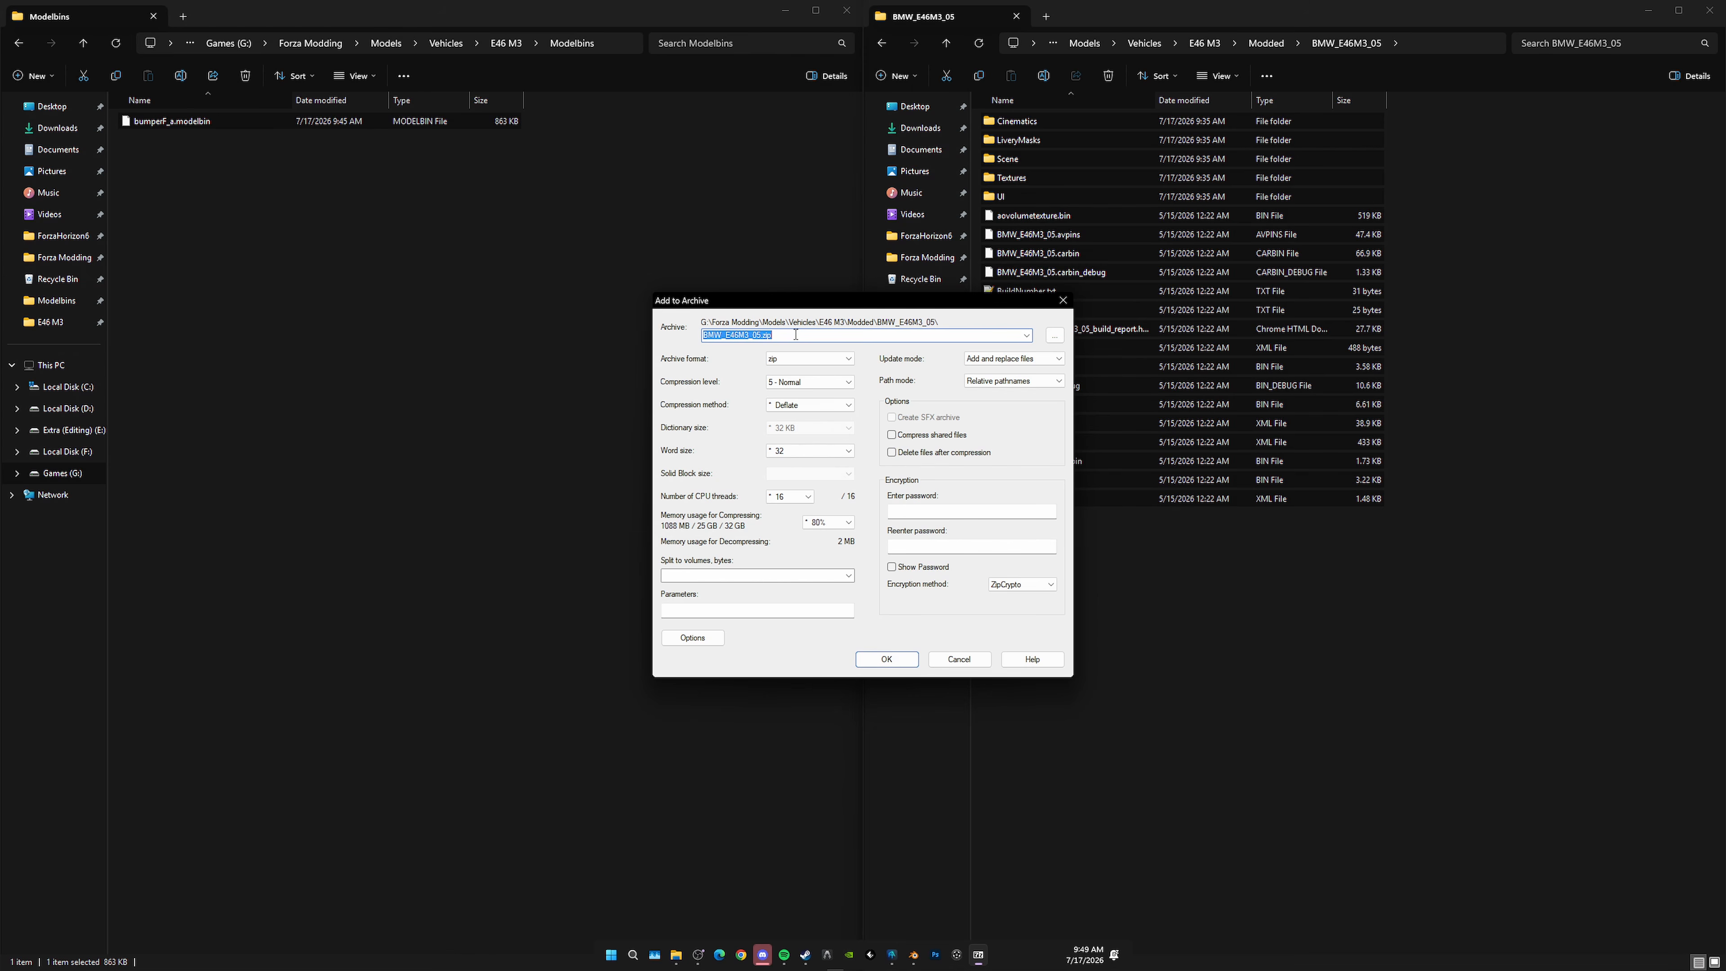
click(888, 662)
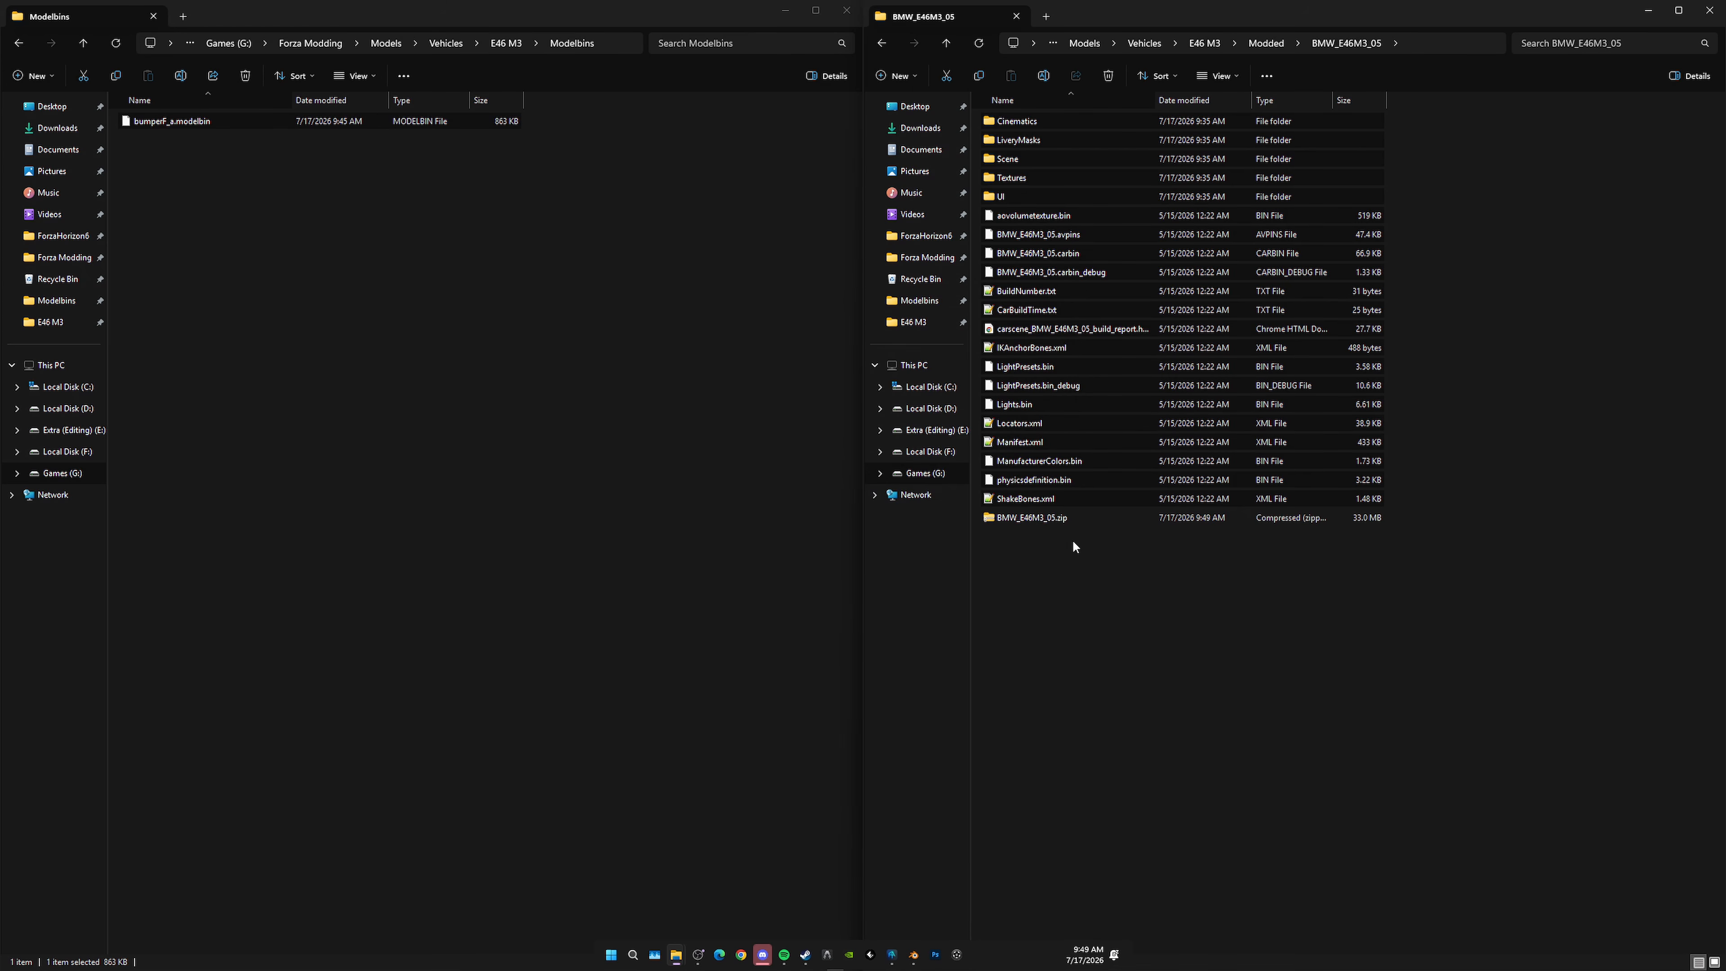
Step: Delete the BMW_E46M3_05.zip archive made with 7-Zip from the modded car folder
click(1079, 517)
drag(1093, 537, 1050, 518)
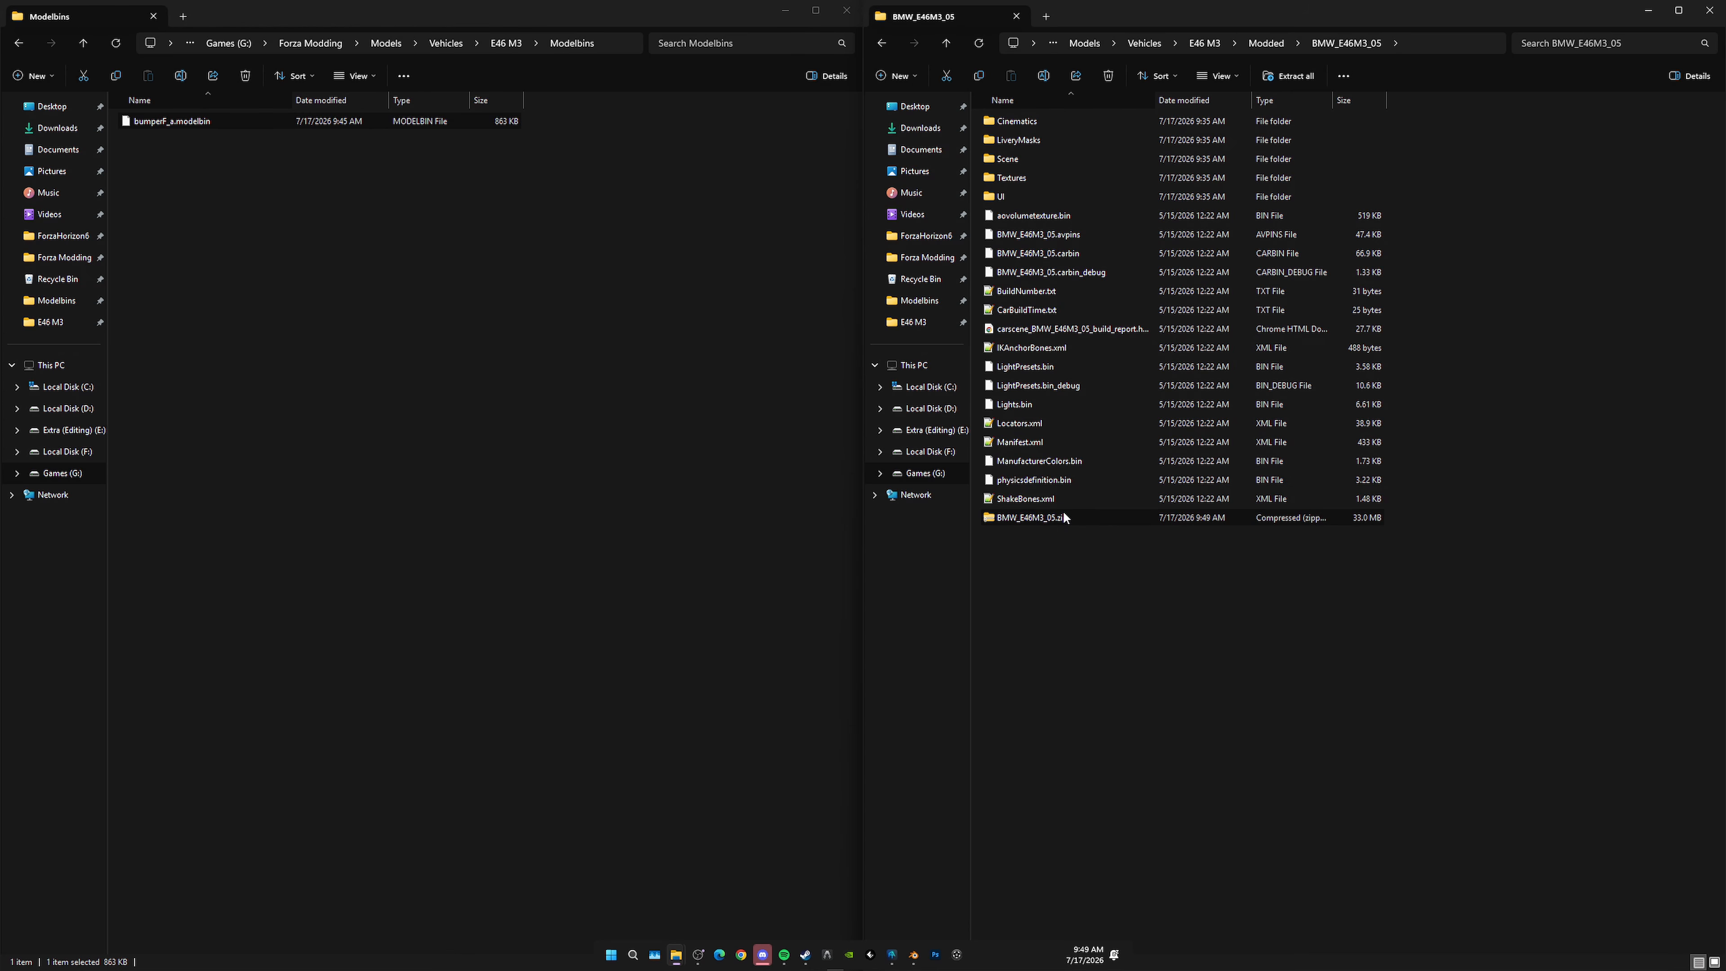
key(Delete)
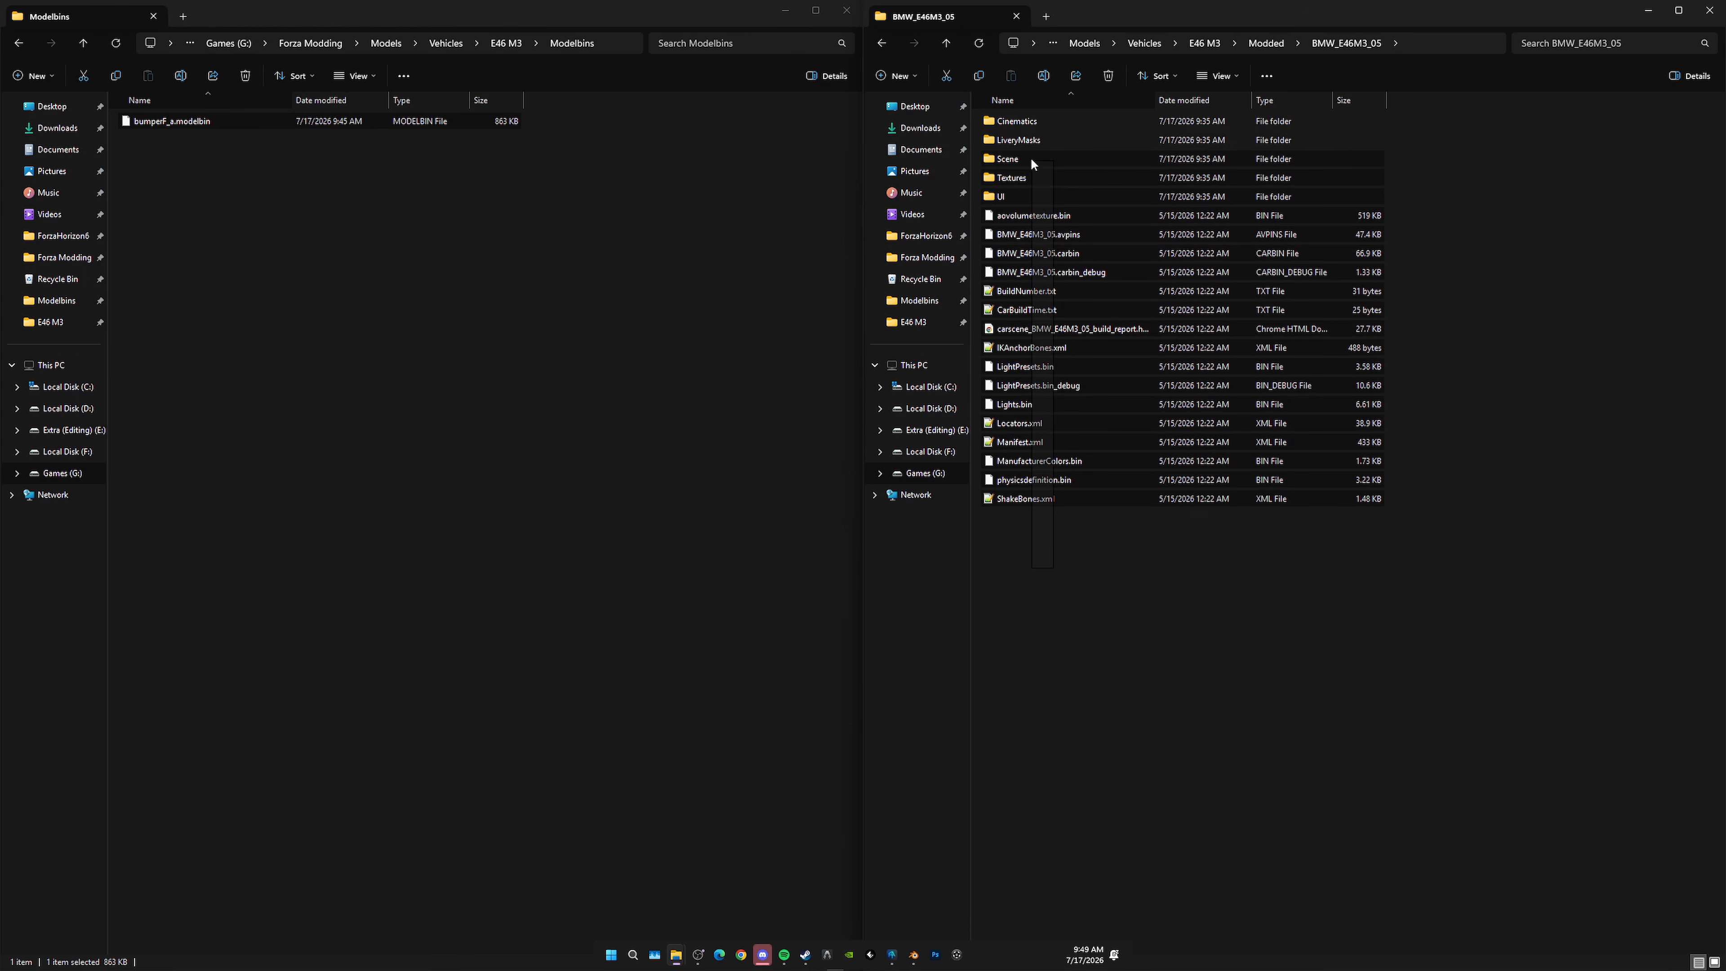
Step: Pack all files and folders of the modded car folder into BMW_E46M3_05.zip with WinRAR, using the ZIP archive format
right_click(1038, 250)
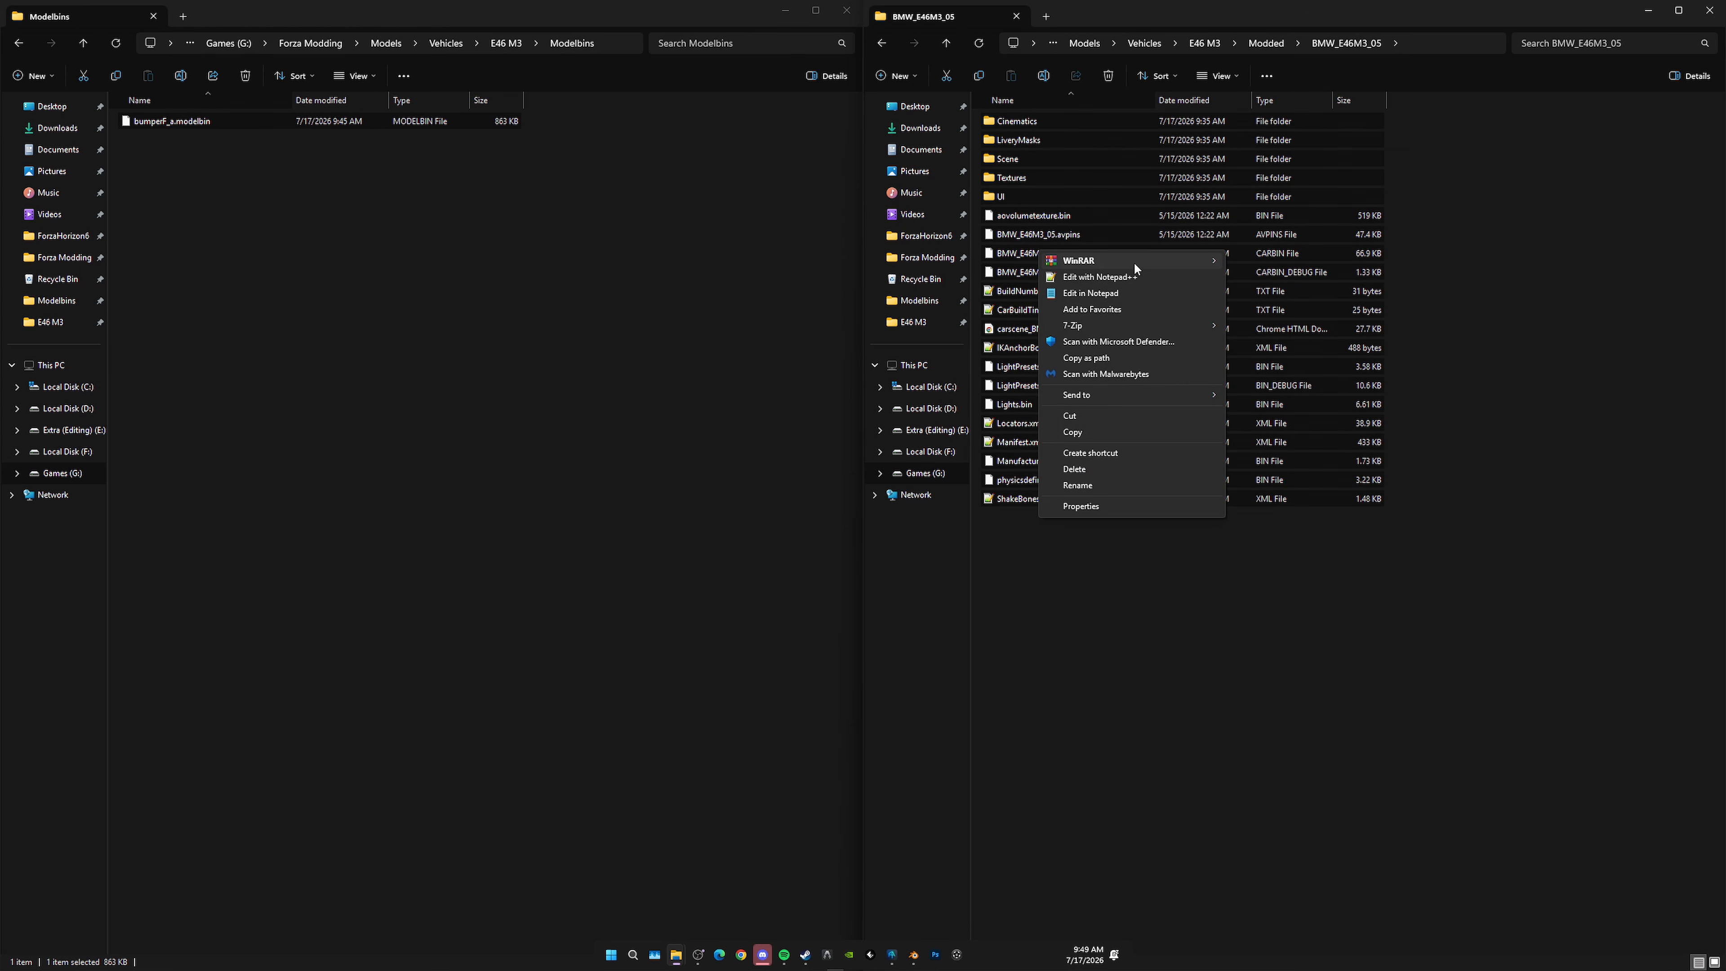
mouse_move(1150, 260)
click(1285, 257)
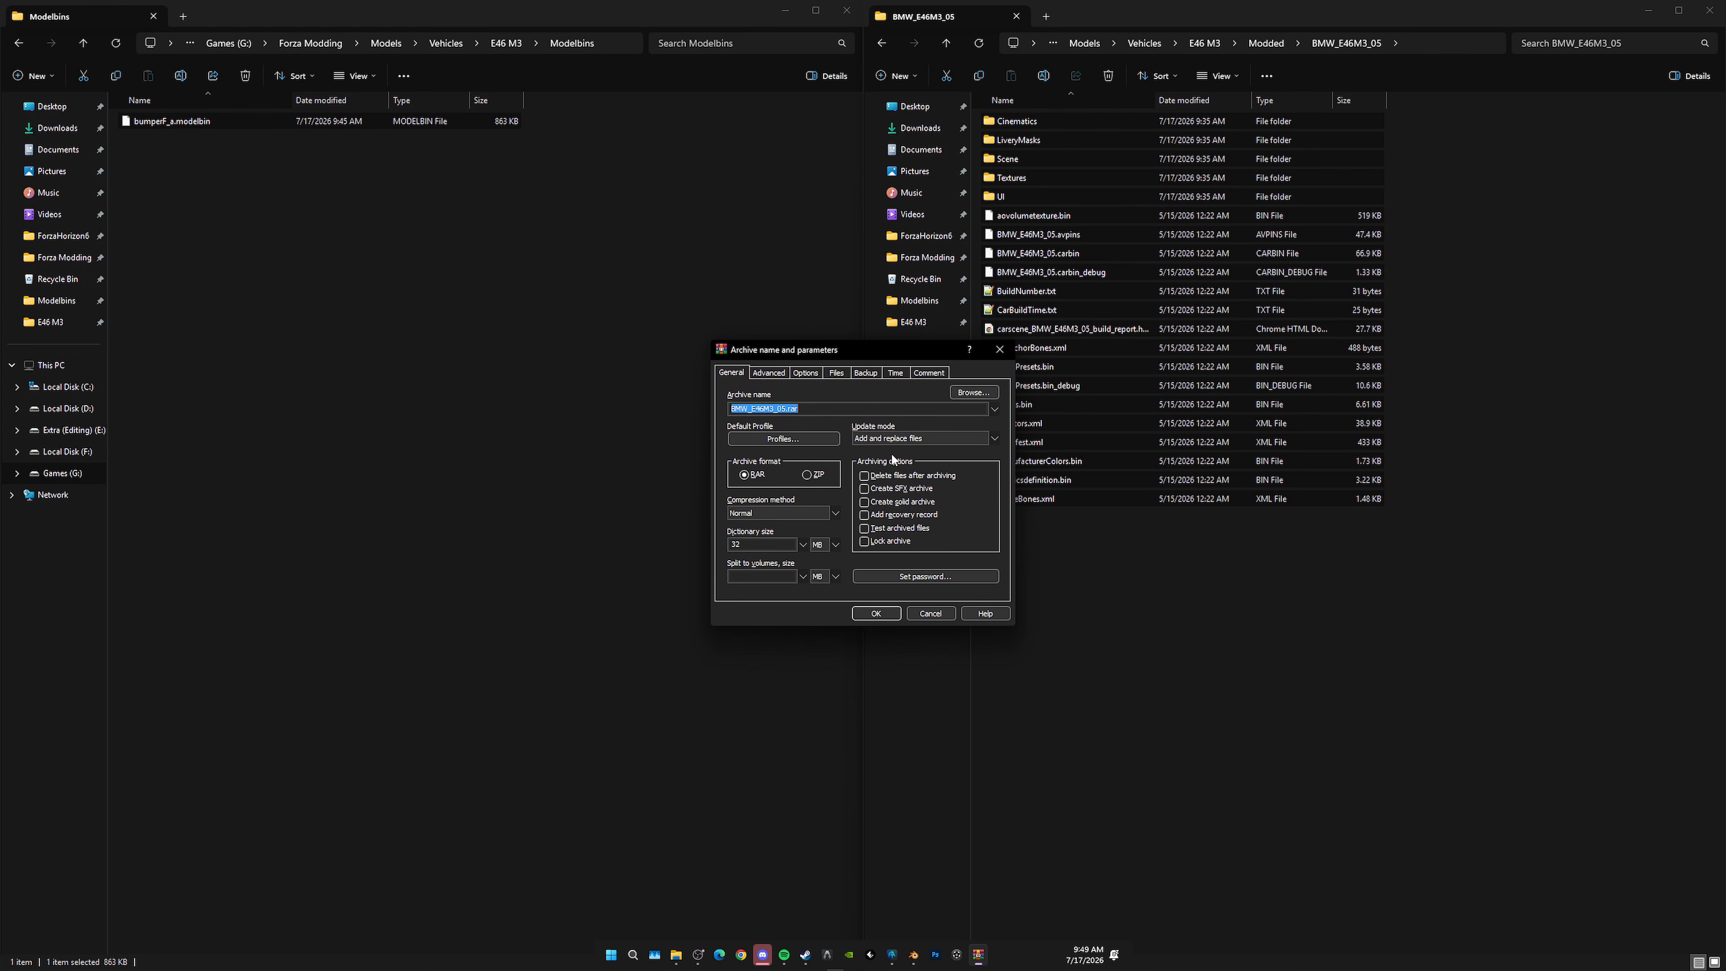
click(809, 476)
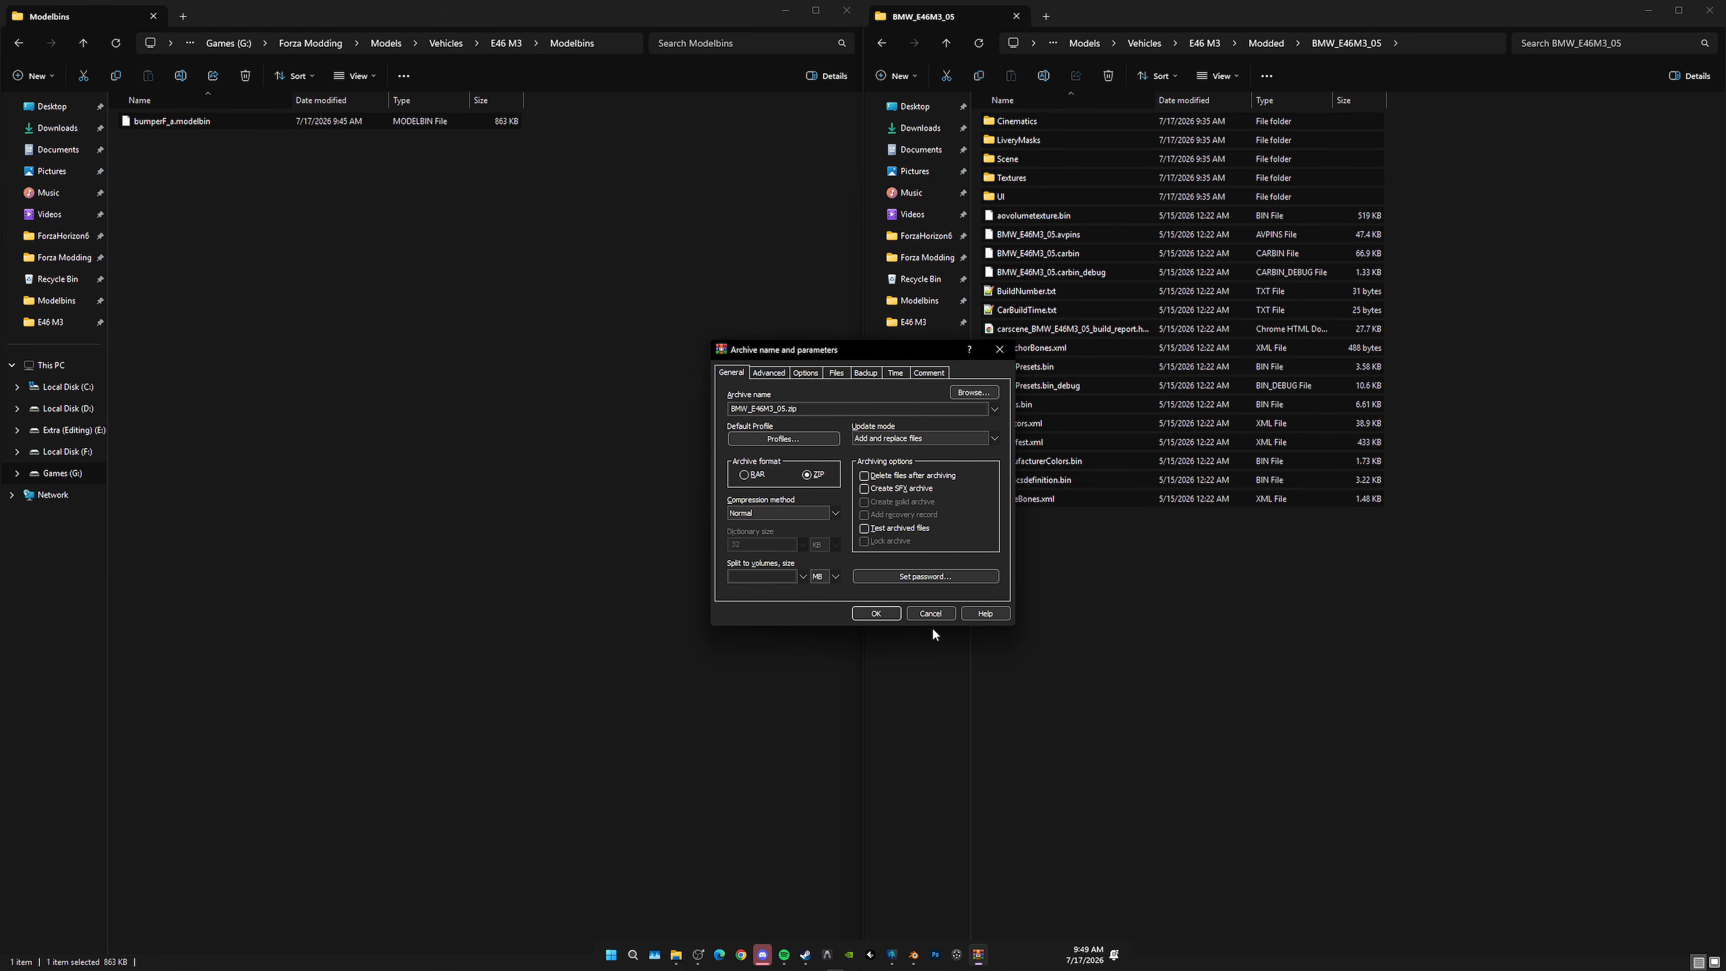
click(879, 613)
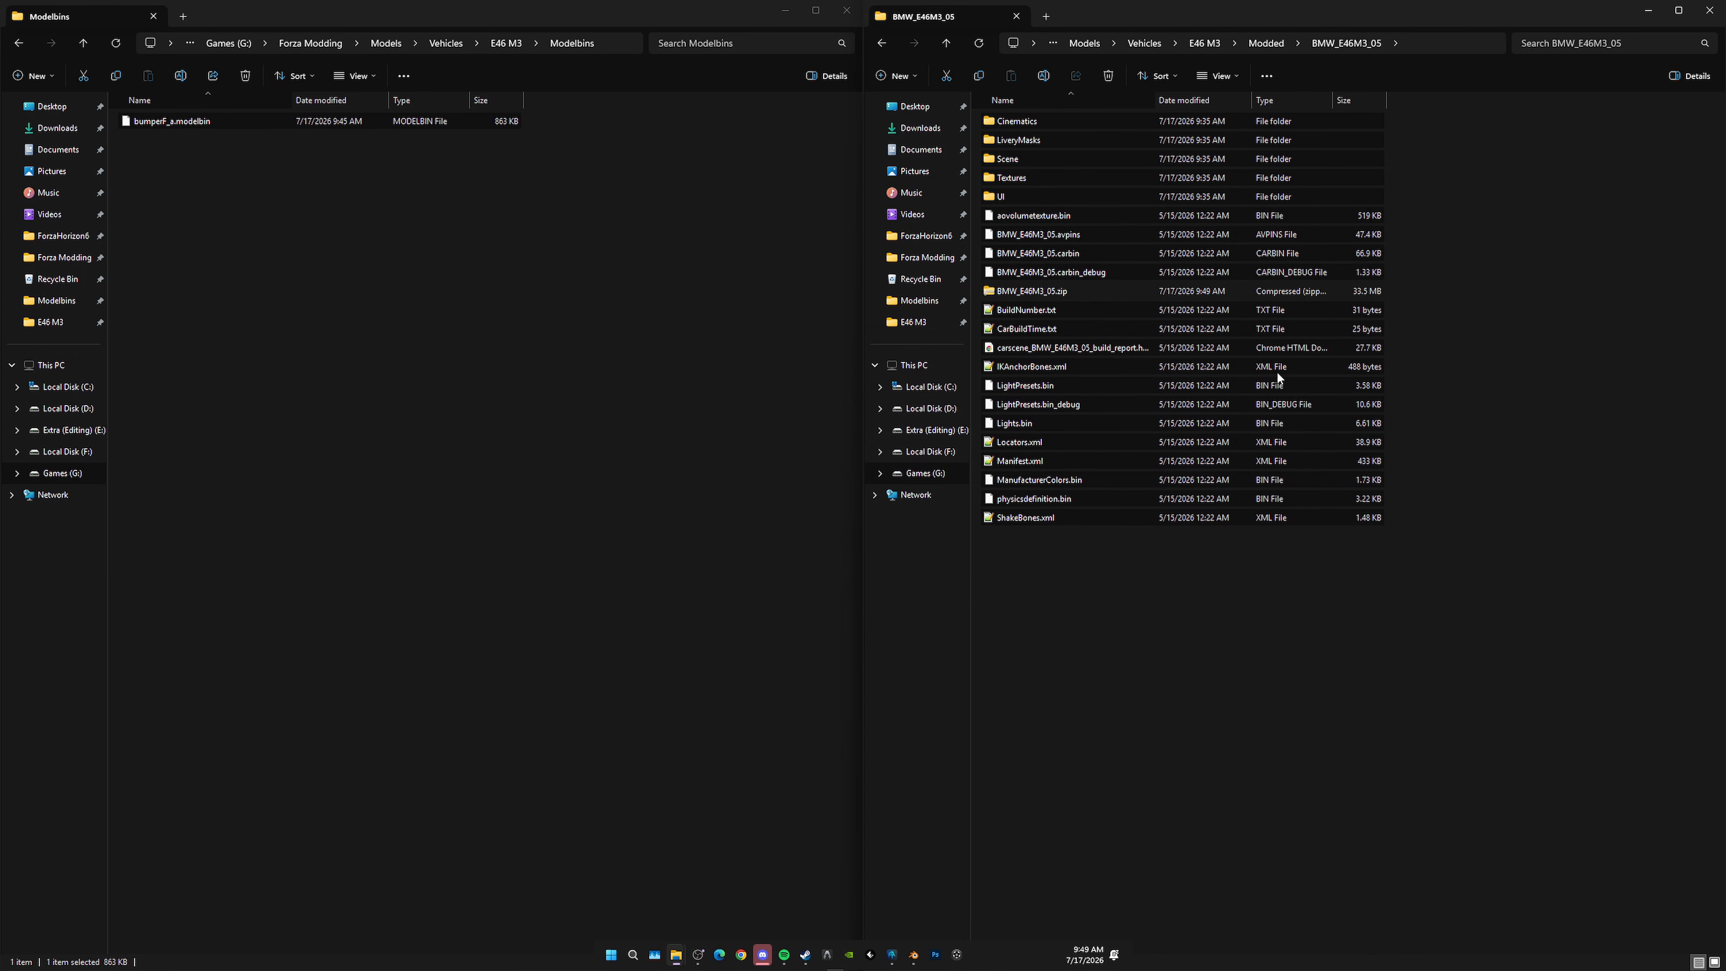
Step: Copy BMW_E46M3_05.zip into the game's ForzaHorizon6\mediapc\Cars folder, replacing the existing file of that name
click(1030, 286)
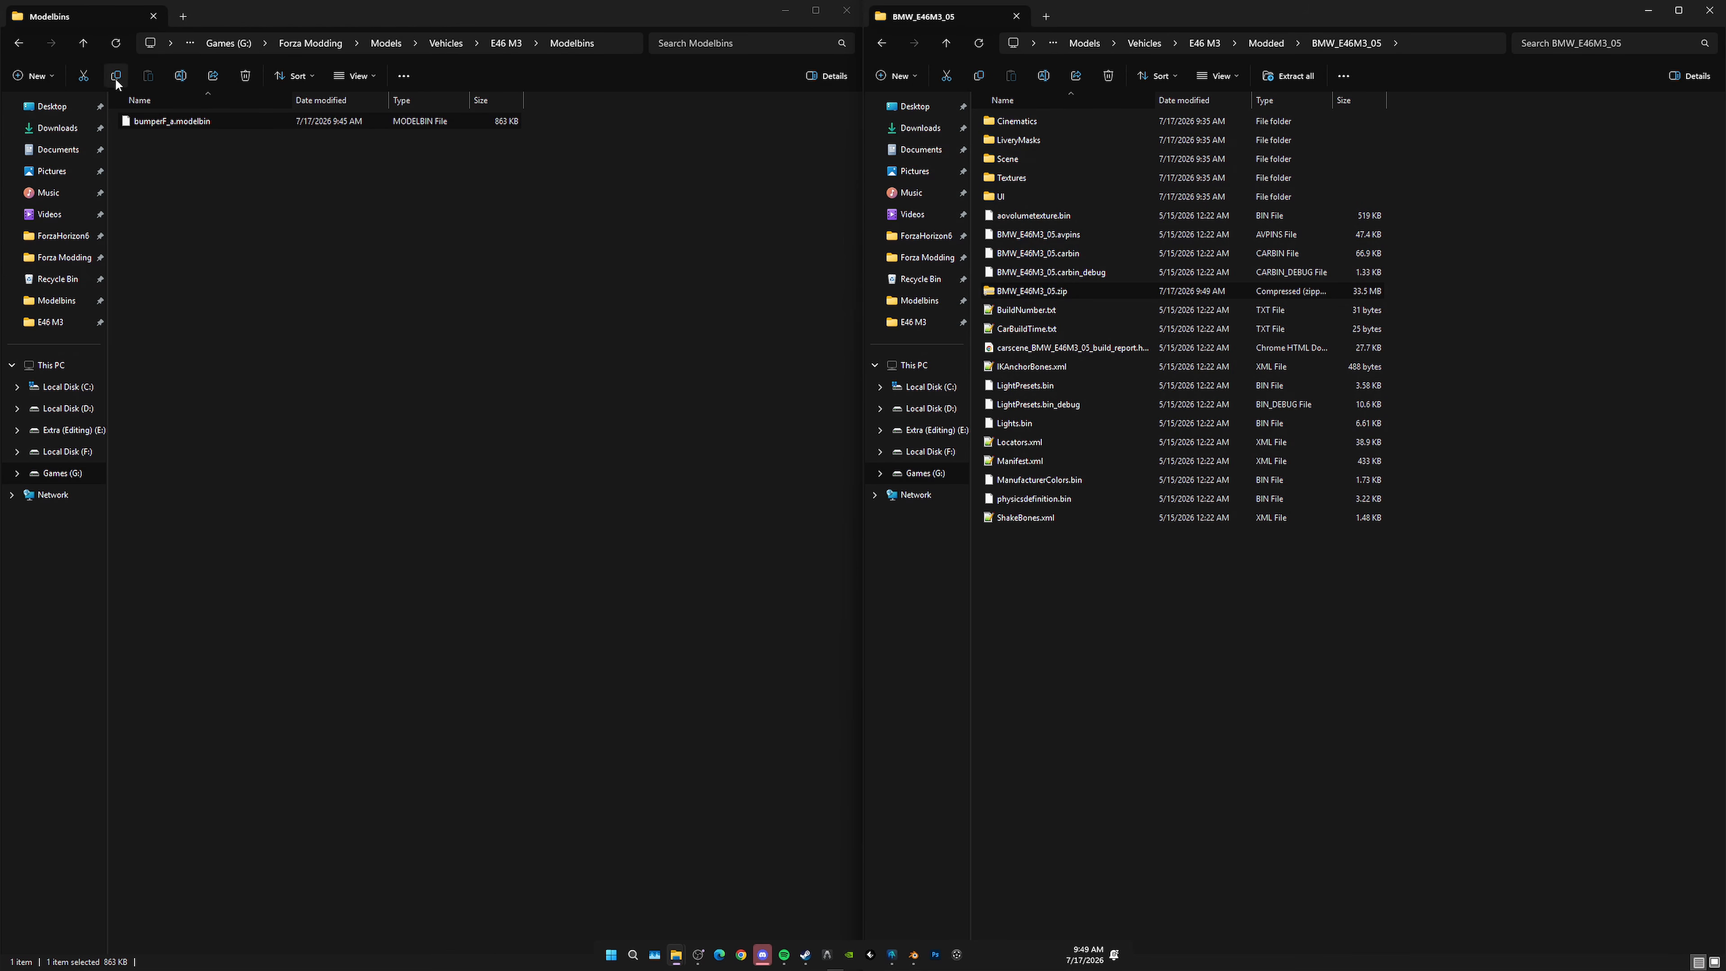
click(62, 236)
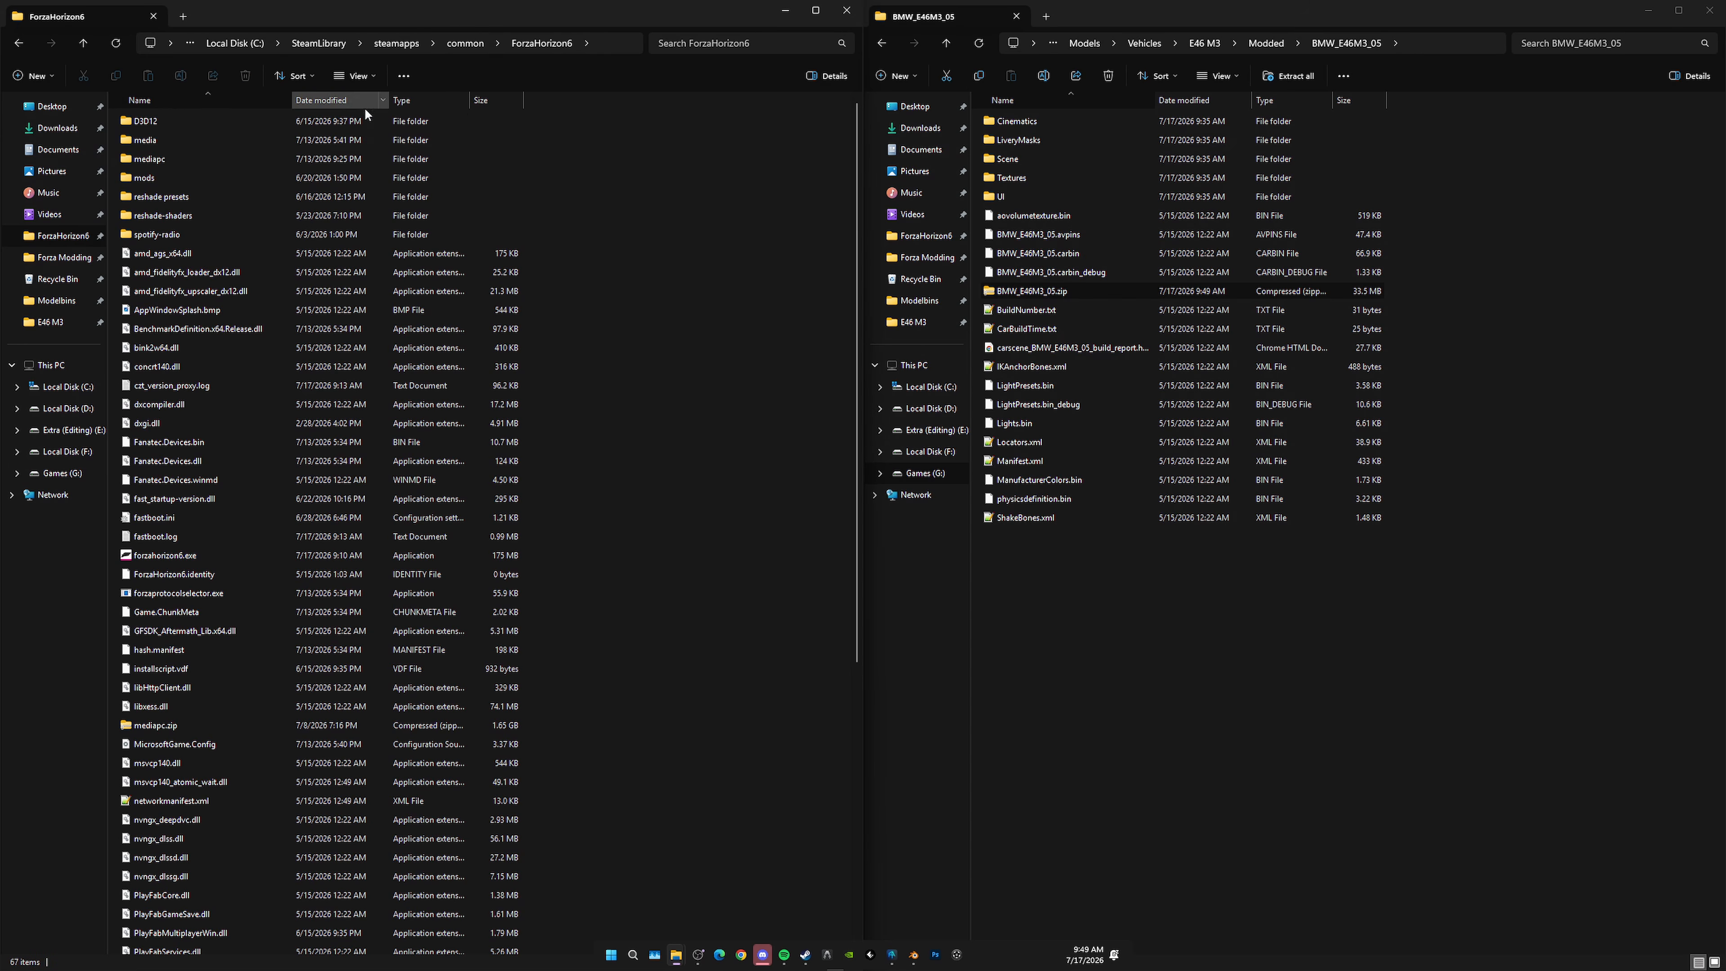
double_click(174, 159)
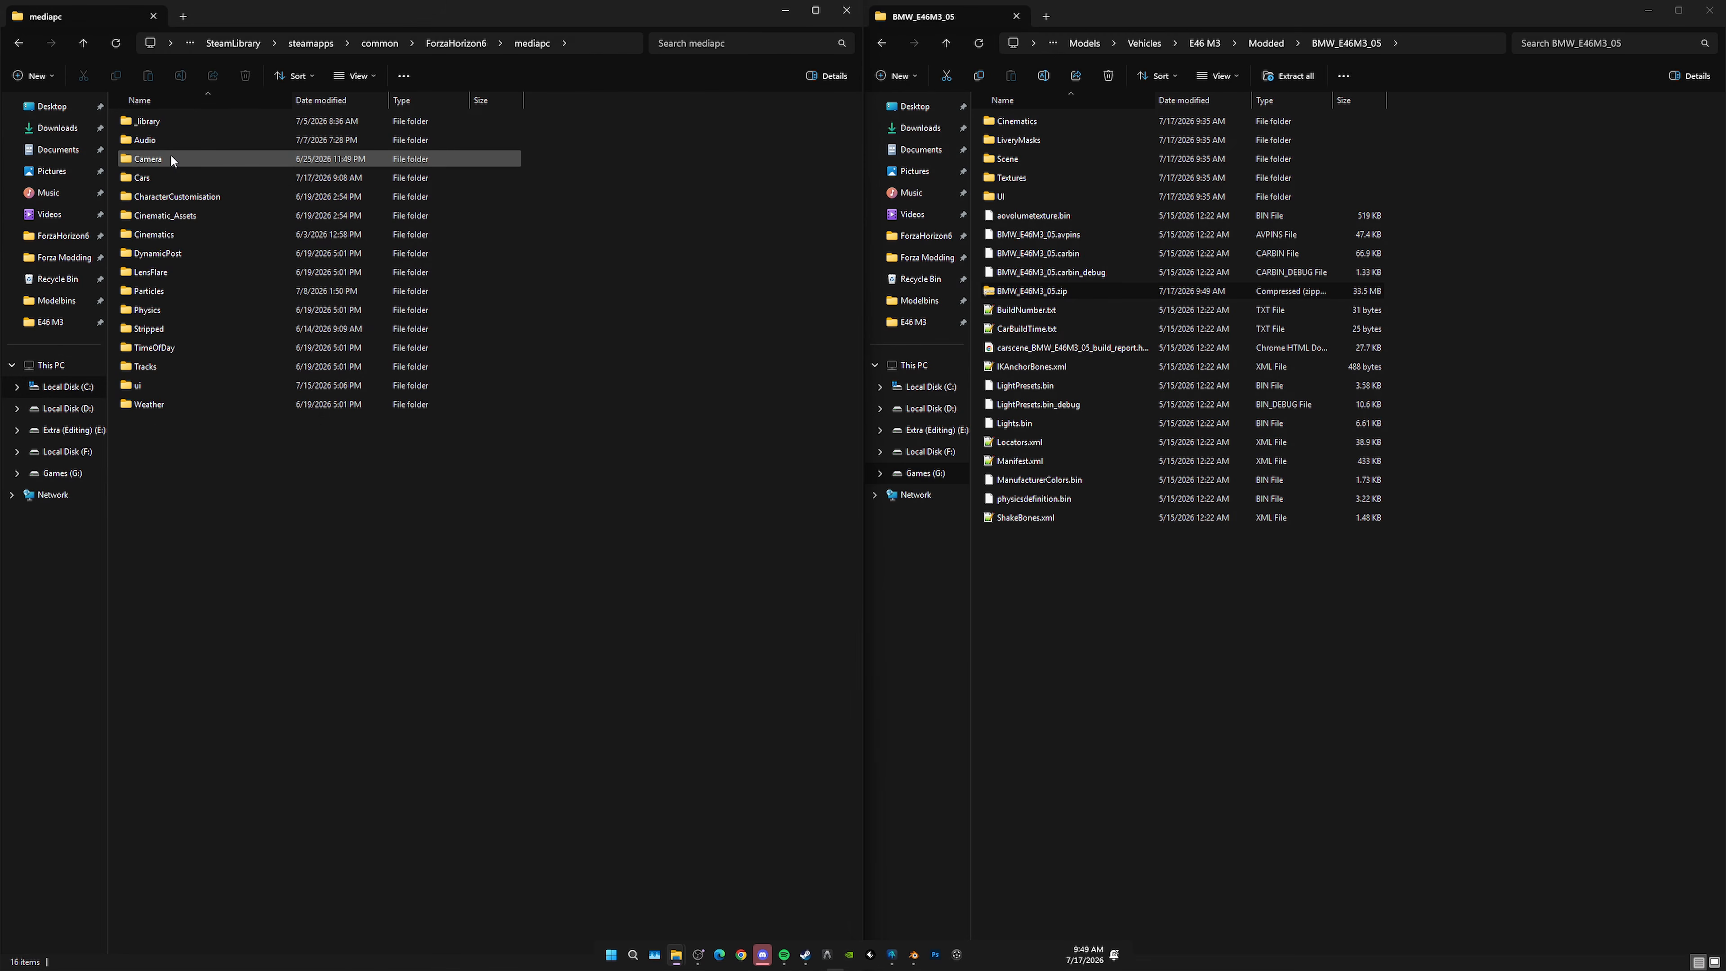
double_click(170, 157)
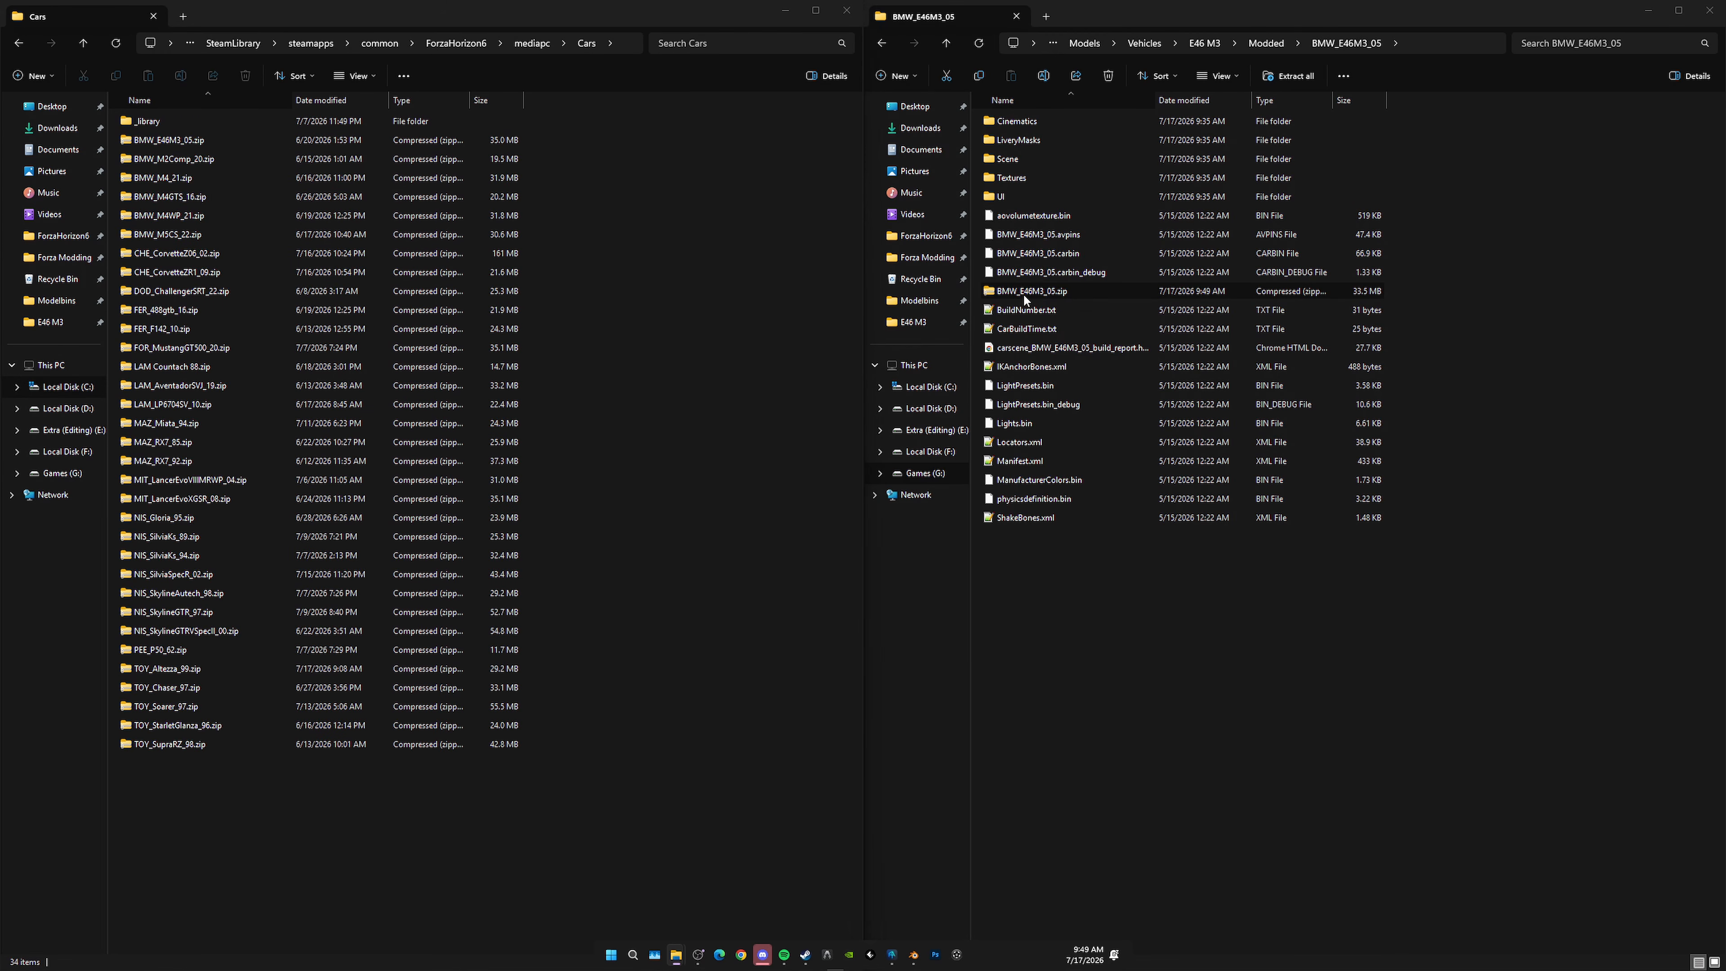
drag(1032, 291, 707, 302)
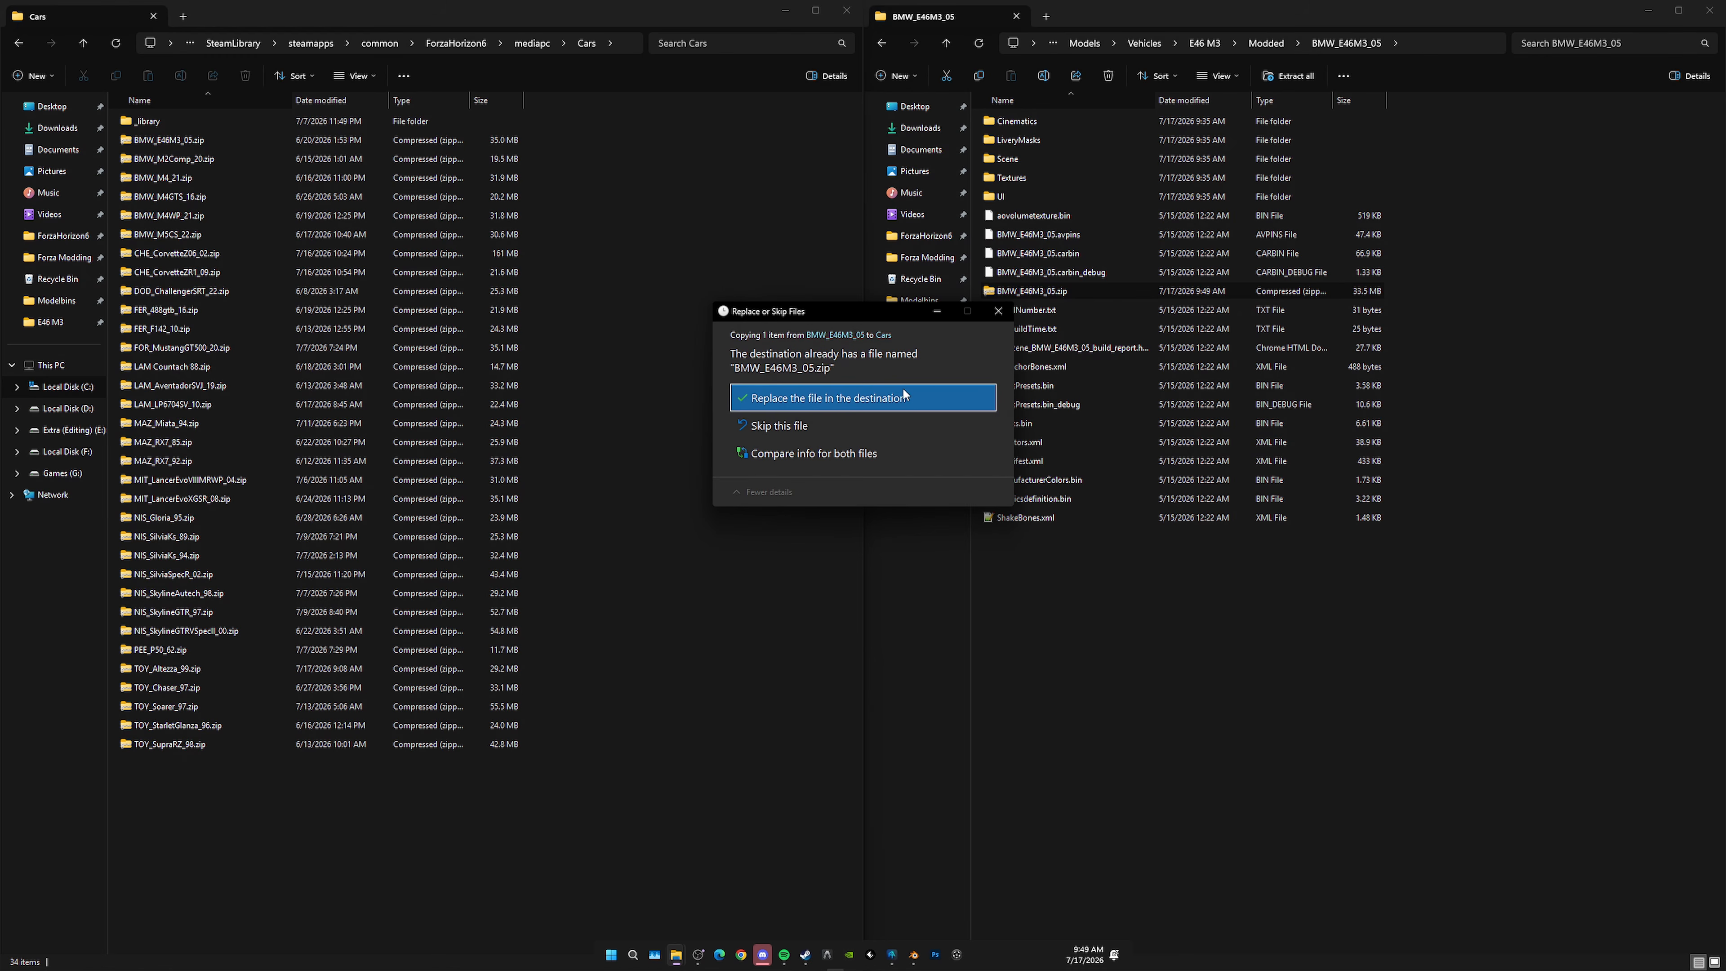
click(829, 397)
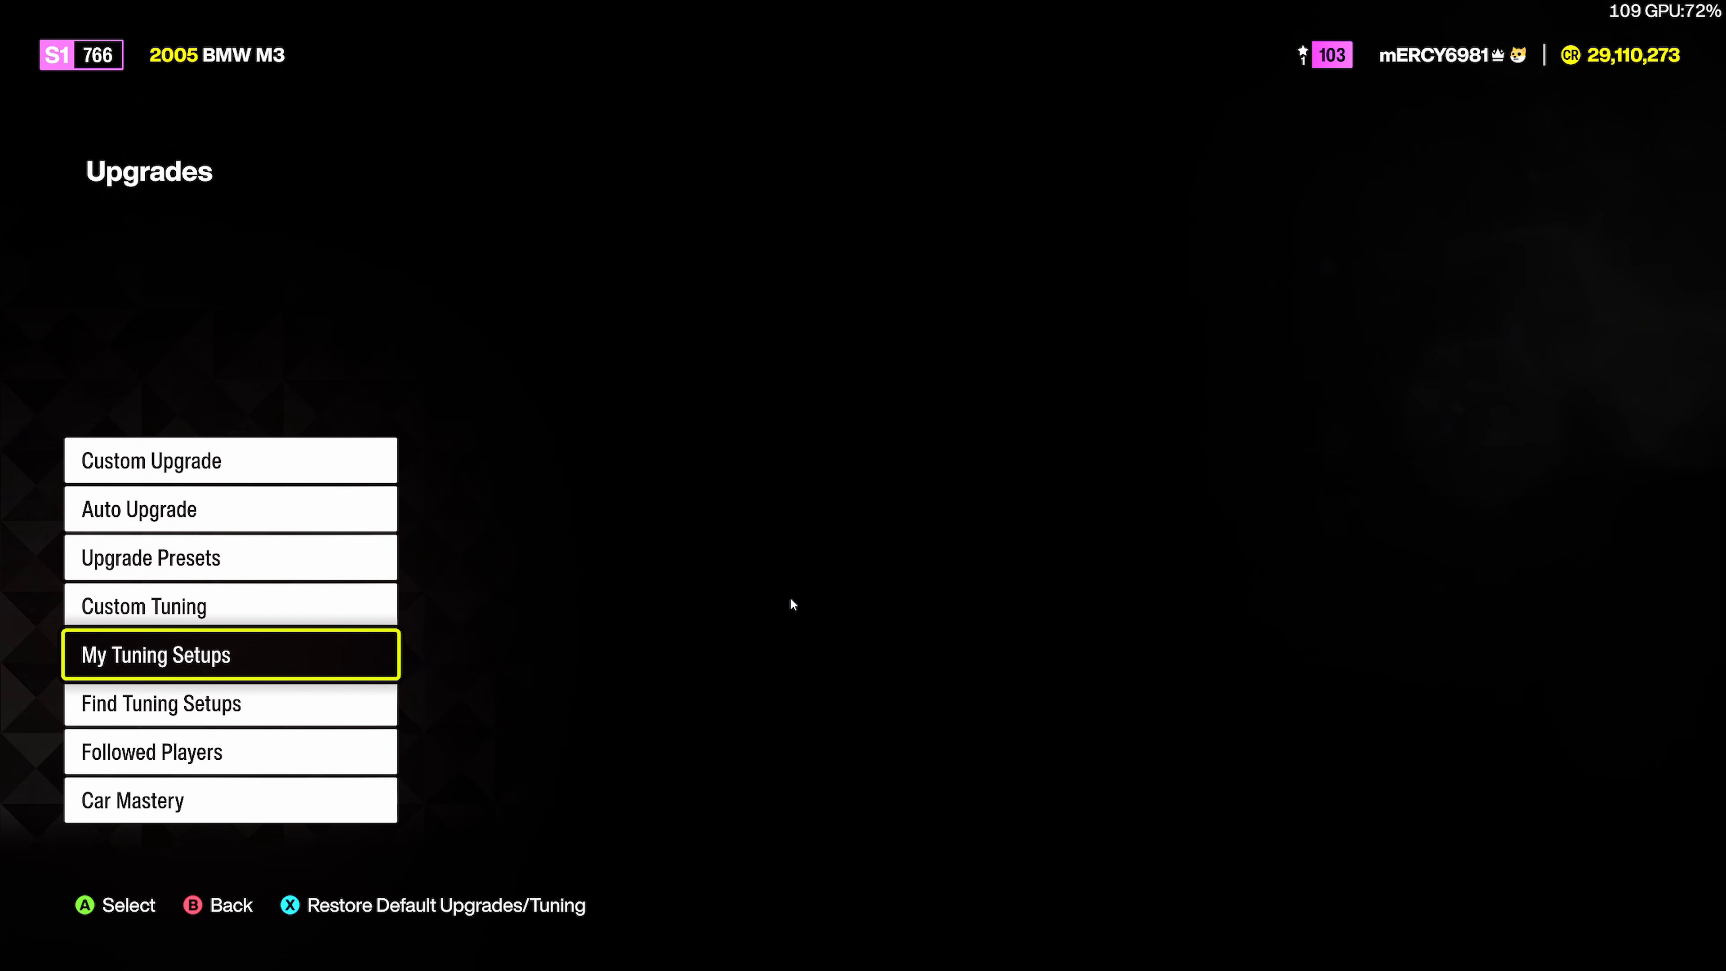
Step: In Forza Horizon 6, open Custom Upgrade for the 2005 BMW M3 to view the car in the Upgrade Shop
key(Up)
key(Up)
key(Up)
key(Up)
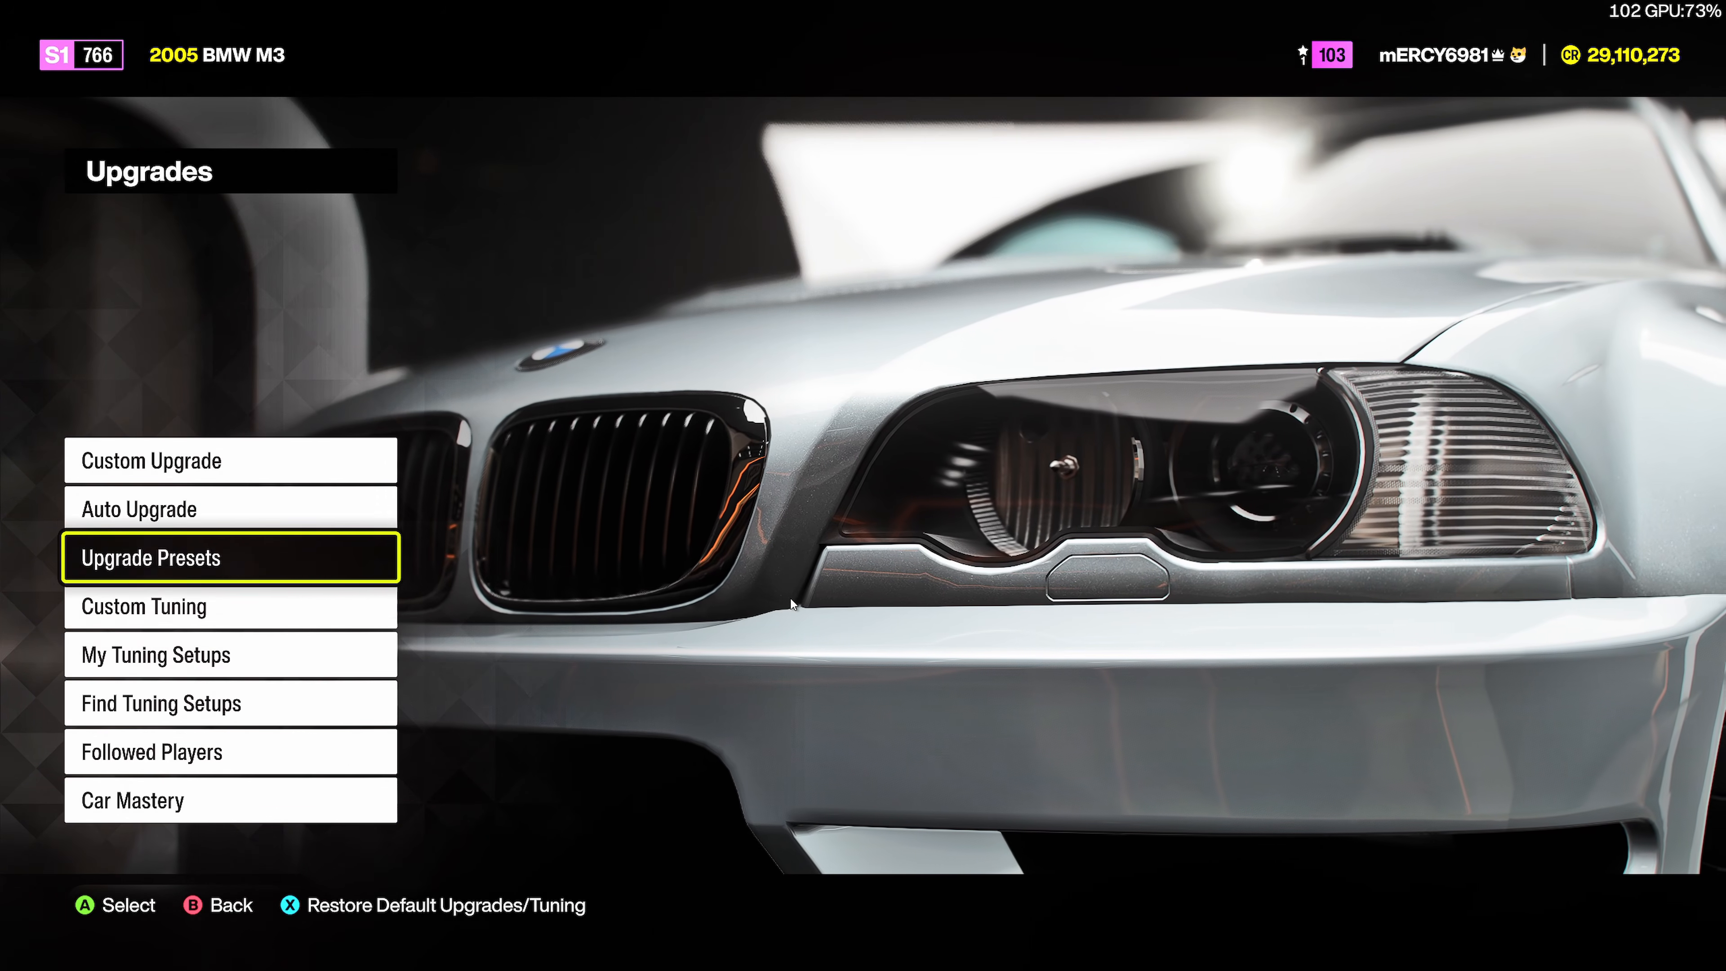
key(Return)
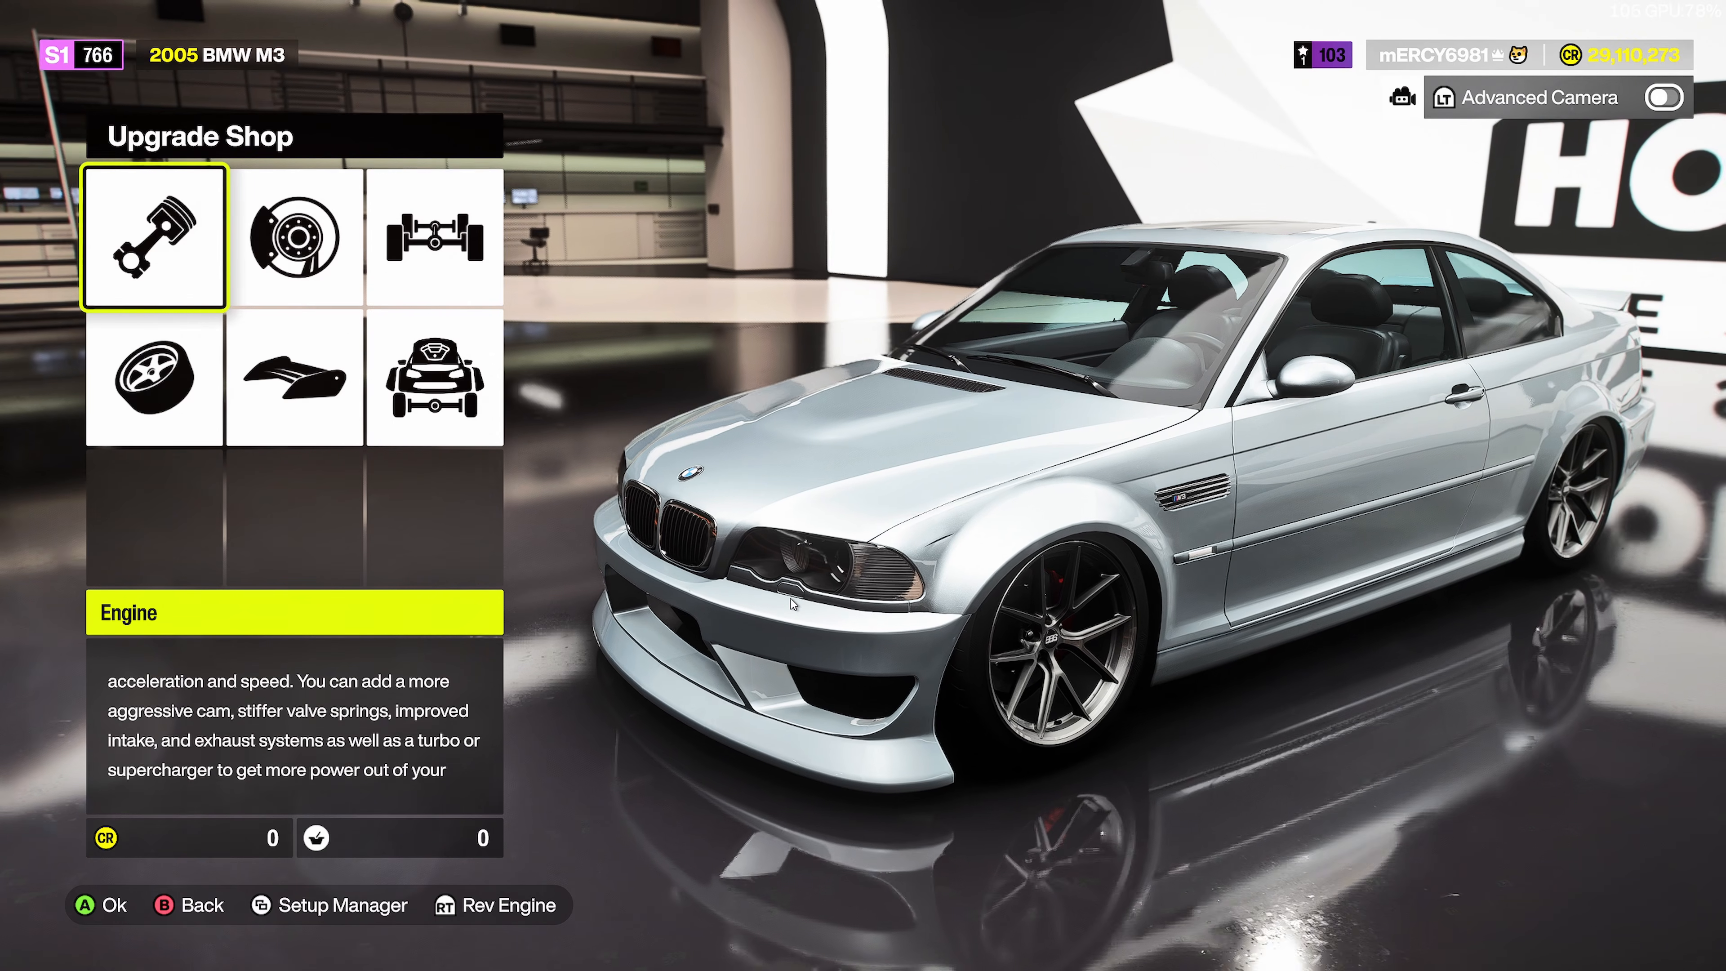